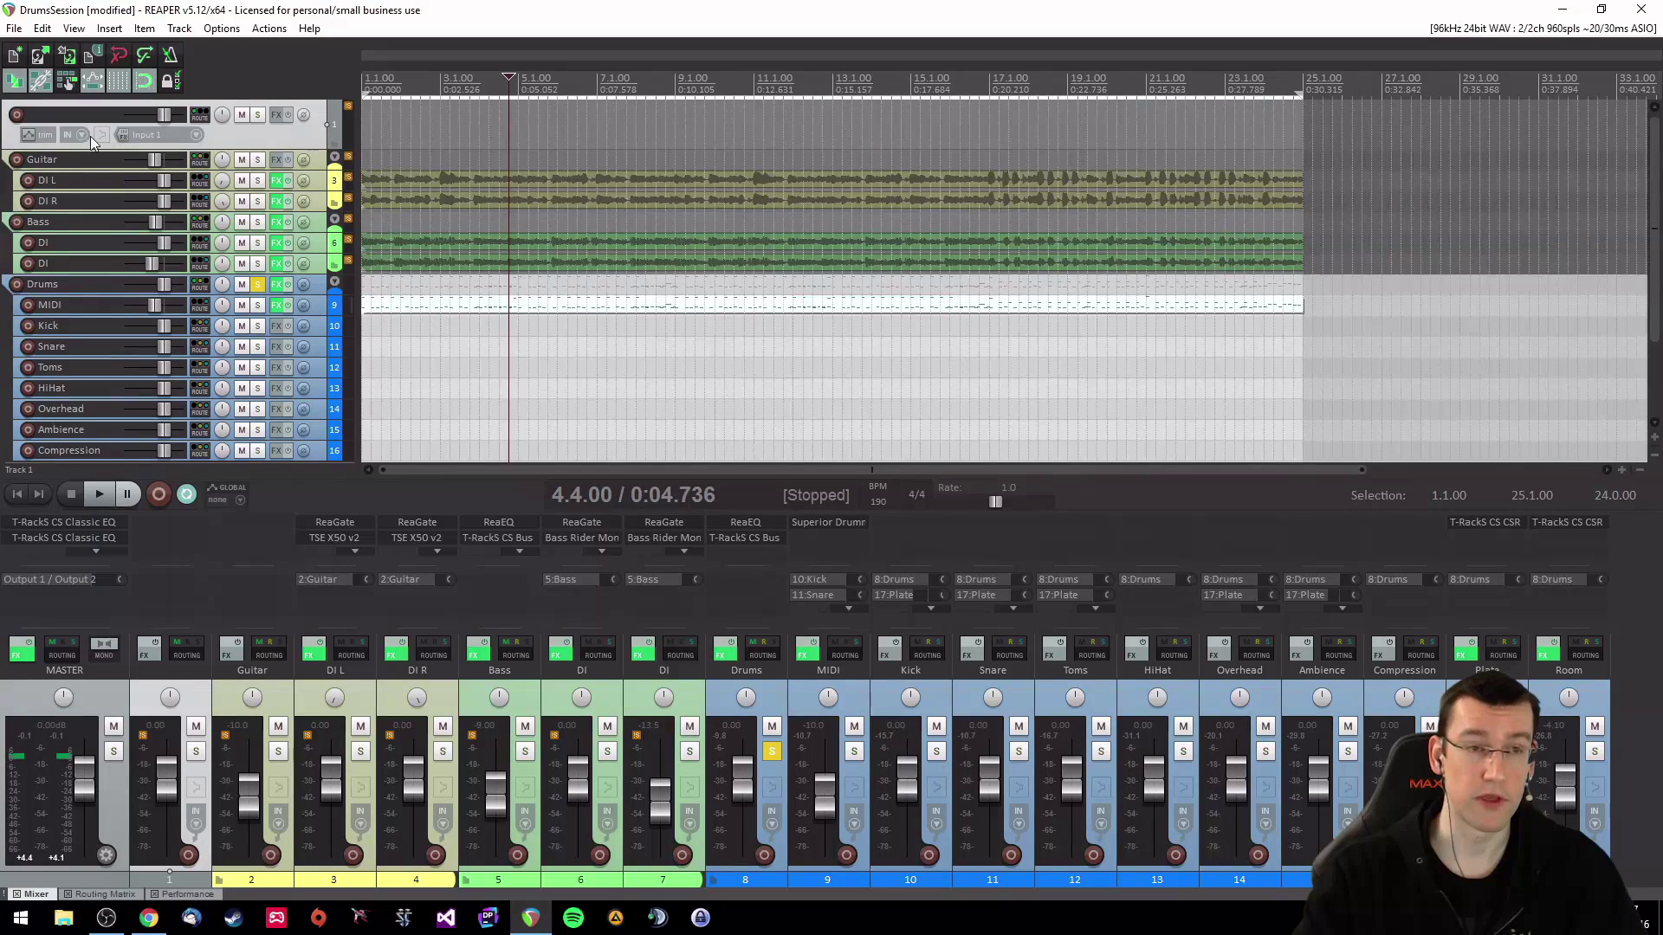
Step: Name the first, unnamed track Drums and clear the time selection
double_click(63, 117)
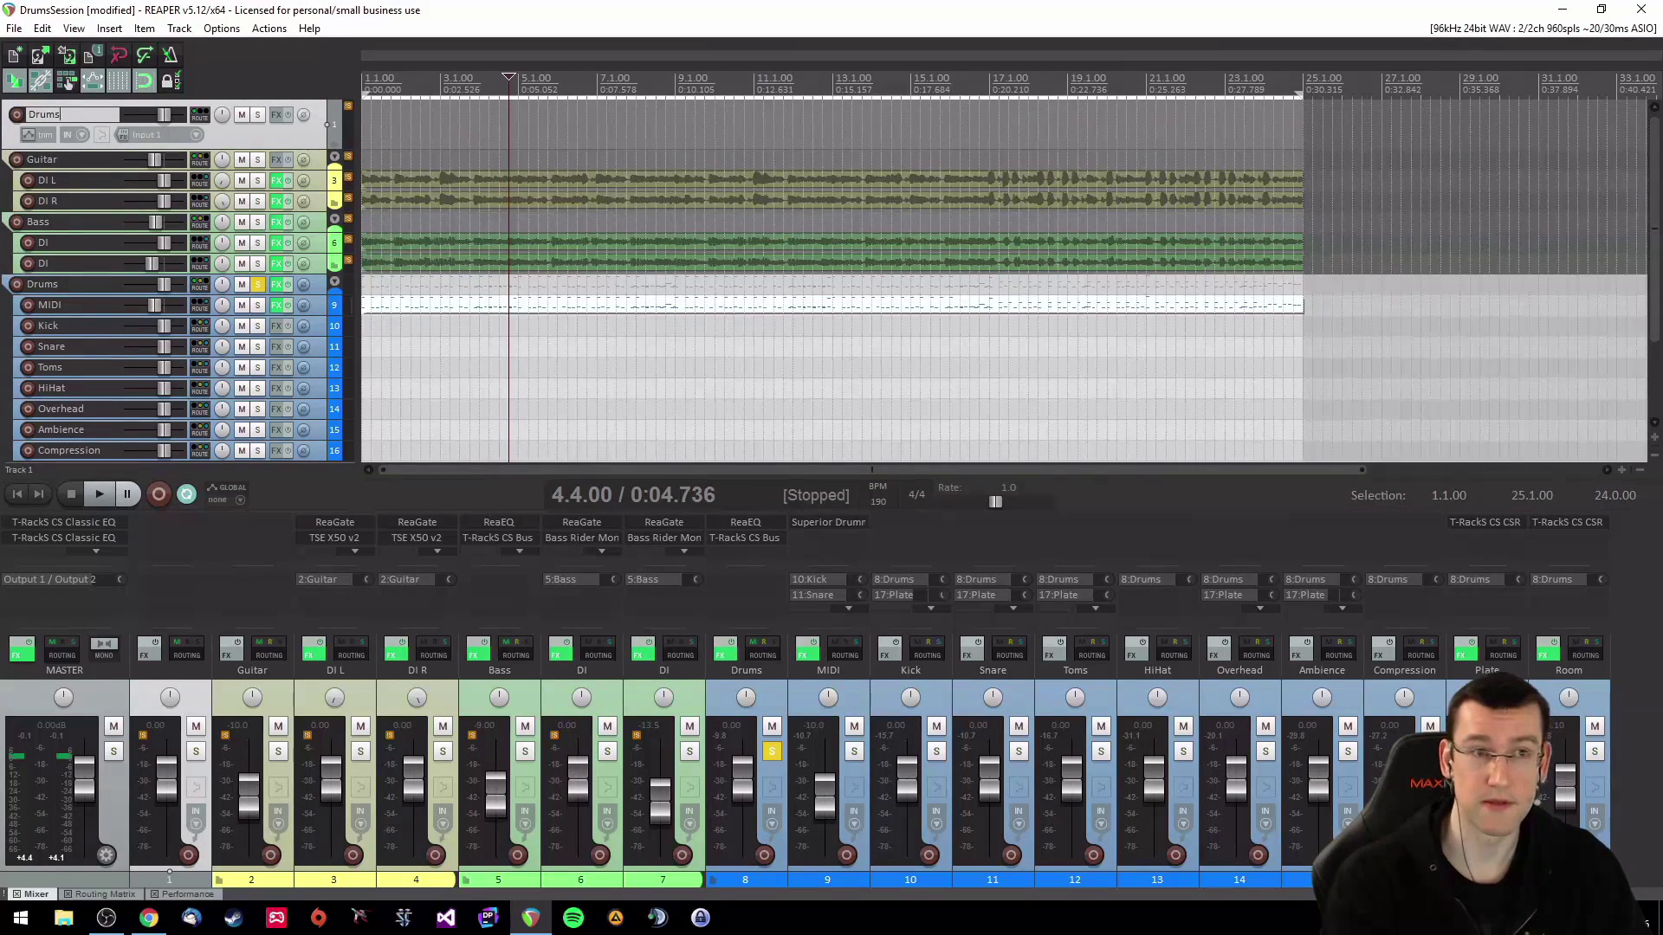
key("Return")
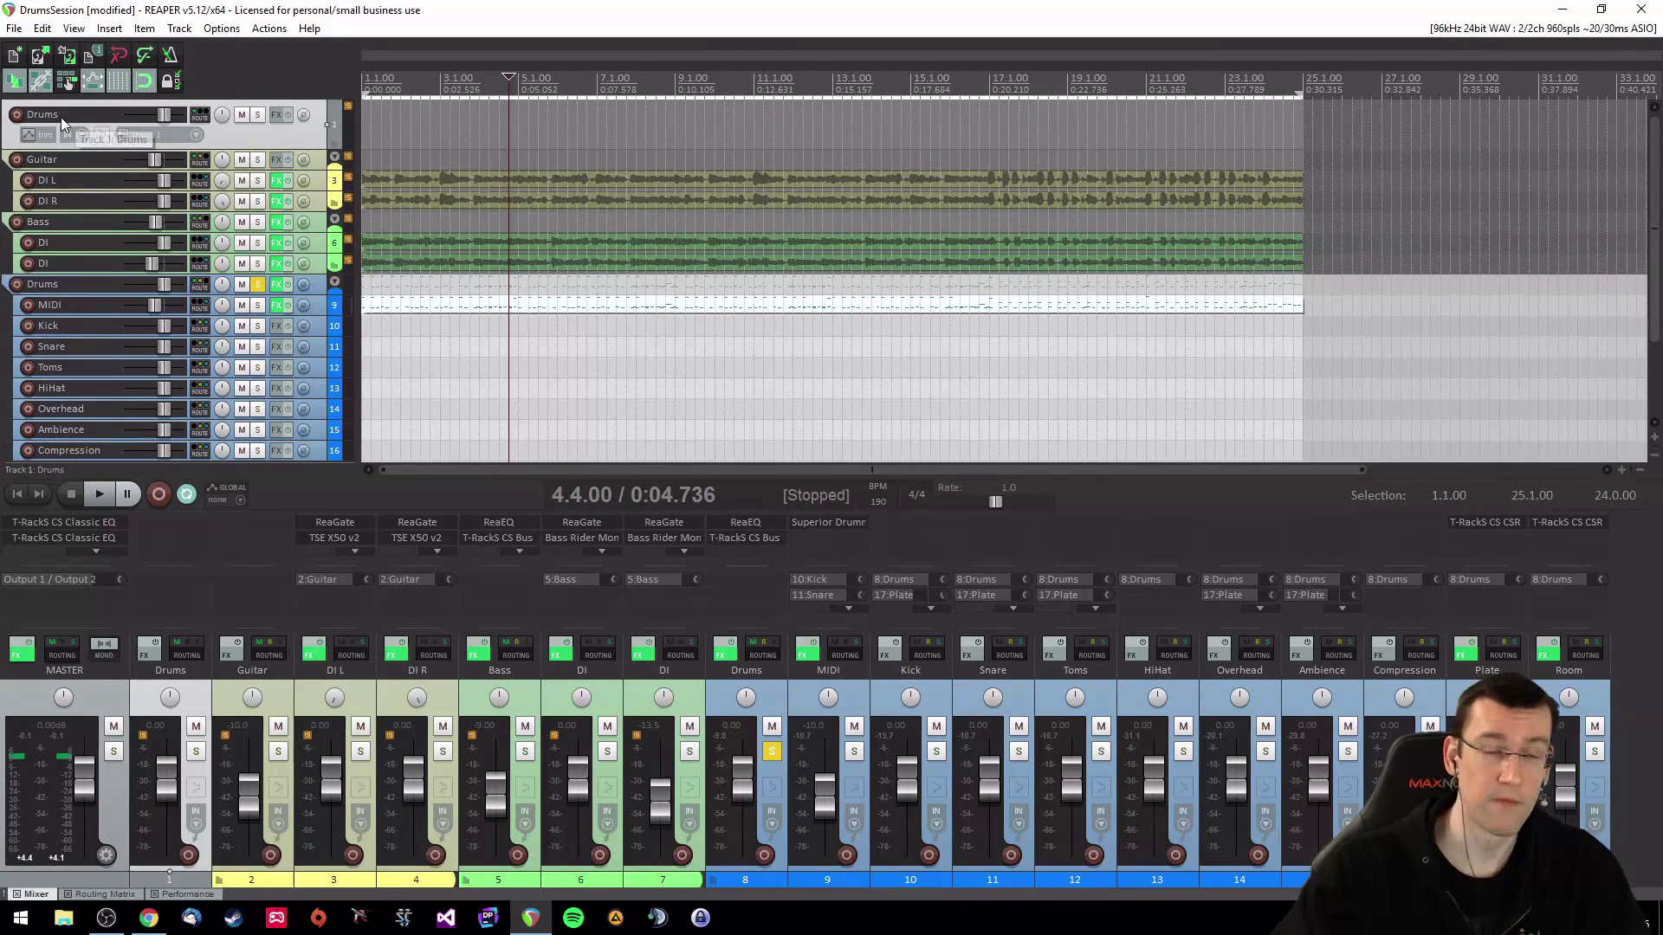
left_click(397, 147)
Step: Unsolo the original Drums folder track and mute the Guitar, Bass and original Drums folder tracks
left_click(258, 286)
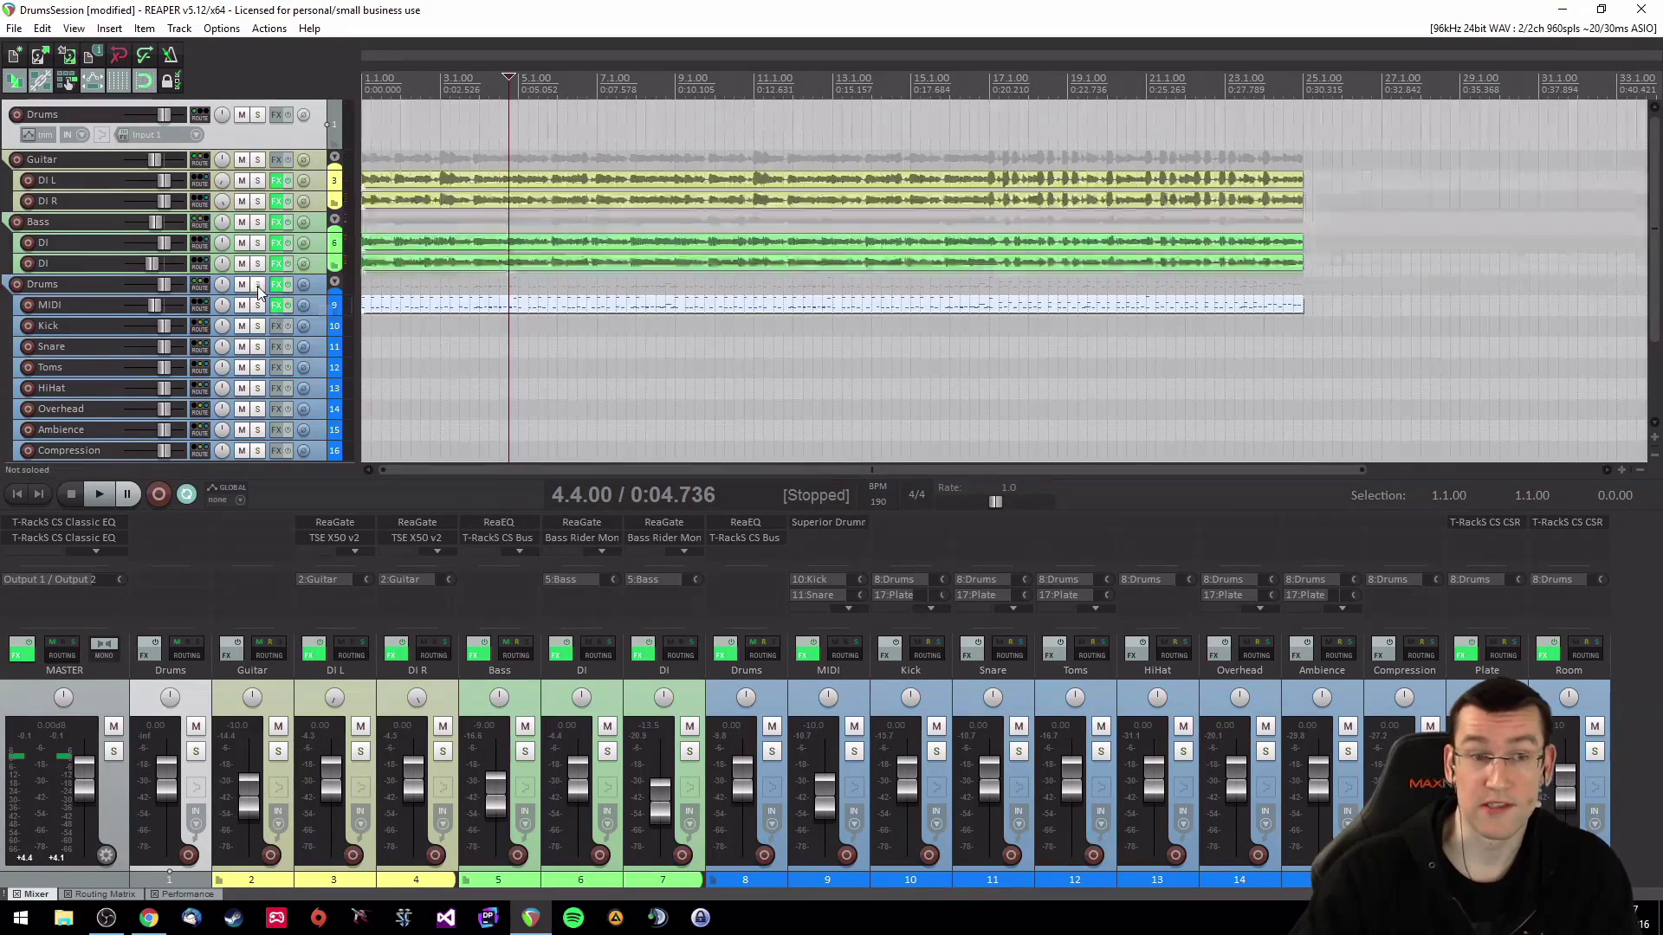
left_click(242, 285)
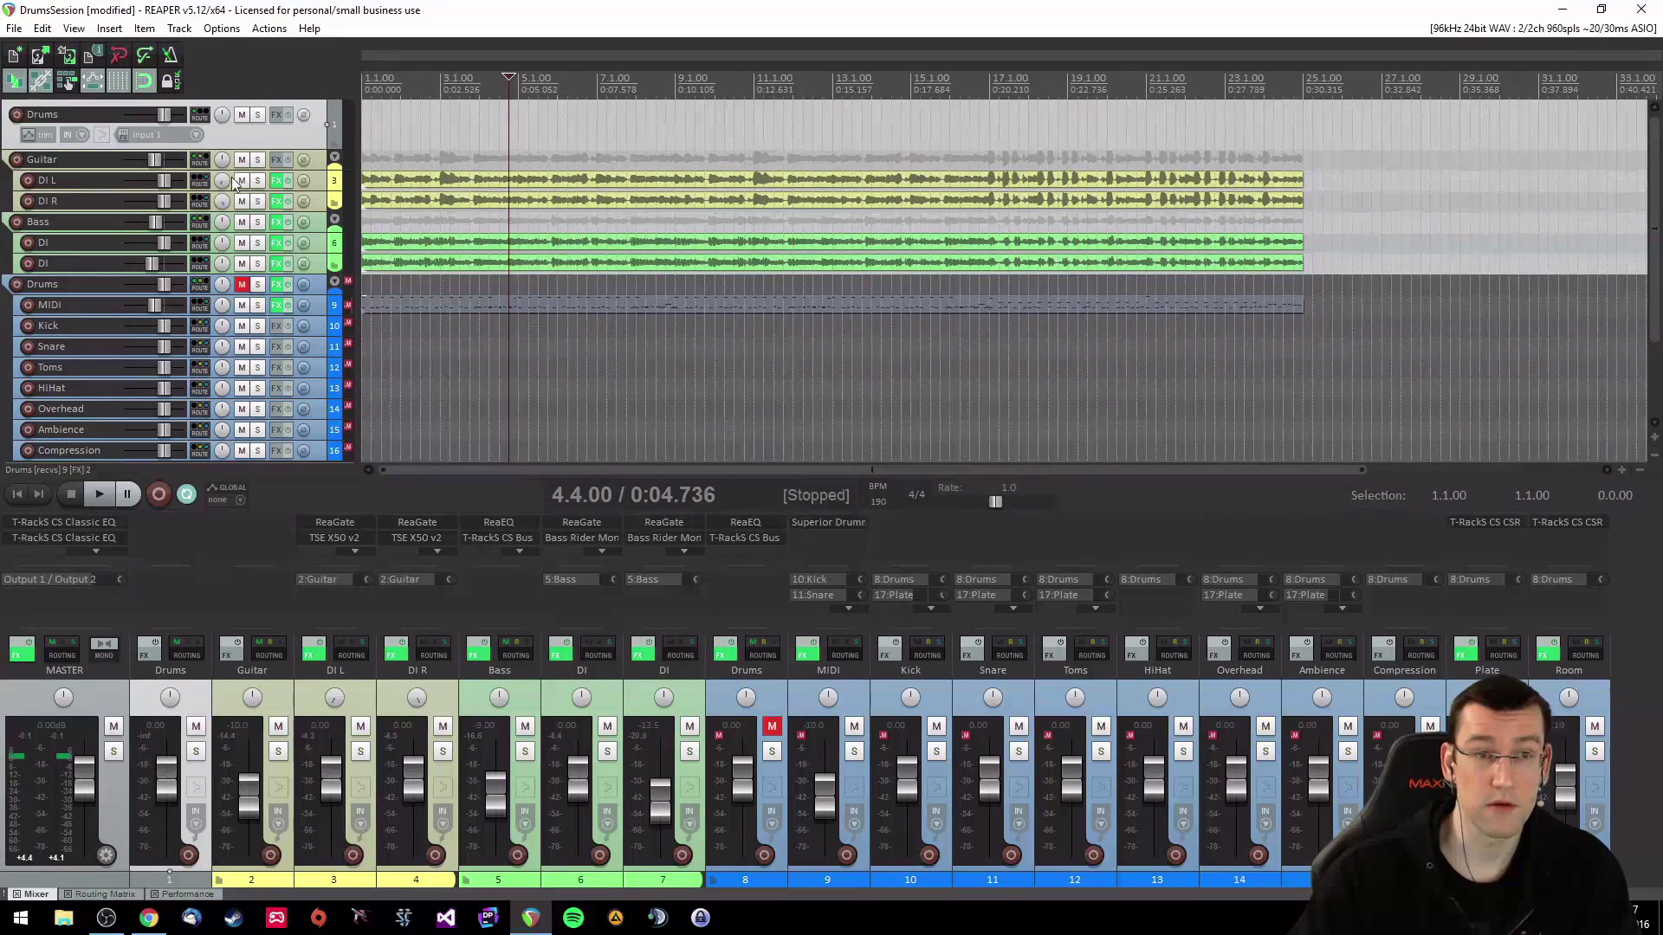
left_click(242, 285)
left_click(241, 160)
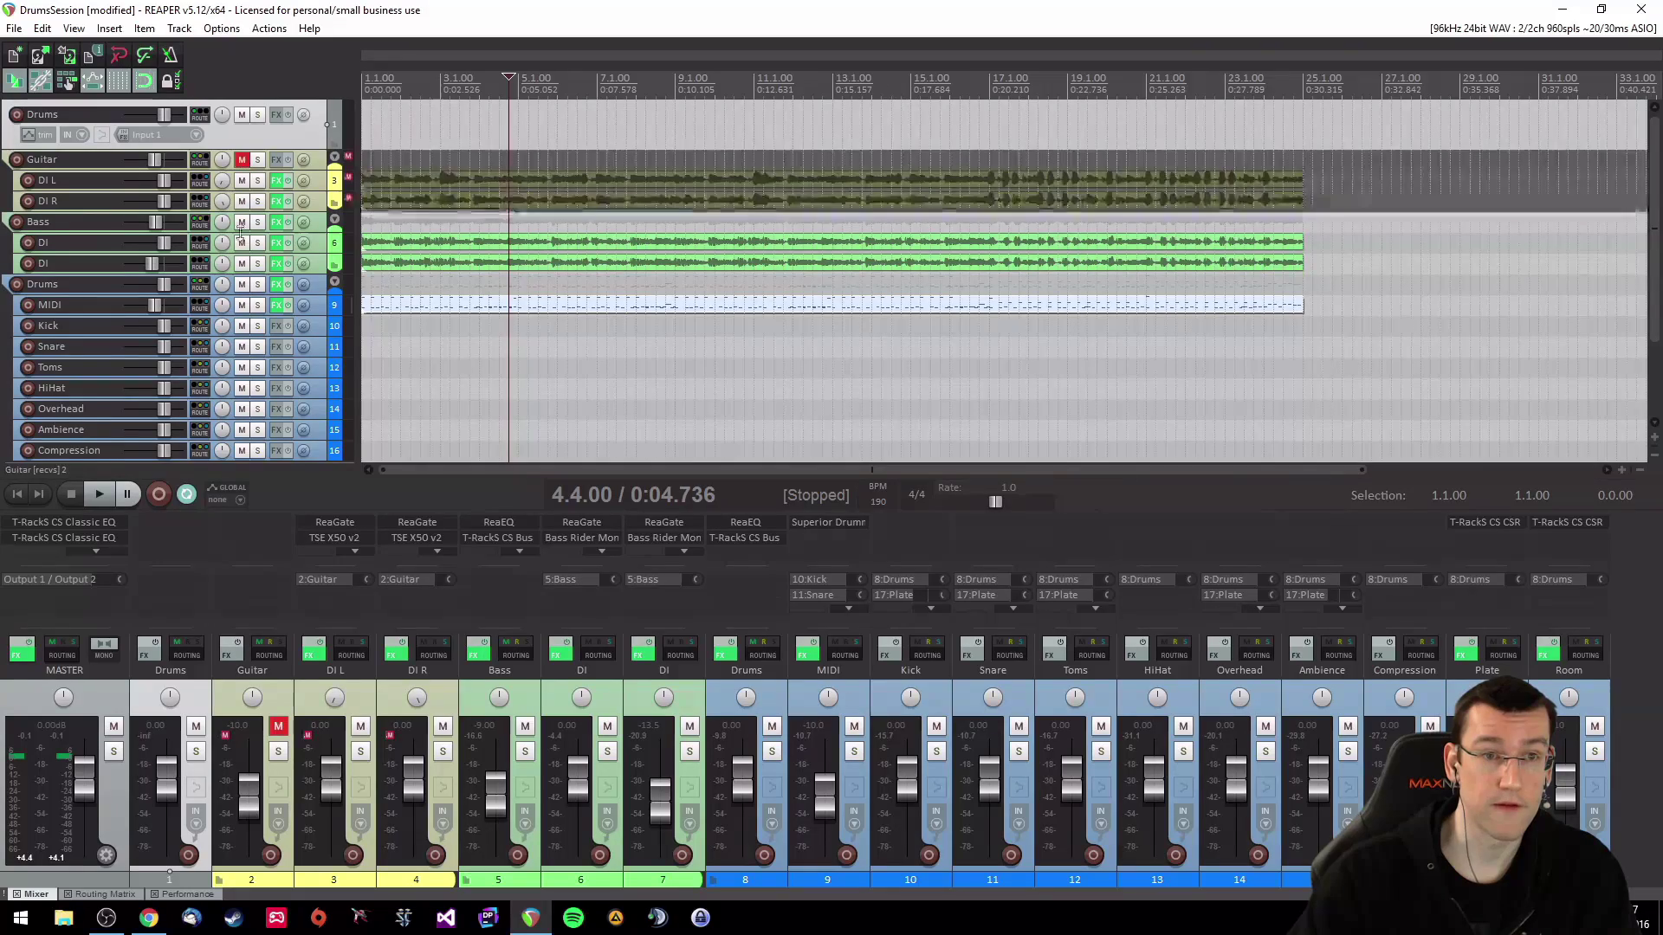
left_click(241, 222)
left_click(242, 285)
key("Home")
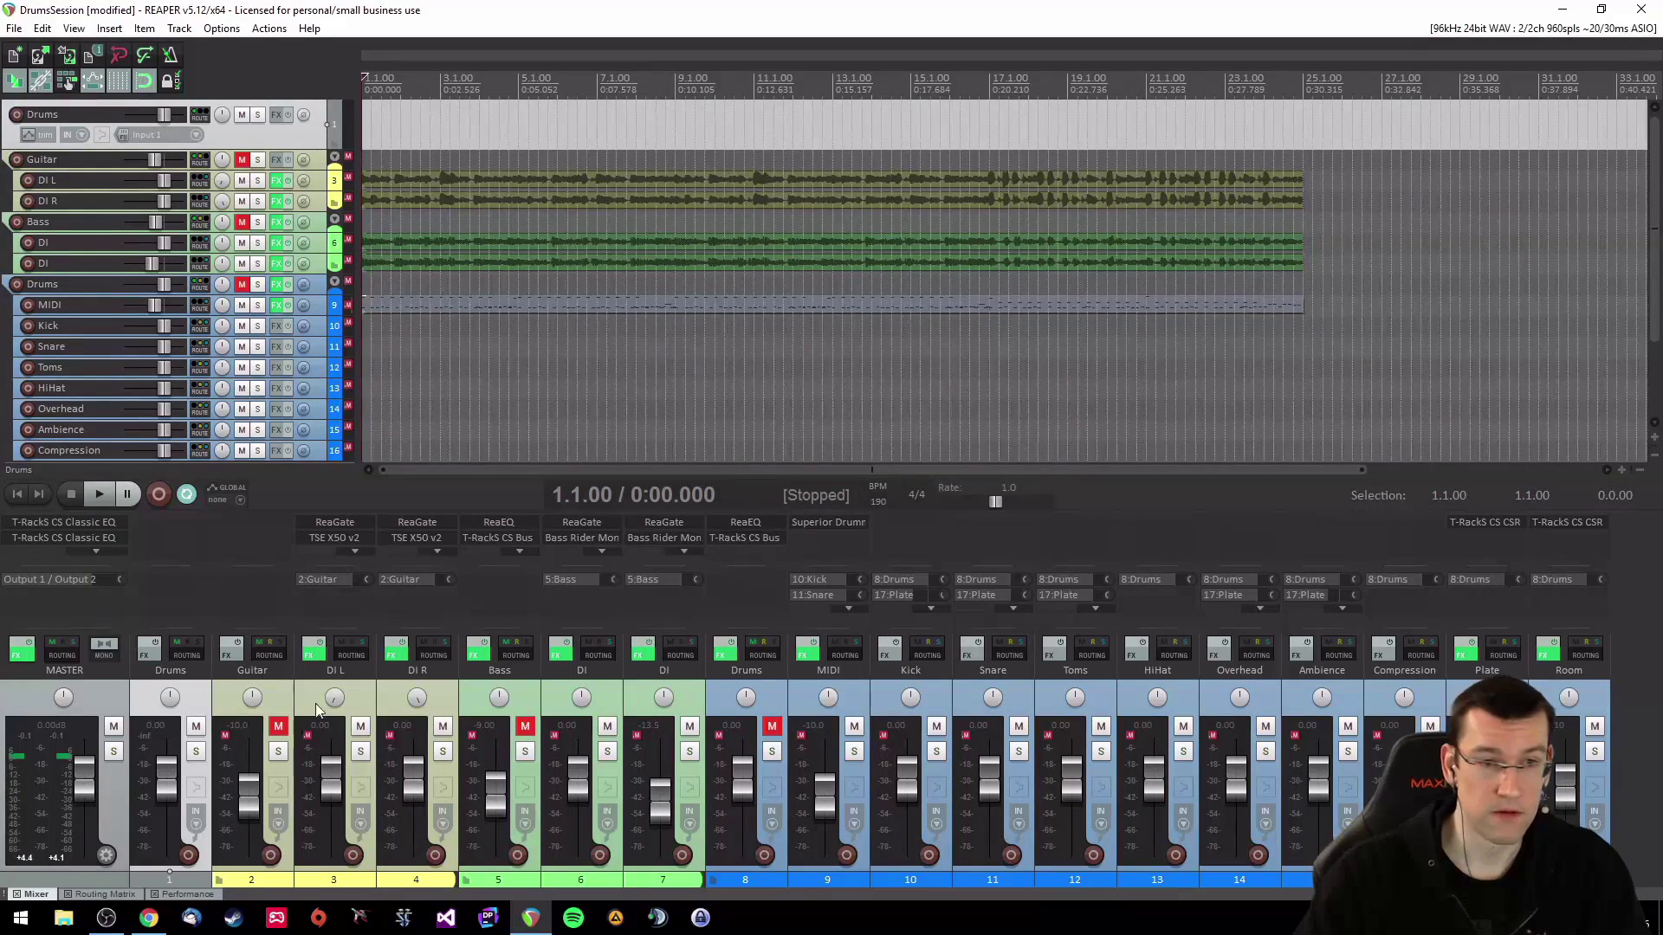
Step: Add the Superior Drummer 2 (Toontrack) (32 out) instrument to the new Drums track
left_click(164, 517)
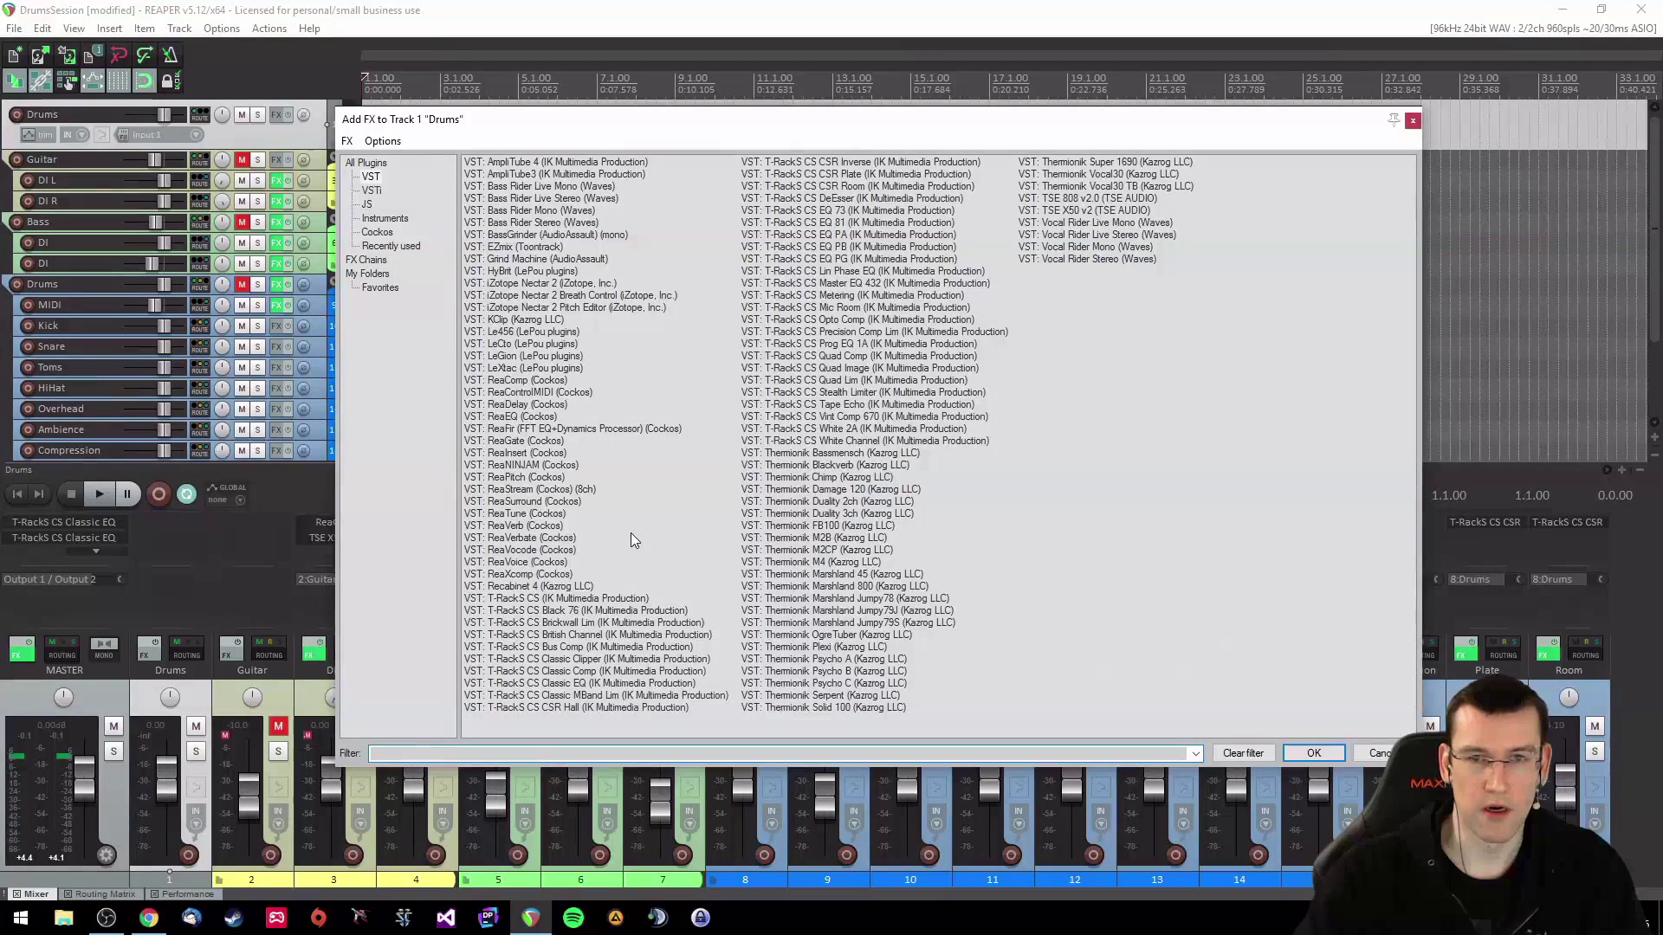
left_click(371, 190)
double_click(522, 198)
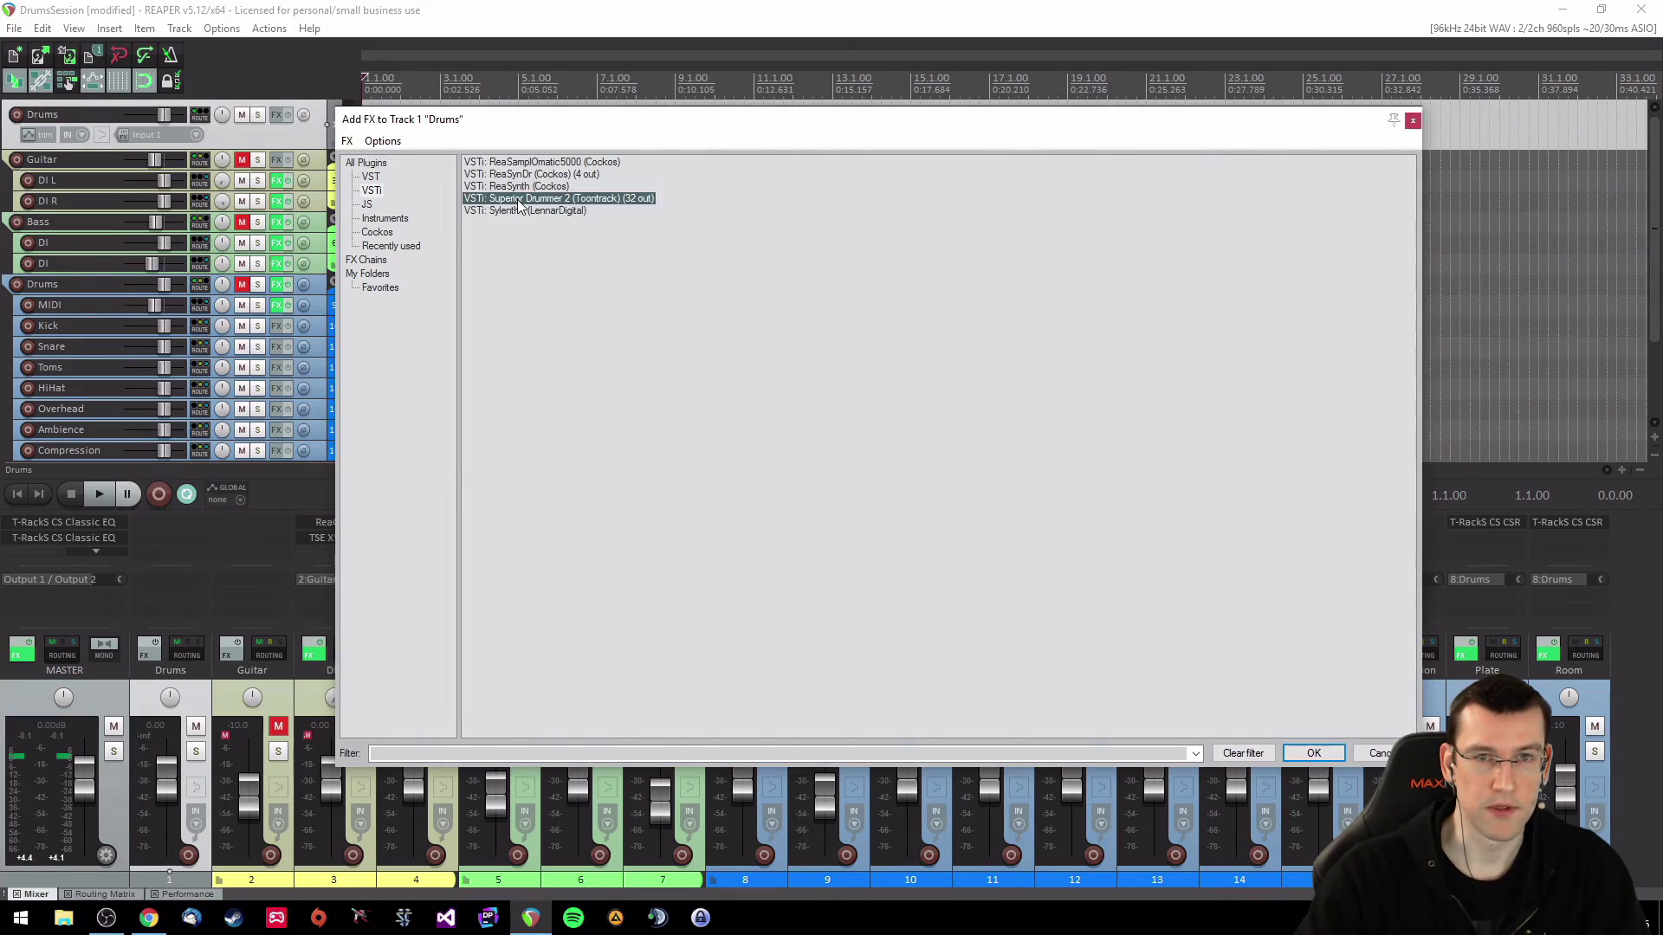
left_click_drag(436, 62, 759, 138)
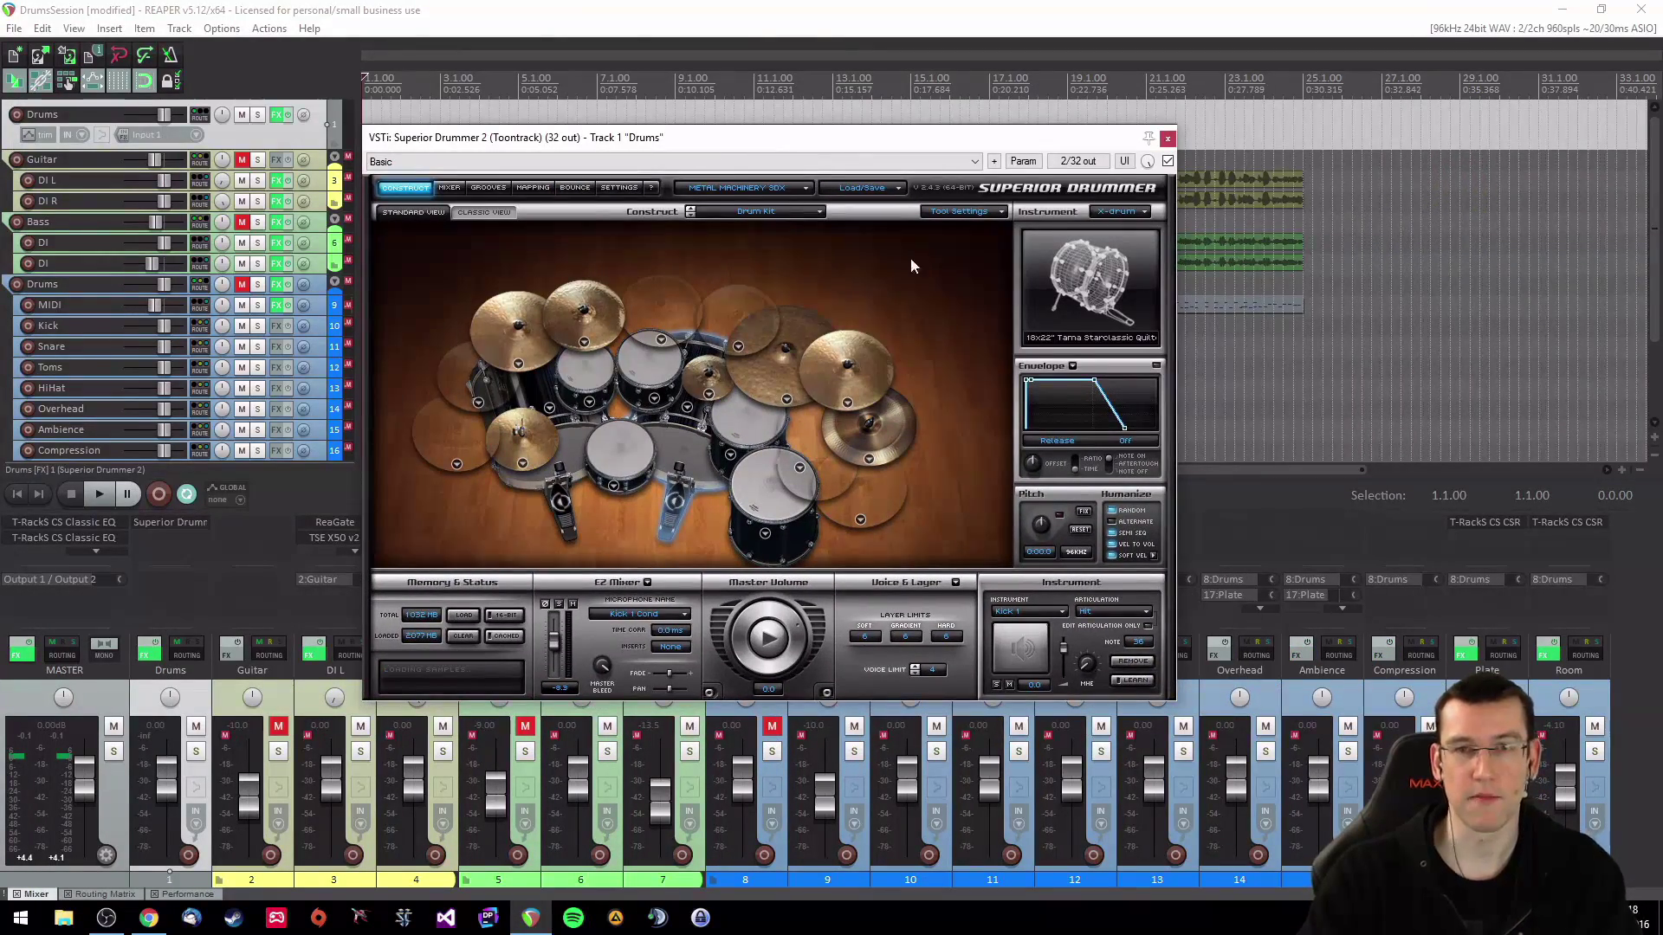
Step: Switch the Superior Drummer sound library to N.Y. - AVATAR
left_click(786, 188)
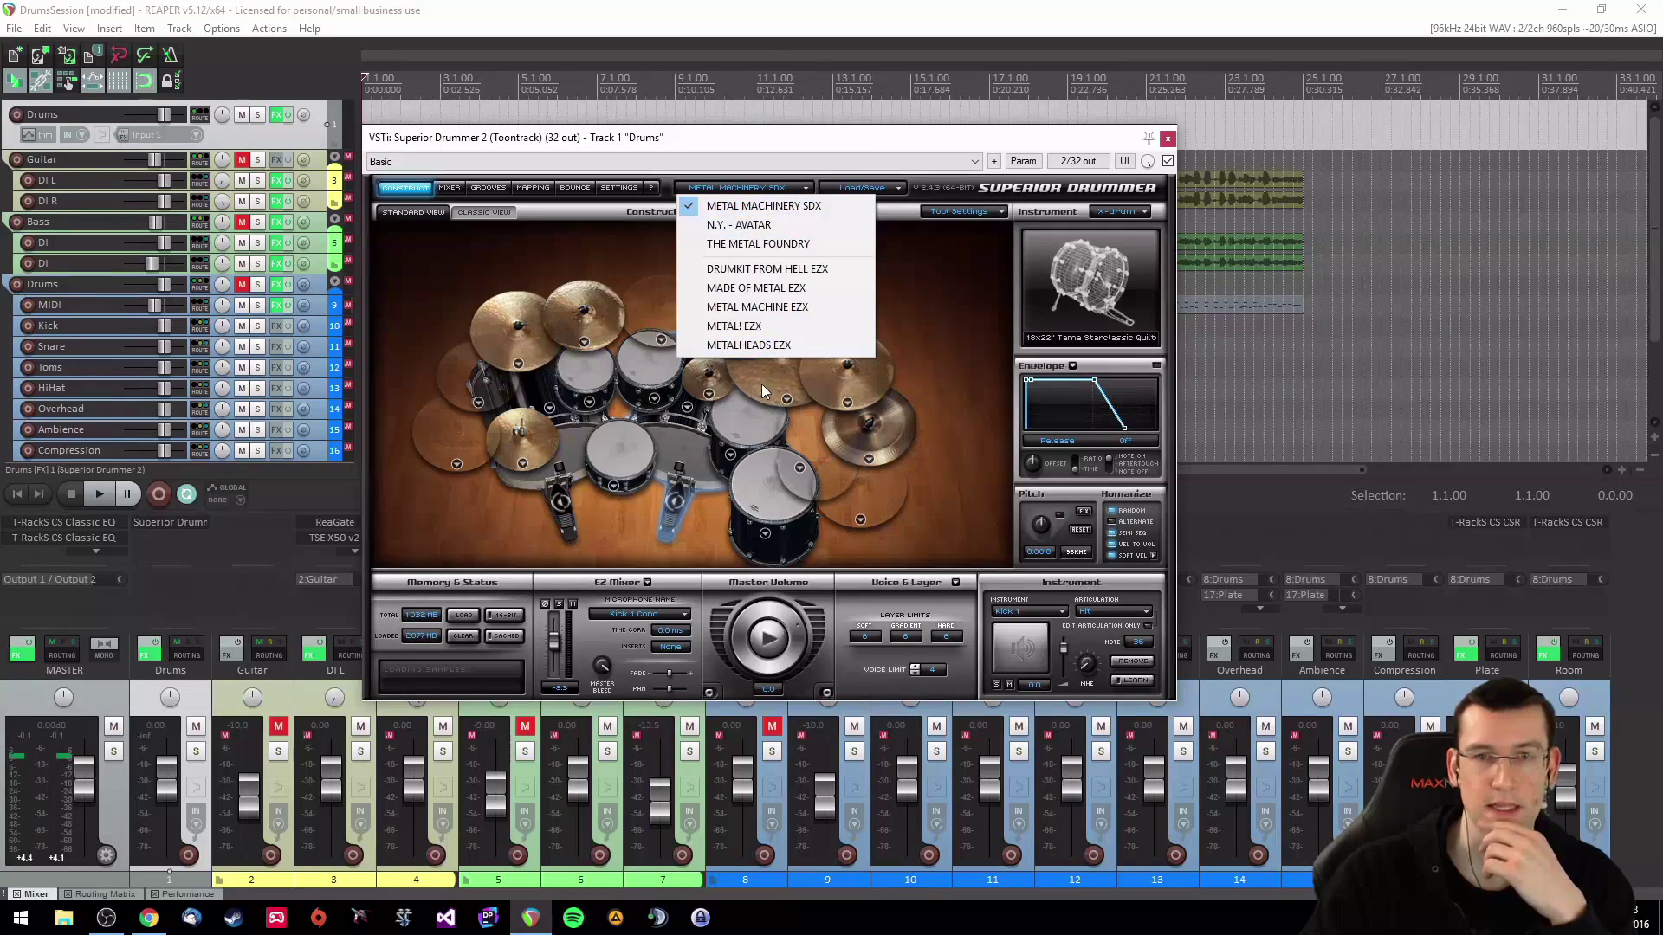
left_click(732, 226)
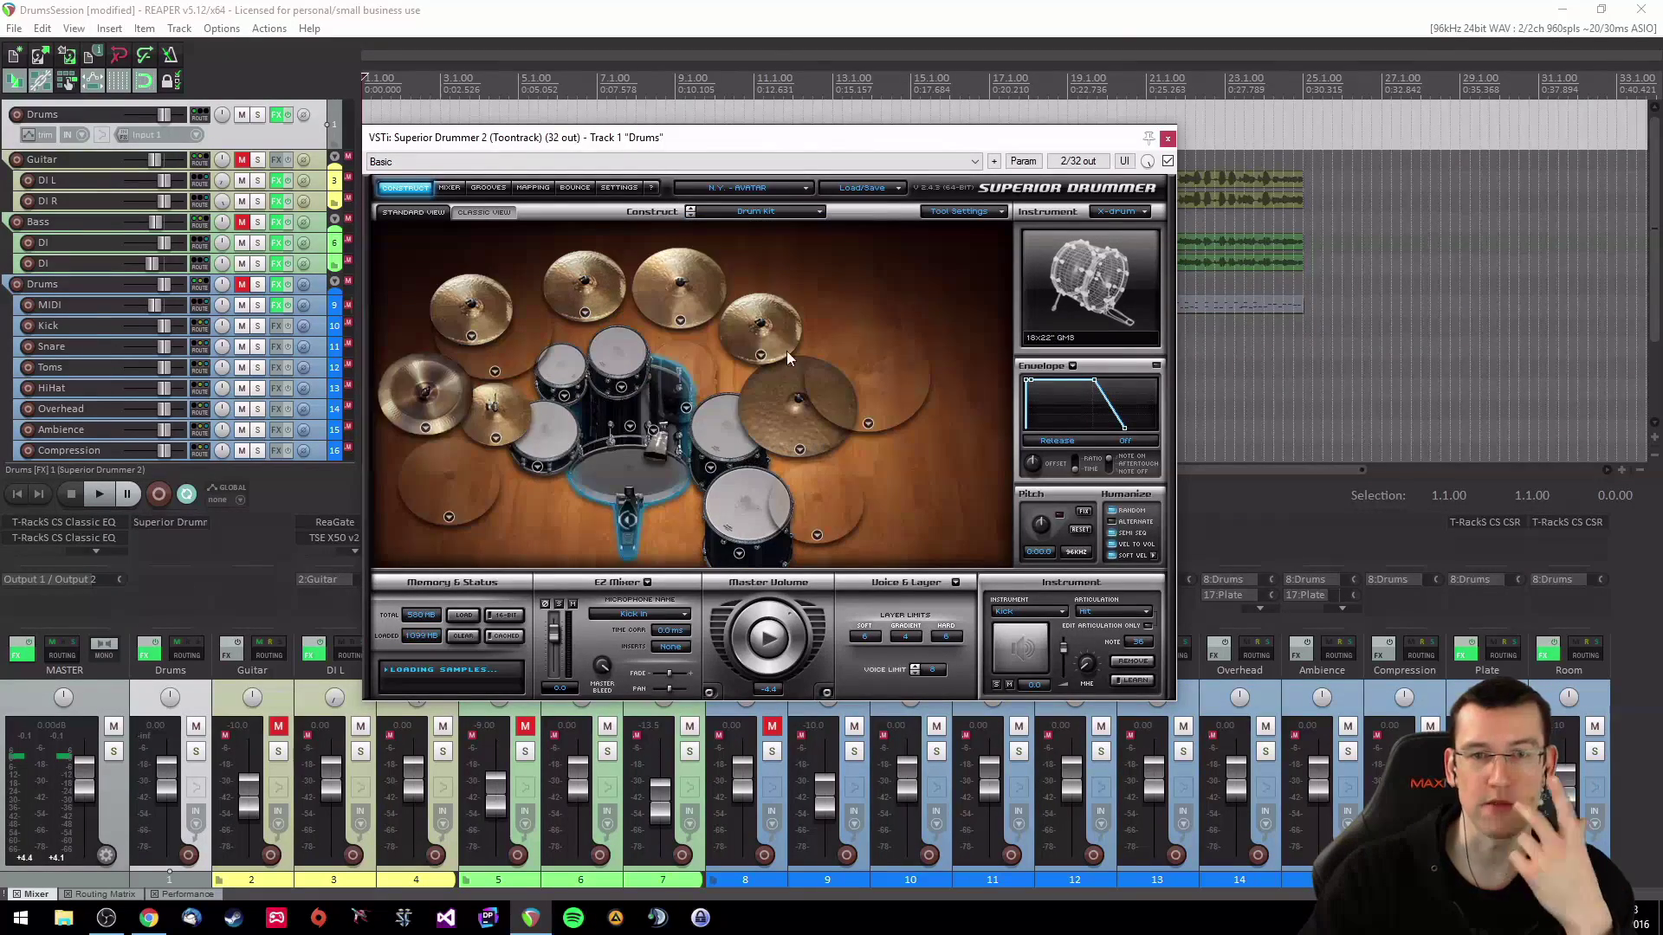
left_click(797, 188)
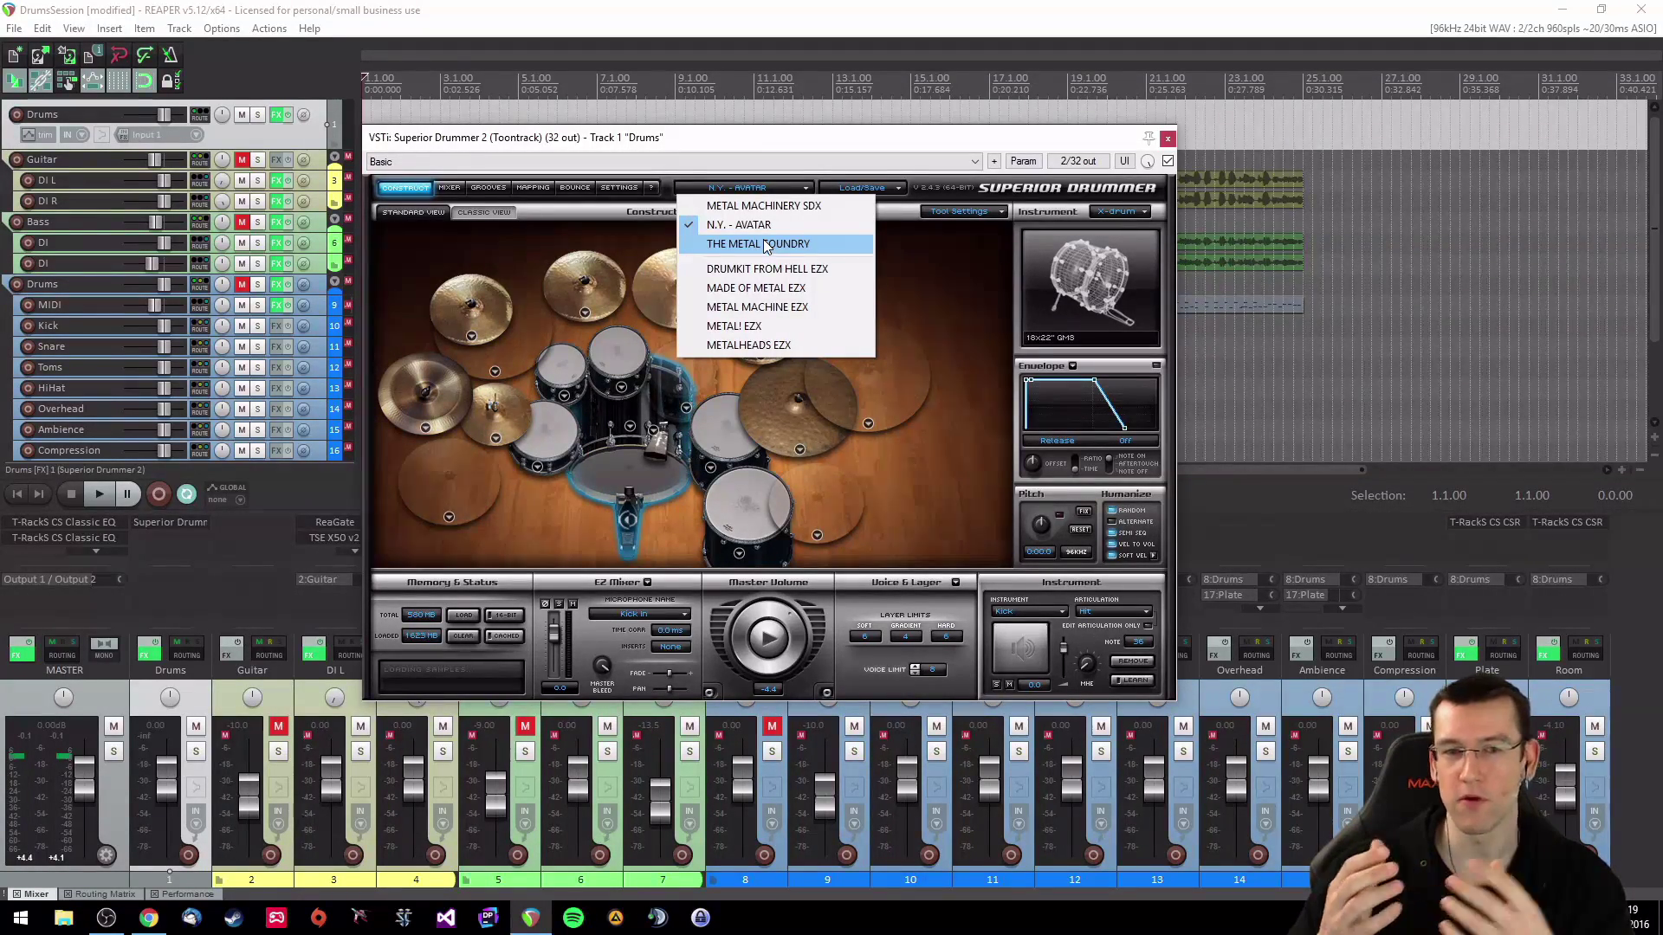
Step: Audition the kick drum of the Avatar kit and review its available models, keeping 18x22" GMS
left_click(606, 520)
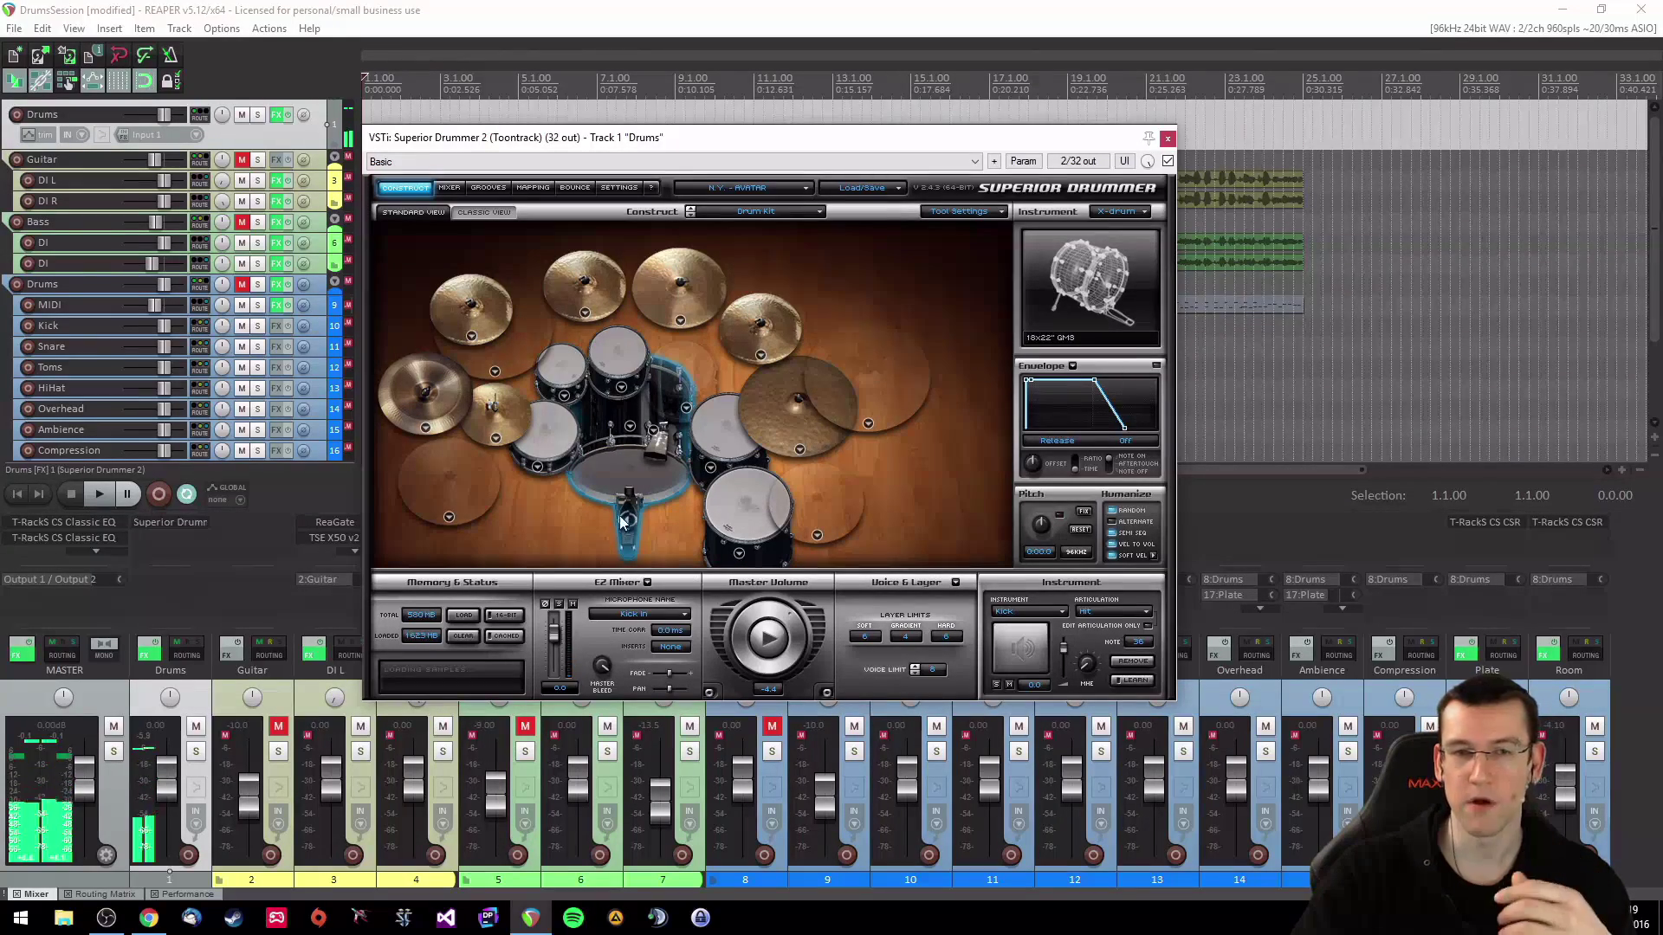
left_click(604, 461)
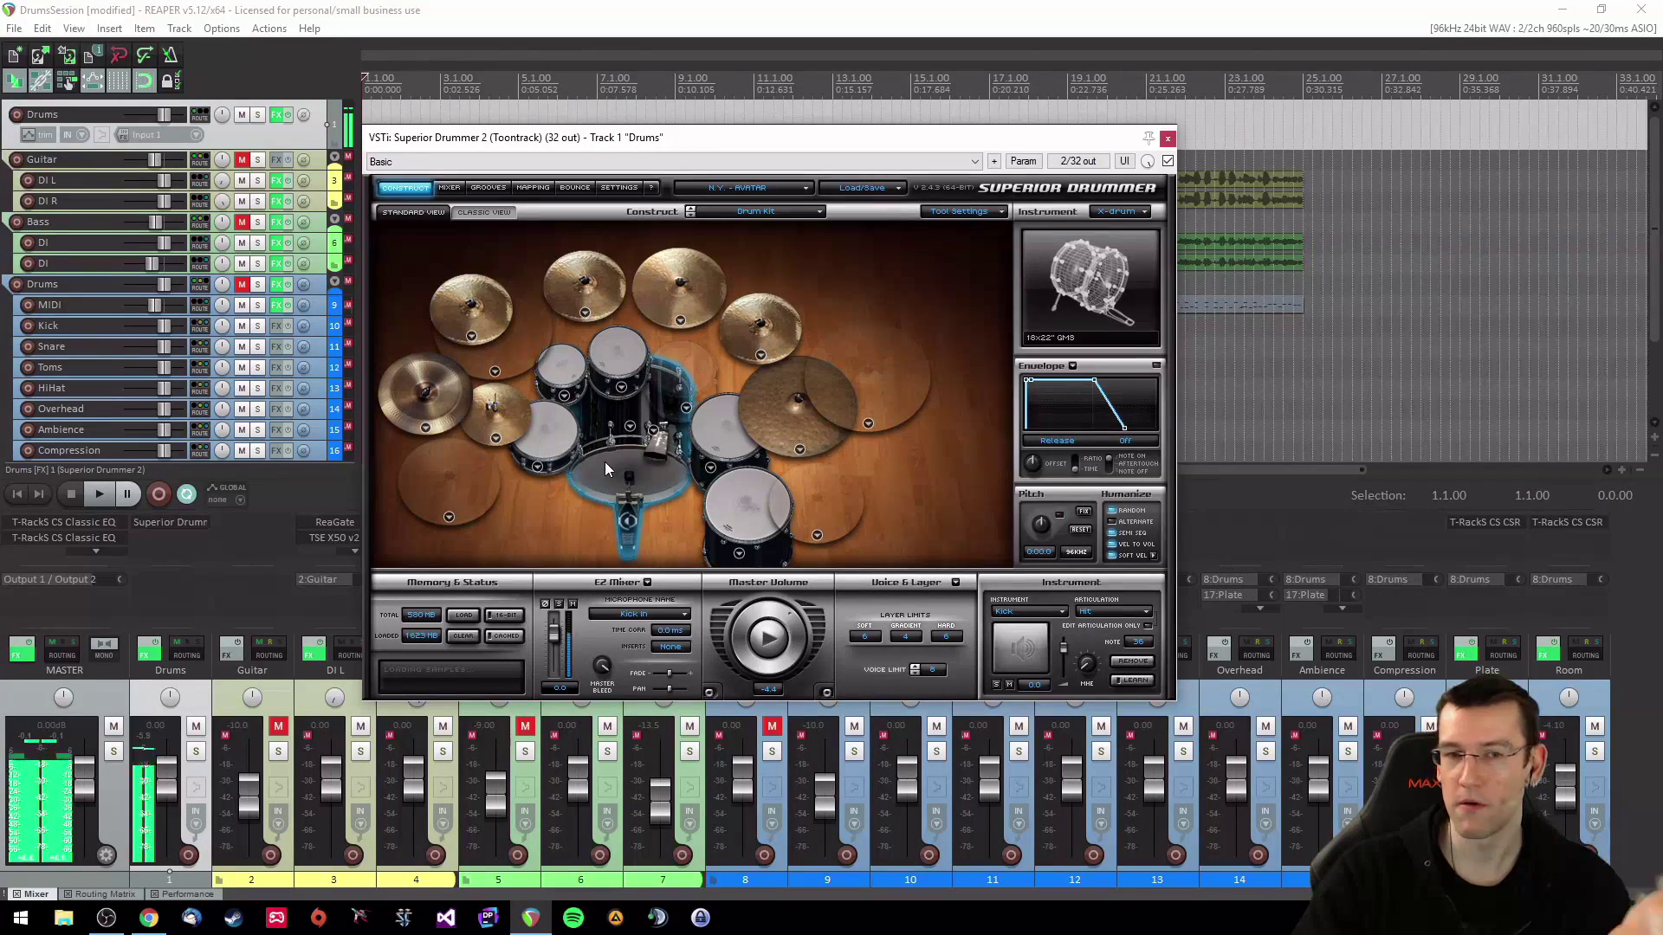
left_click(659, 480)
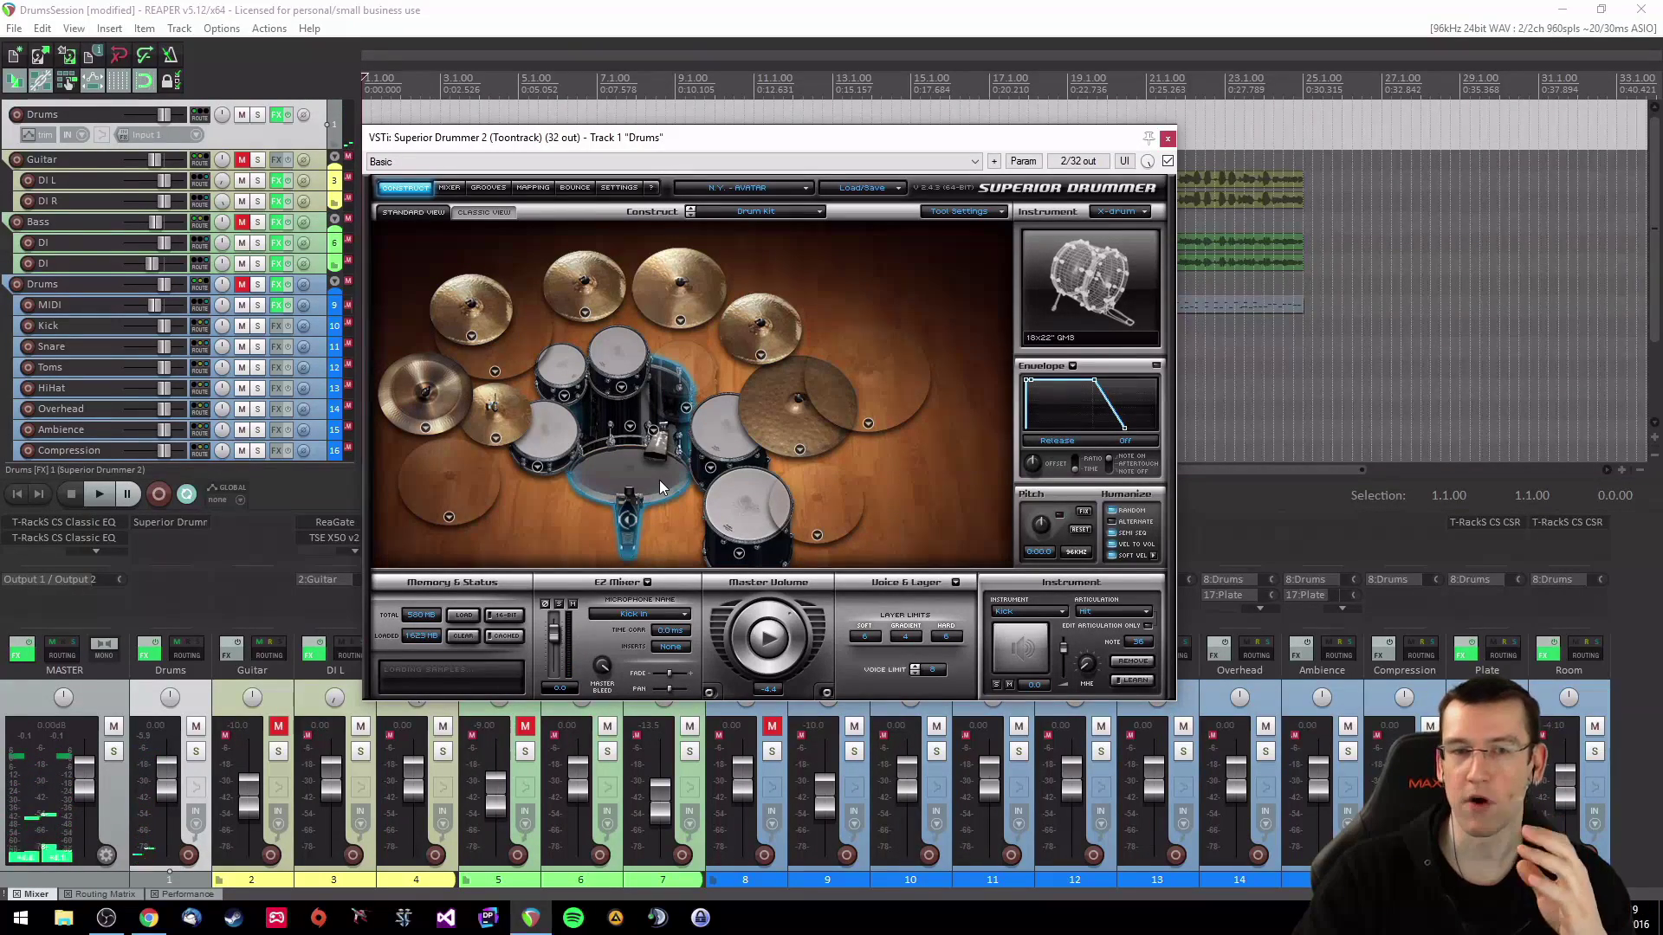
left_click(635, 480)
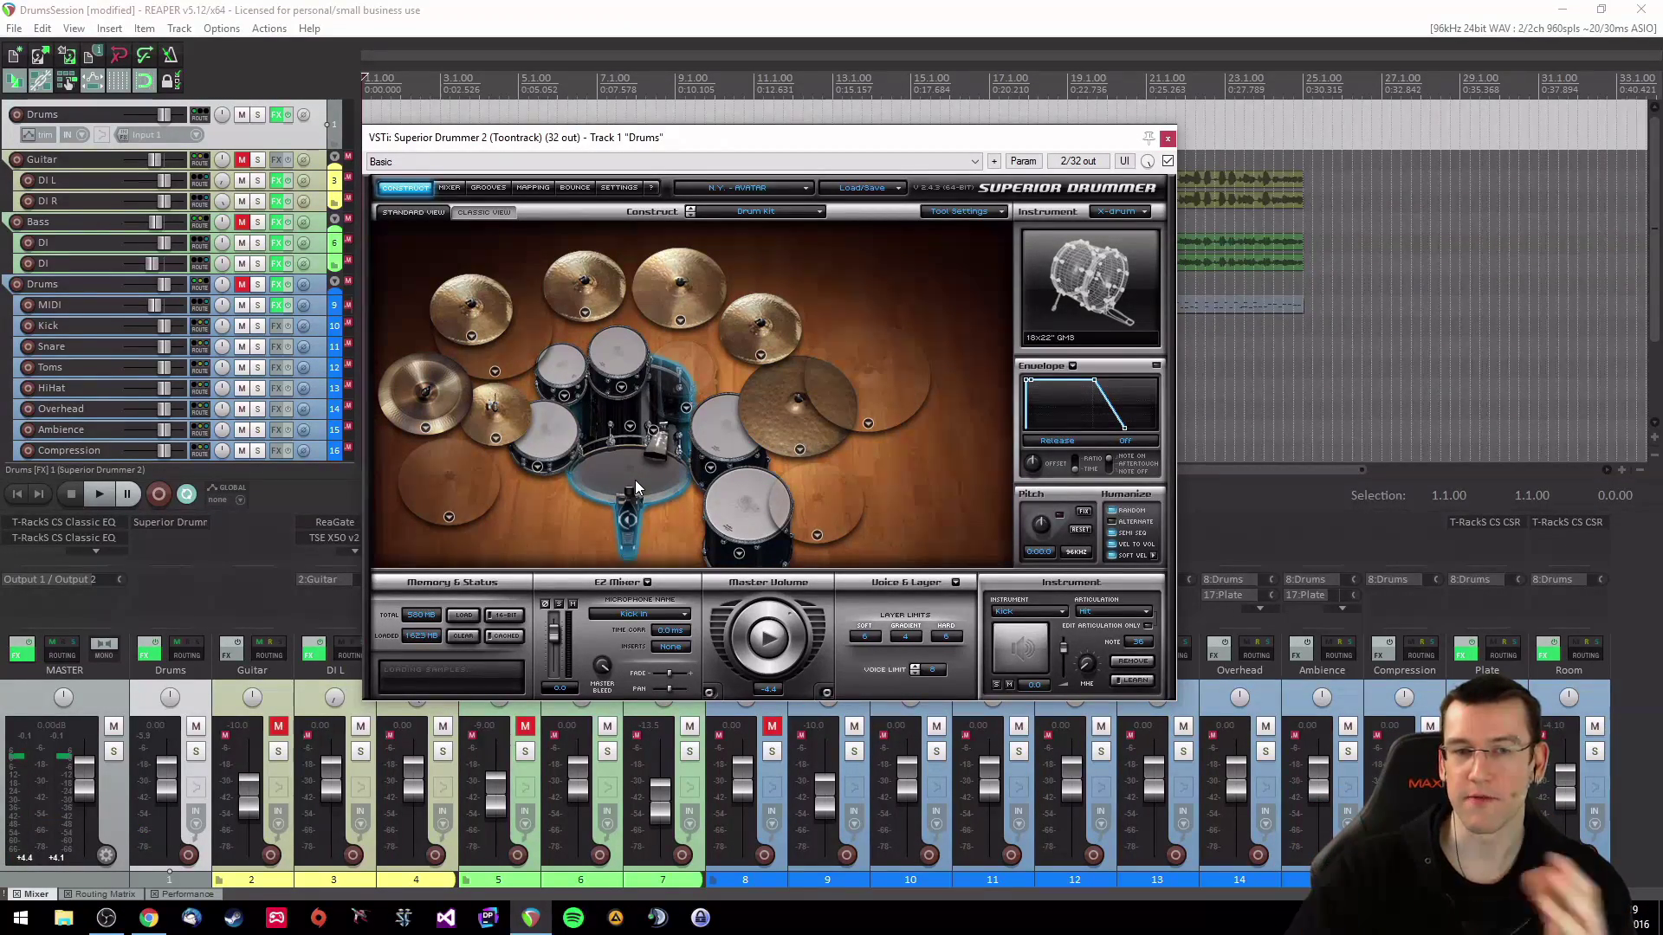
left_click(636, 480)
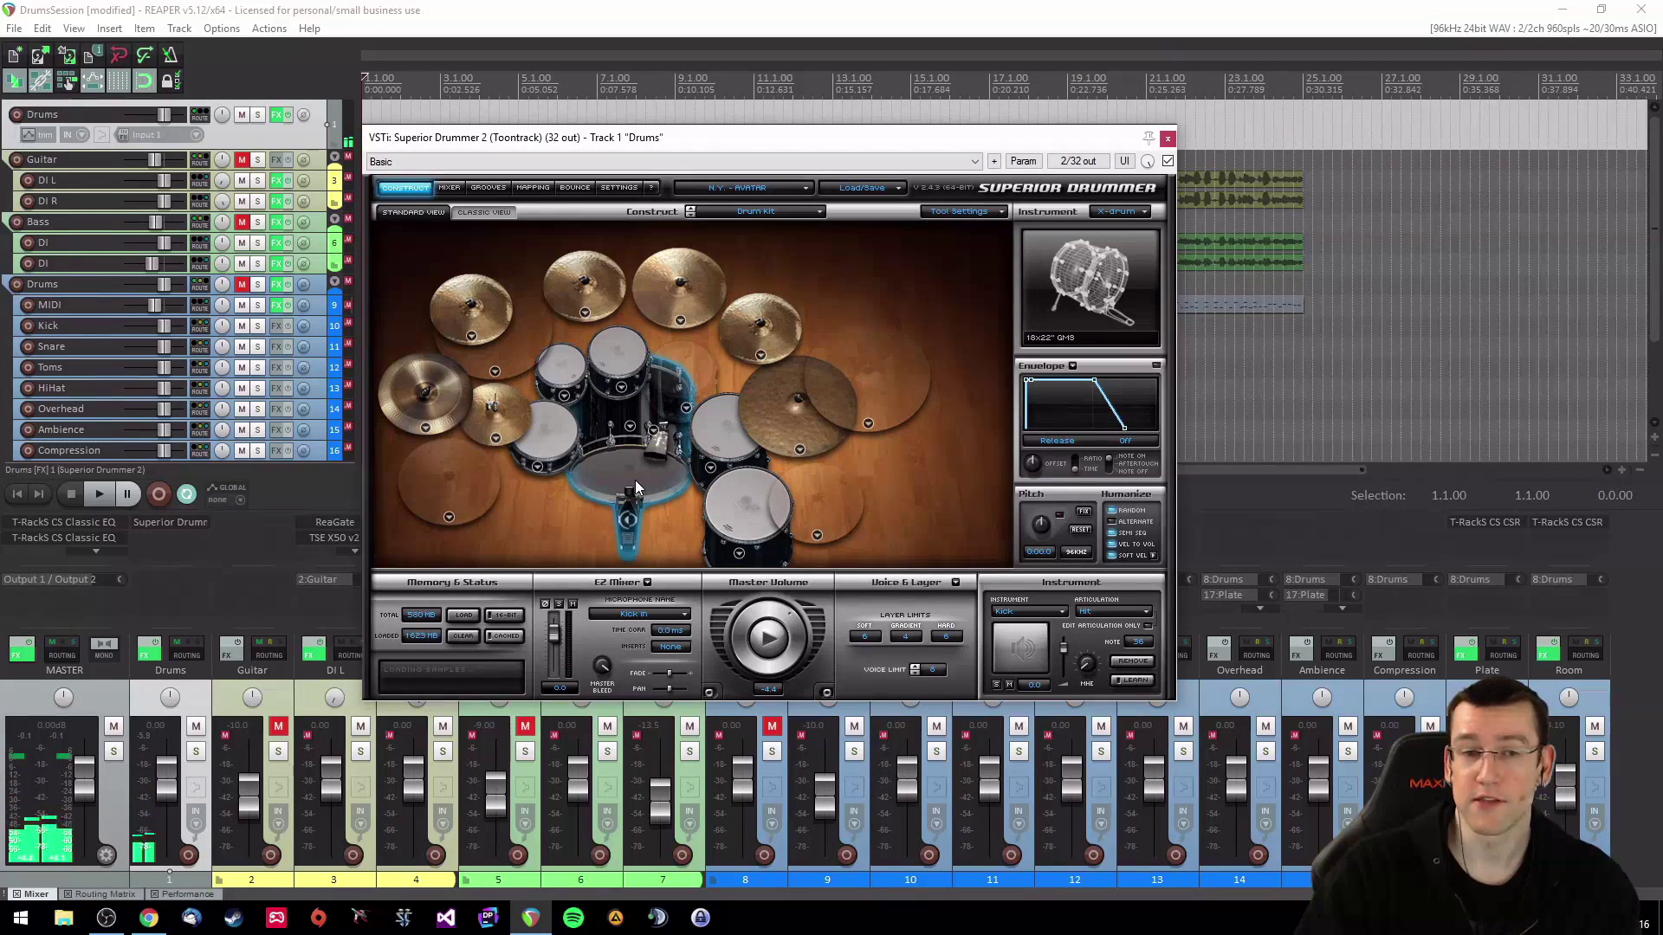
left_click(636, 481)
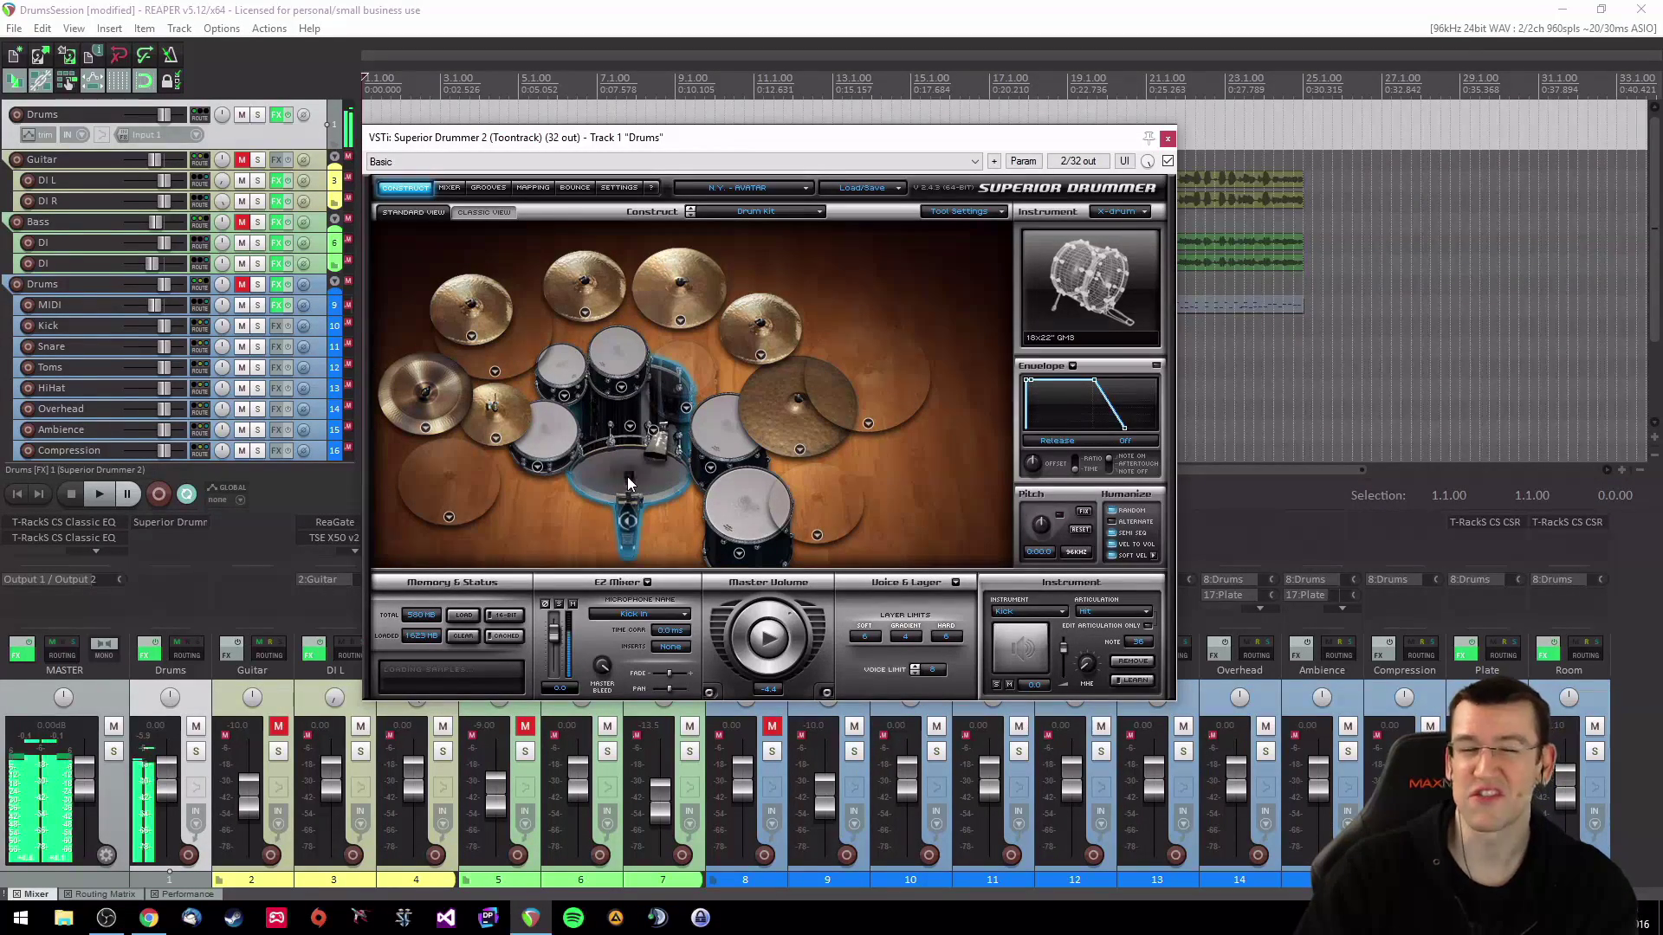
left_click(629, 483)
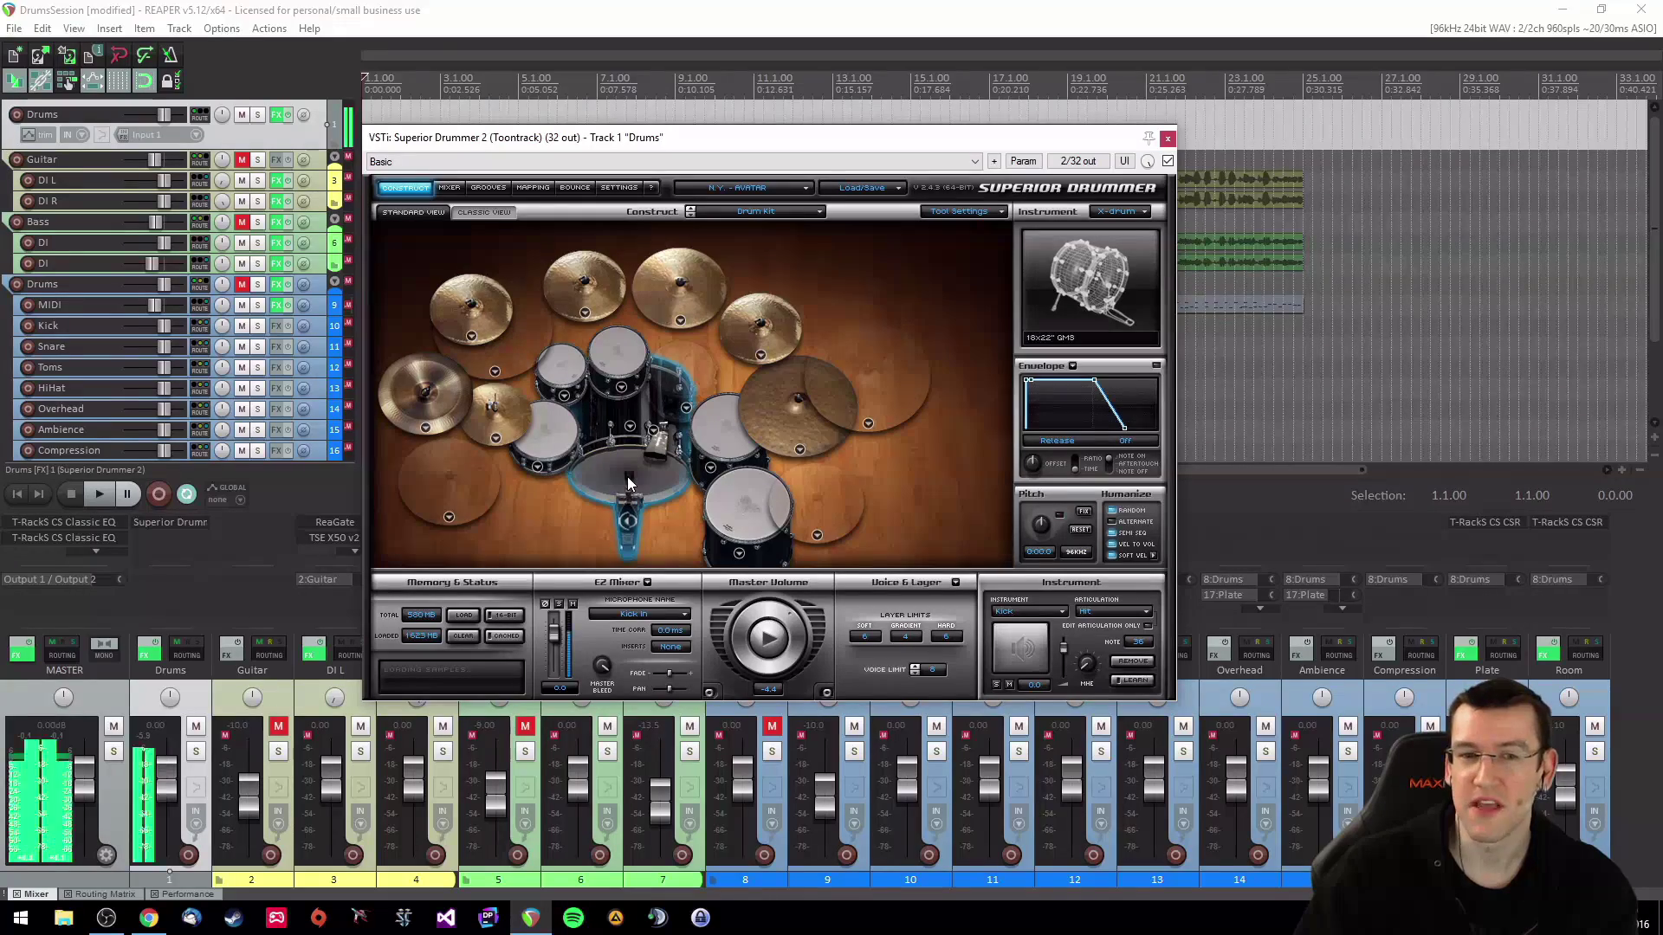
left_click(631, 428)
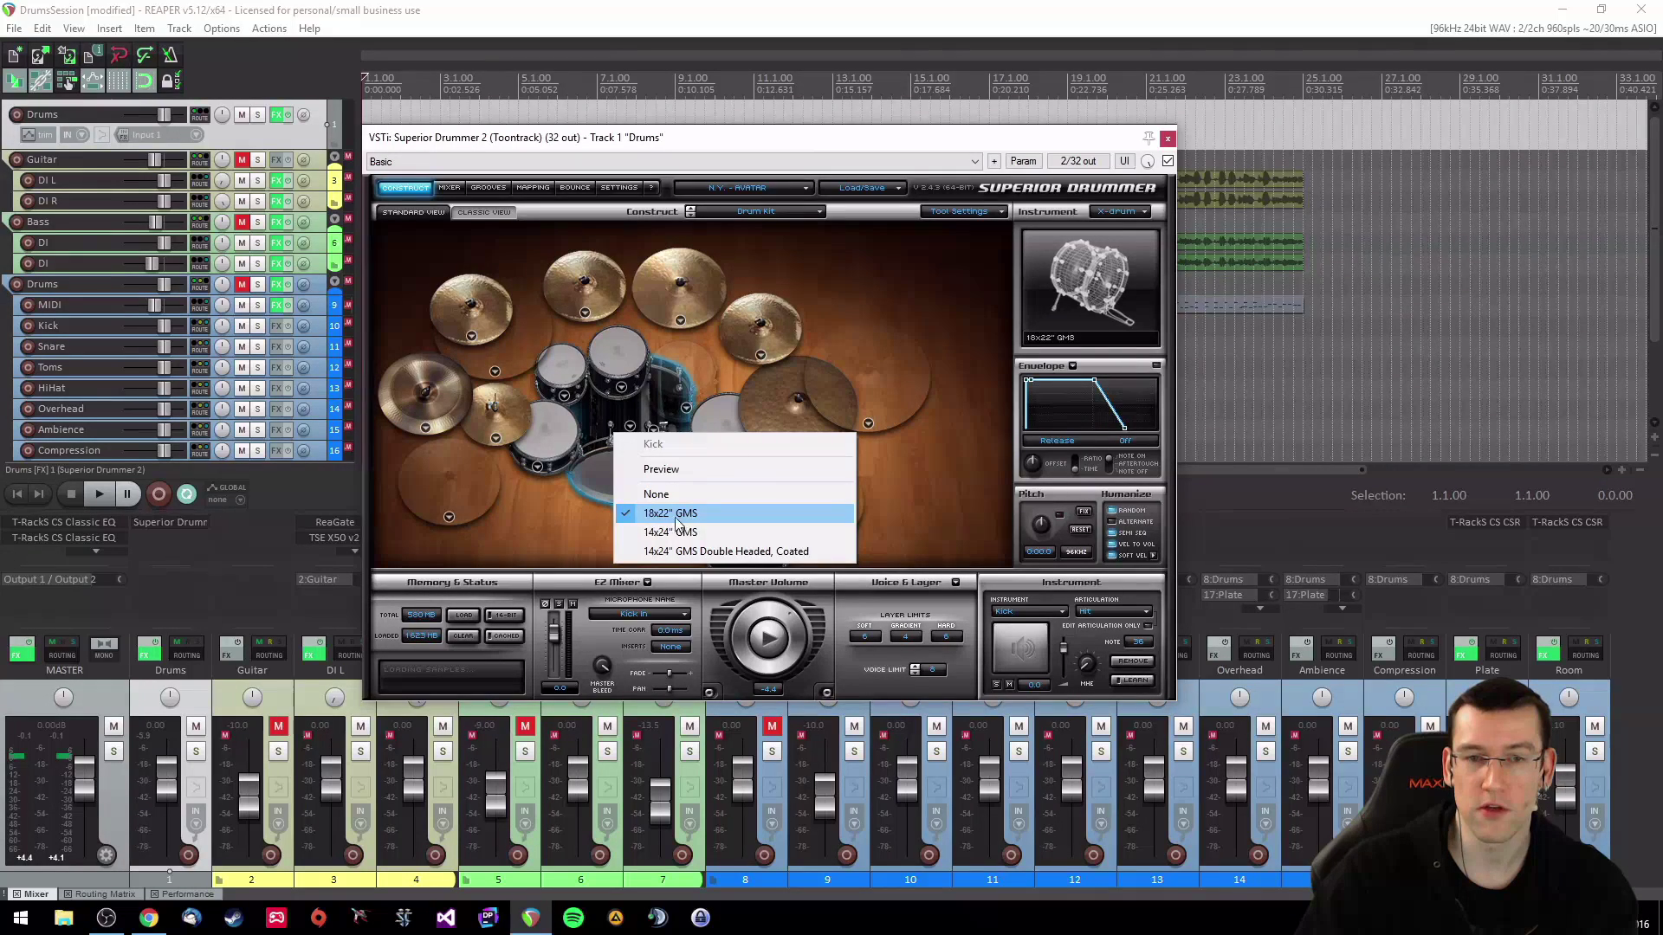
left_click(745, 512)
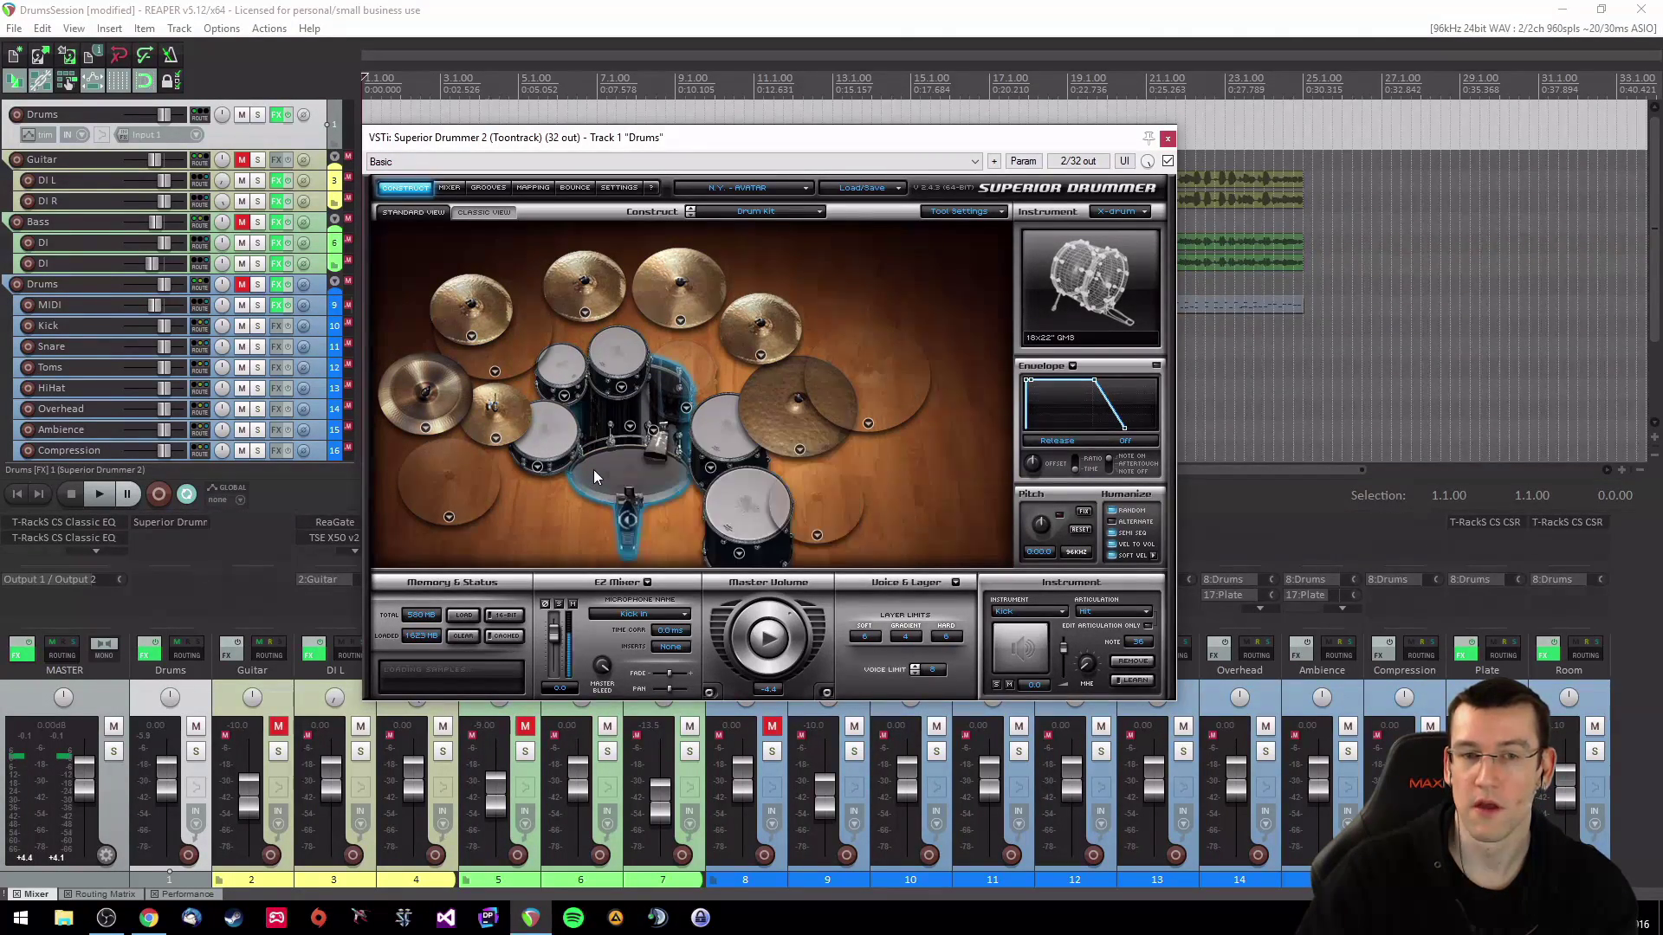
left_click(594, 469)
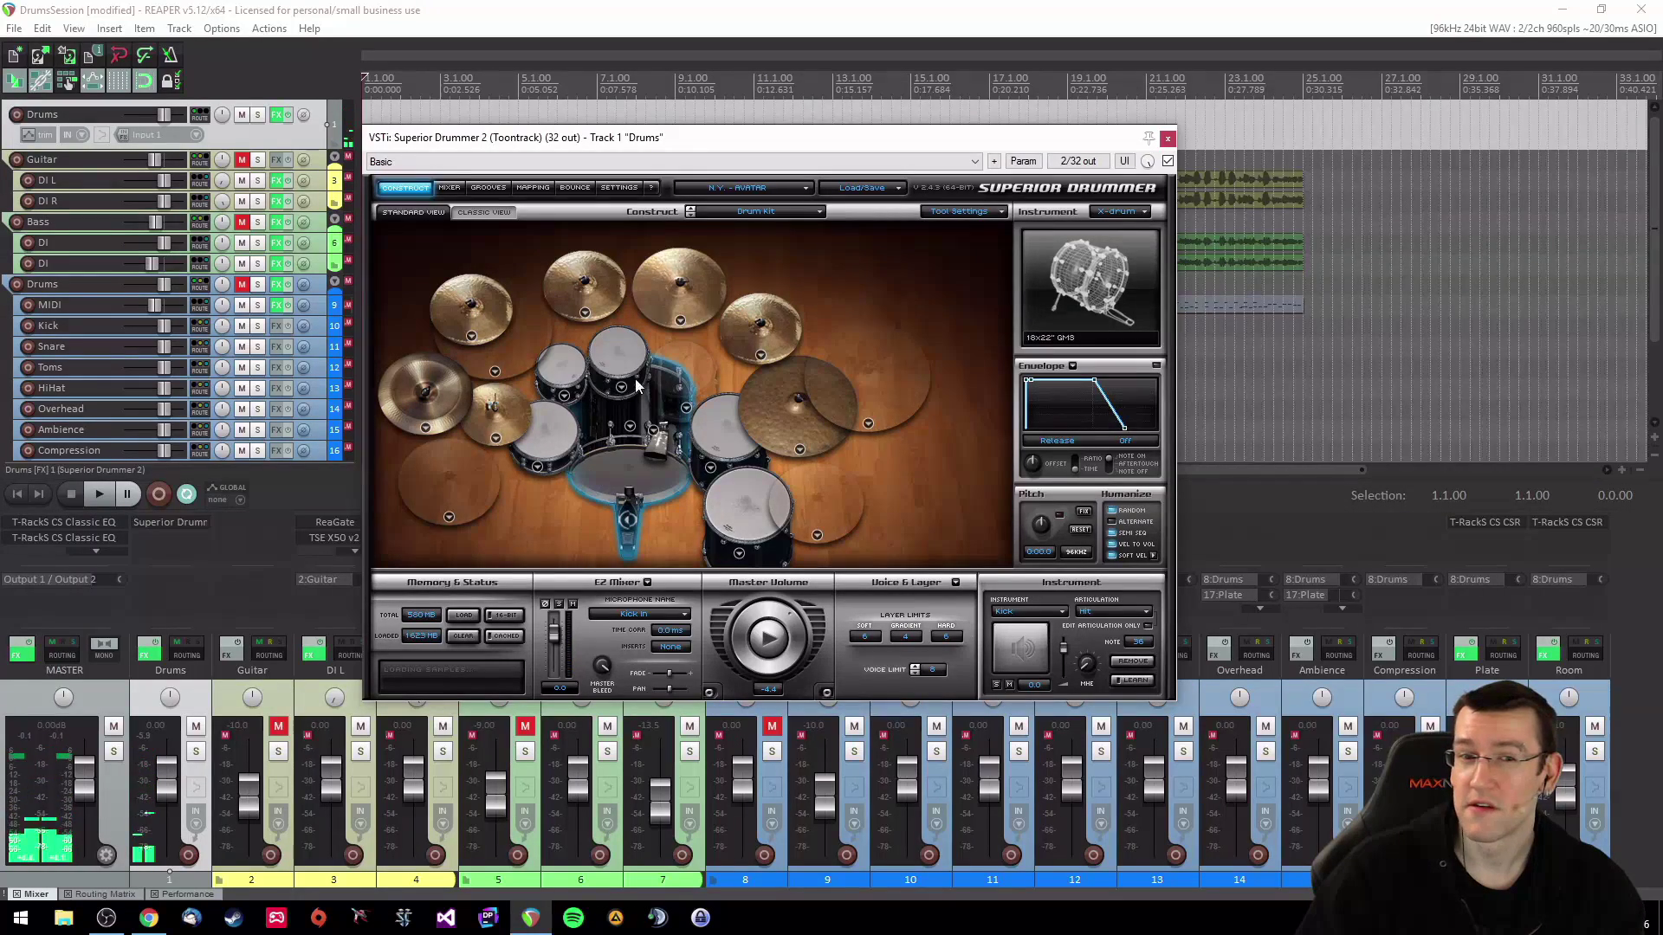
Step: Audition the toms and the snare of the Avatar kit
left_click(562, 377)
left_click(711, 491)
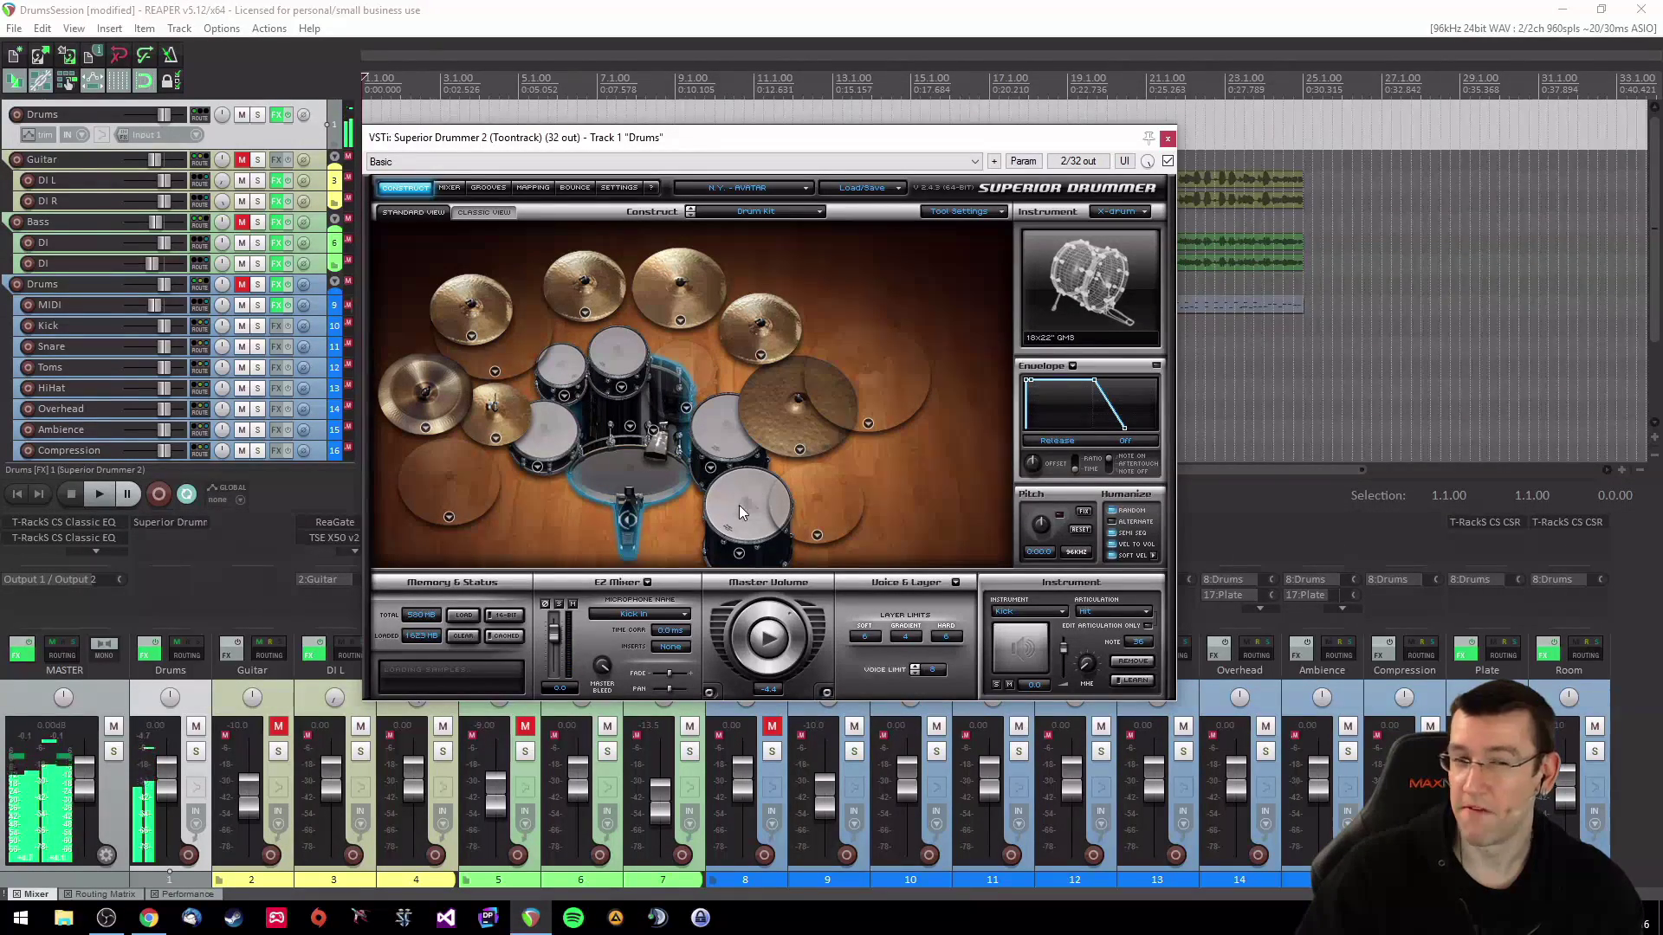
left_click(724, 454)
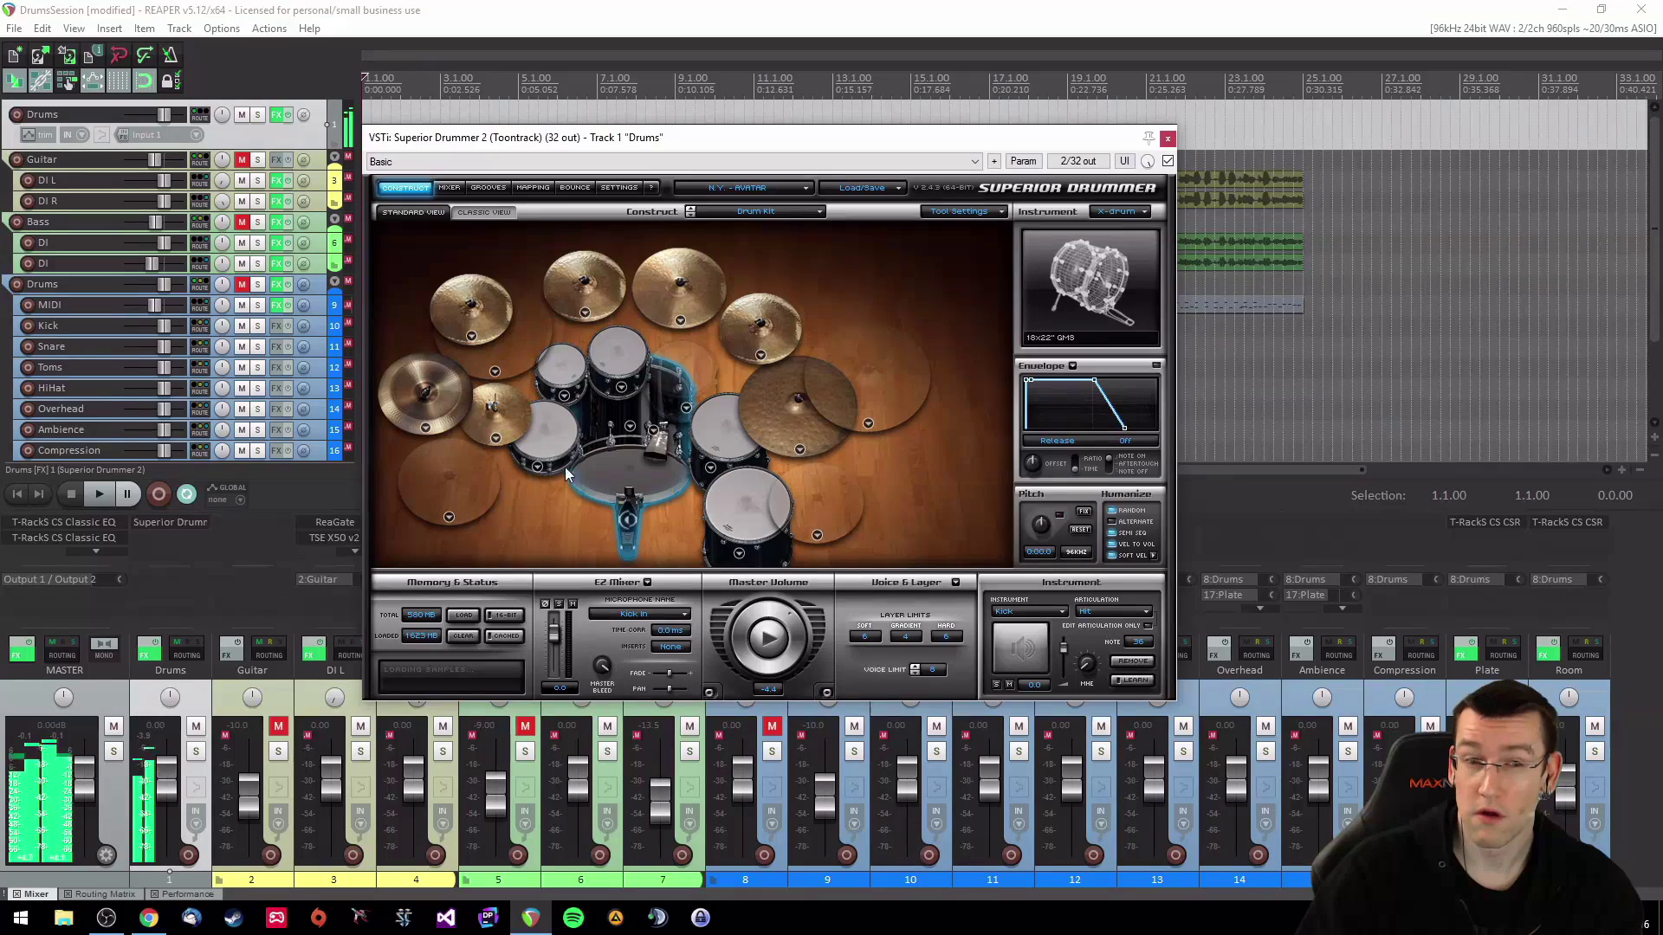
left_click(543, 438)
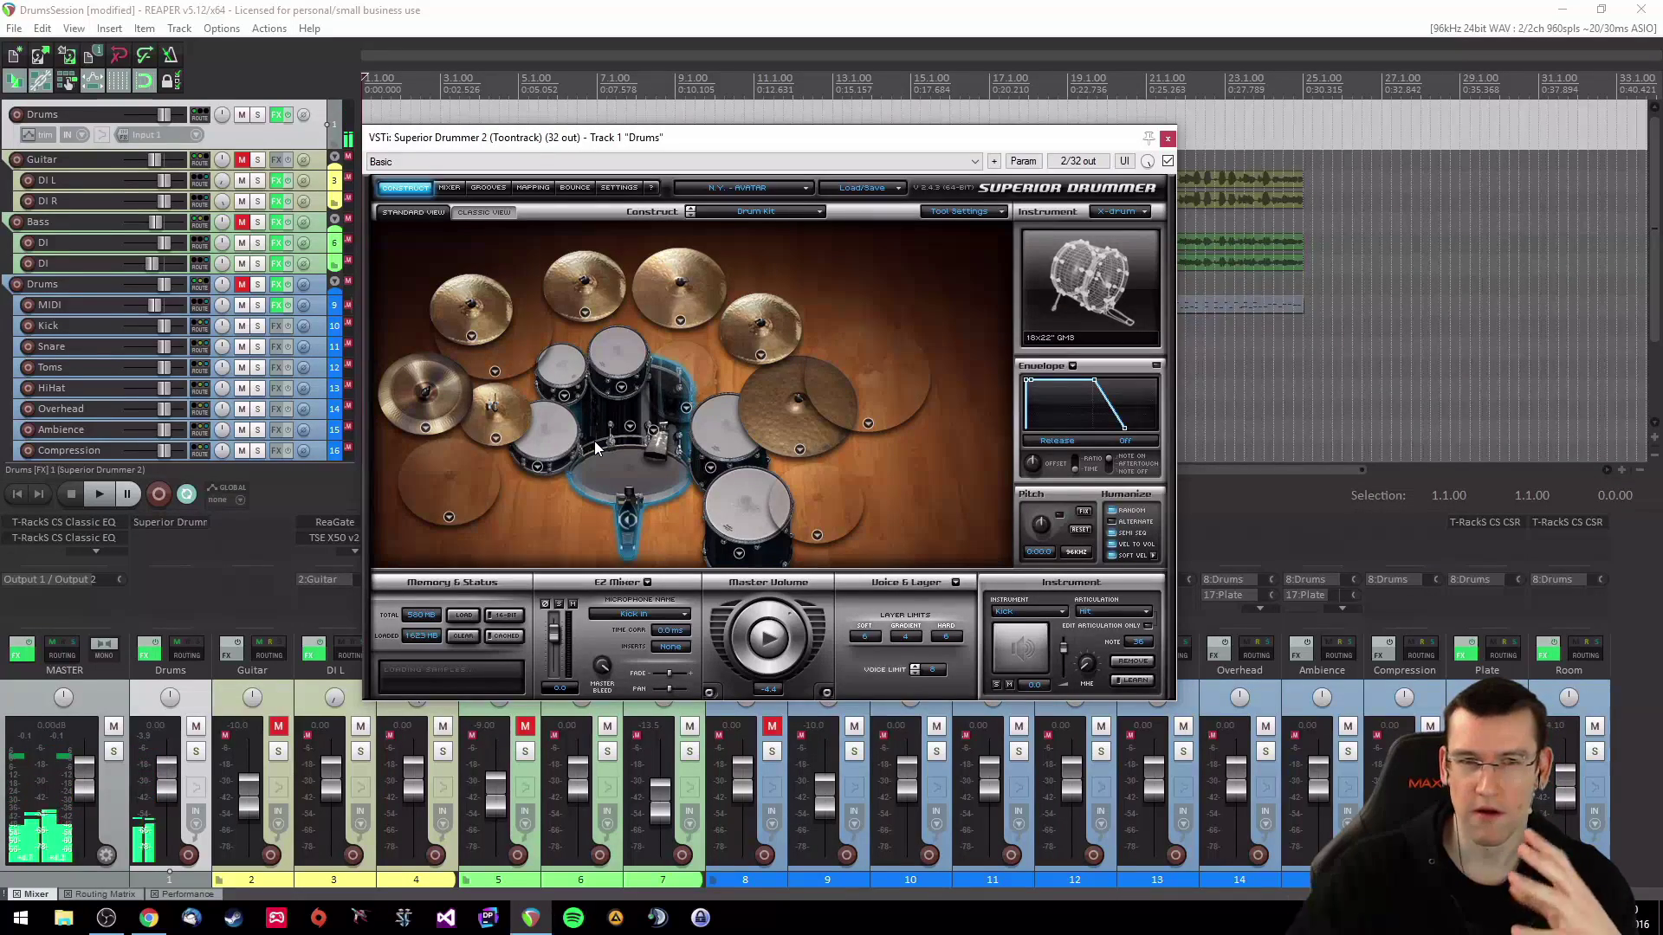
left_click(557, 433)
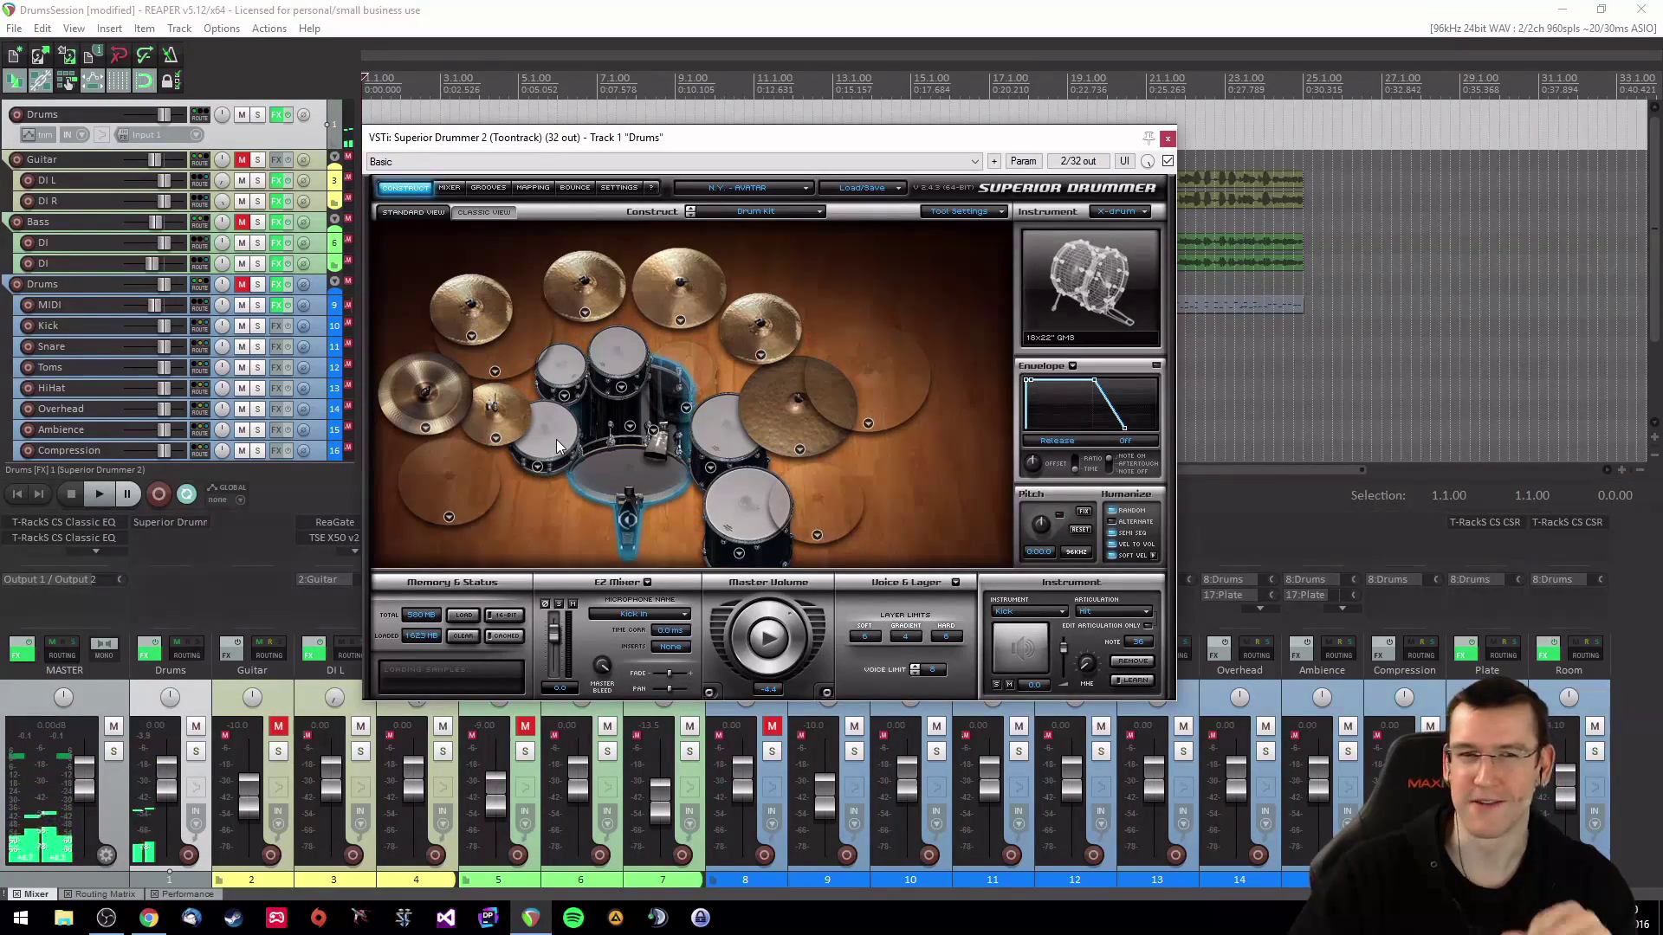
Step: Audition the hi-hat and the cymbals of the Avatar kit, followed by its snare and toms again
left_click(513, 411)
left_click(493, 329)
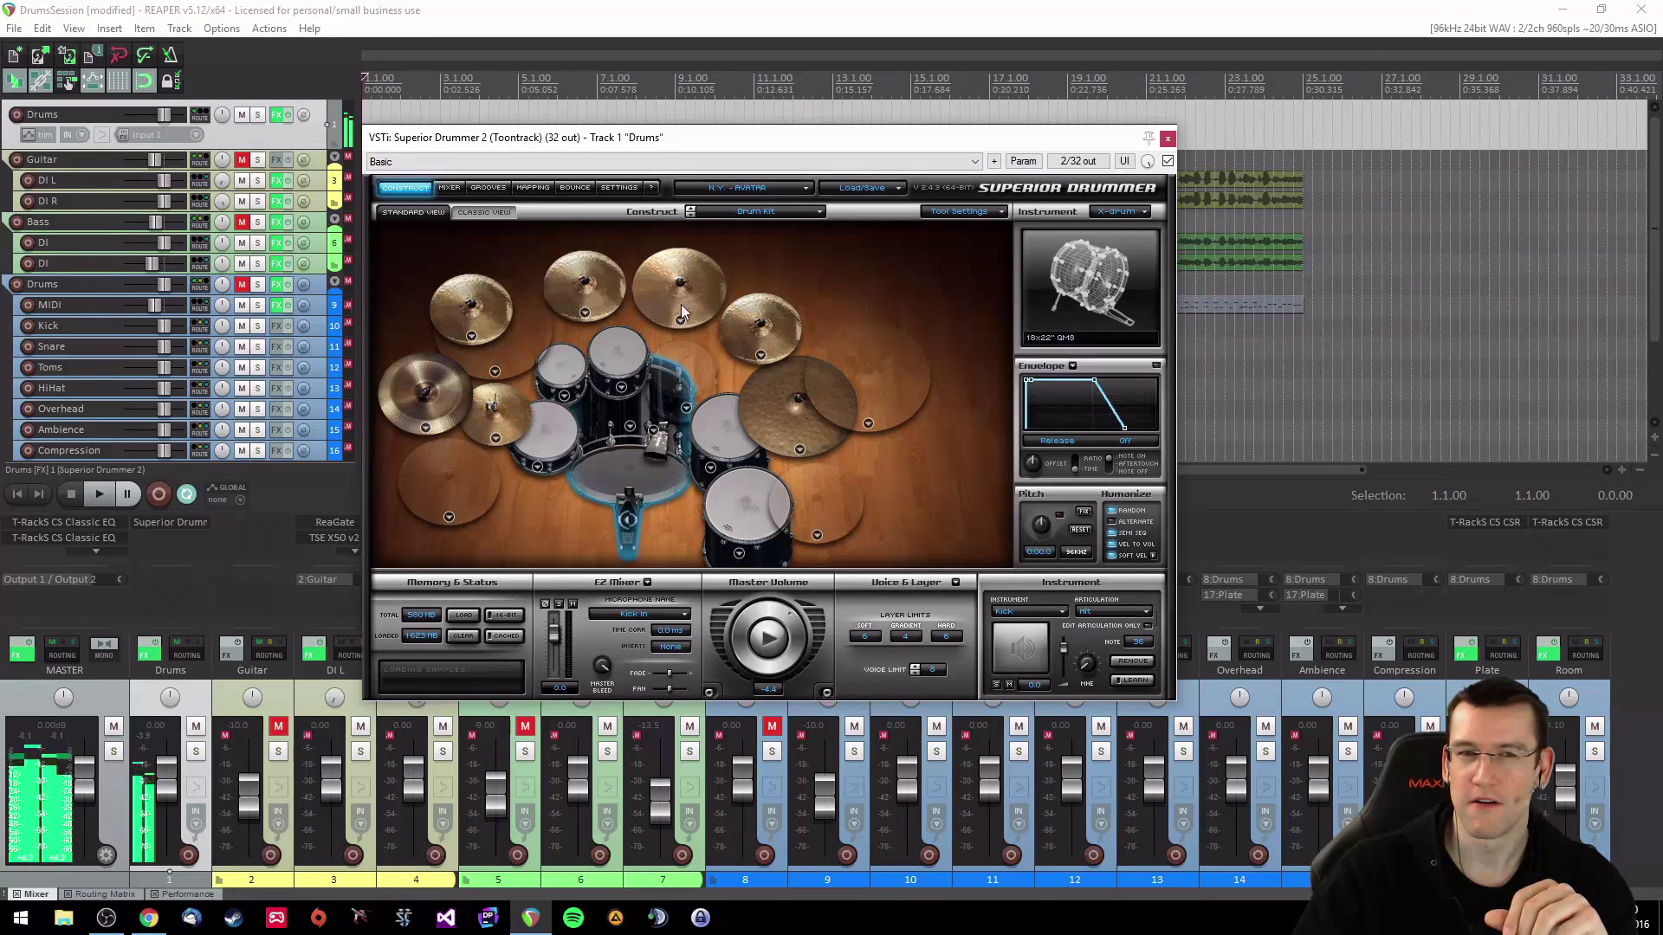
left_click(778, 437)
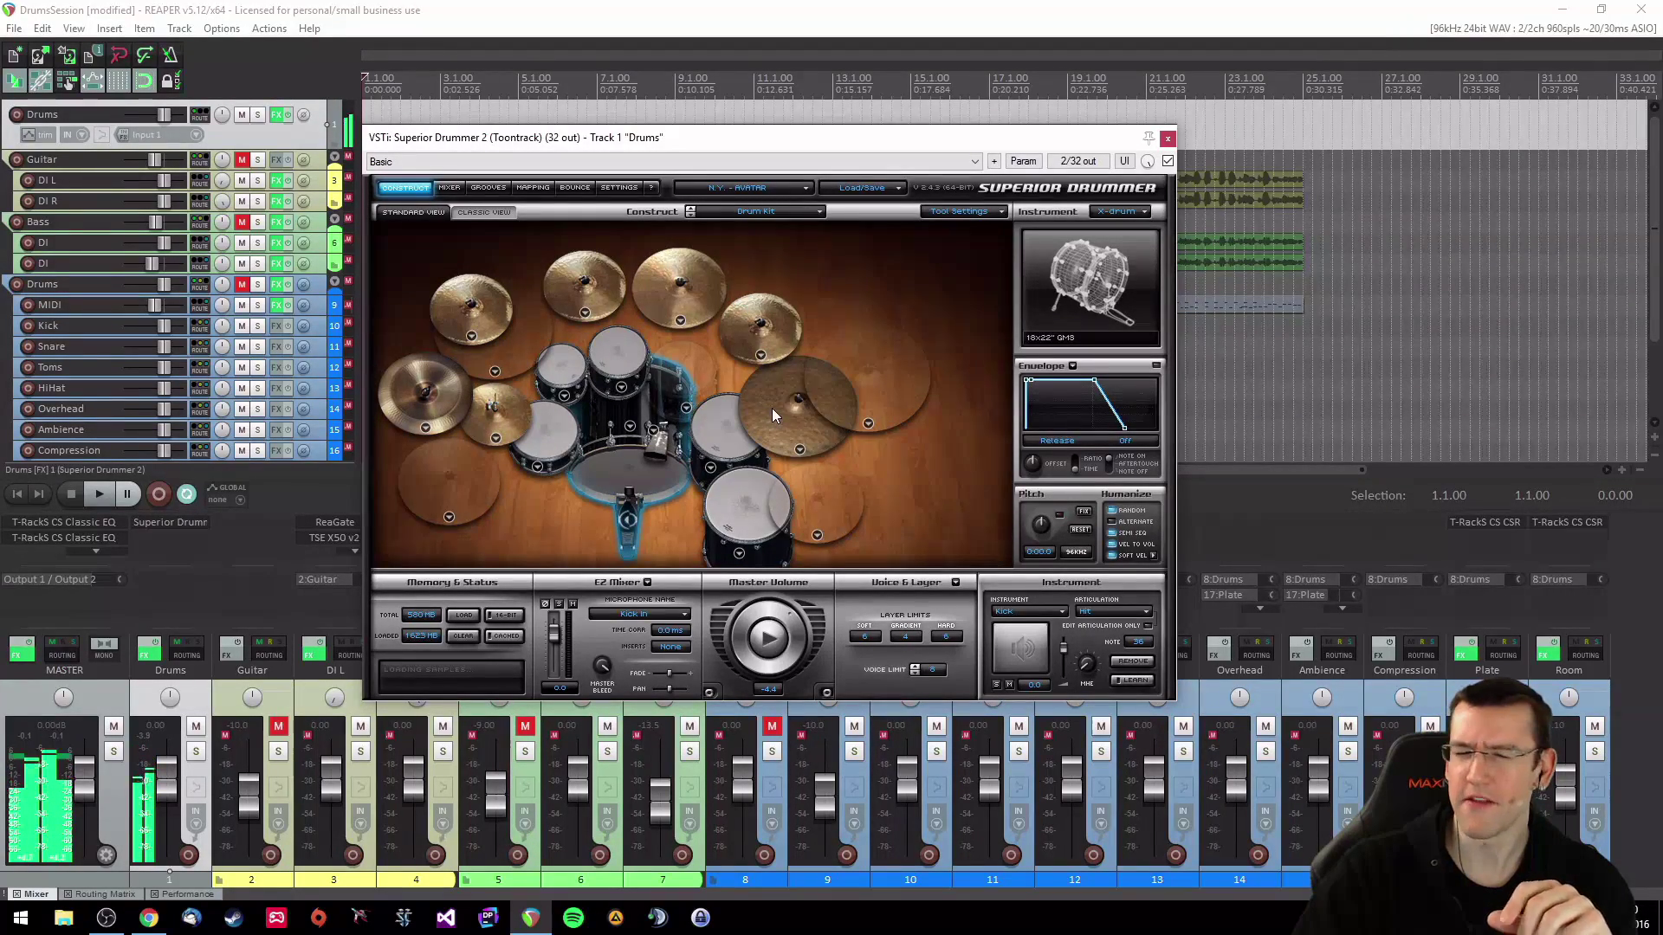
left_click(783, 339)
left_click(720, 295)
left_click(610, 289)
left_click(490, 310)
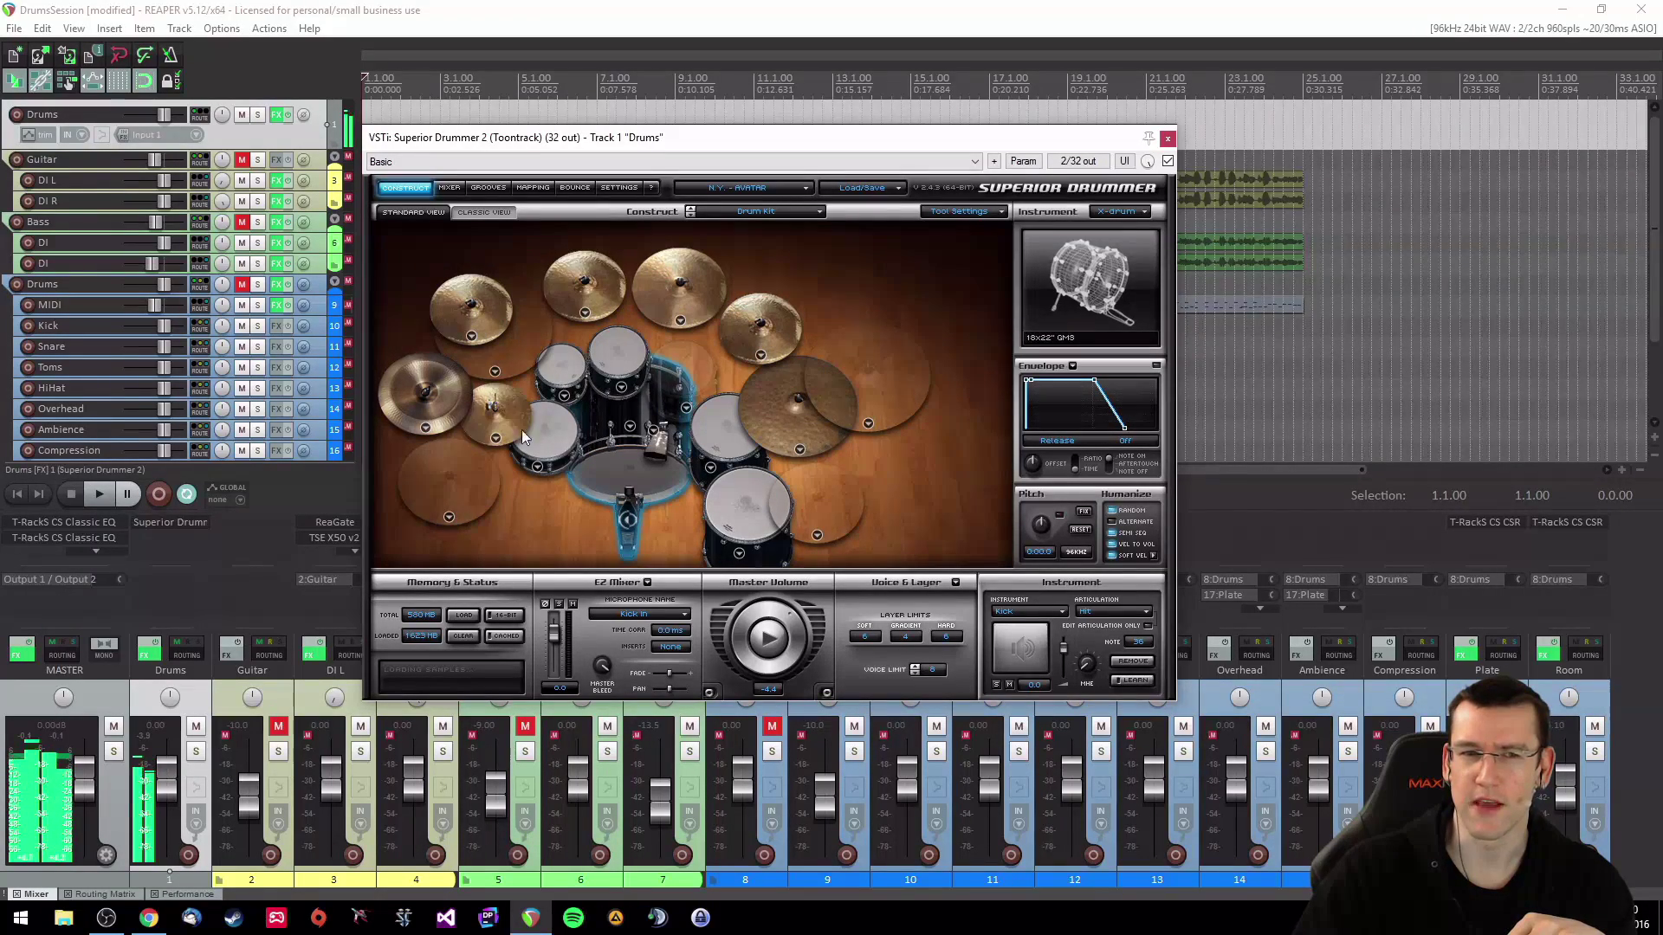
left_click(553, 444)
left_click(630, 357)
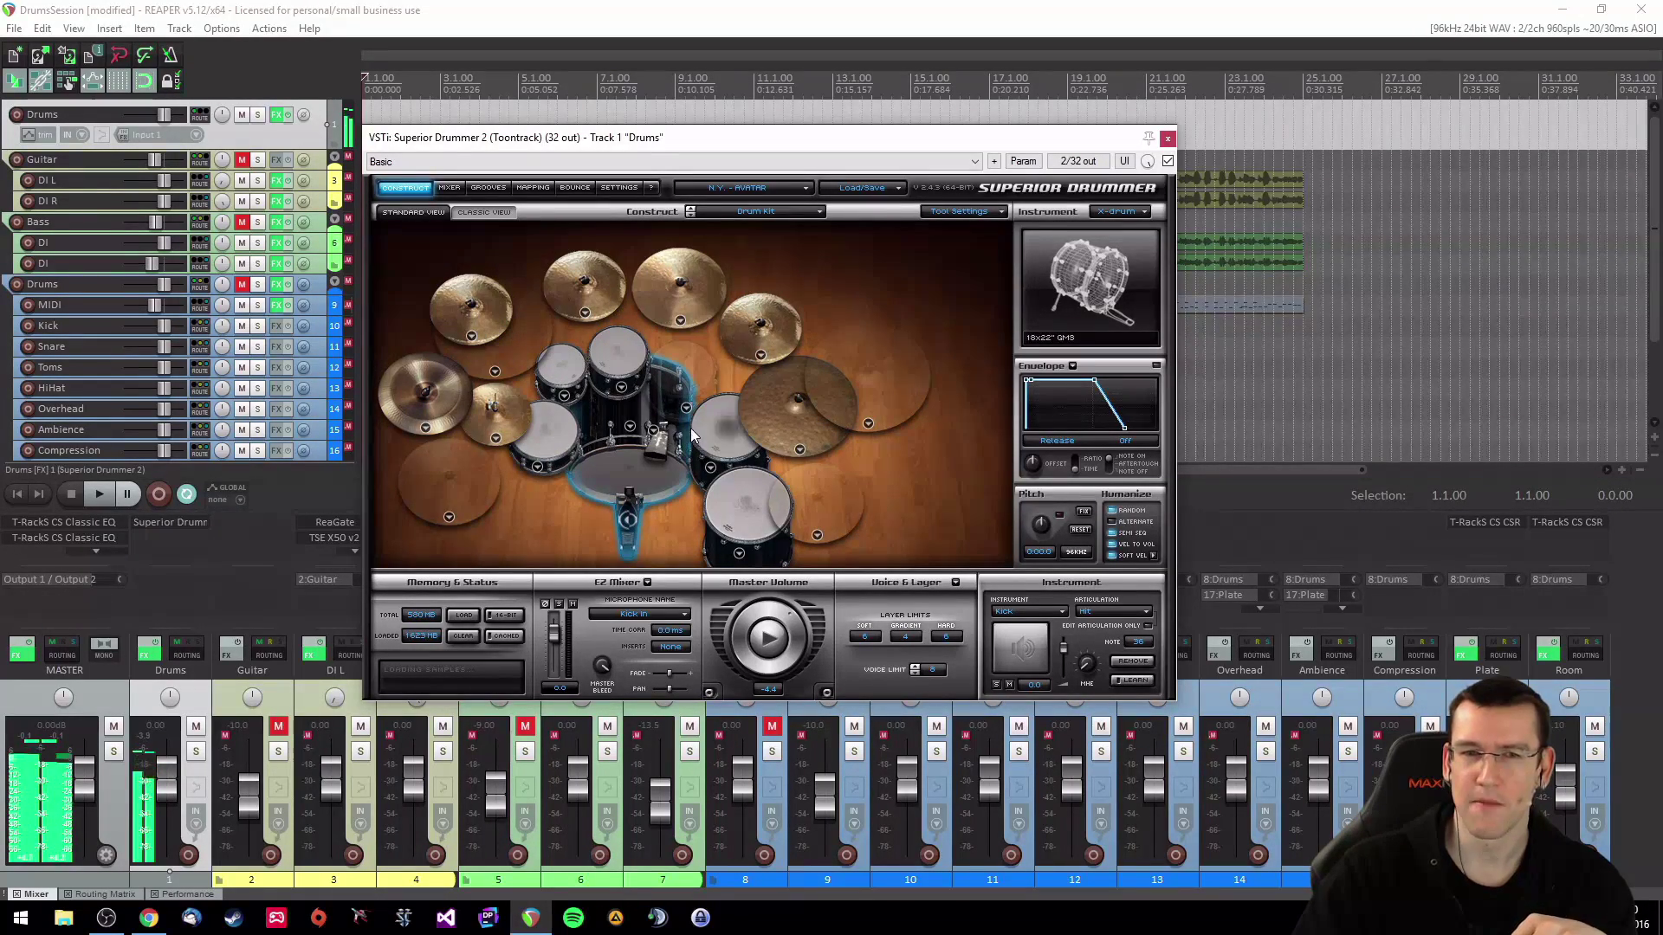
left_click(690, 429)
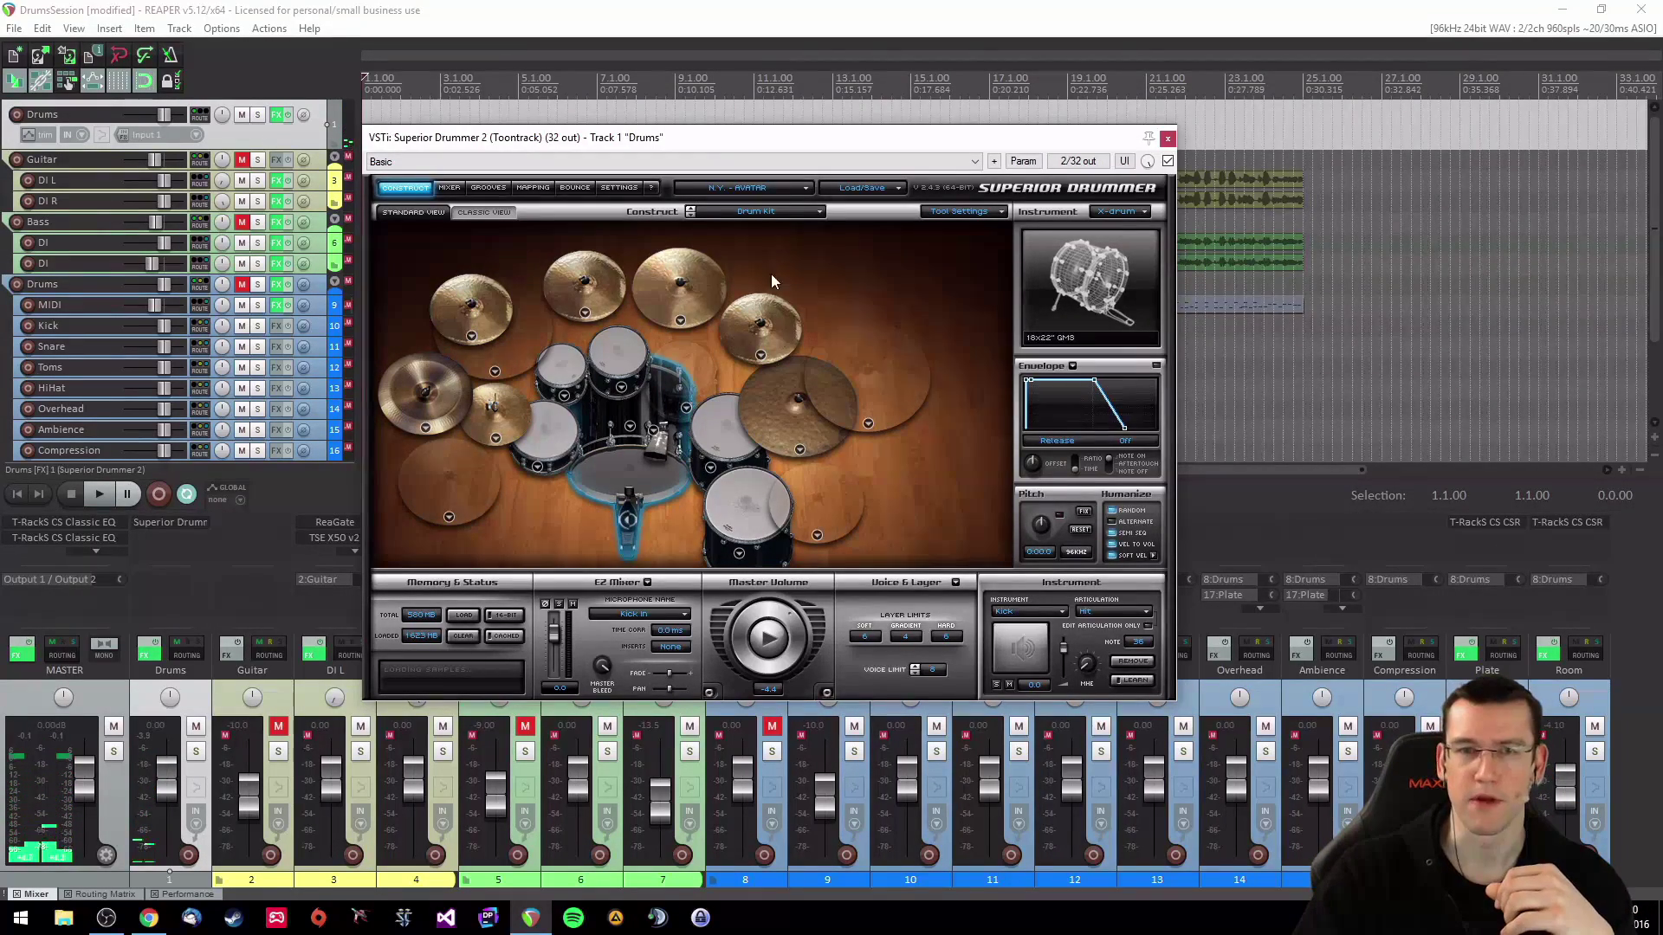
Step: Switch the sound library to METAL! EZX and audition its snare drum
left_click(774, 188)
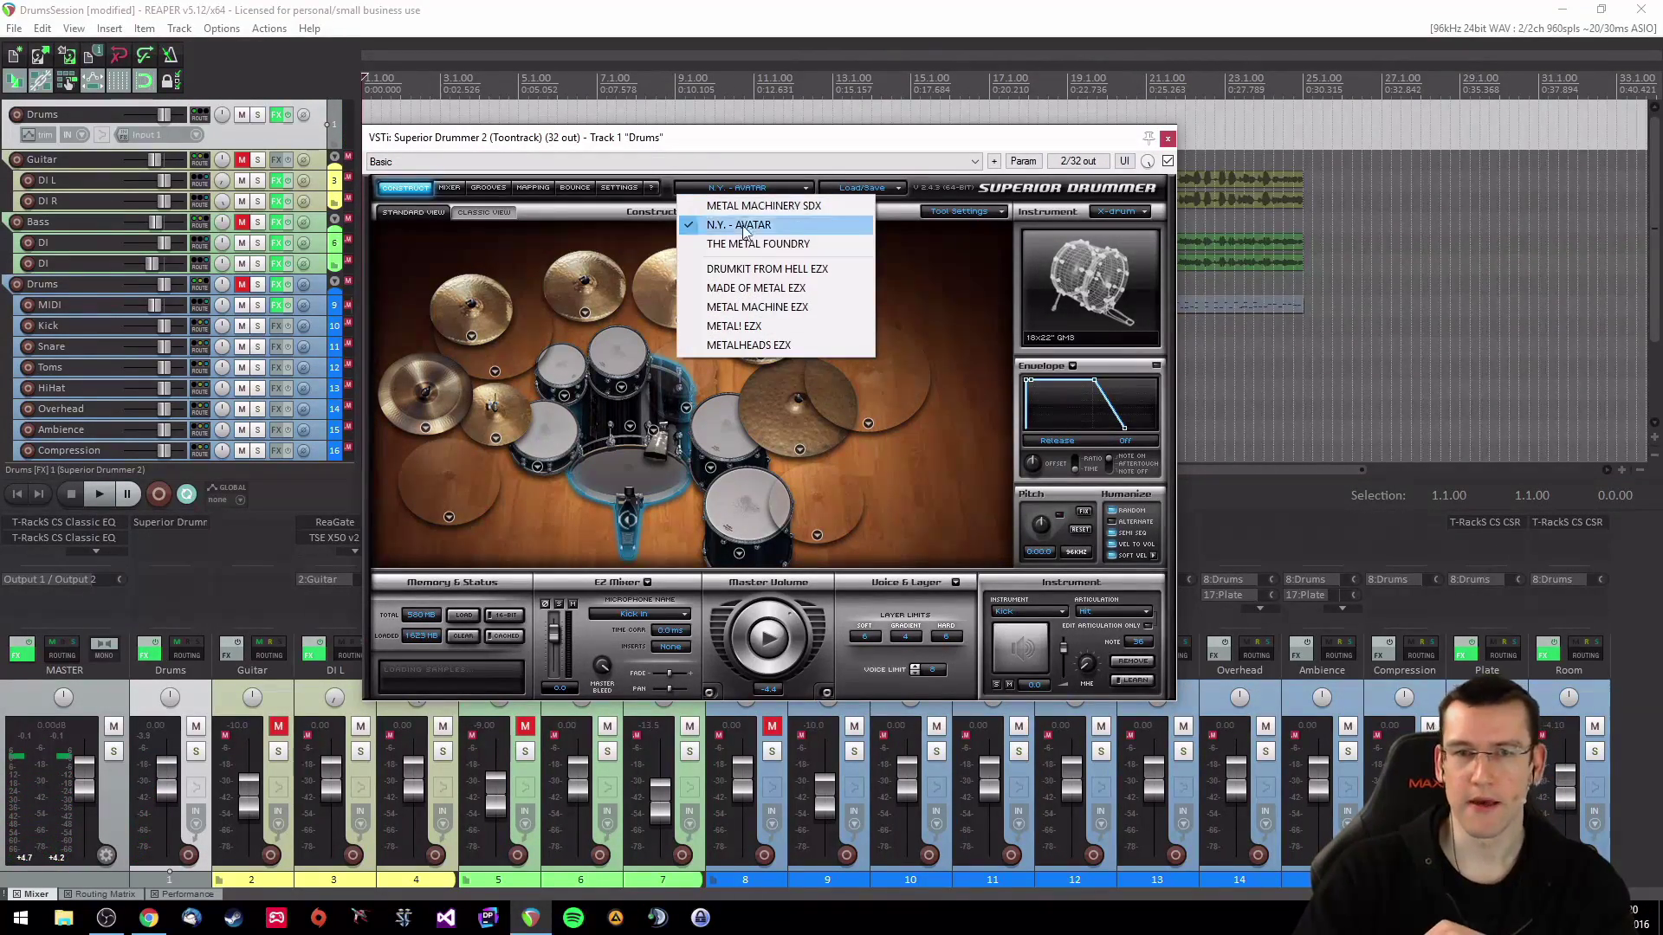
left_click(773, 327)
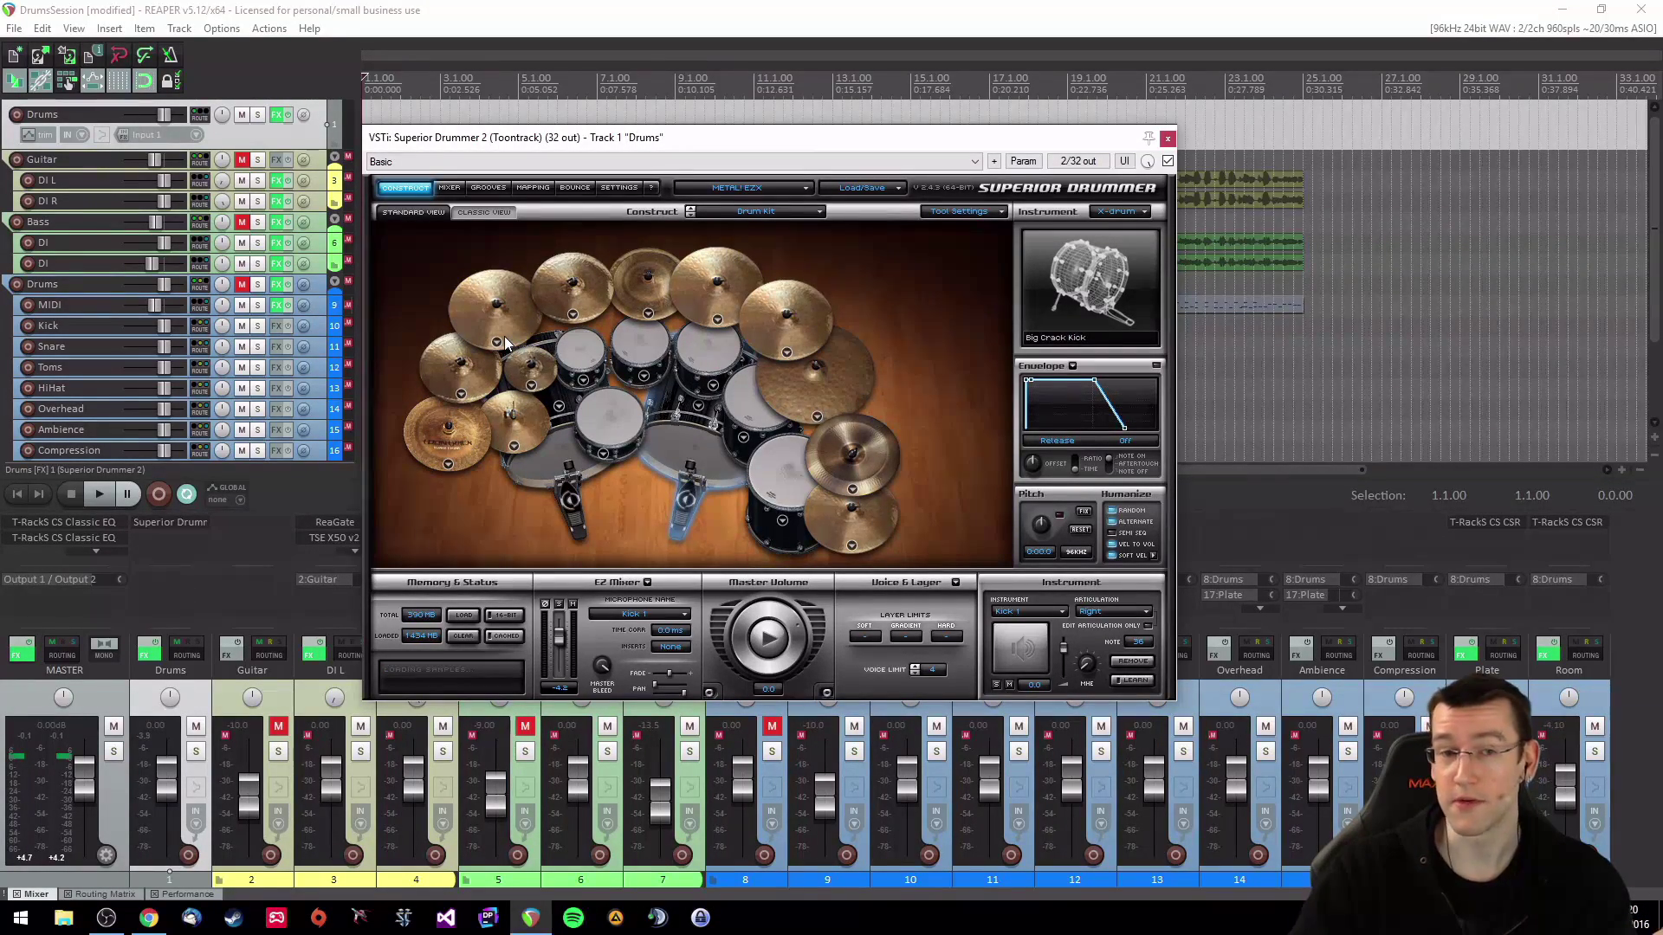
left_click(628, 424)
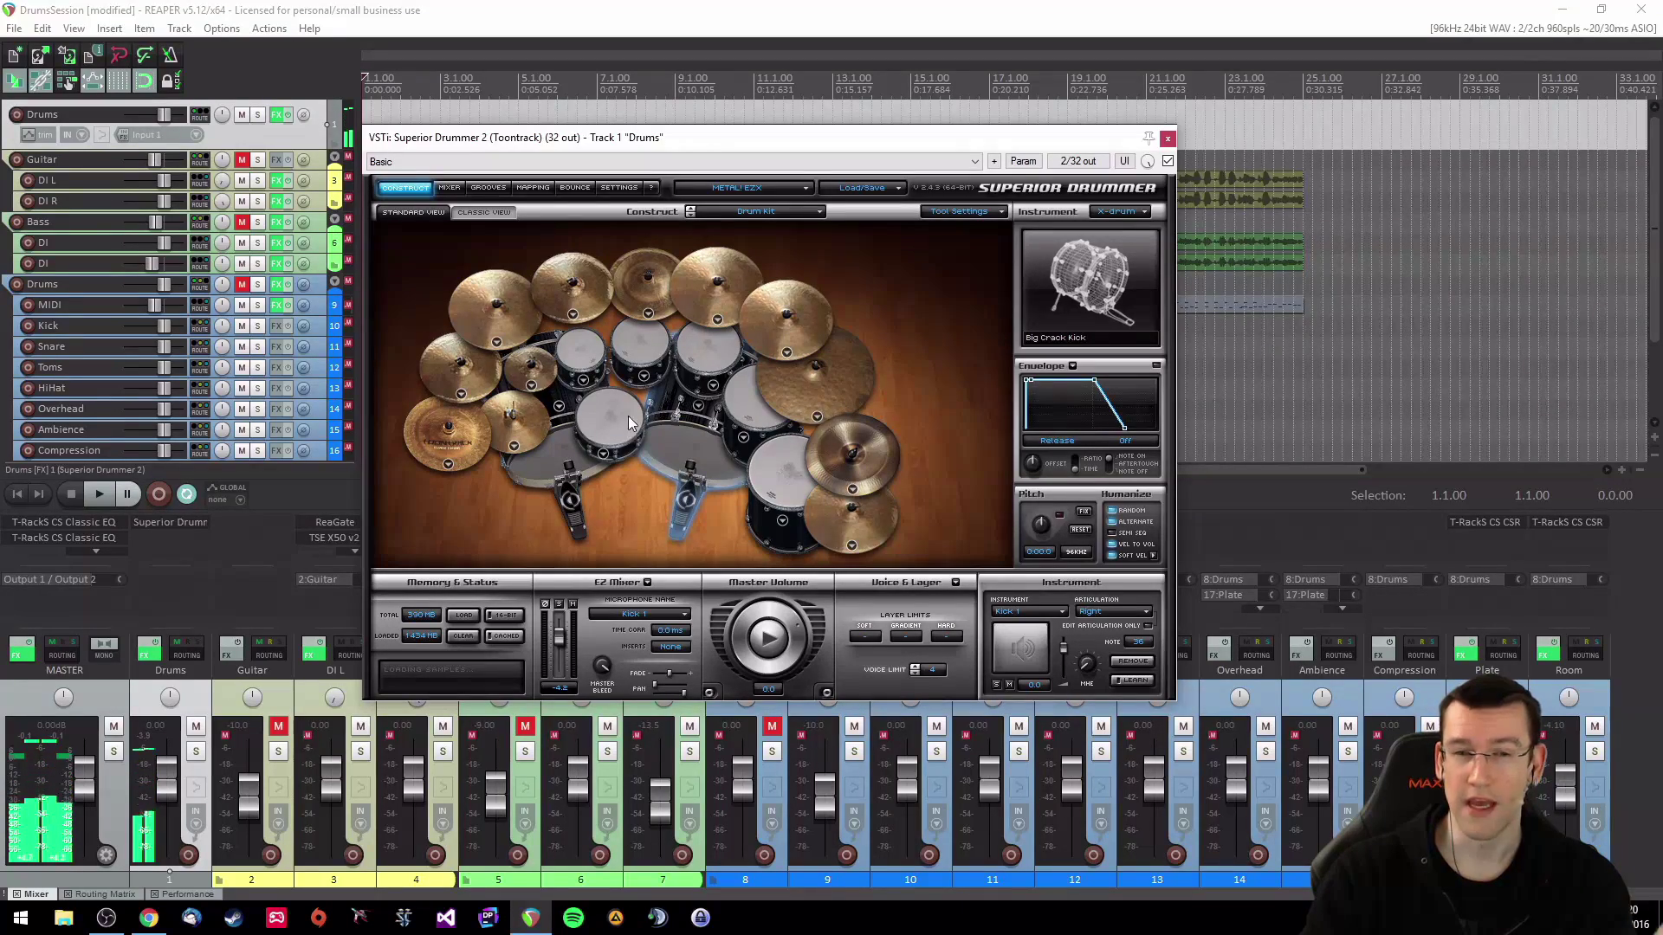
left_click(616, 414)
left_click(612, 428)
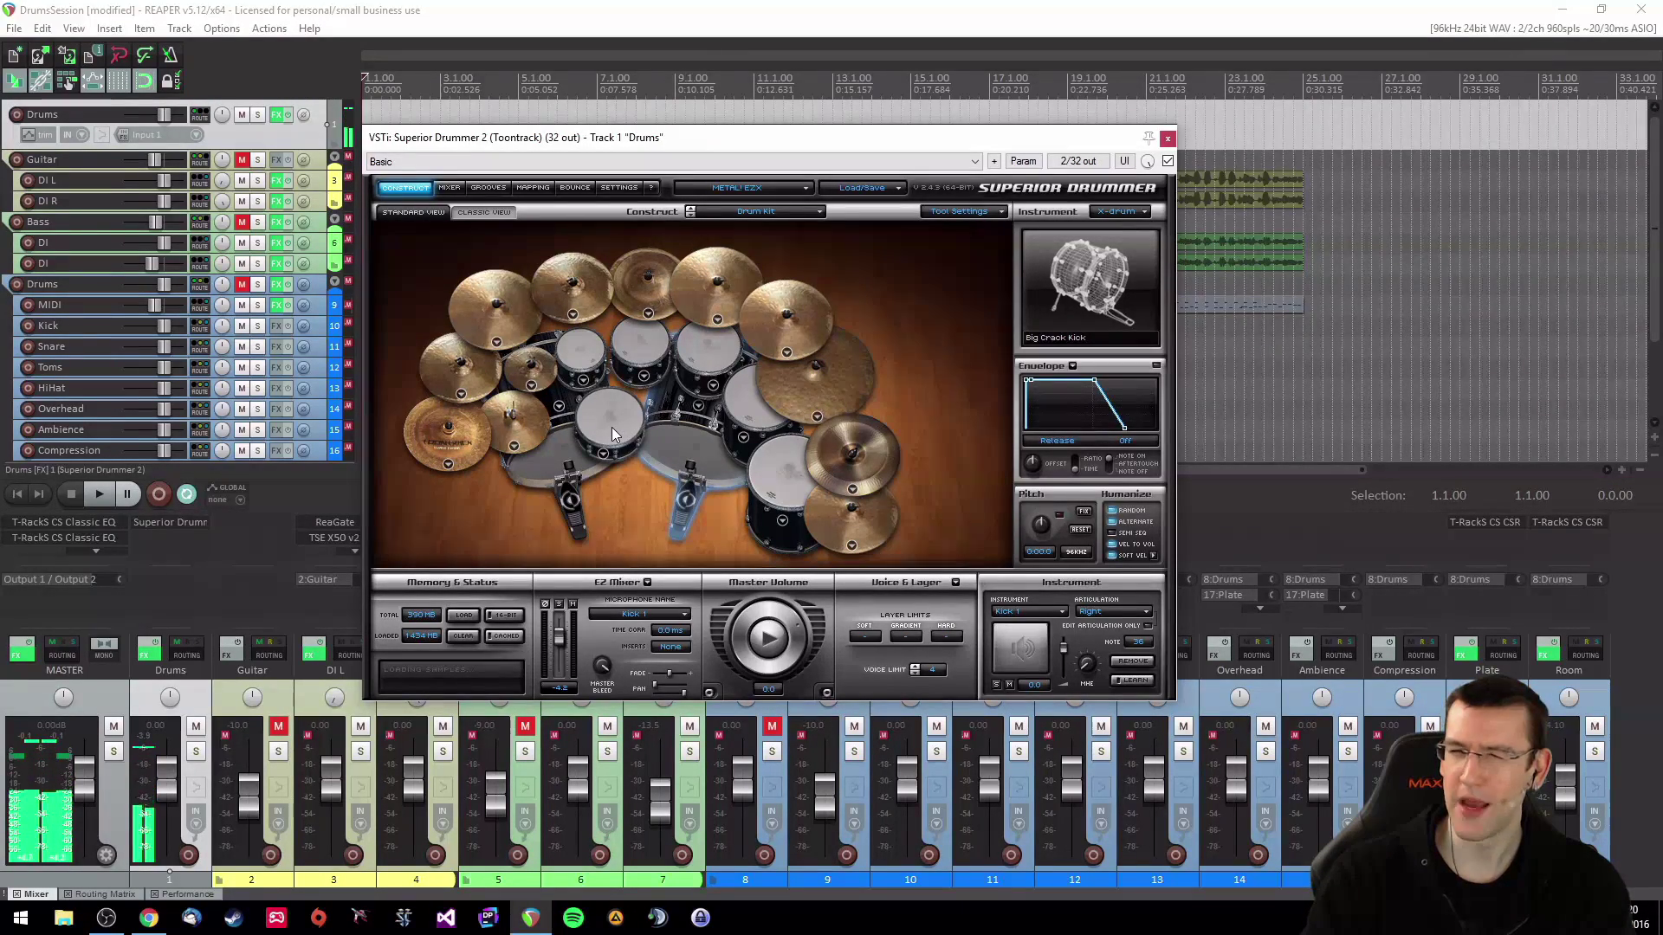
Step: Audition the snare, kick and toms of the METAL! EZX kit, finishing with the snare again
left_click(611, 428)
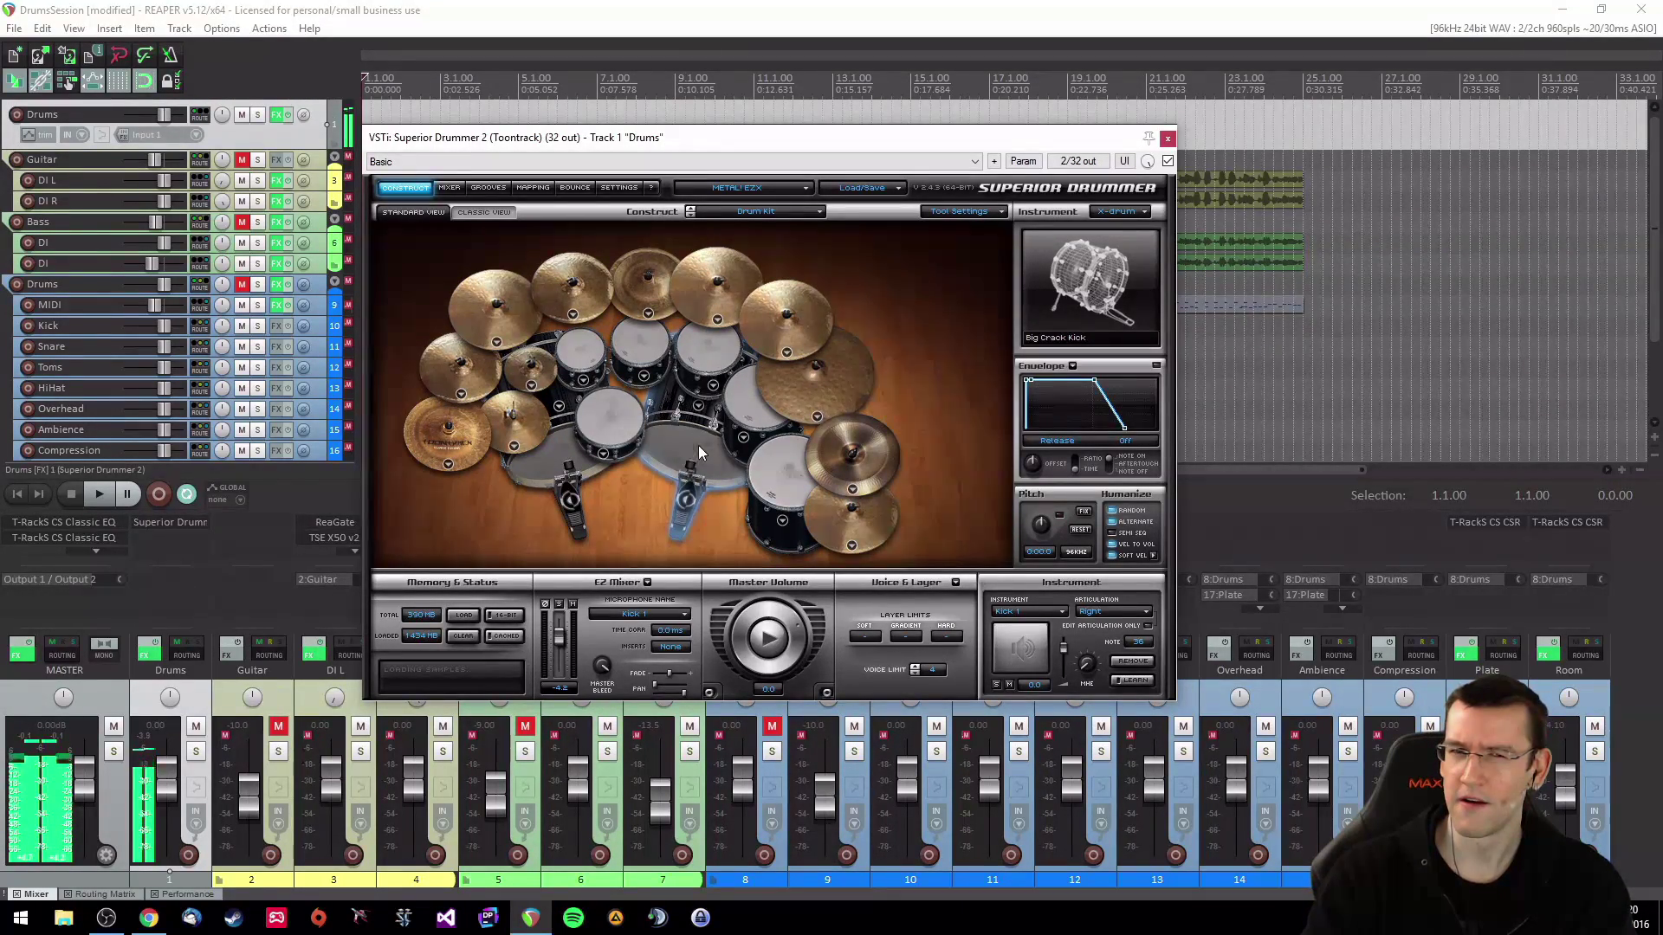
left_click(698, 445)
left_click(601, 403)
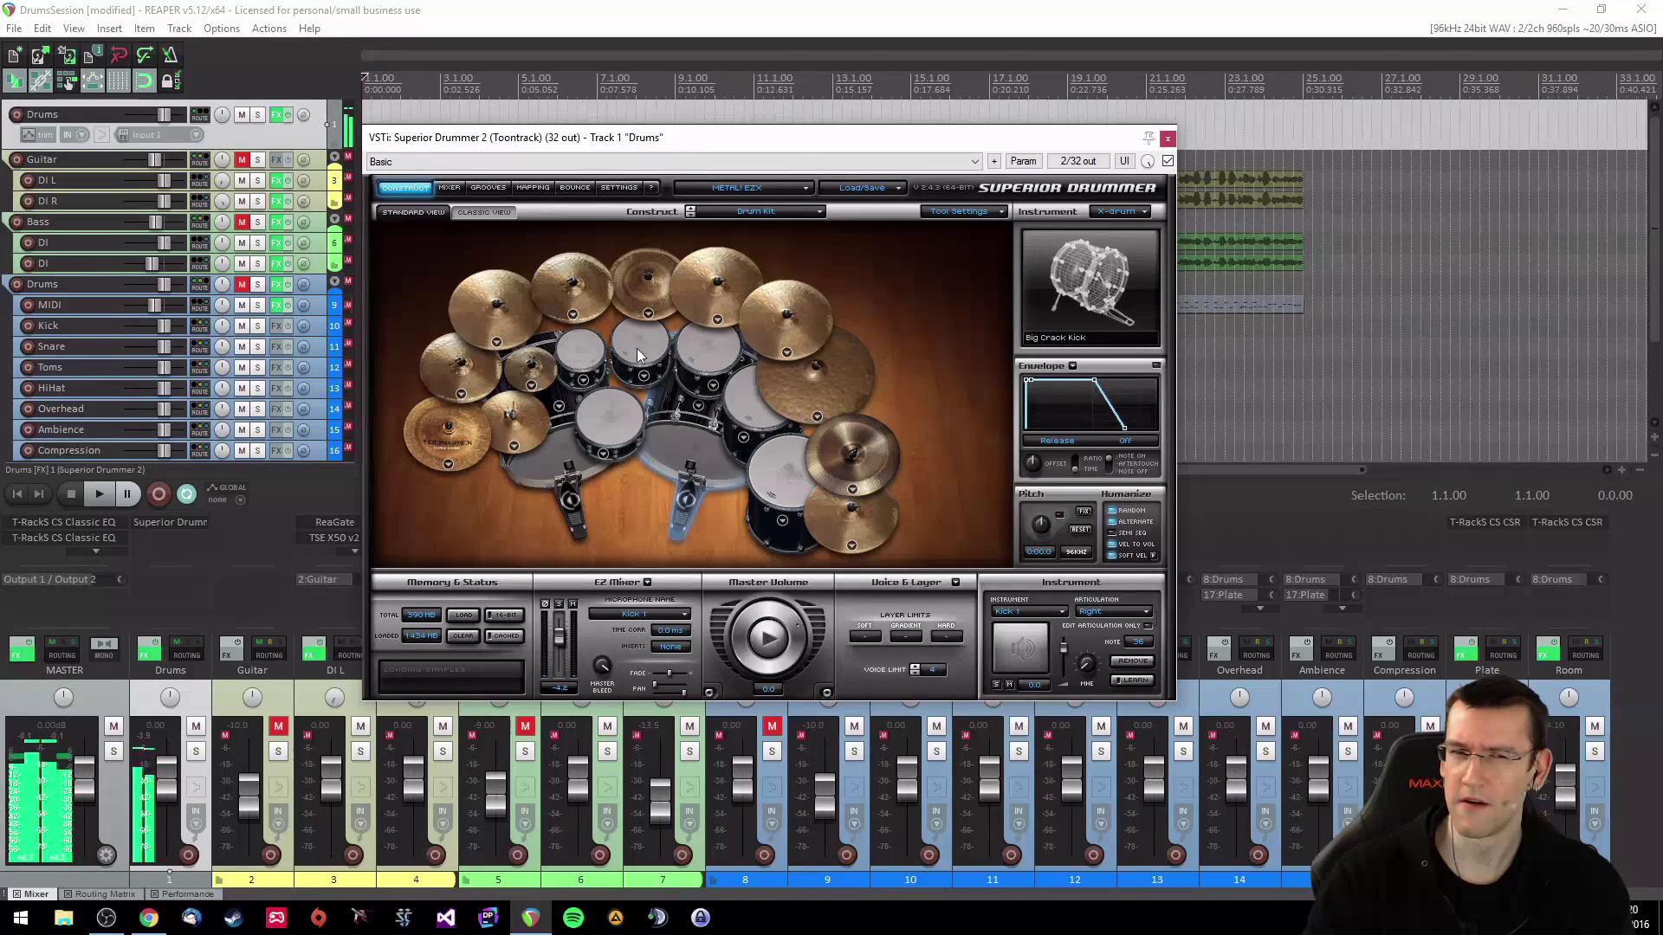
left_click(692, 353)
left_click(732, 403)
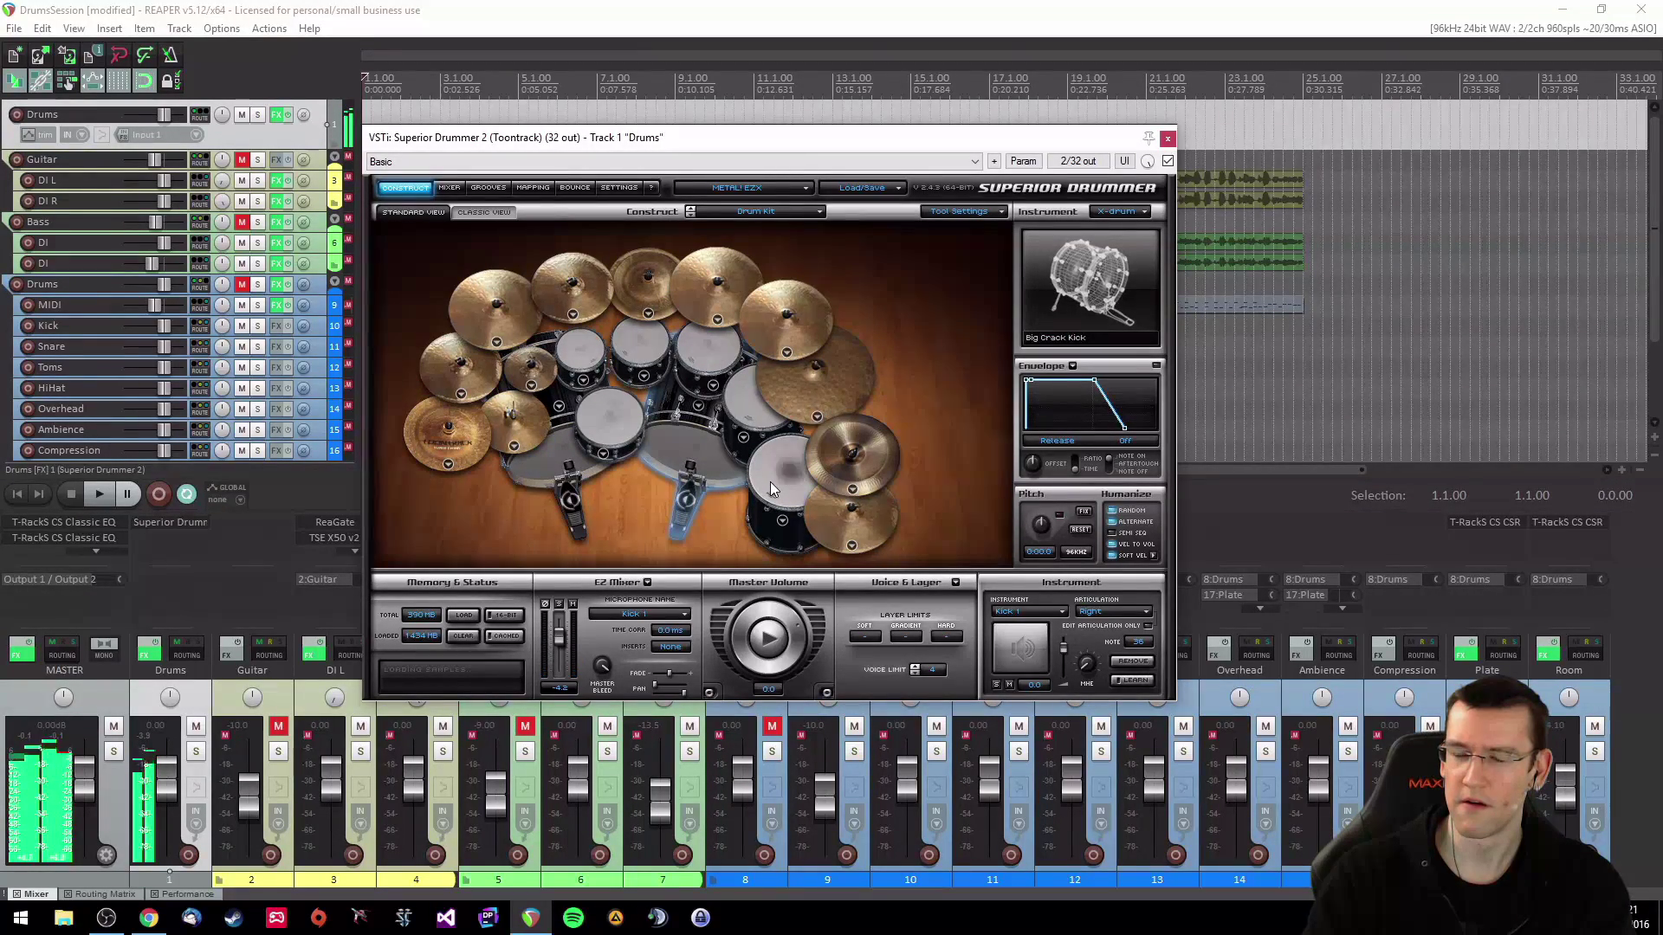
left_click(605, 425)
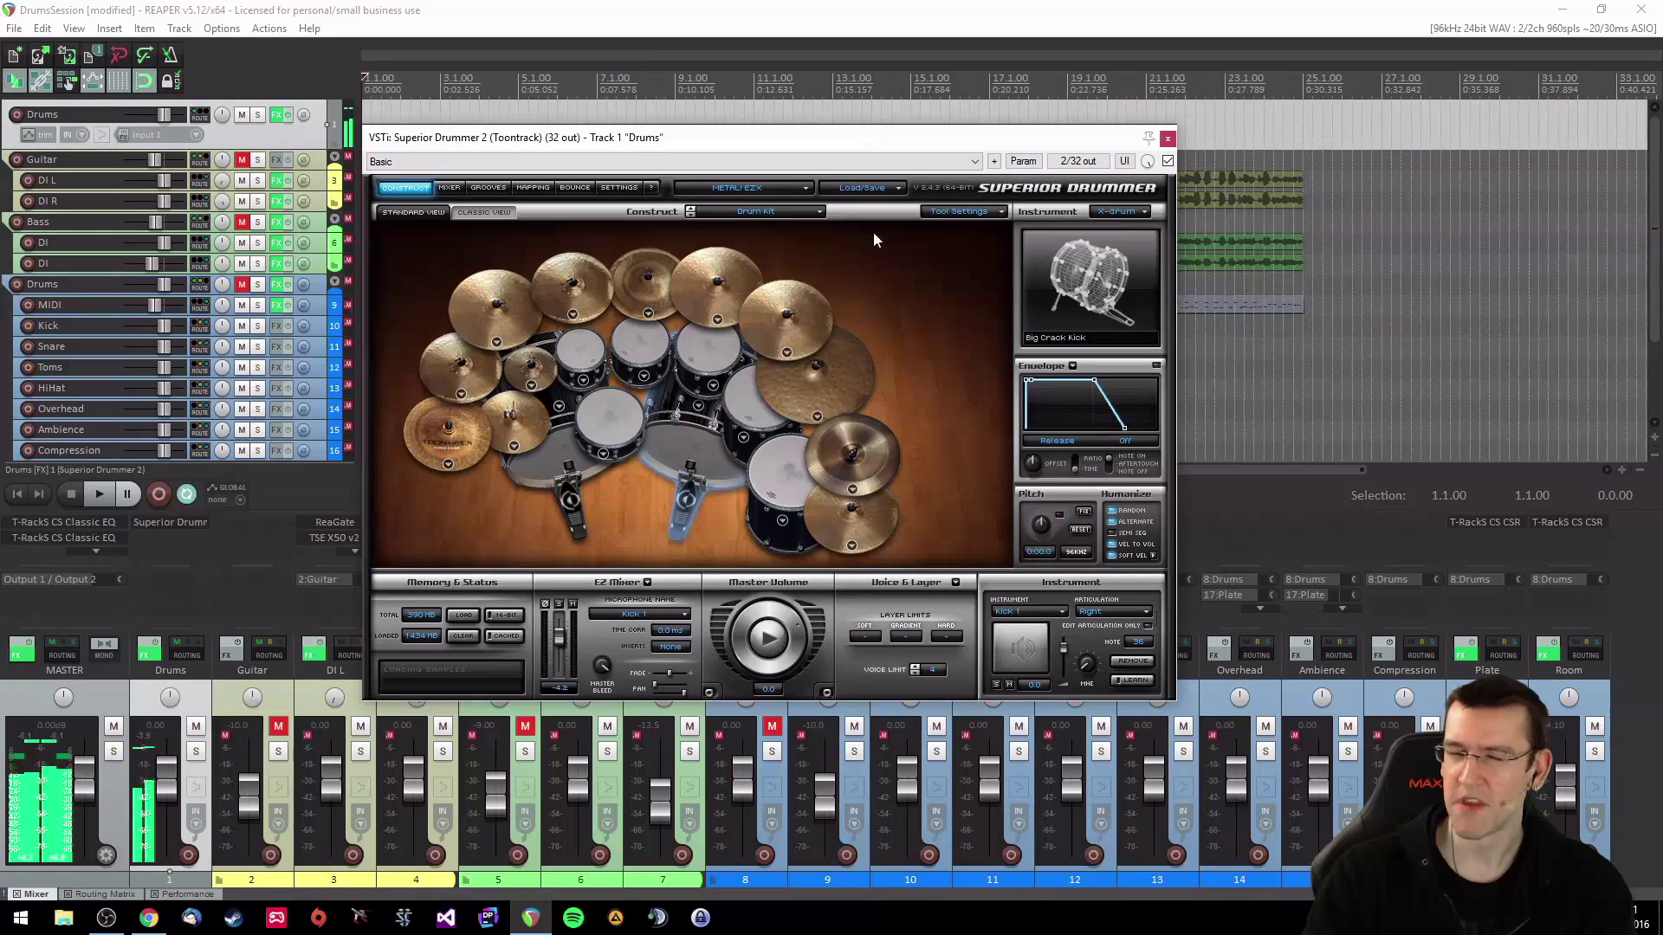
left_click(617, 410)
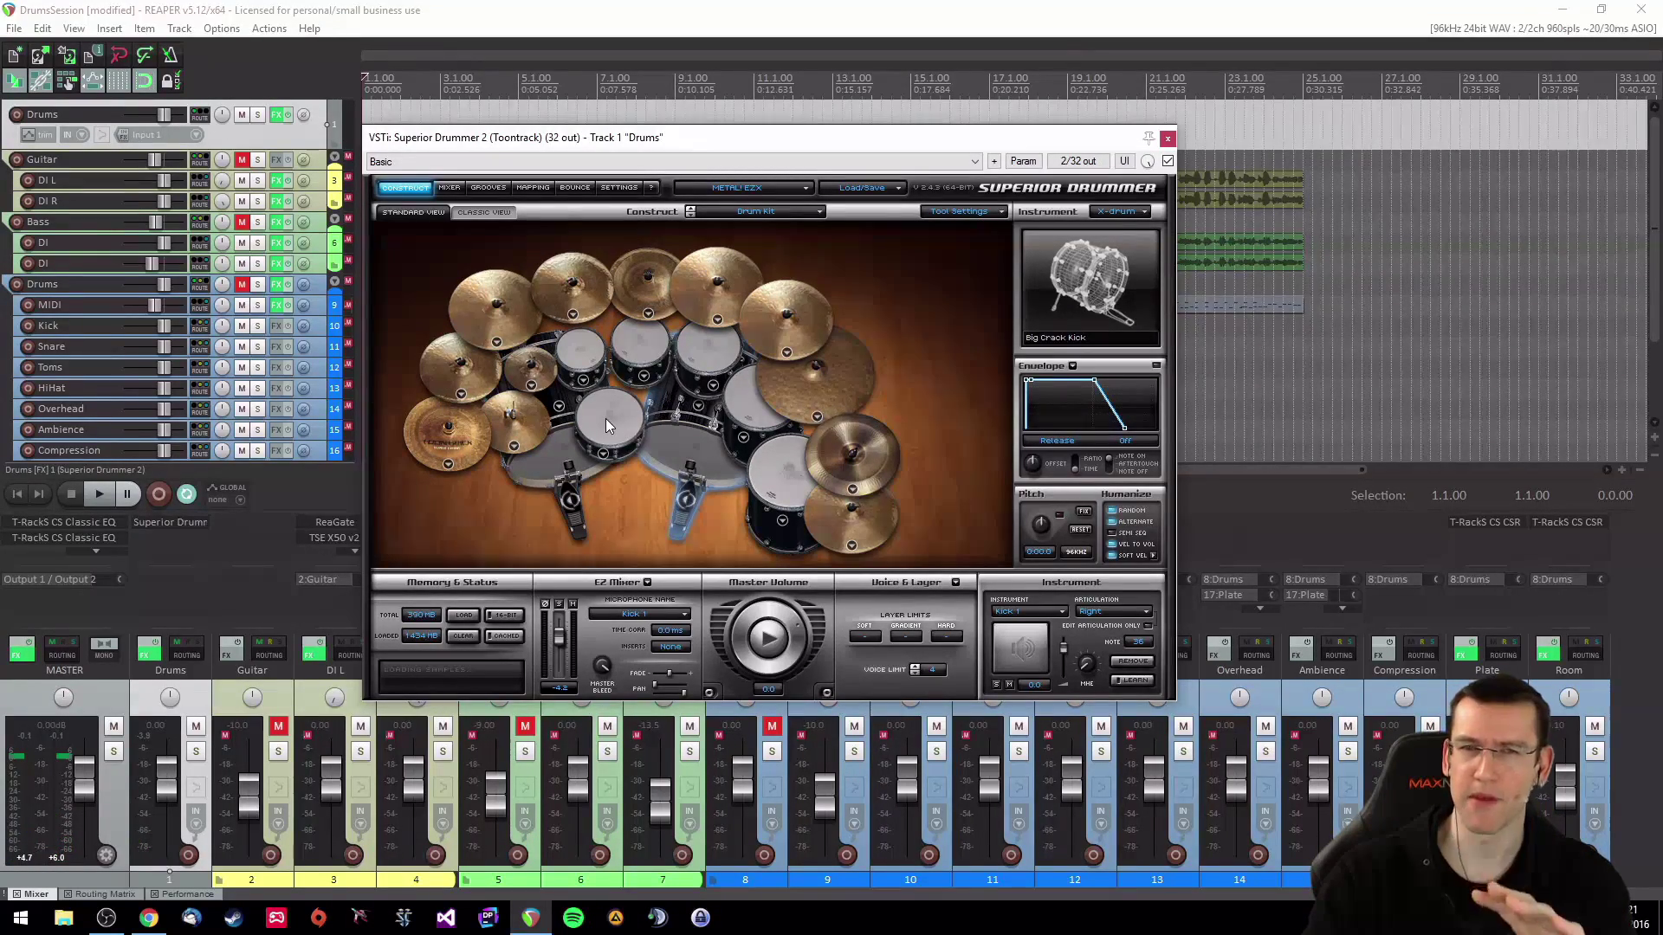
left_click(622, 428)
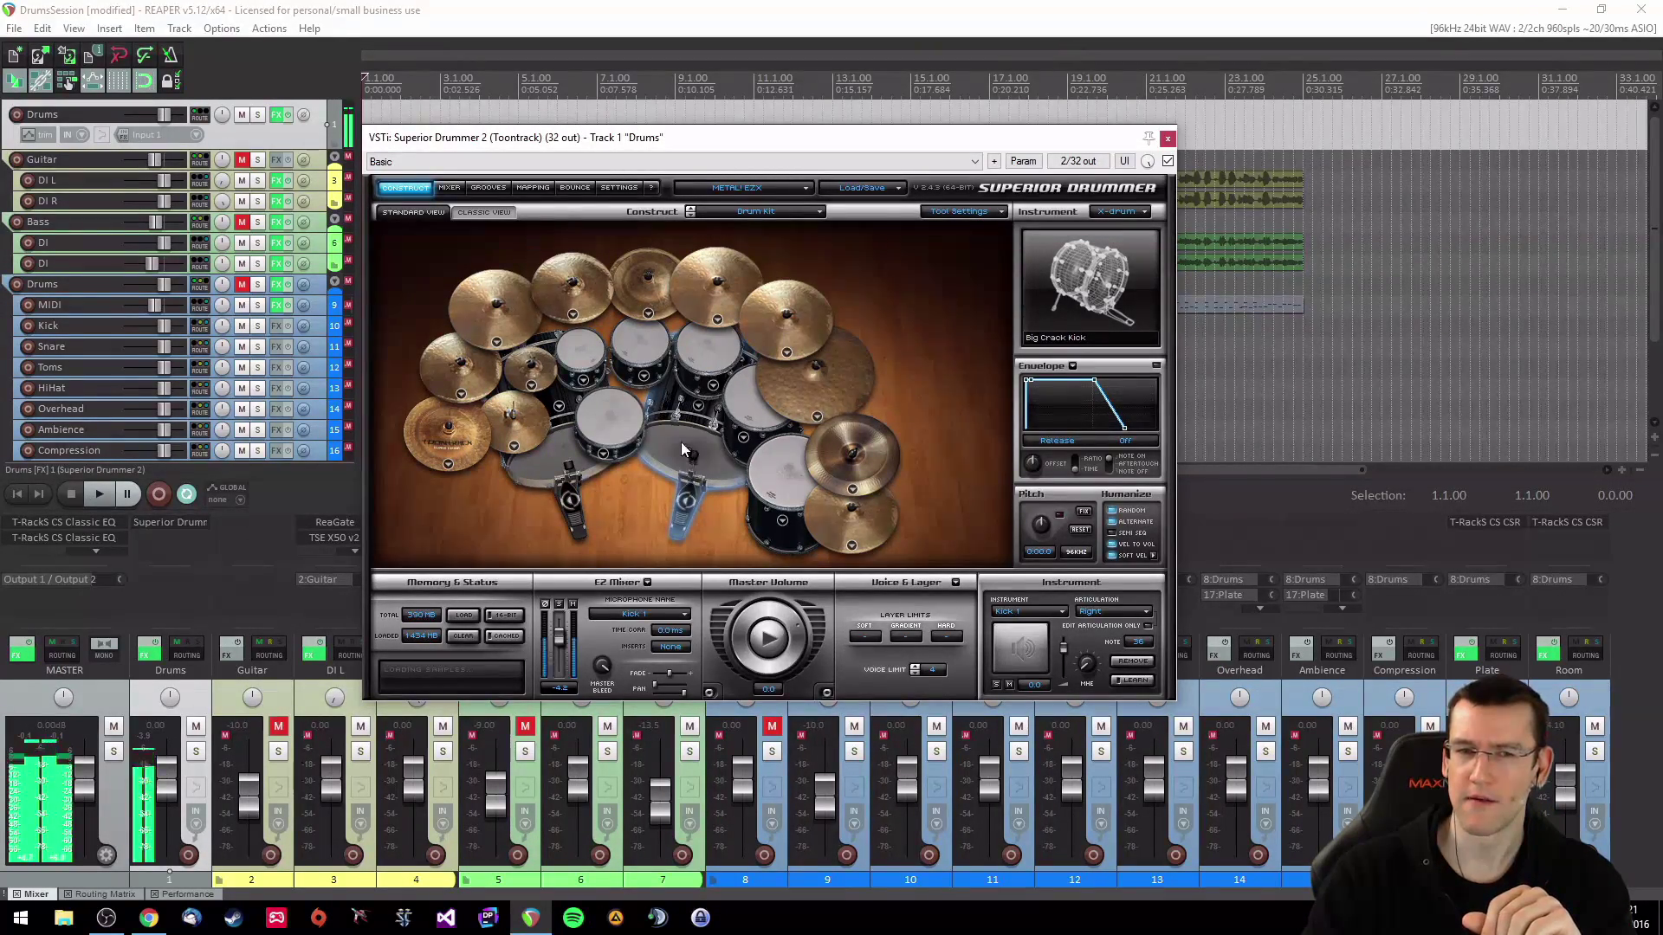
left_click(611, 428)
Step: Compare with the N.Y. - AVATAR library by auditioning its snare, and return to METAL! EZX to audition its kick
left_click(783, 188)
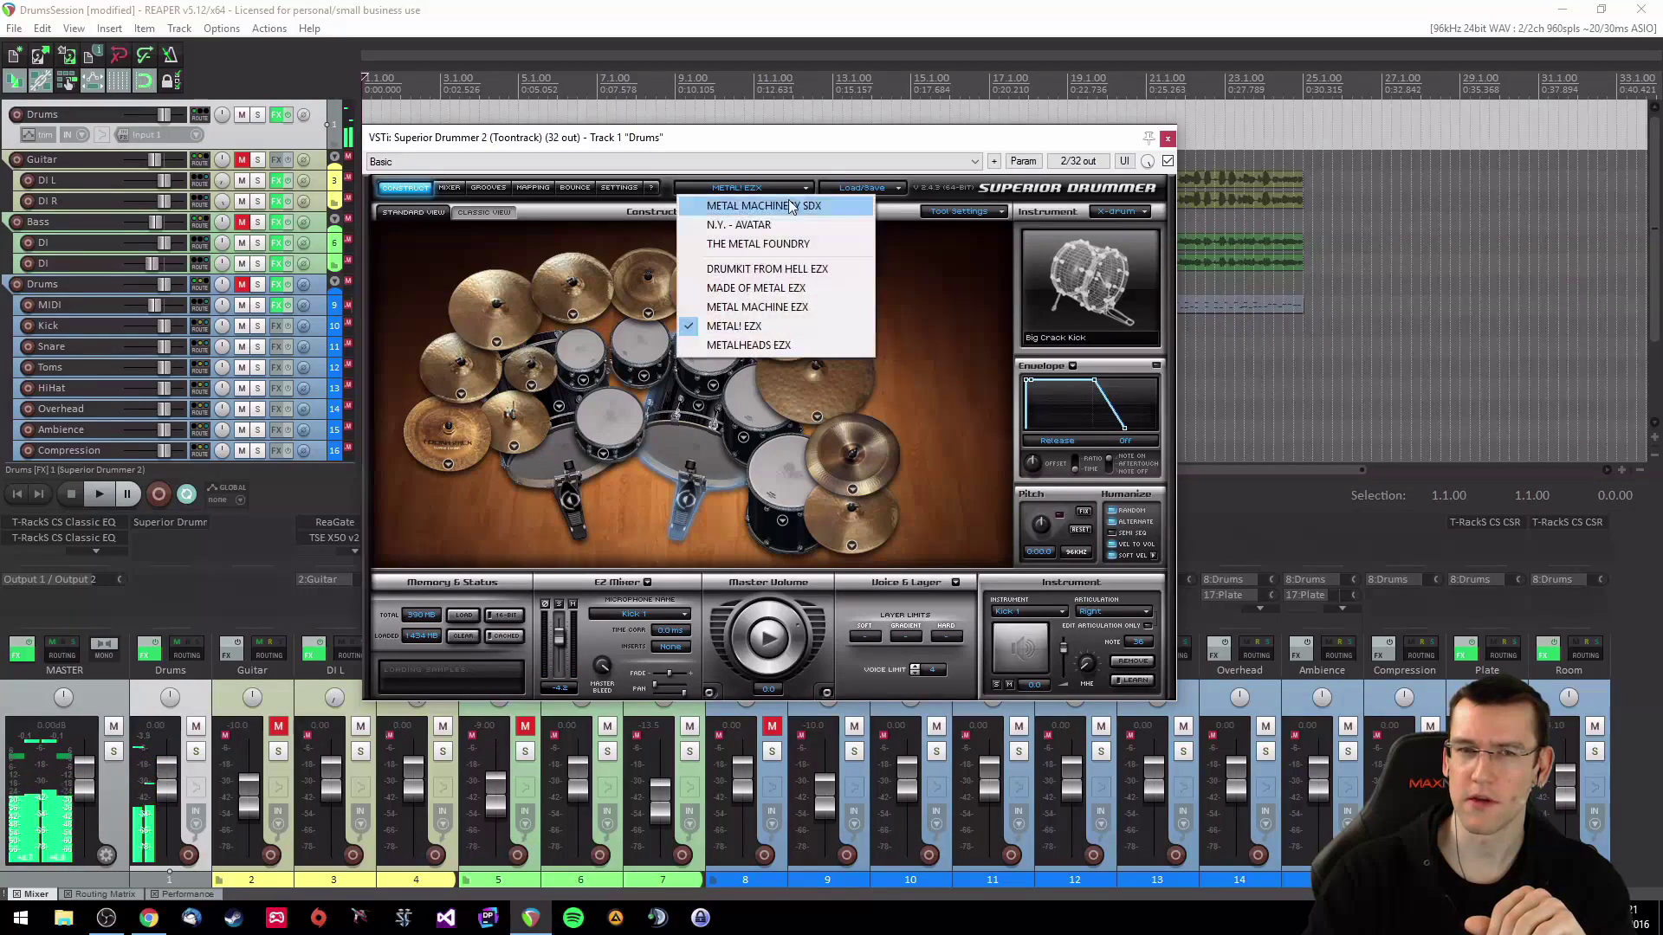
left_click(753, 226)
left_click(568, 446)
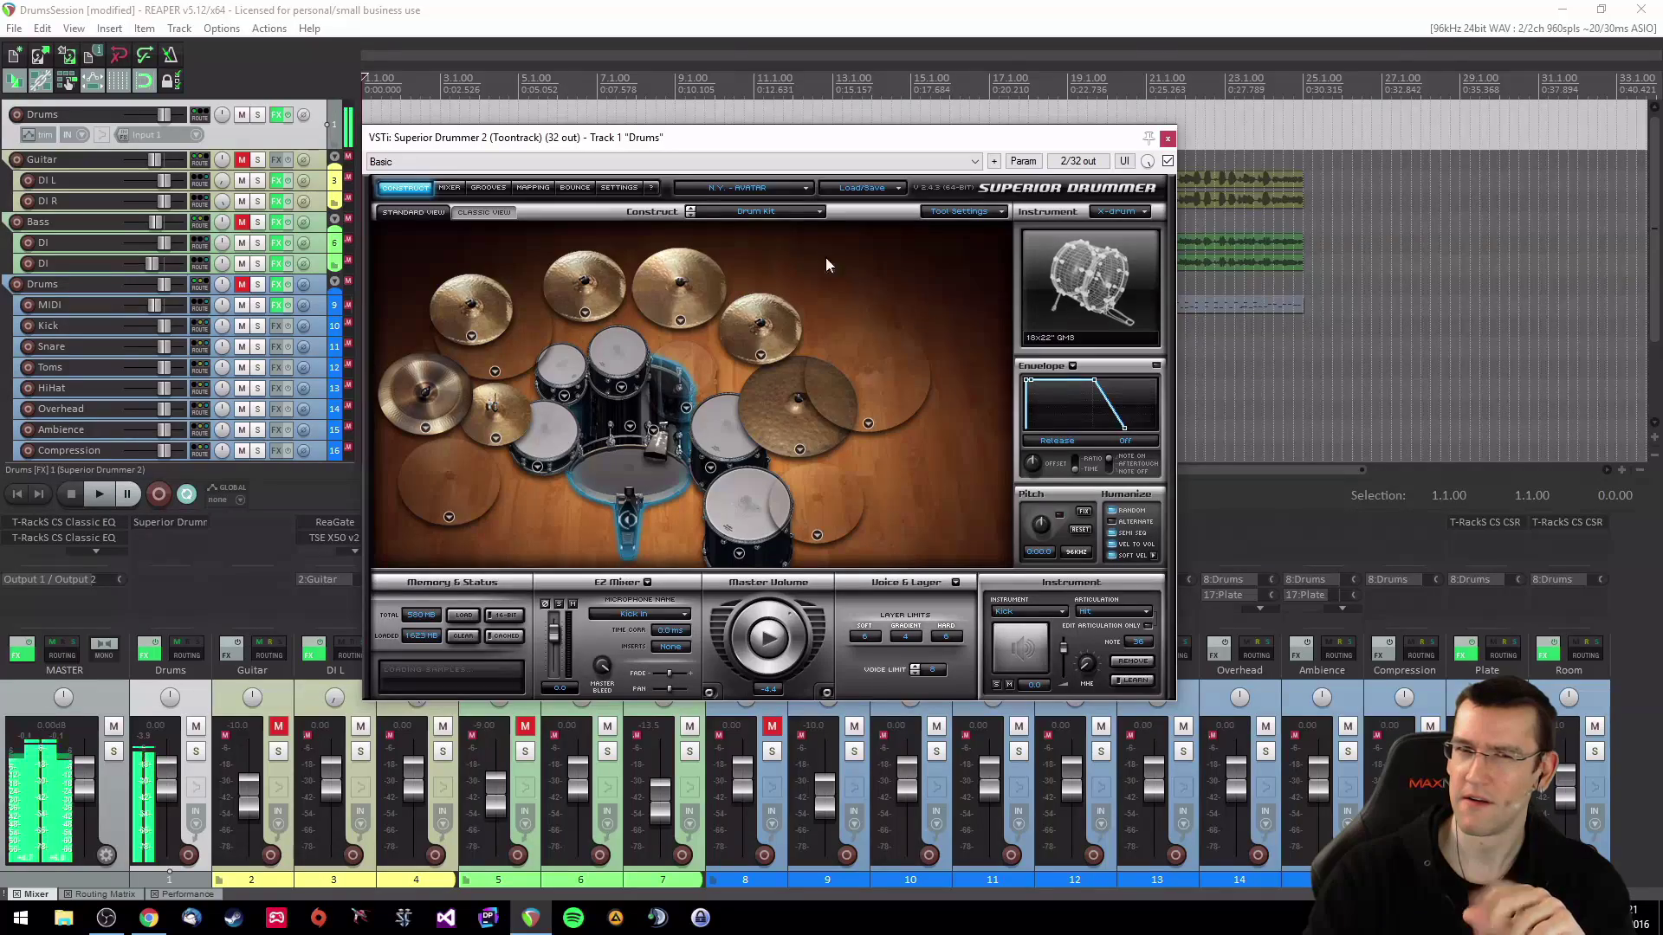
left_click(776, 188)
left_click(733, 325)
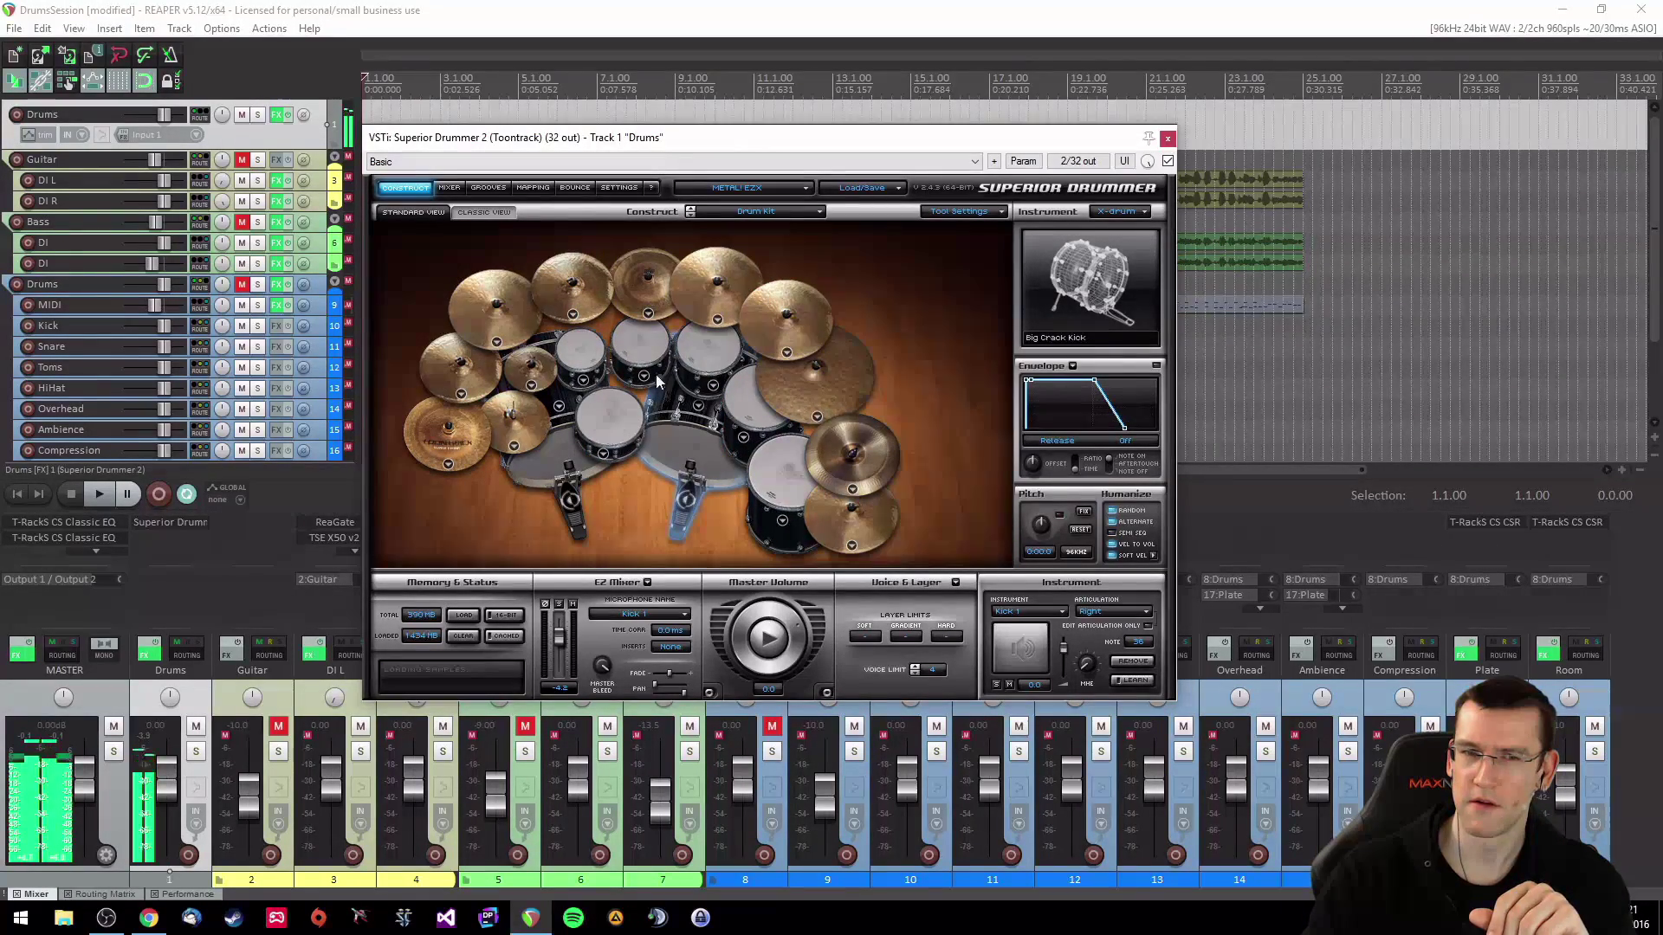
left_click(684, 454)
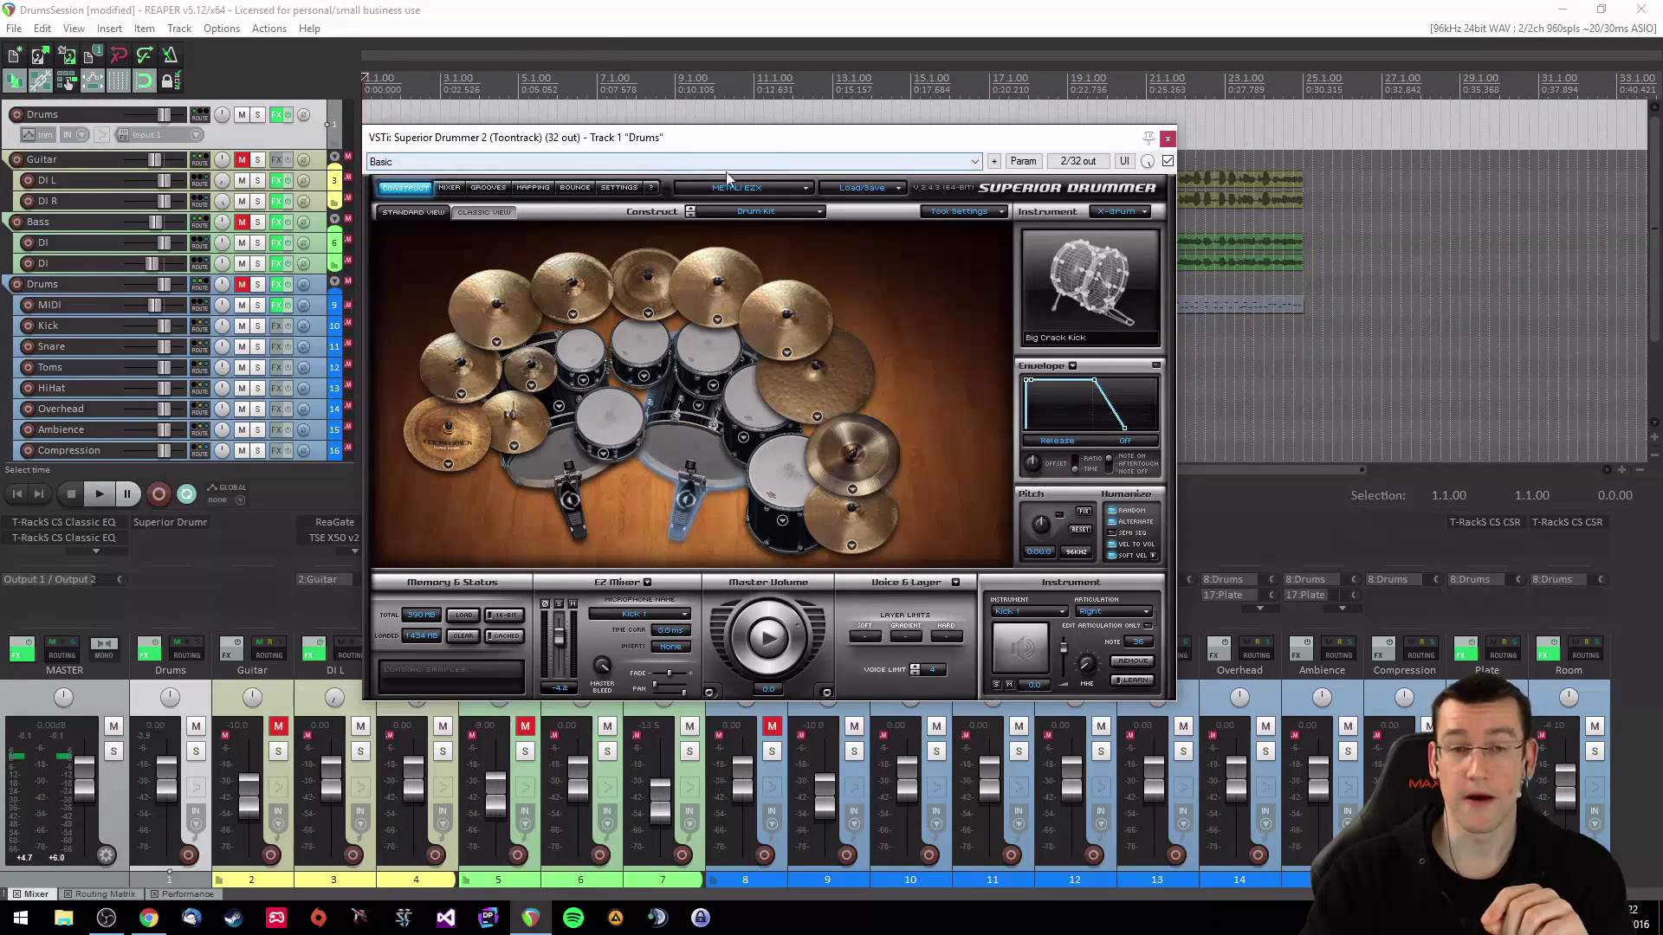
Step: Switch to the Superior Drummer 2 instance on the MIDI track and review the models available for its snare and kick 1
left_click(1167, 138)
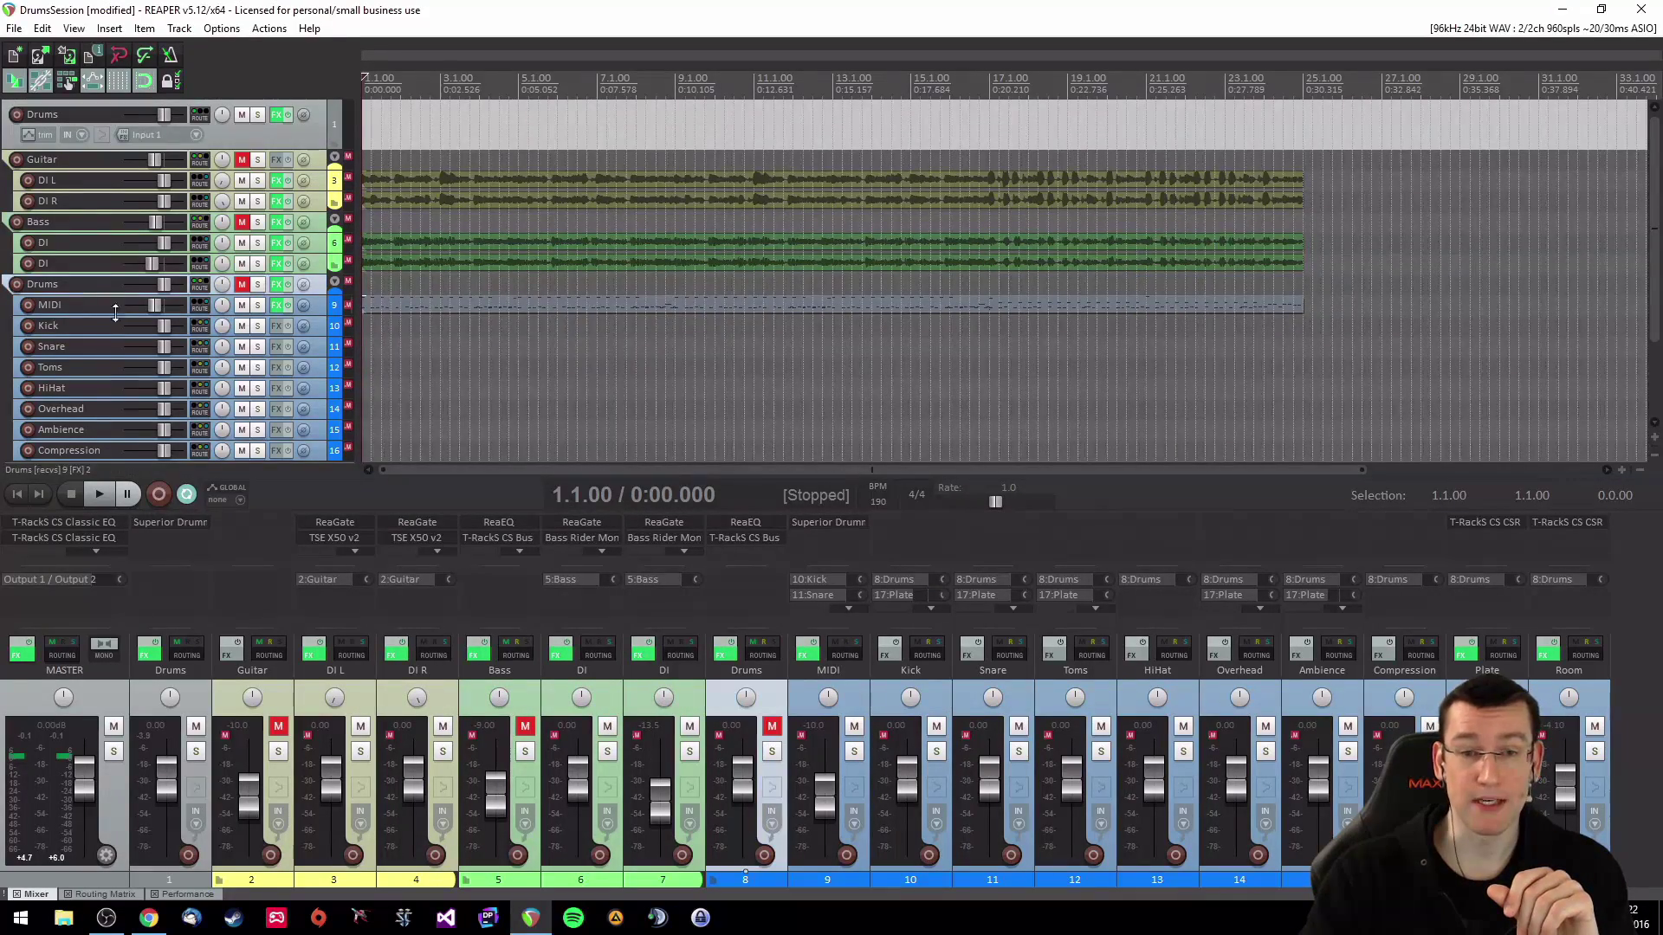
left_click(814, 522)
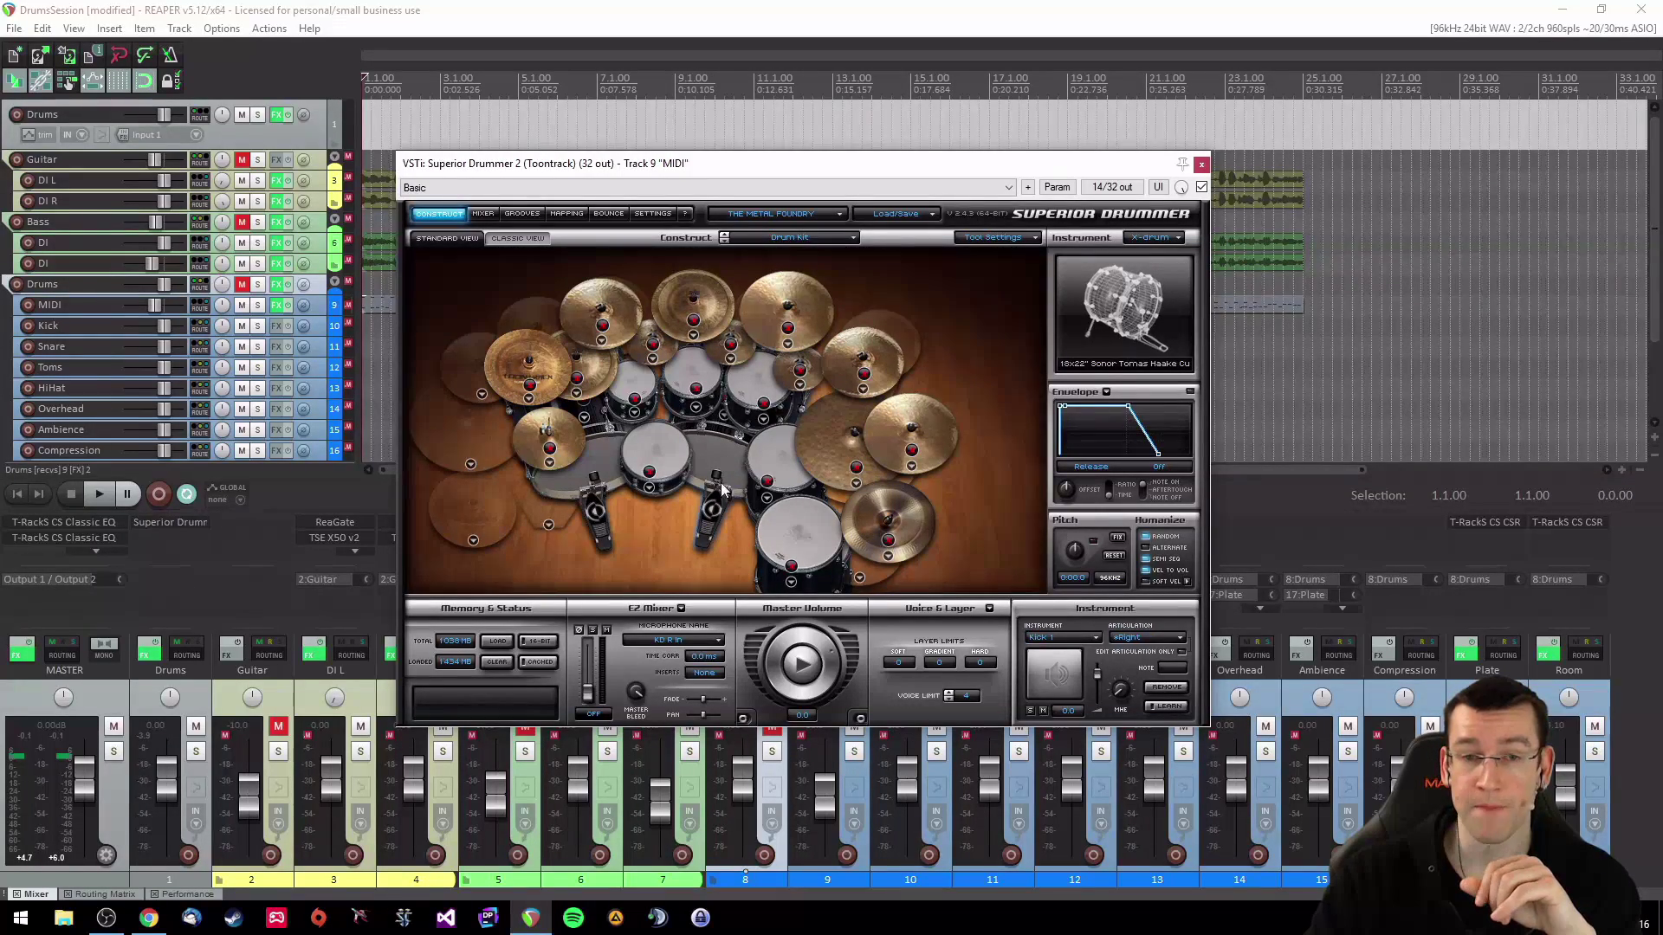
left_click(648, 489)
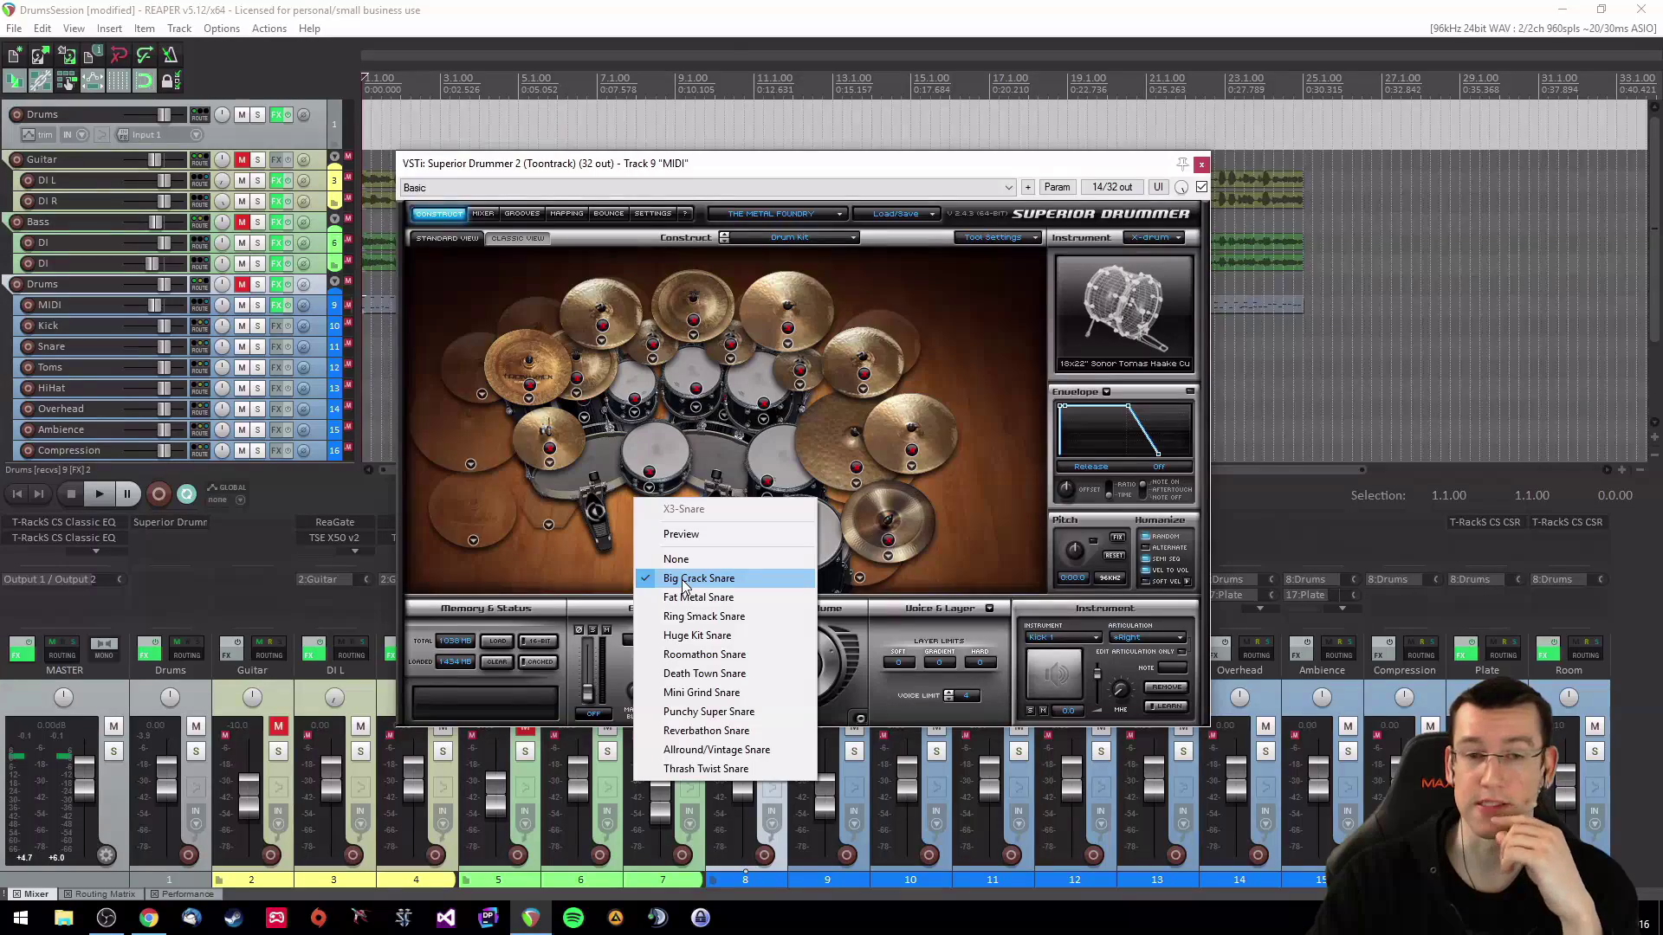
left_click(722, 422)
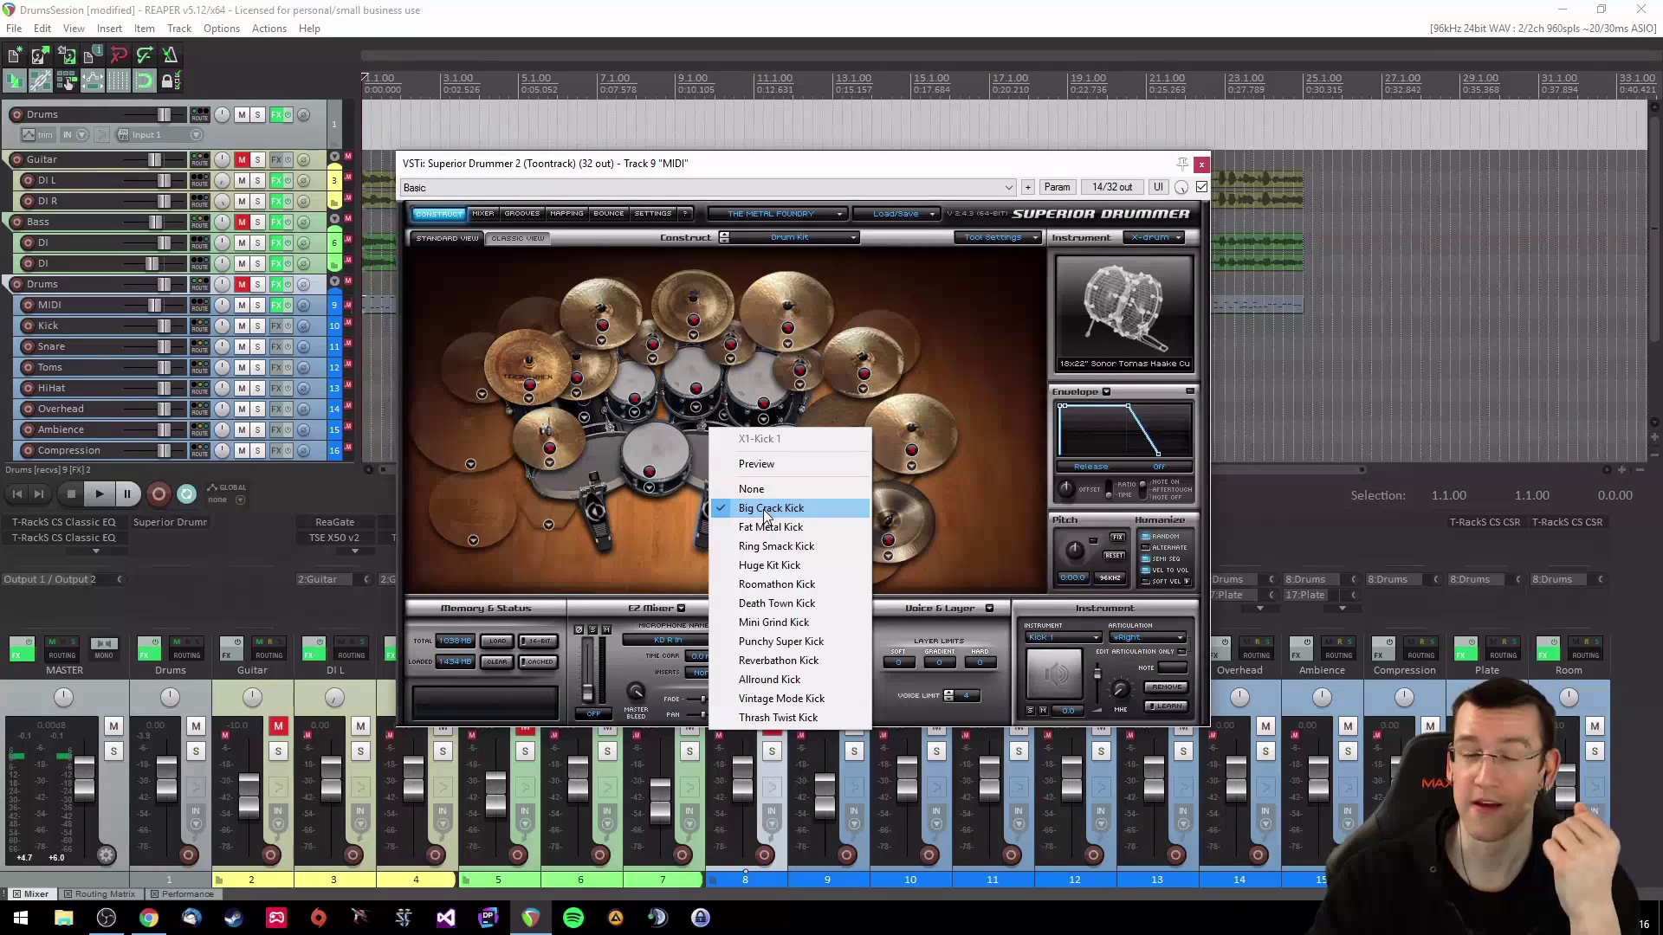
Step: Review the models available for rack tom 1, rack tom 3 and the Spock cymbal, keeping the current choices
left_click(635, 414)
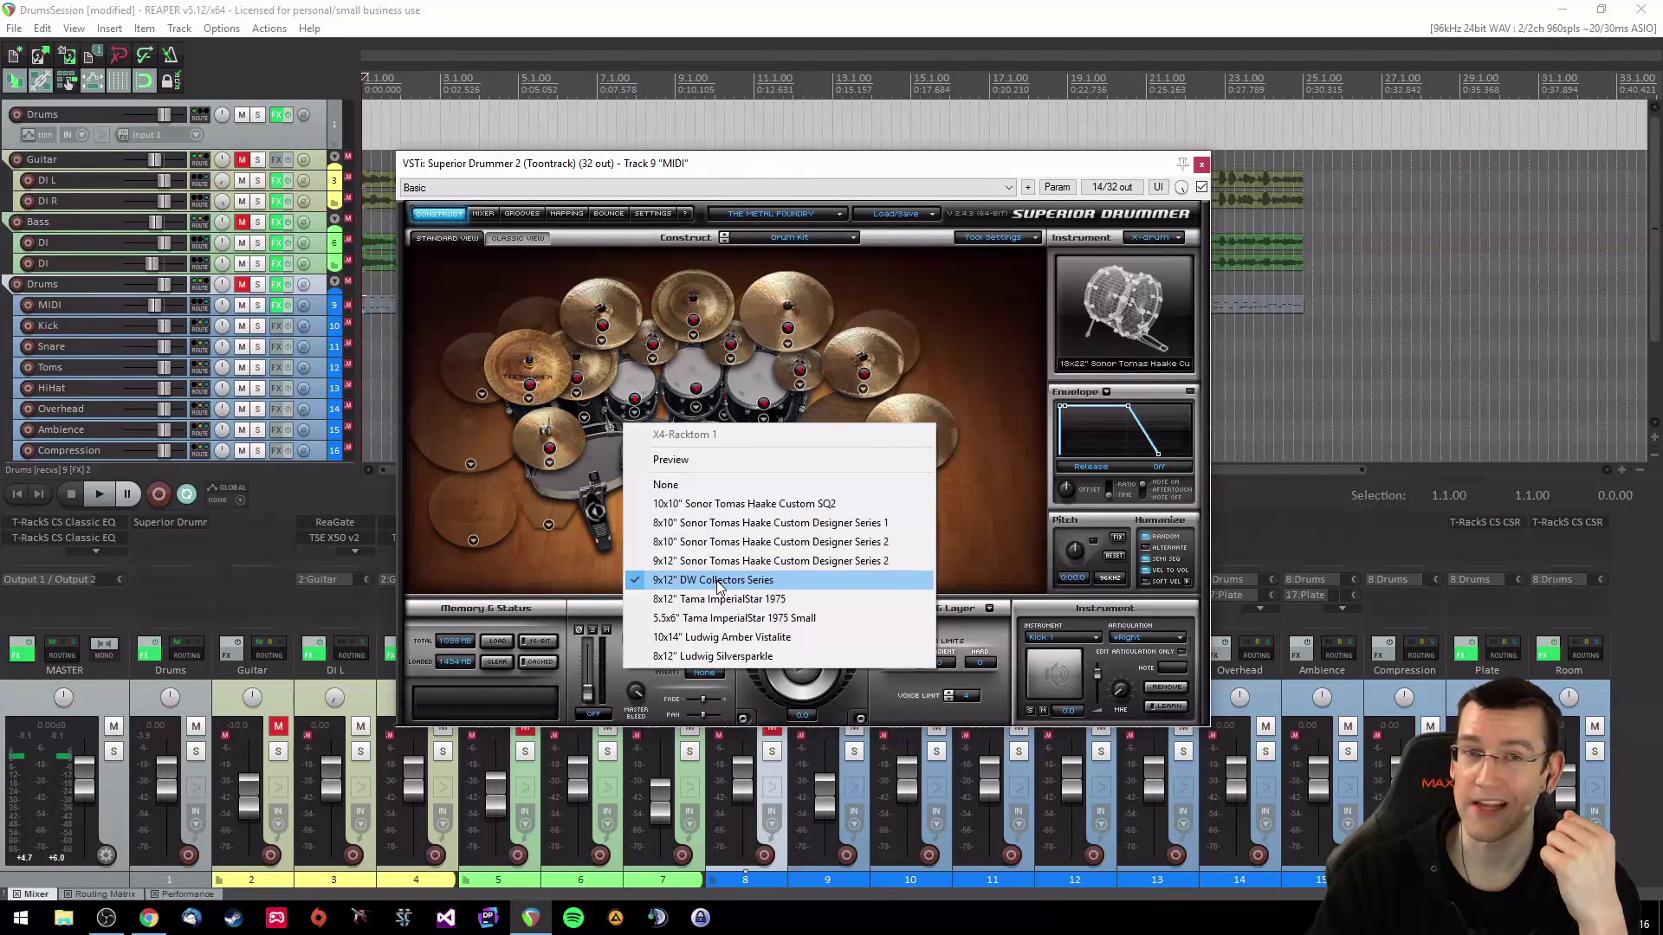
left_click(764, 421)
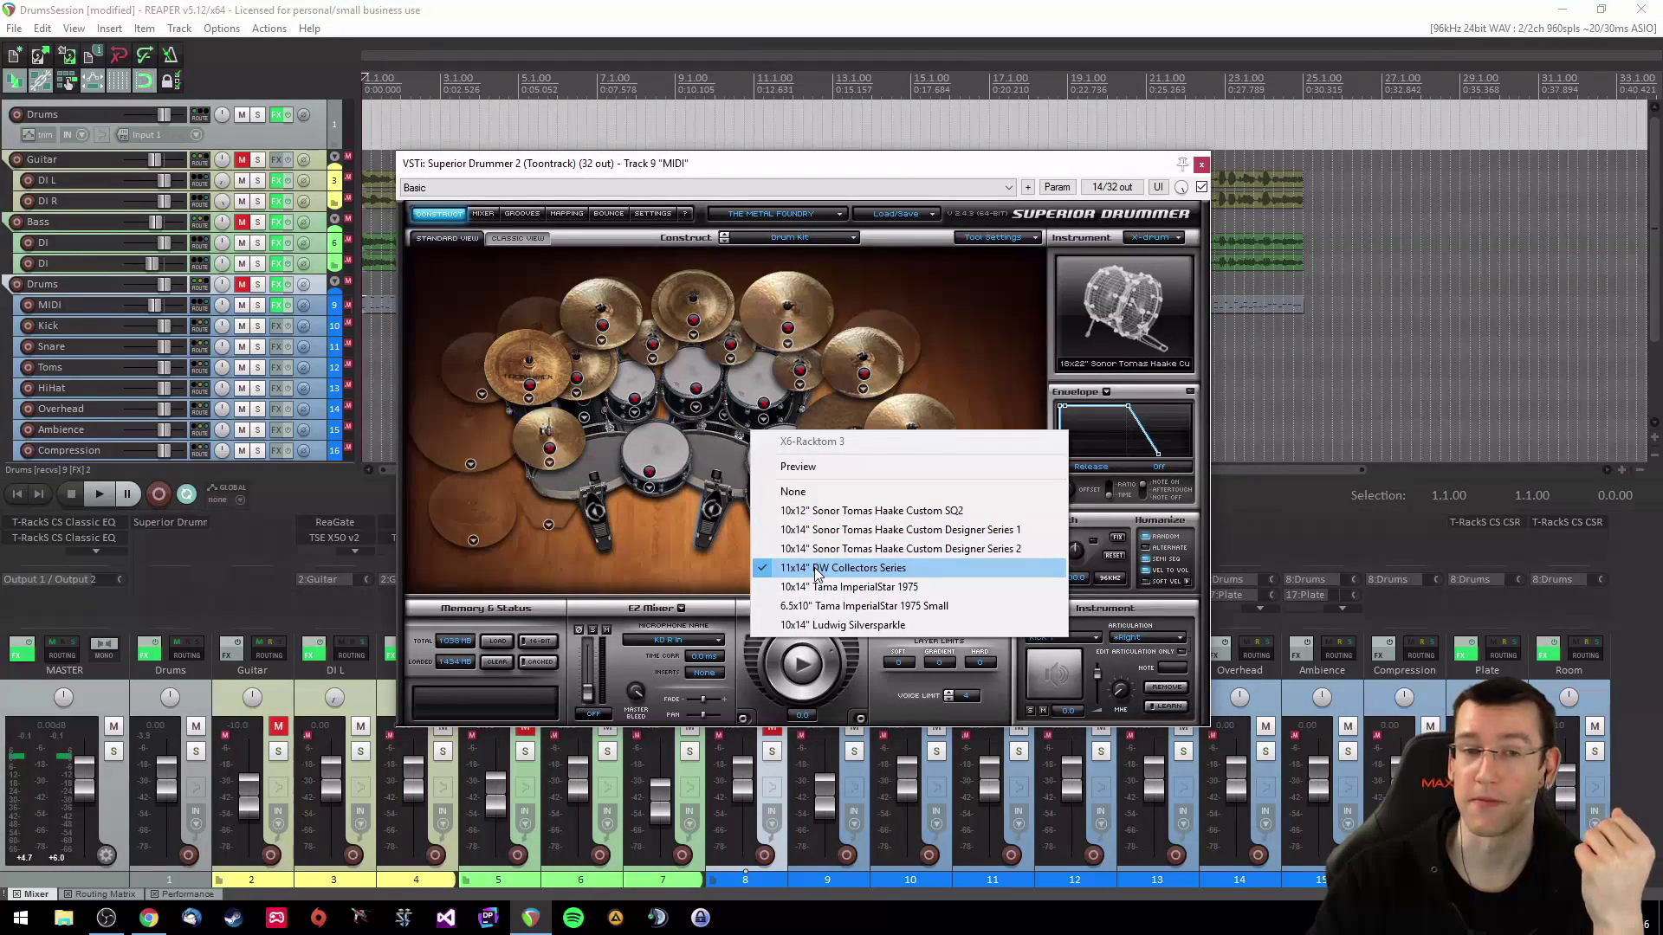
left_click(694, 336)
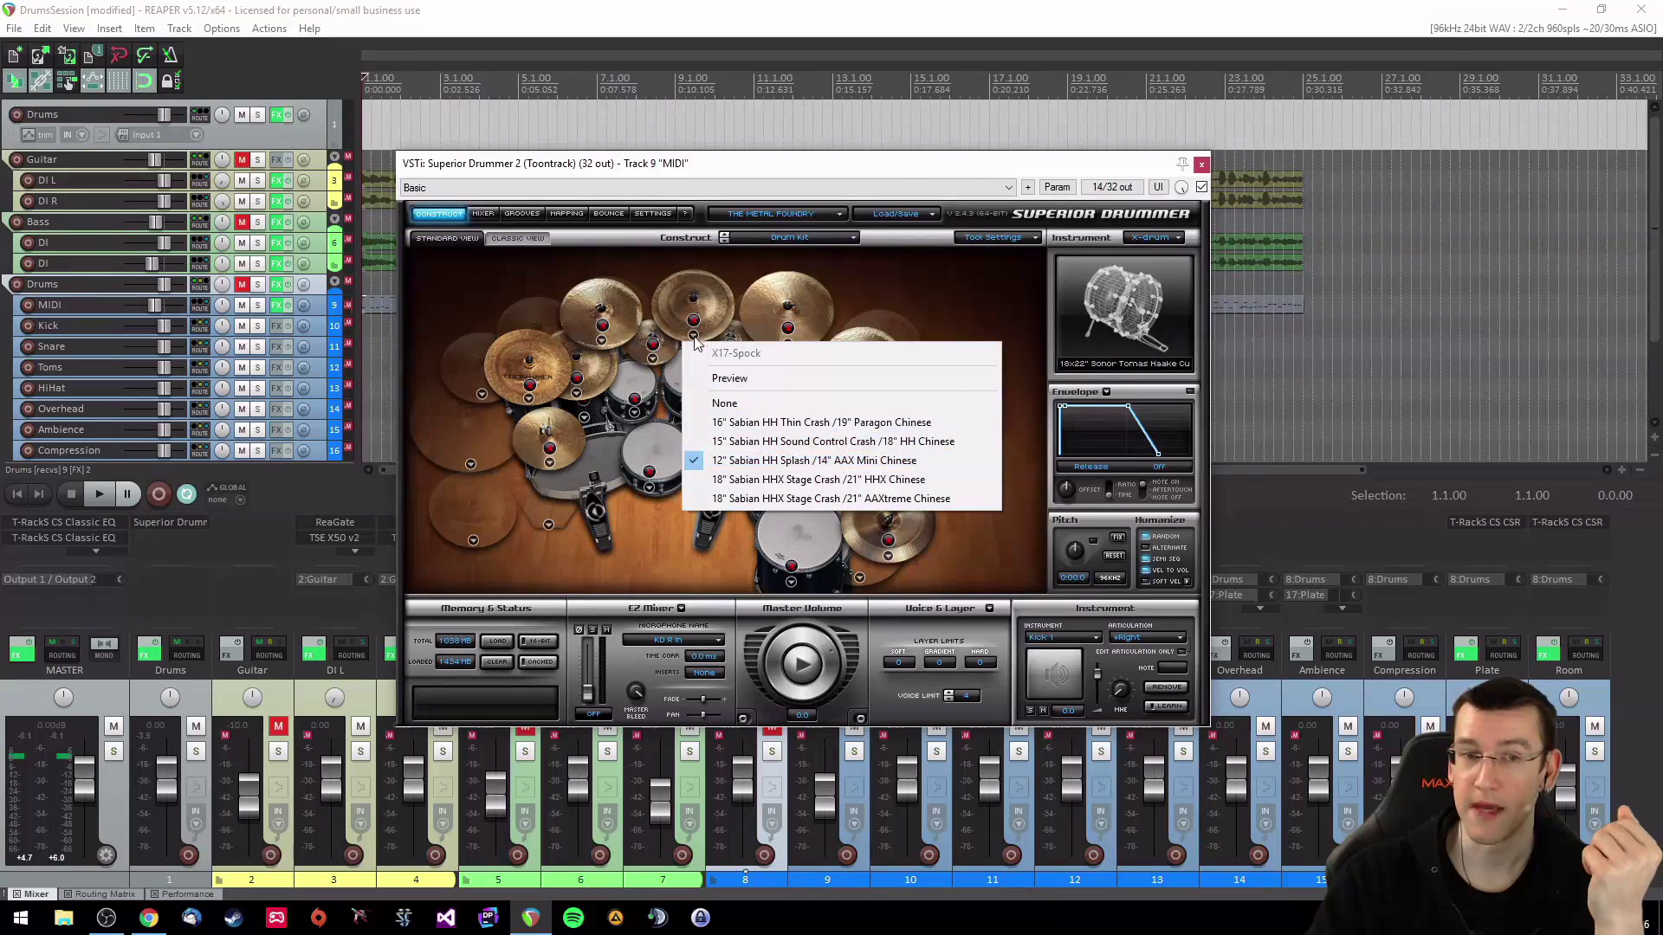
left_click(844, 166)
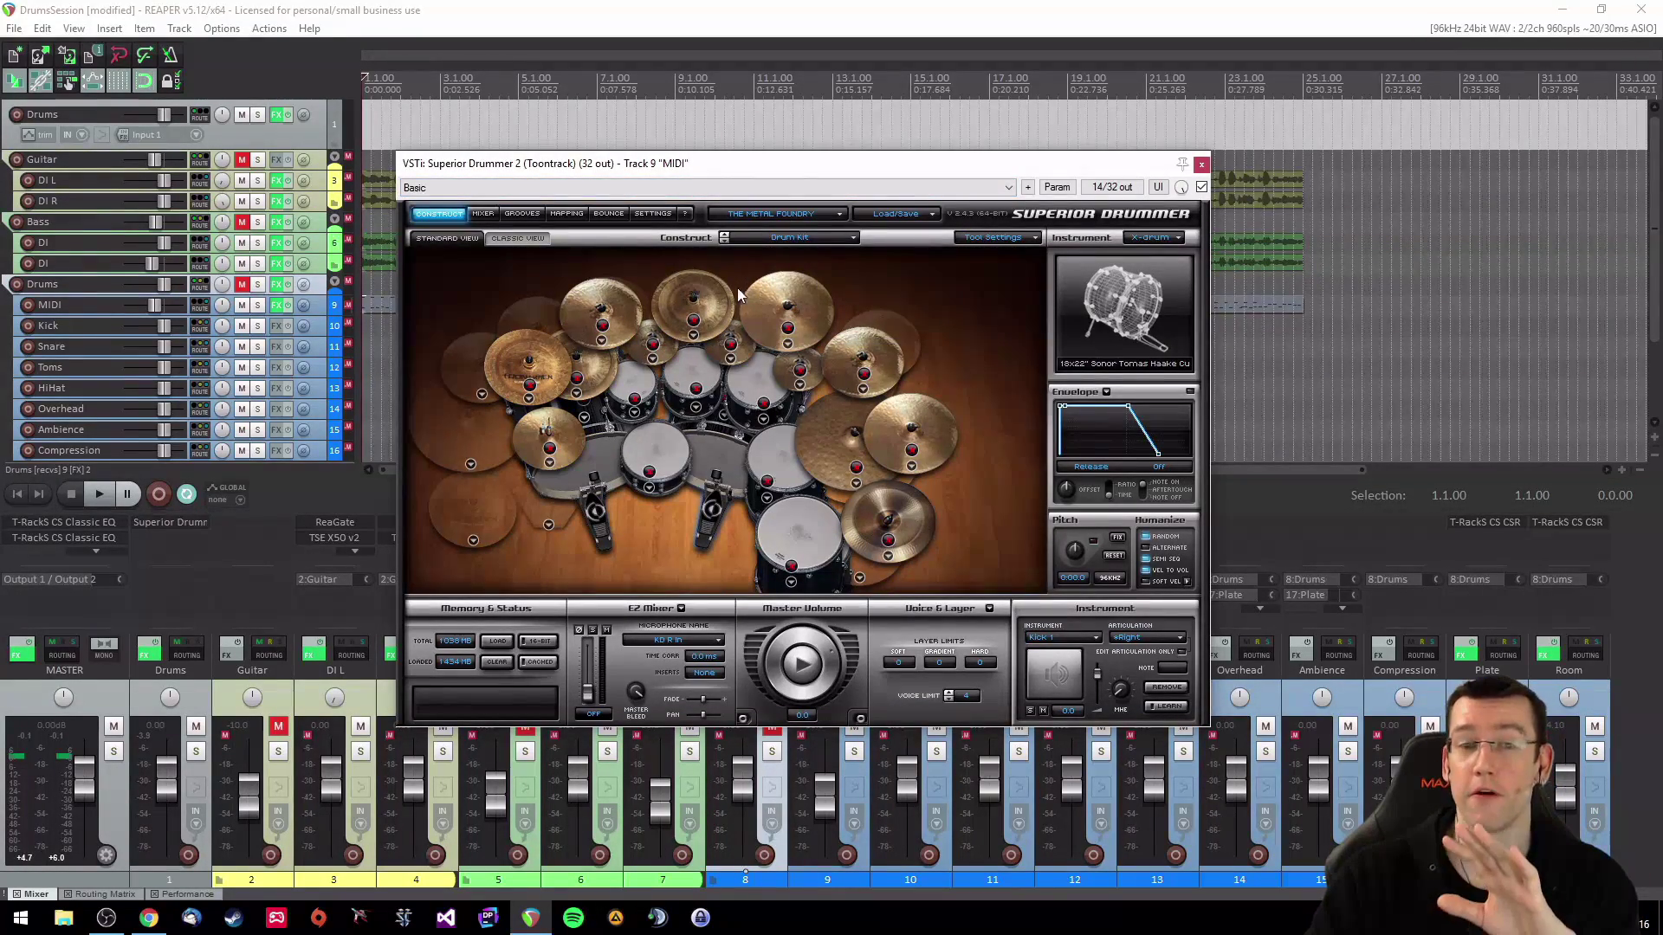
Step: Inspect the splash cymbals of the MIDI track's kit, including the X-drum settings of Splash 3, and close the plug-in window
left_click(668, 351)
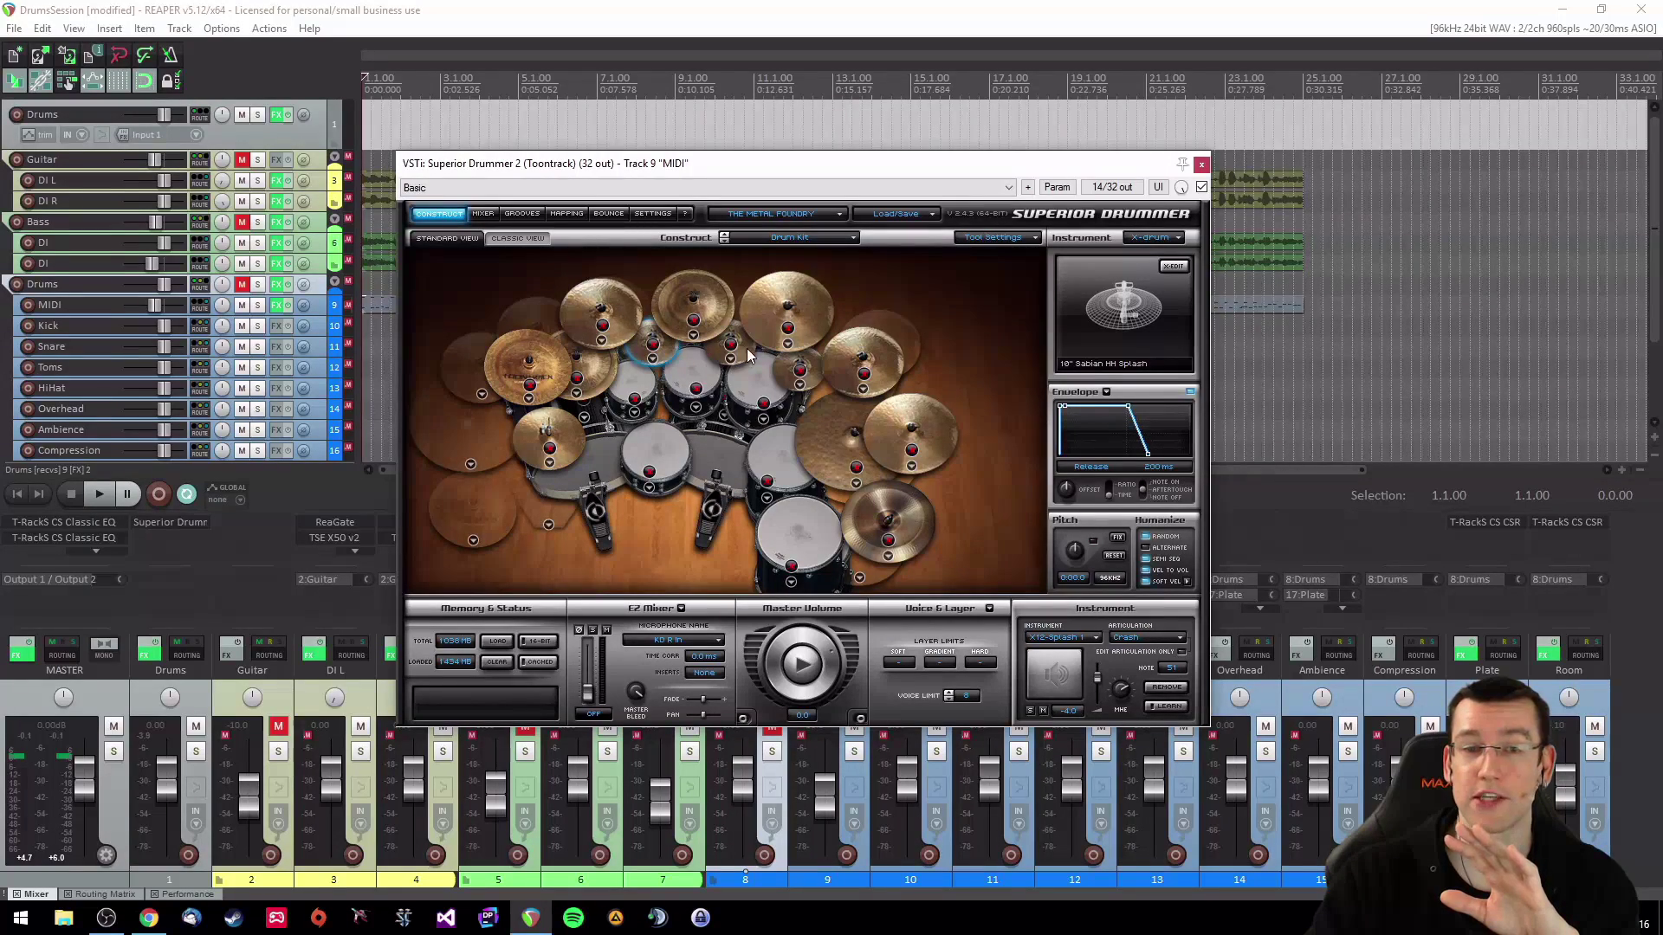
left_click(800, 385)
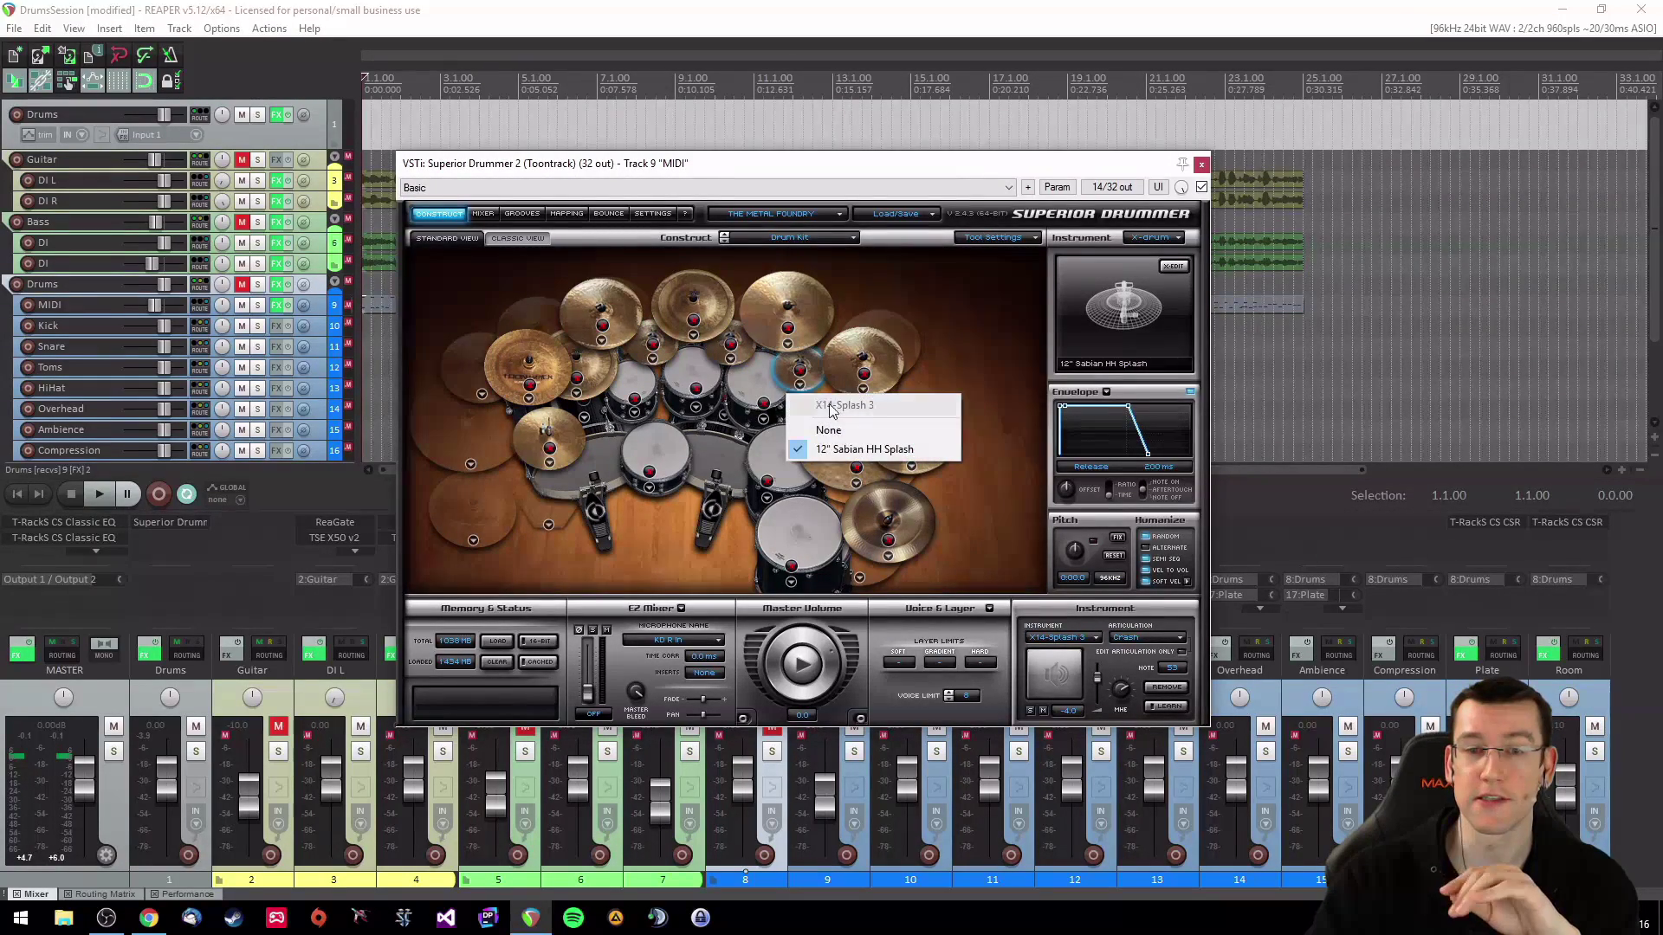
left_click(1178, 266)
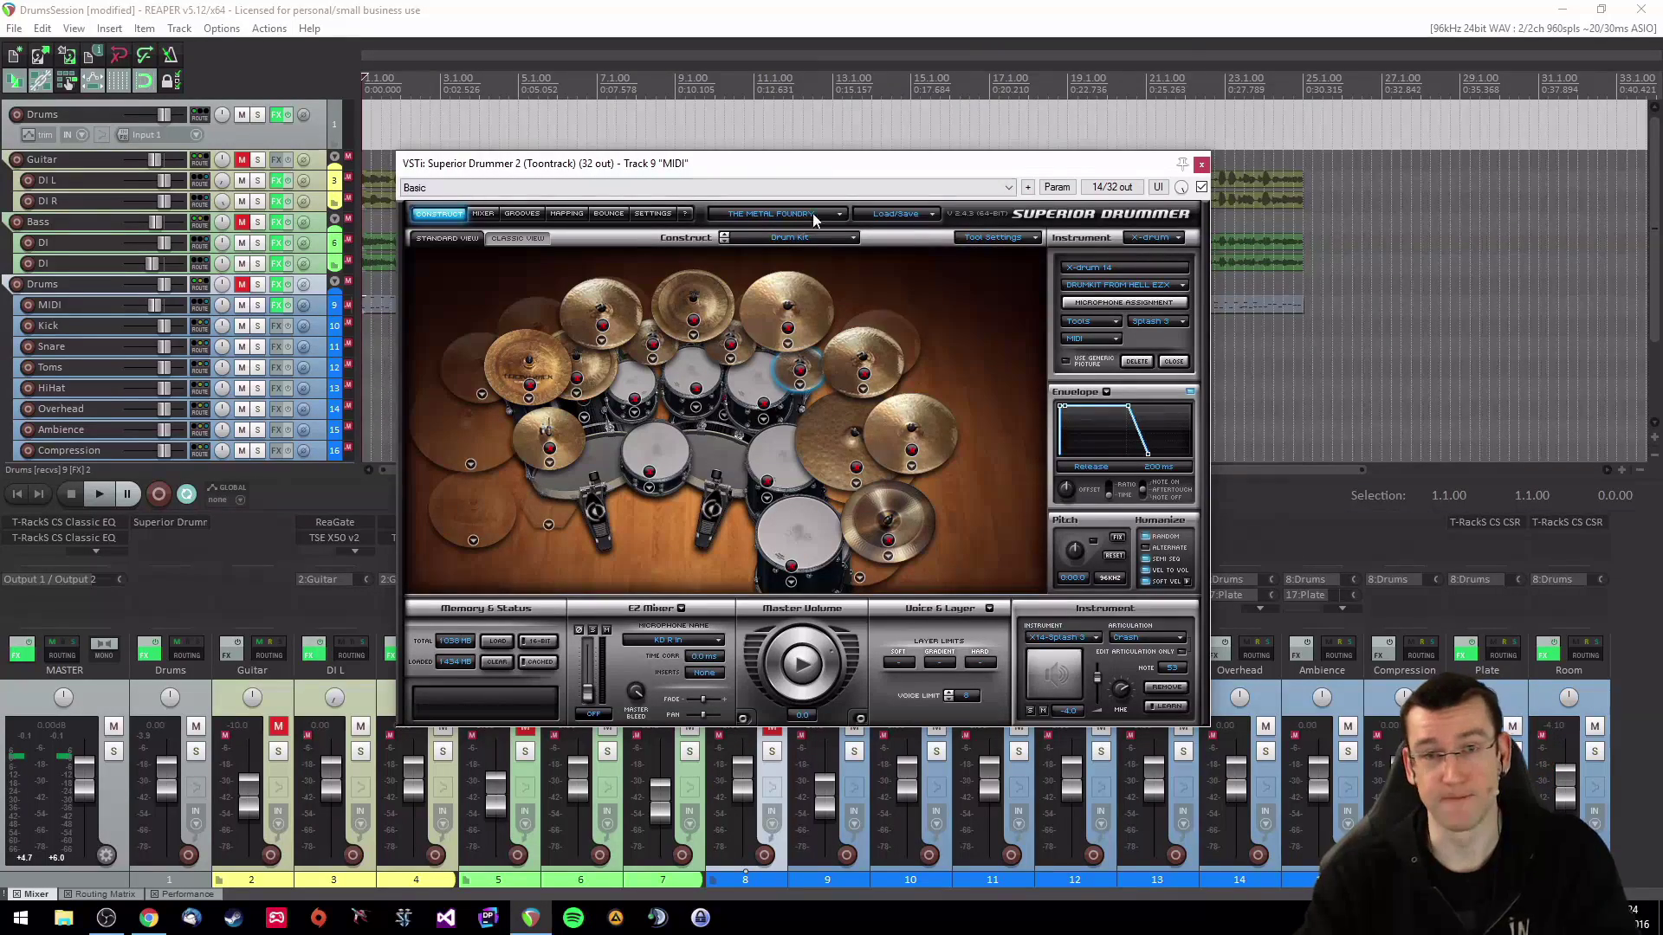
left_click(1201, 164)
Step: Check the Superior Drummer 2 instance on the new Drums track and close its window
left_click(253, 144)
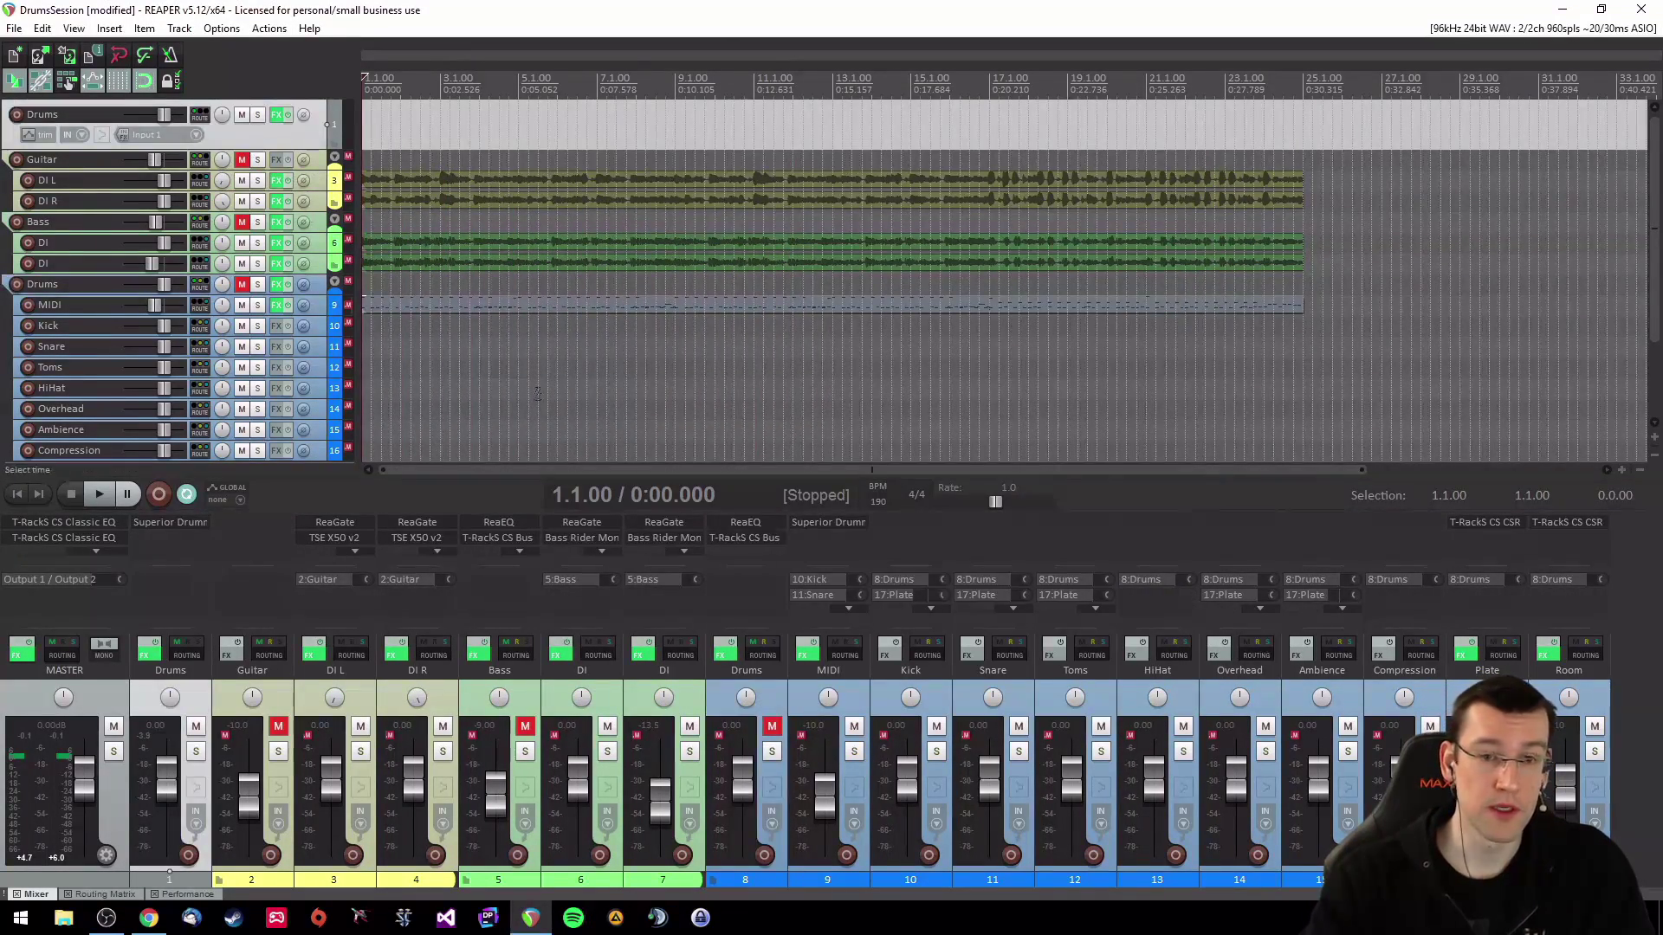
left_click(171, 522)
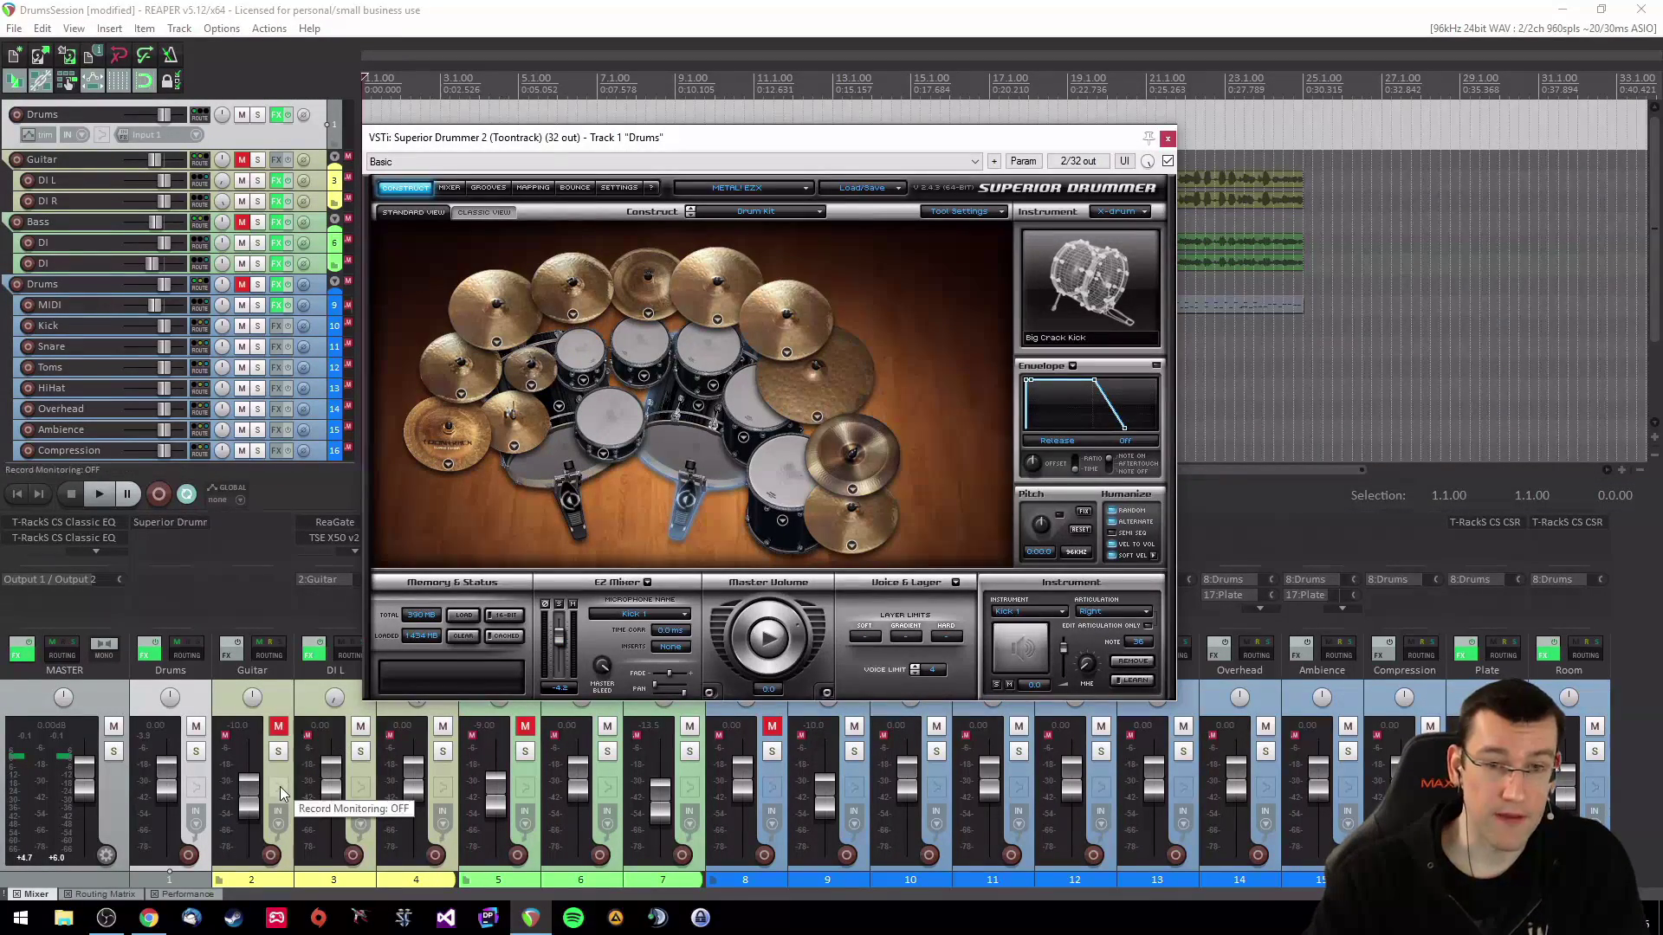
left_click(1167, 138)
Step: Copy the MIDI item from the MIDI track to the start of the new Drums track and open the copy in the MIDI editor
left_click(430, 305)
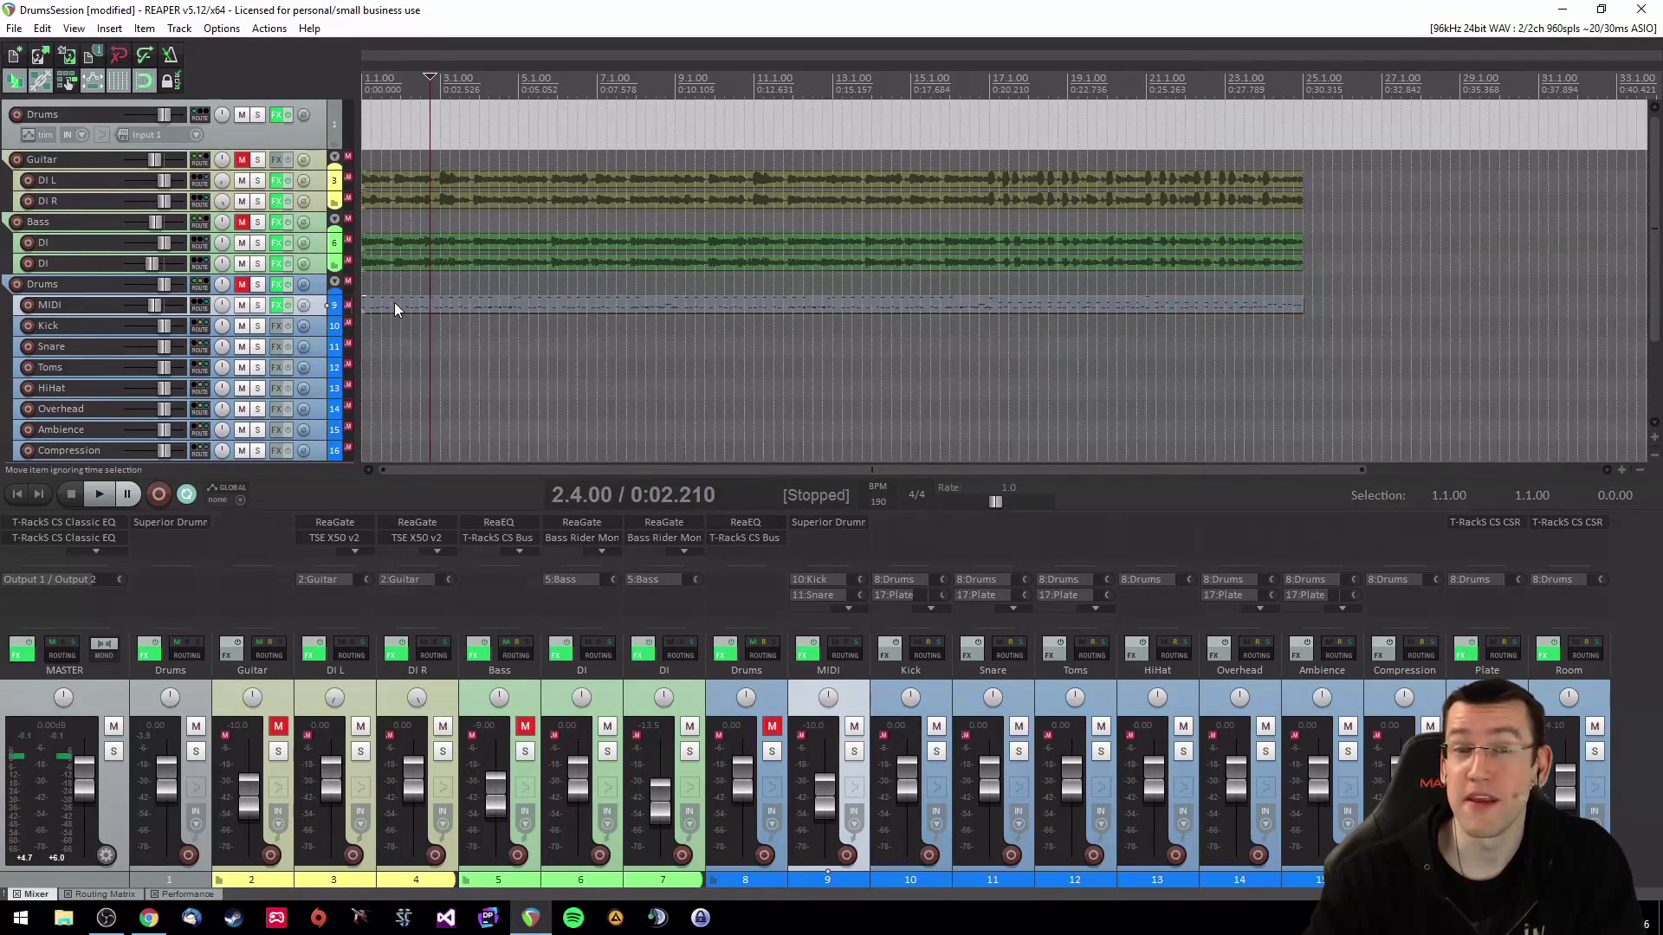
left_click_drag(388, 304, 395, 141)
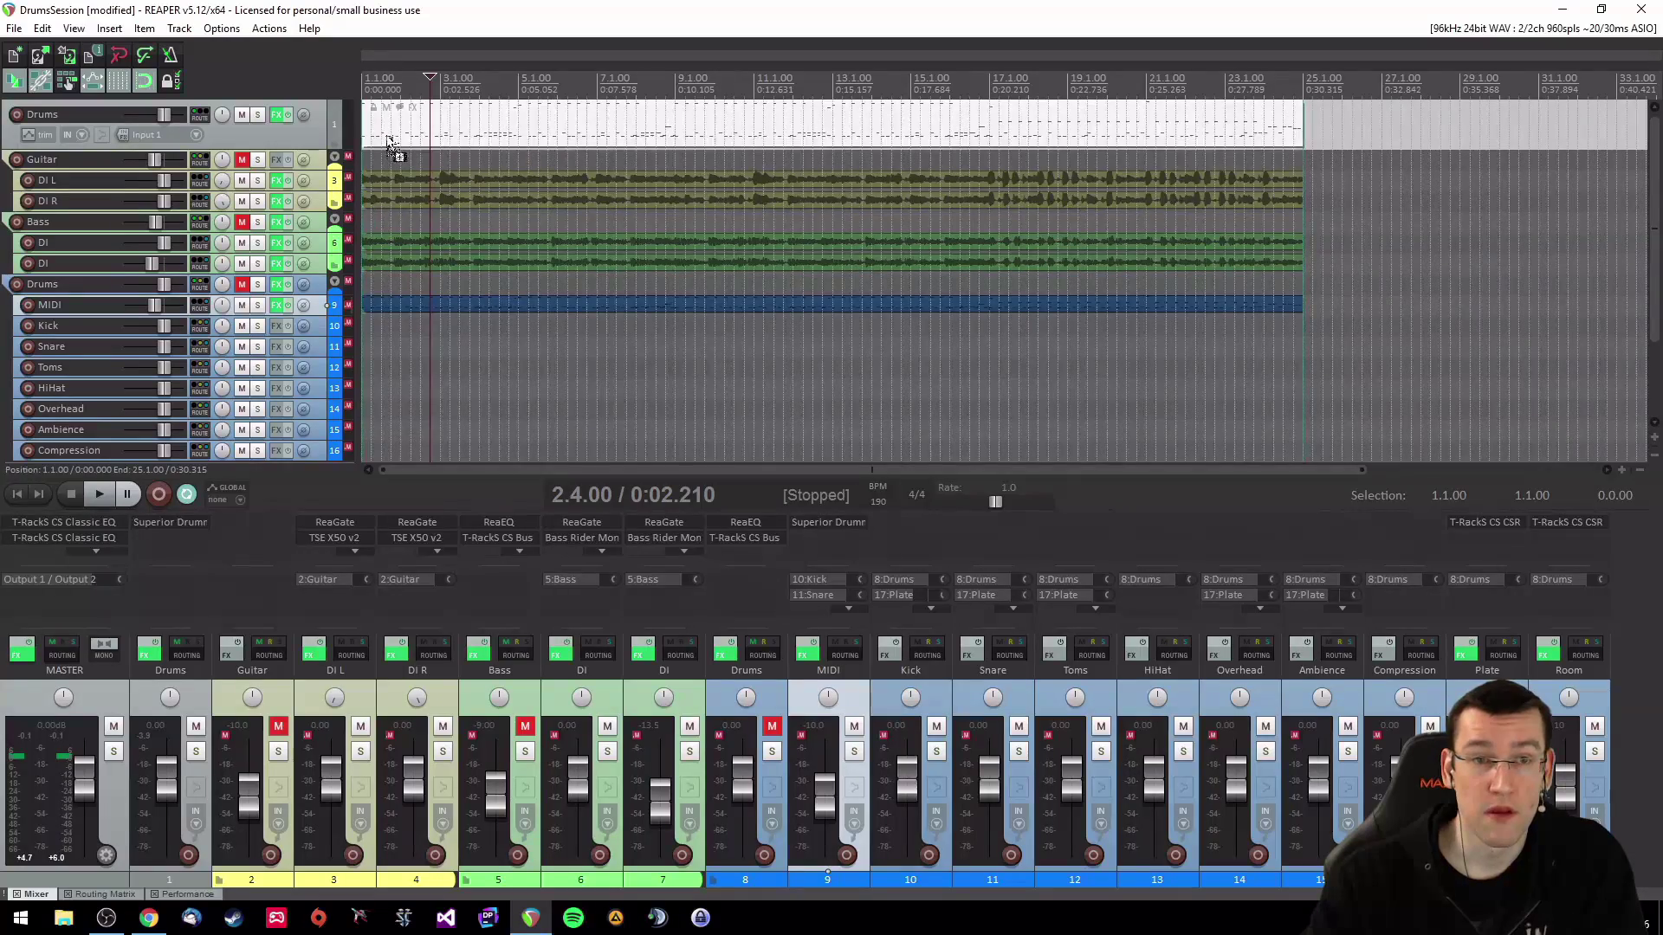
double_click(513, 128)
scroll(483, 549, "up", 5)
scroll(611, 555, "down", 2)
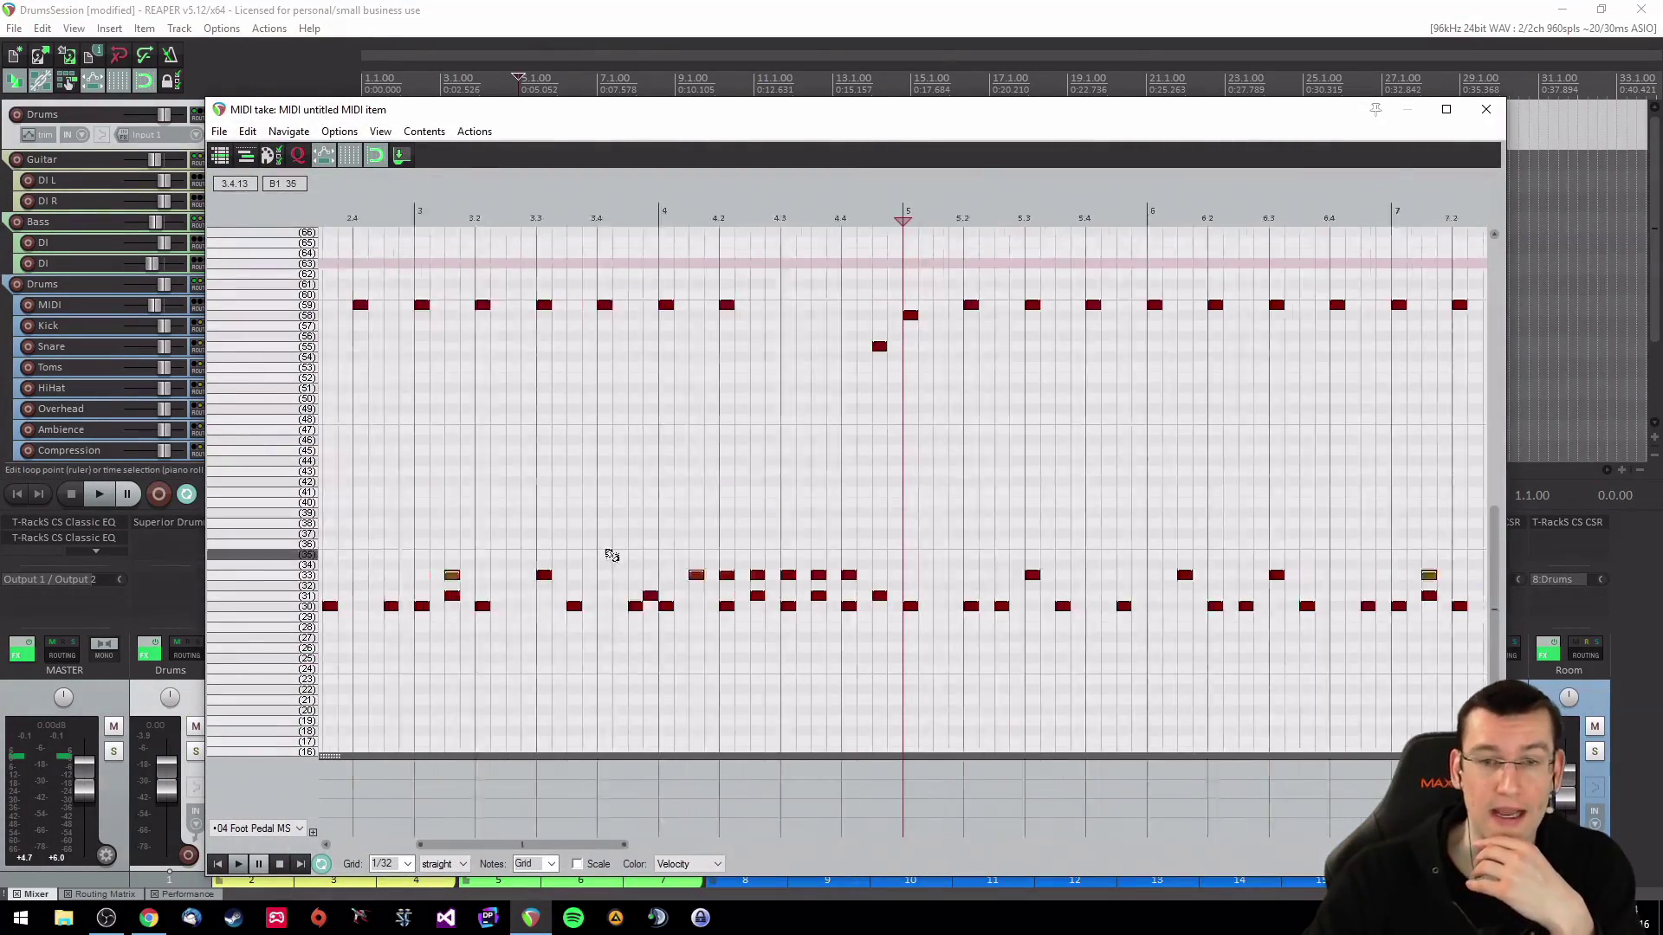
scroll(611, 555, "down", 6)
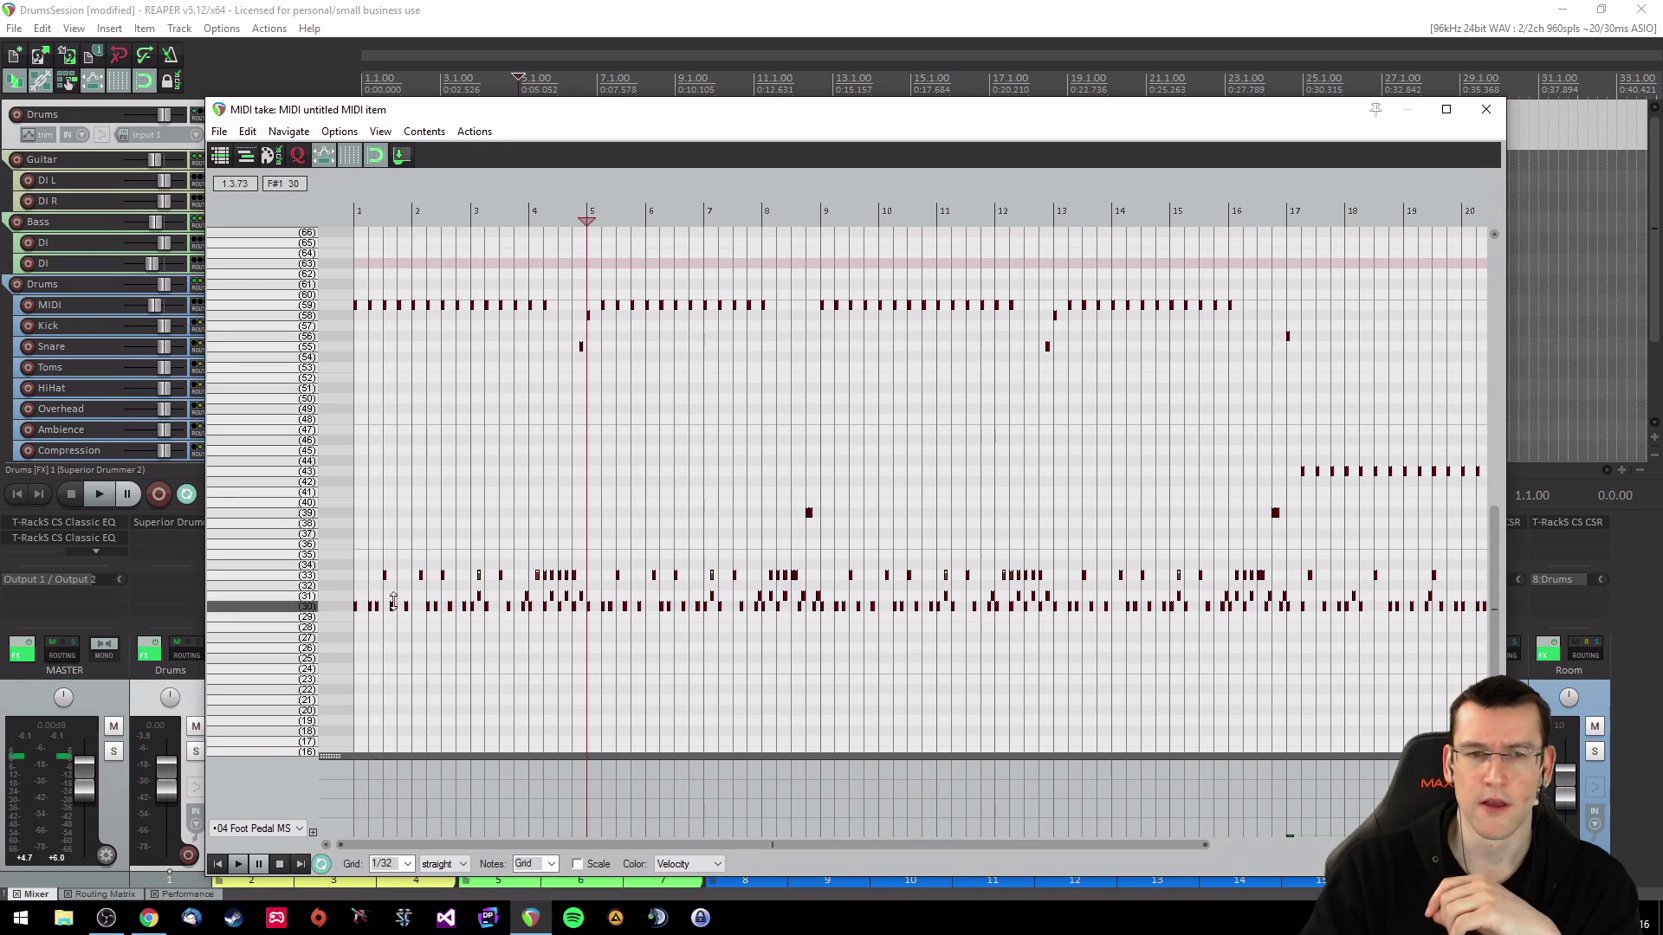
Step: Select the notes on rows 30 and 31 across roughly bars 1 to 9, and audition rows 29, 30 and 31
left_click(314, 606)
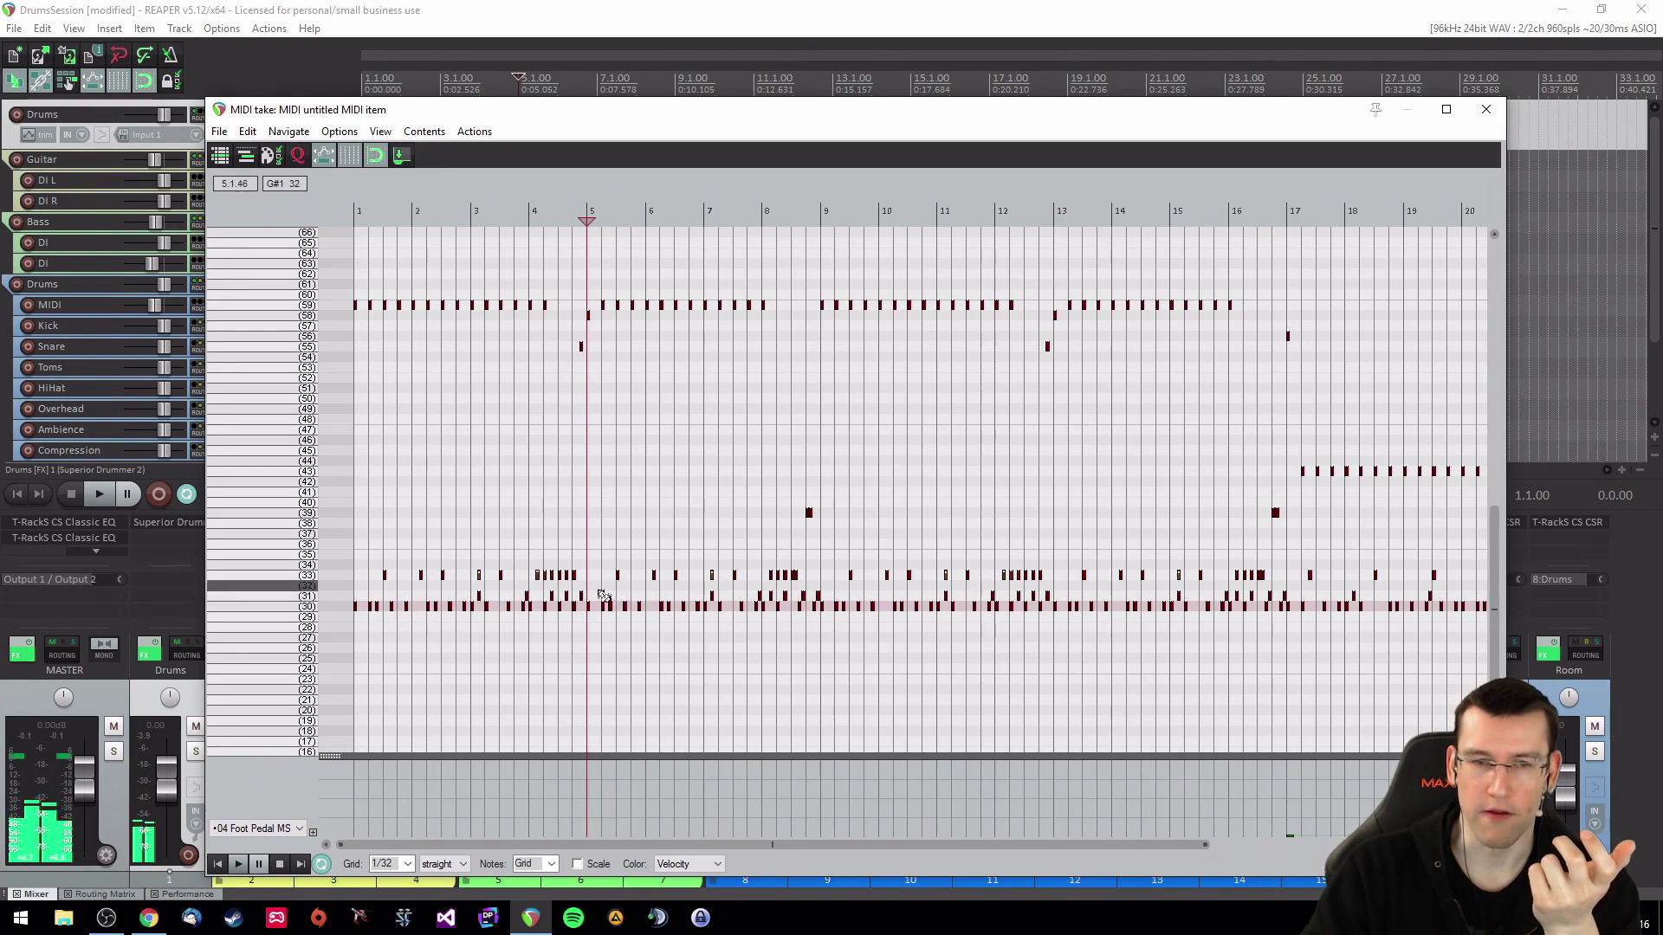
left_click_drag(378, 598, 876, 650)
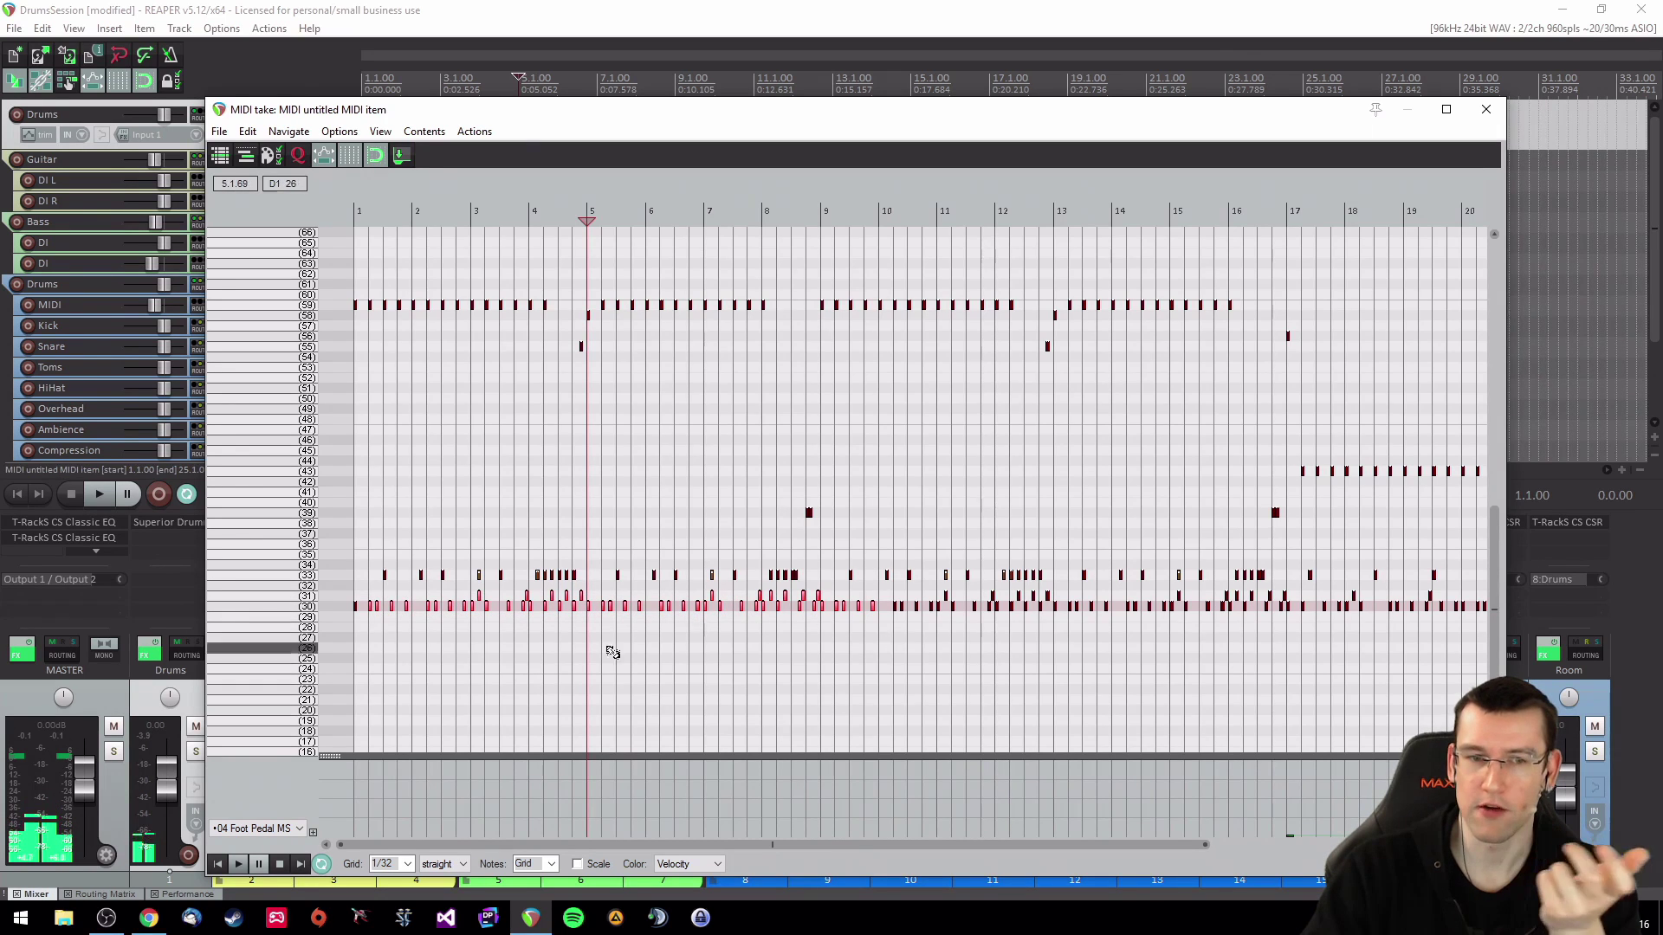
left_click(310, 608)
left_click(310, 597)
left_click(309, 607)
left_click(308, 597)
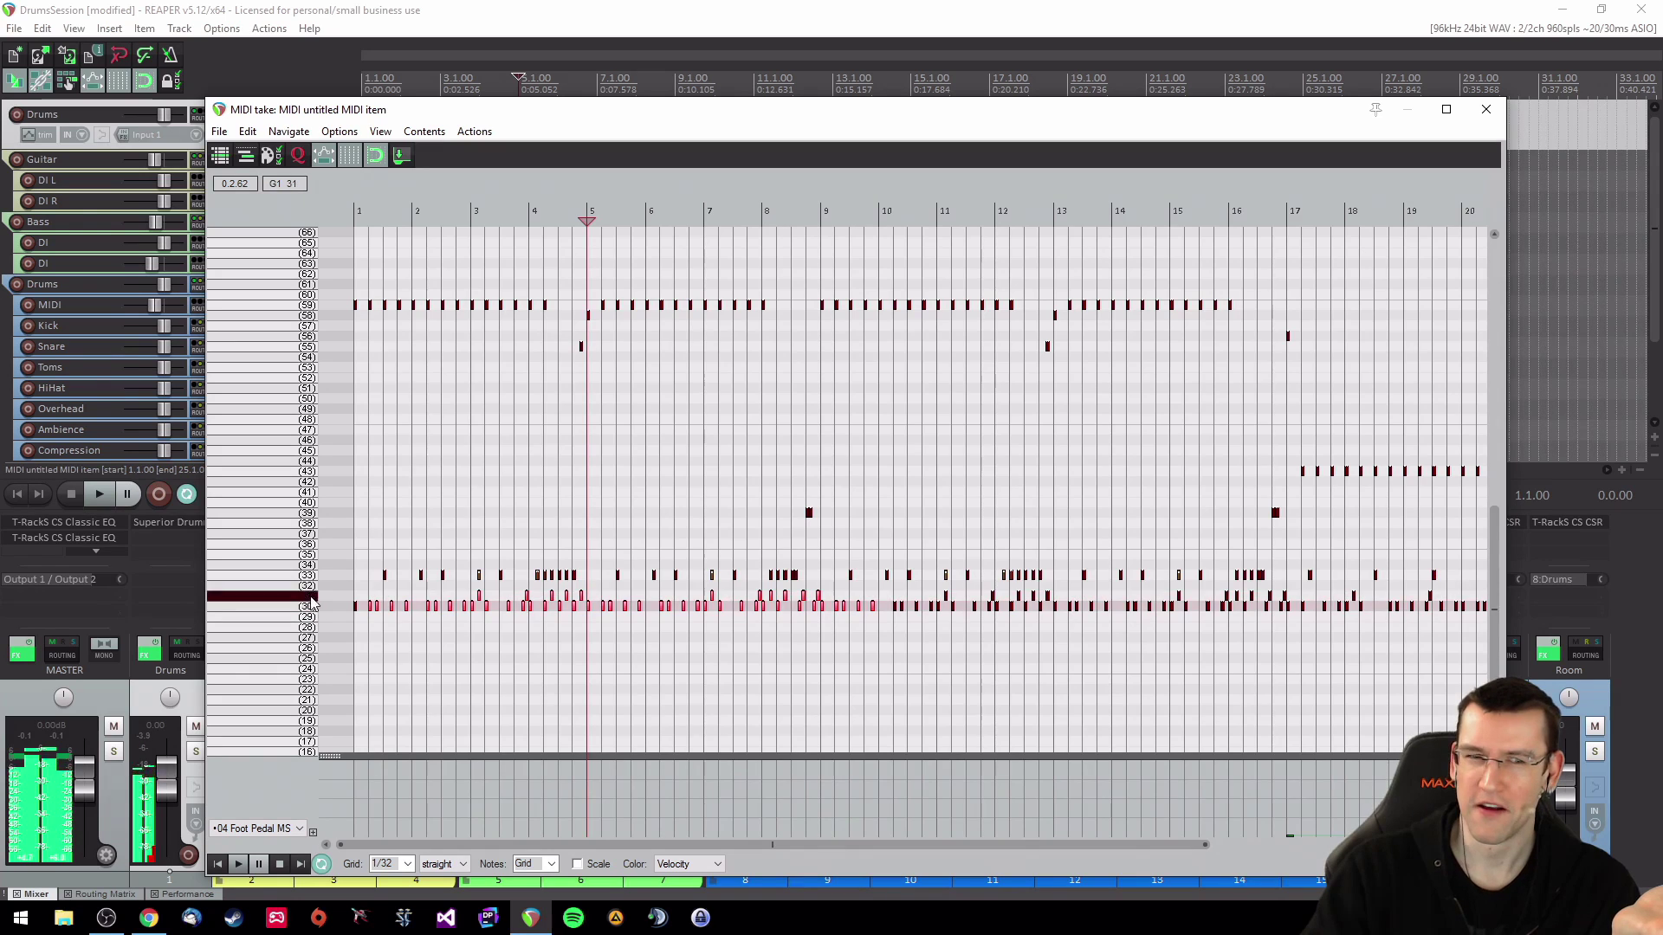
left_click(308, 619)
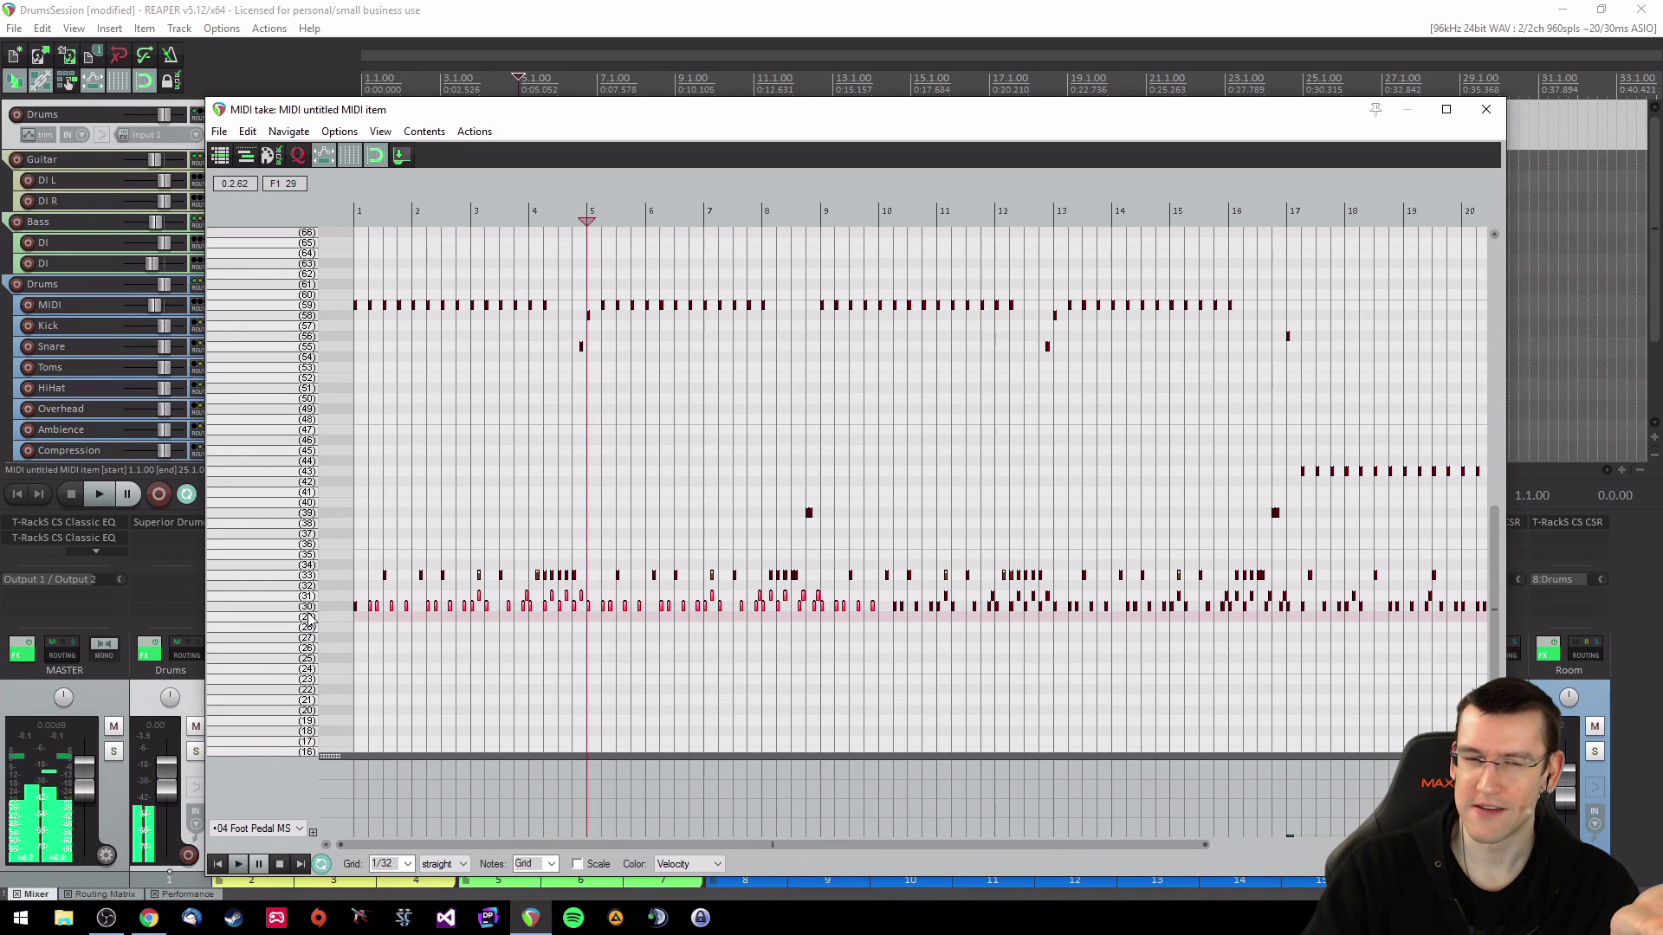
left_click(310, 596)
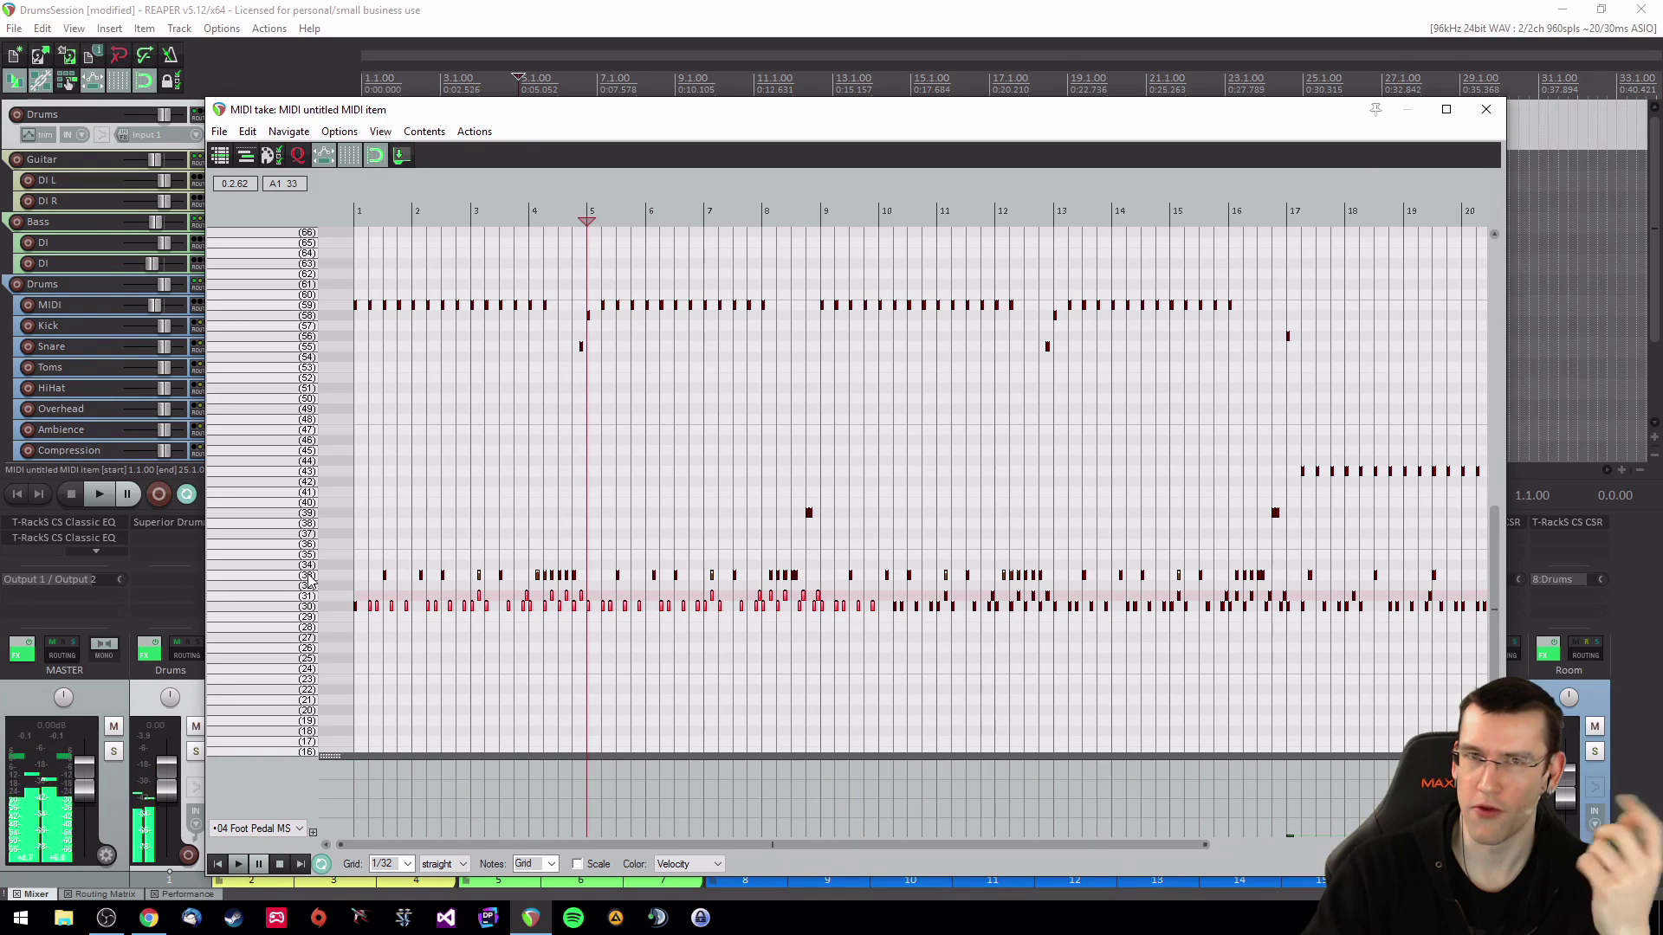
Step: Audition note row 33 of the drum pattern several times
left_click(310, 579)
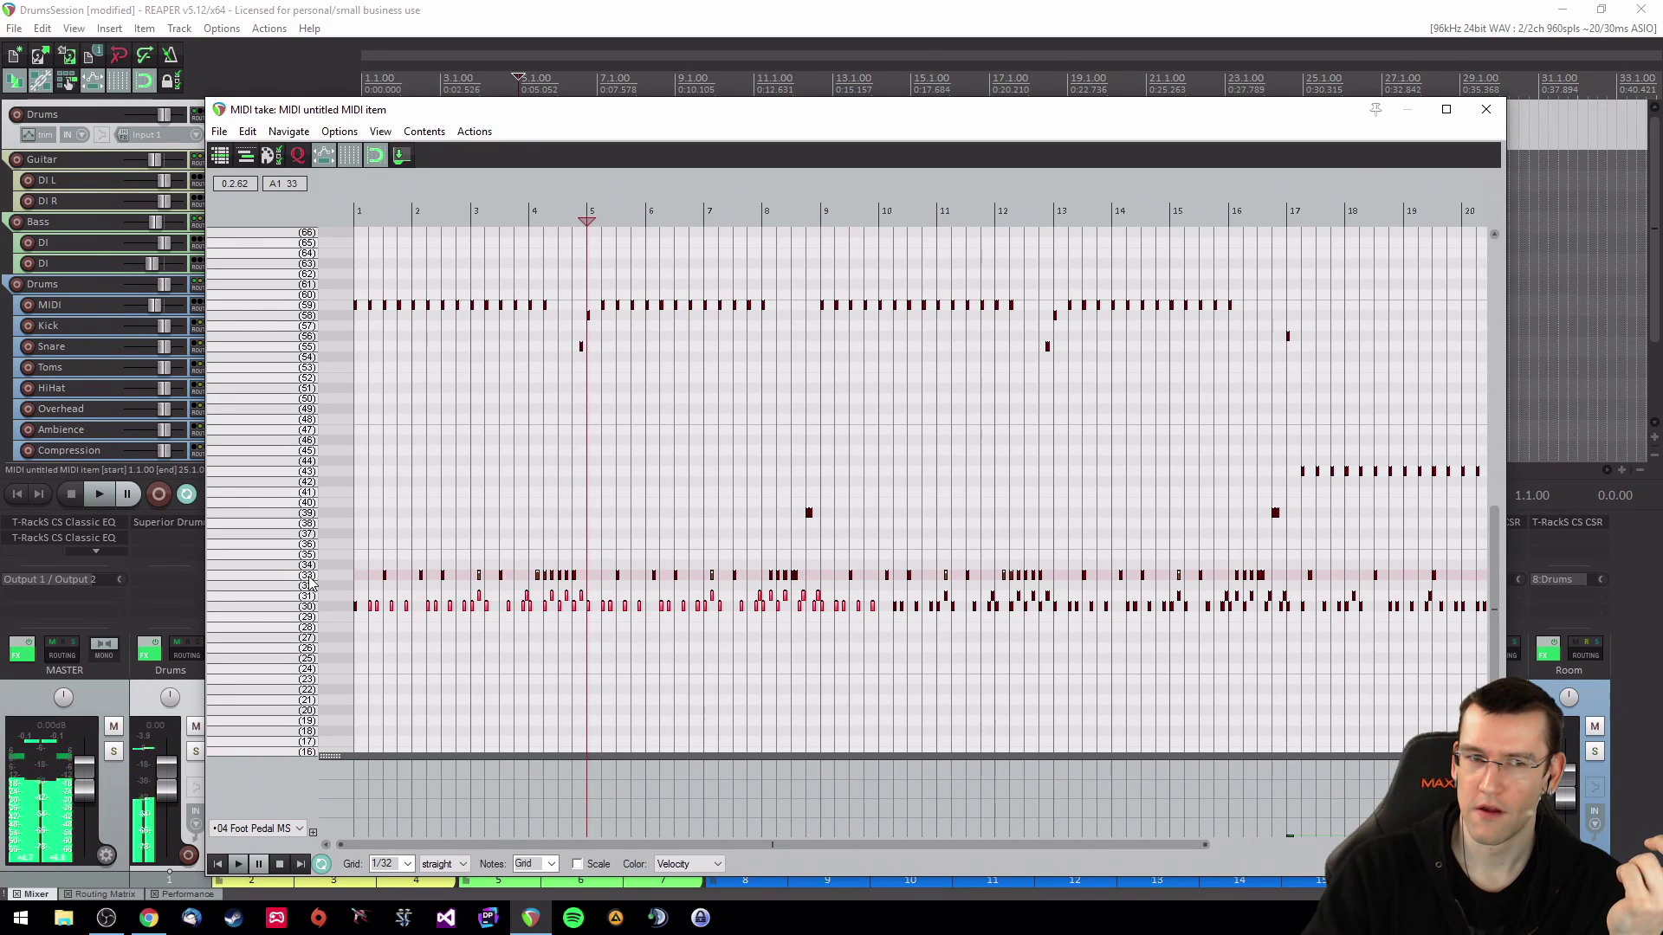
left_click(310, 578)
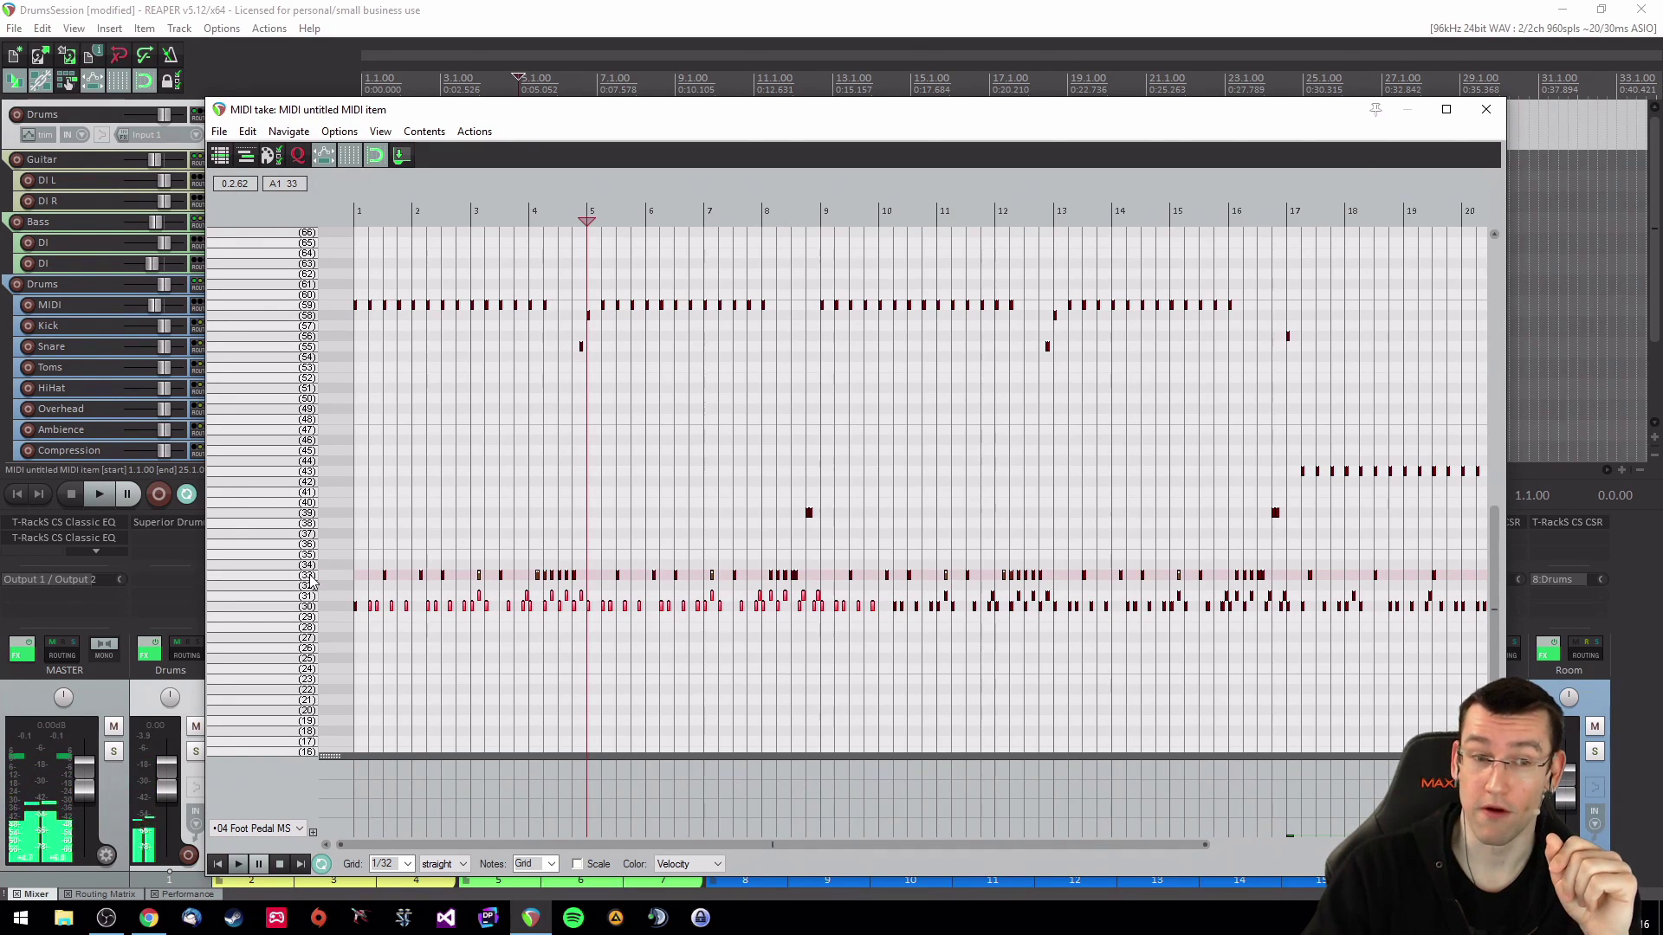
left_click(310, 580)
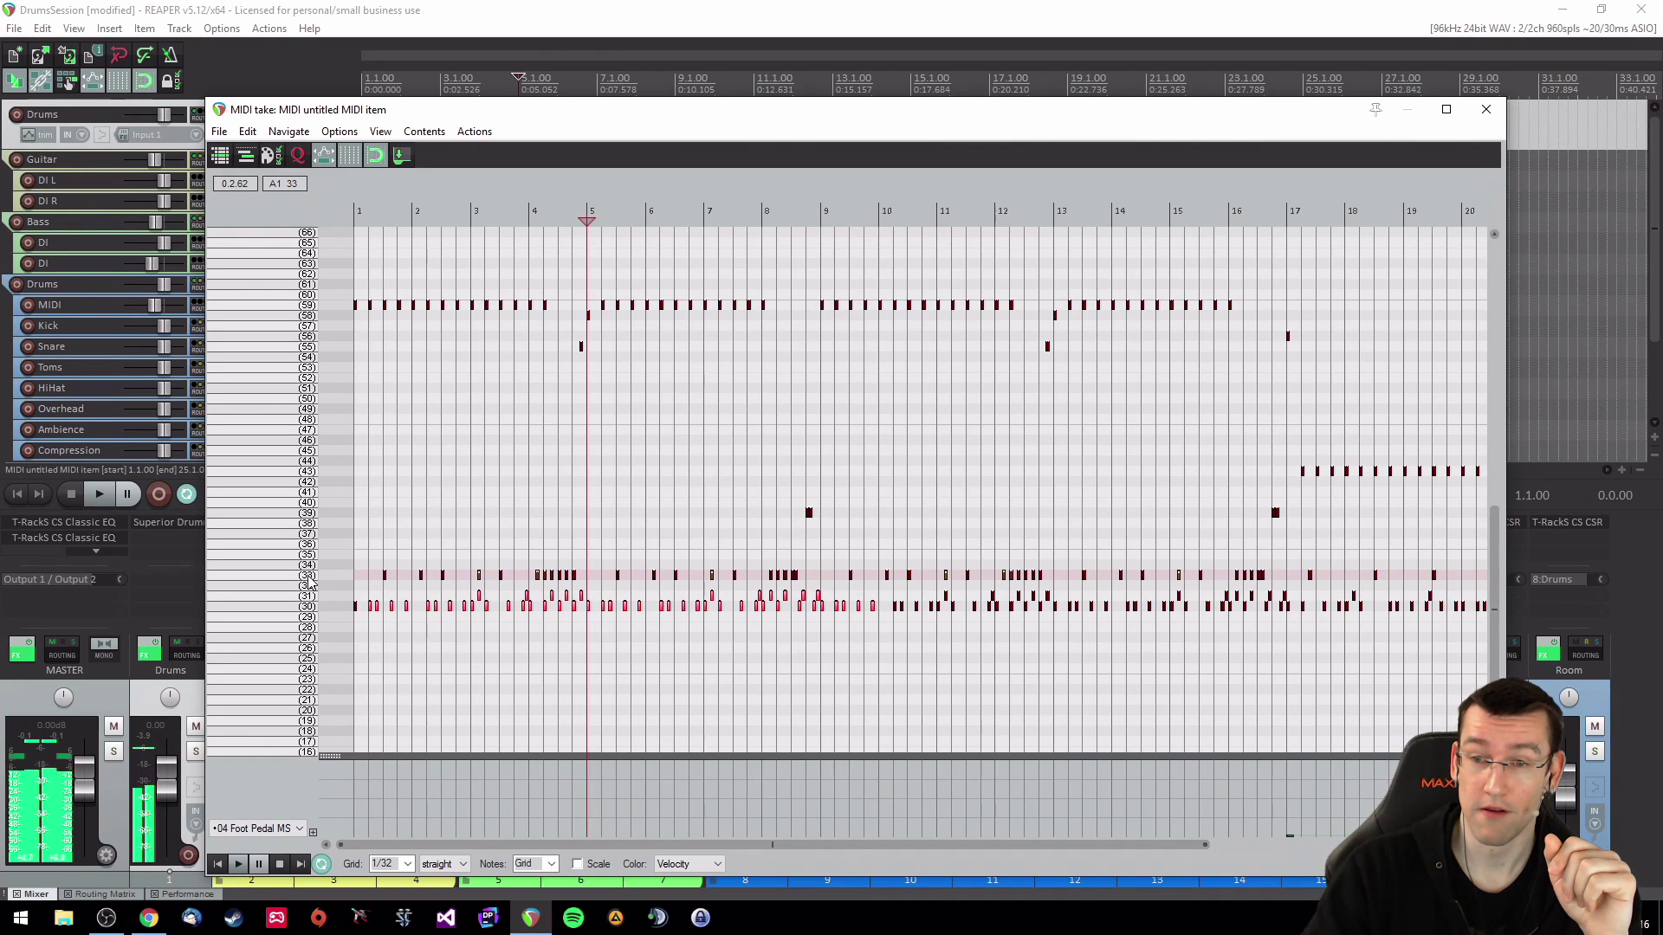
Step: Audition note row 39 of the drum pattern several times
left_click(310, 518)
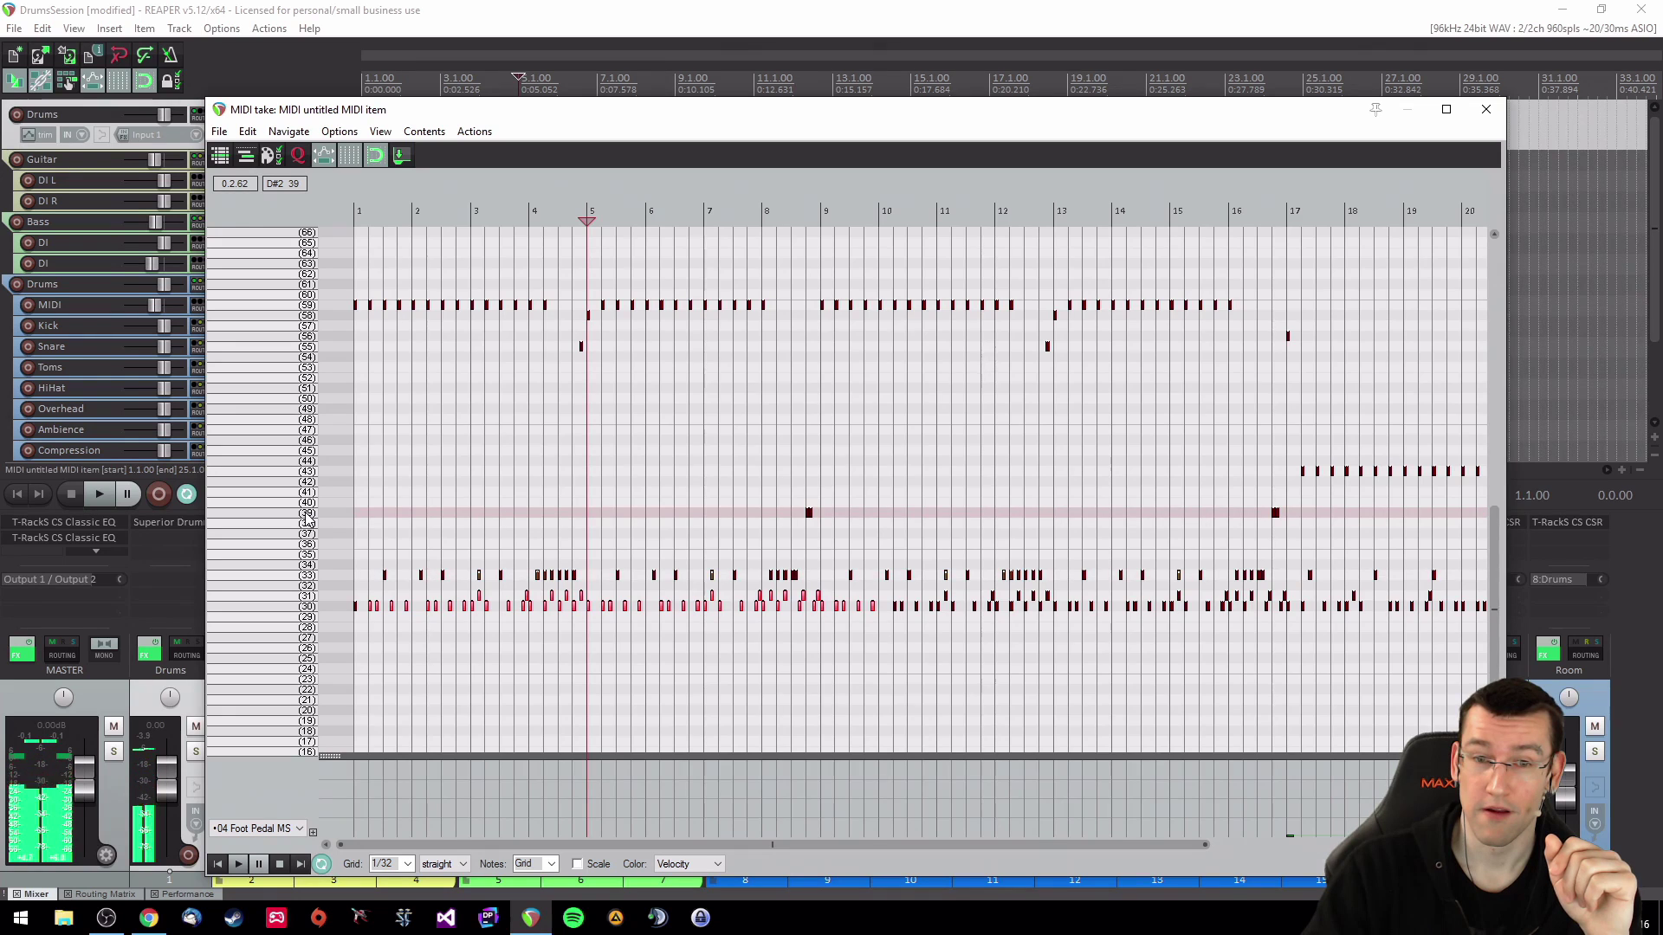
left_click(310, 517)
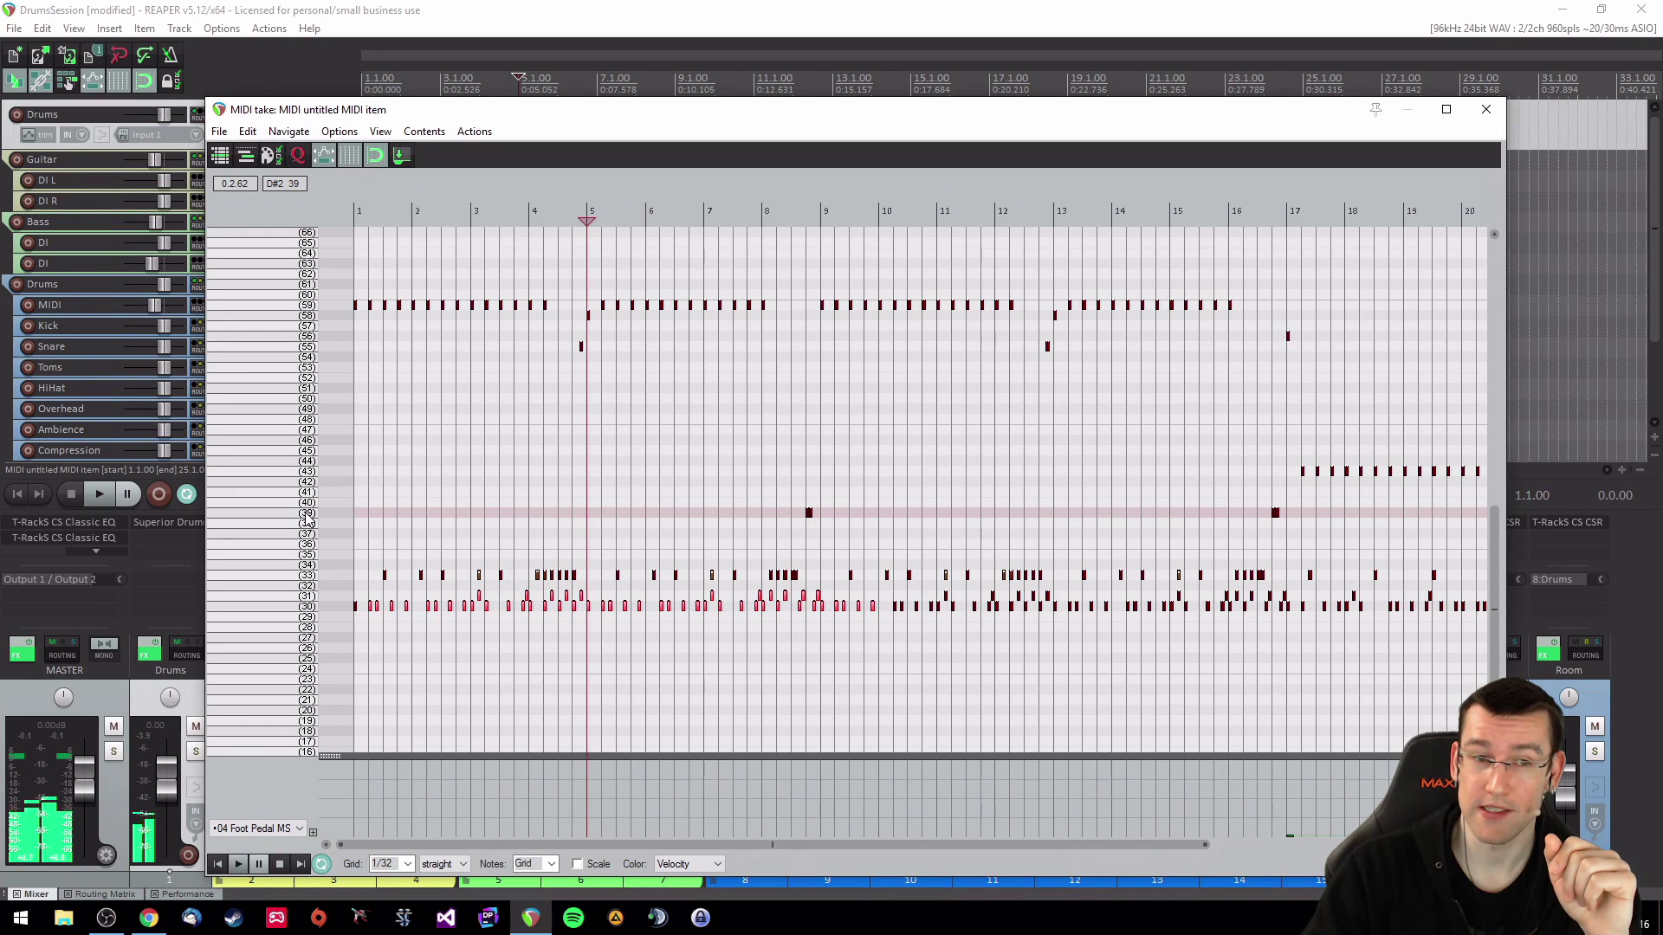
left_click(310, 518)
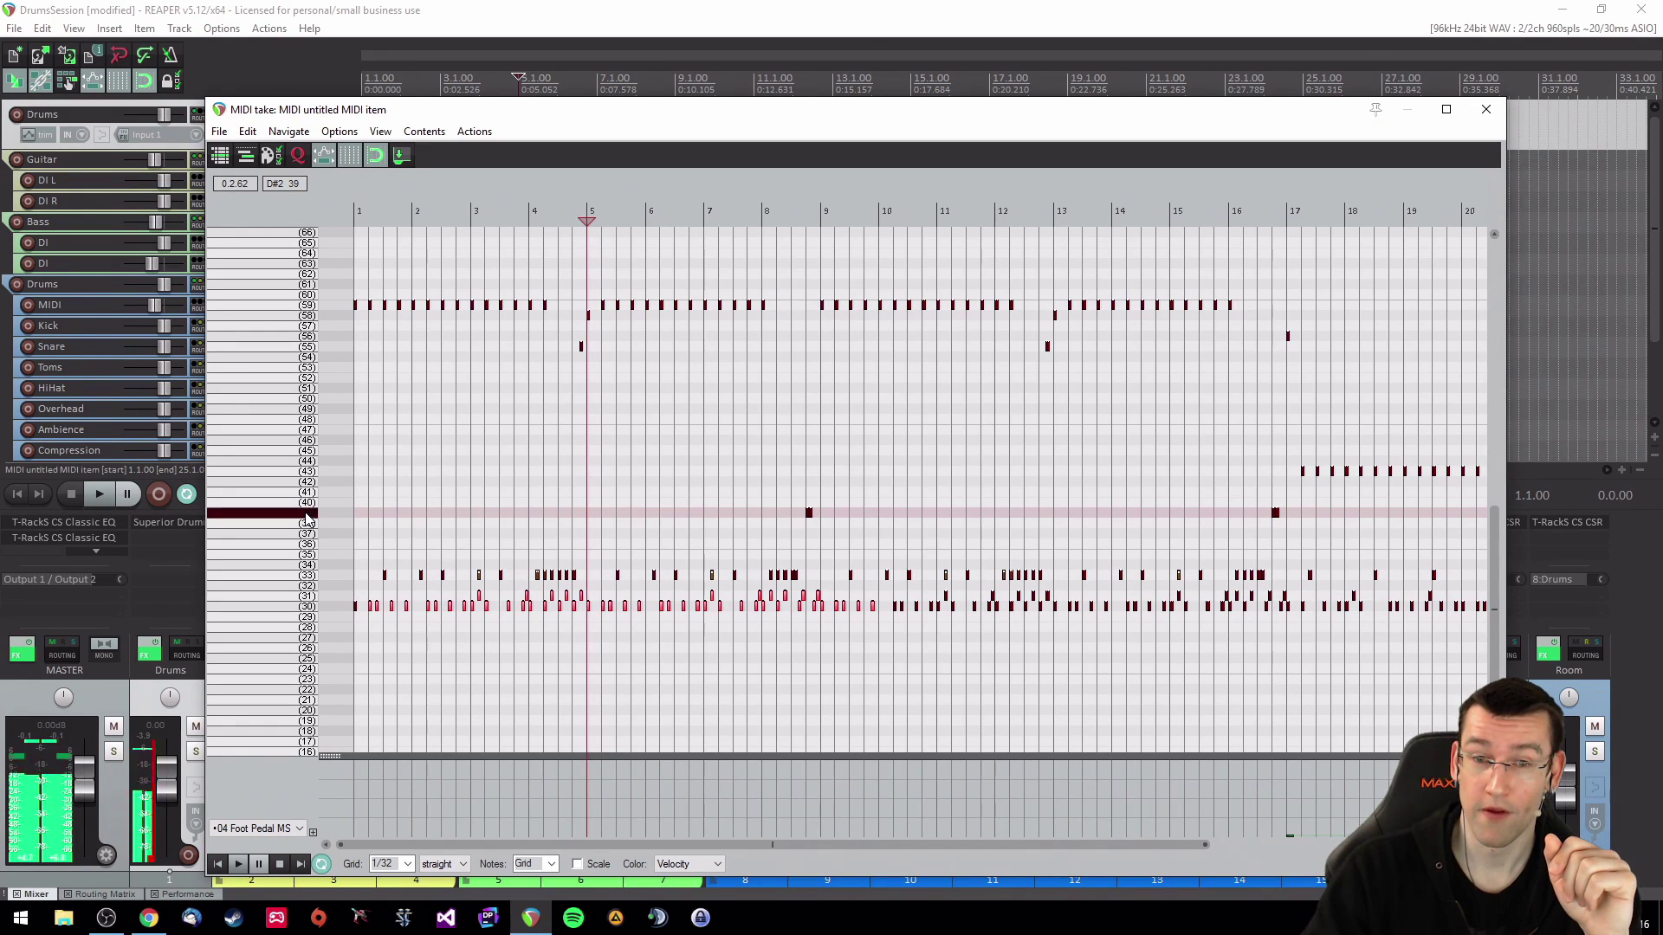
left_click(310, 518)
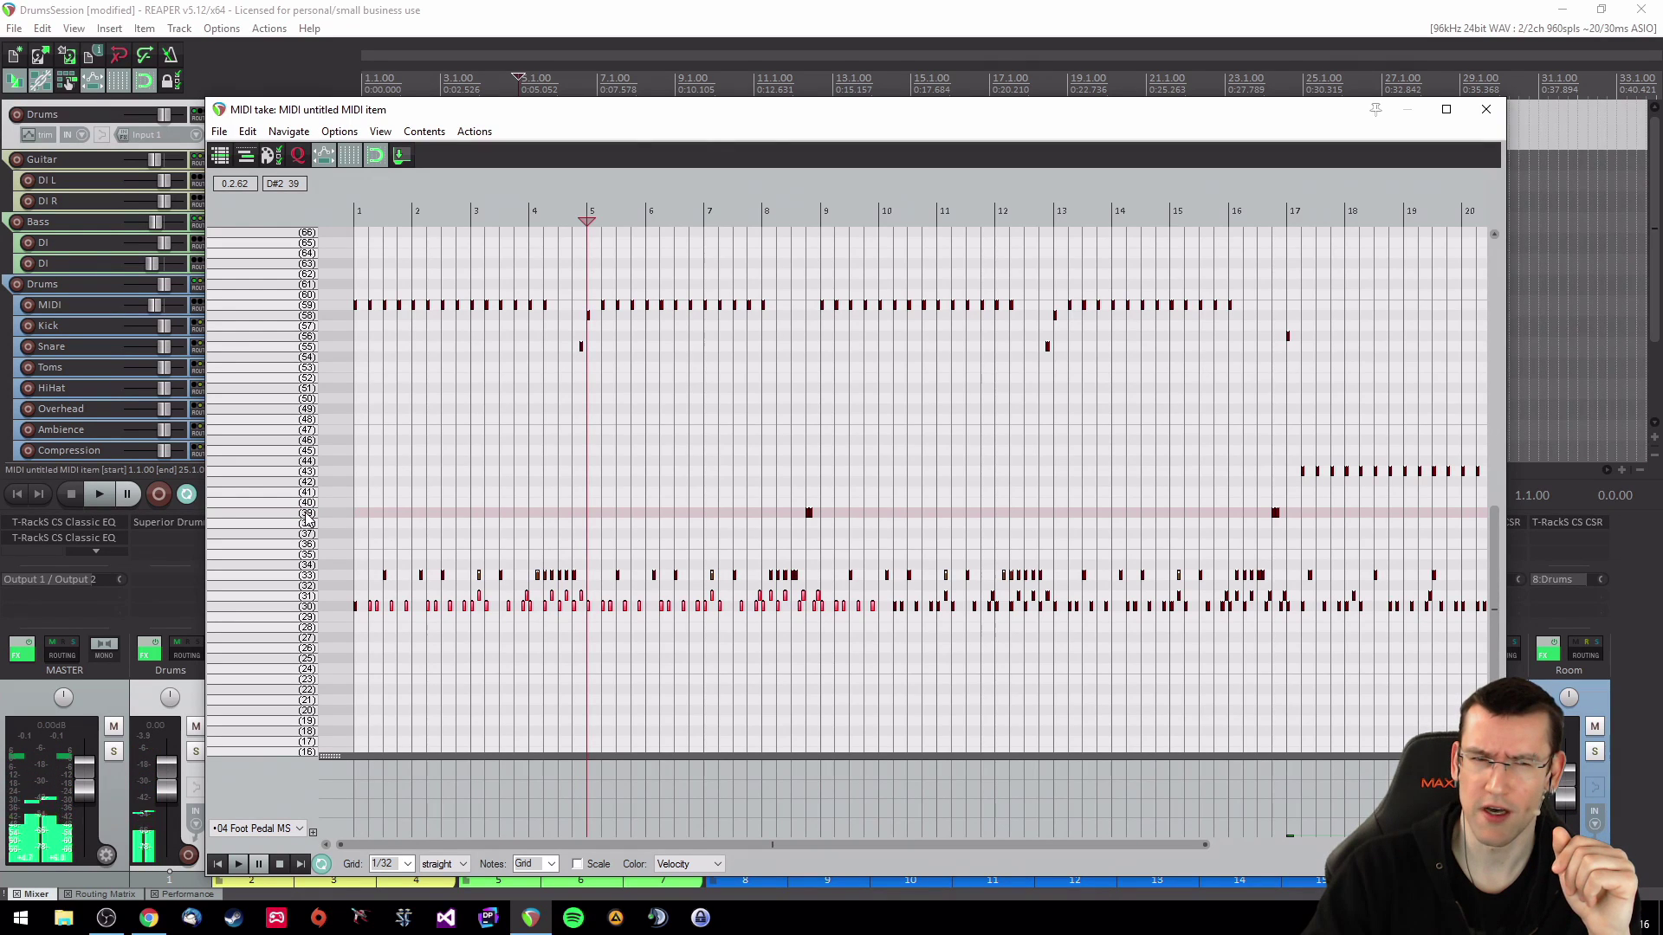
left_click(310, 518)
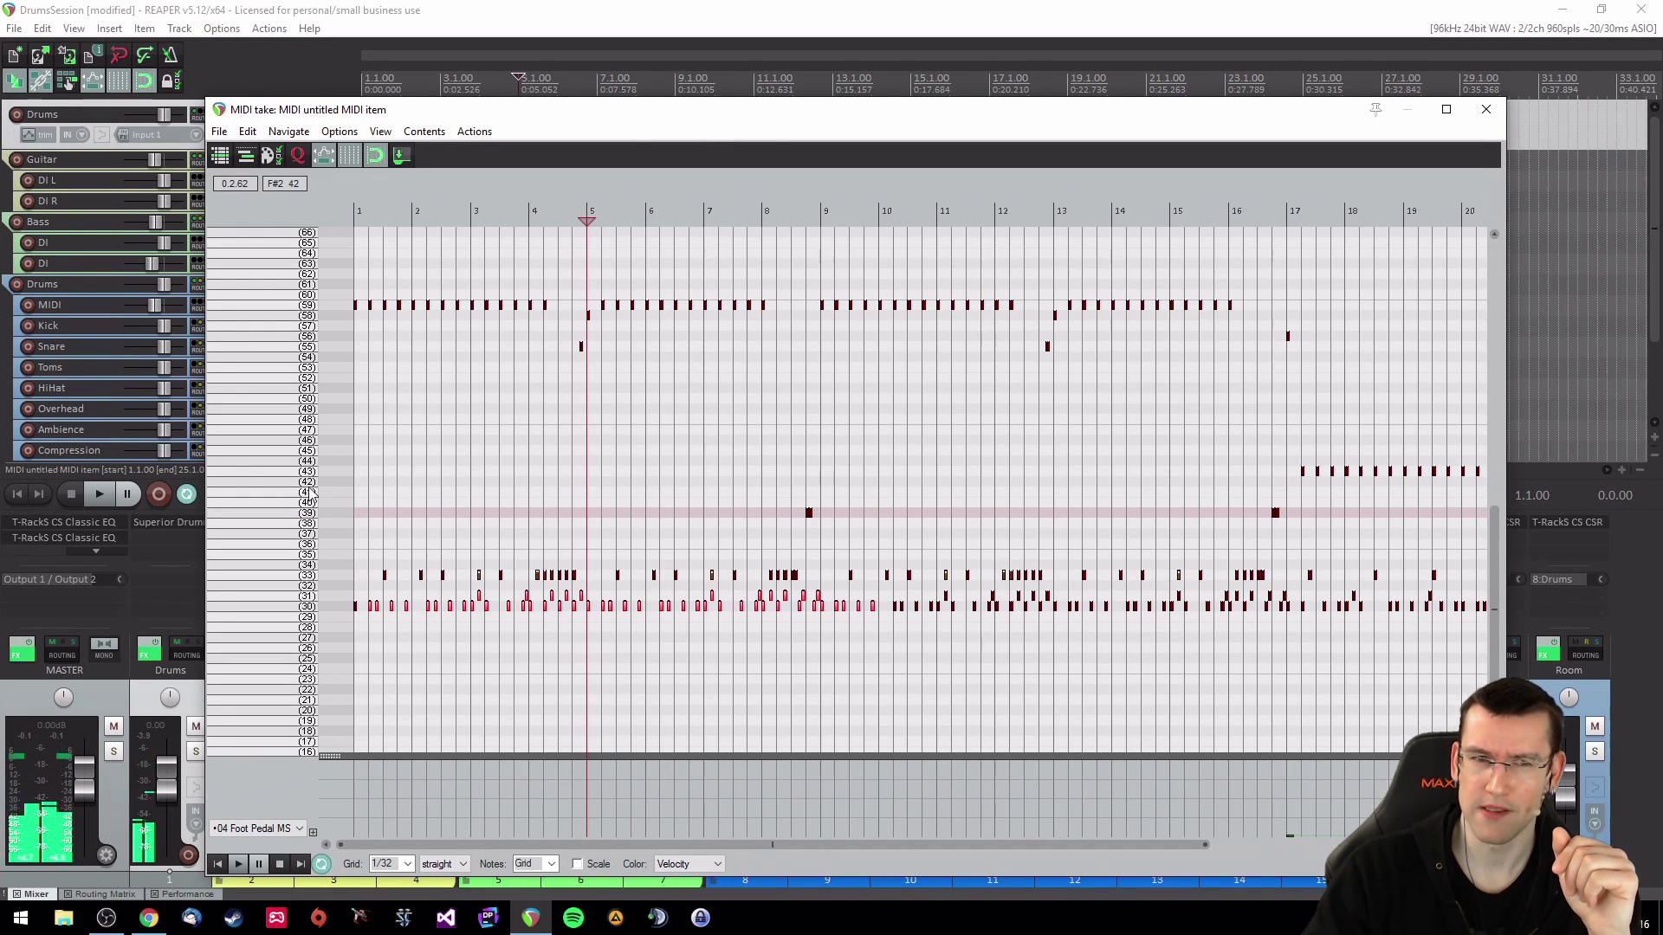
Step: Audition note rows 43, 59, 58 and 55 of the drum pattern
left_click(311, 472)
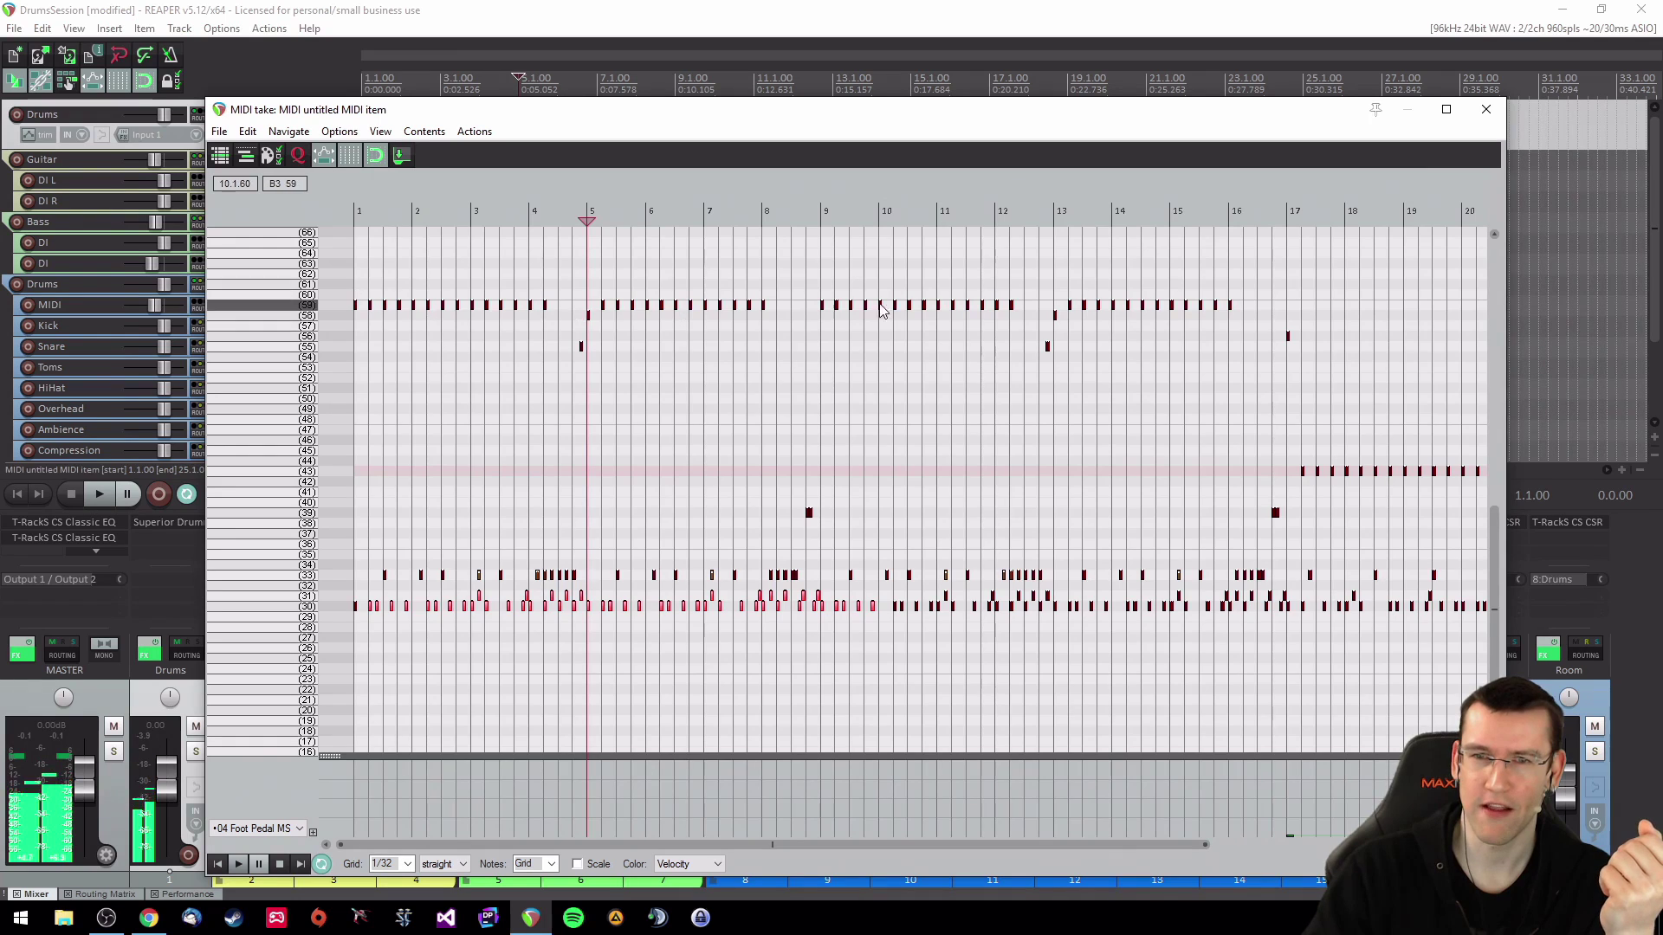
left_click(310, 308)
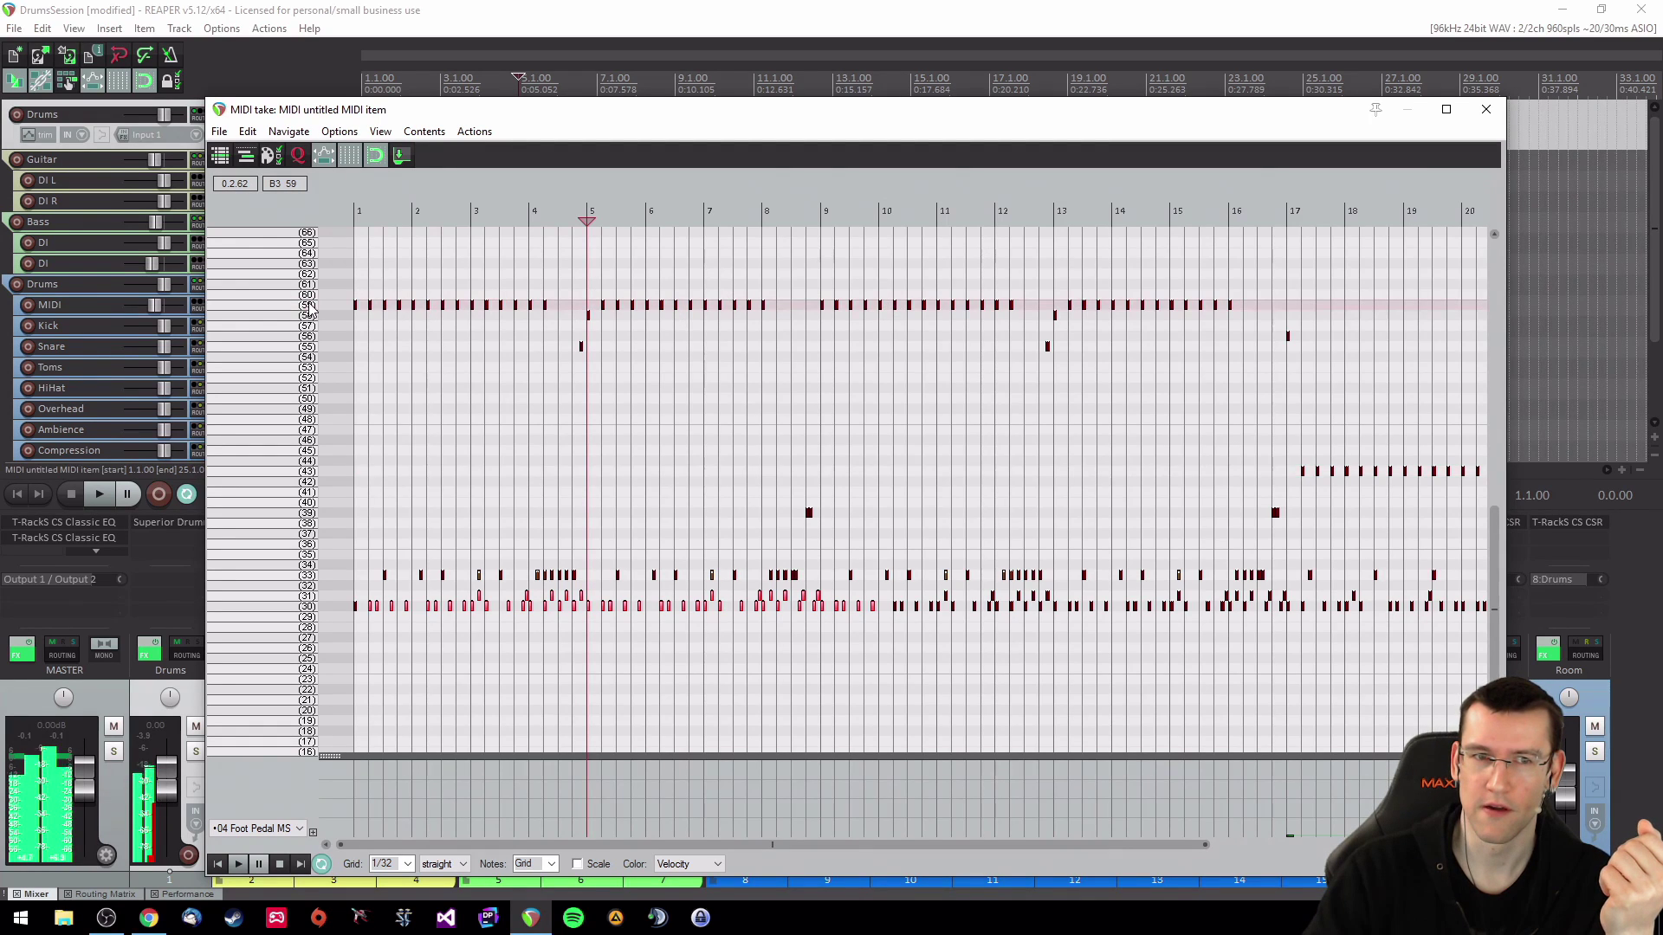
left_click(311, 350)
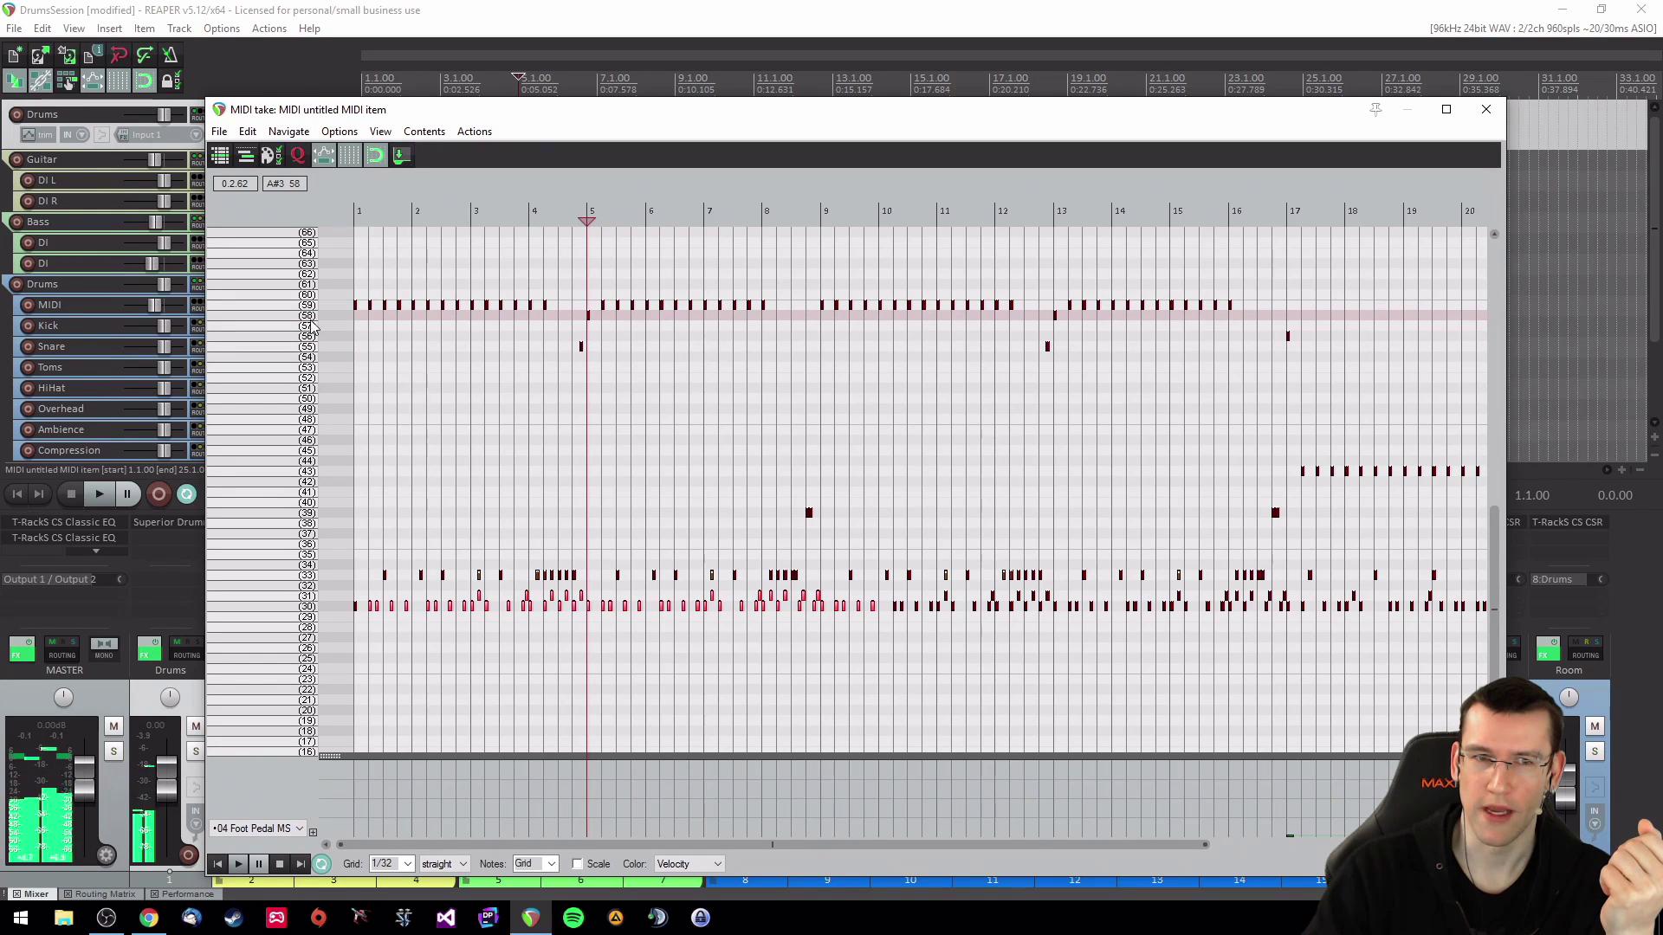
left_click(308, 318)
left_click(309, 318)
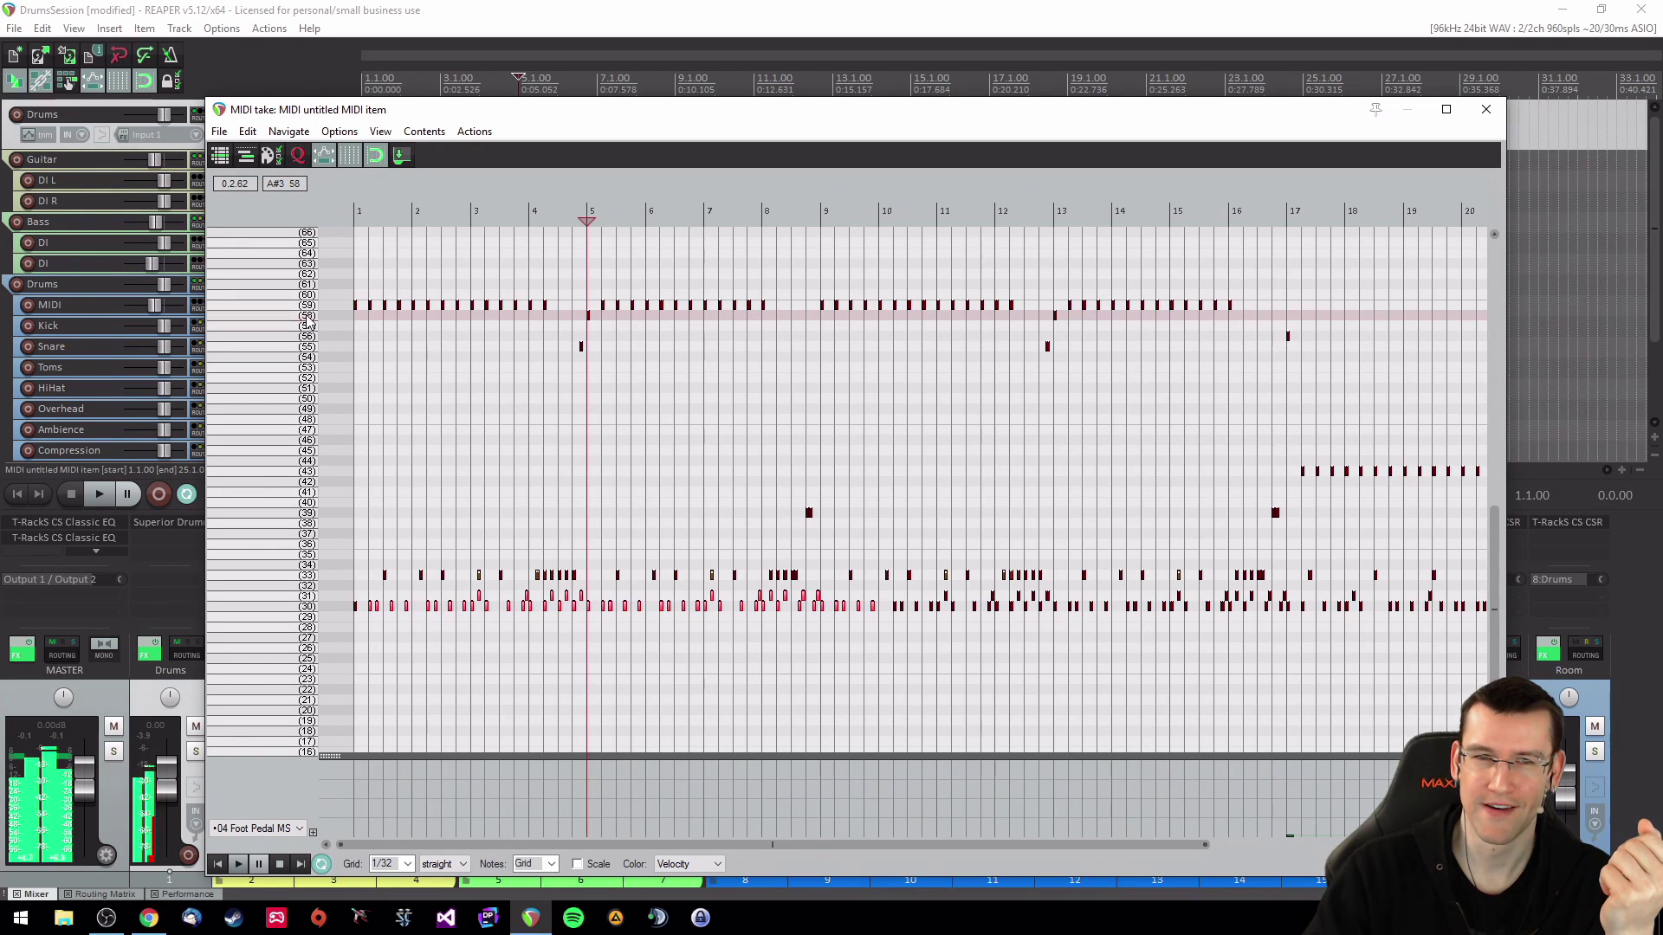
left_click(309, 317)
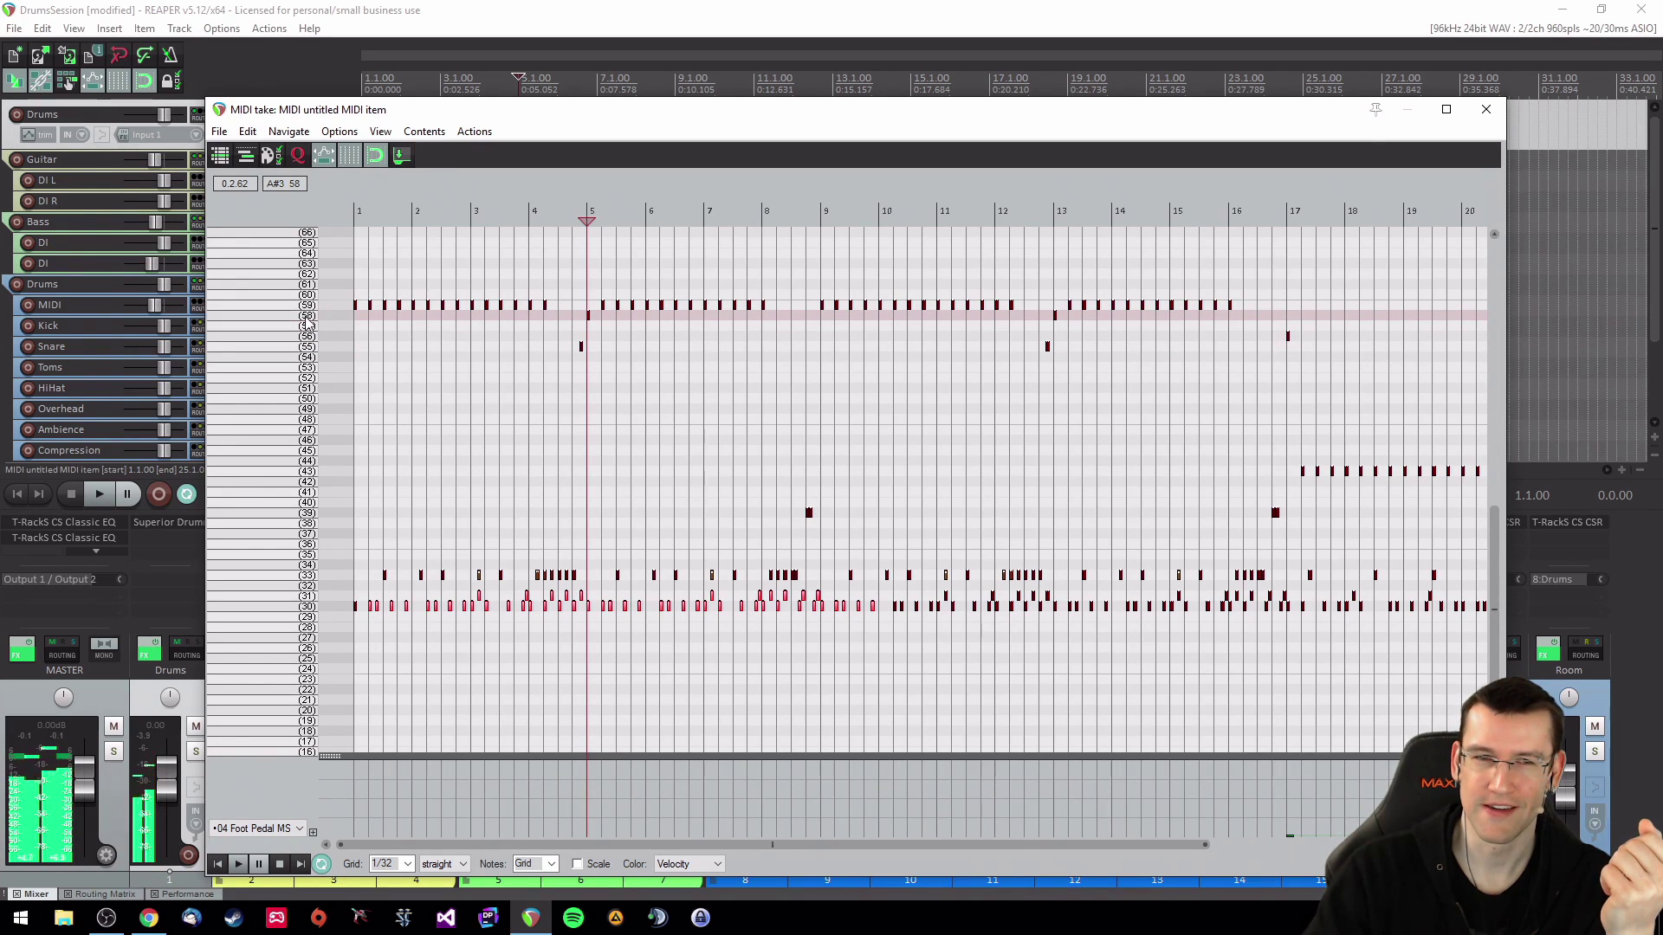
left_click(308, 350)
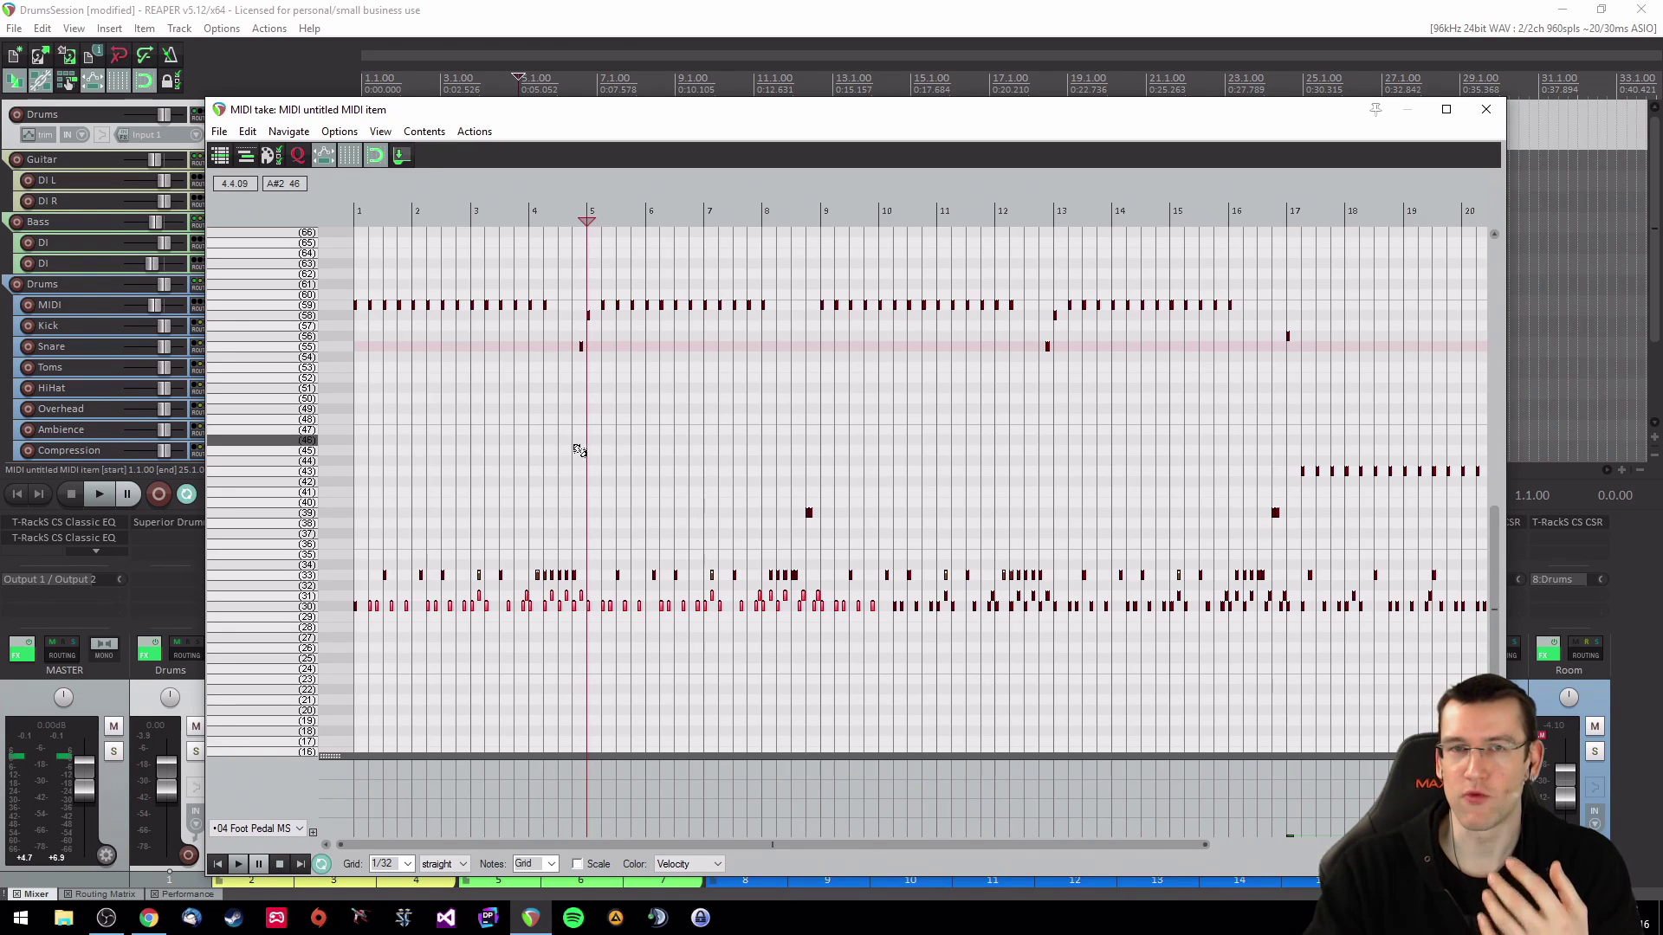
Step: Select the notes on all rows across roughly bars 1 to 17 and close the MIDI editor
left_click_drag(375, 679, 1334, 260)
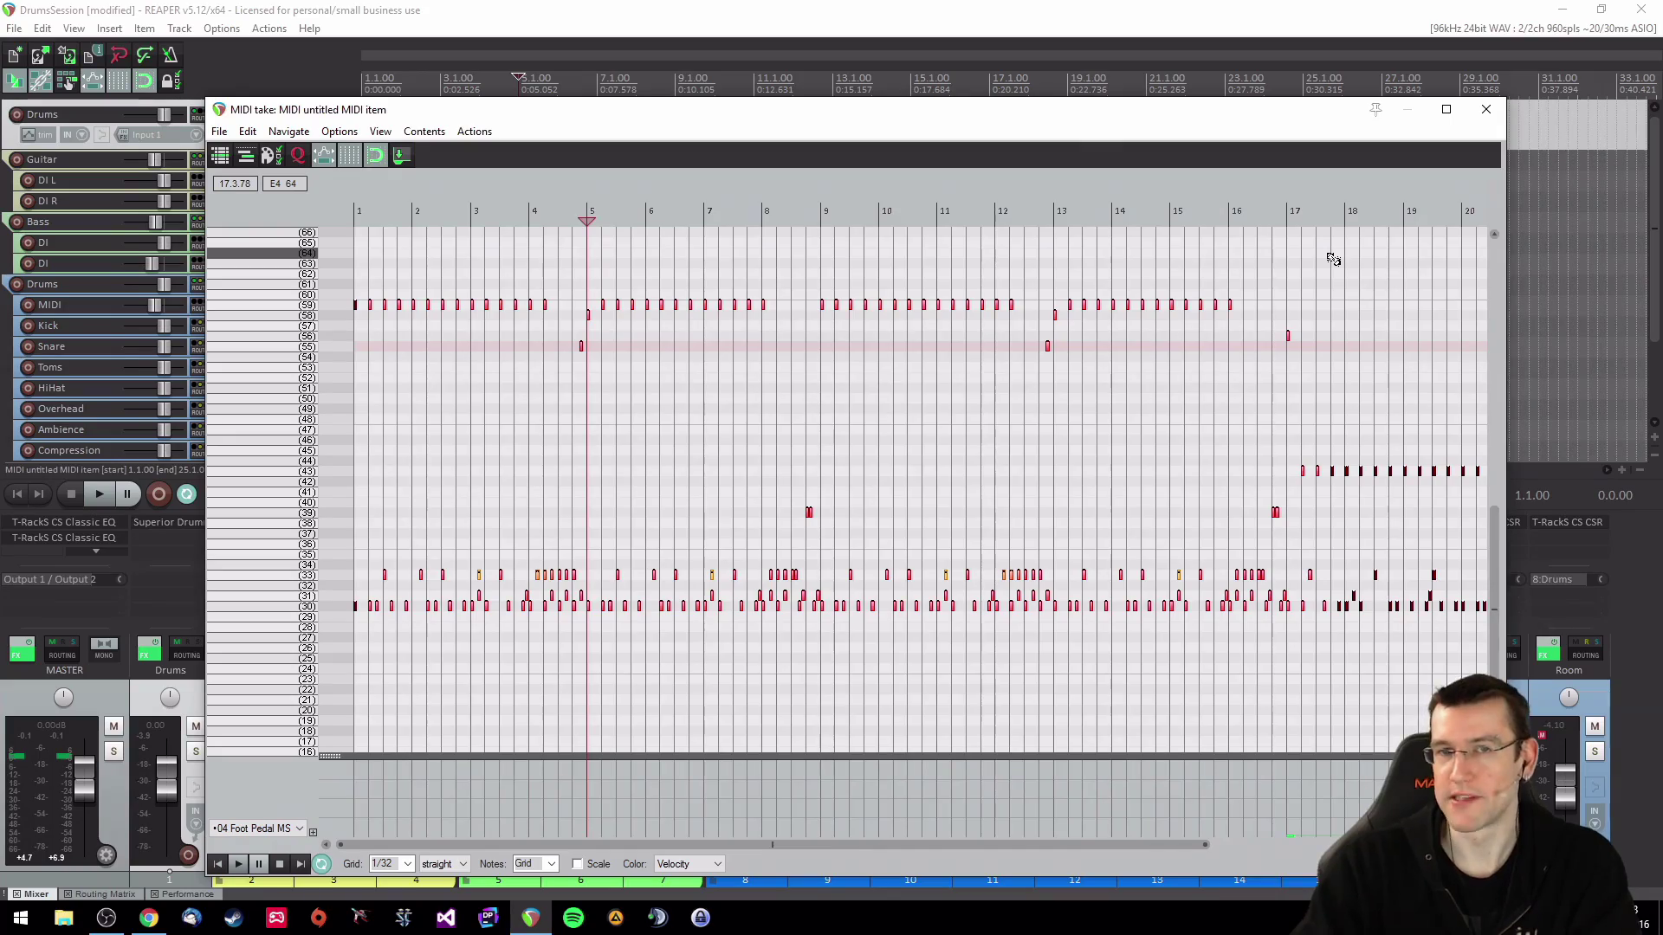
left_click(1486, 109)
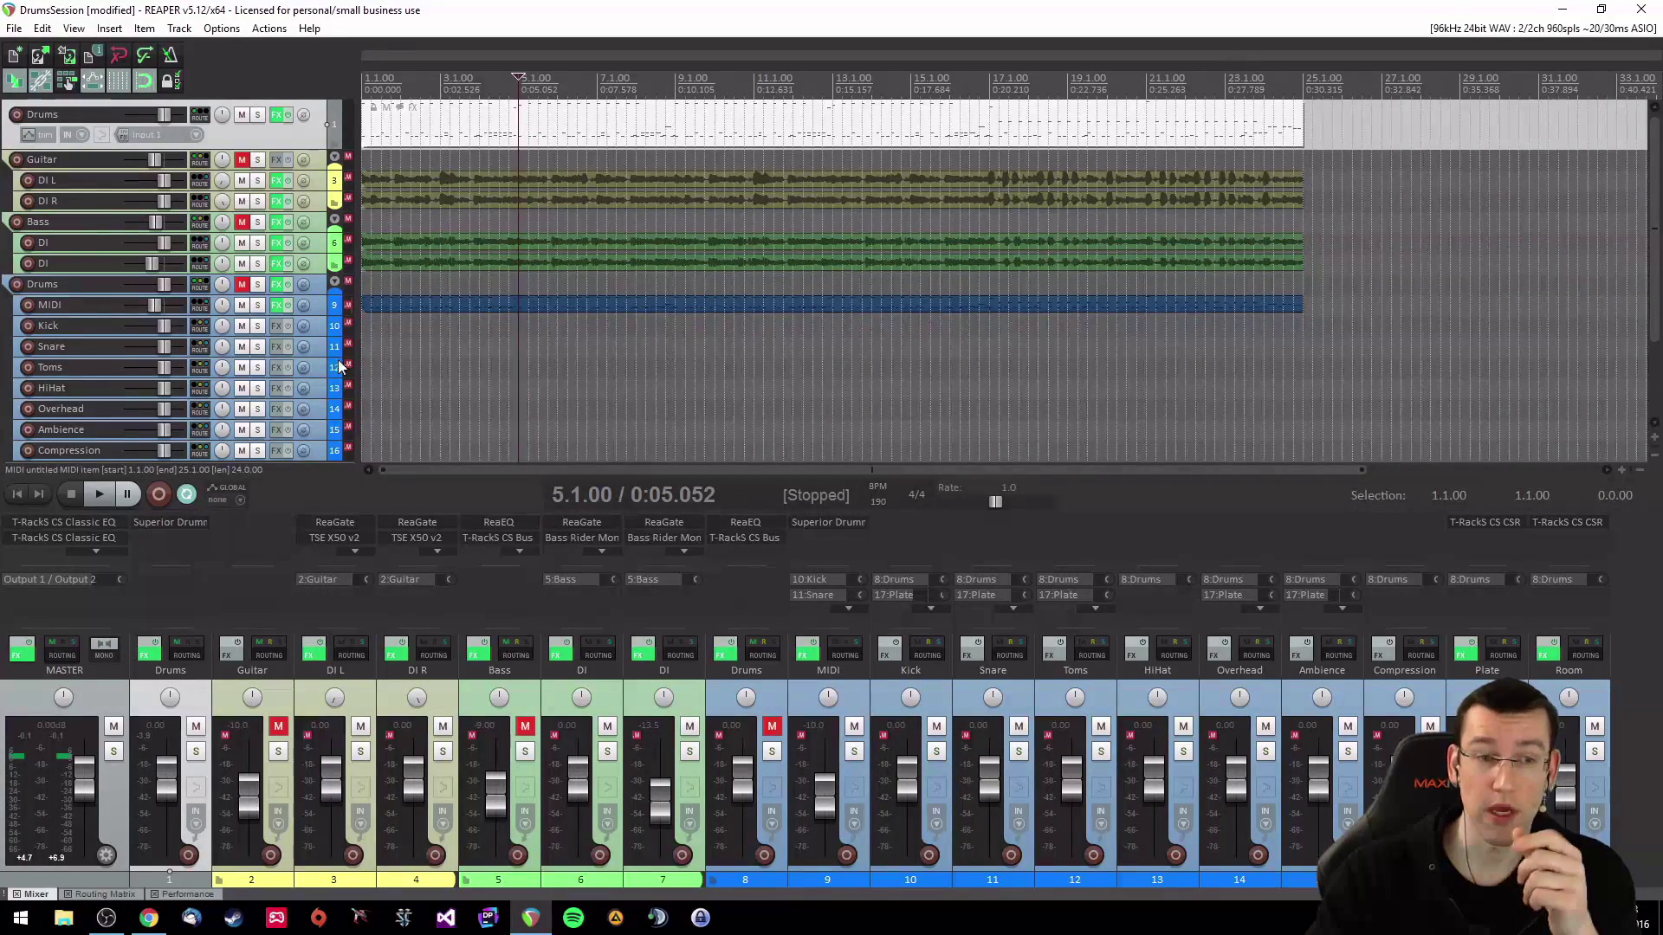
Step: Open Superior Drummer 2 on the new Drums track and load The Metal Foundry library
left_click(168, 526)
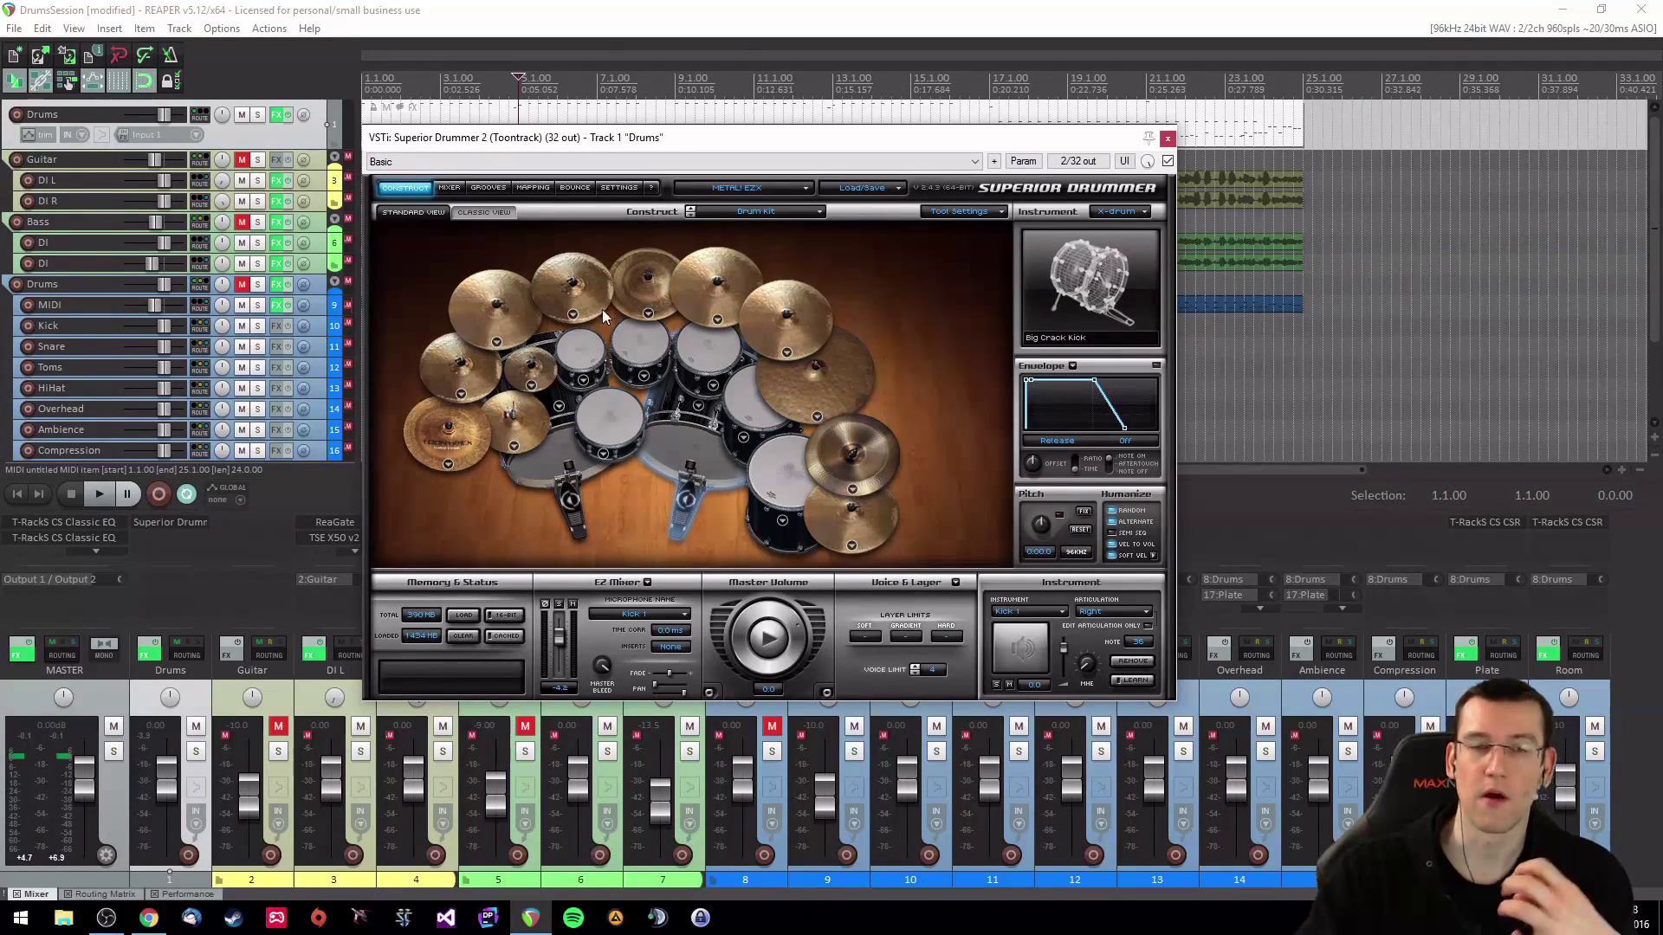
left_click(773, 188)
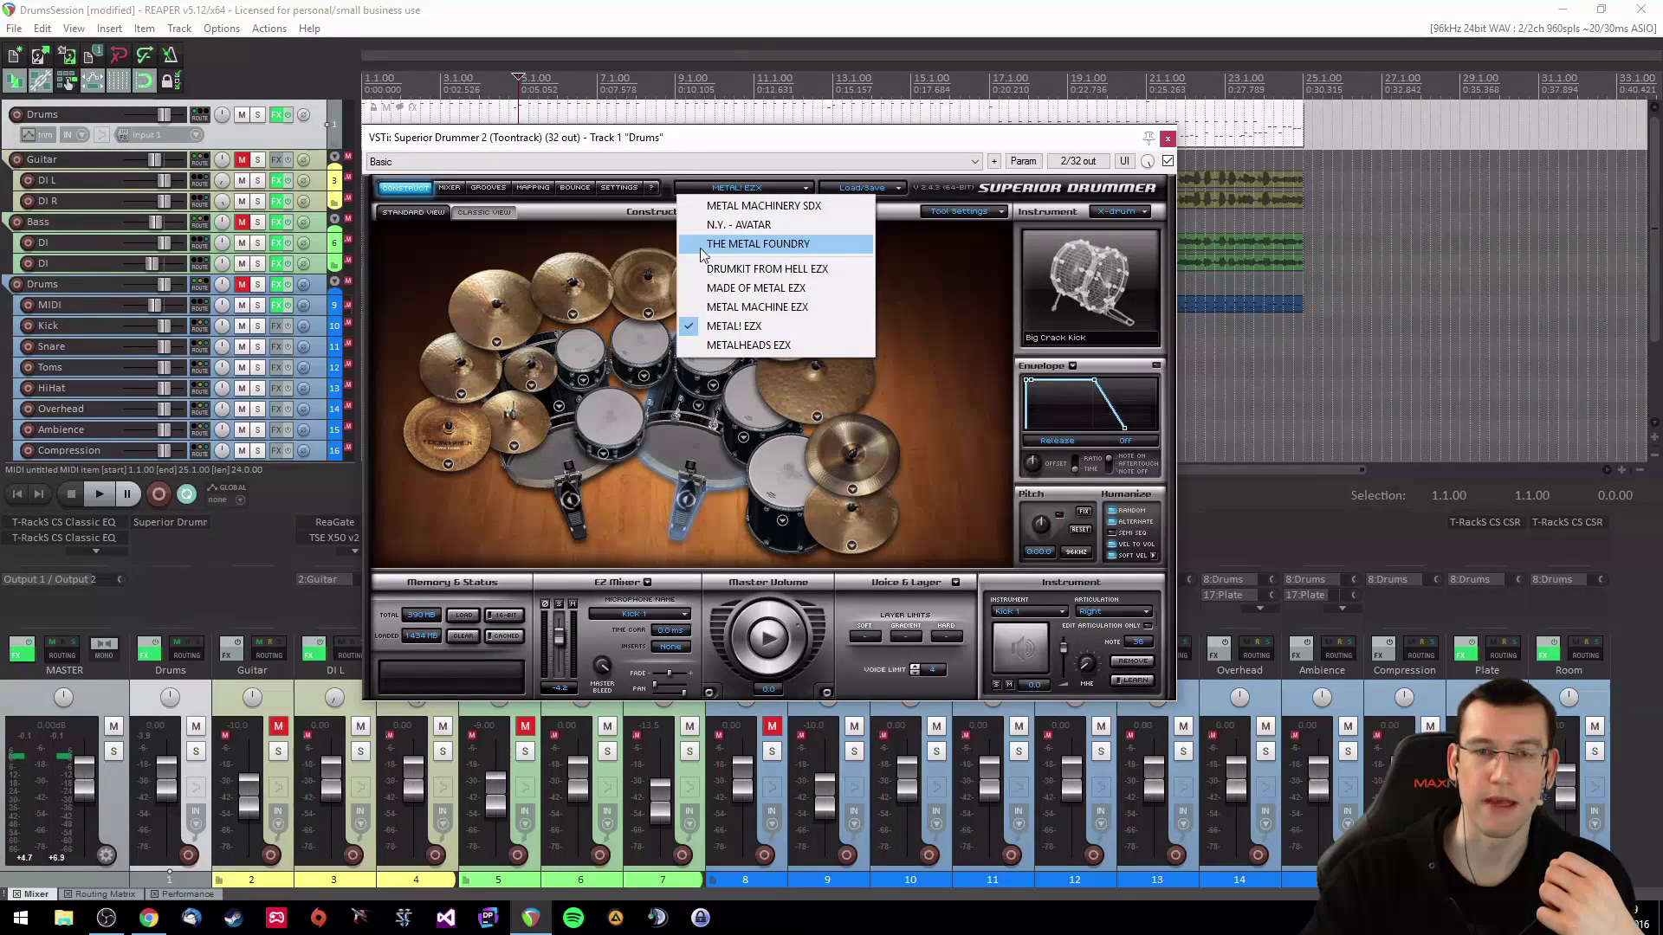
left_click(767, 244)
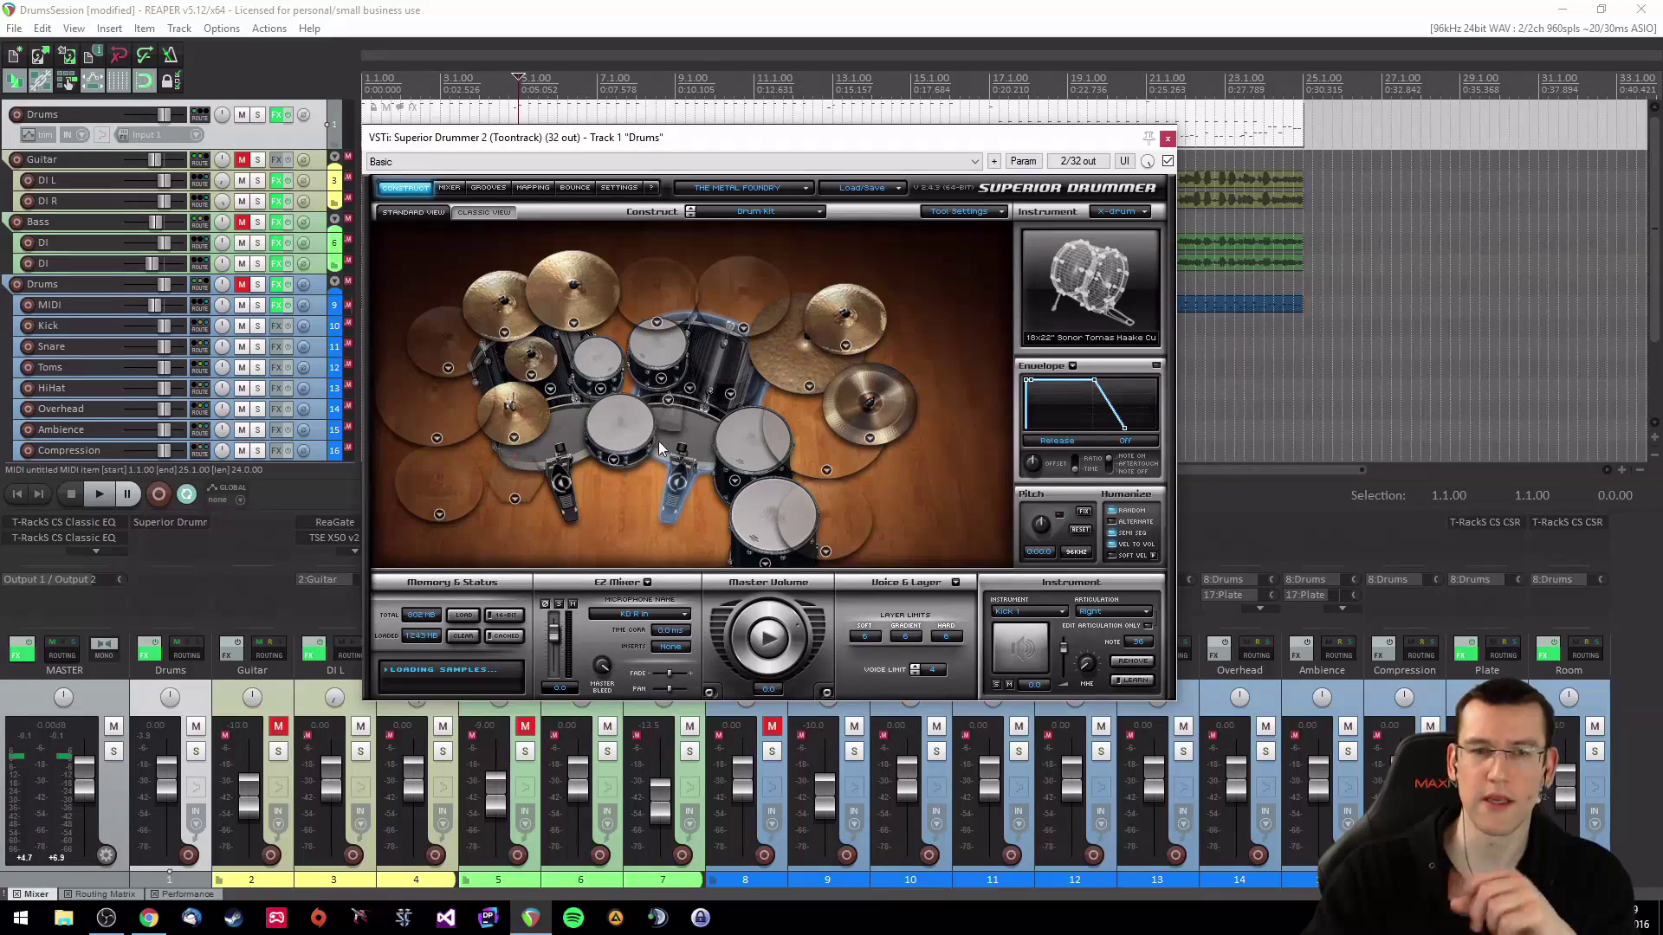
Step: Remove Kick 2, the hats and the small cymbal just behind the hats from the kit
right_click(539, 407)
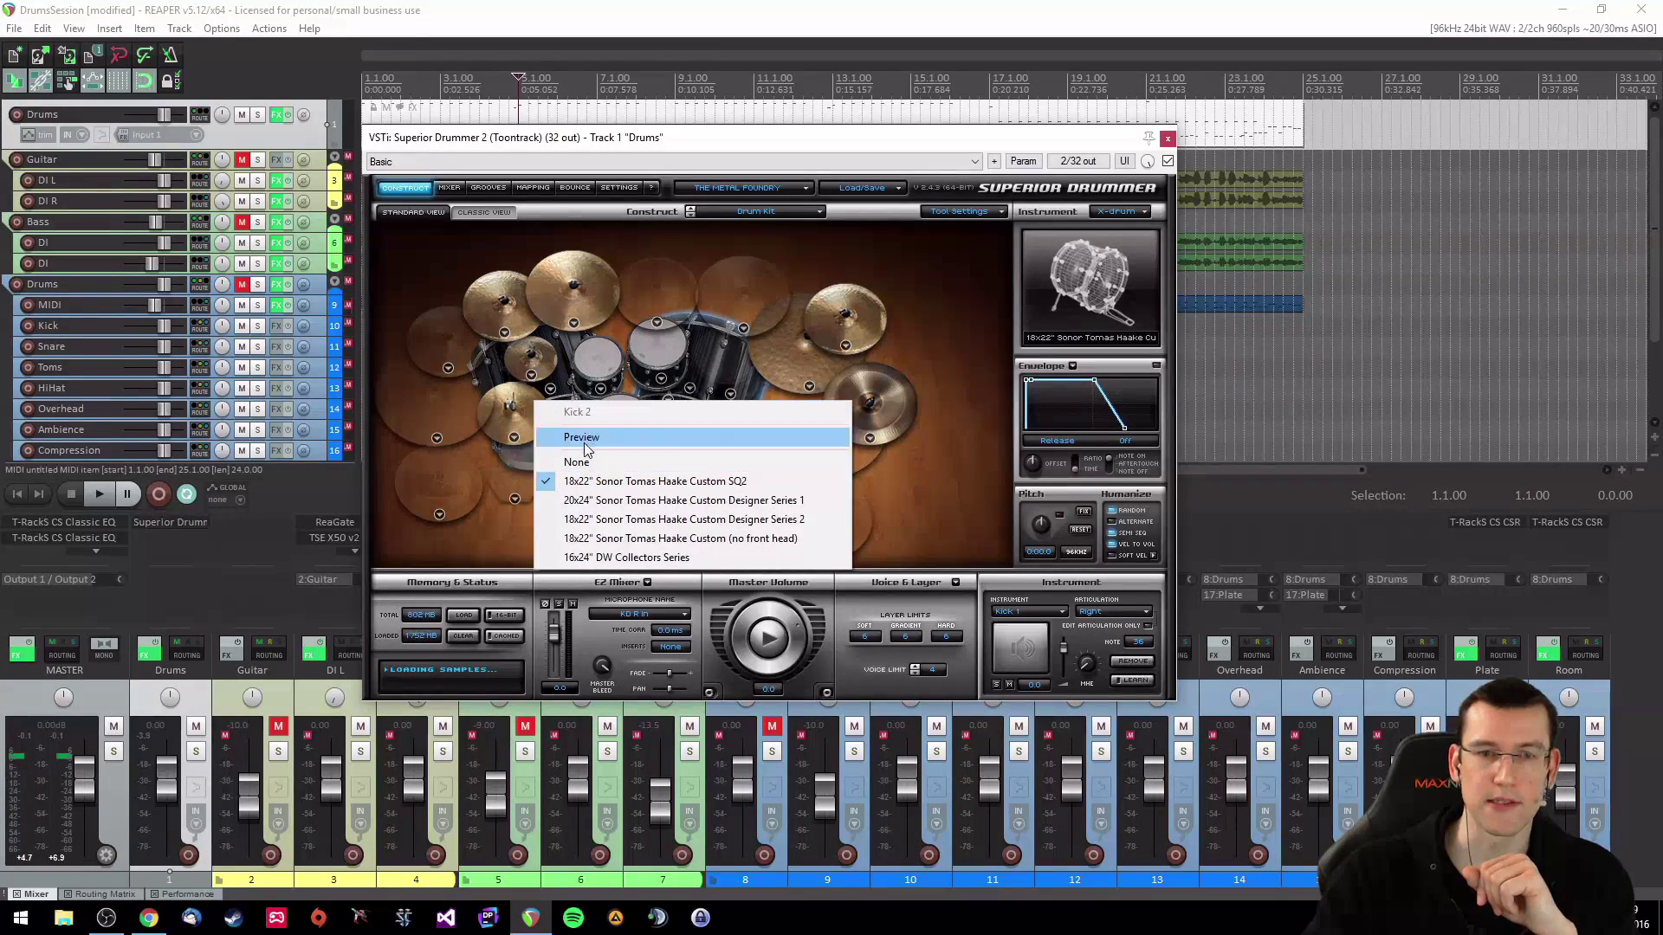
left_click(580, 461)
left_click(514, 440)
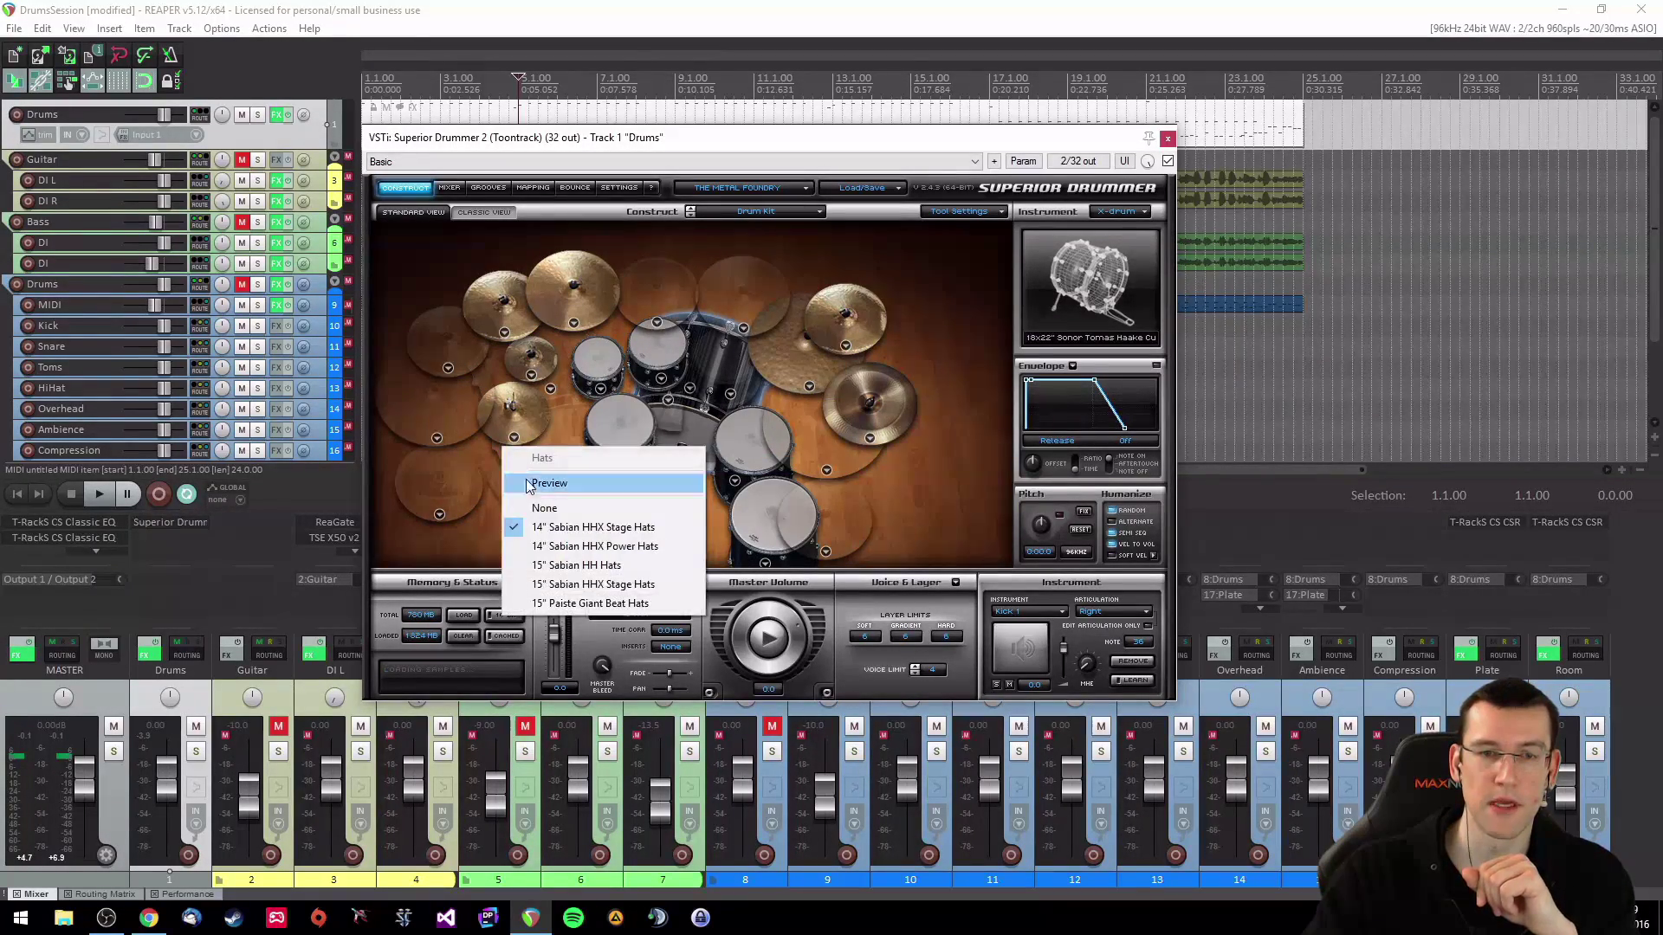
left_click(539, 508)
left_click(530, 376)
left_click(558, 447)
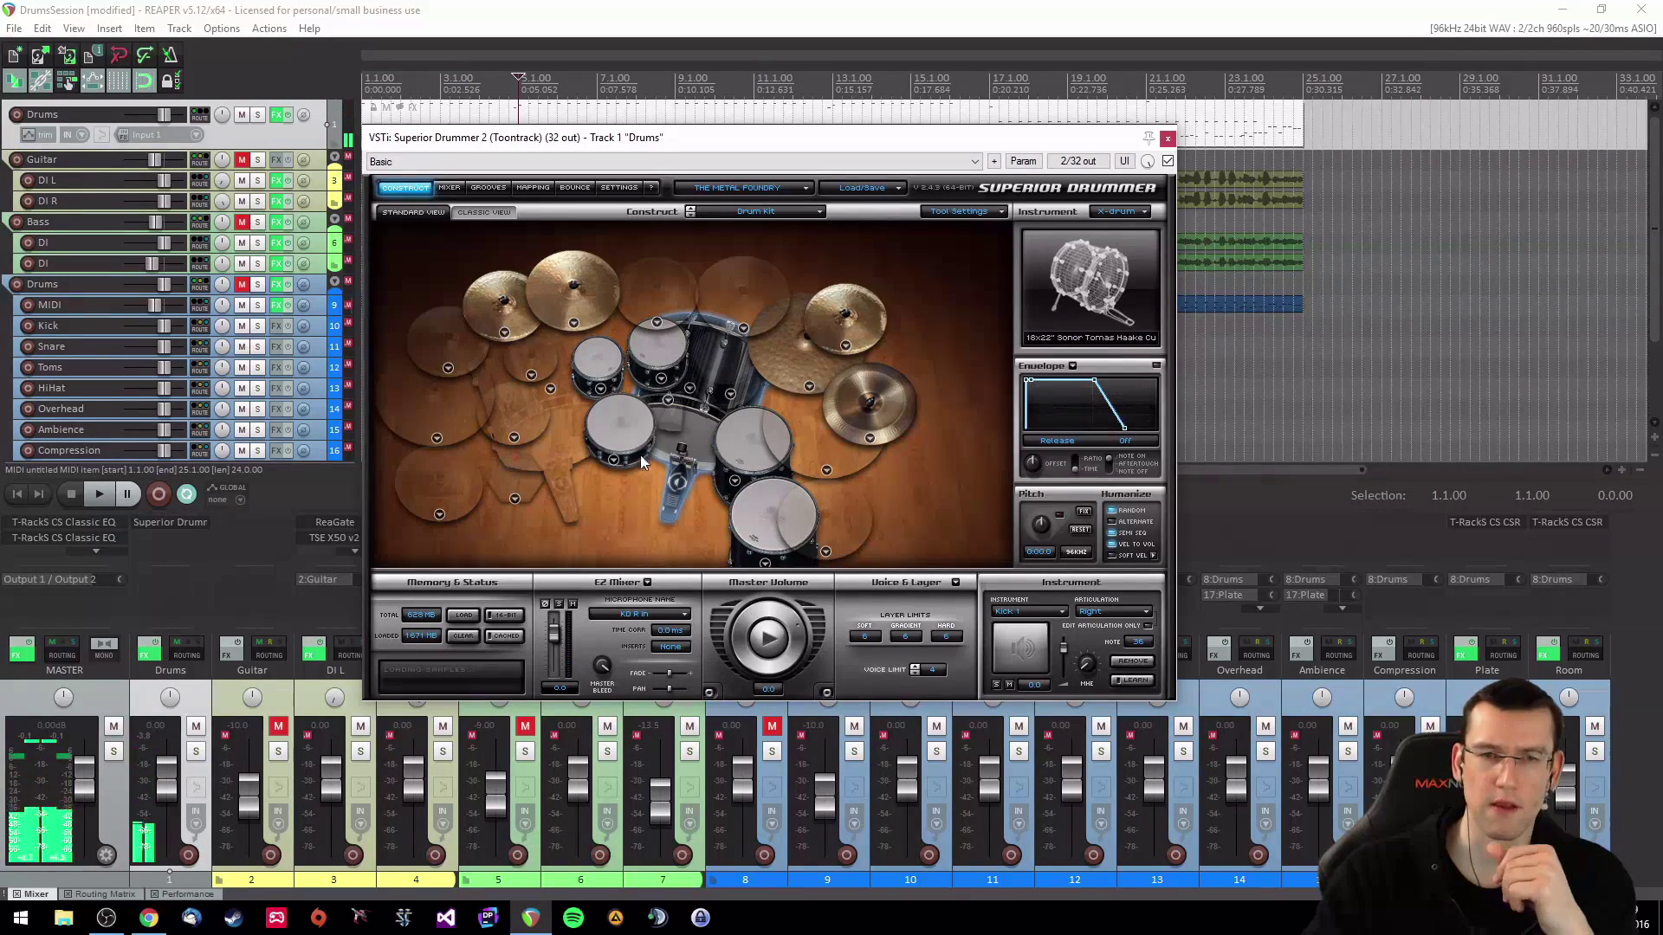
Step: Remove Racktom 1 and set Racktom 3 to 10x12" Sonor Tomas Haake Custom SQ2
left_click(601, 390)
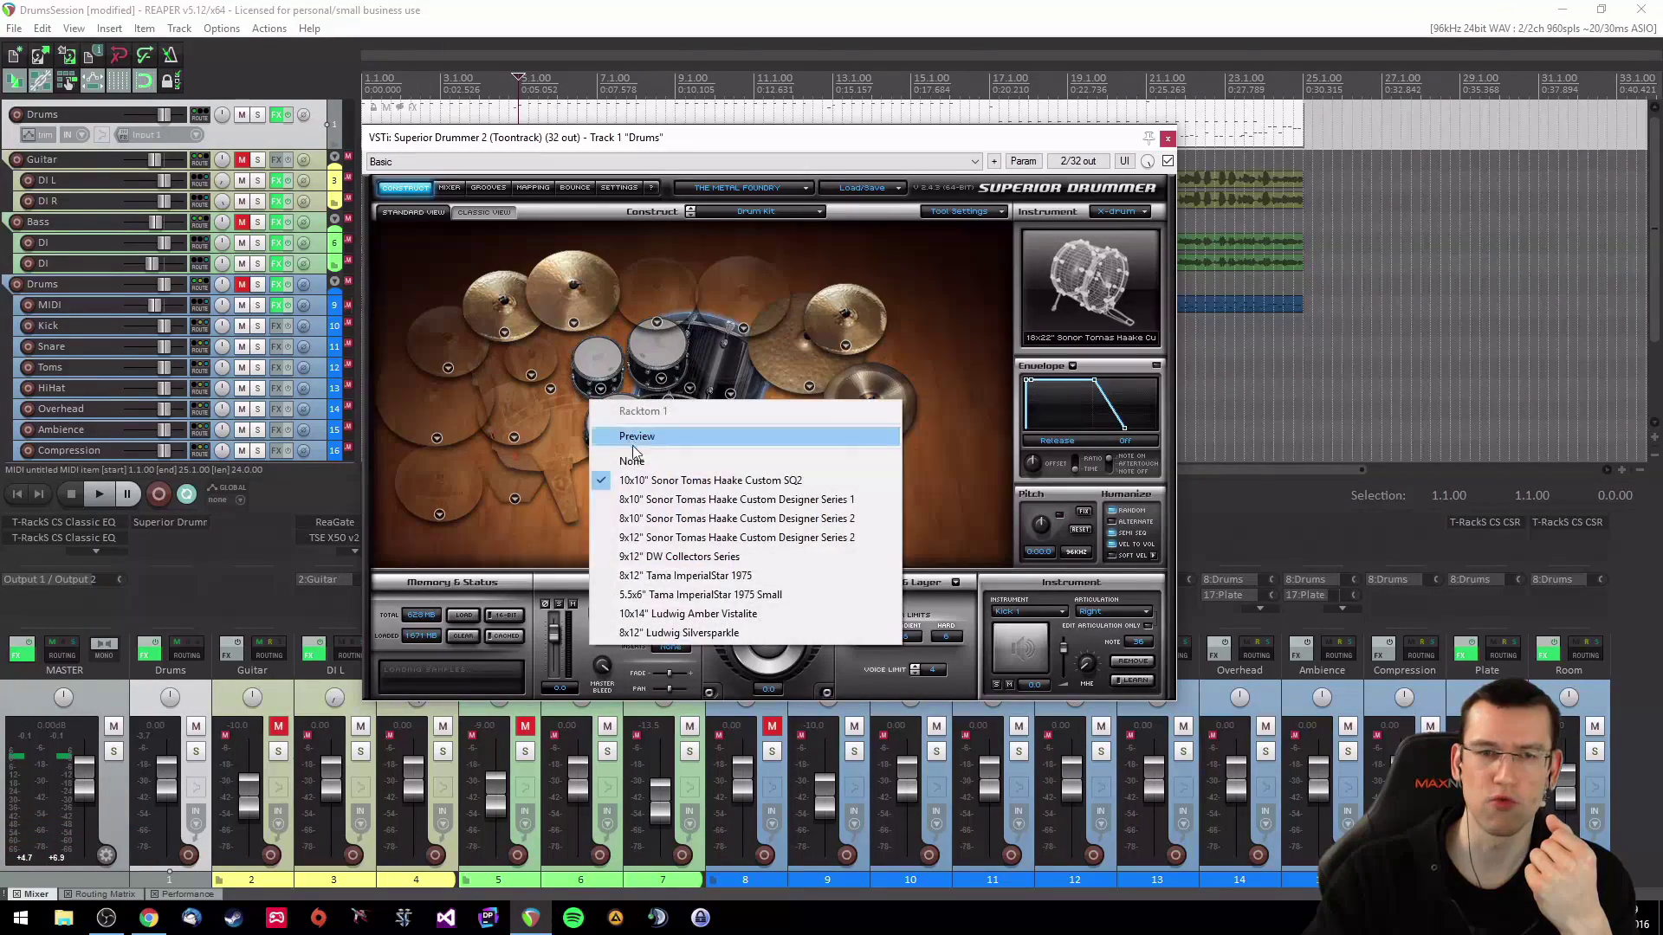
left_click(622, 432)
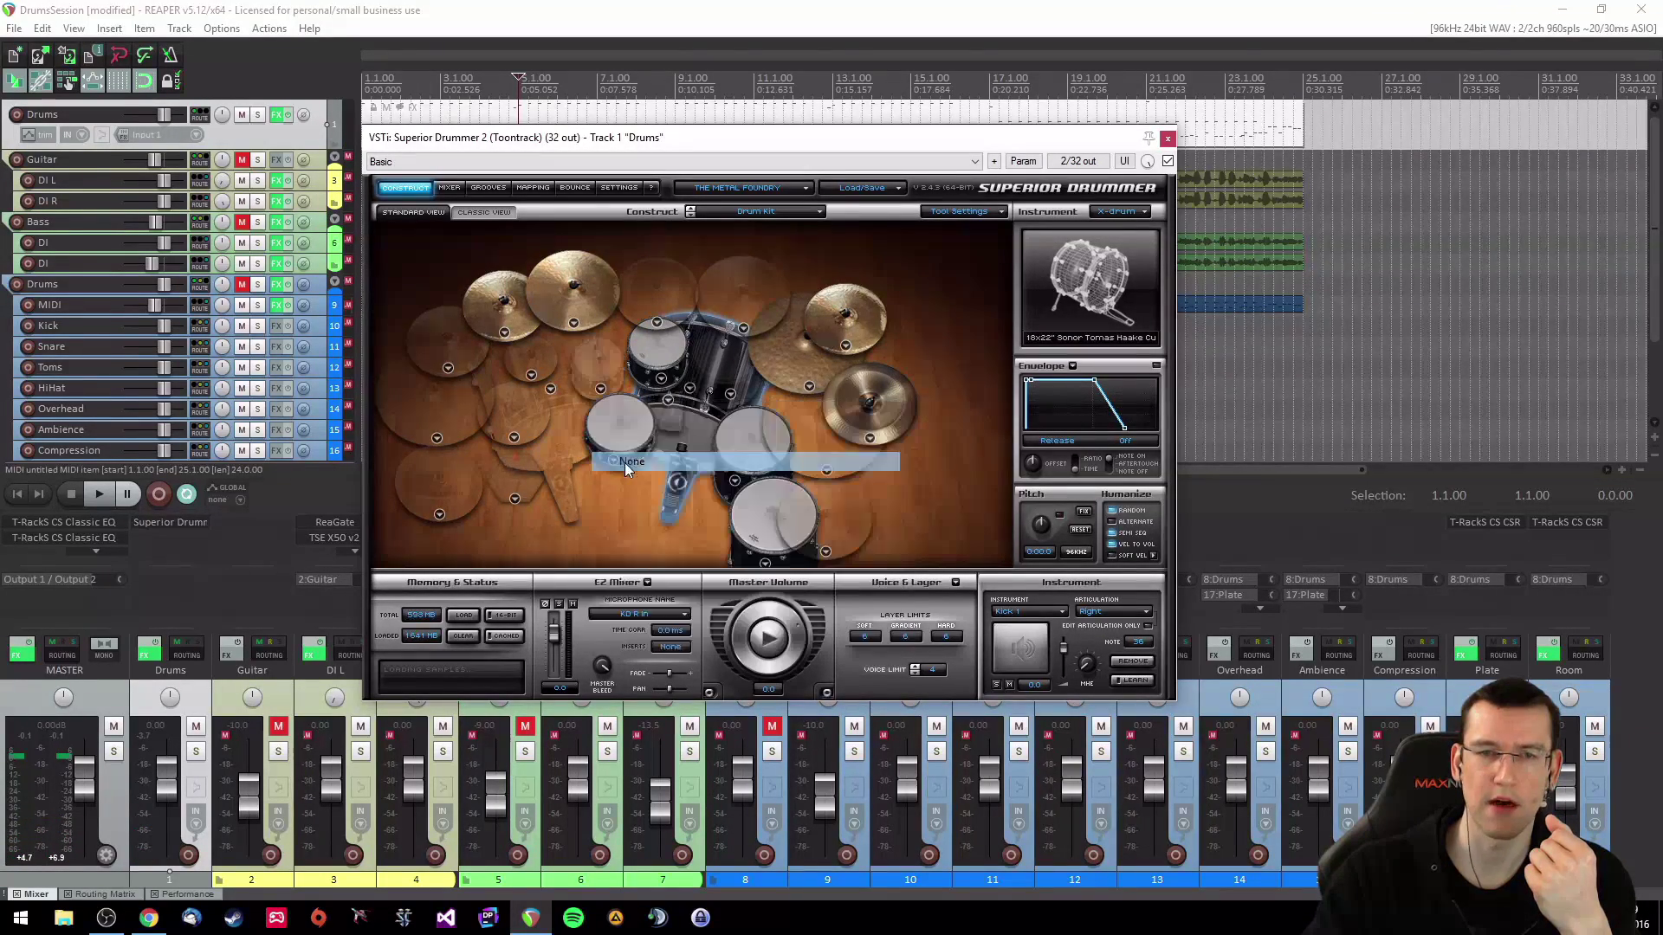
left_click(730, 396)
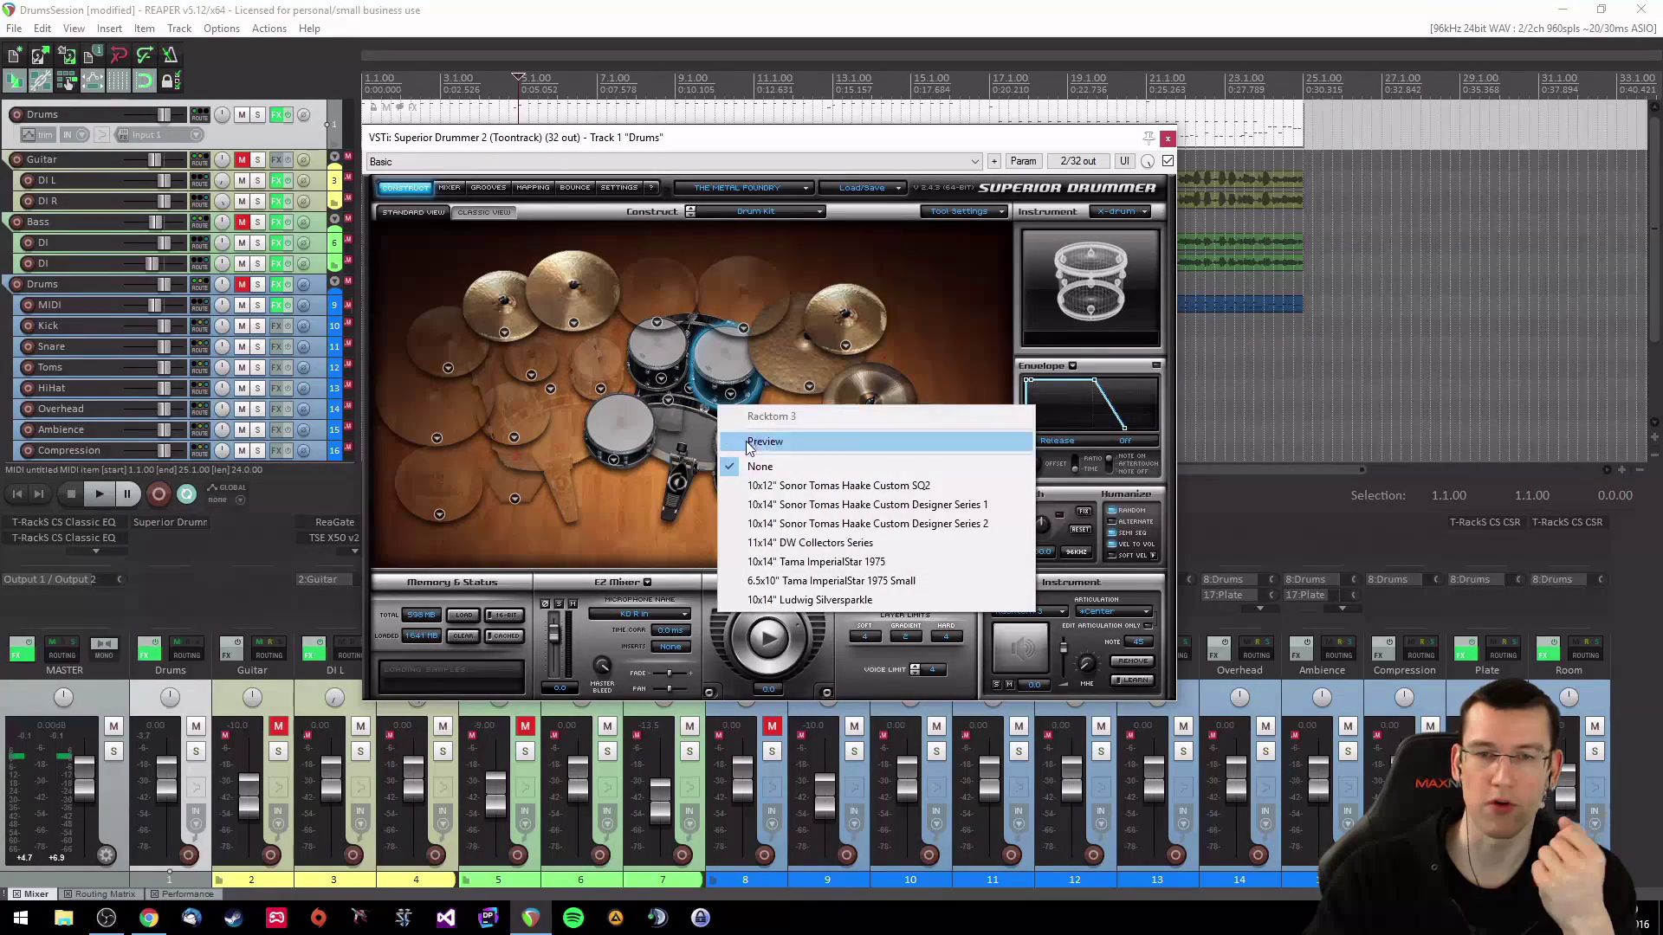
left_click(763, 492)
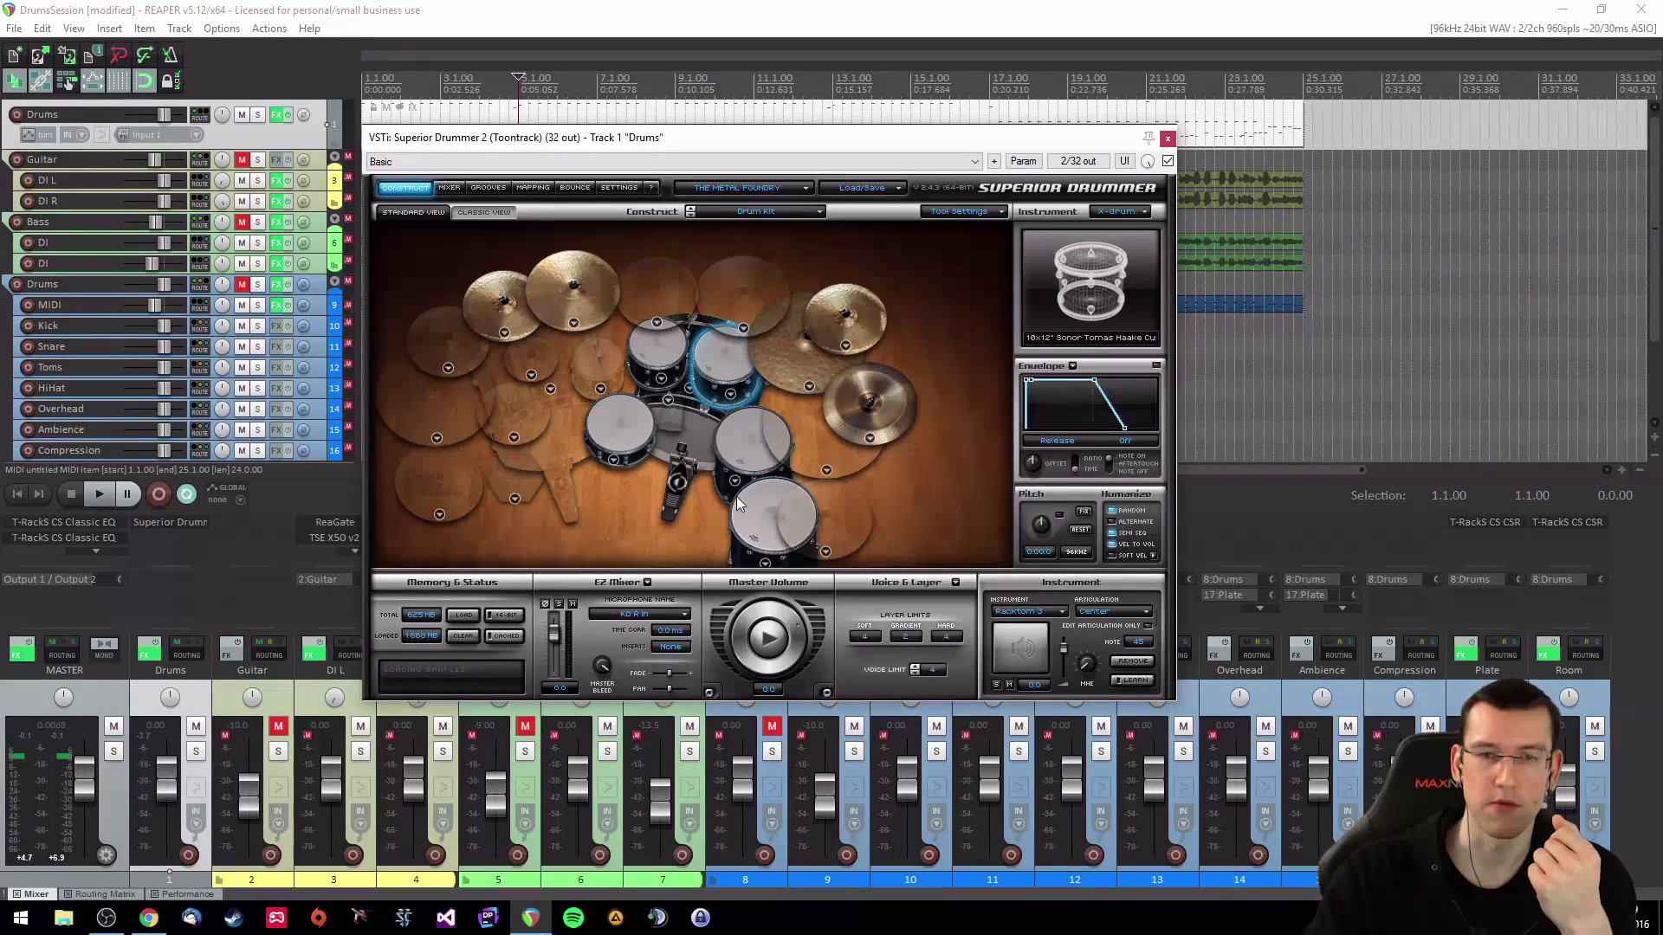
Step: Remove Floortom 2, the China 2 cymbal and the large cymbal beside Racktom 3 from the kit
left_click(765, 565)
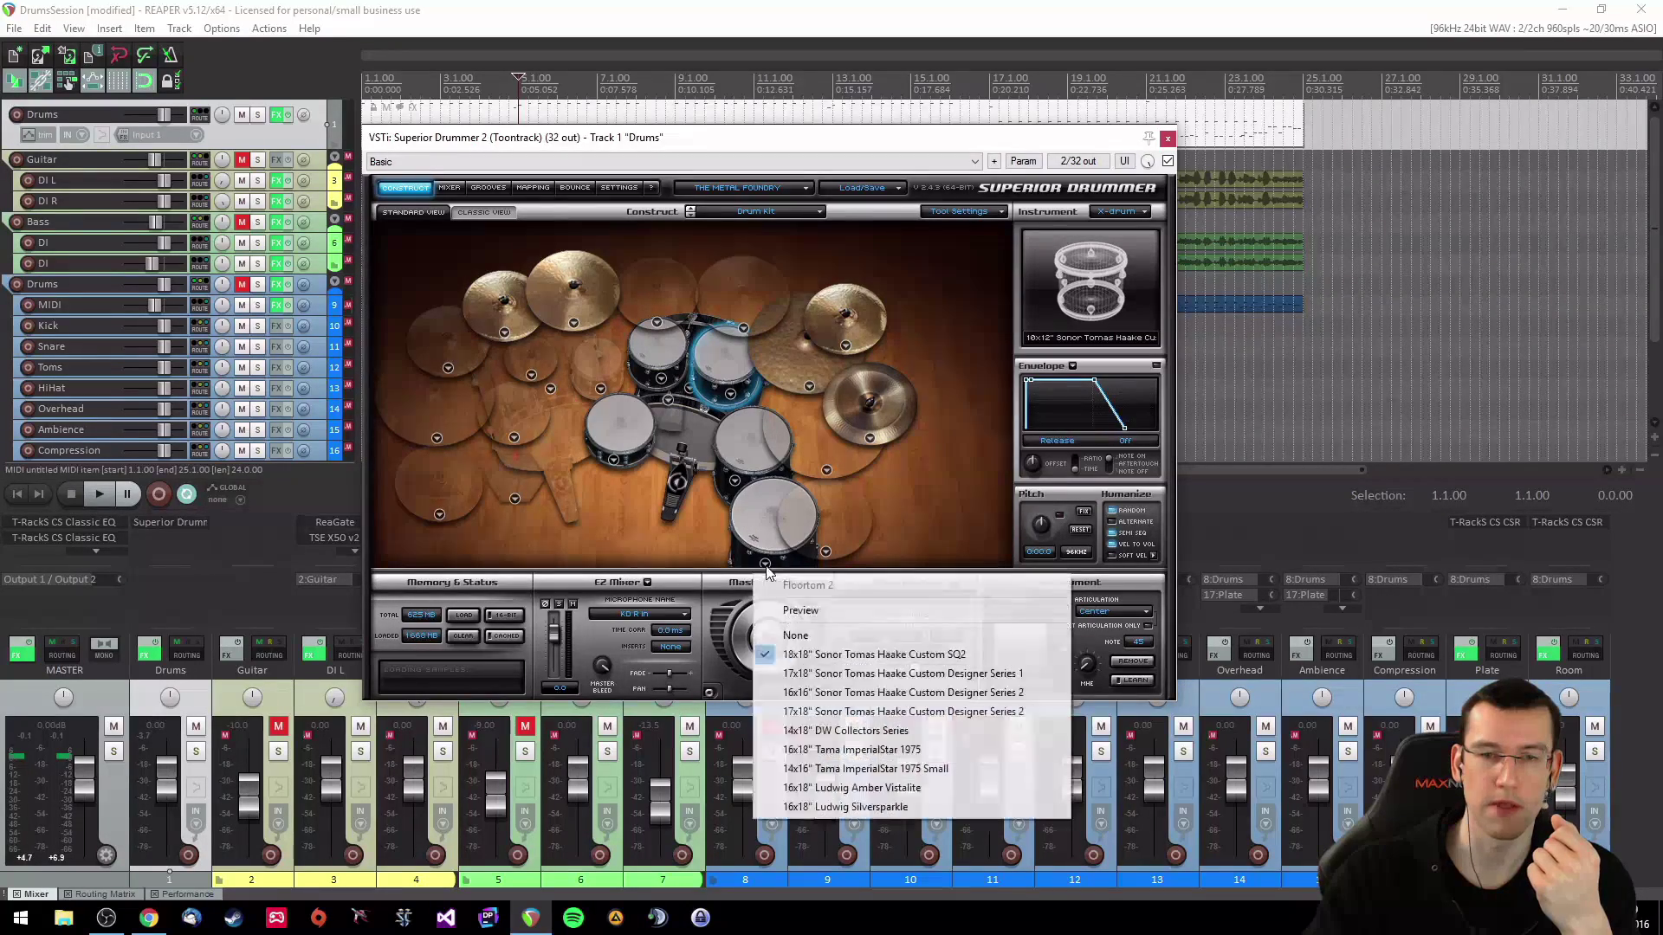
left_click(813, 636)
left_click(870, 440)
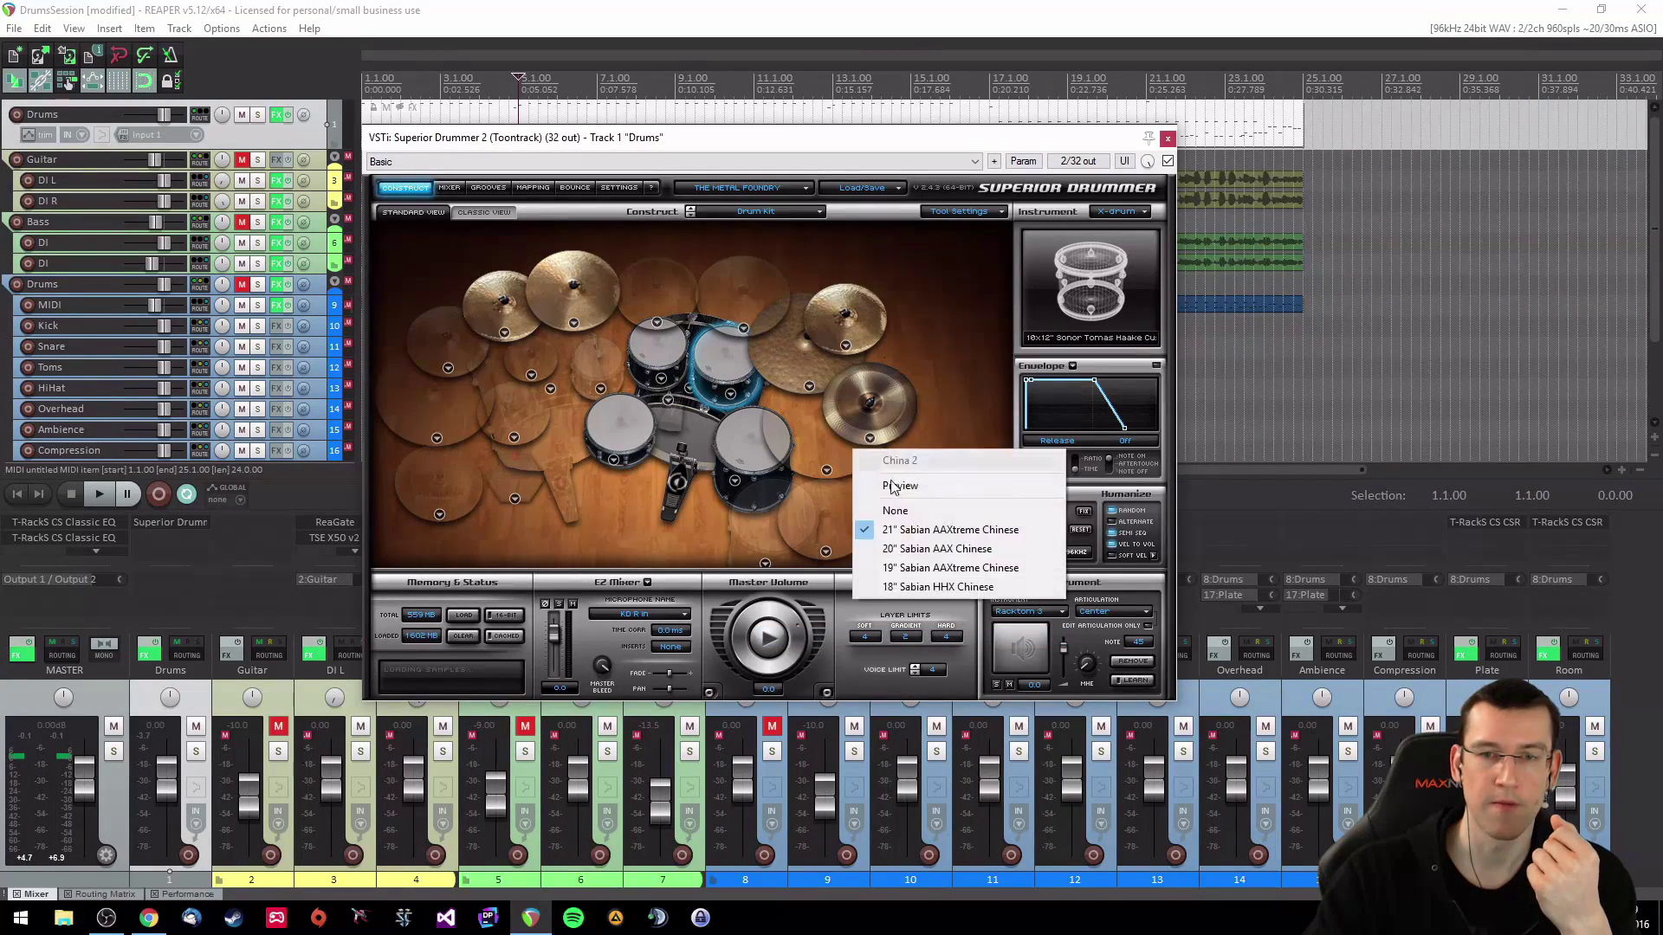
left_click(889, 510)
left_click(810, 388)
left_click(835, 454)
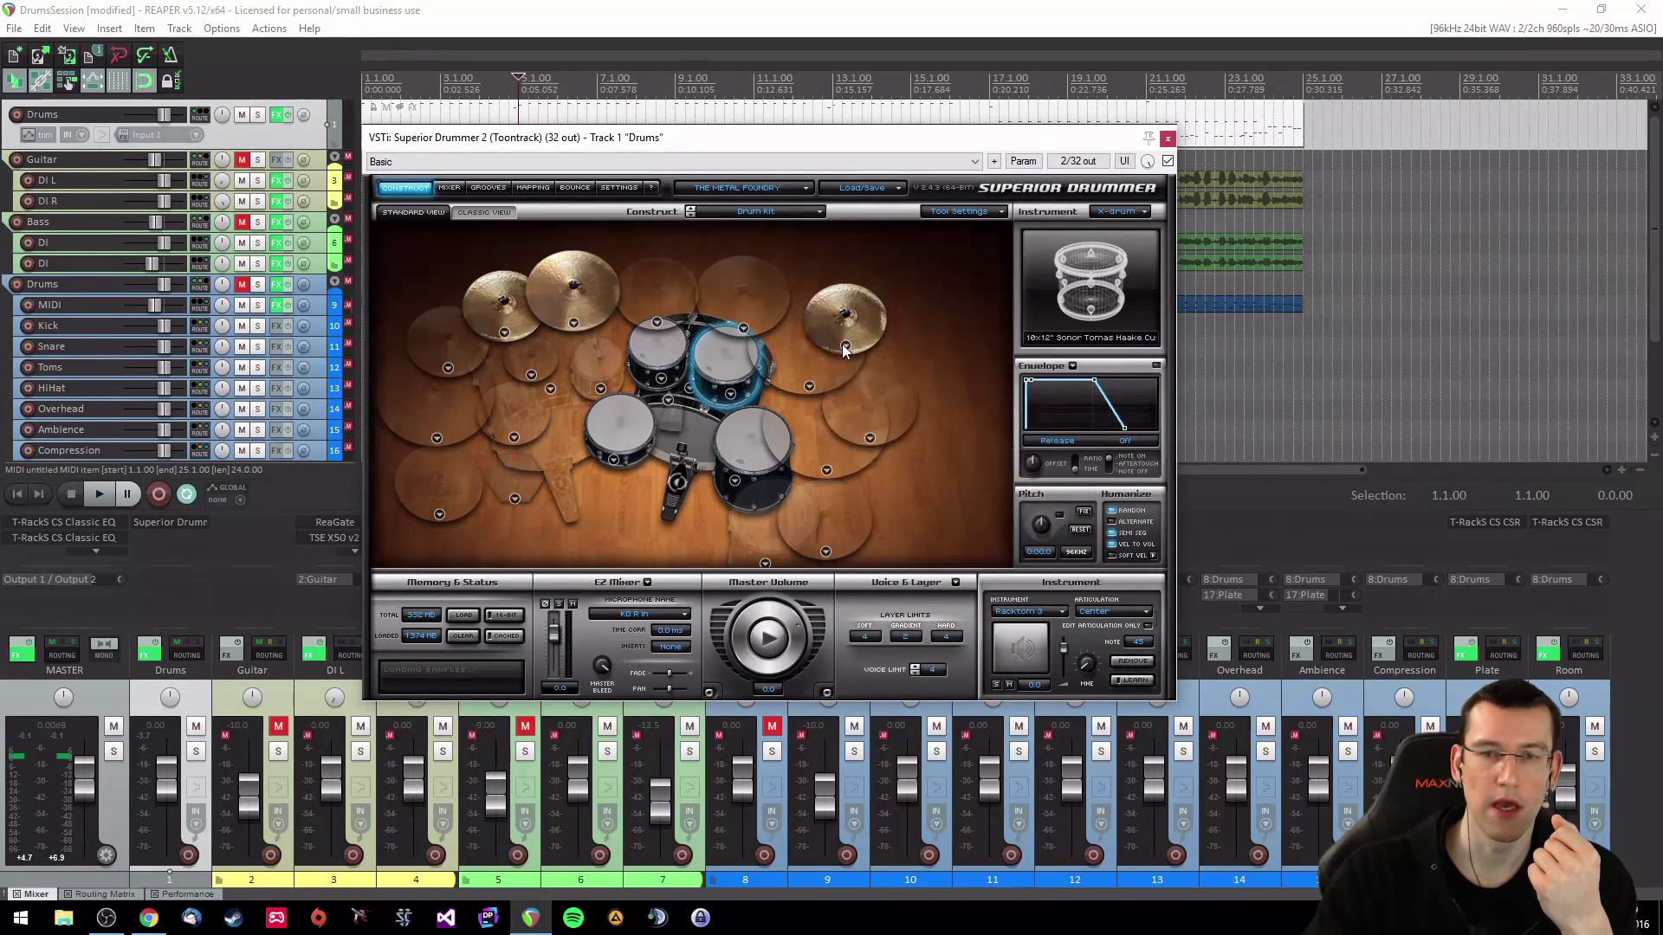
Step: Remove the three remaining cymbals at the back of the kit
left_click(845, 345)
left_click(853, 419)
left_click(573, 323)
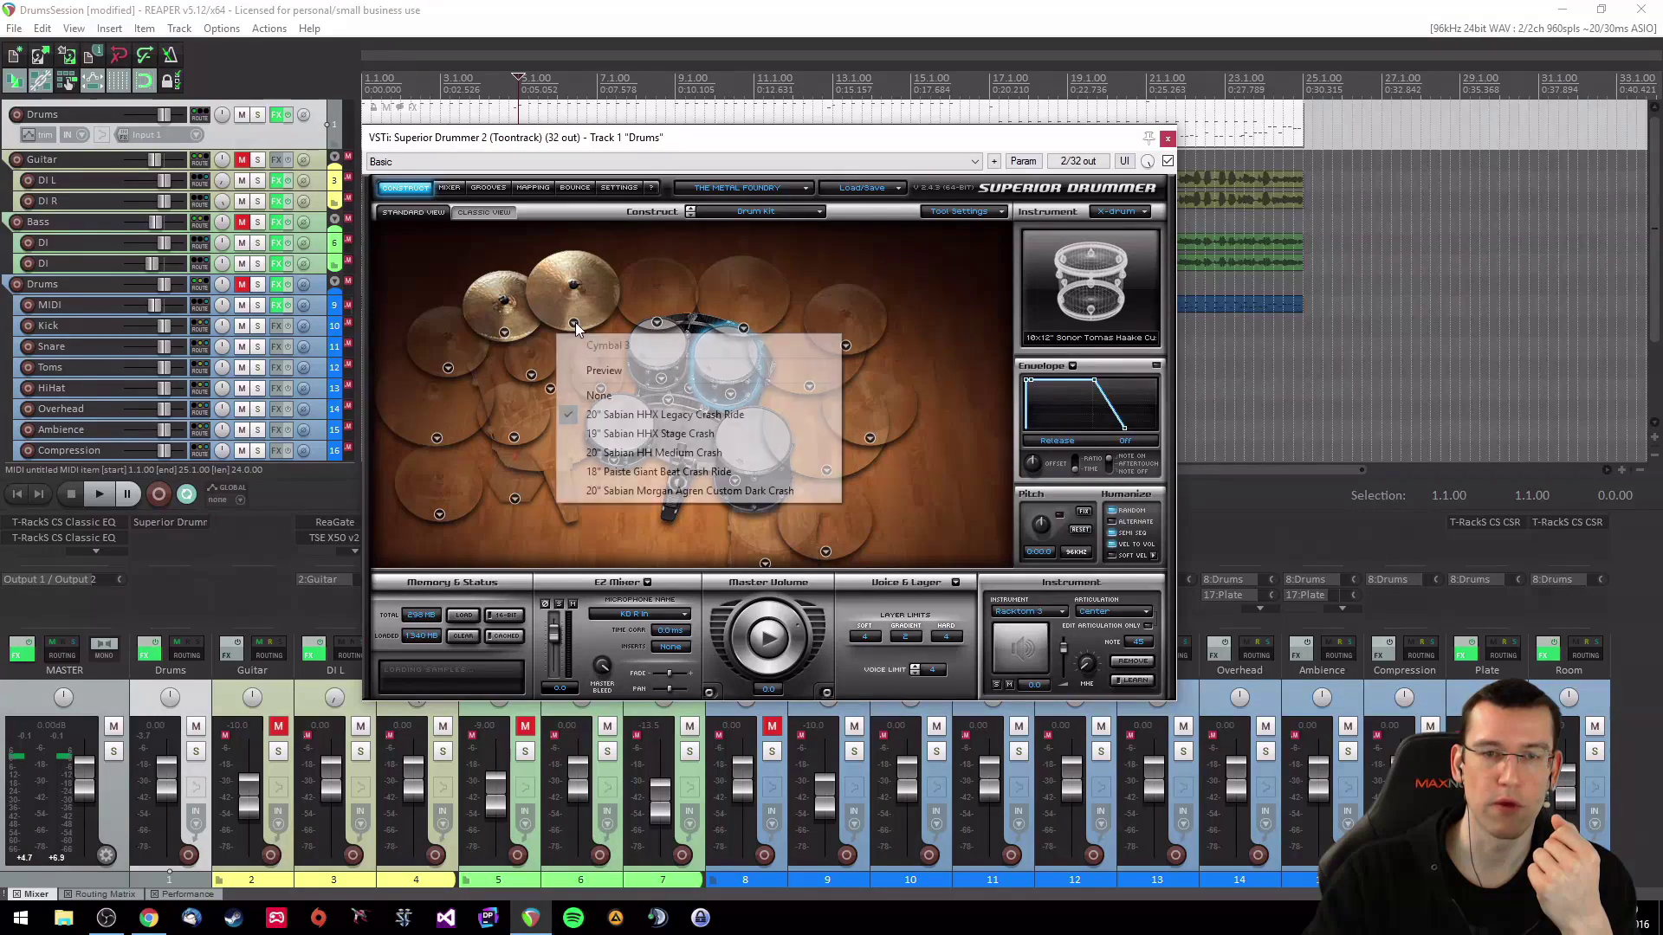
left_click(600, 396)
left_click(504, 332)
left_click(565, 407)
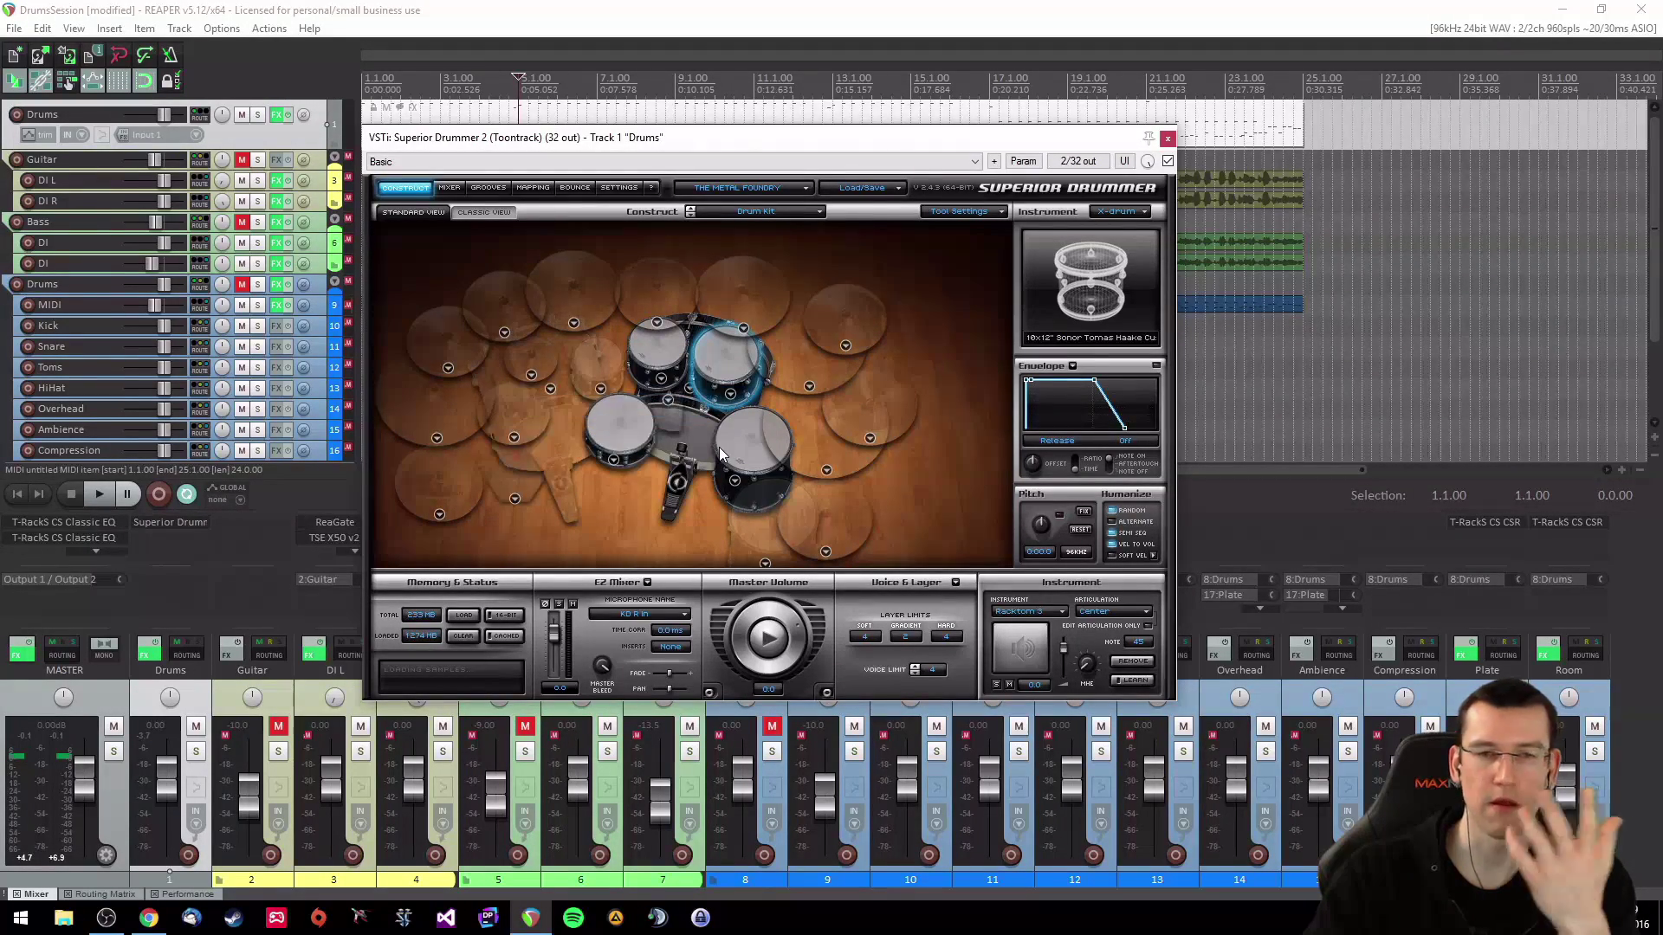
Step: Add the 14" Sabian HHX Stage Hats and an 18" Sabian HHX Stage Crash on the hi-hat side of the kit
left_click(513, 437)
left_click(585, 530)
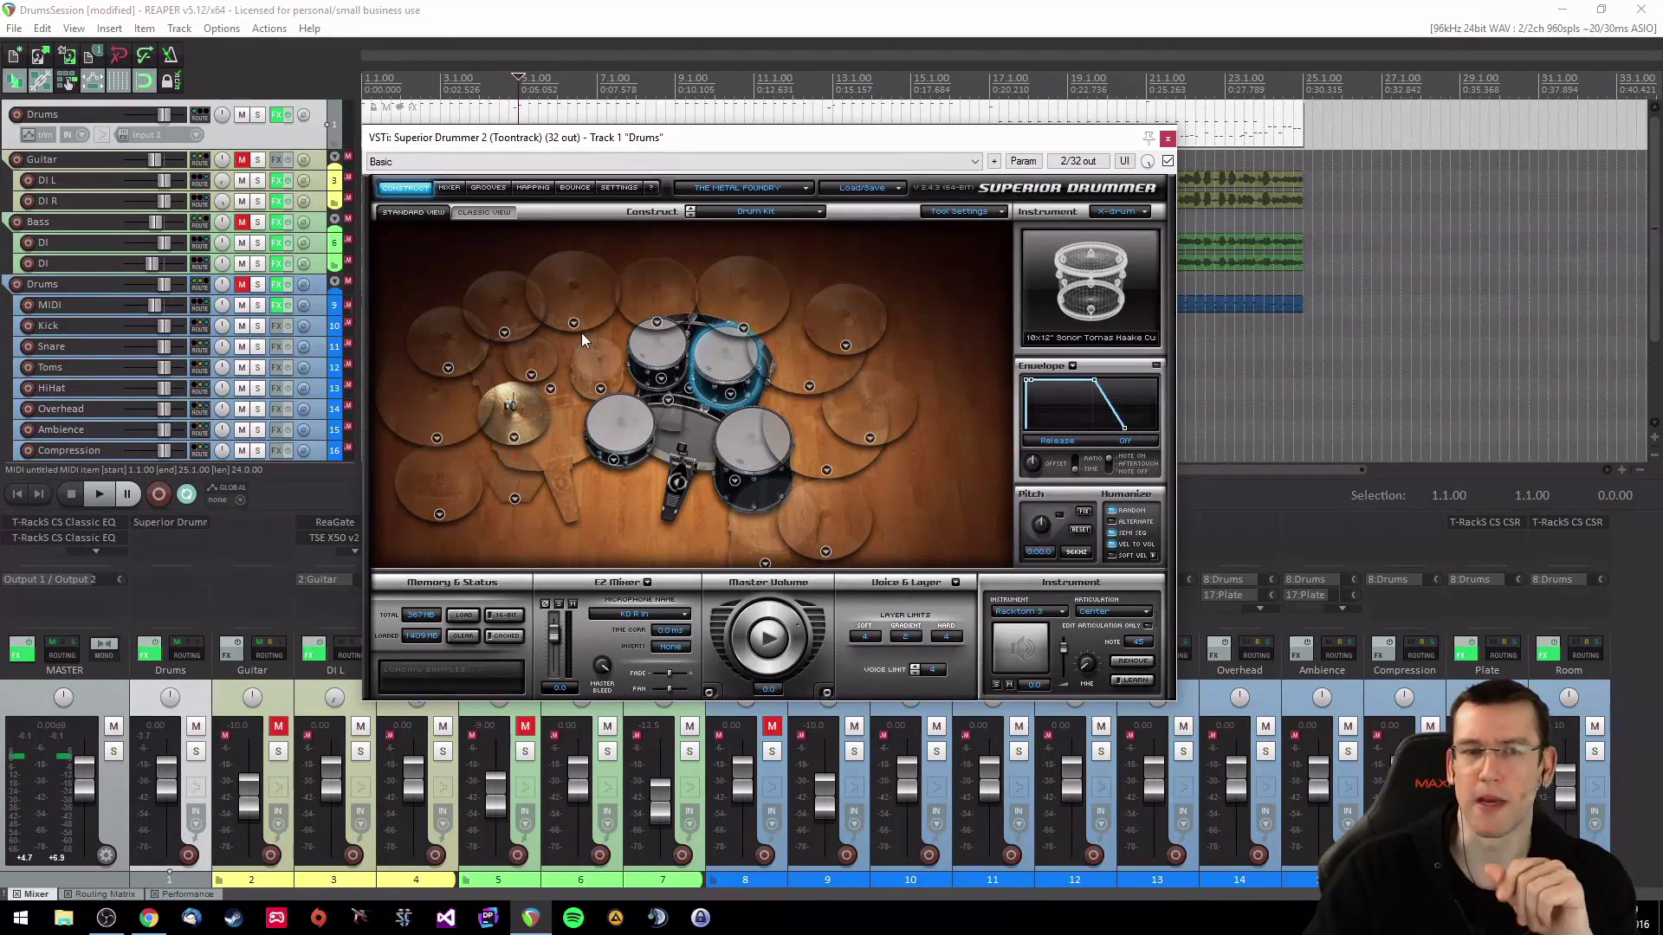
left_click(504, 332)
left_click(546, 423)
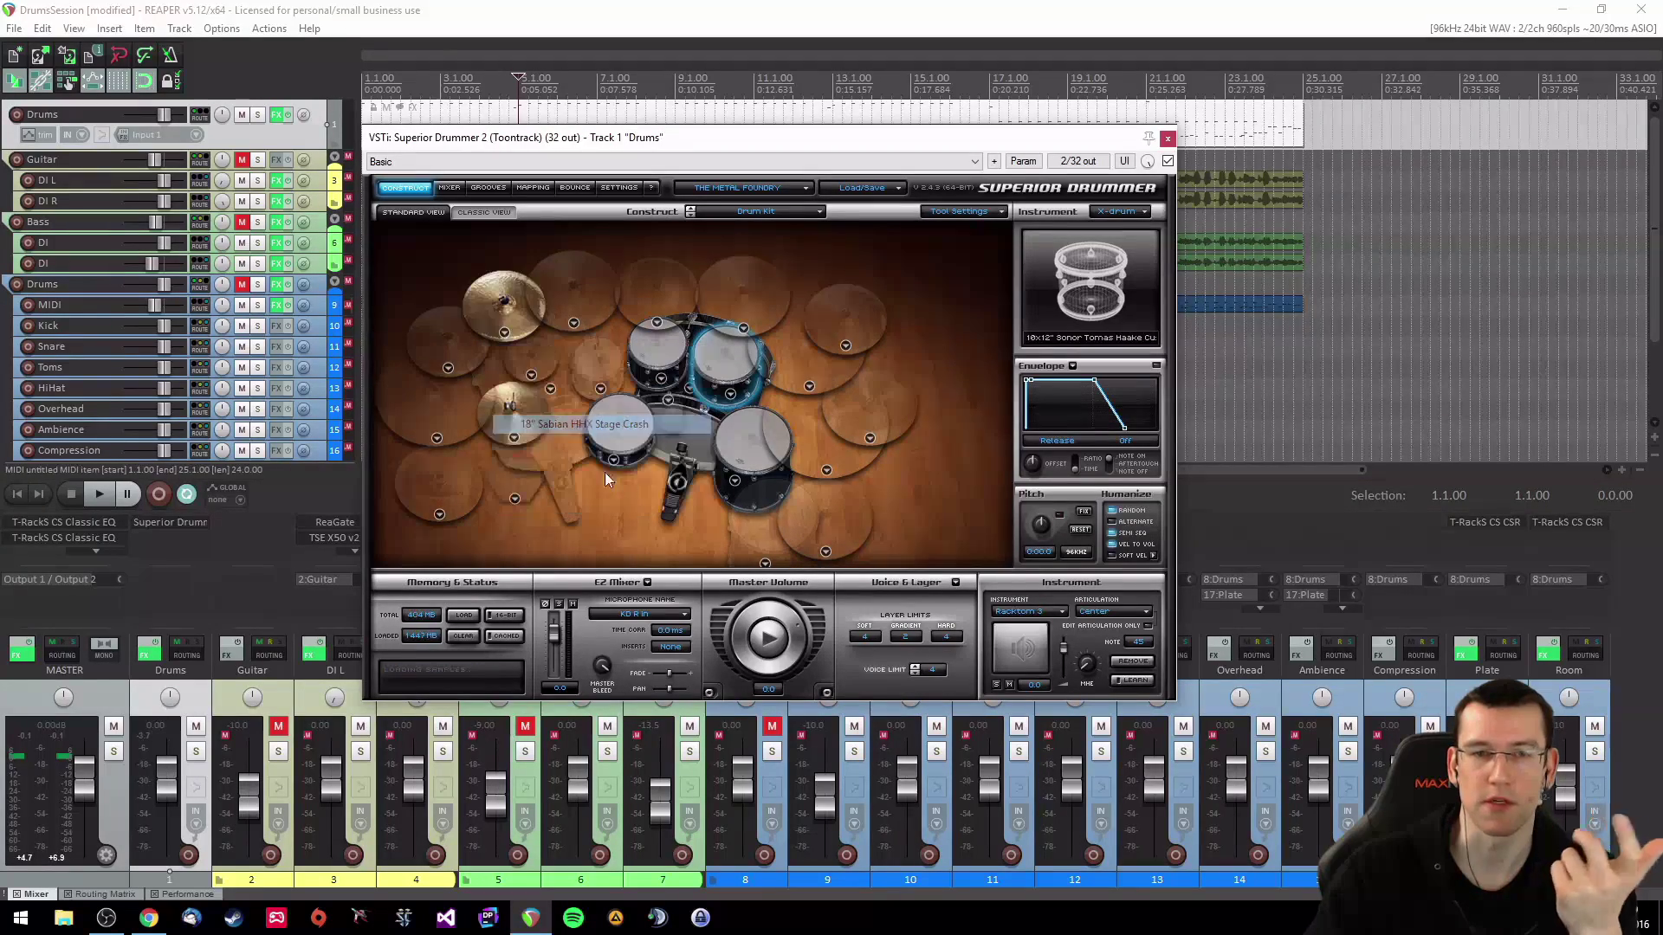
Step: Add a cymbal directly behind Racktom 3 and set China 2 to 21" Sabian AAXtreme Chinese
left_click(743, 328)
left_click(853, 434)
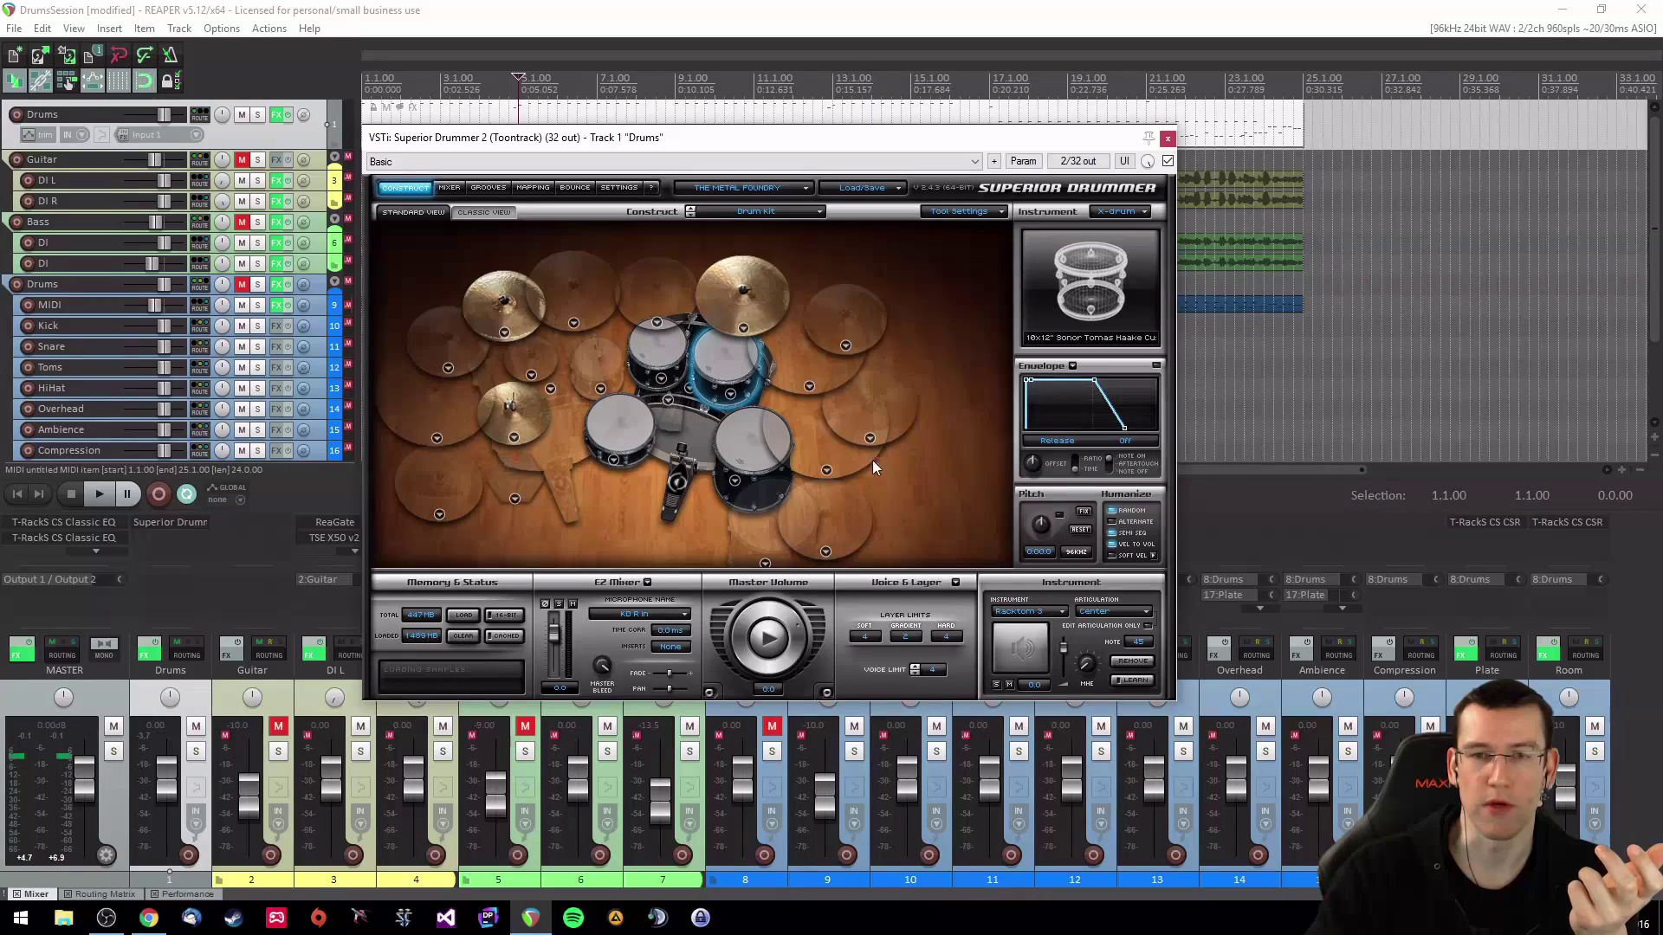
left_click(871, 435)
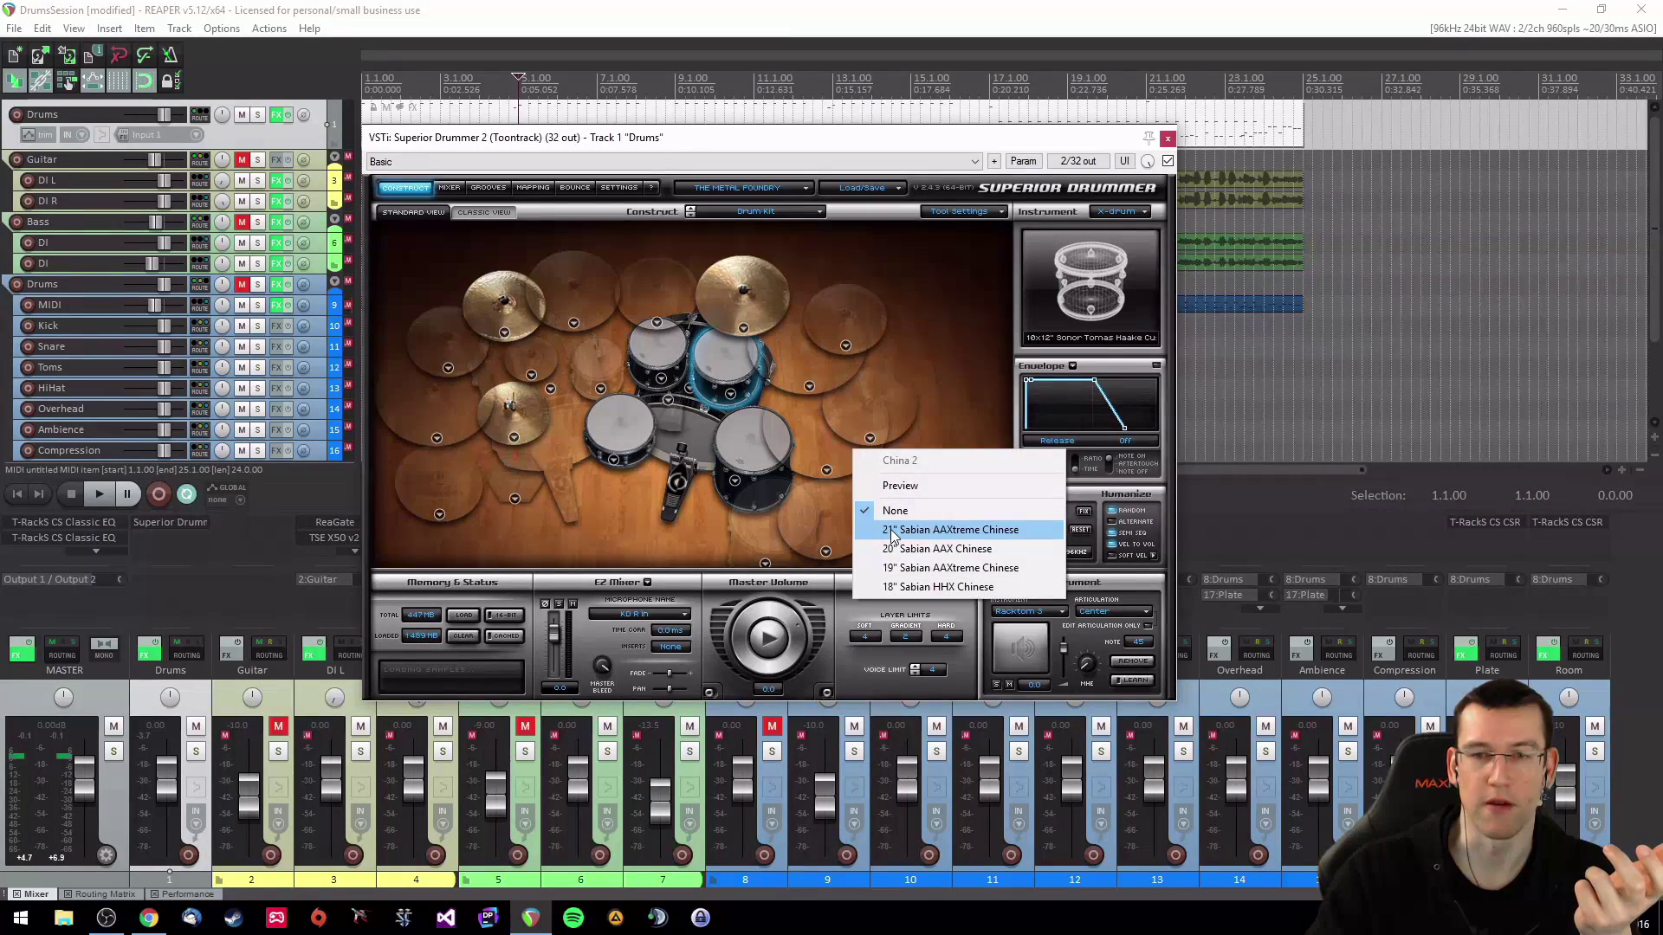
left_click(939, 530)
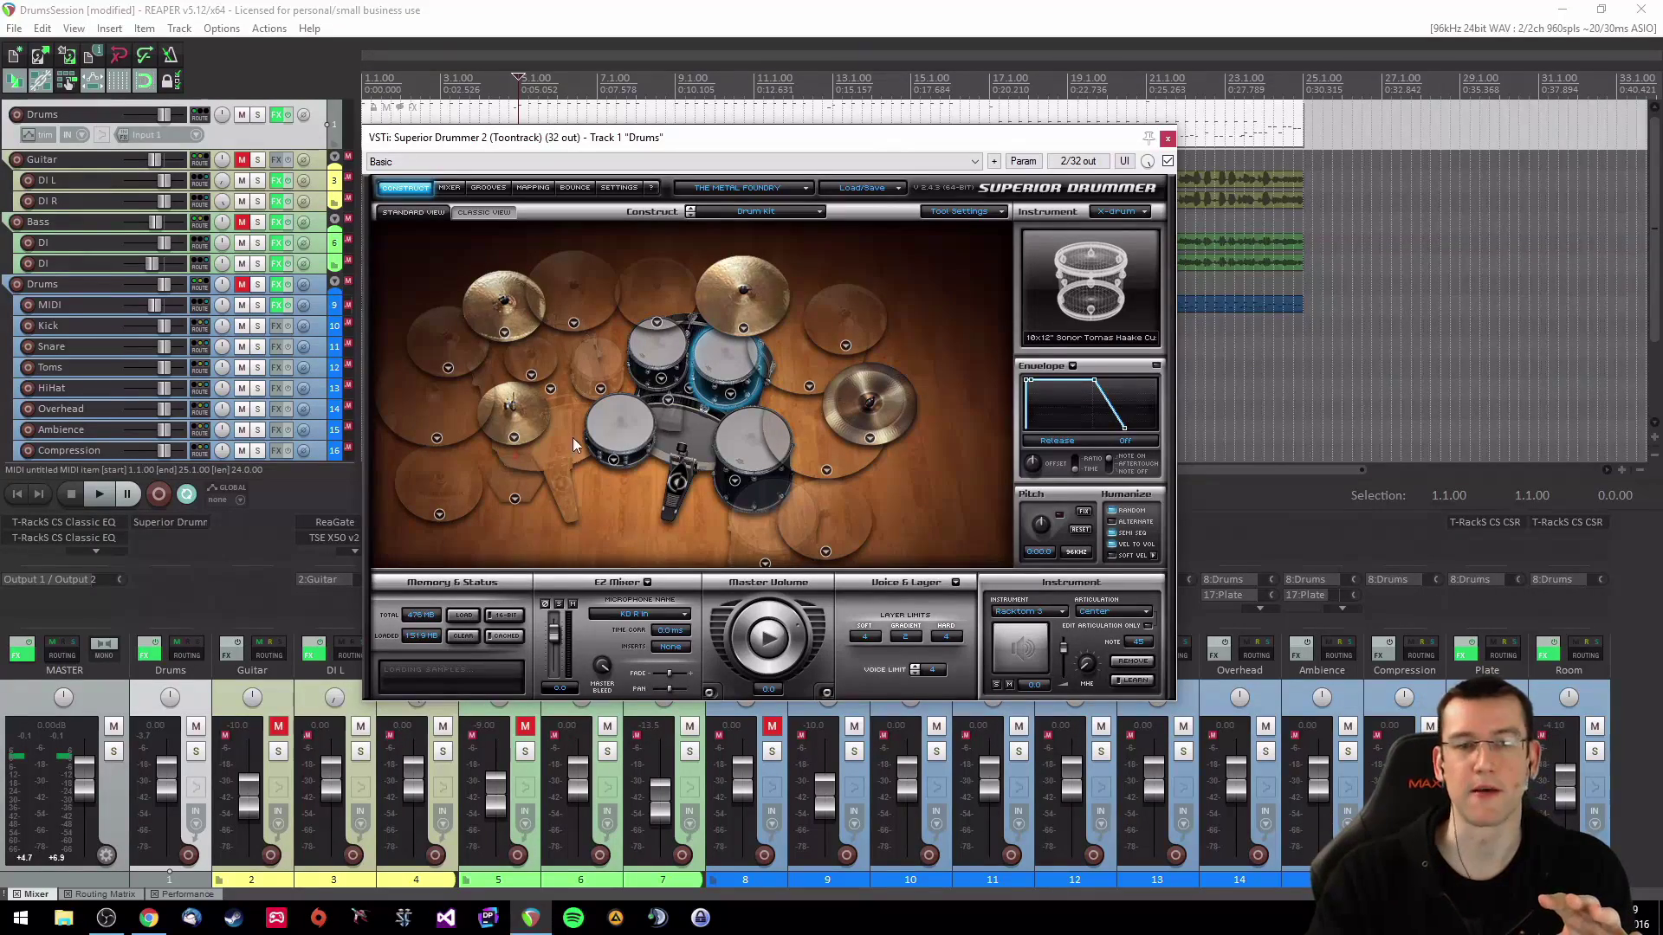
Step: Audition the snare, Racktom 2, Racktom 3 and Floortom 1 by striking each drum once
left_click(633, 424)
left_click(672, 355)
left_click(712, 355)
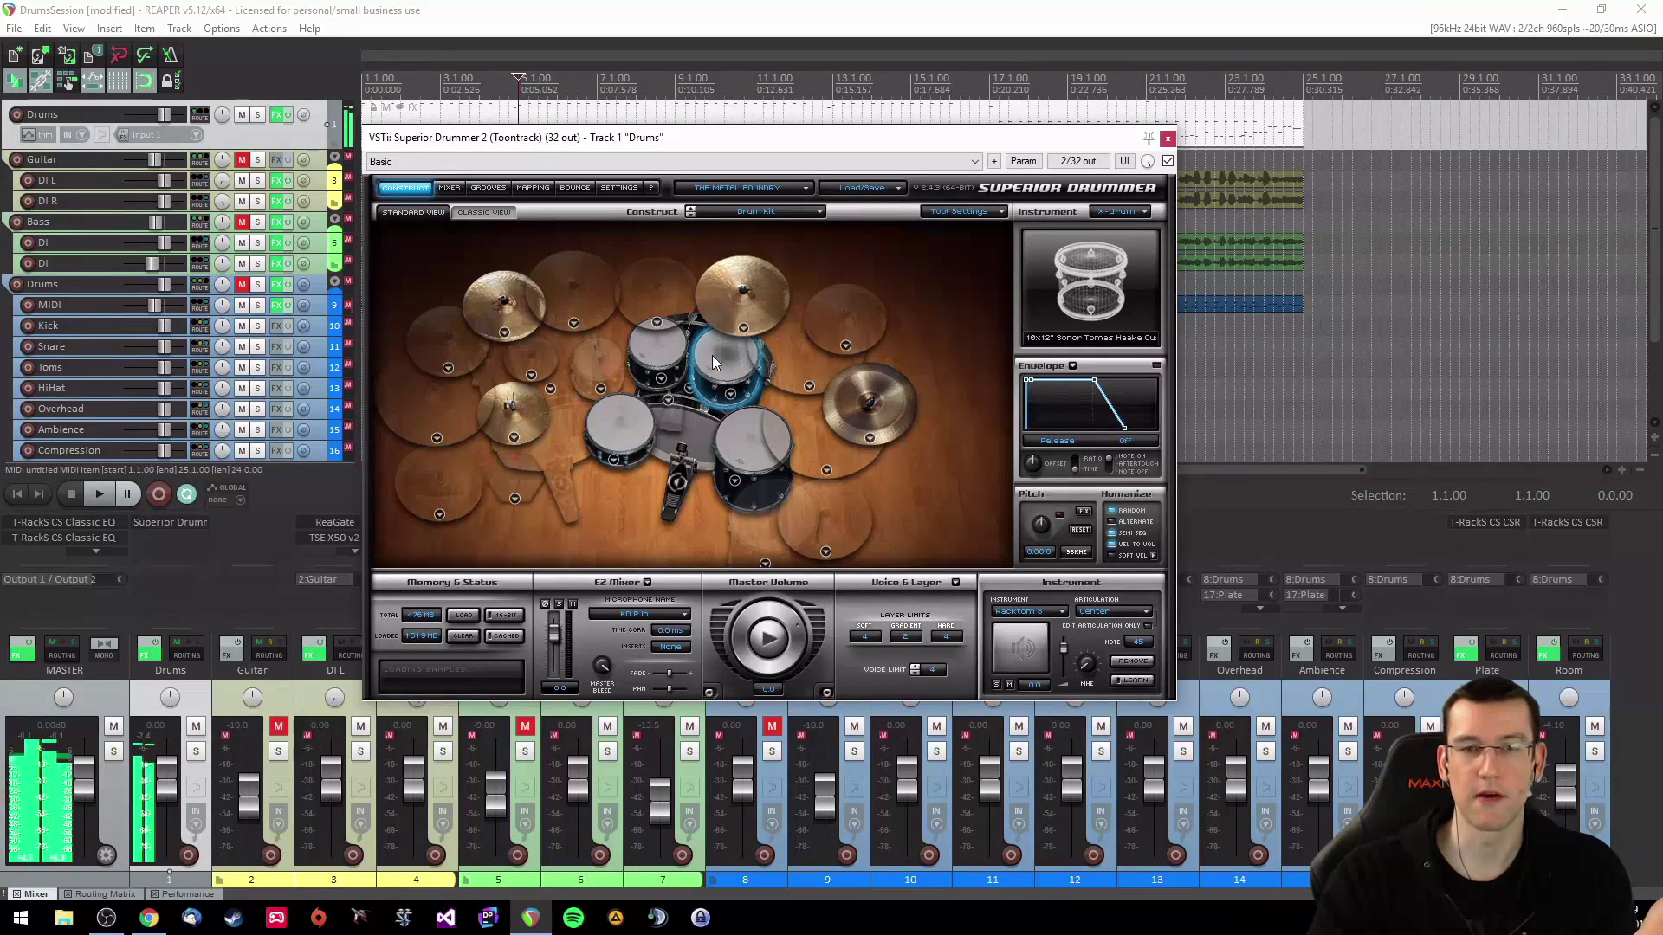
left_click(736, 455)
Step: Set Racktom 2 to 10x13", Racktom 3 to 11x14" and Floortom 1 to 13x16" DW Collectors Series
left_click(661, 379)
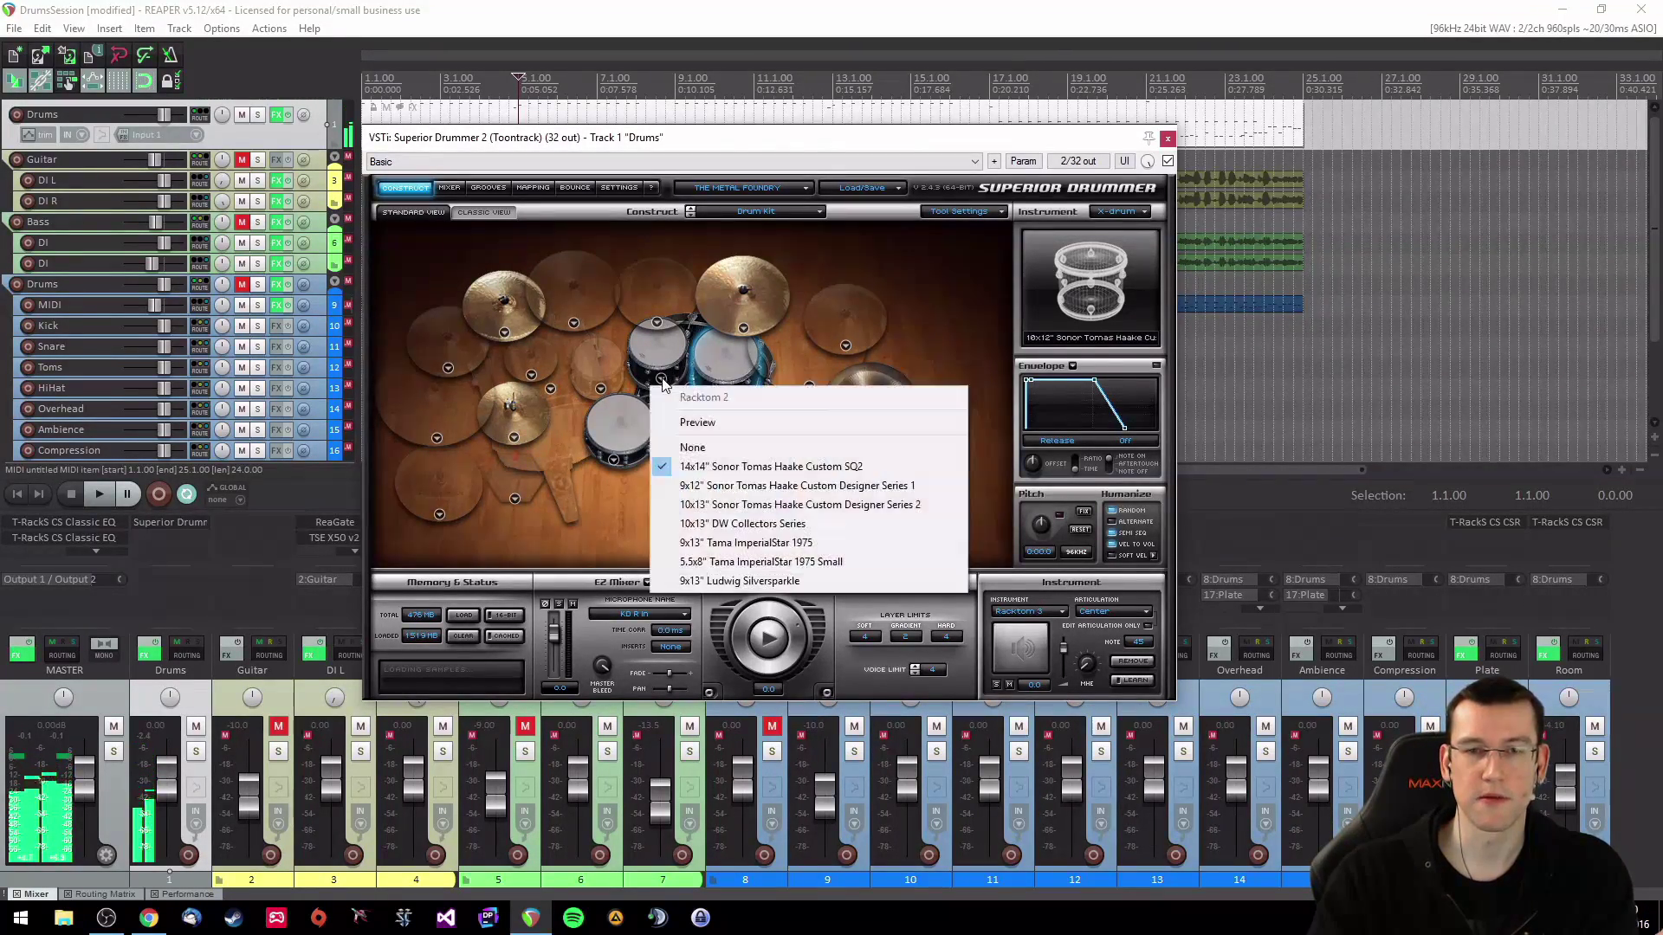
left_click(742, 524)
left_click(730, 395)
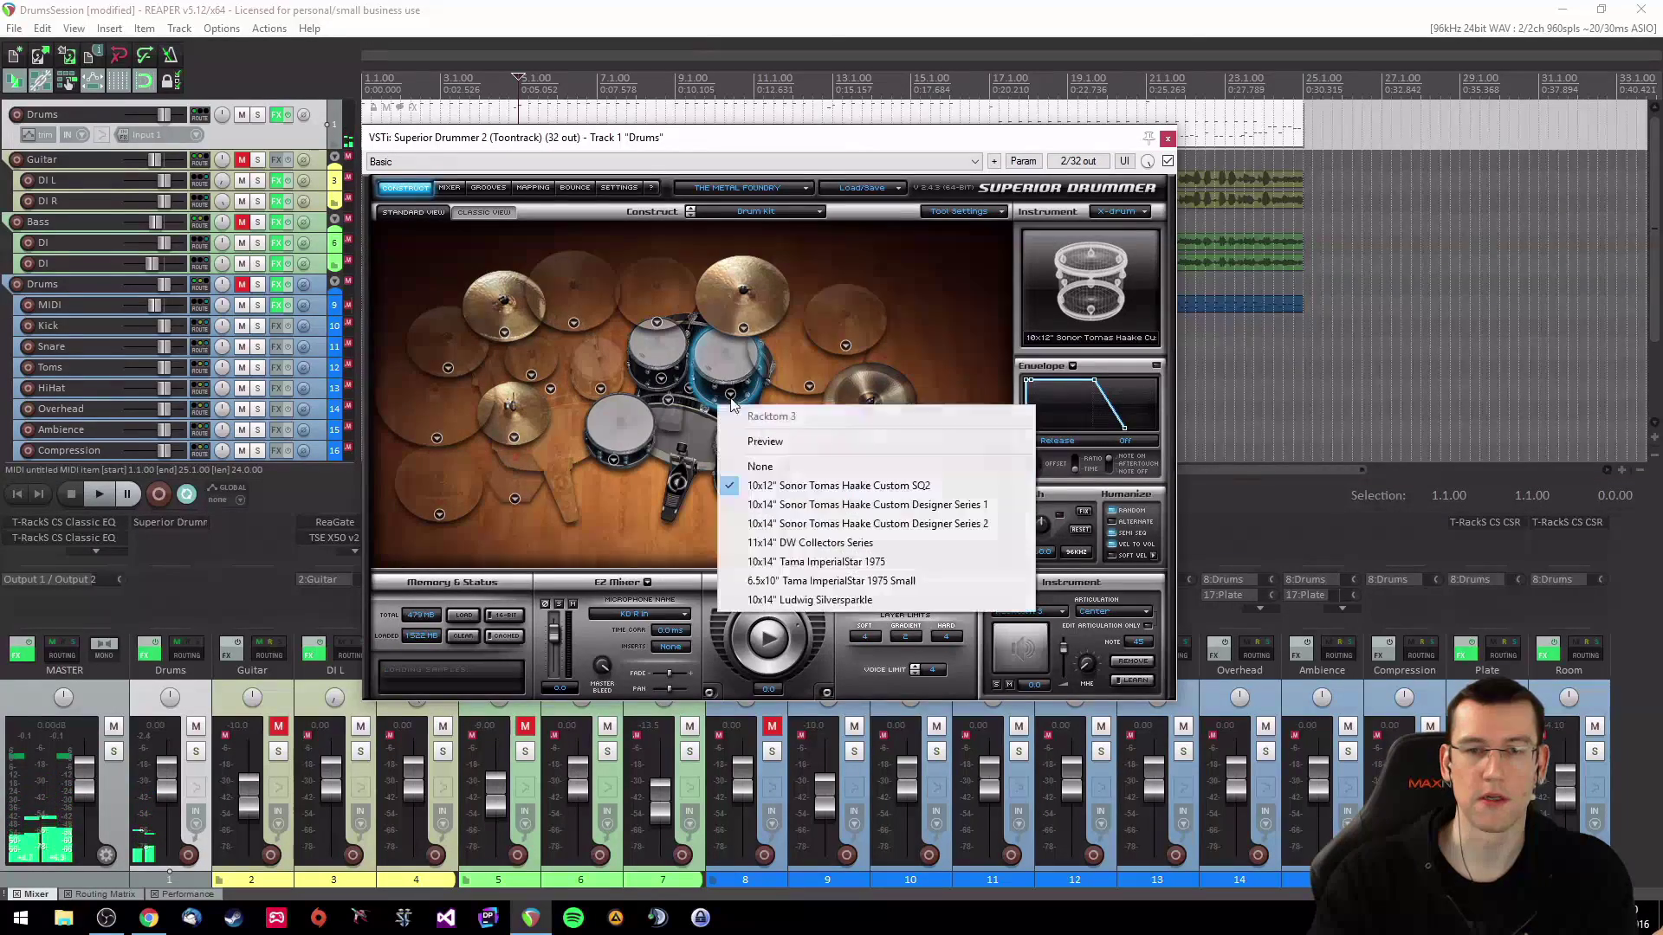
left_click(793, 543)
left_click(734, 481)
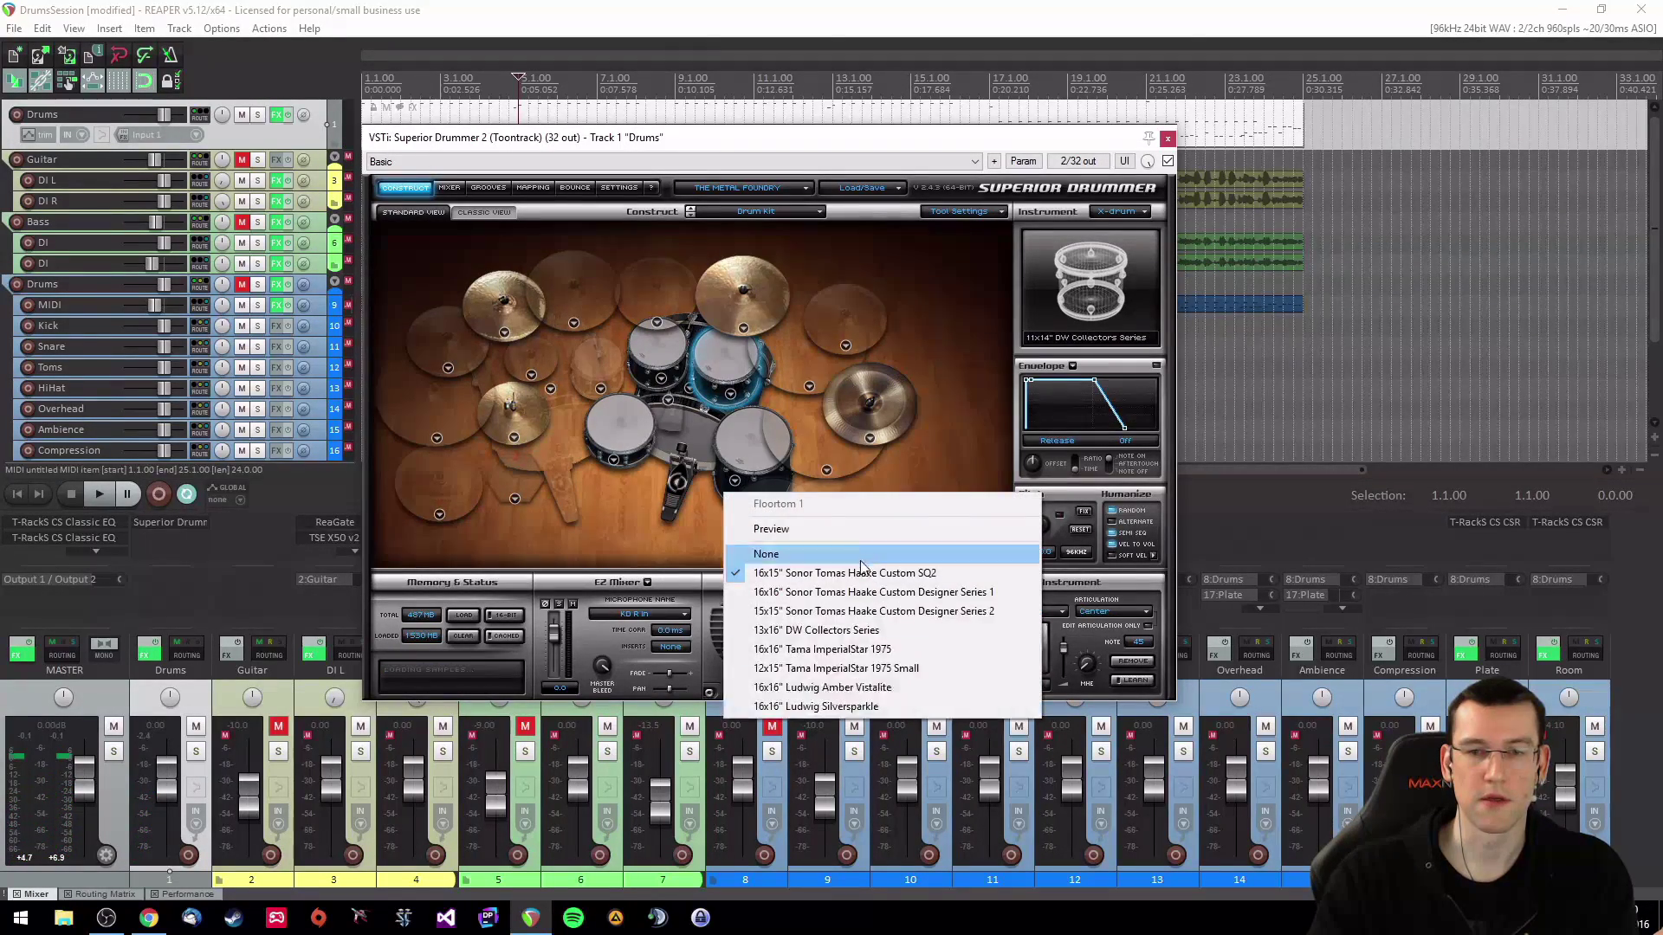
left_click(808, 632)
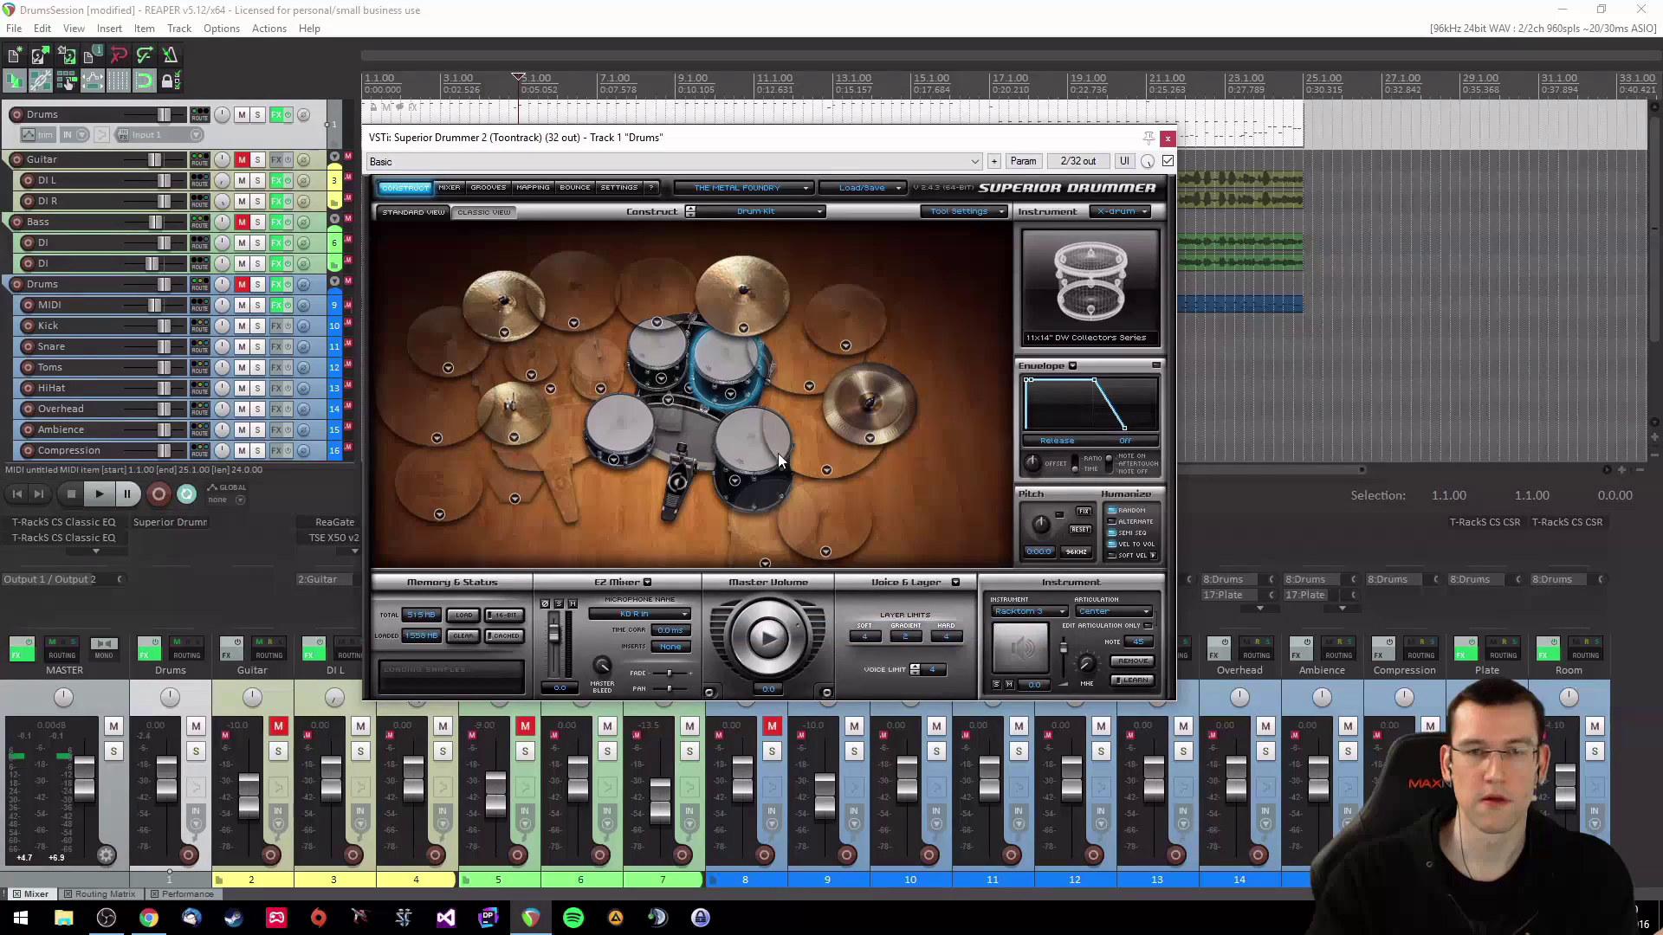
Step: Audition Racktom 3, the crash on the hi-hat side, the cymbal behind Racktom 3 and the snare
left_click(731, 356)
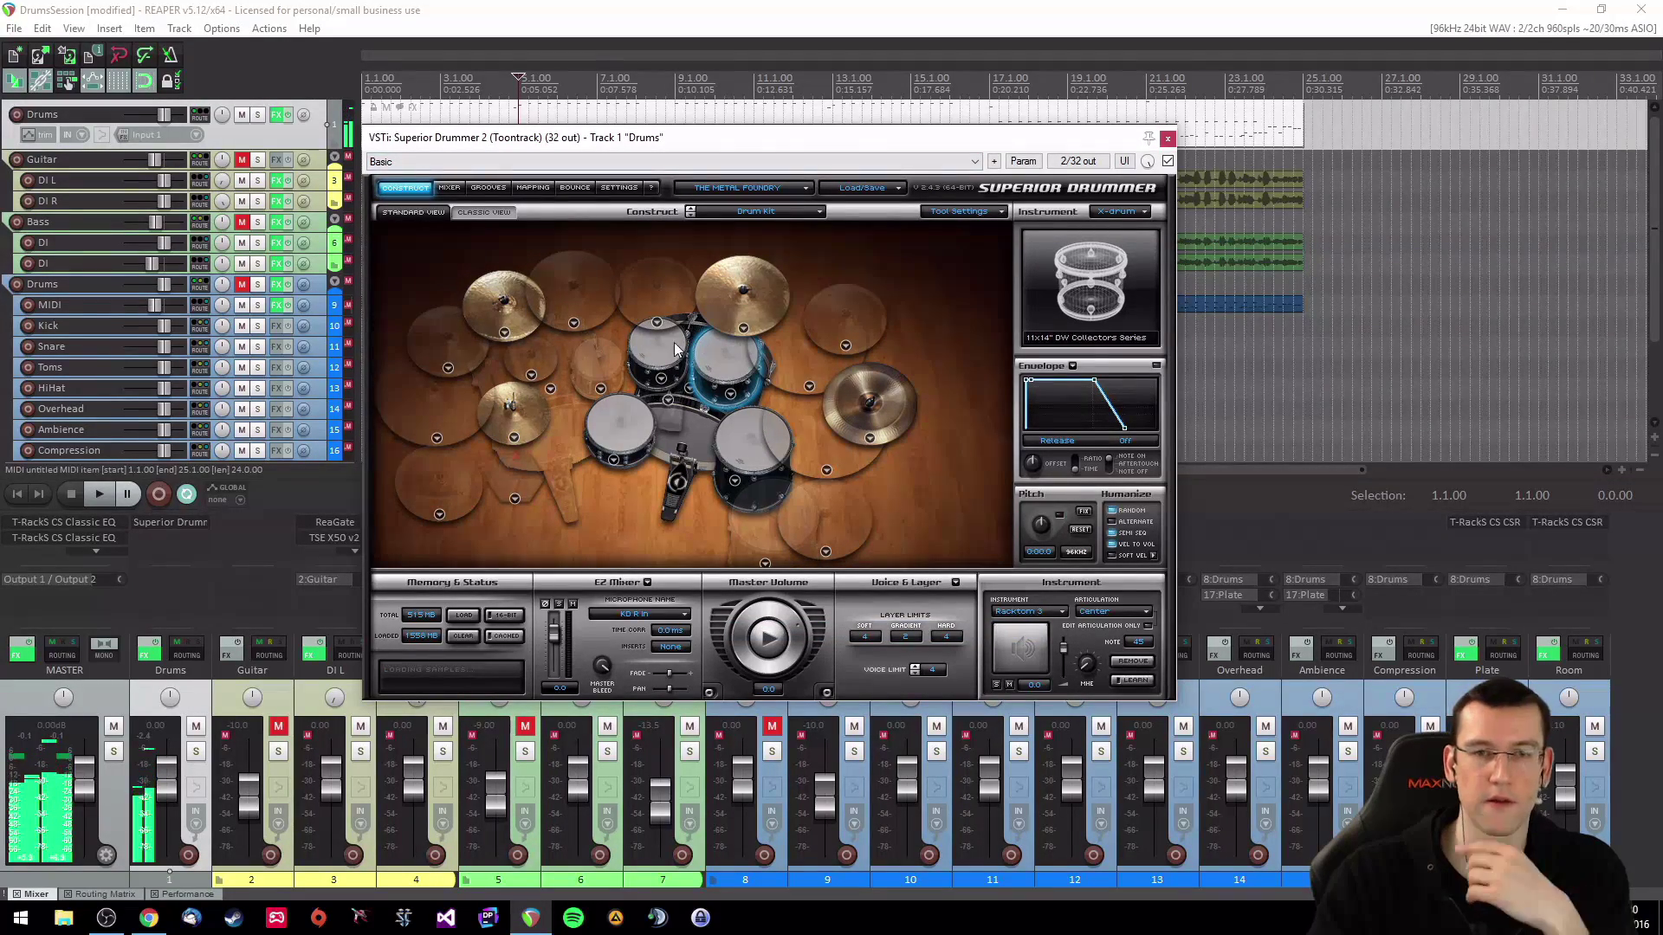
left_click(728, 364)
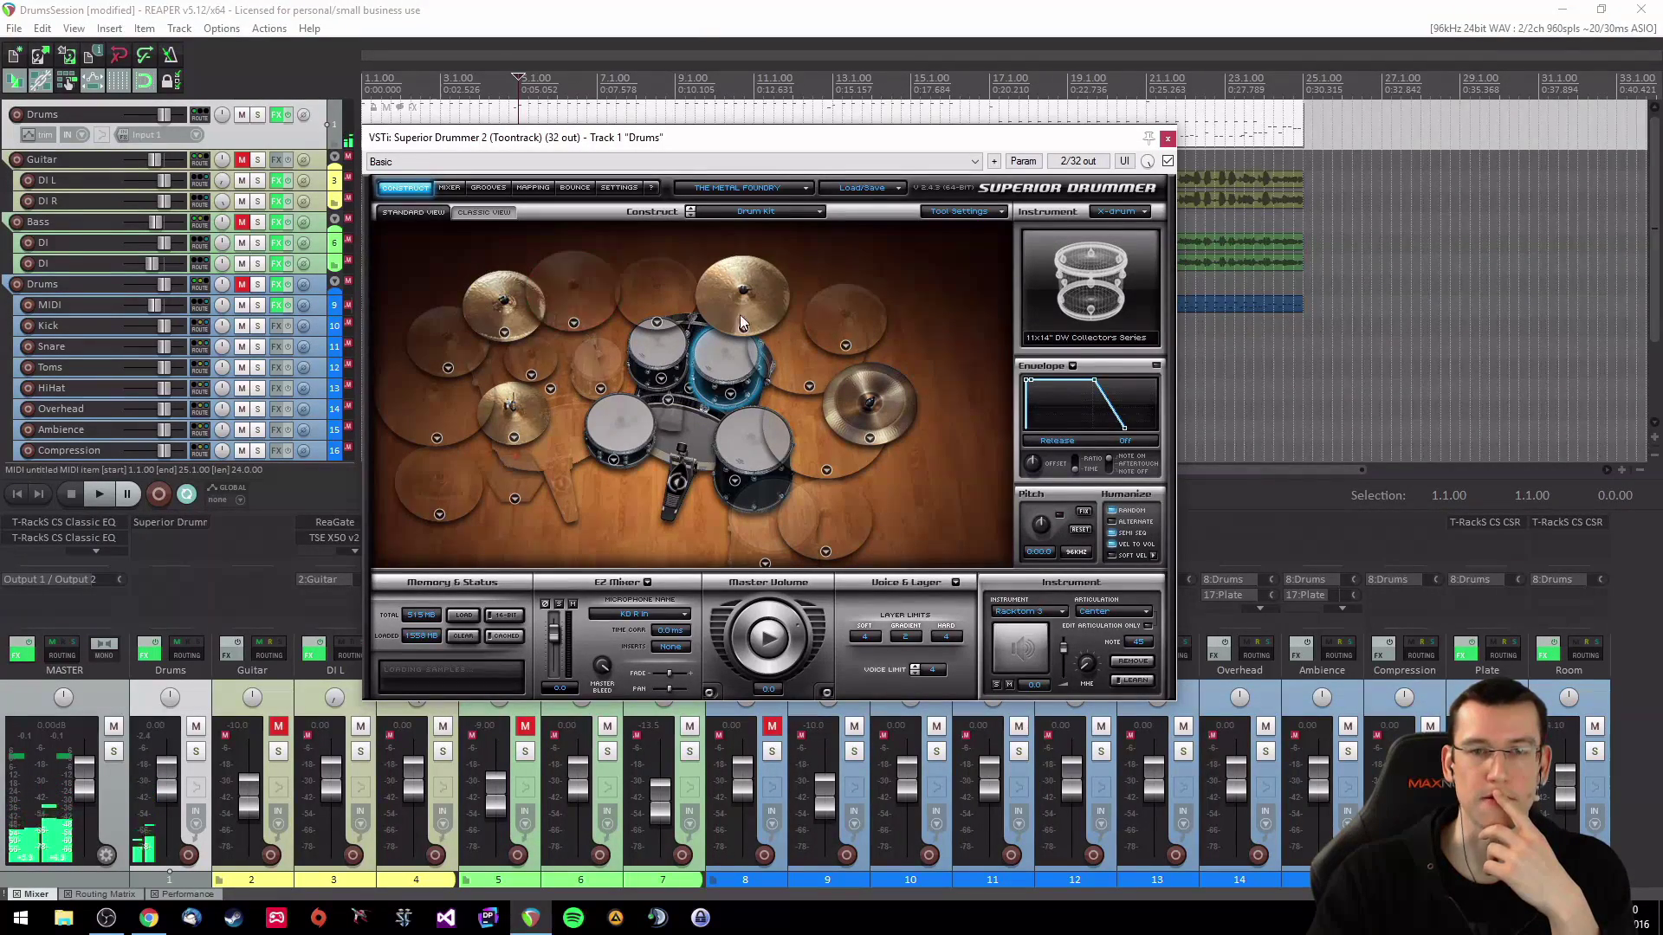
left_click(526, 311)
left_click(520, 312)
left_click(516, 313)
left_click(774, 297)
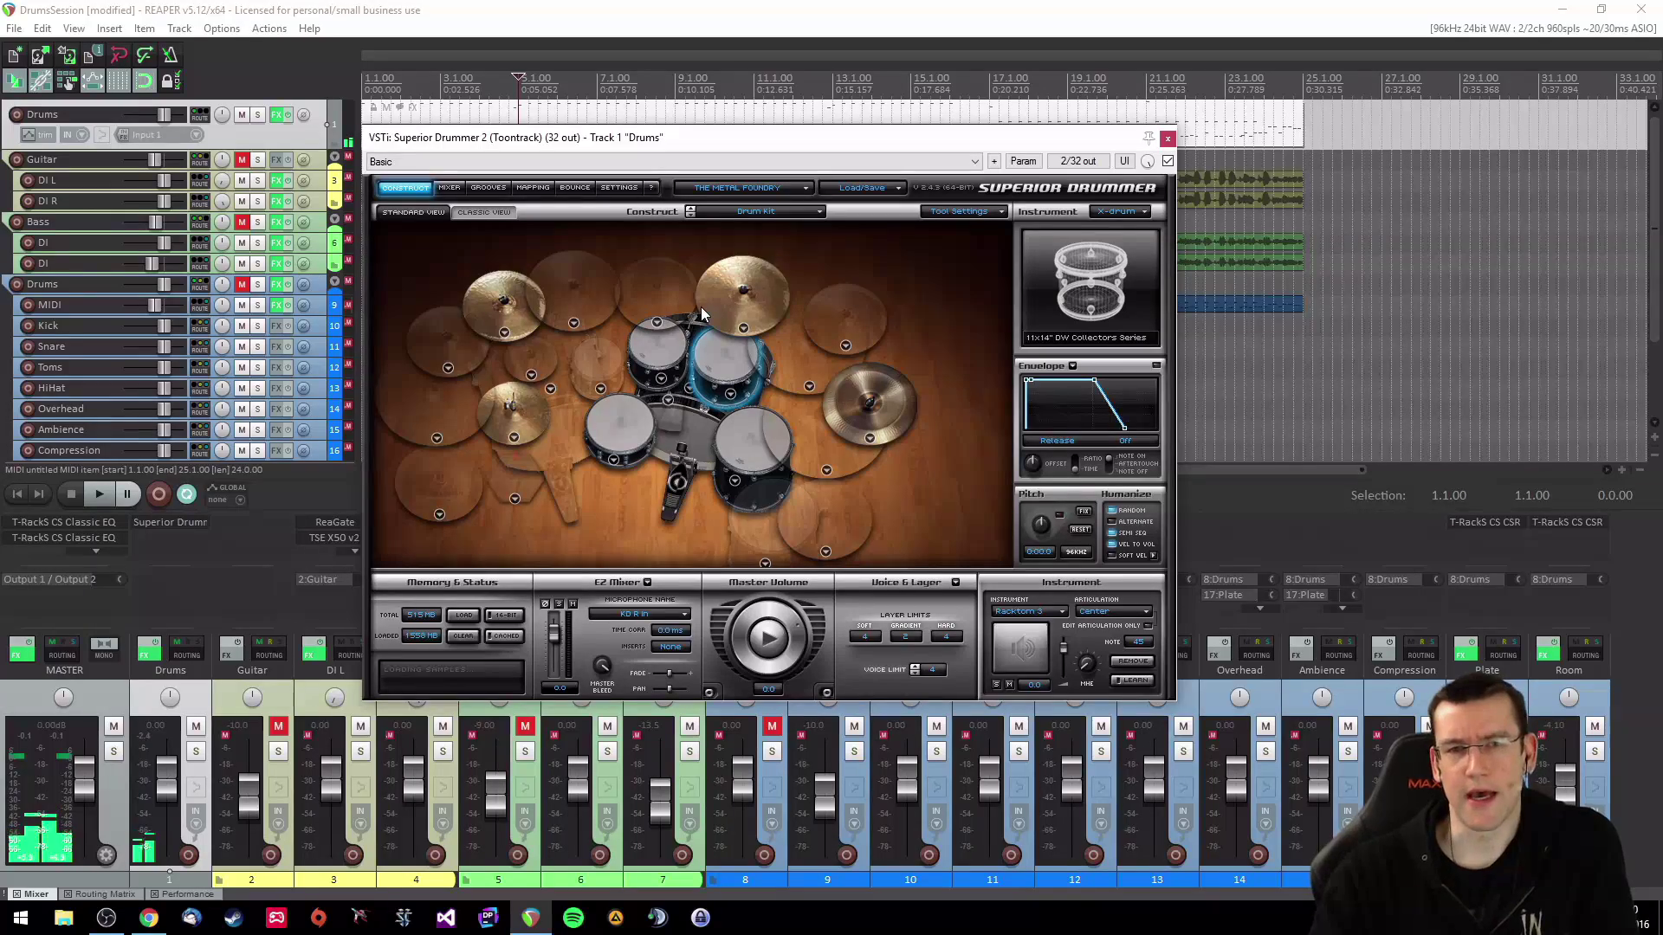
left_click(629, 421)
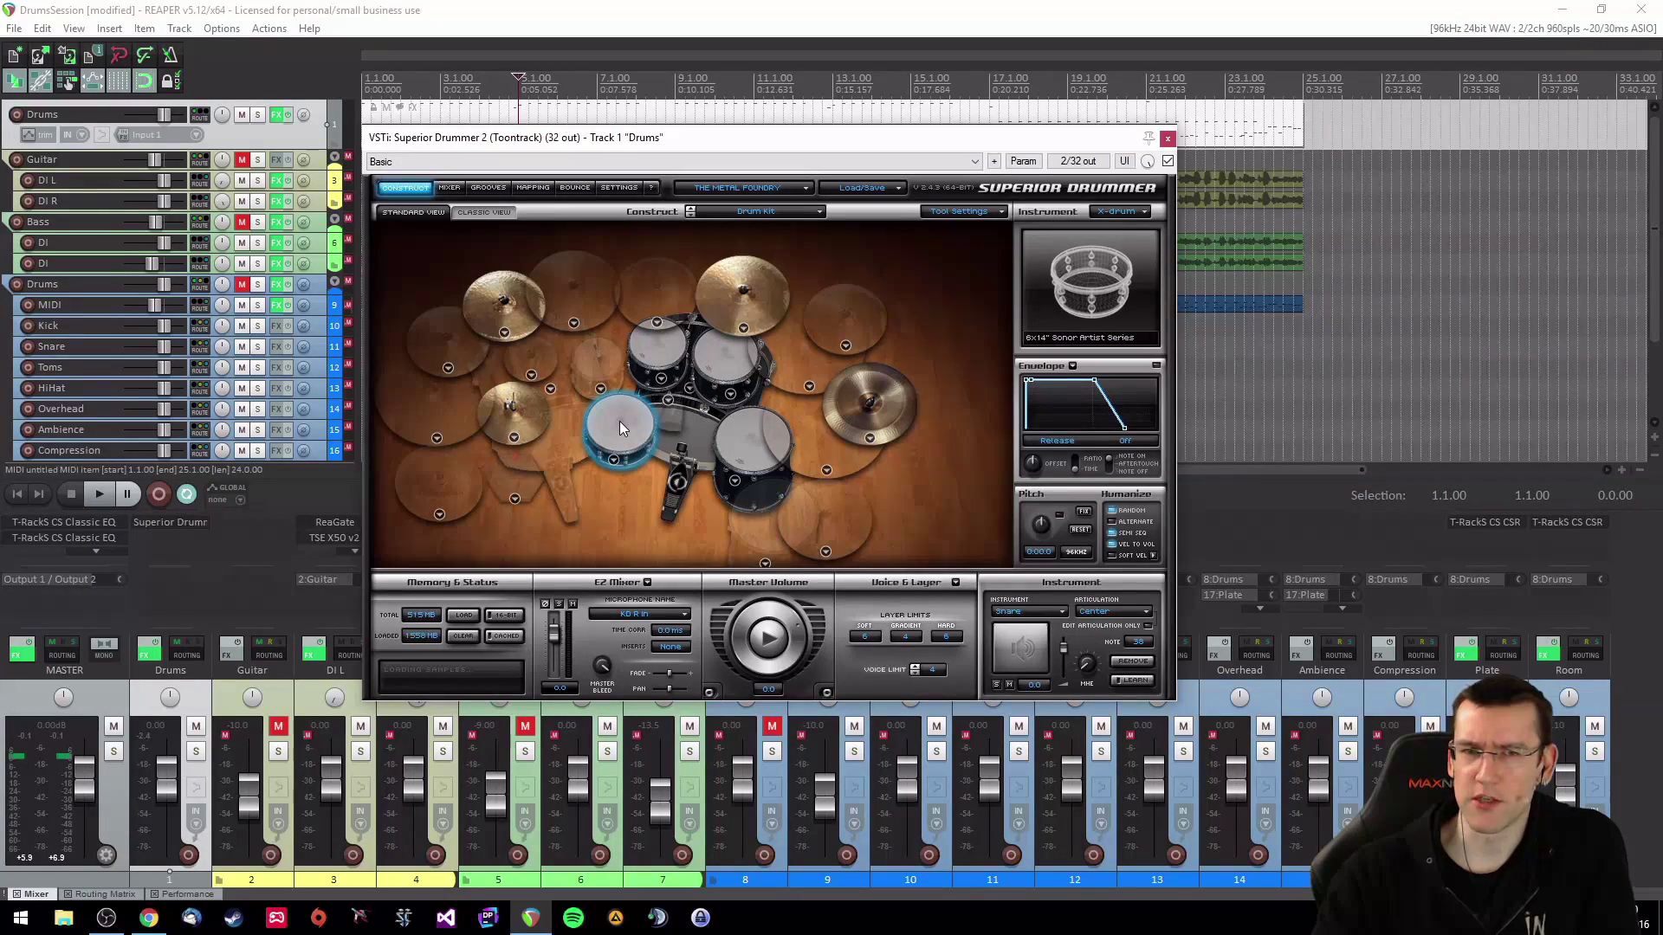
Step: Review the installed sound libraries, the available snare models and the X-drum options
left_click(746, 188)
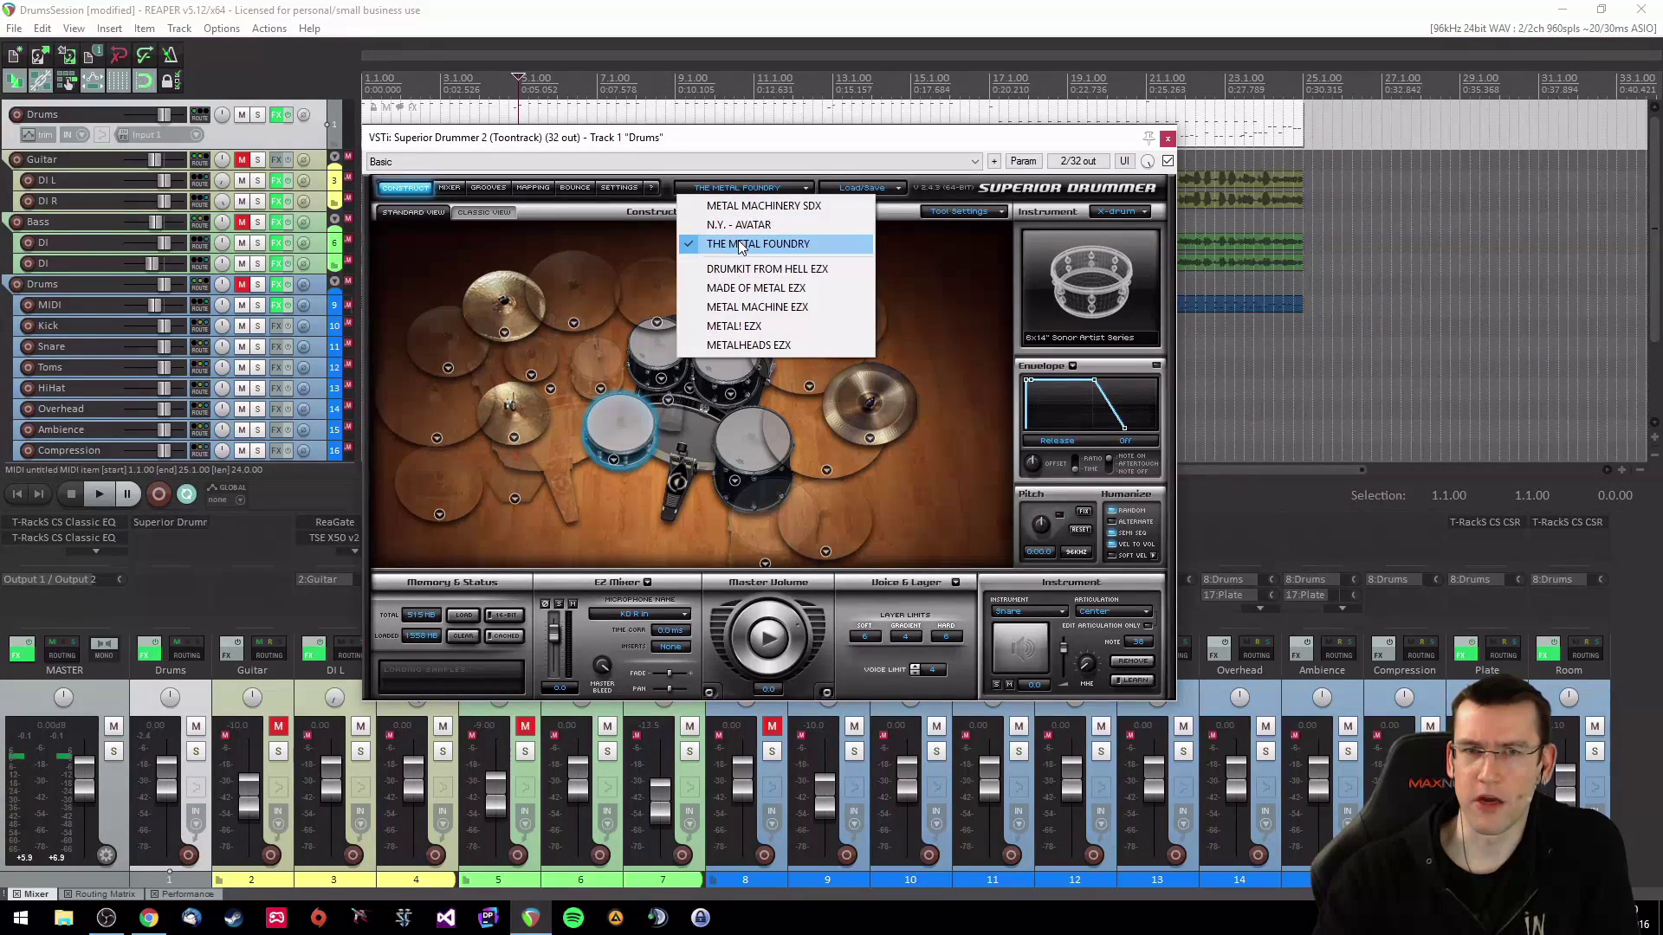
left_click(615, 460)
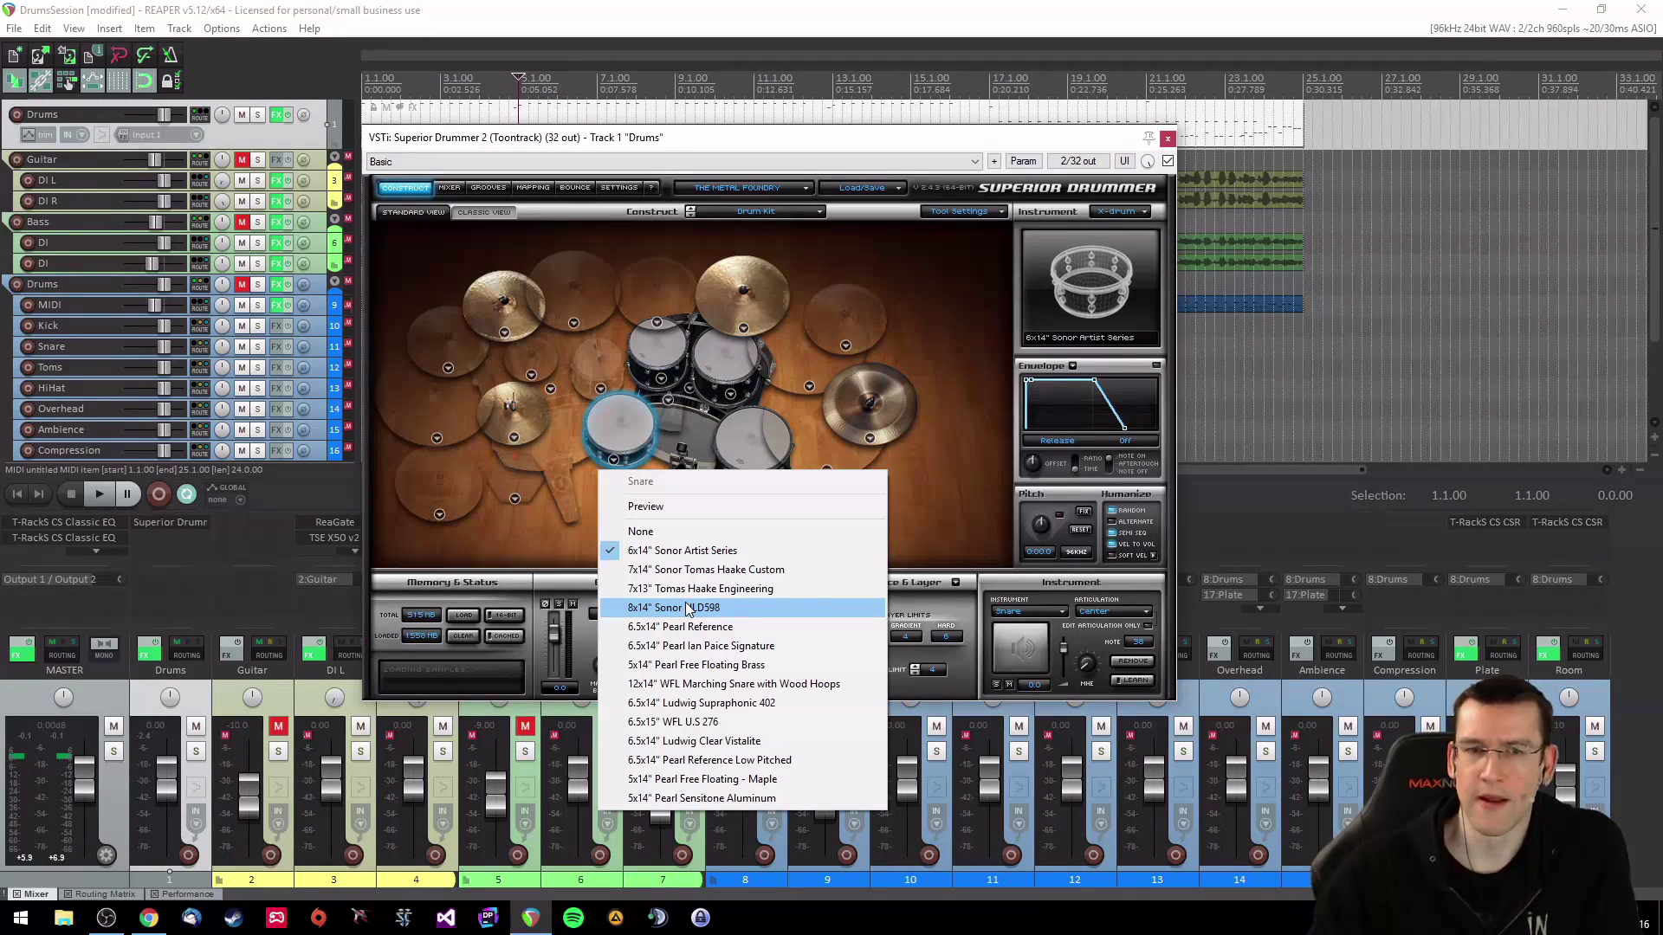
left_click(944, 260)
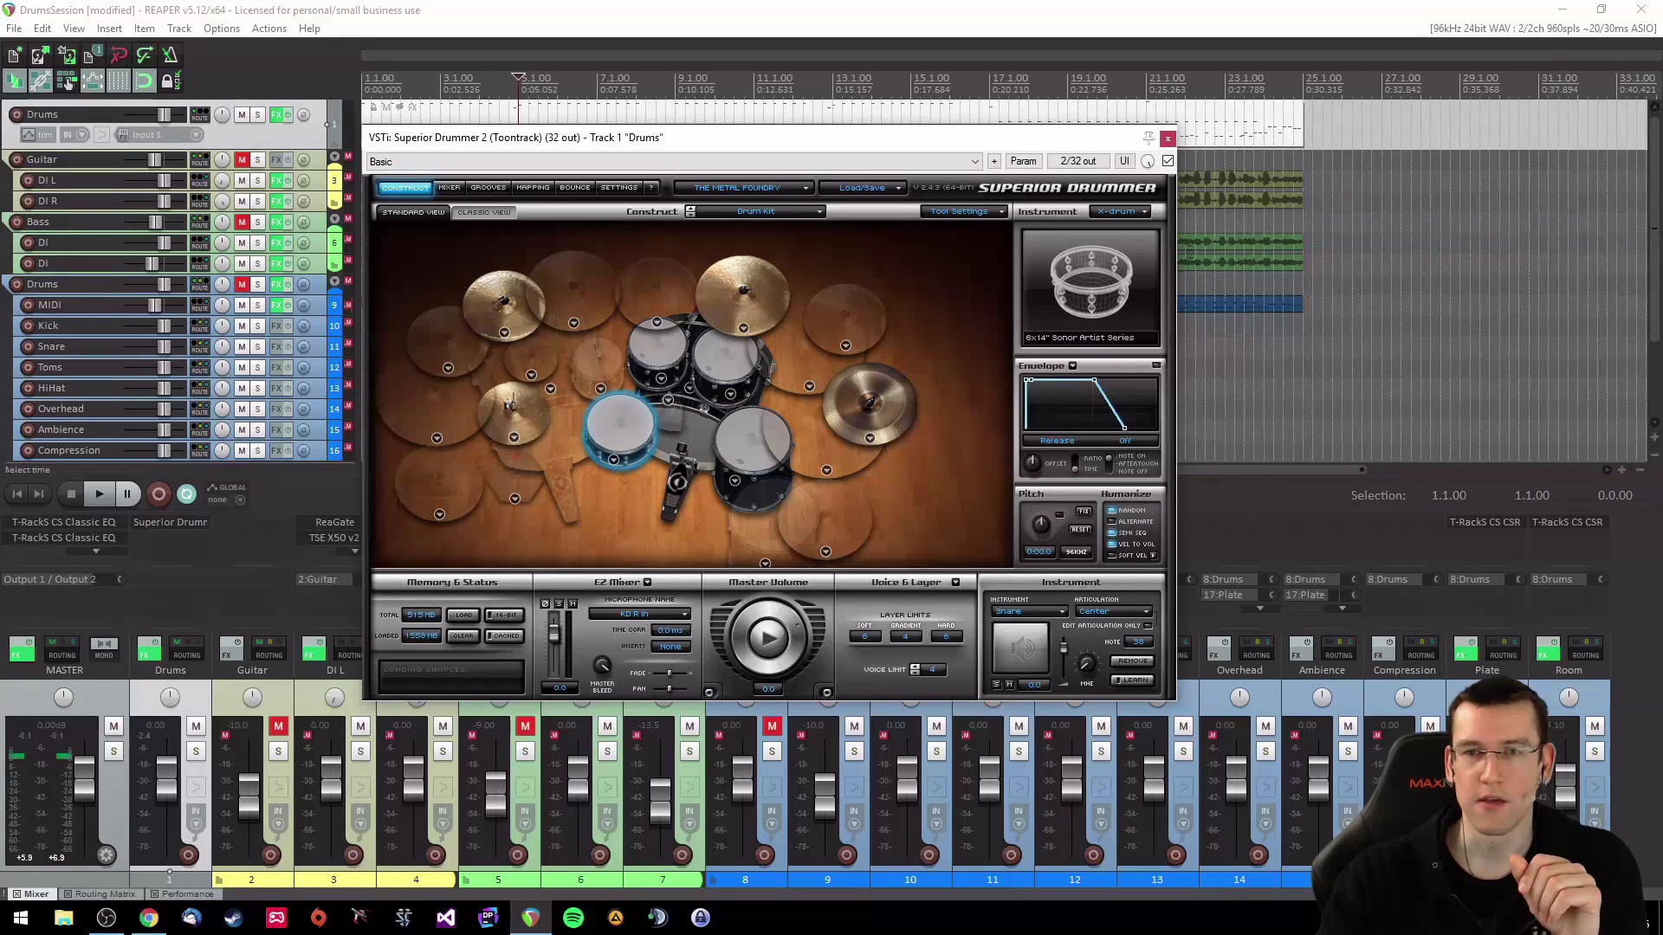
left_click(1122, 211)
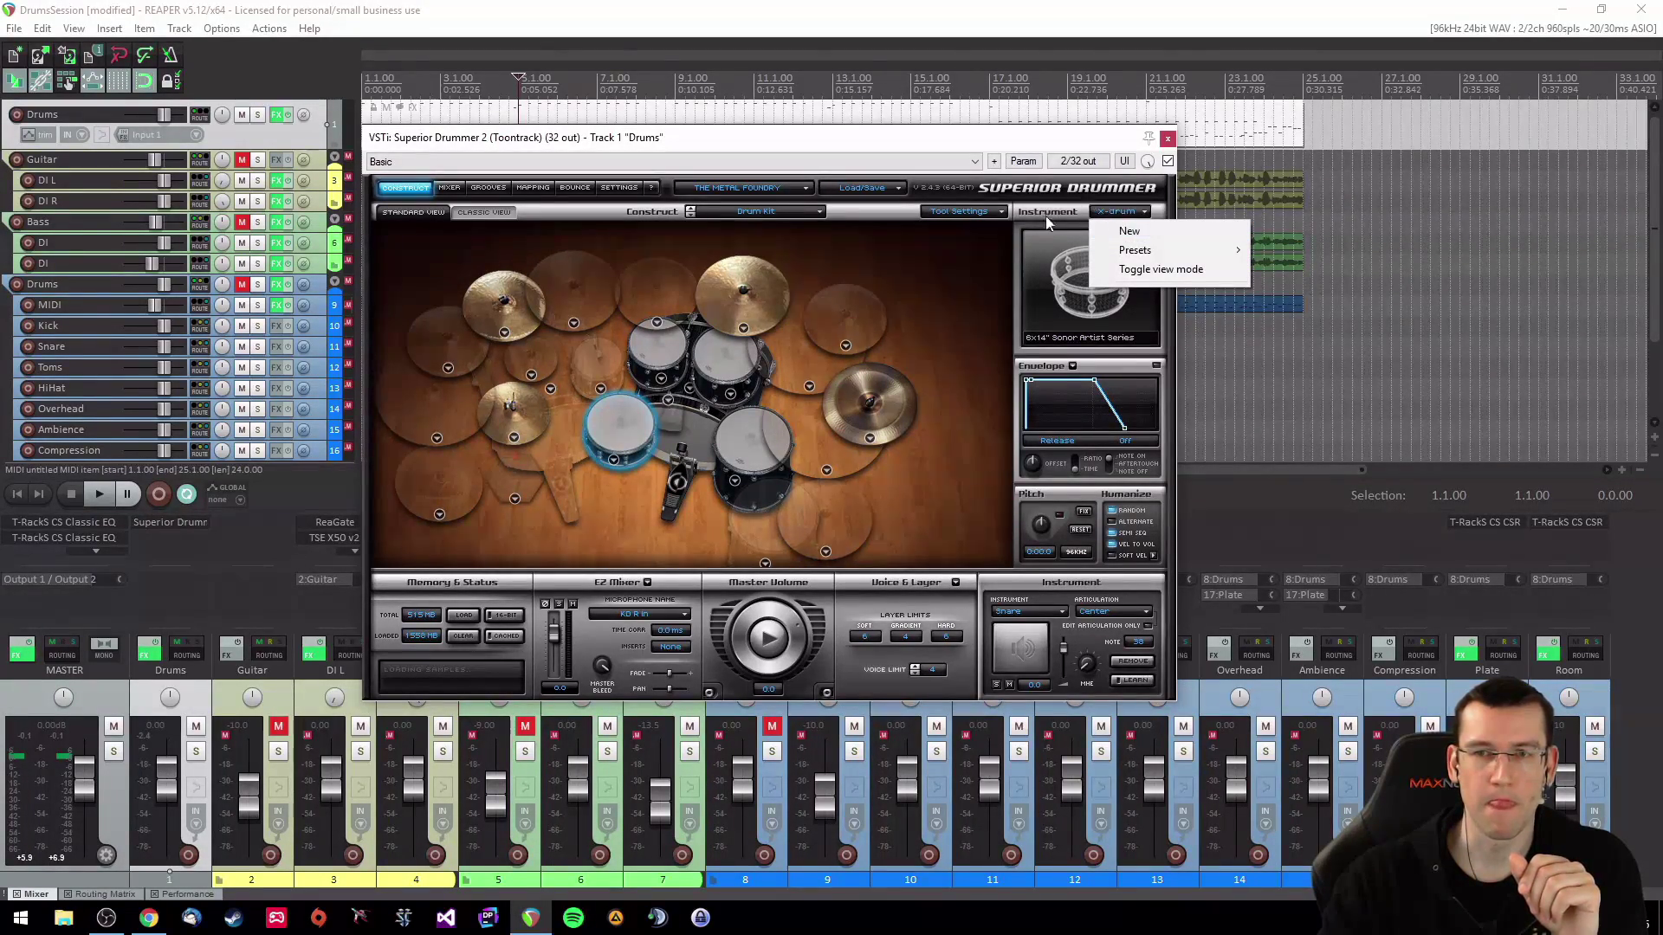
left_click(1161, 211)
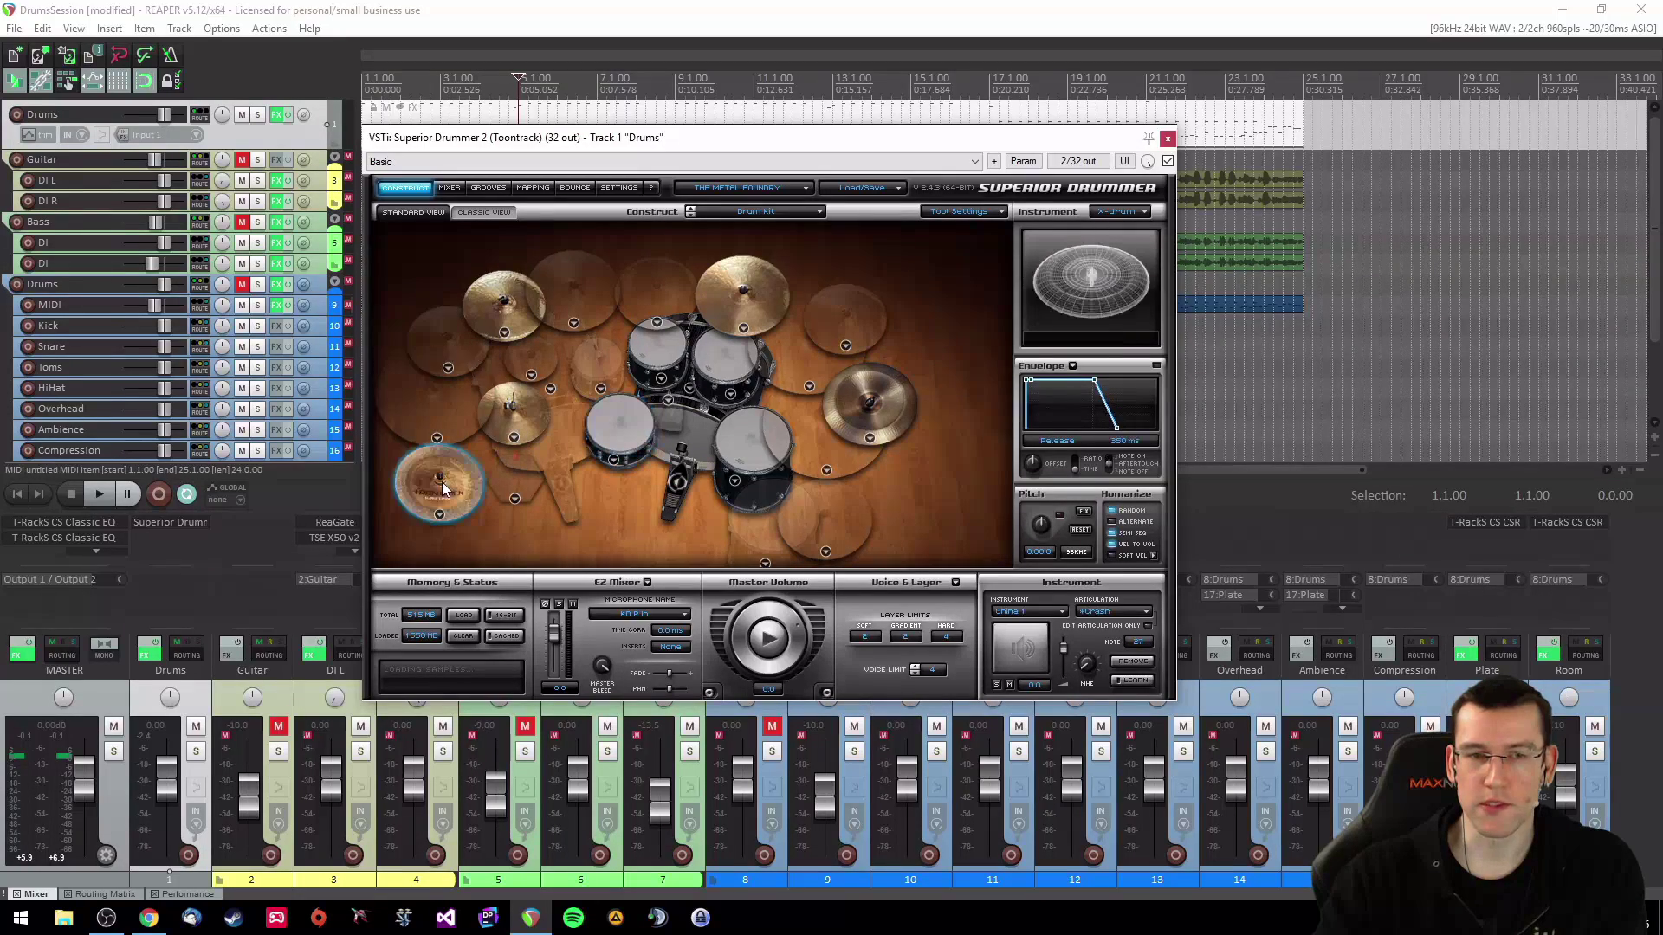
left_click(643, 320)
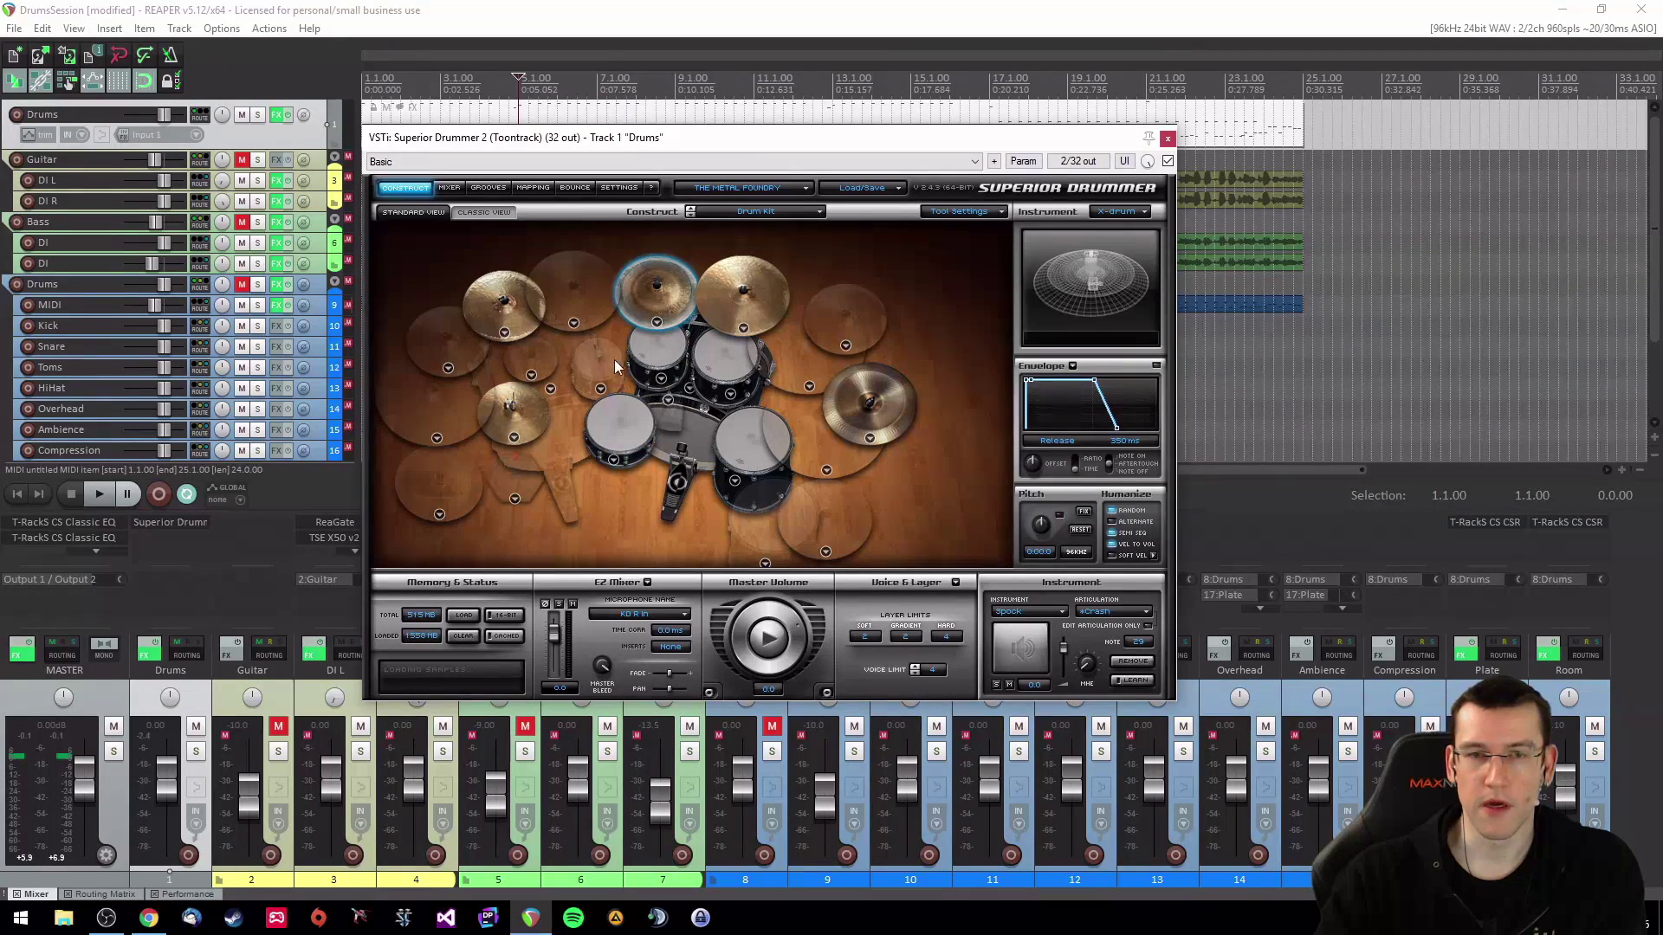
left_click(617, 316)
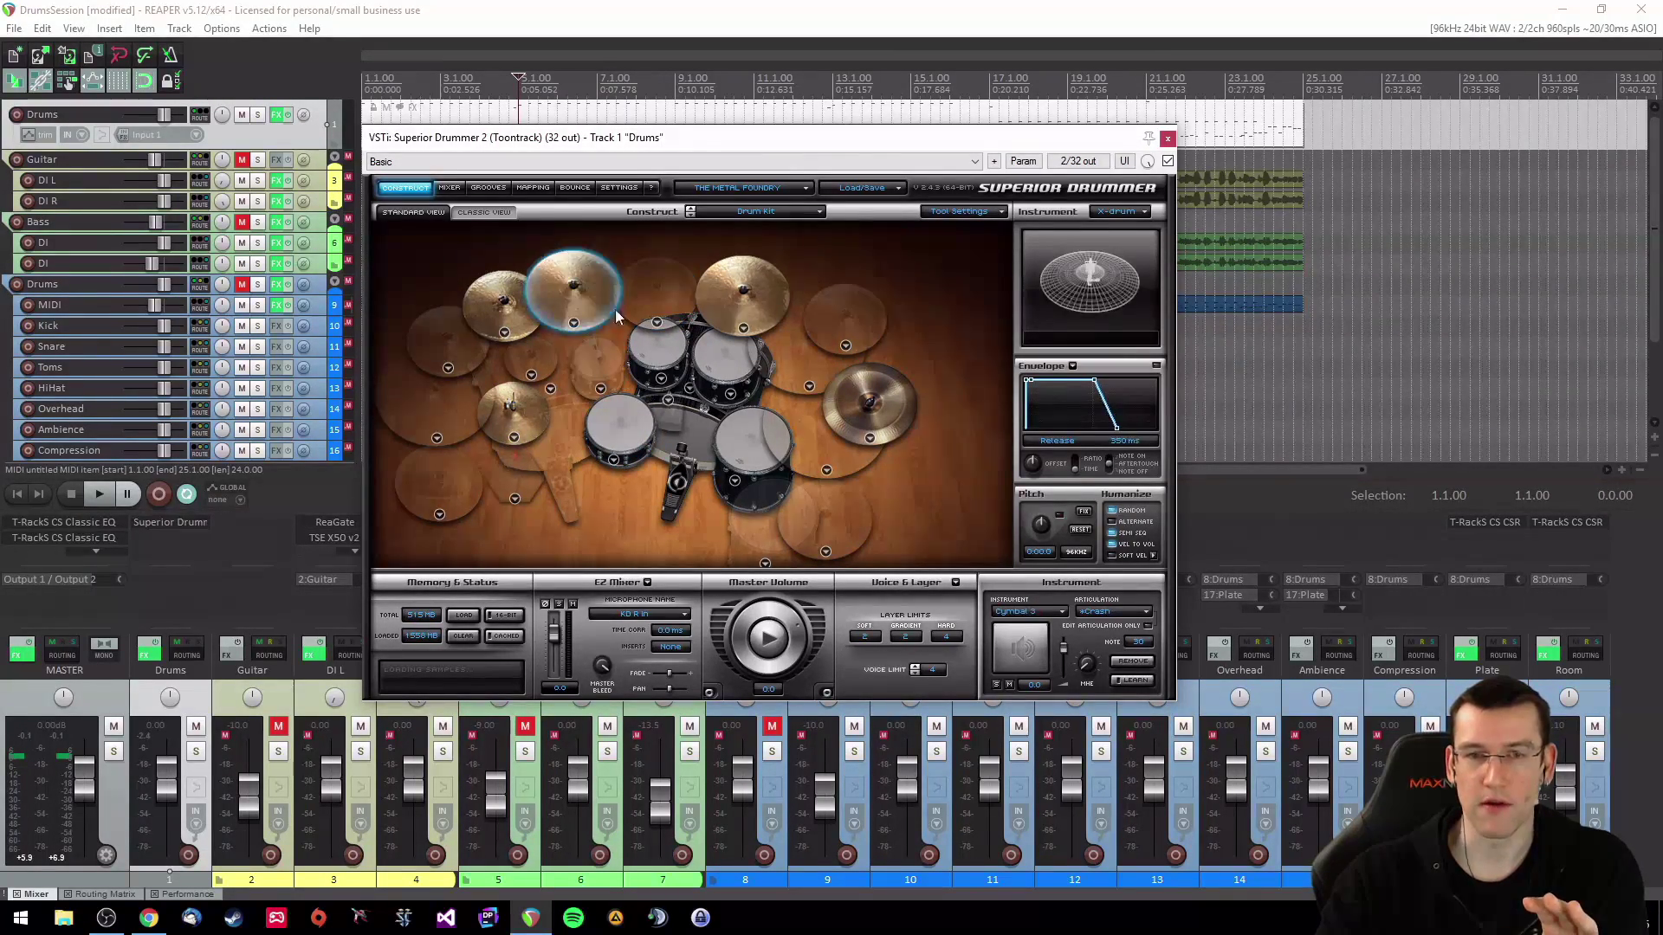
left_click(654, 295)
left_click(827, 319)
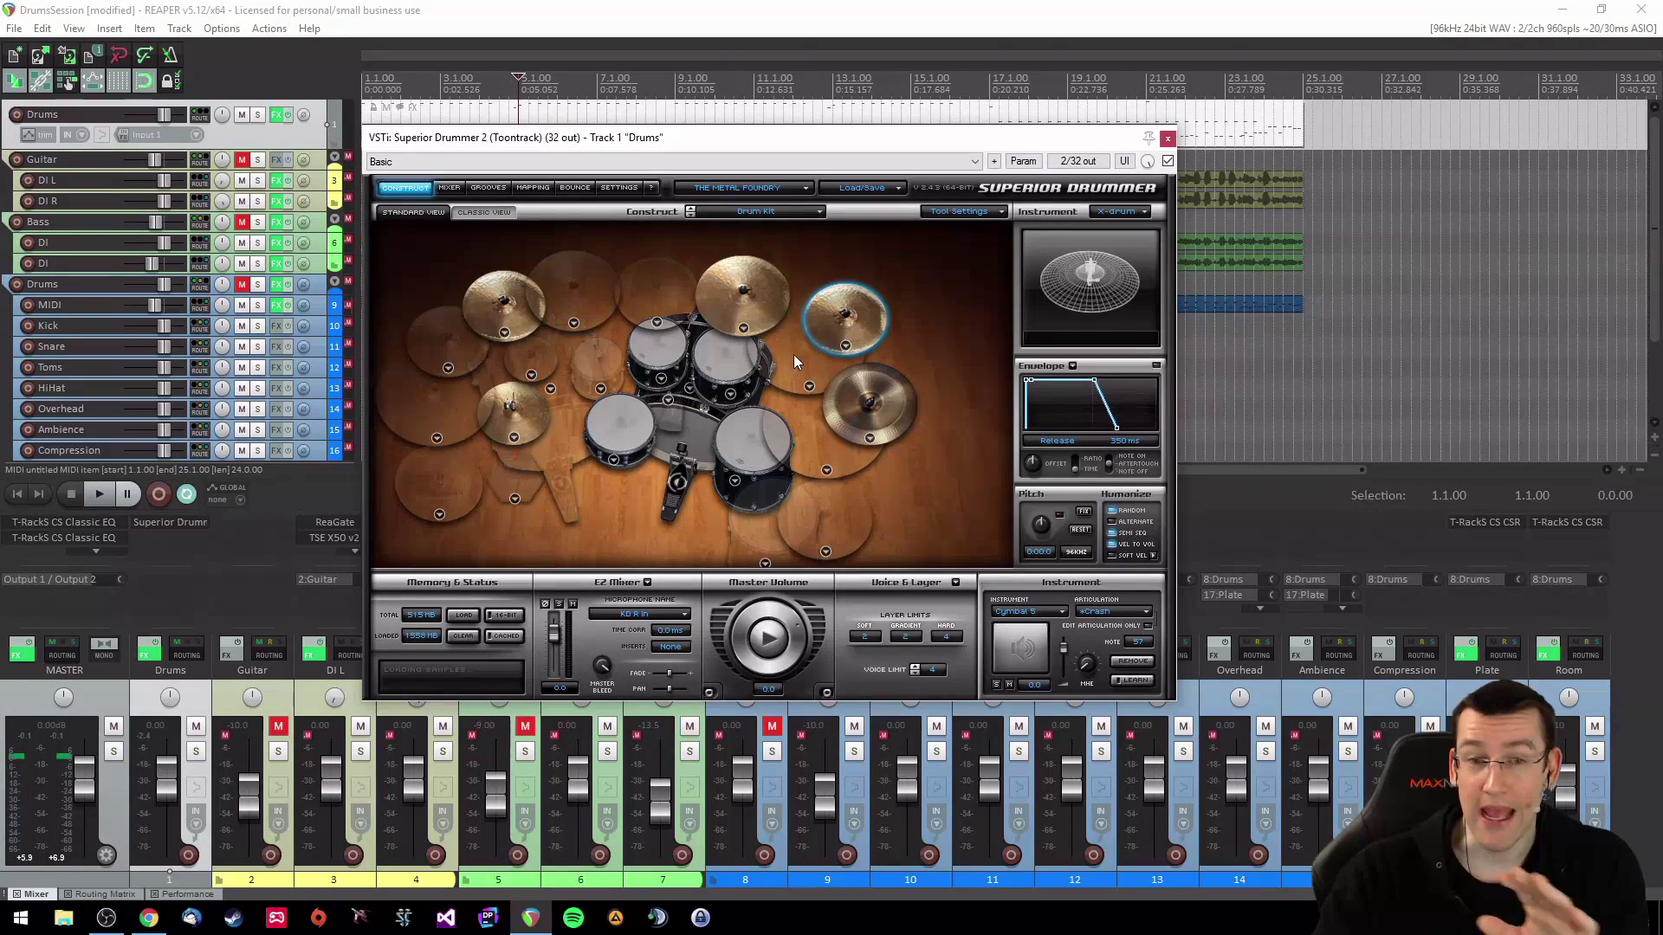
left_click(786, 419)
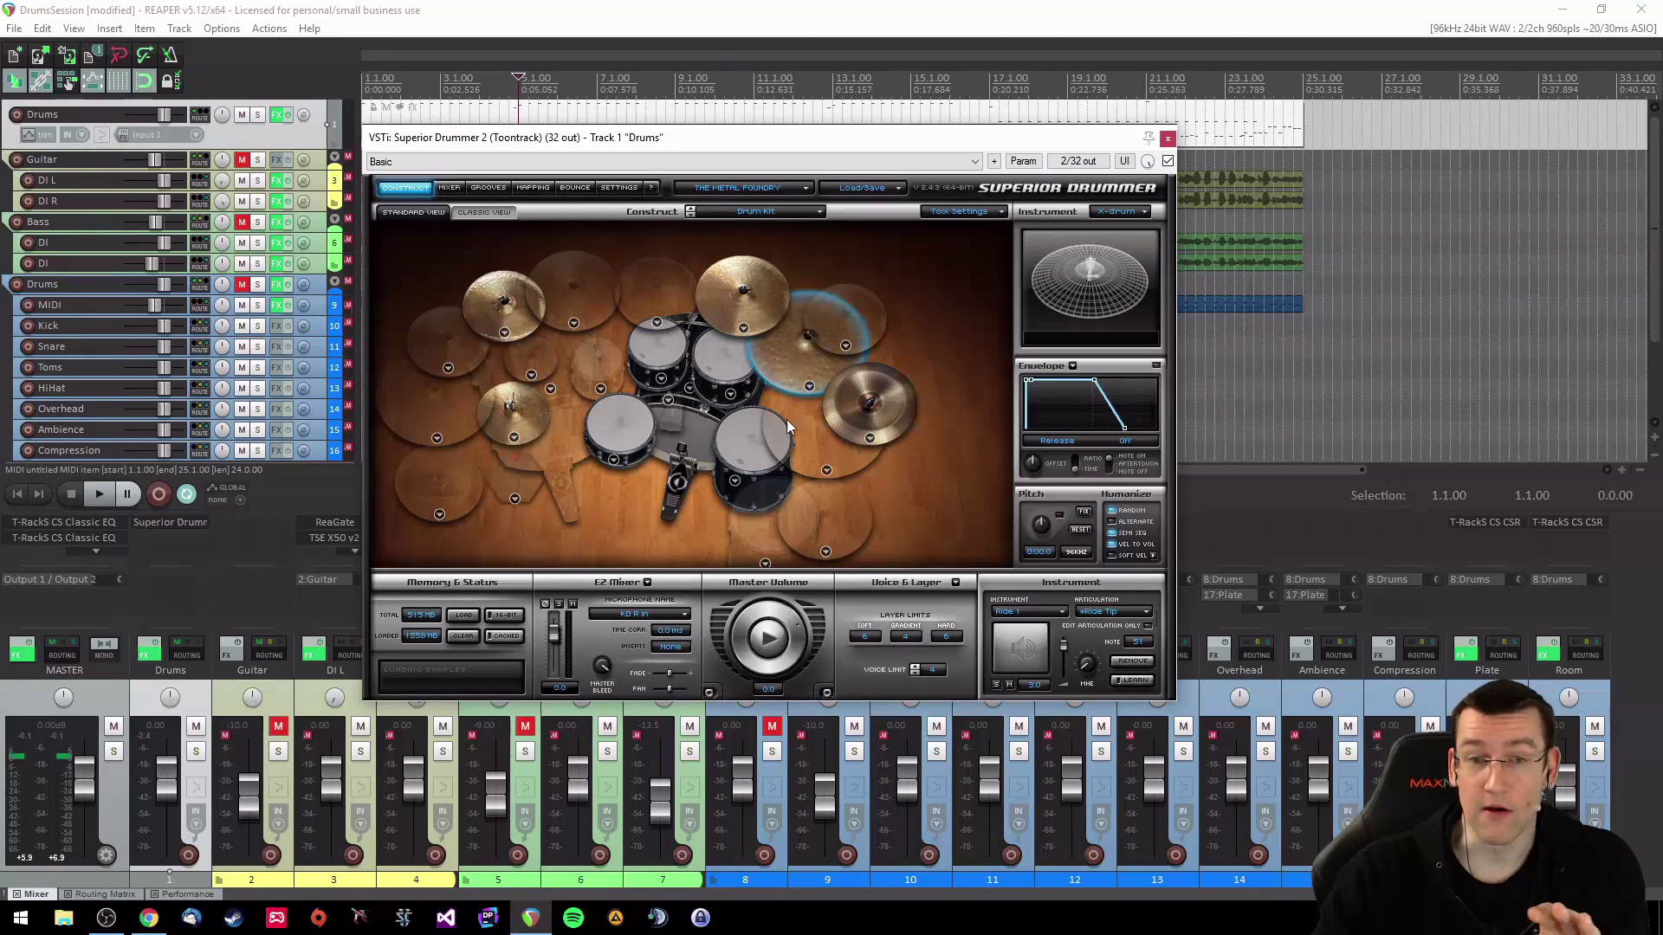
Step: Compare the list of installed sound libraries with the models offered for the snare and Racktom 2
left_click(791, 189)
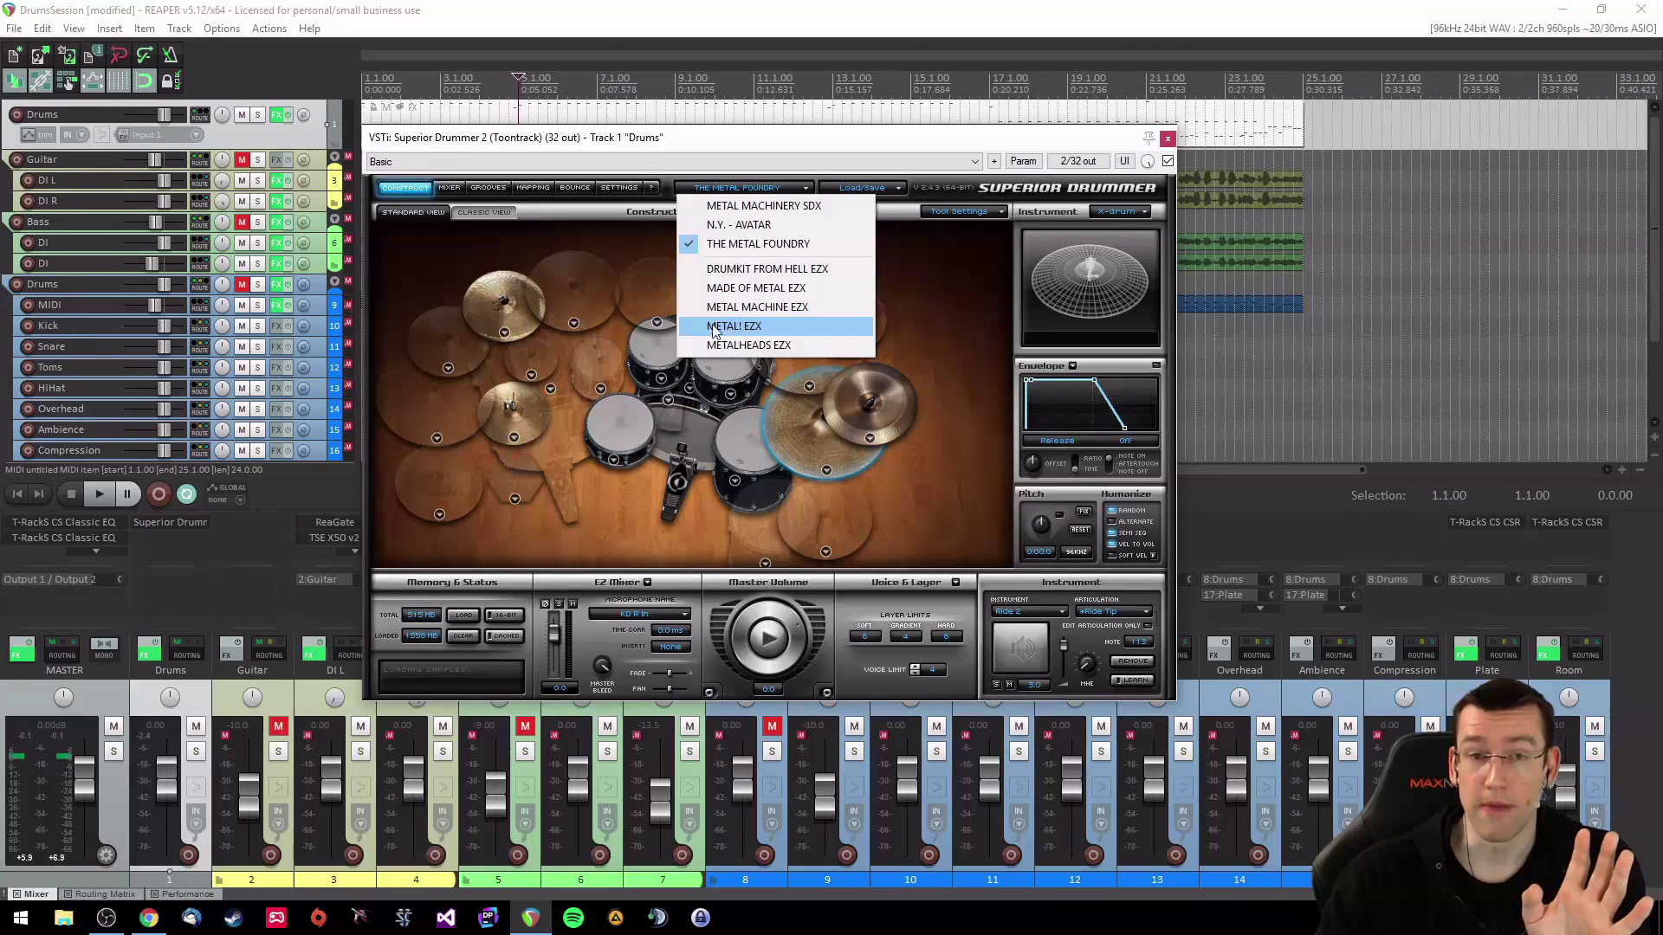
left_click(801, 189)
left_click(801, 189)
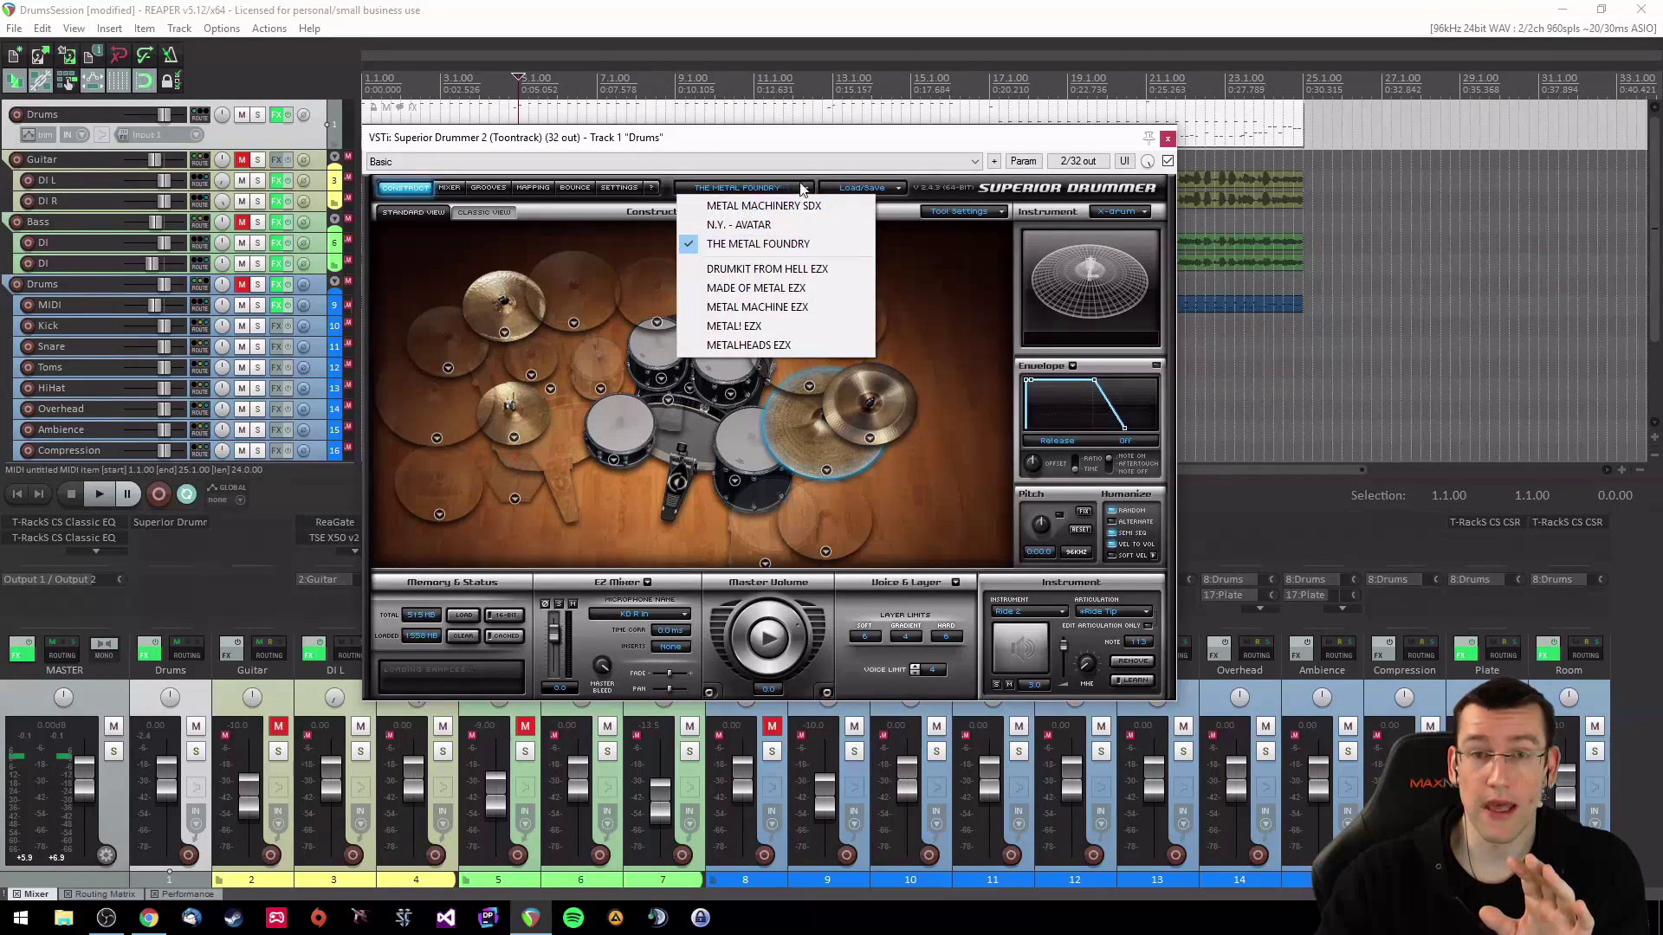
left_click(614, 460)
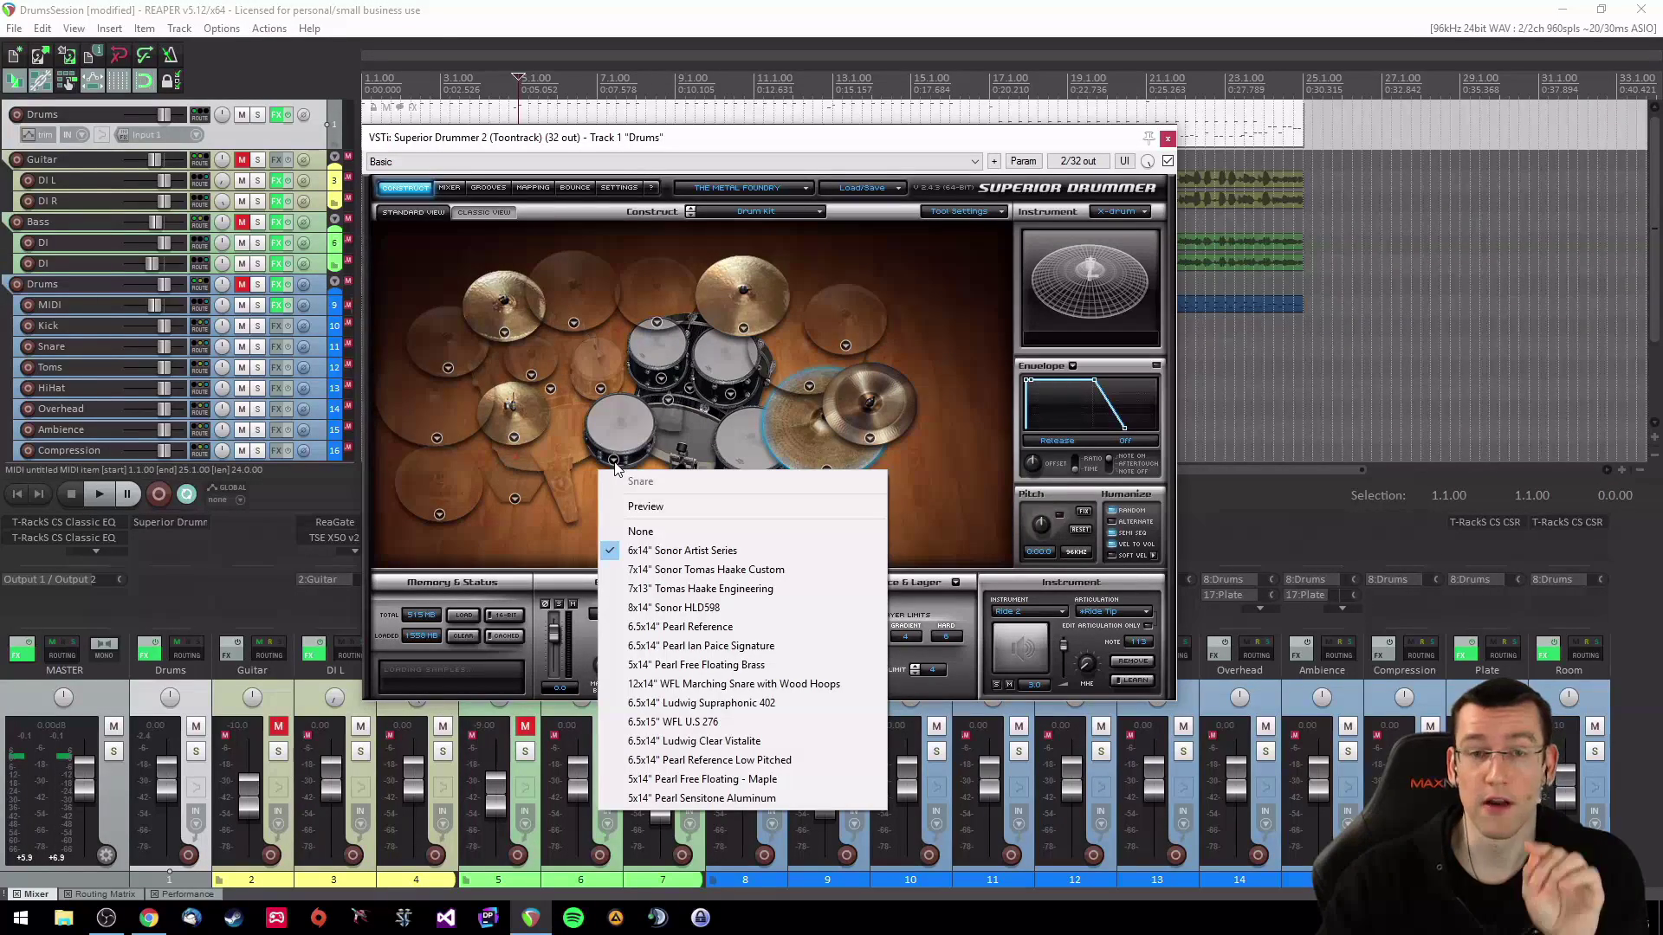
left_click(663, 381)
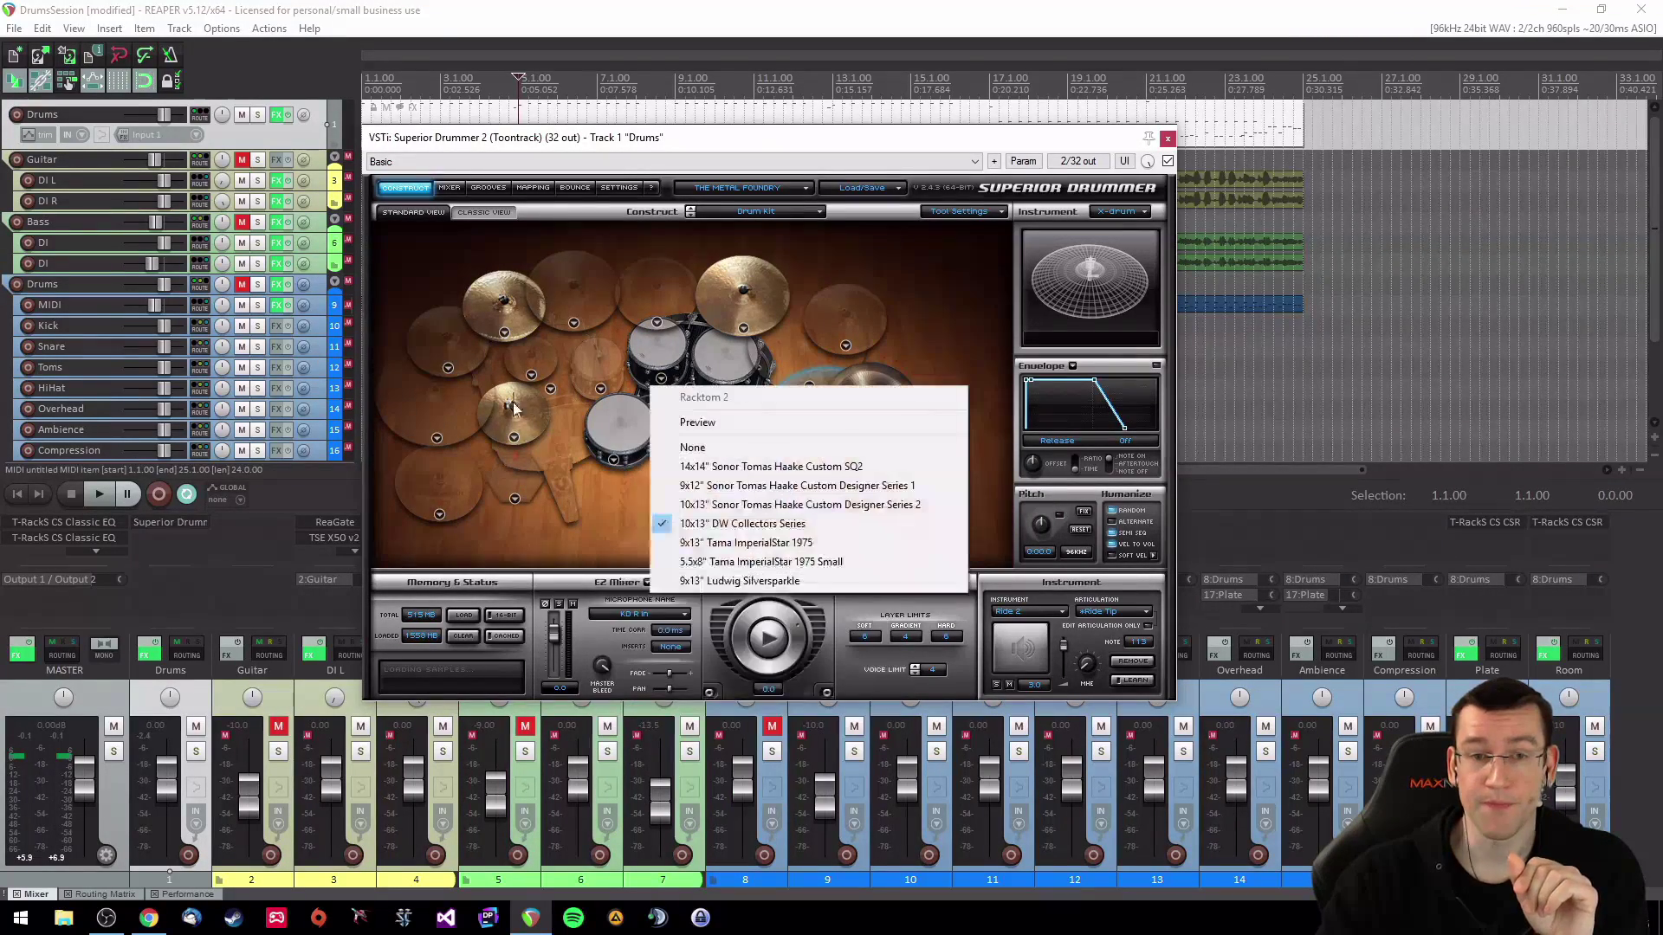
left_click(725, 582)
left_click(613, 460)
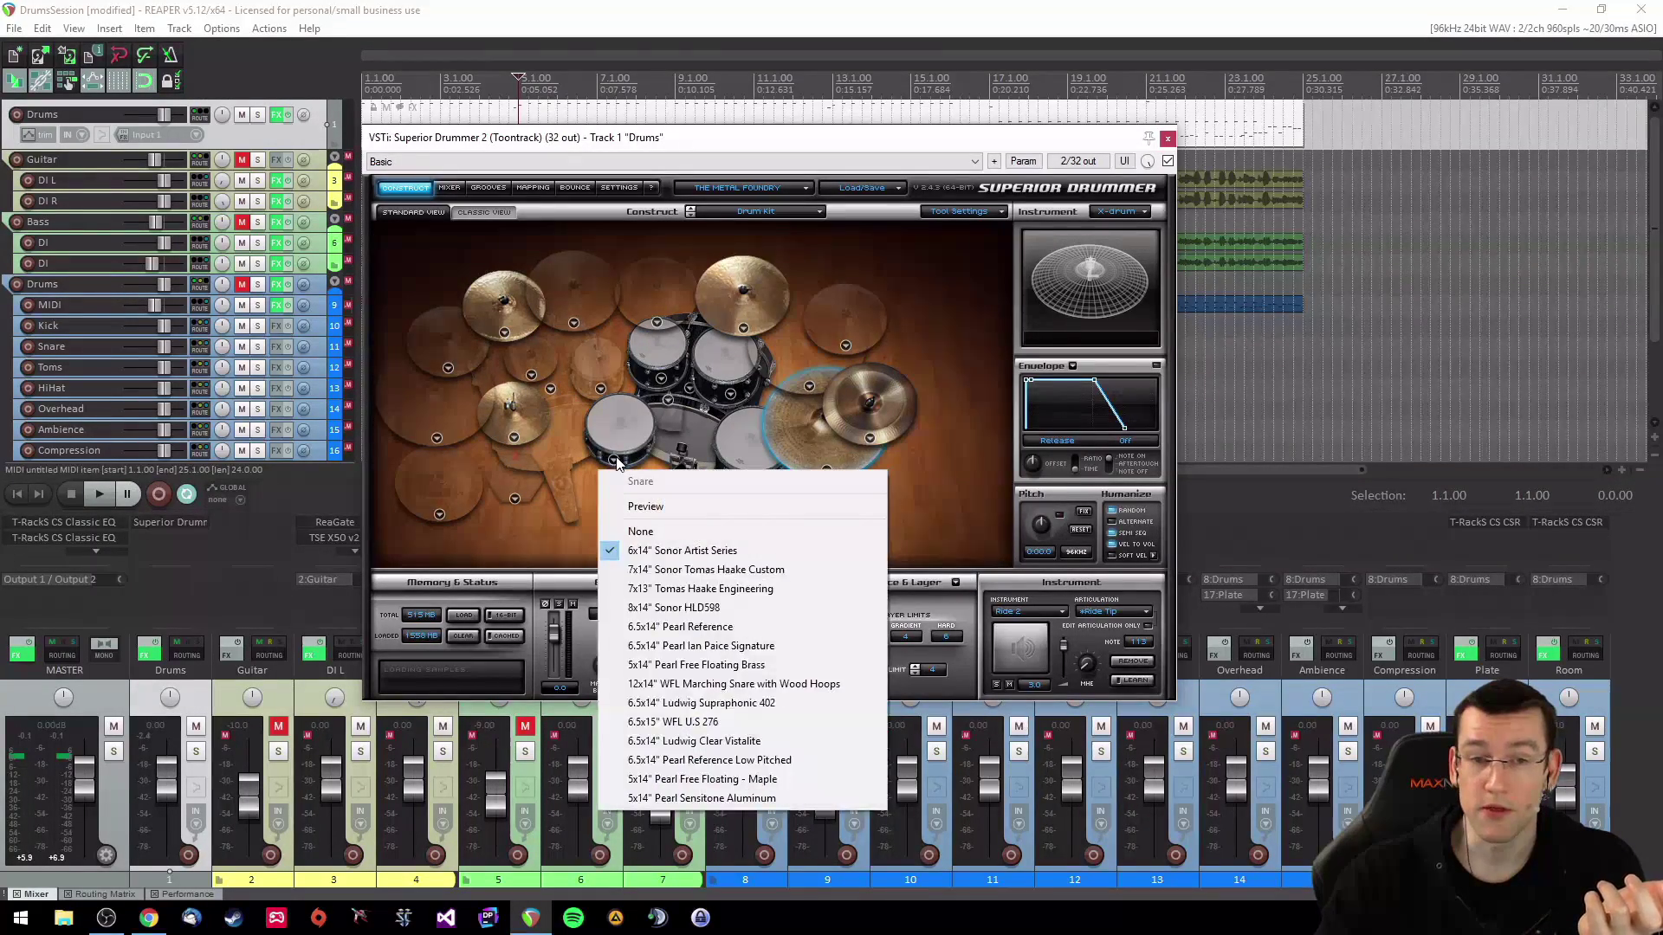
left_click(612, 460)
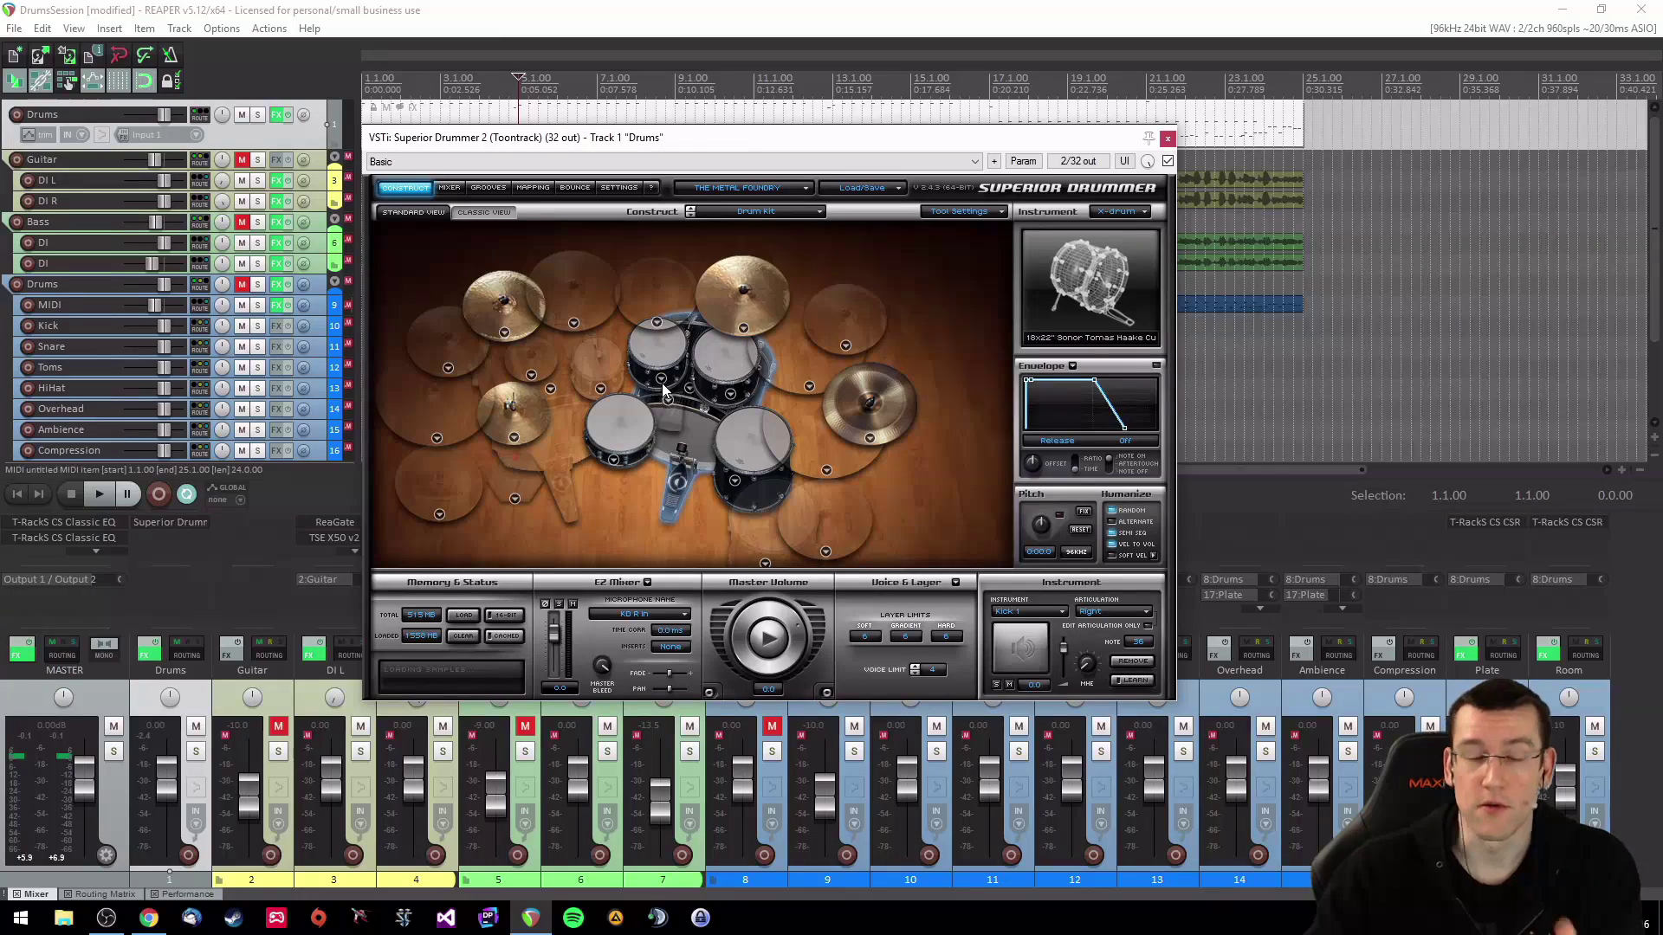
Step: Remove the hi-hat, the crash behind it, Racktom 2 and the snare from the kit
left_click(514, 439)
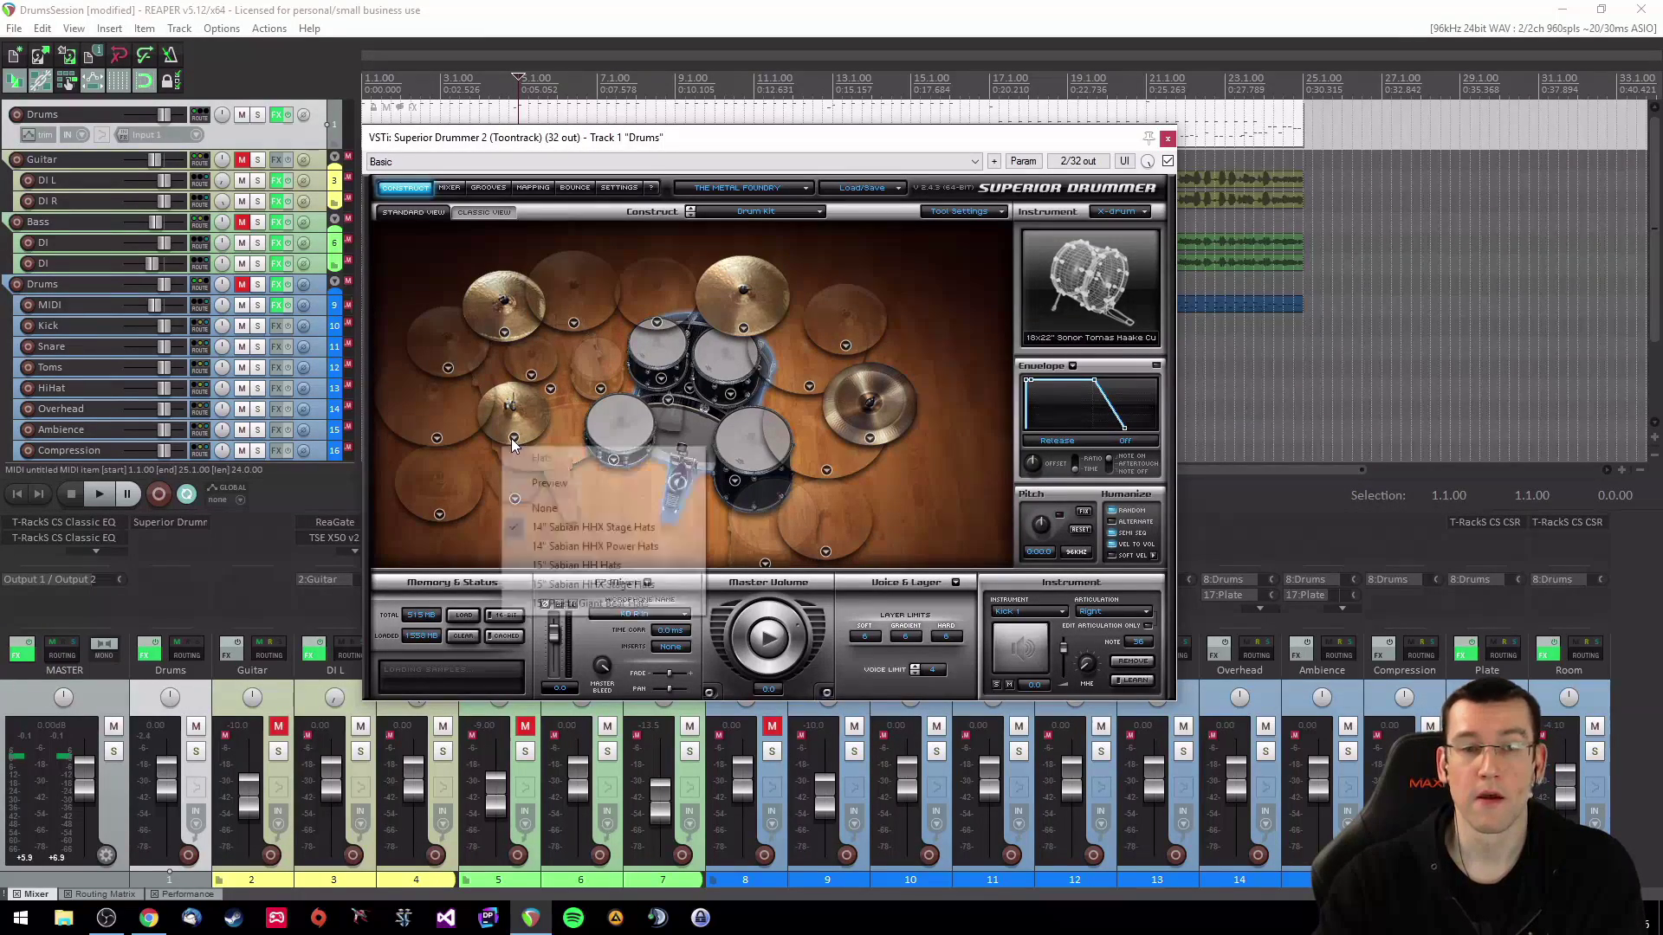
left_click(536, 484)
left_click(504, 334)
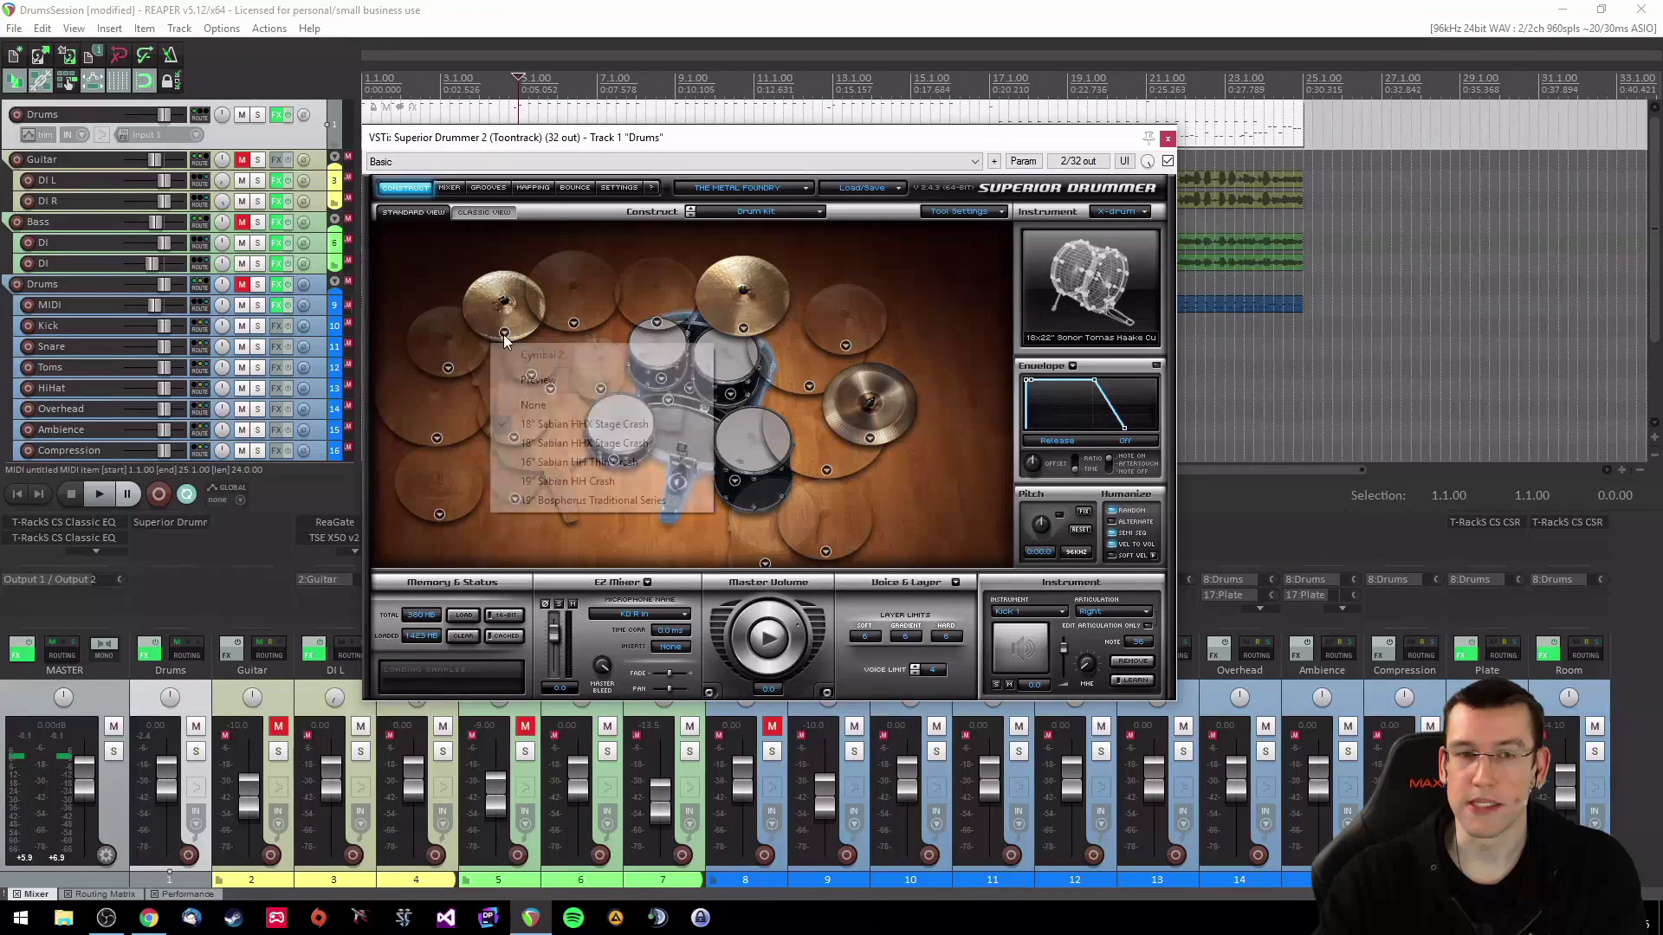
left_click(551, 408)
left_click(662, 379)
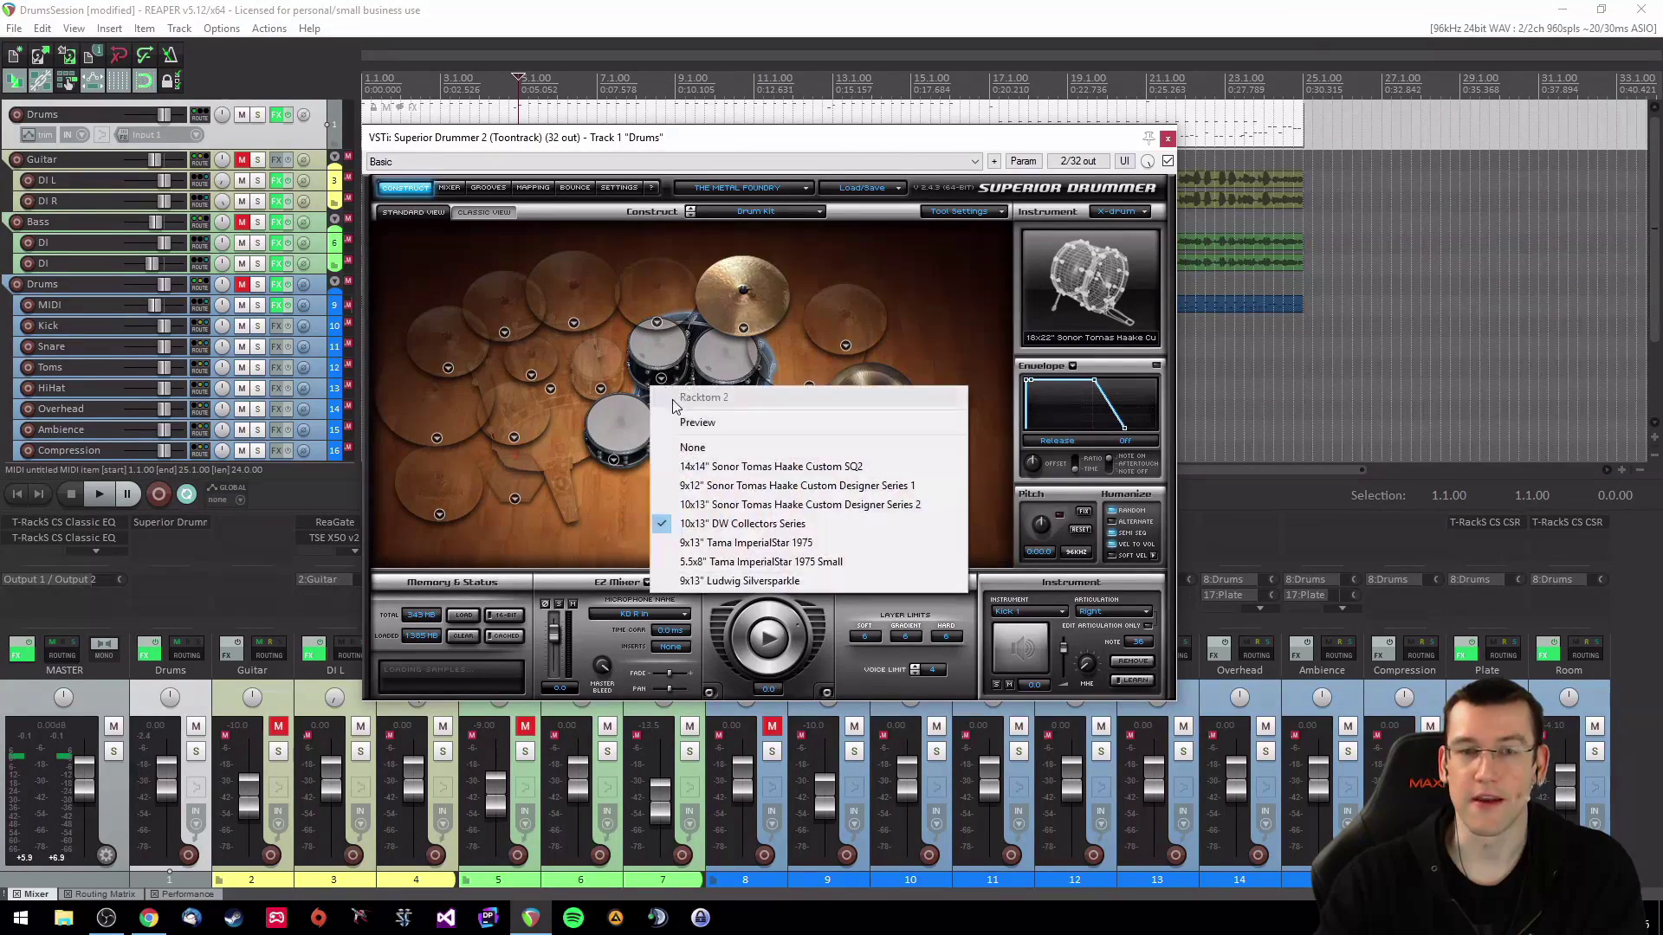
left_click(690, 448)
left_click(614, 460)
left_click(619, 530)
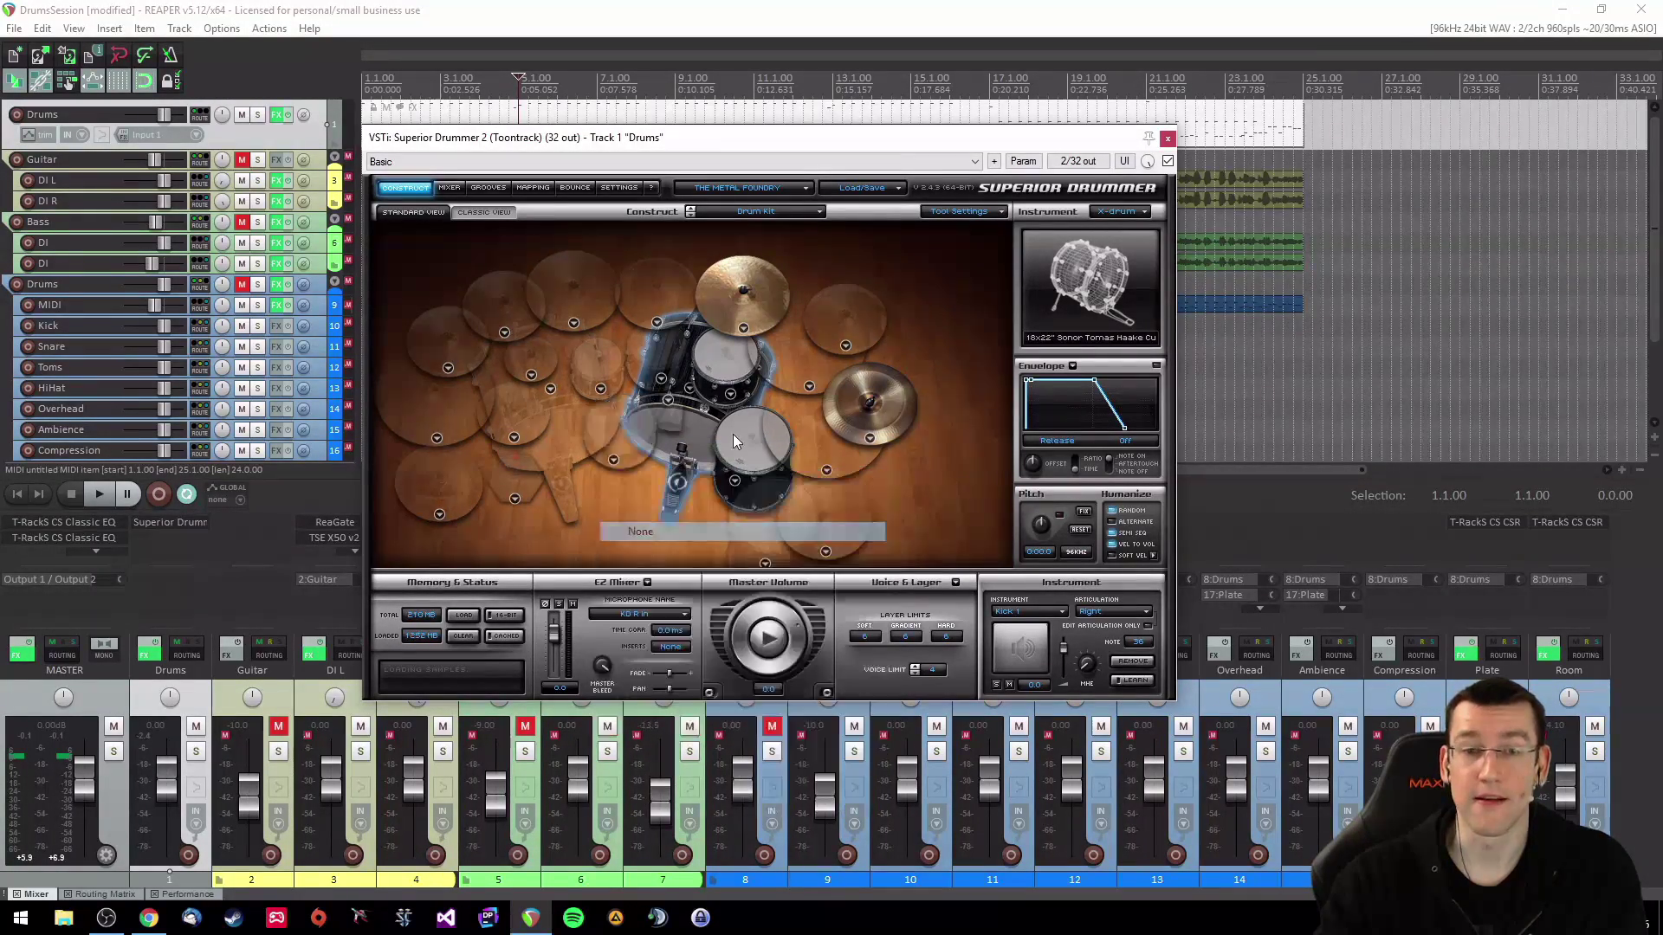
Step: Remove the cymbal behind Racktom 3, Racktom 3, Kick 1, China 2 and Floortom 1 from the kit
left_click(744, 329)
left_click(759, 401)
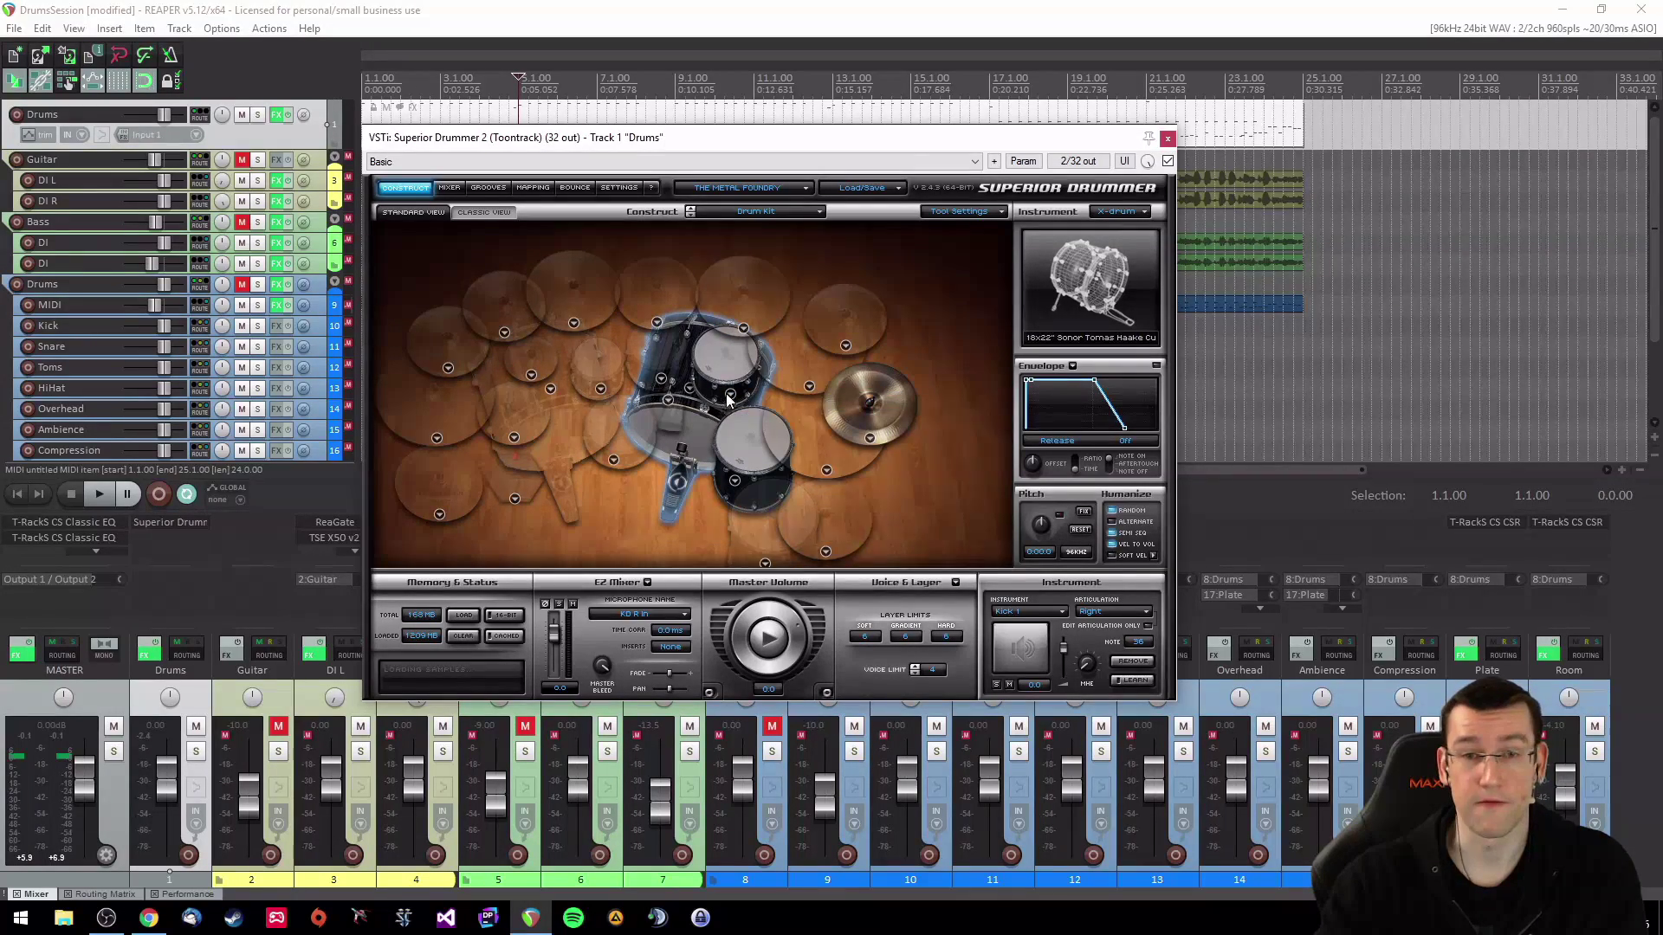
left_click(732, 386)
left_click(745, 466)
left_click(682, 448)
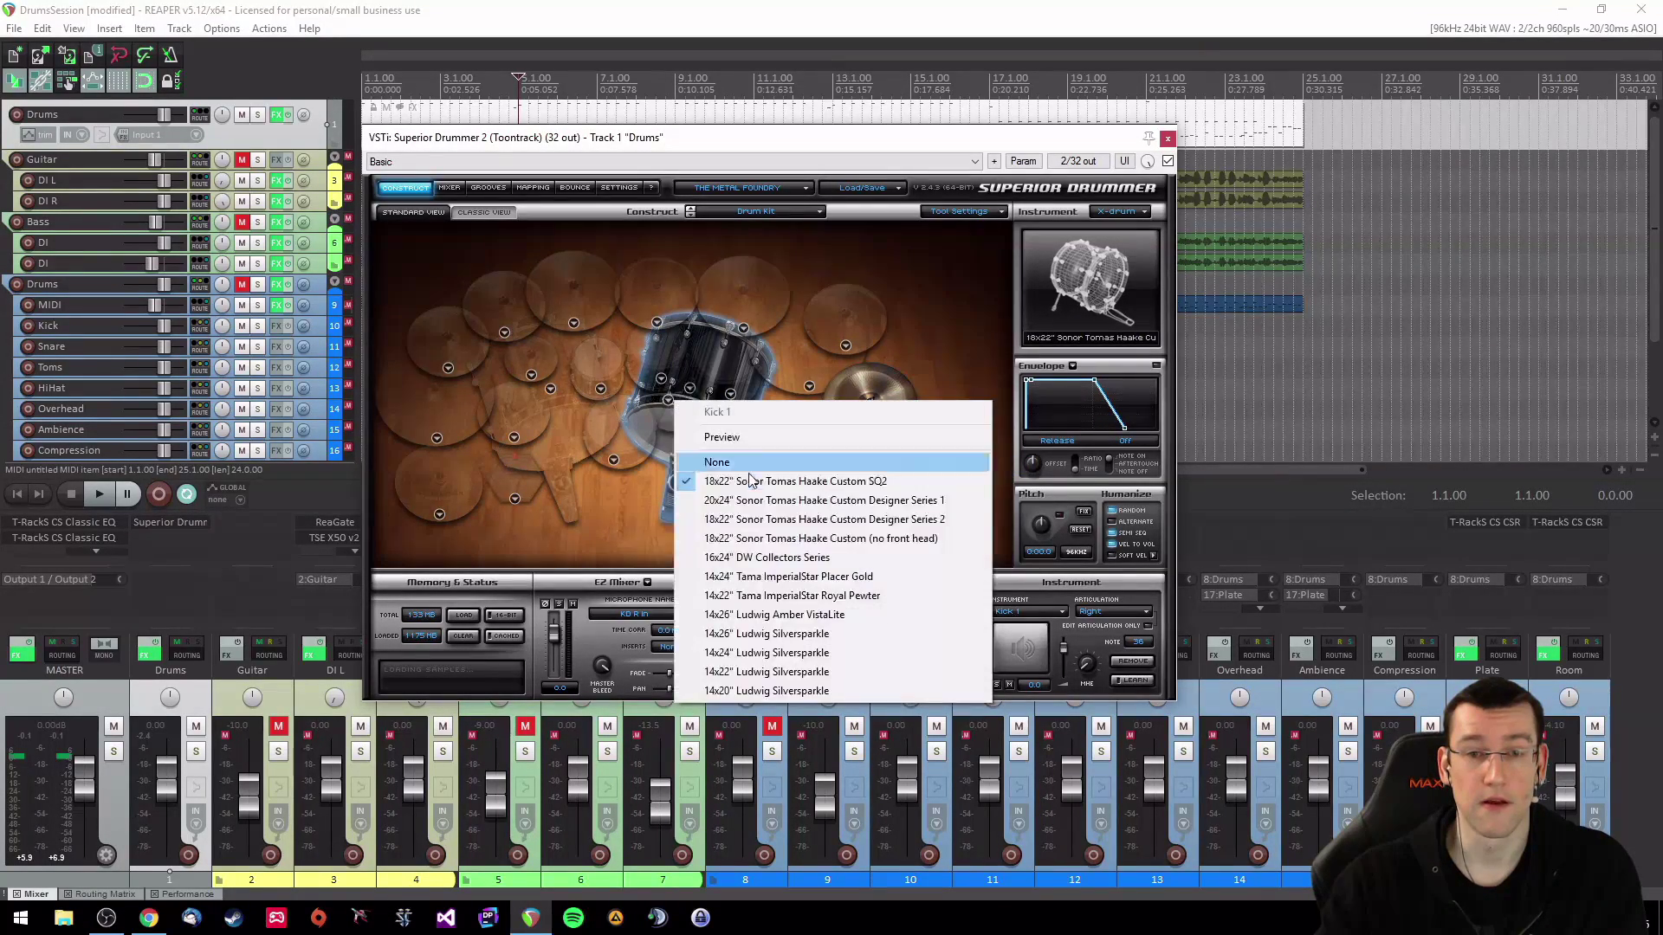
left_click(743, 460)
left_click(871, 440)
left_click(866, 507)
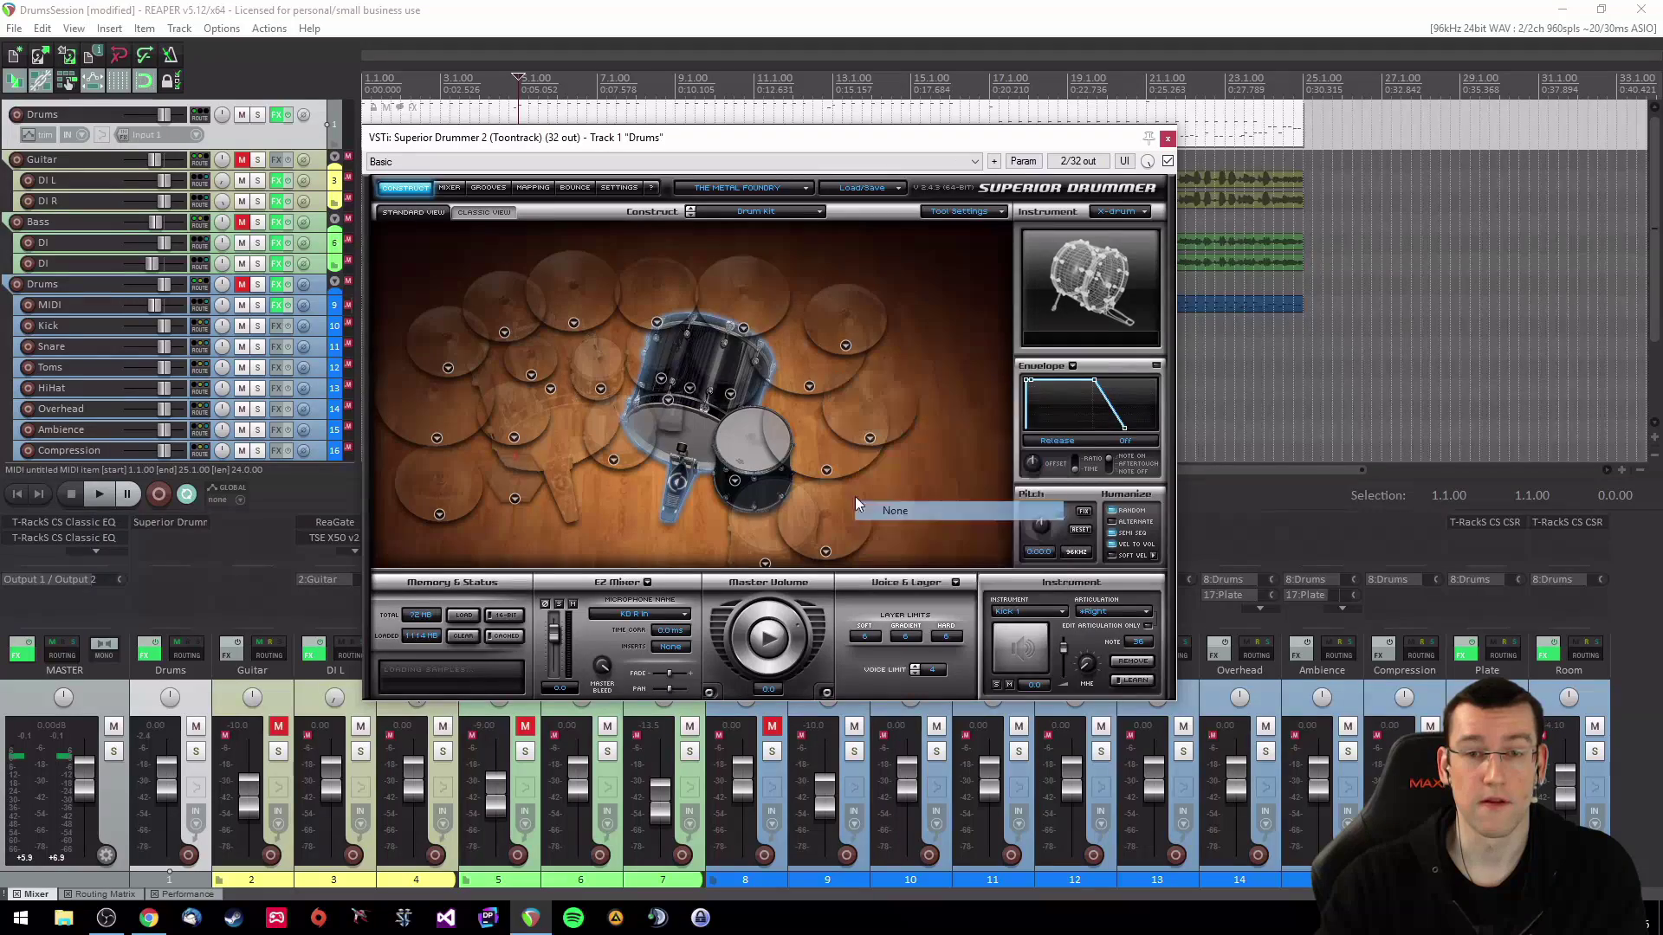
left_click(734, 482)
left_click(766, 553)
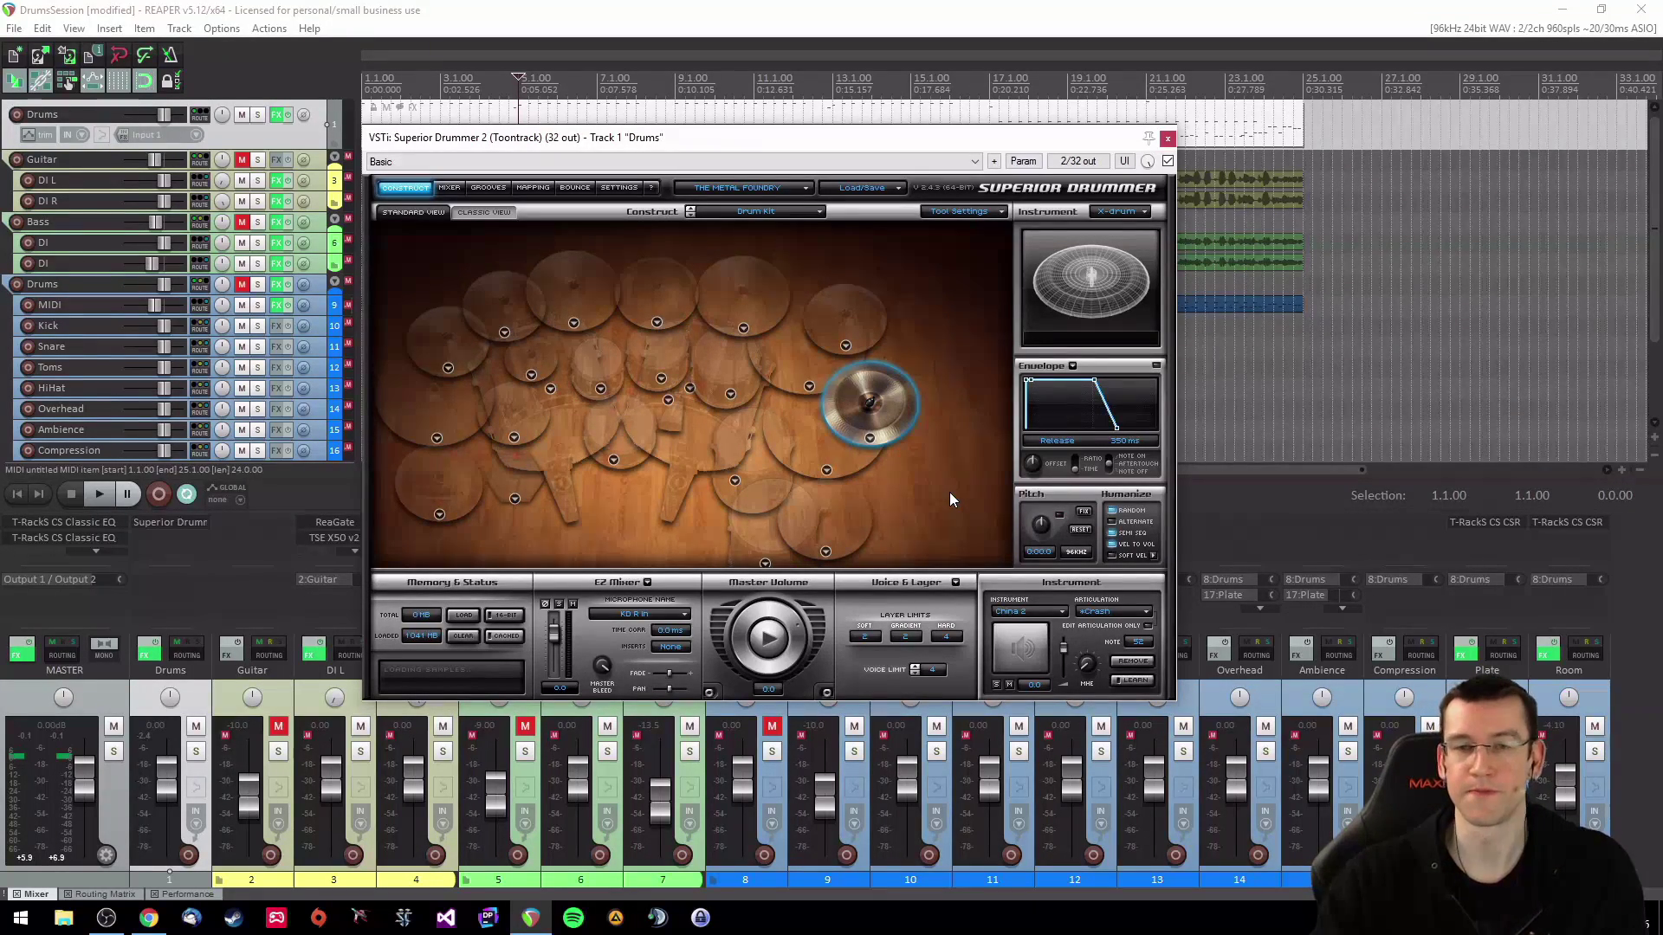
Step: Add a new X-drum and move it from the outer edge toward the middle of the empty kit
left_click(1133, 212)
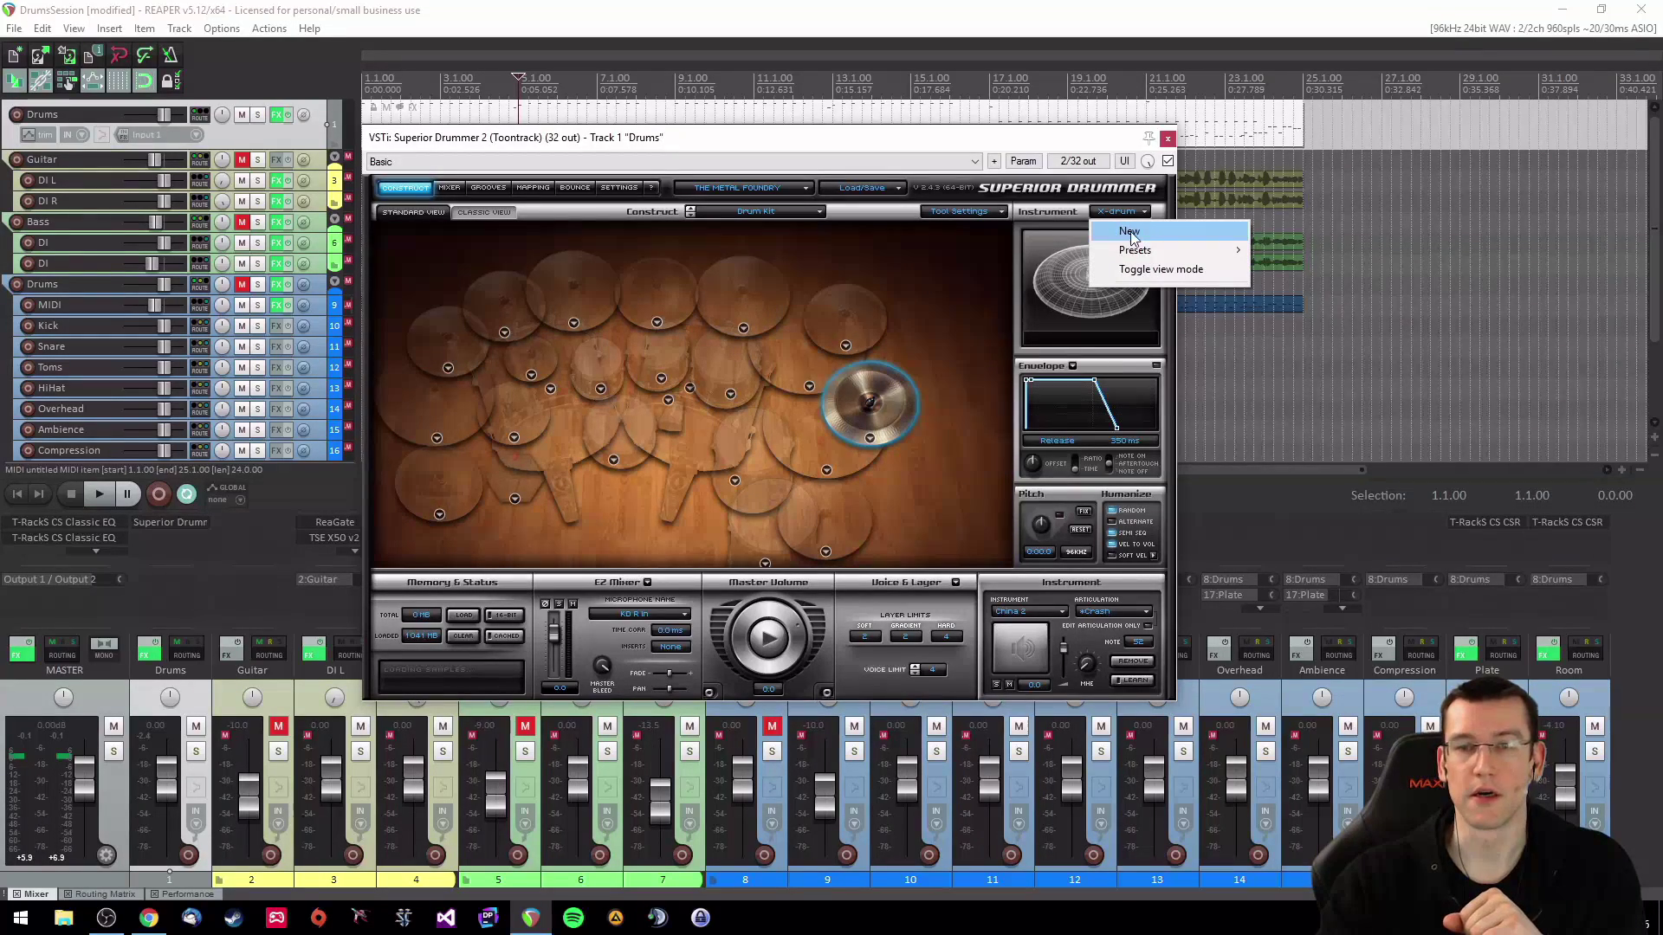
left_click(1130, 236)
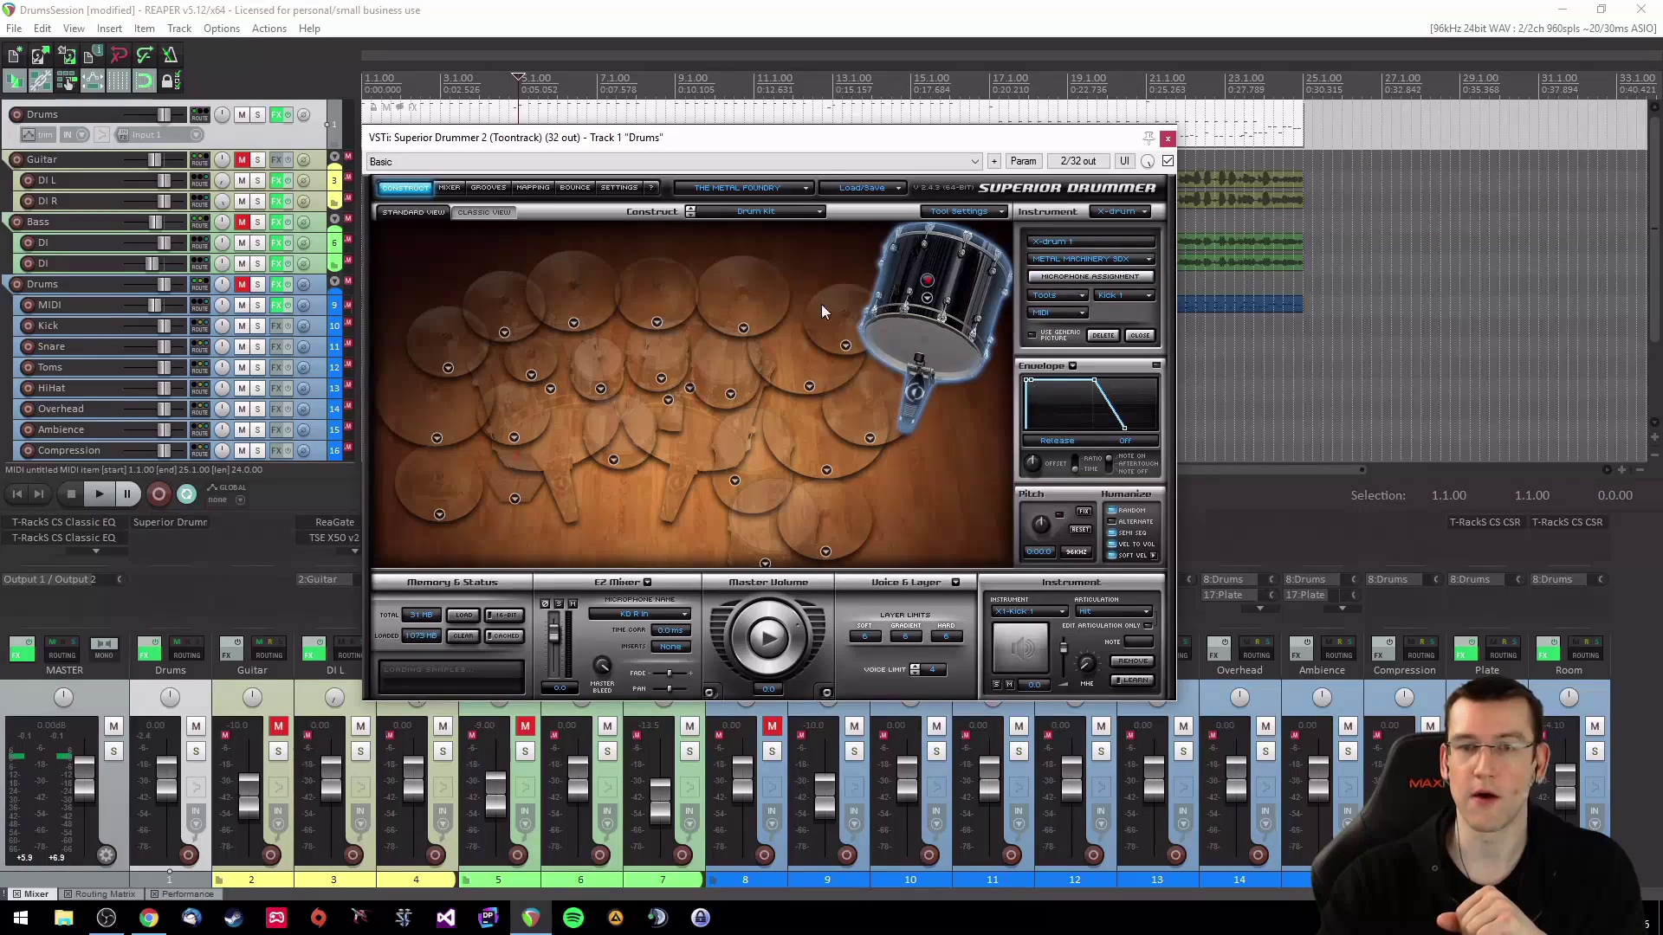
left_click_drag(990, 266, 821, 365)
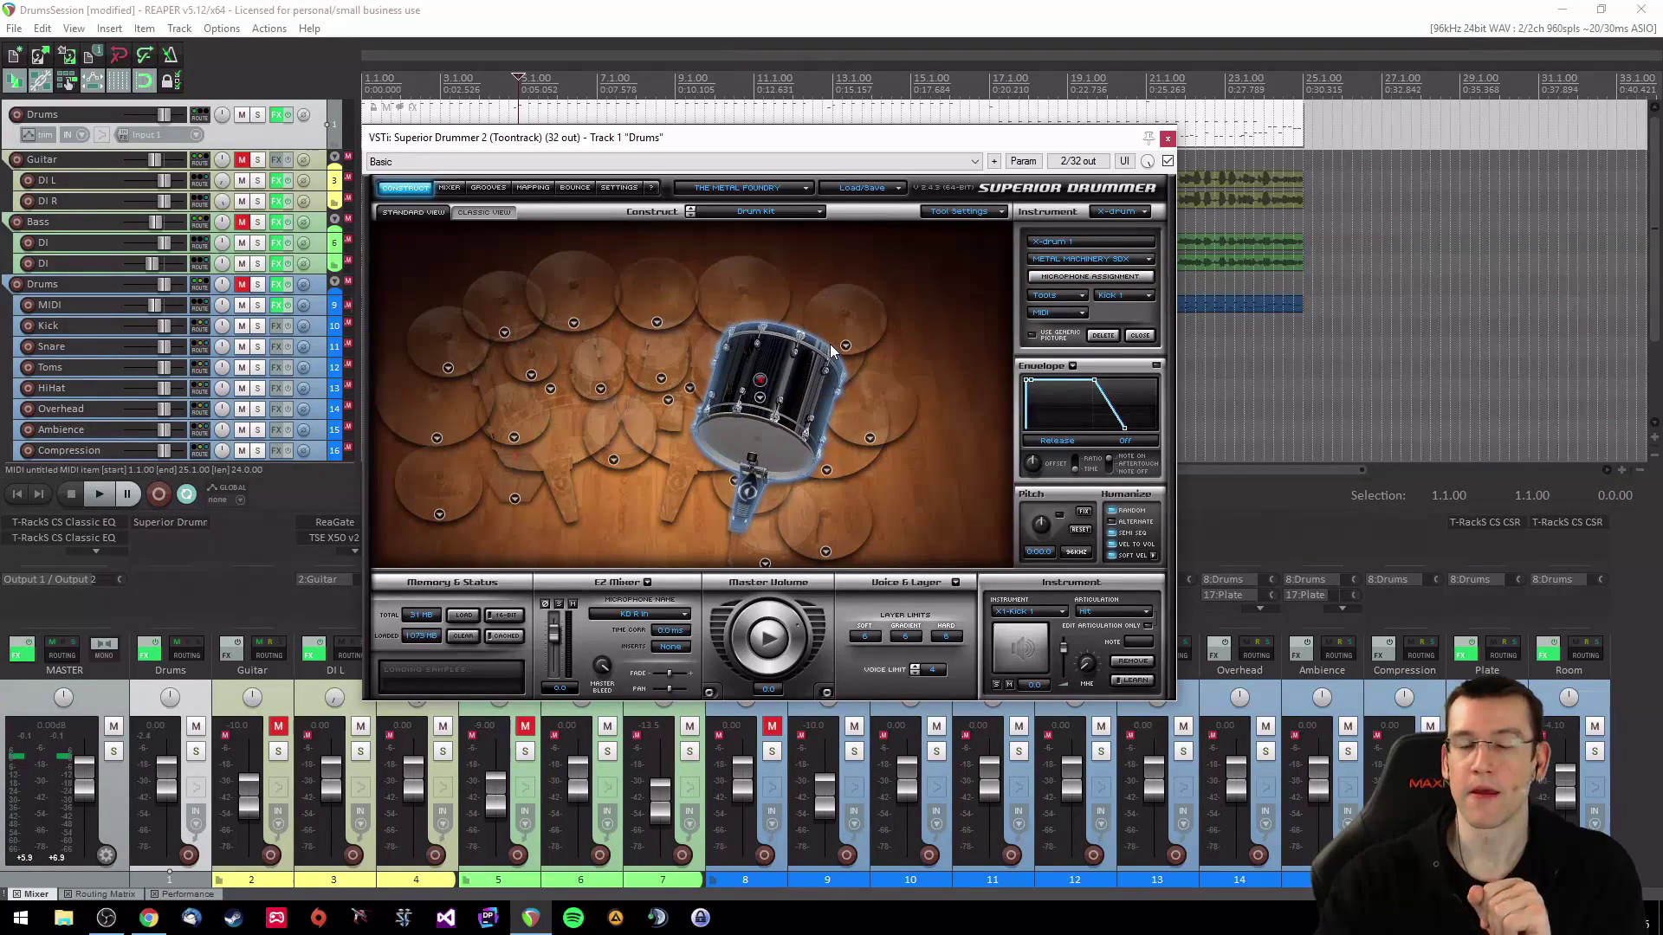
Step: Set the X-drum's sound library to METAL! EZX and its instrument to Kick 1
left_click(1149, 262)
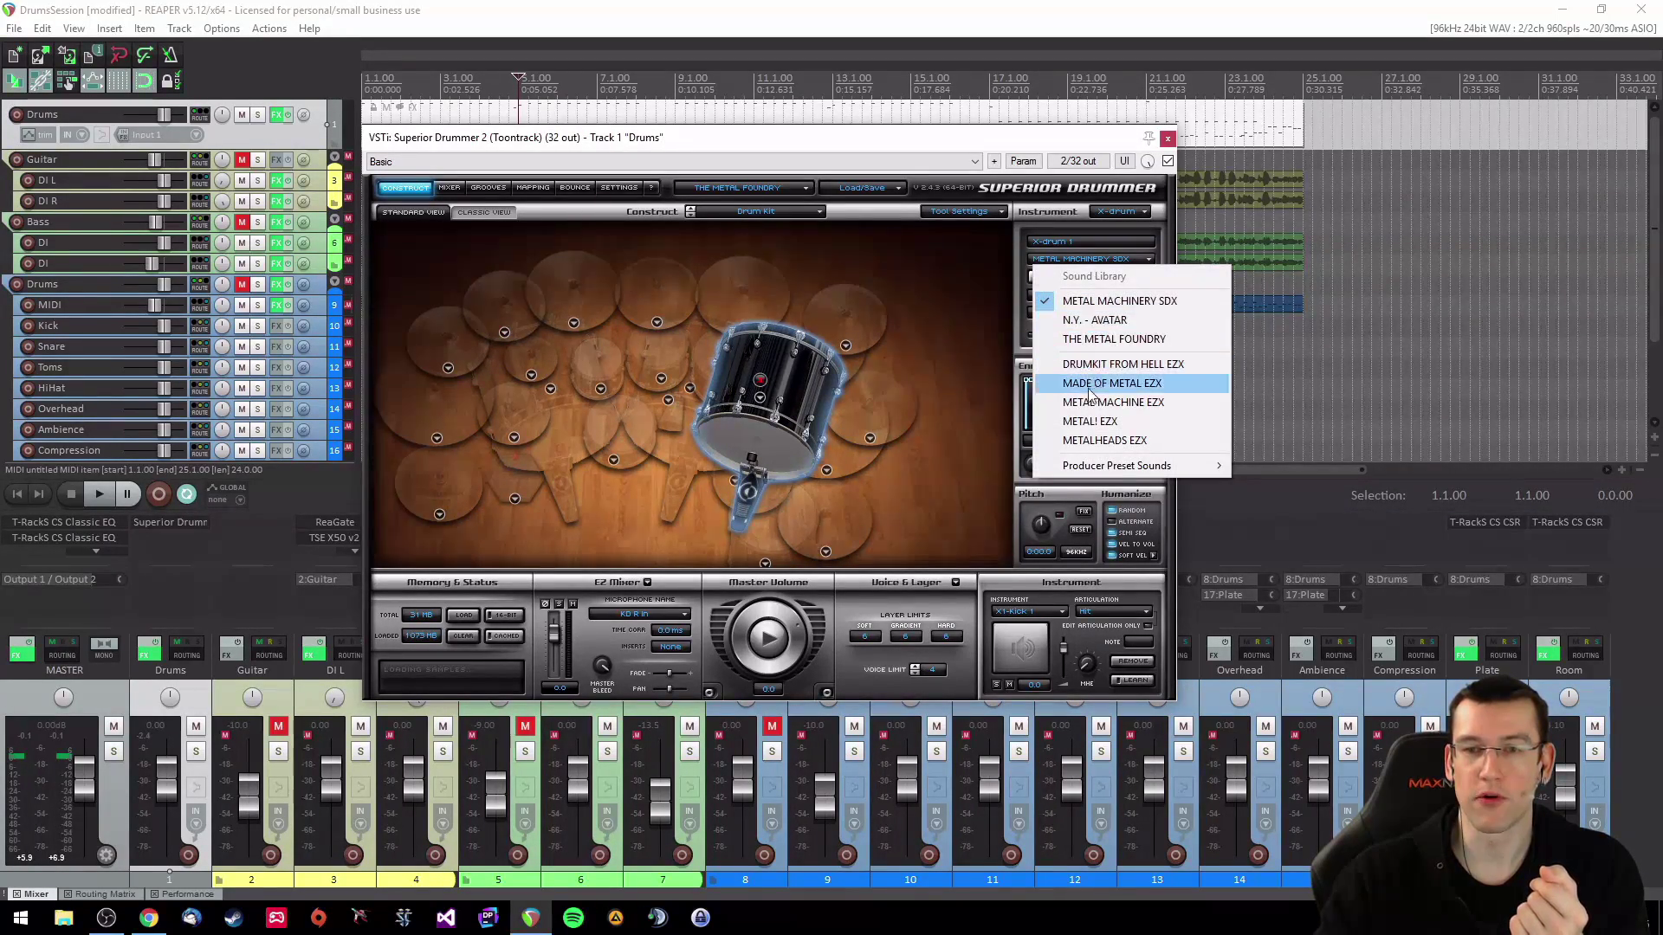
mouse_move(1086, 474)
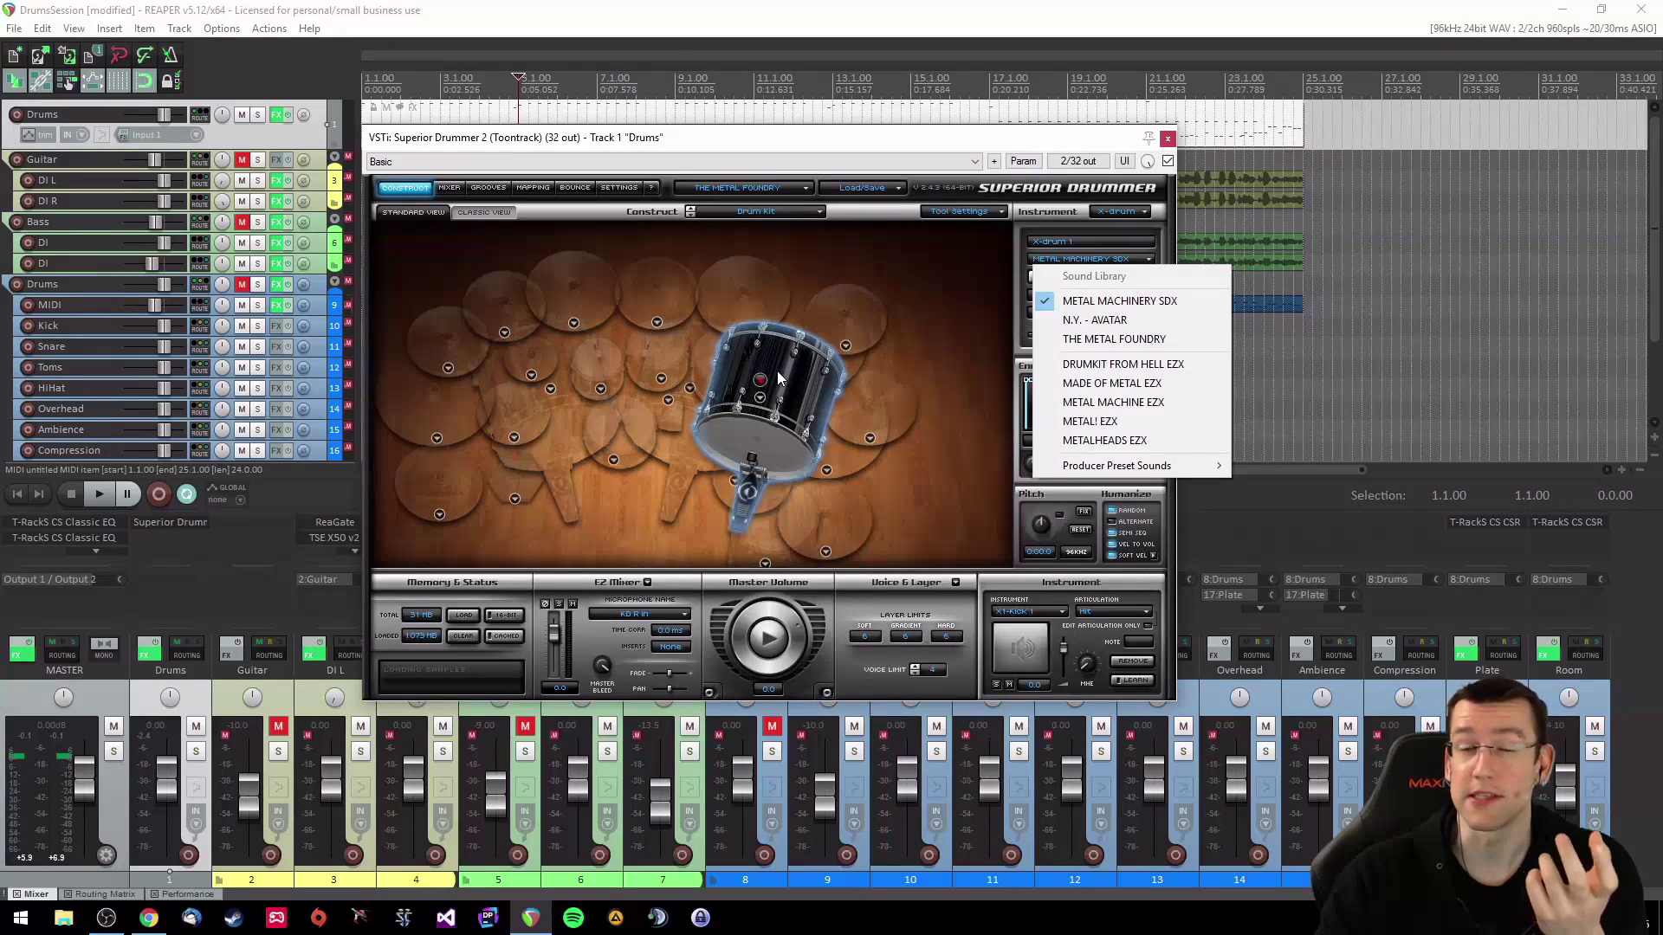
left_click(1090, 425)
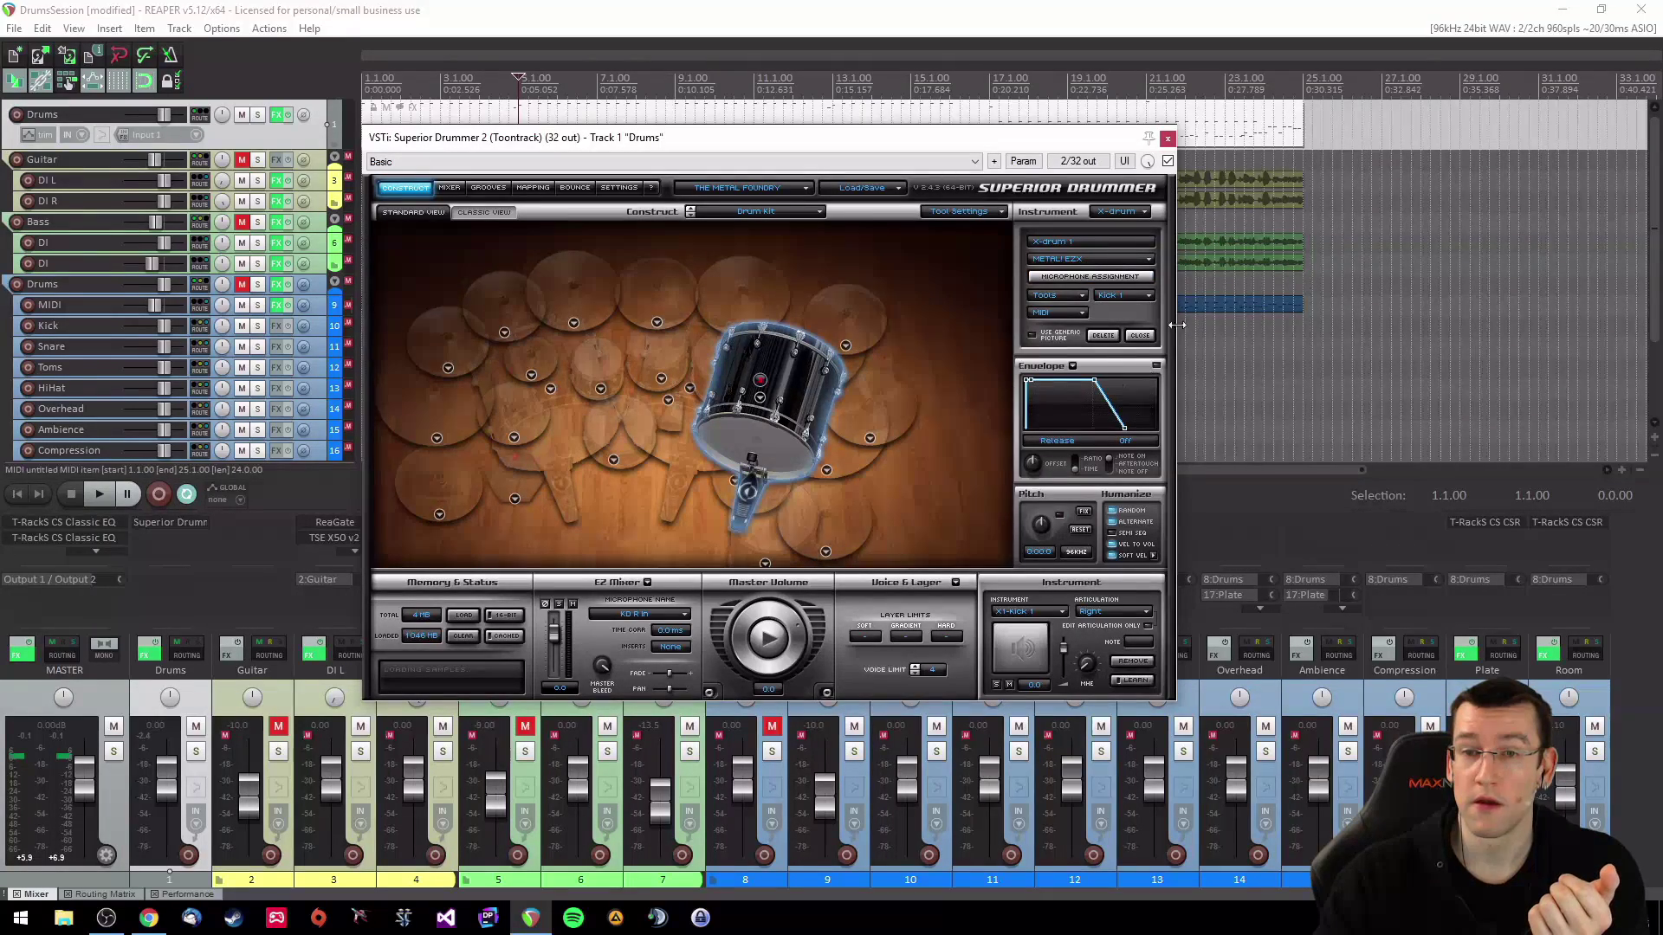
left_click(1146, 297)
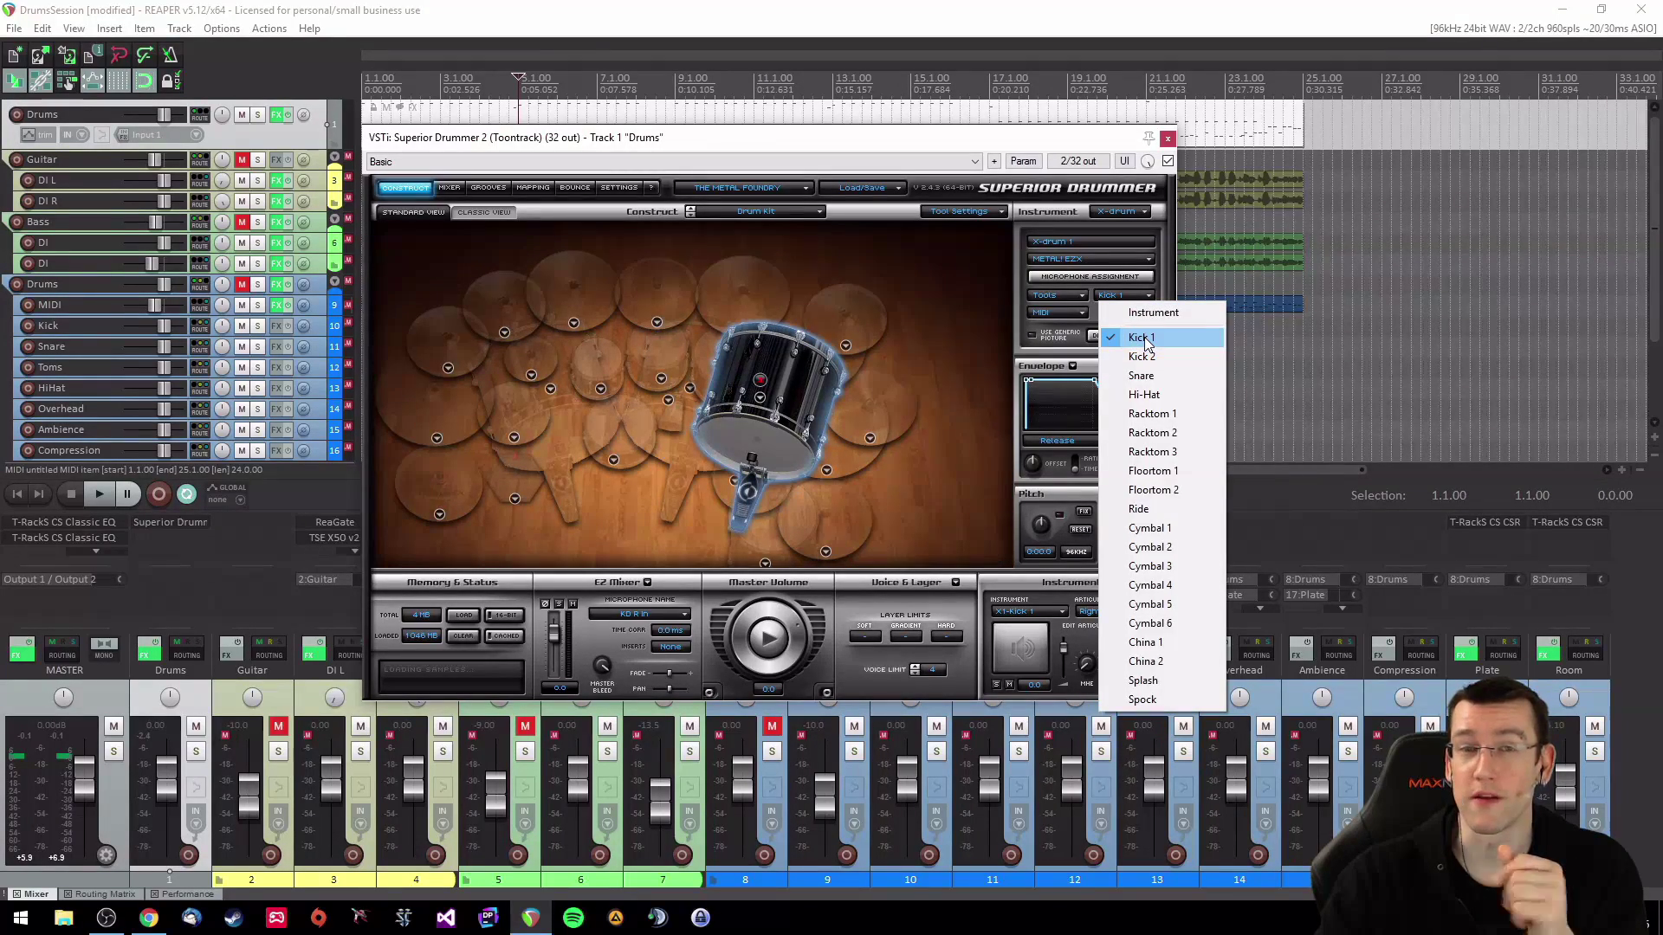
left_click(1146, 339)
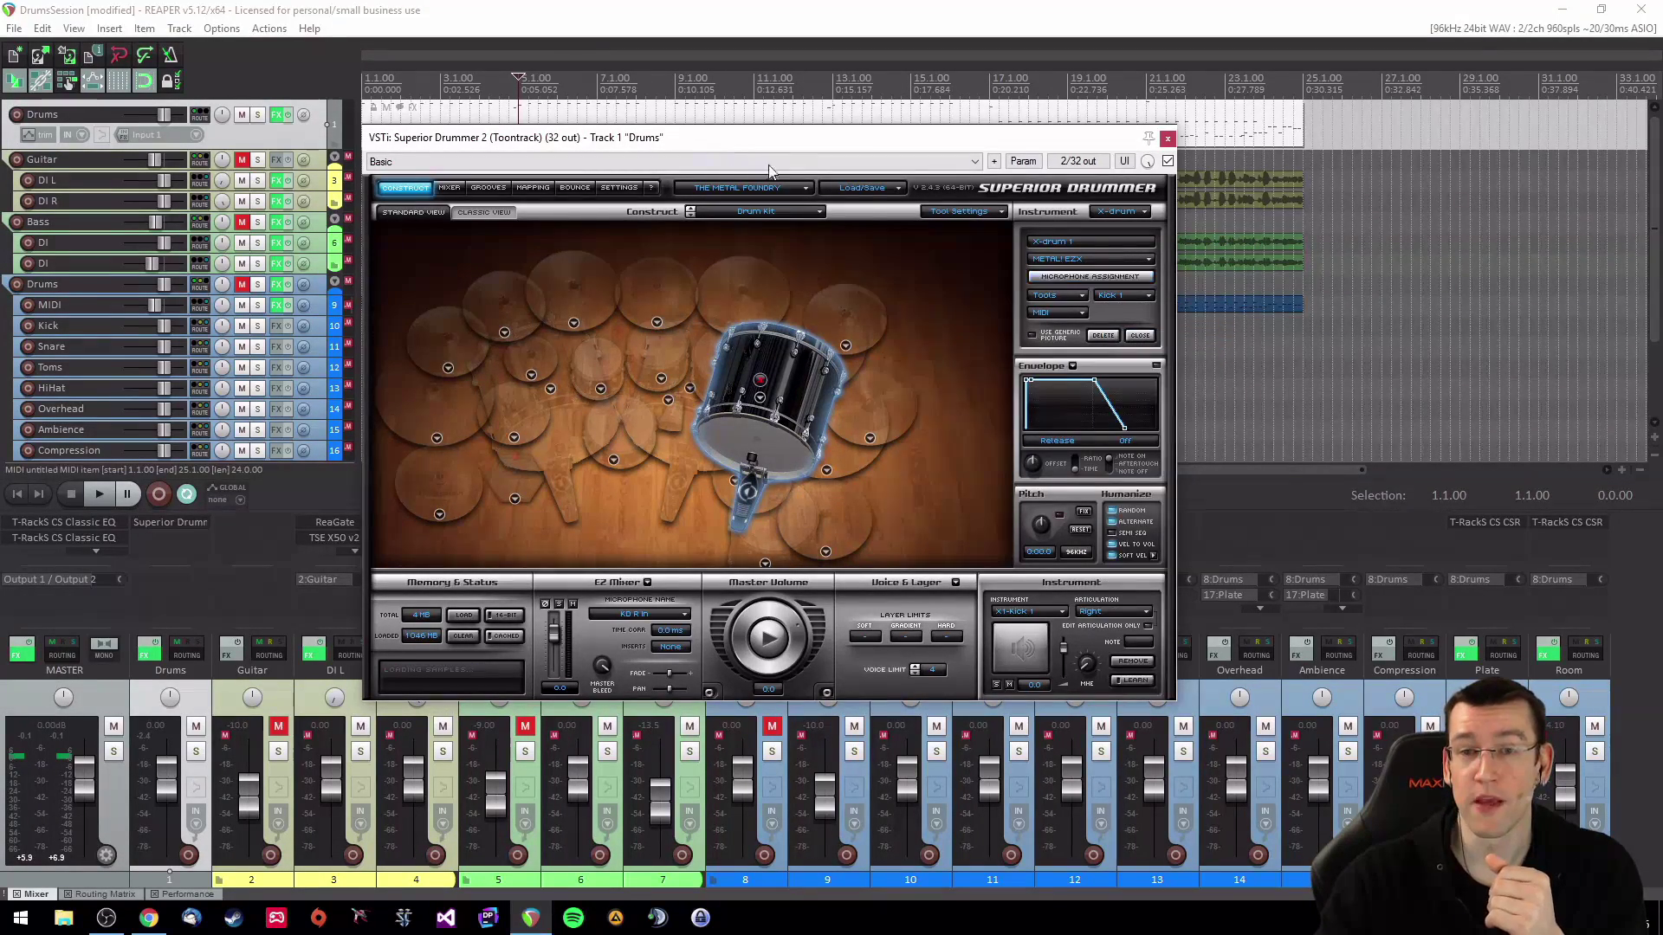
left_click(1149, 297)
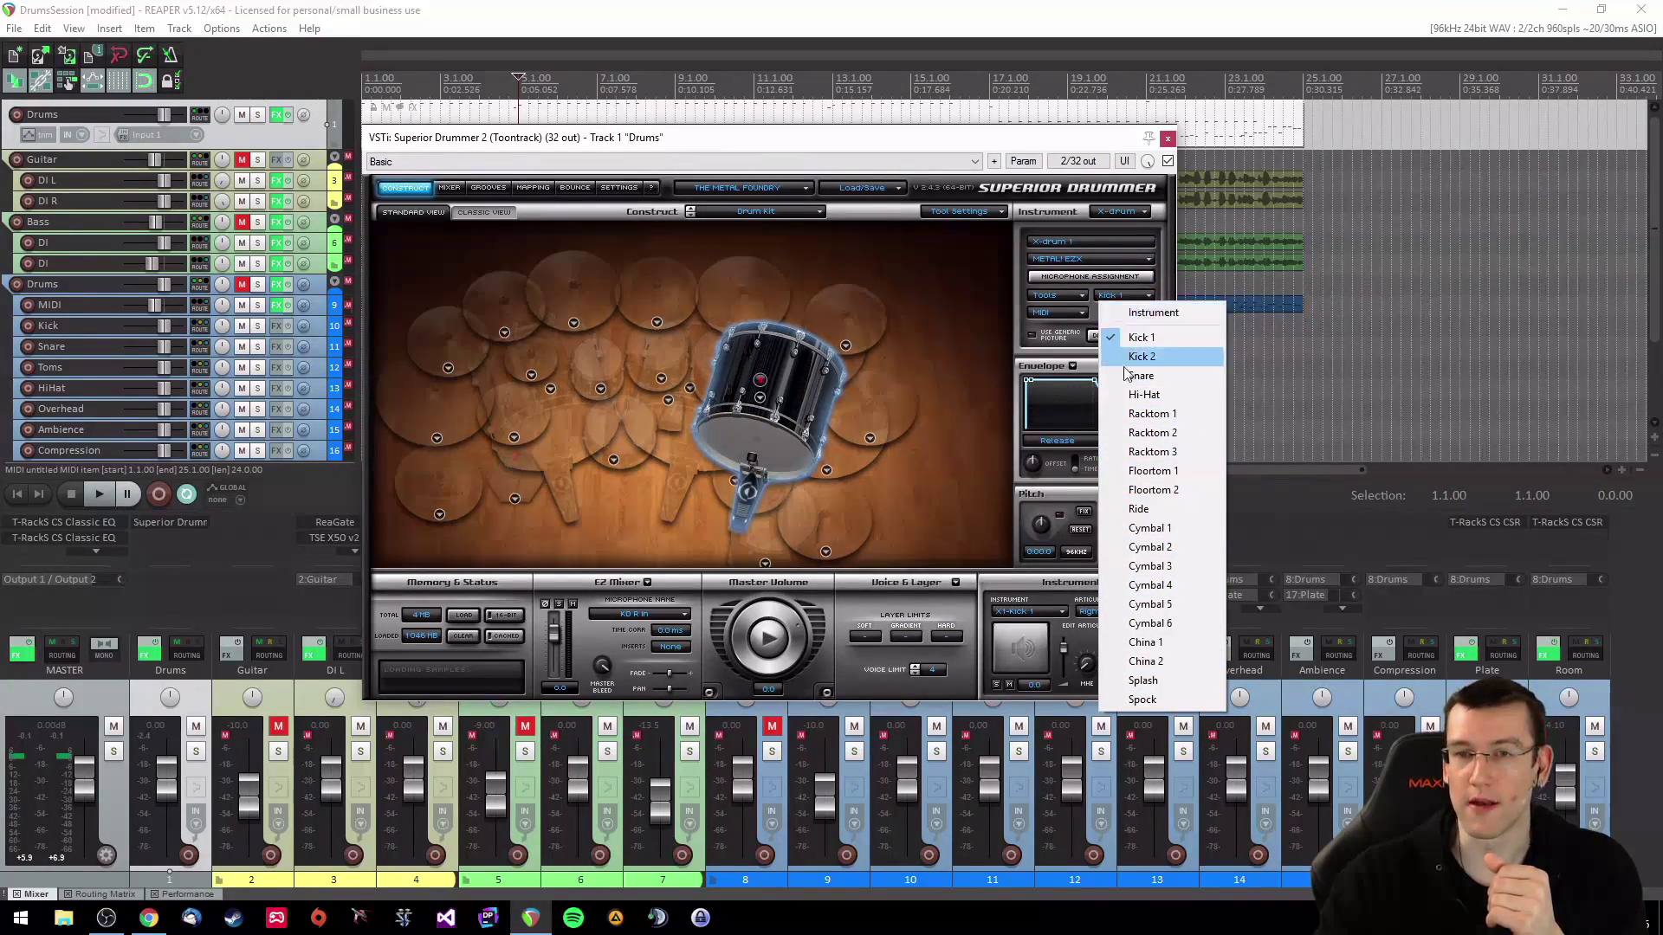
left_click(1144, 293)
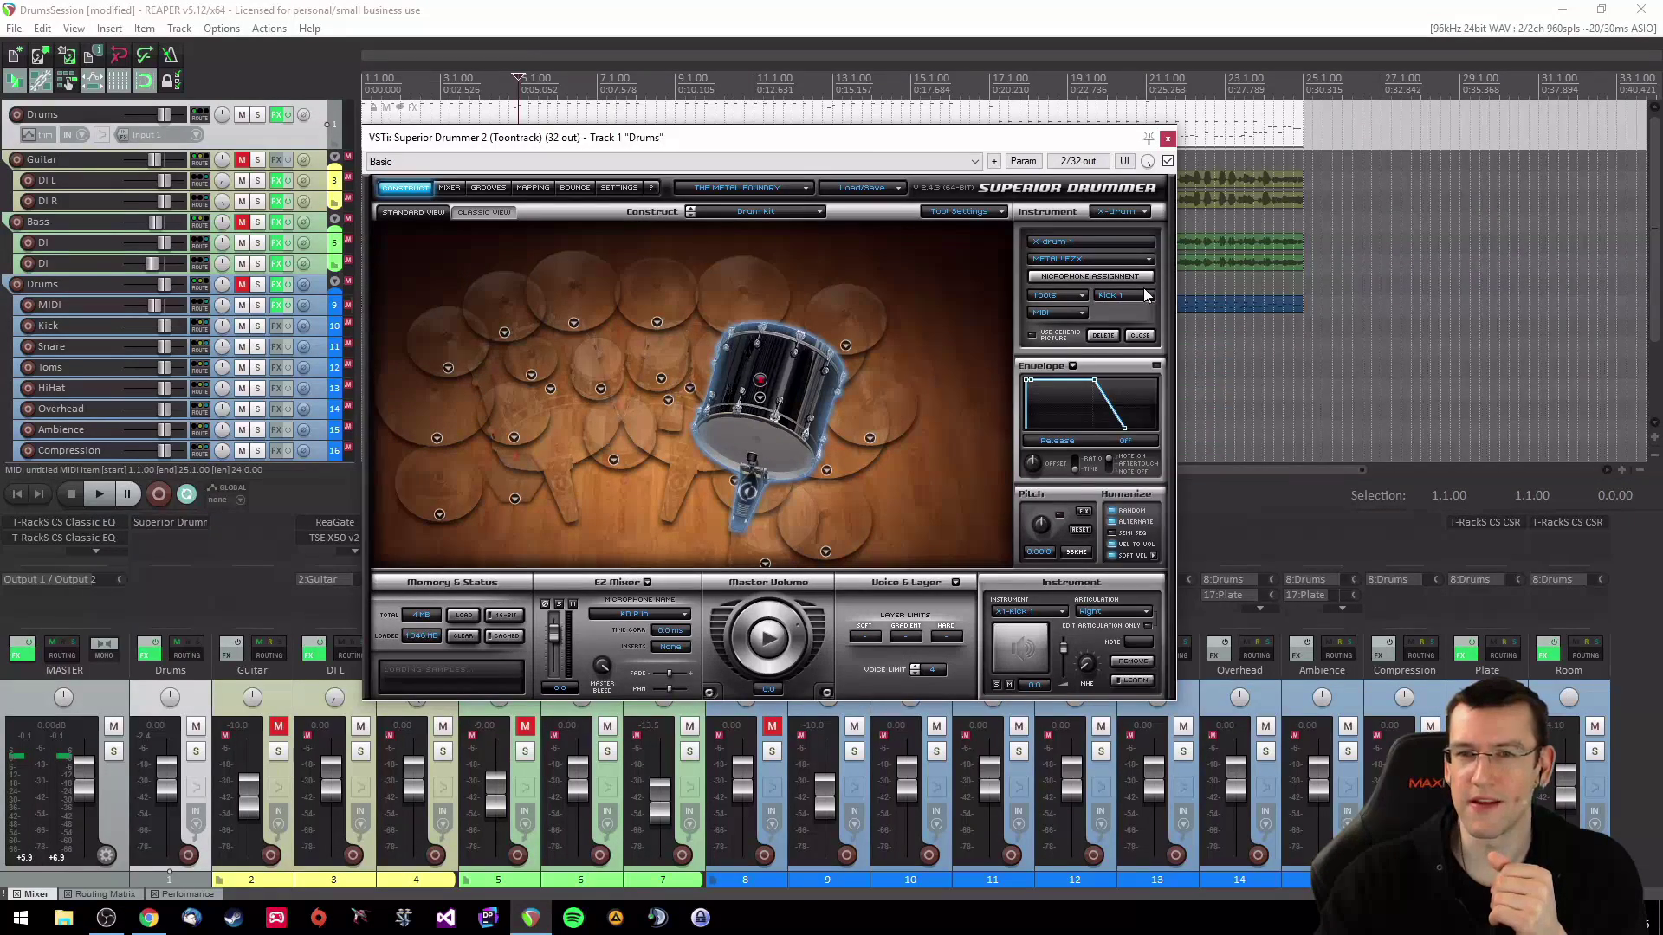
left_click(1144, 293)
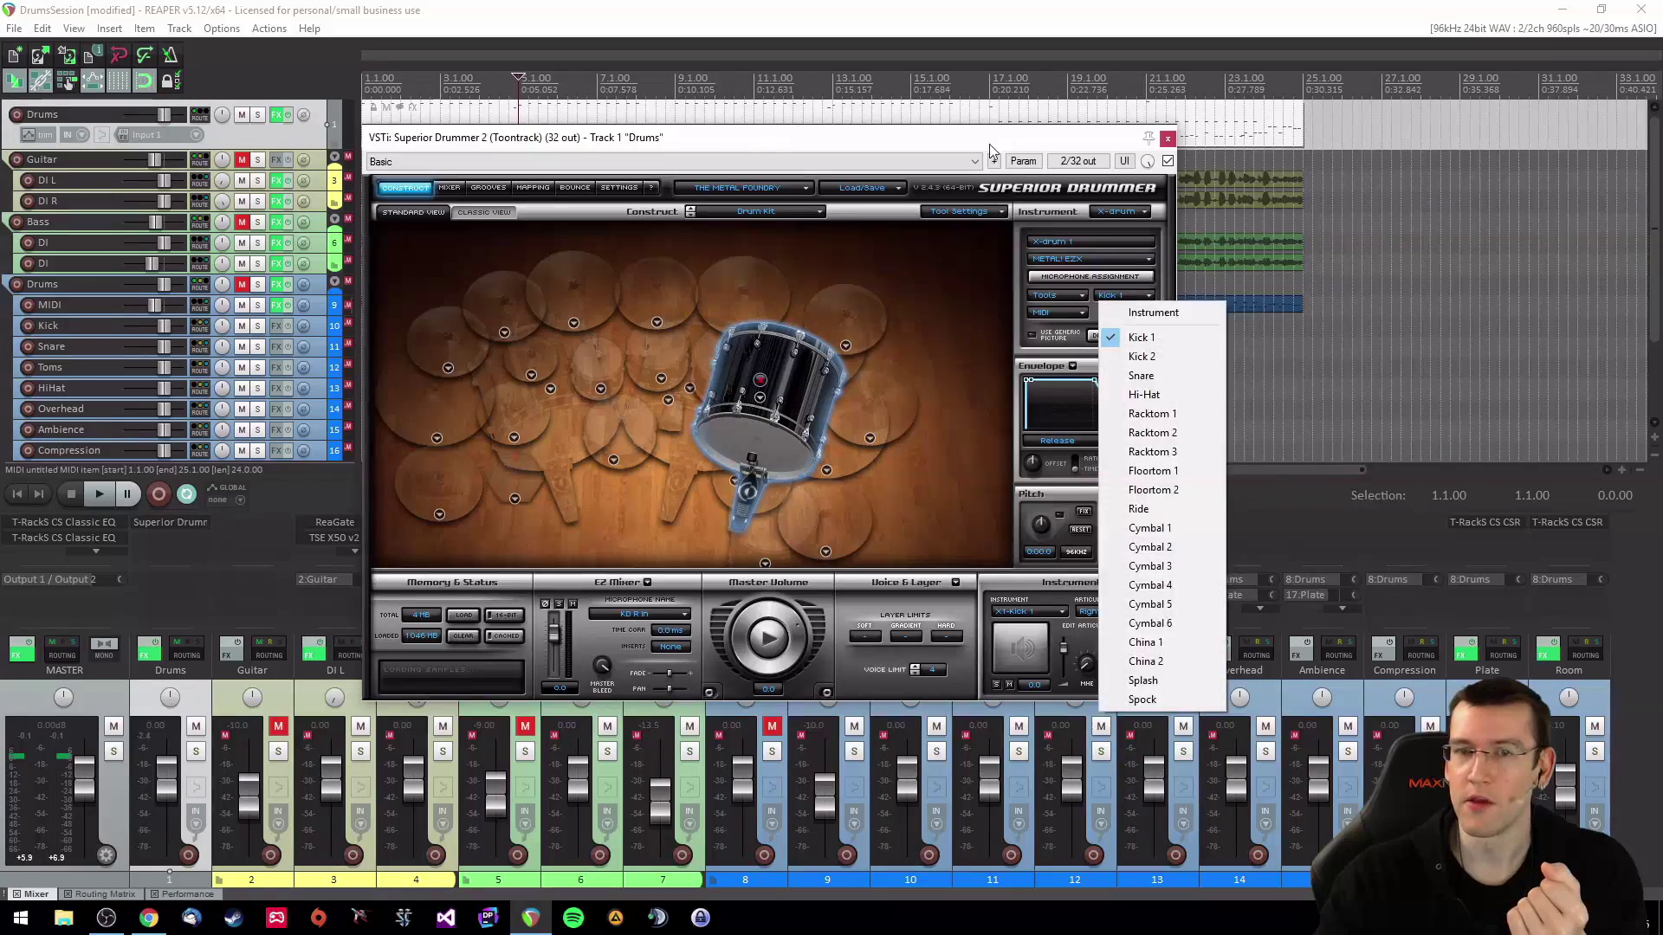
Step: Insert a new track below the white Drums track, copy Superior Drummer 2 onto it and arrange both plug-in windows
left_click_drag(987, 144, 1274, 212)
left_click(268, 137)
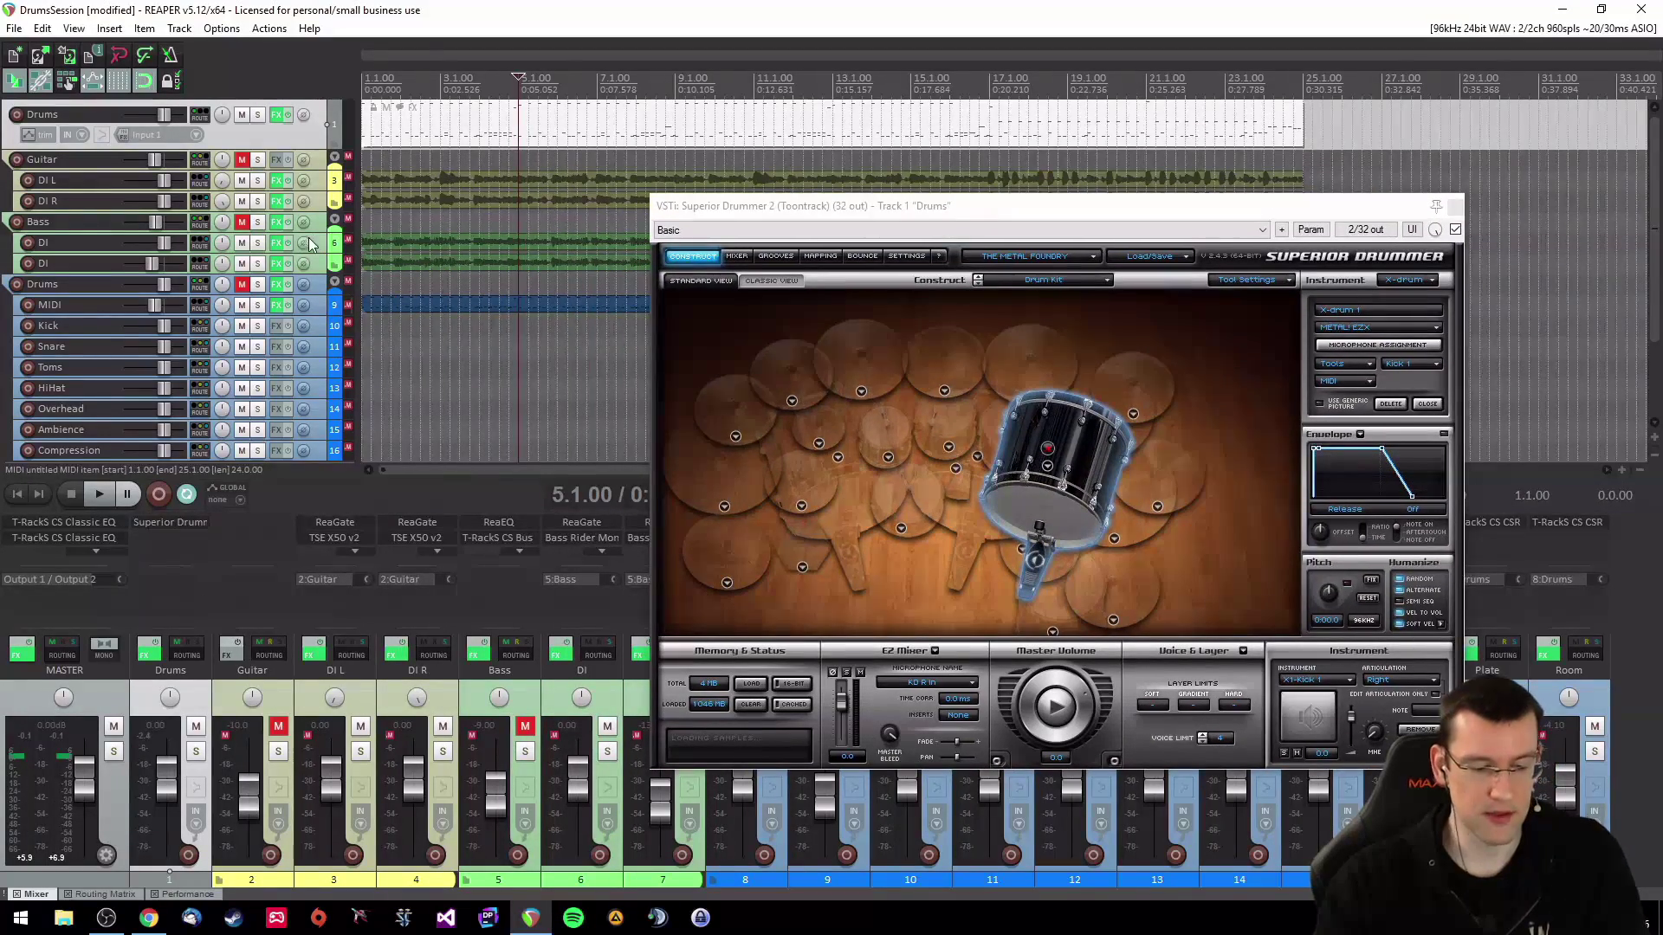
key("ctrl+t")
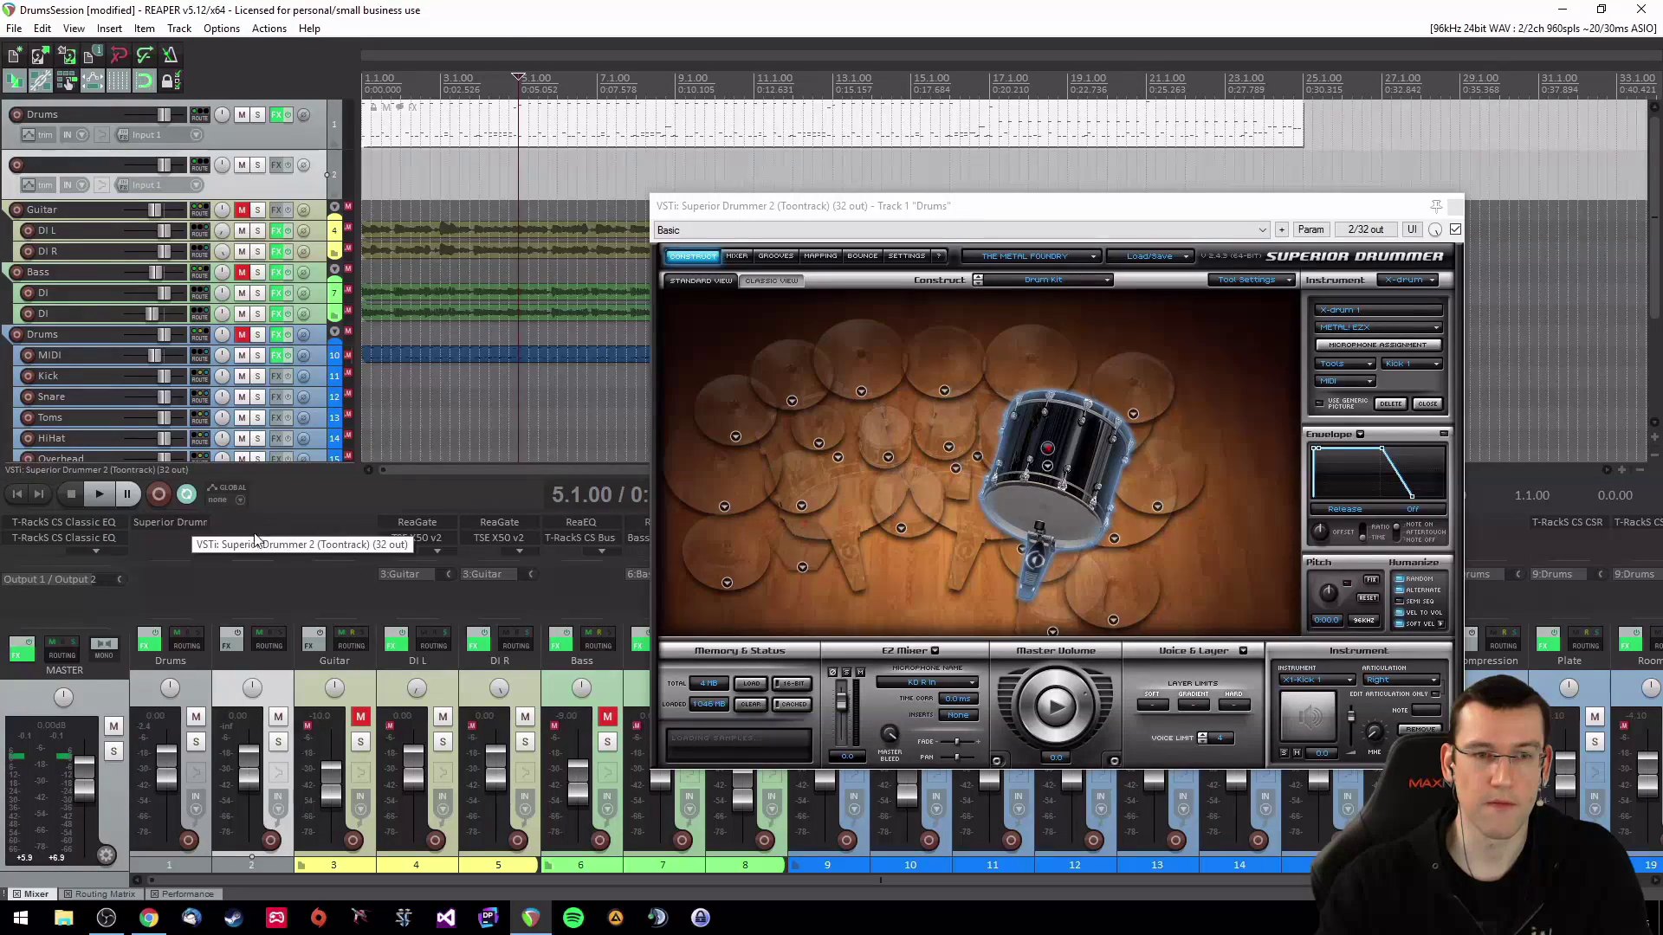
left_click_drag(255, 522, 260, 522)
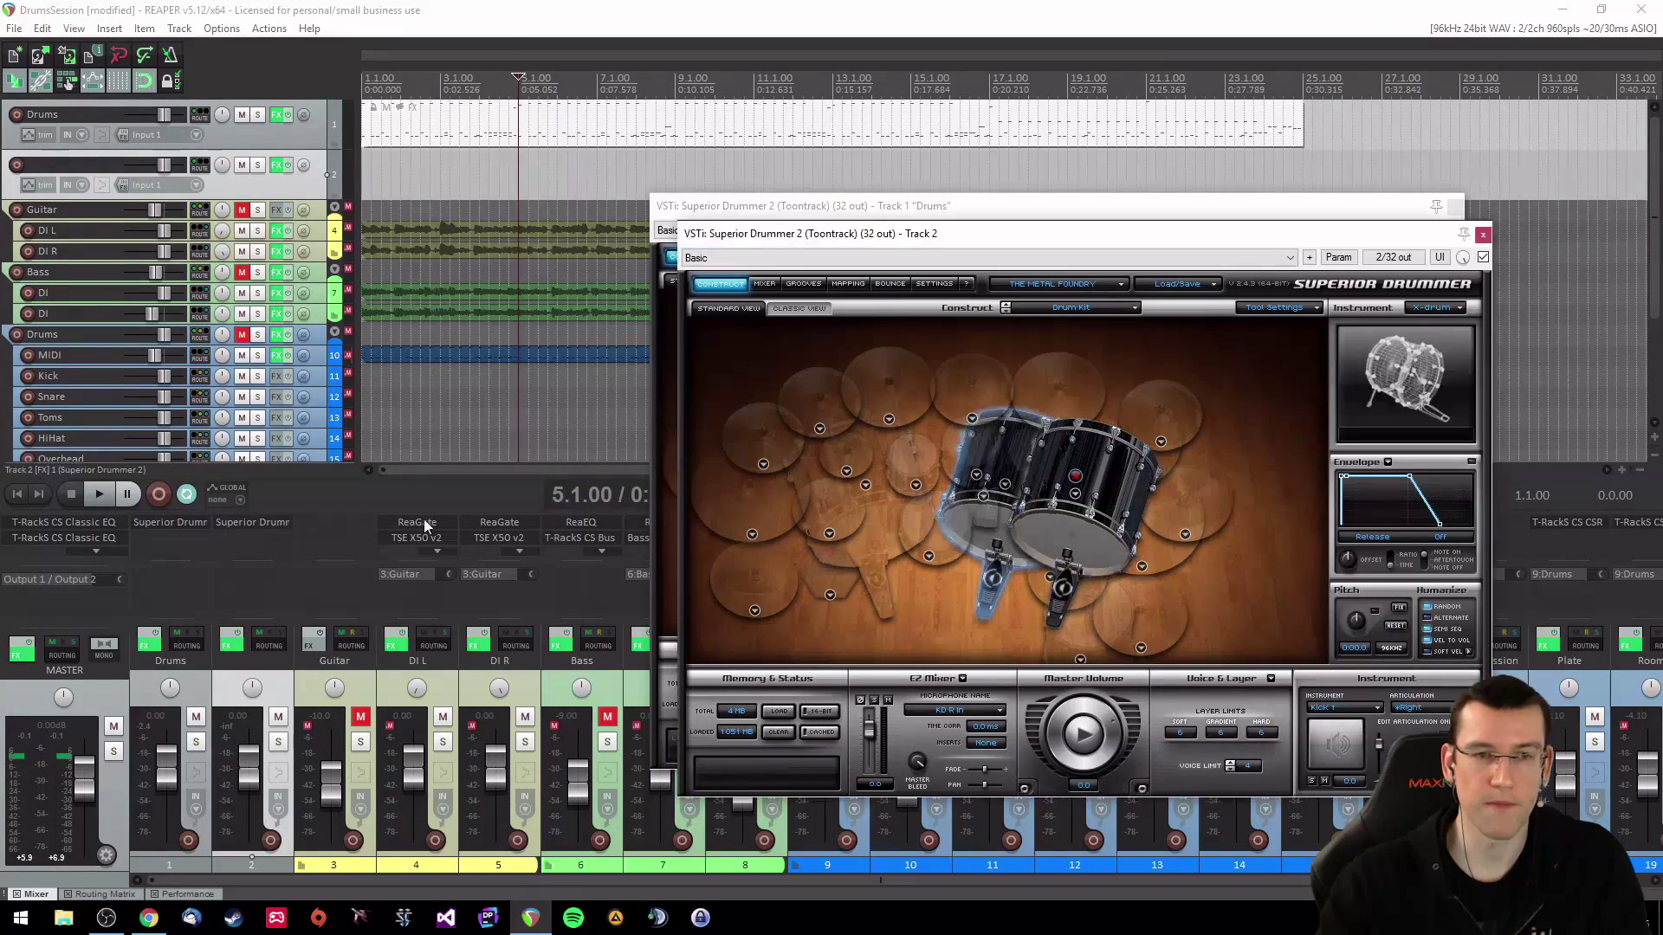
left_click_drag(938, 235, 518, 216)
left_click_drag(1096, 212, 1252, 104)
left_click_drag(677, 222, 798, 156)
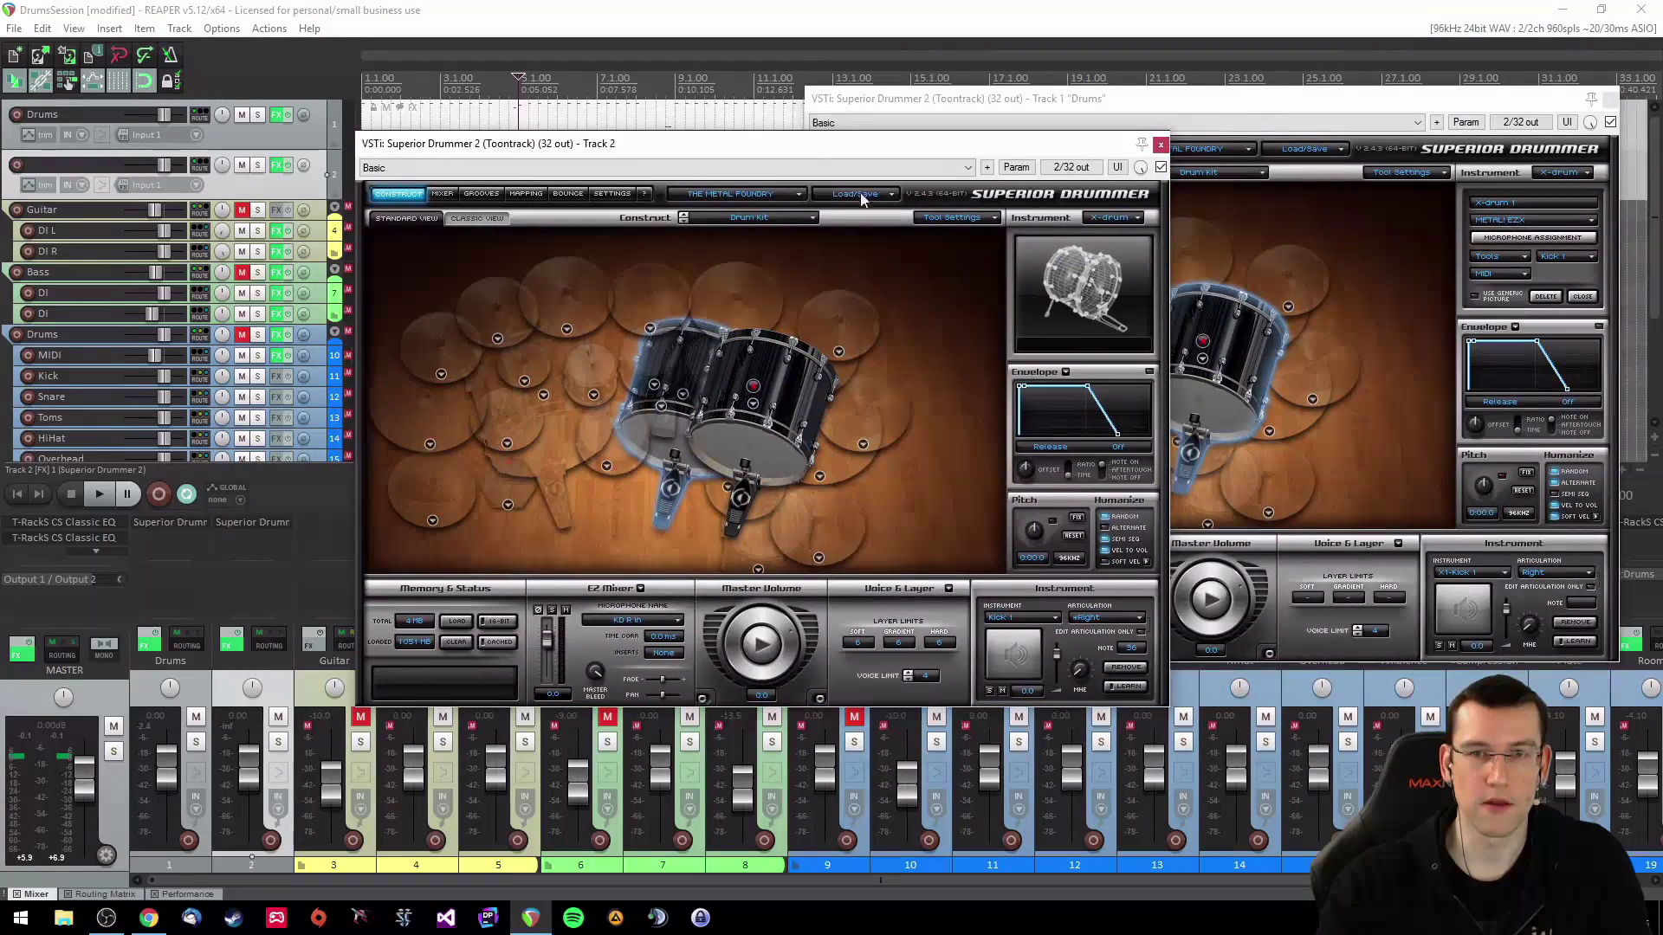
Step: Load the METAL! EZX library in Track 2's Superior Drummer and place its window beside the Drums track's kit for comparison
left_click(710, 195)
left_click(728, 332)
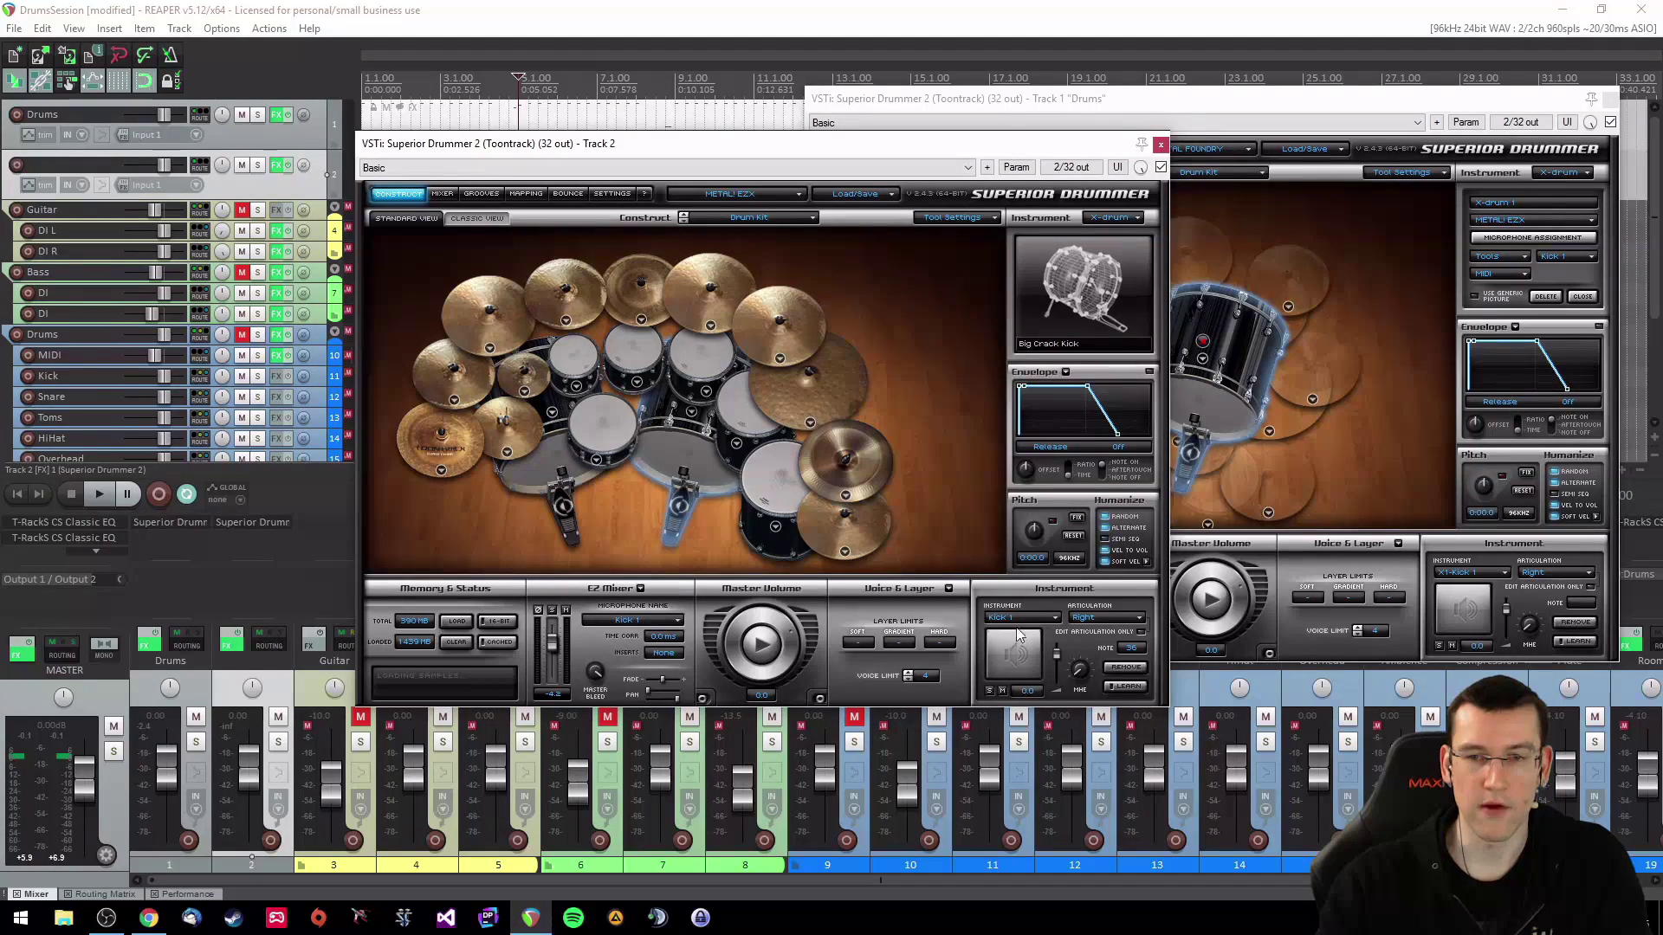
left_click(547, 455)
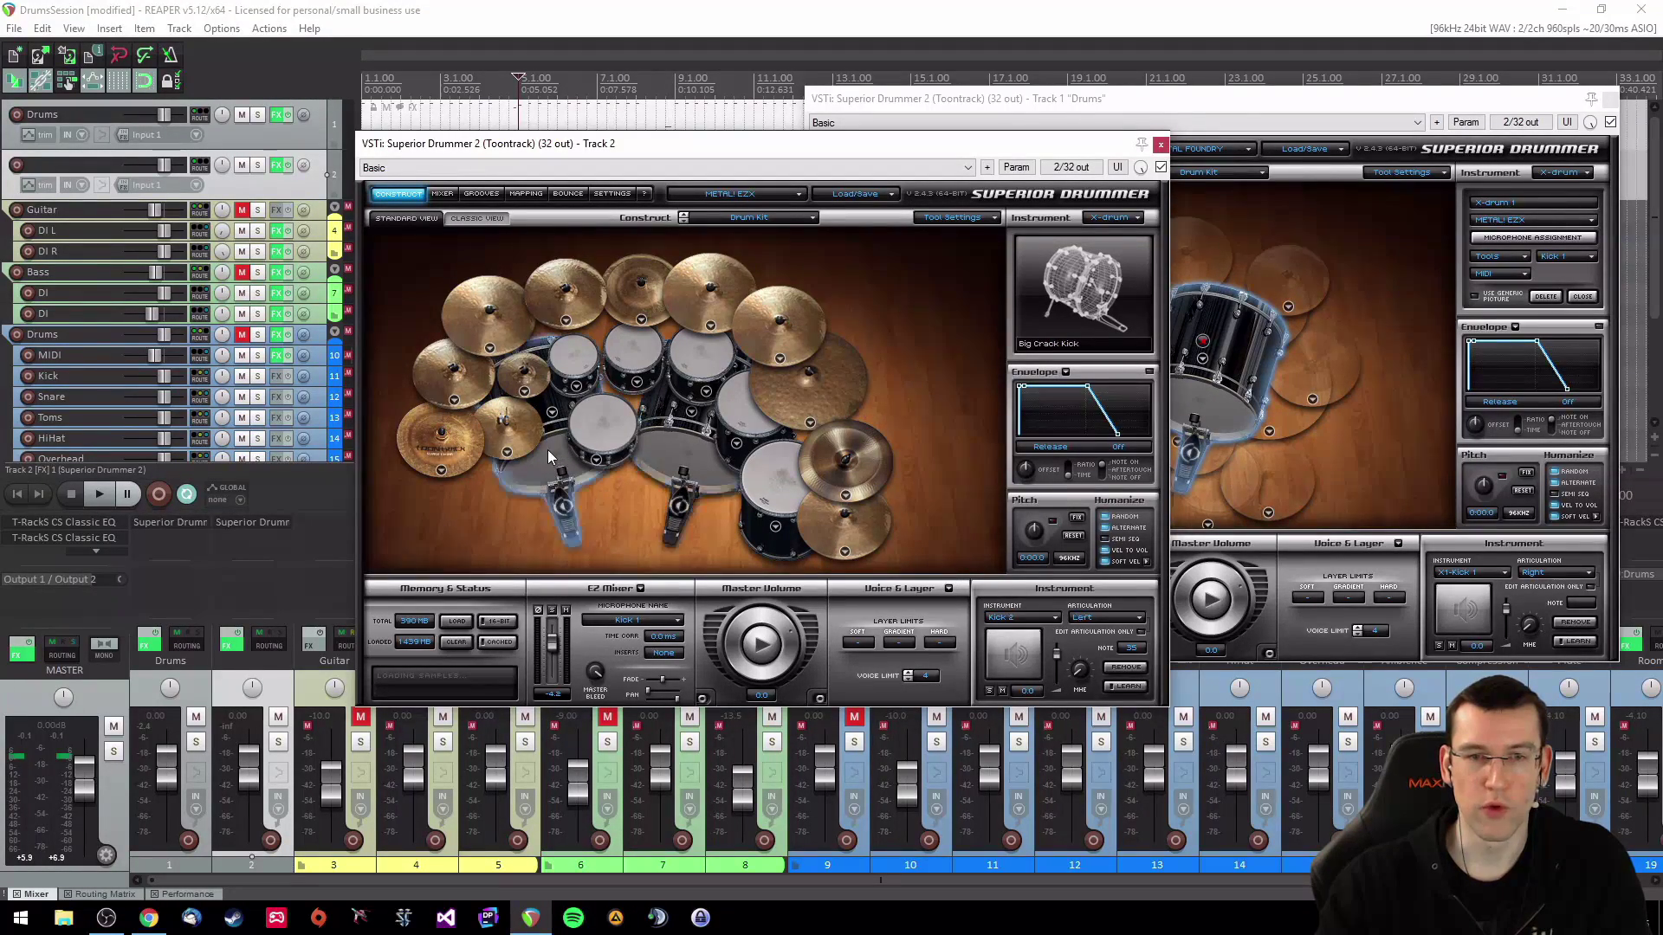
left_click(671, 438)
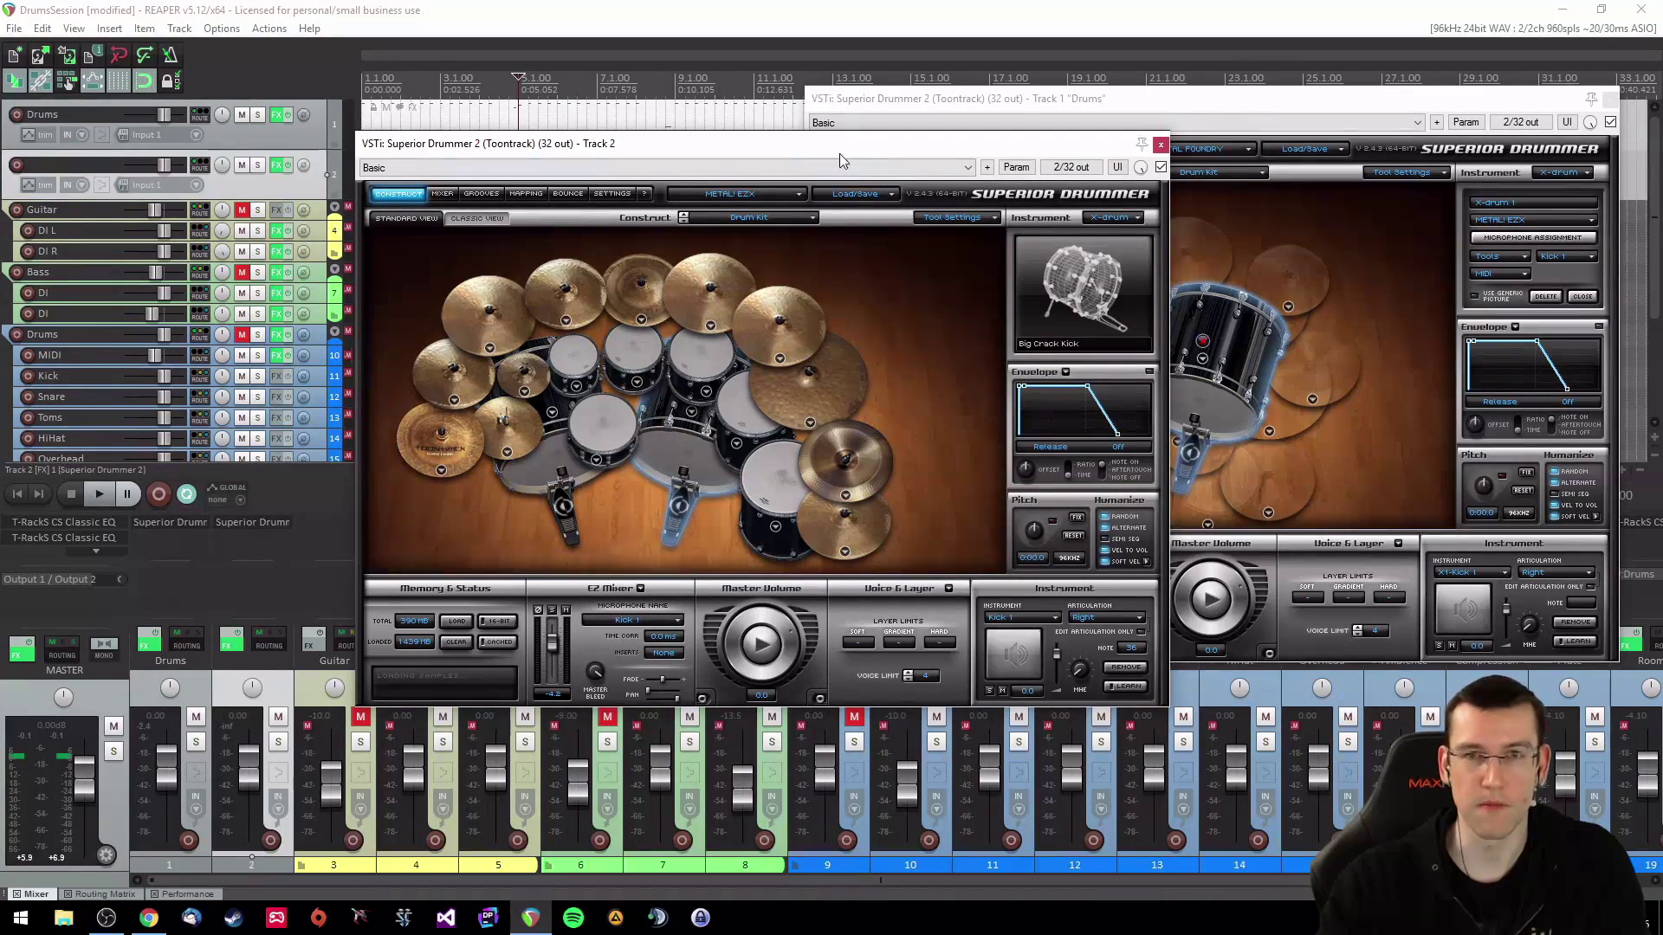
left_click_drag(840, 147, 488, 72)
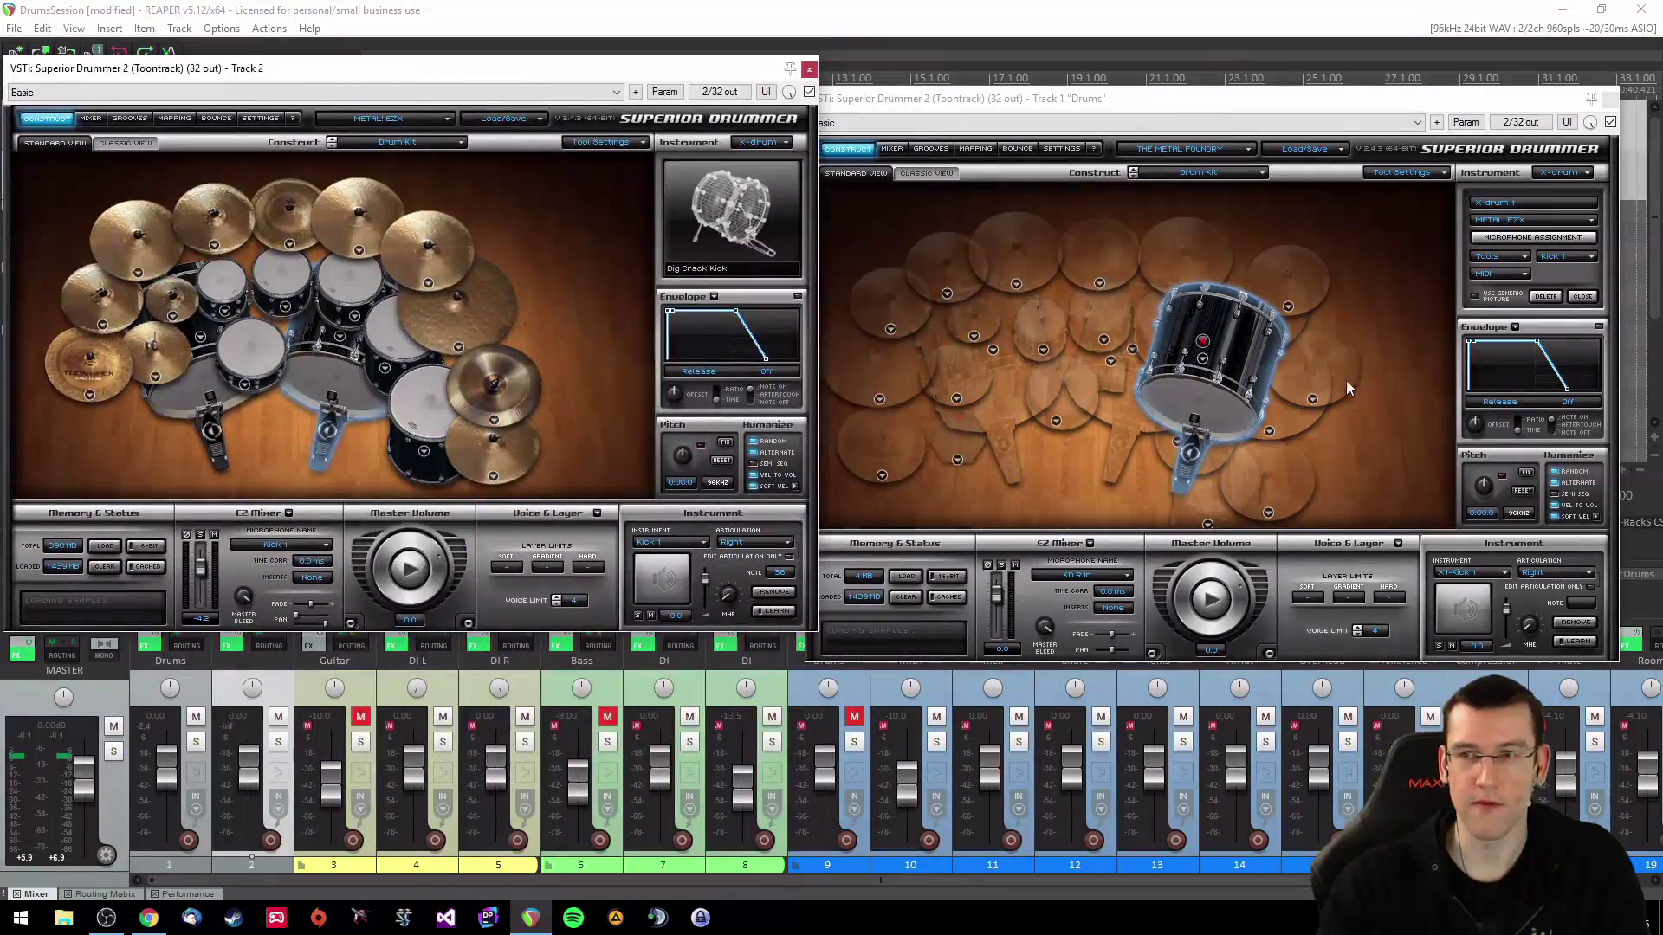
Step: Try the Allround Kick on X-drum 1, return it to Big Crack Kick, and compare it with Track 2's Kick 1
left_click(1572, 260)
left_click(1573, 300)
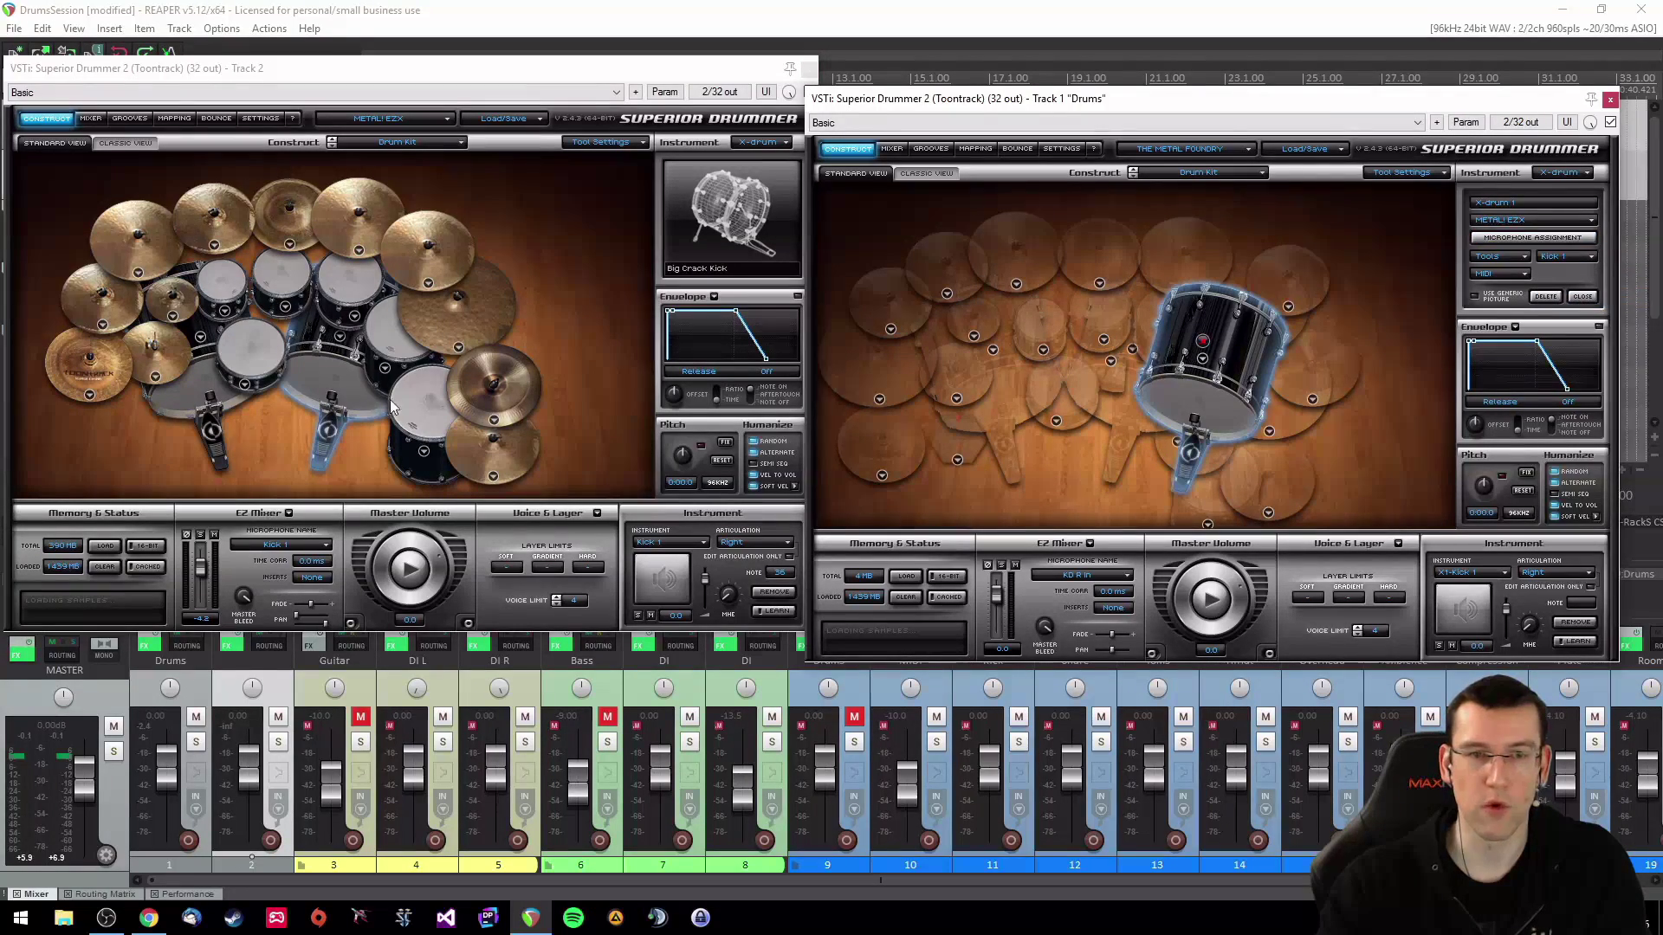
left_click(355, 362)
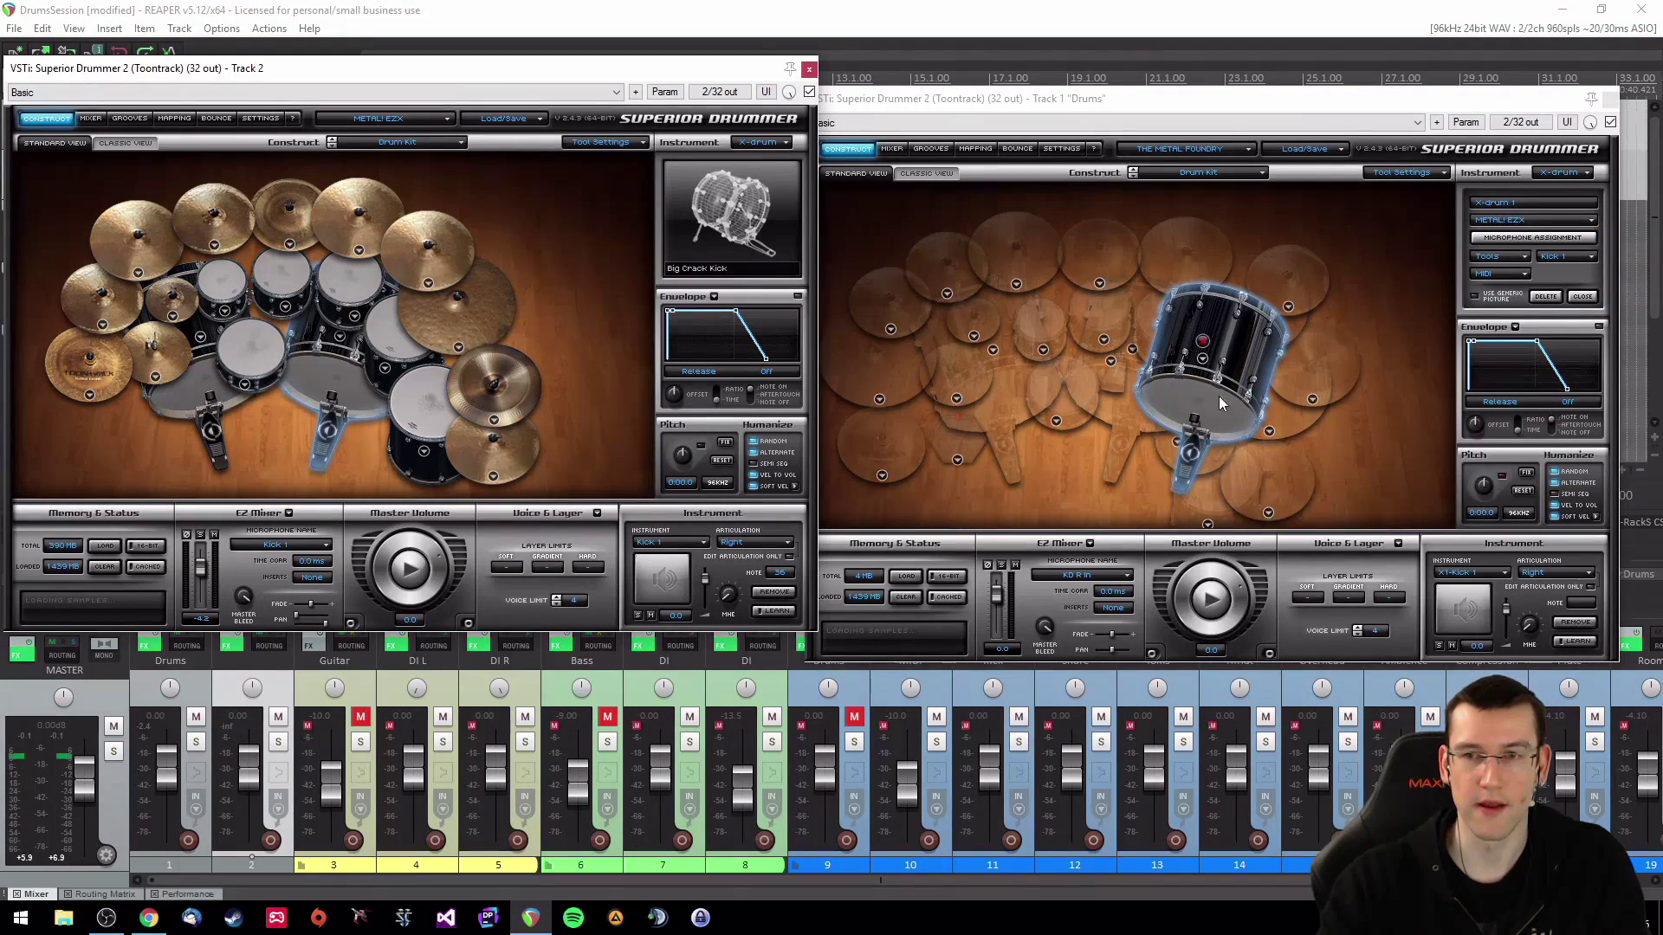
left_click(1205, 361)
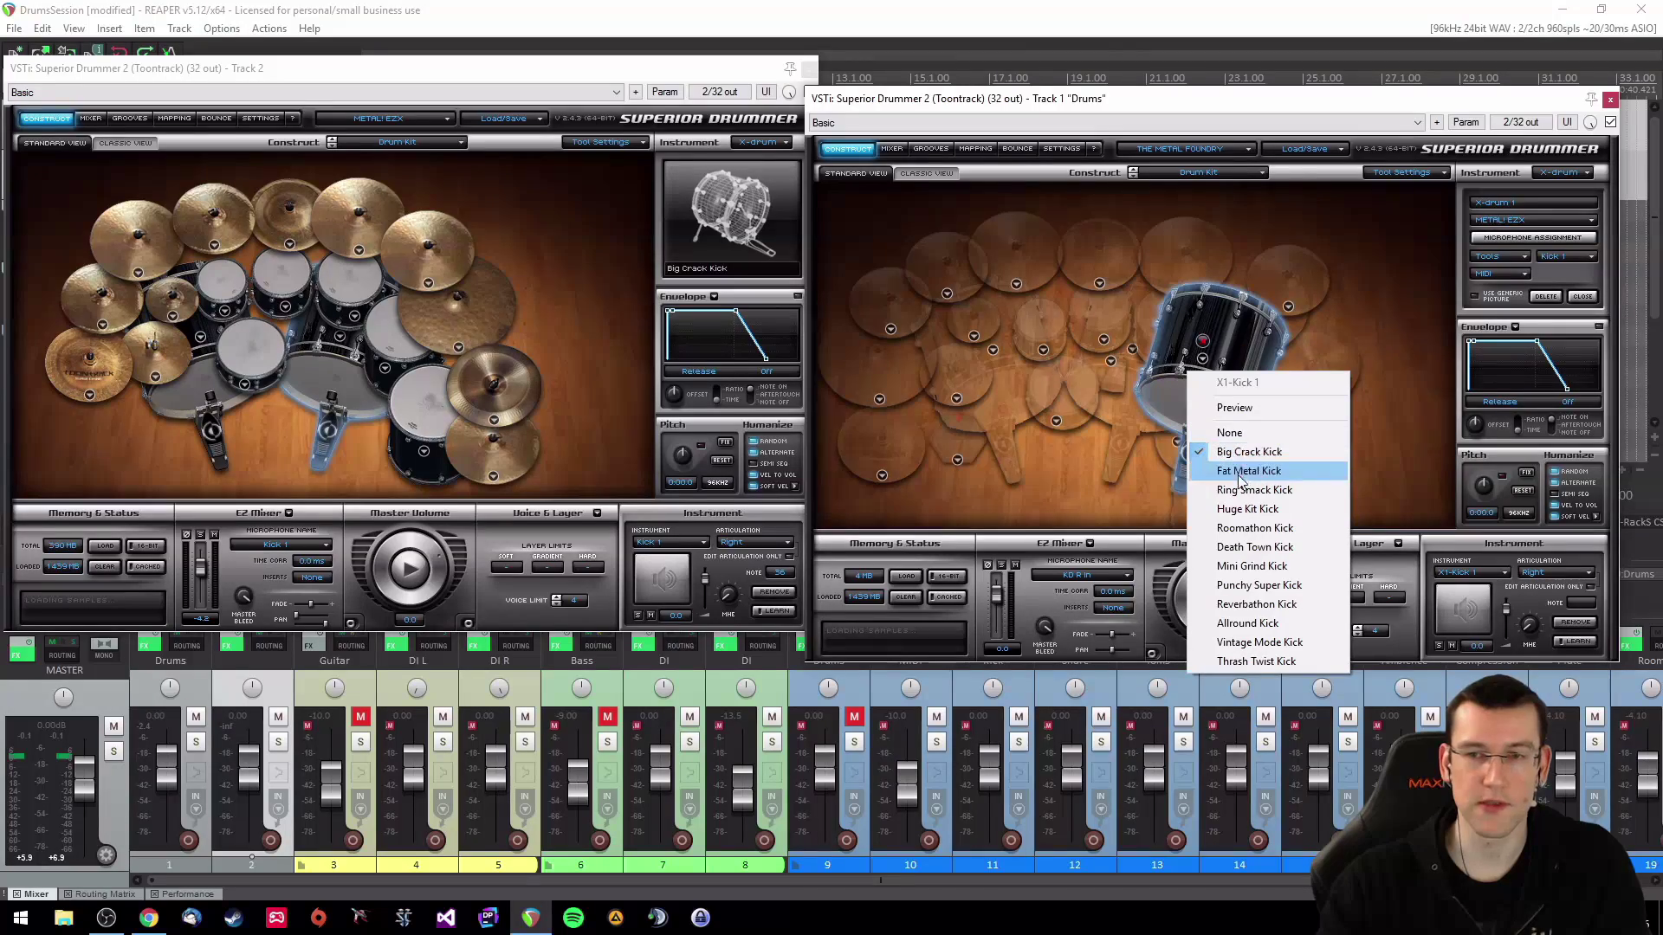
left_click(1256, 638)
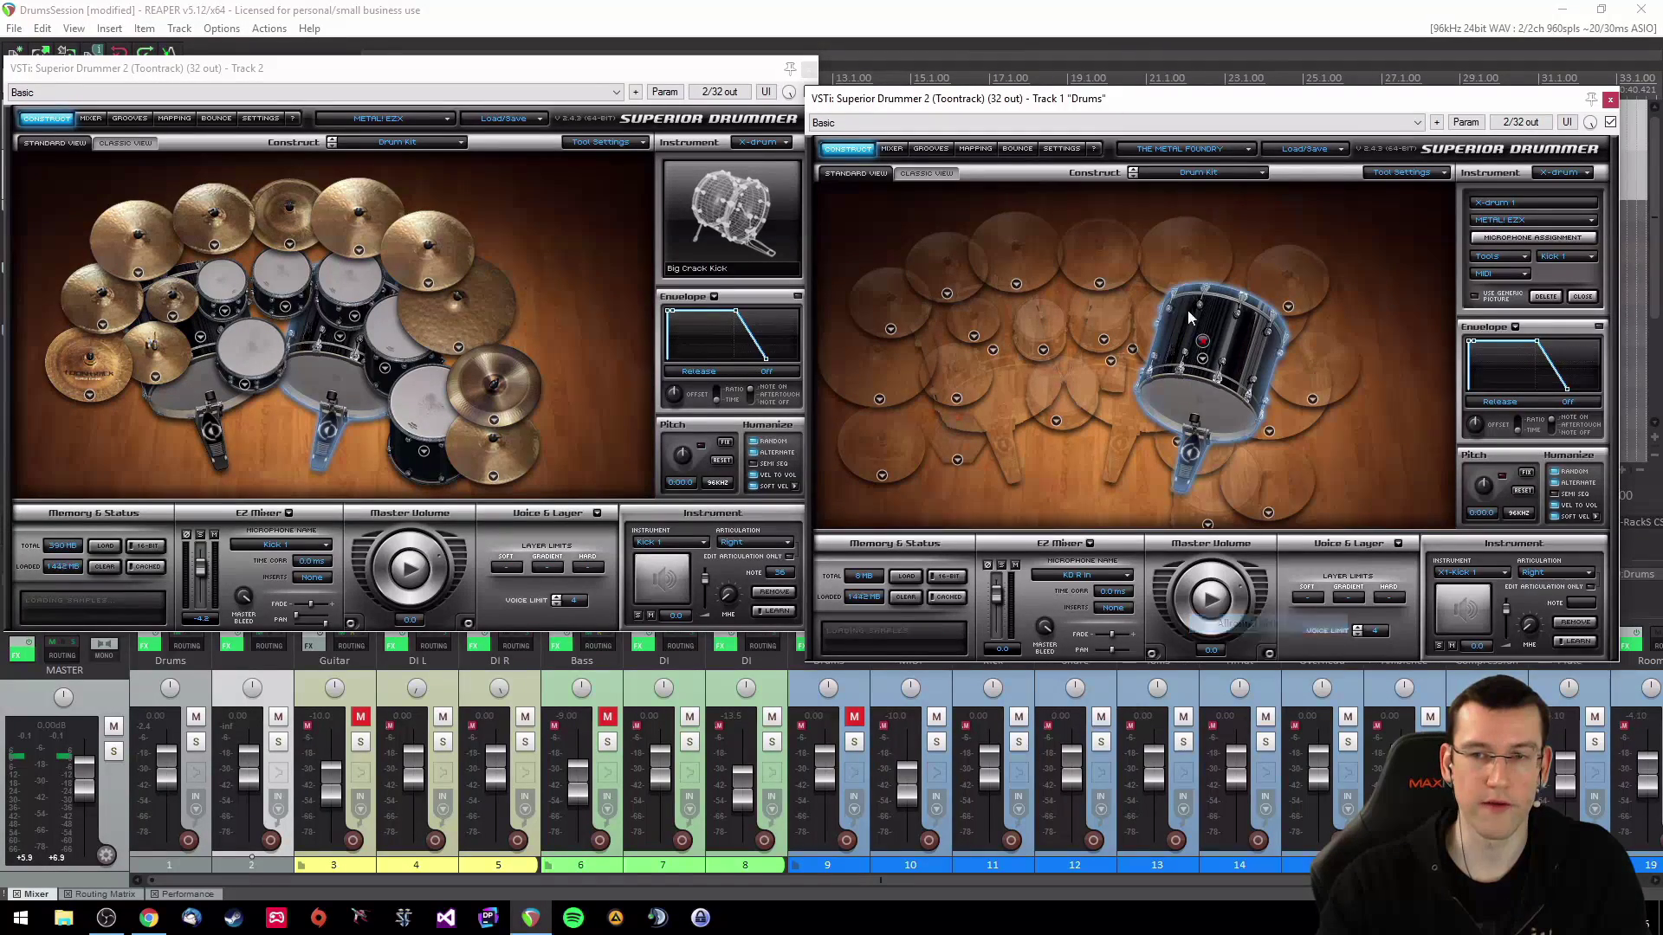
left_click(1207, 362)
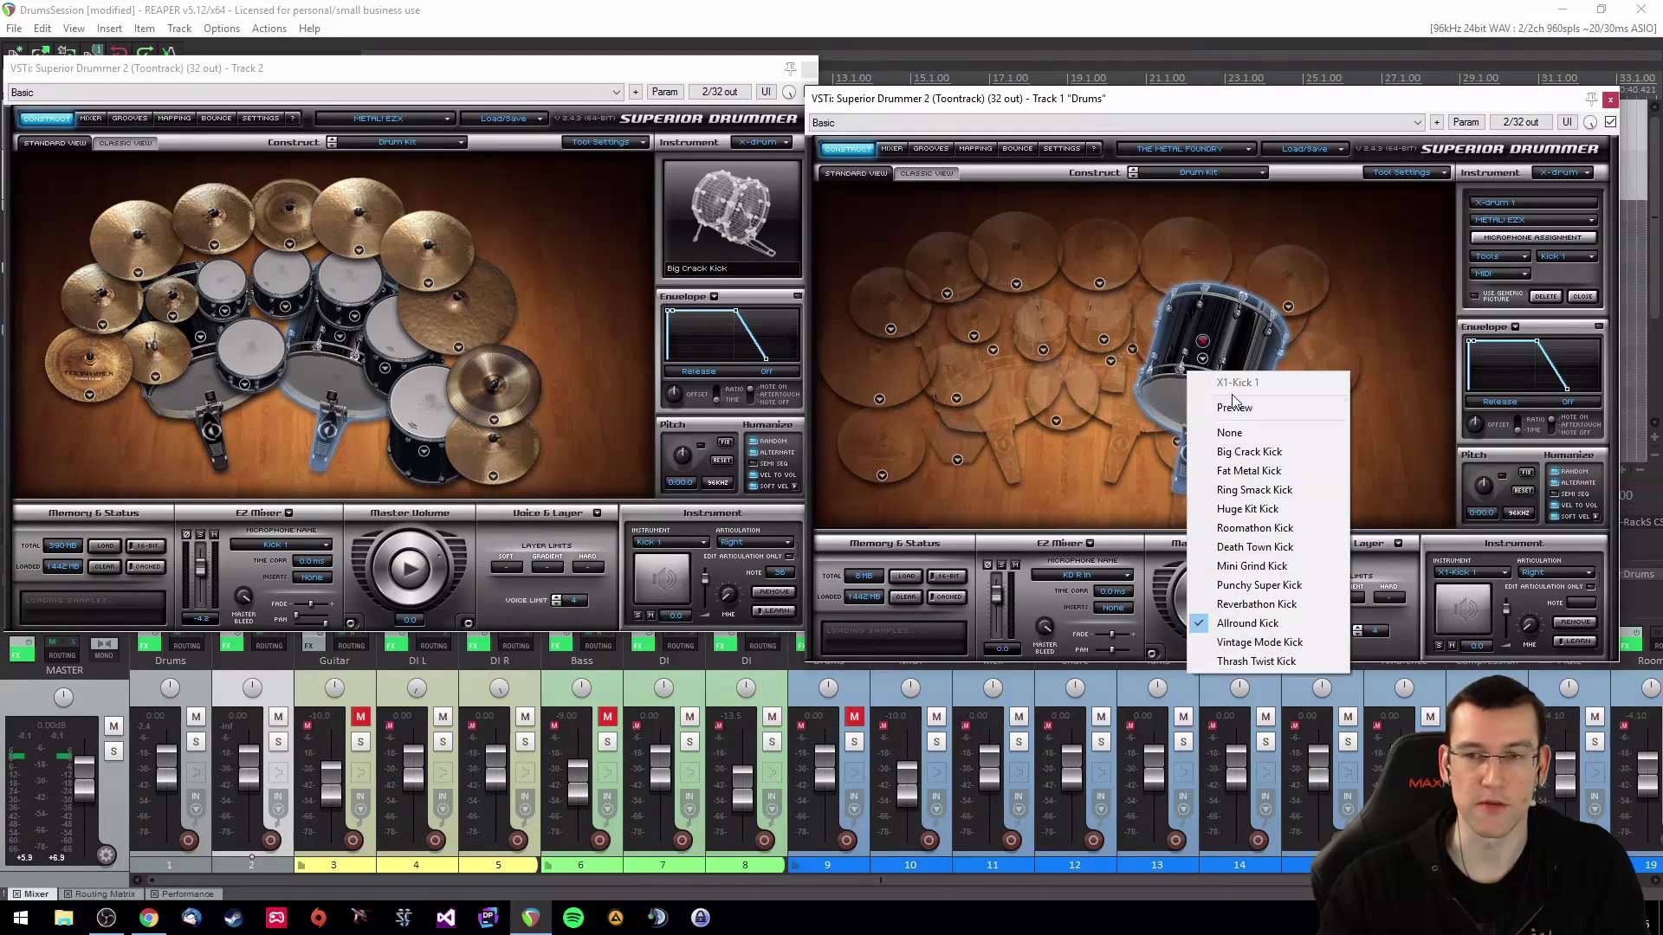
left_click(1243, 451)
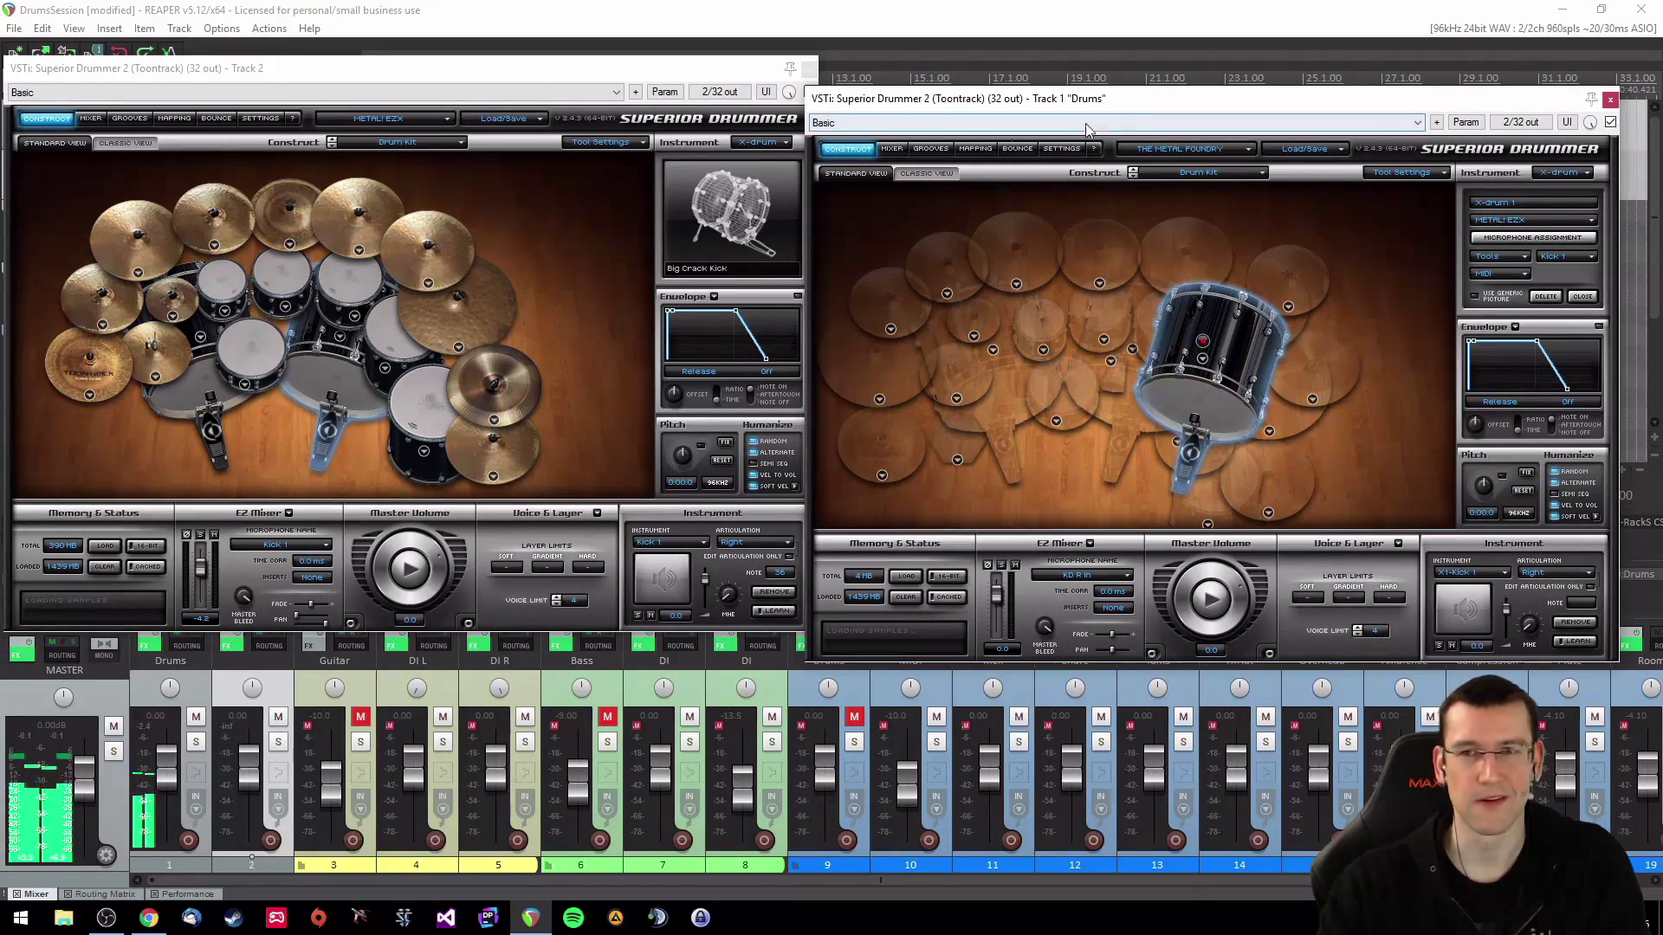
left_click_drag(1204, 100, 1170, 102)
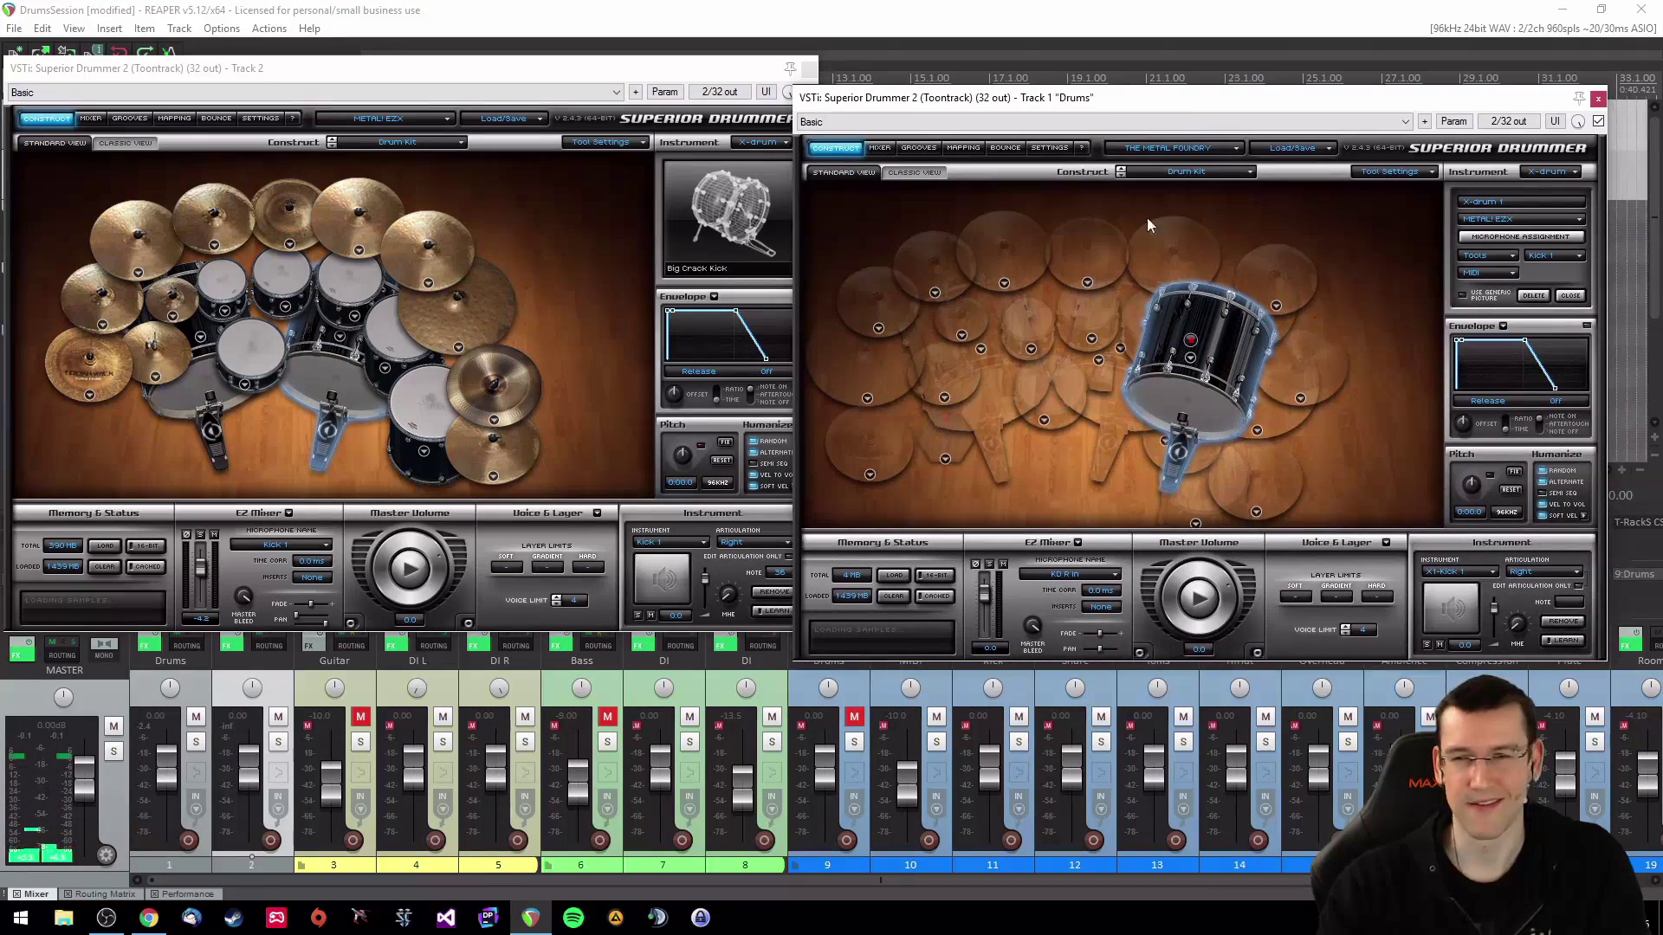
mouse_move(576, 65)
left_mouse_down()
mouse_move(556, 77)
mouse_move(576, 63)
left_mouse_up()
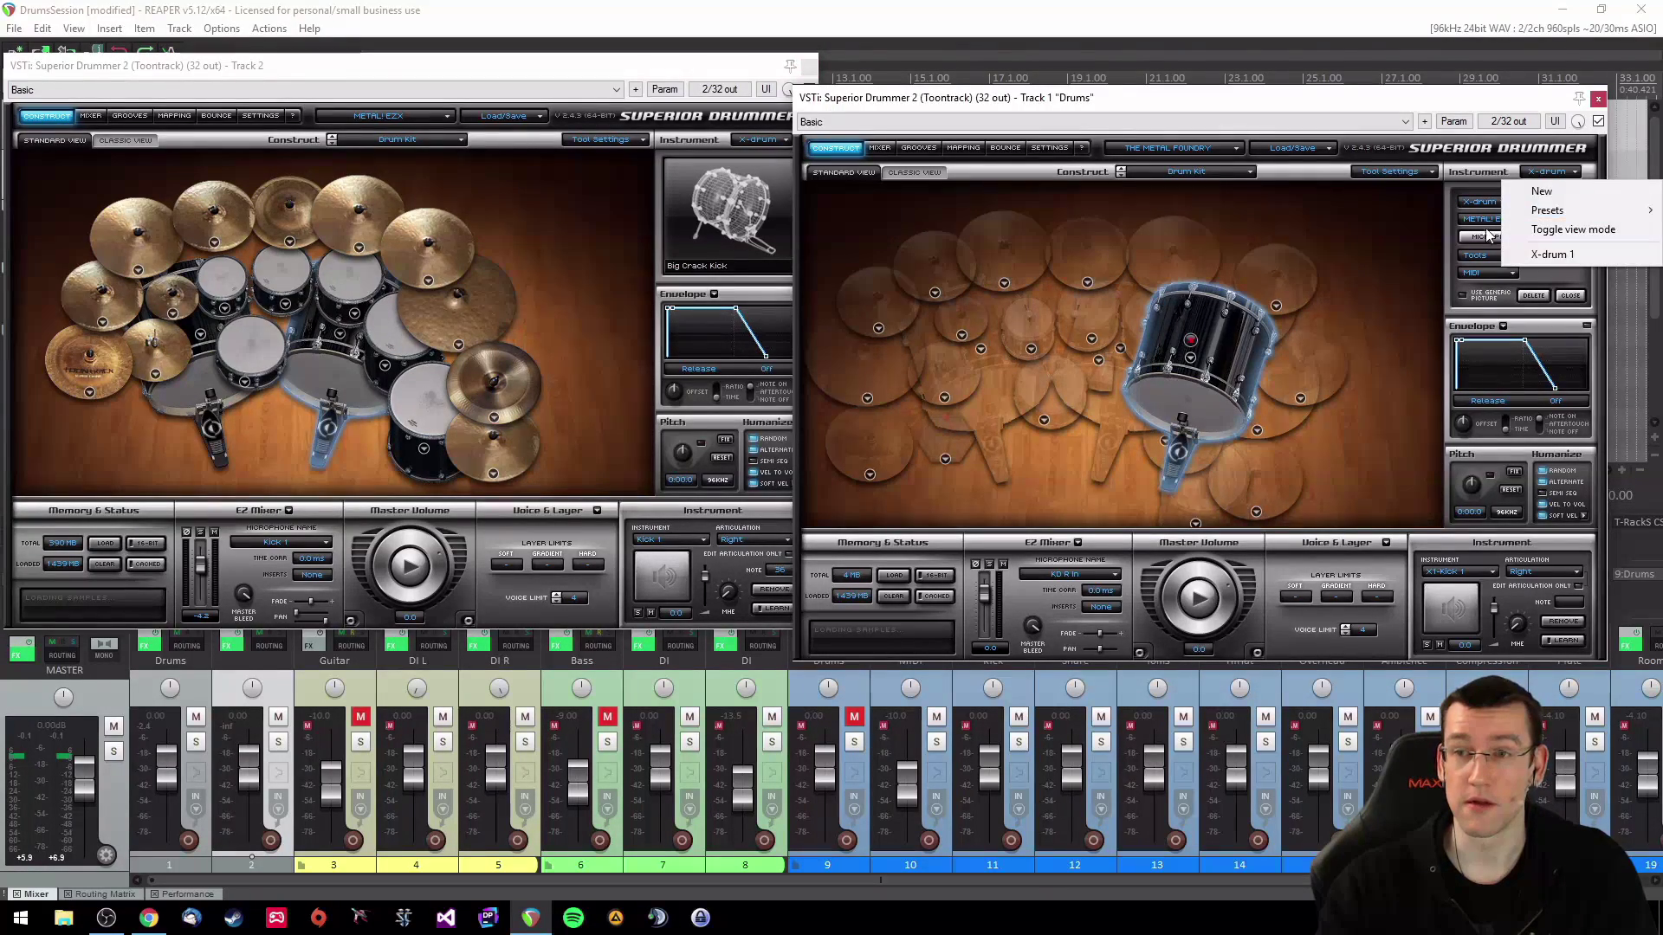
Step: Add a second X-drum to the Drums track's kit beside the first kick, using the METAL! EZX library
left_click(1548, 198)
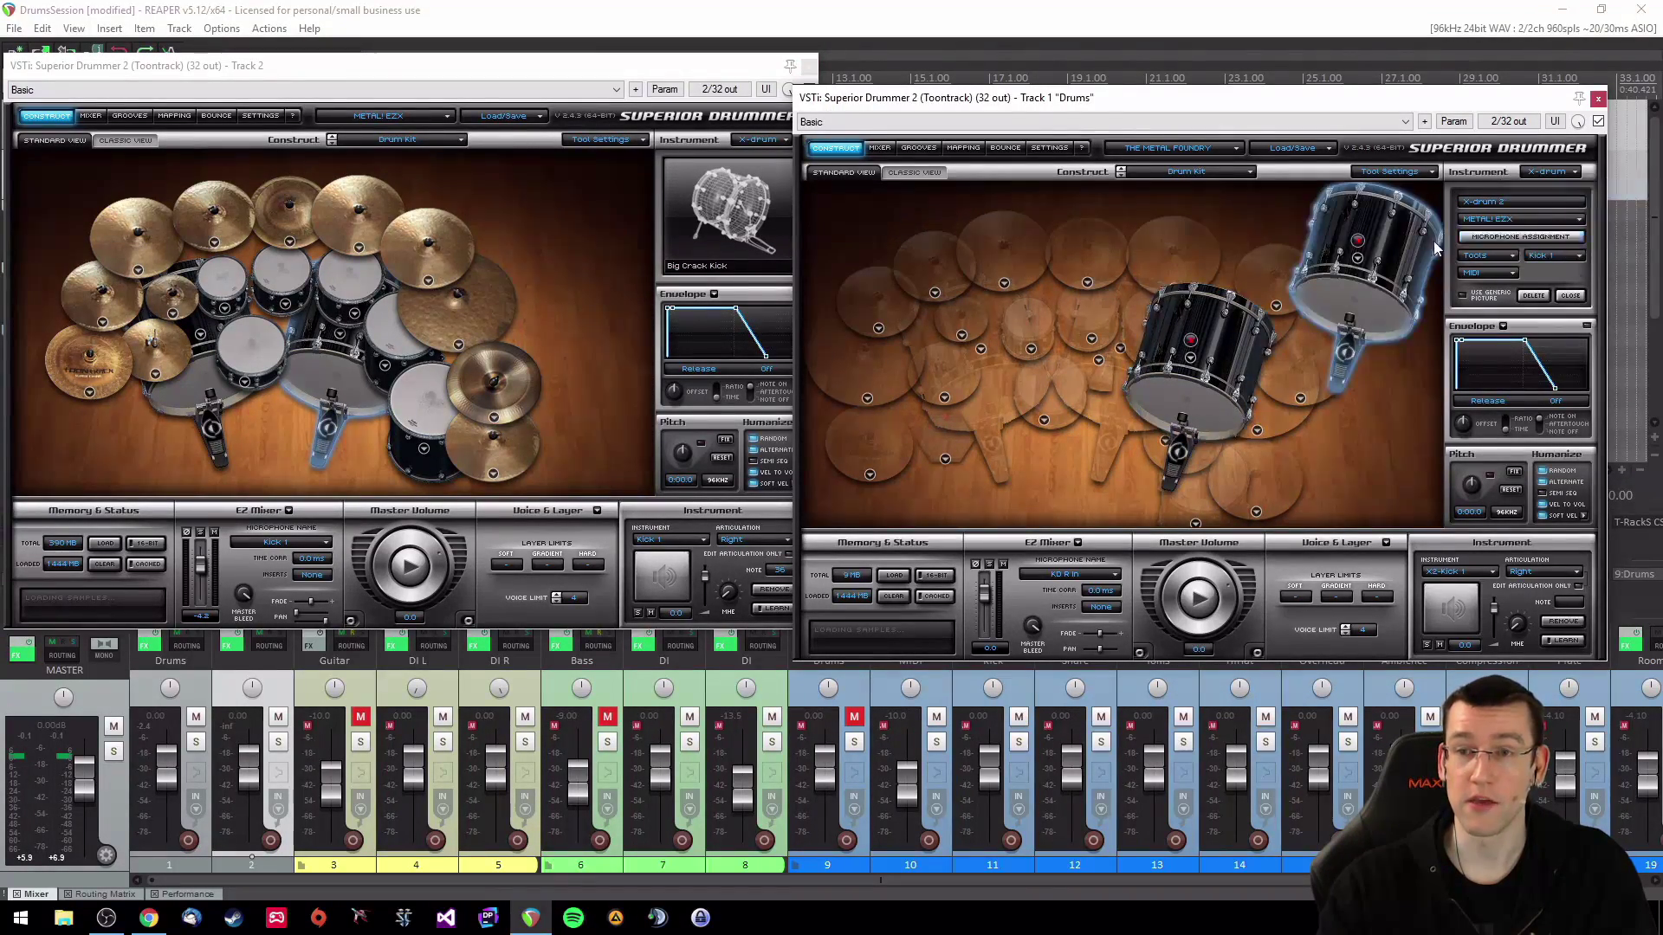
left_click_drag(1352, 293, 1015, 376)
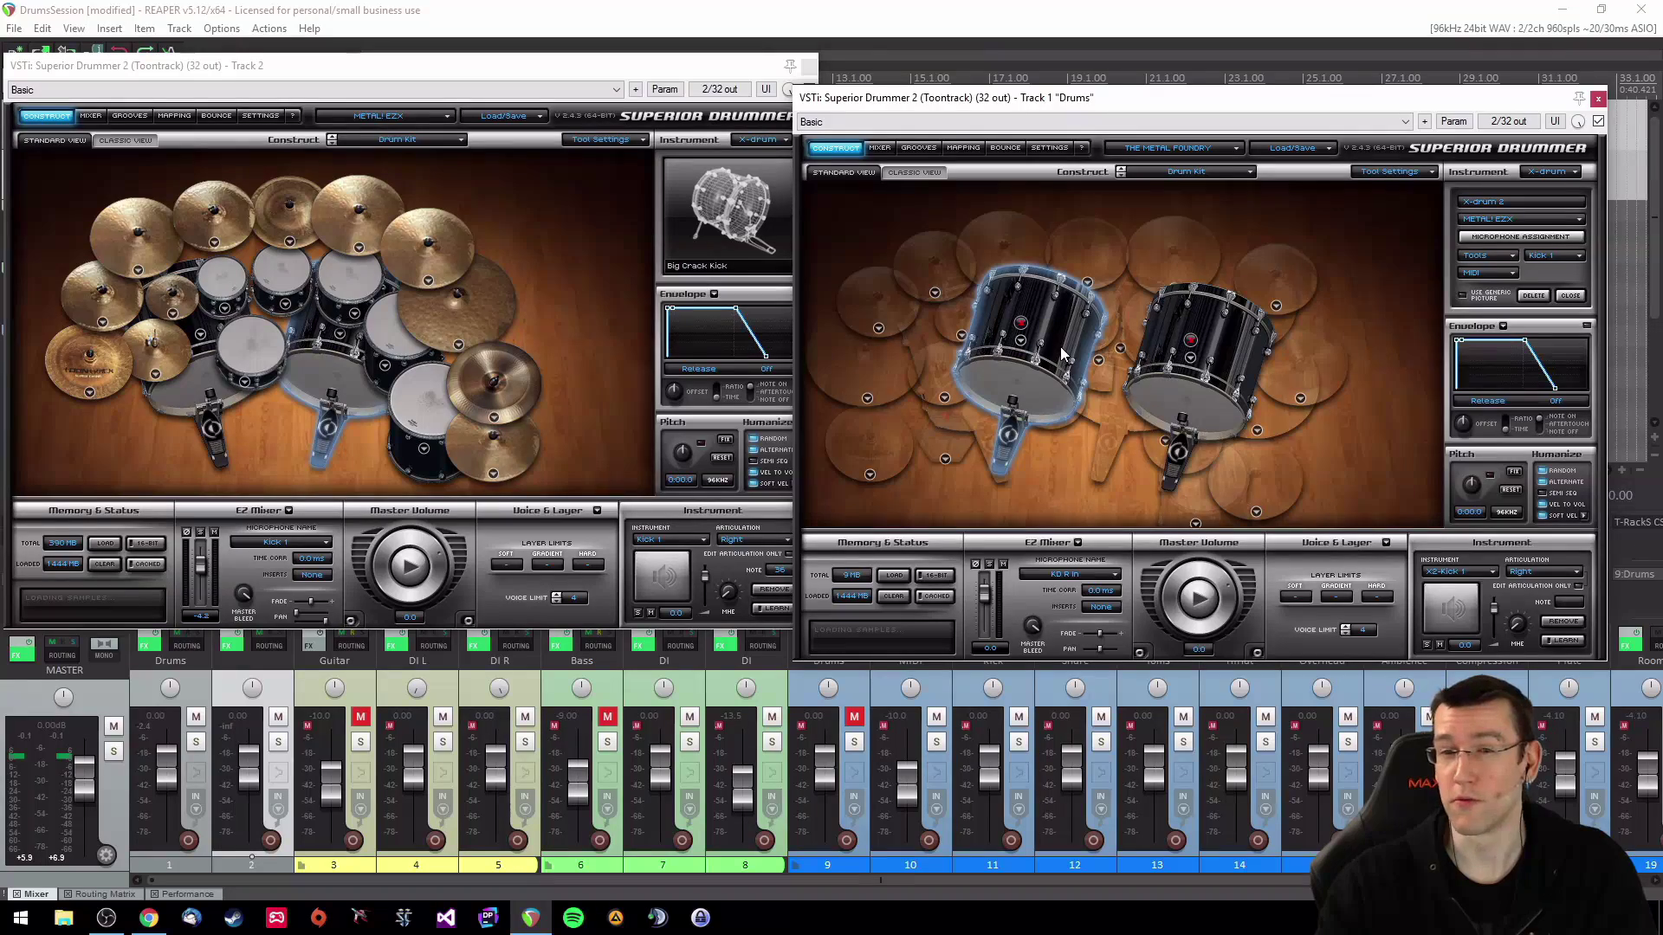
left_click(1577, 256)
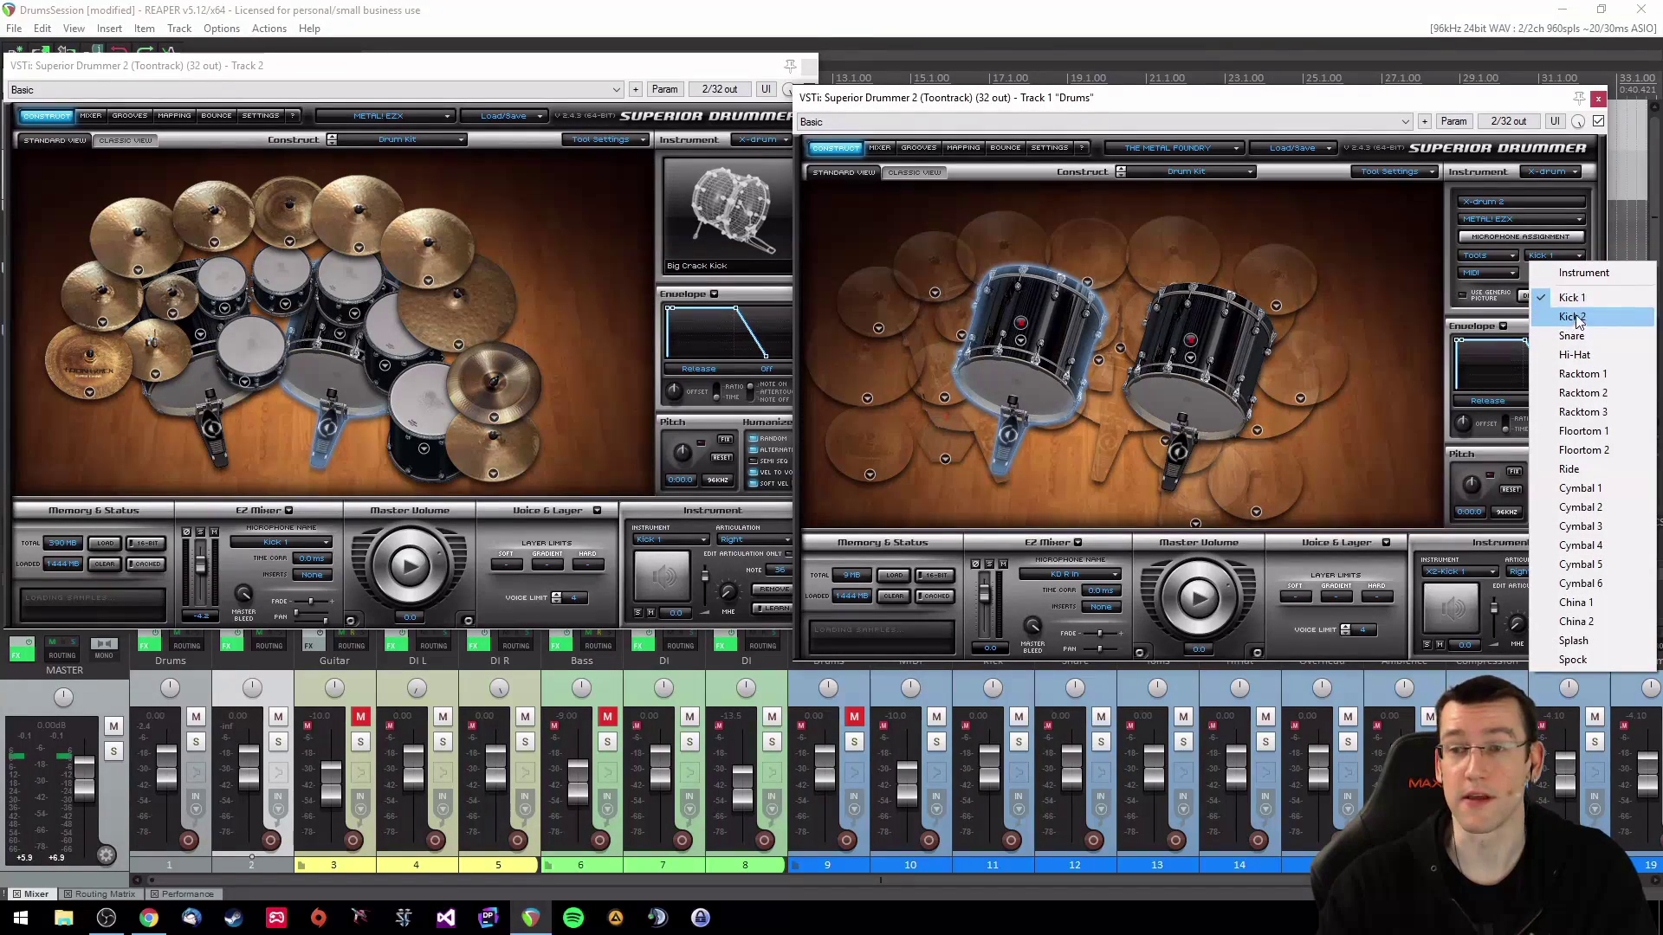
left_click(1597, 218)
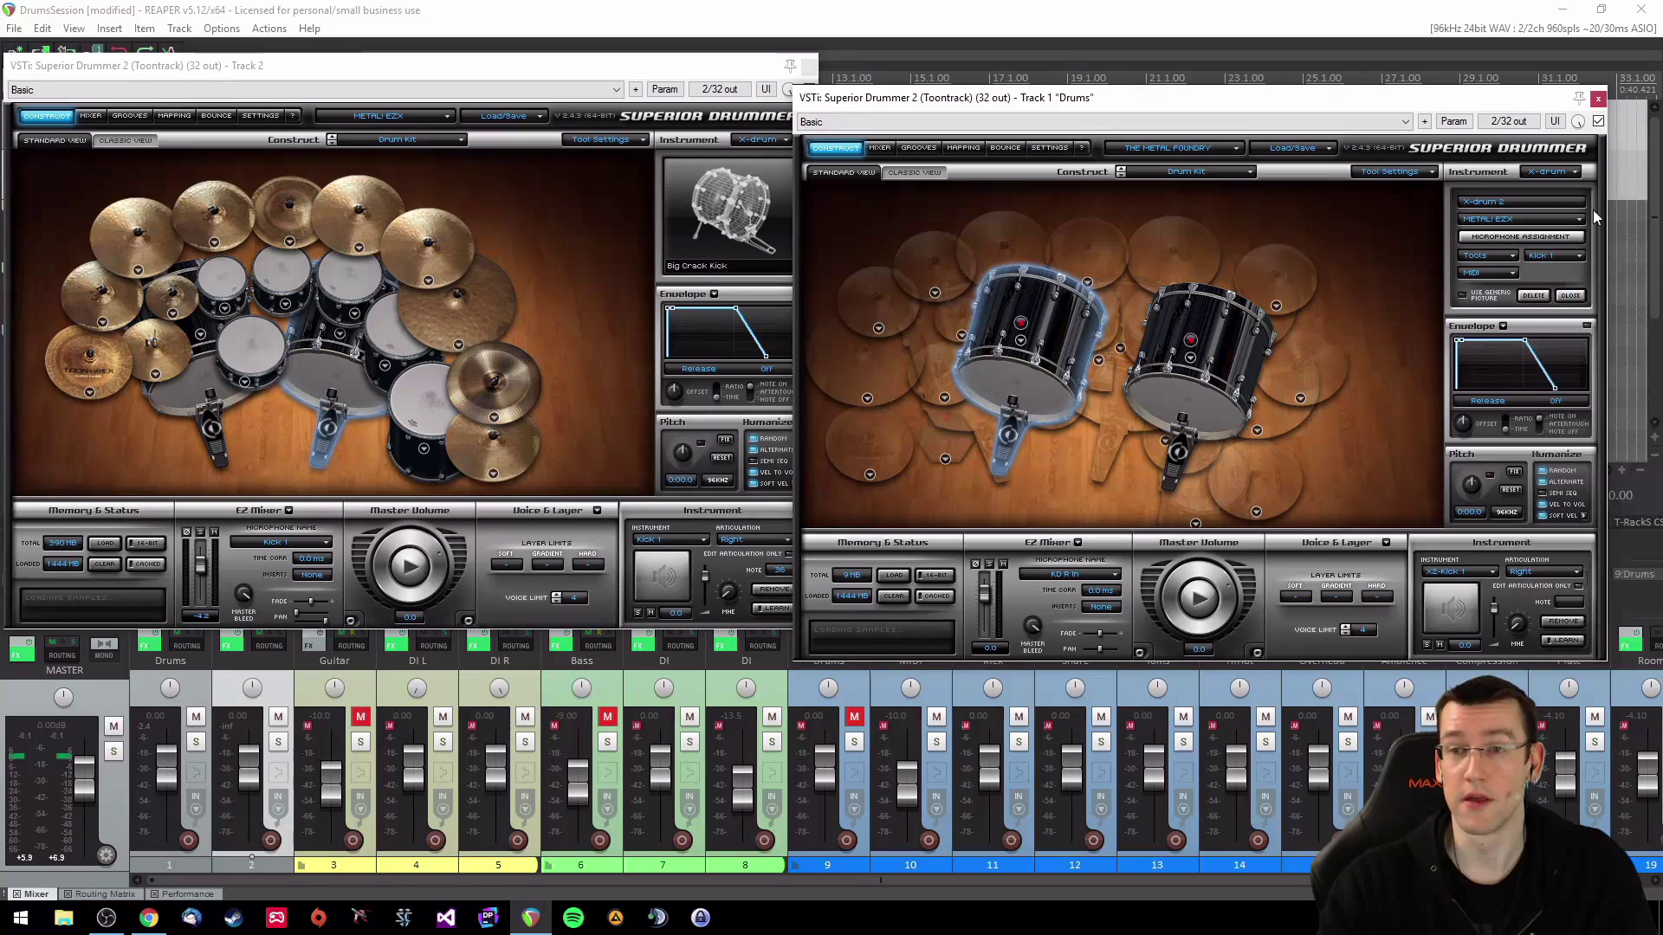
left_click(1530, 221)
left_click(1530, 385)
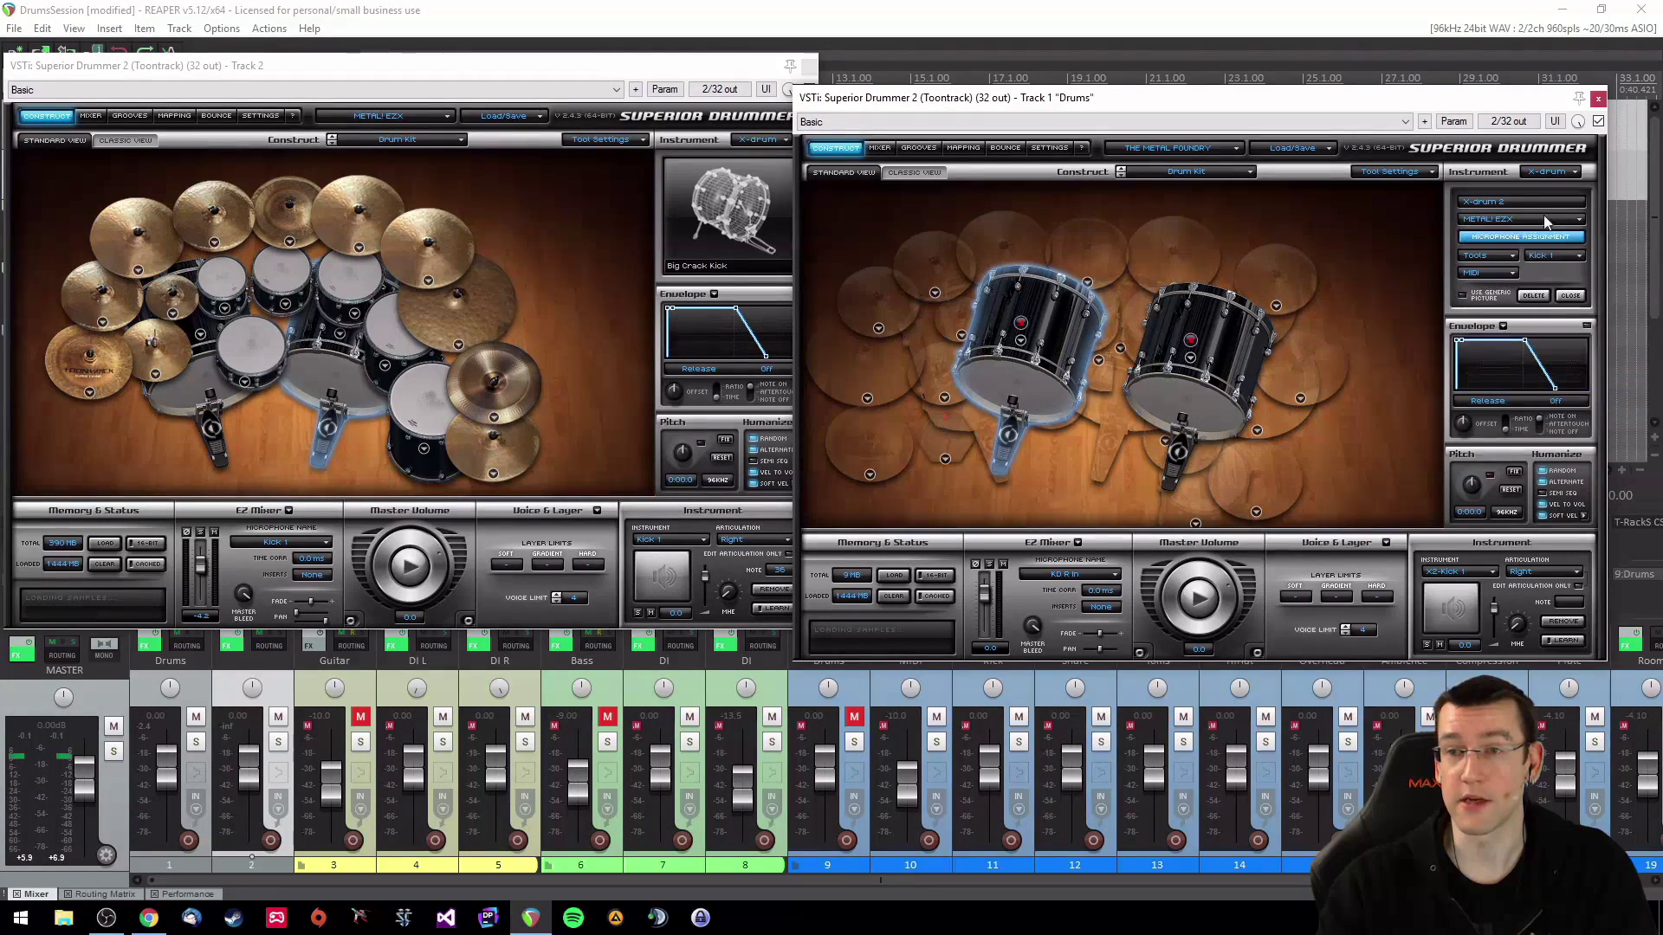
Step: Set the second X-drum's instrument to Kick 2, matching Track 2's kit, and choose Big Crack Kick as its model
left_click(208, 378)
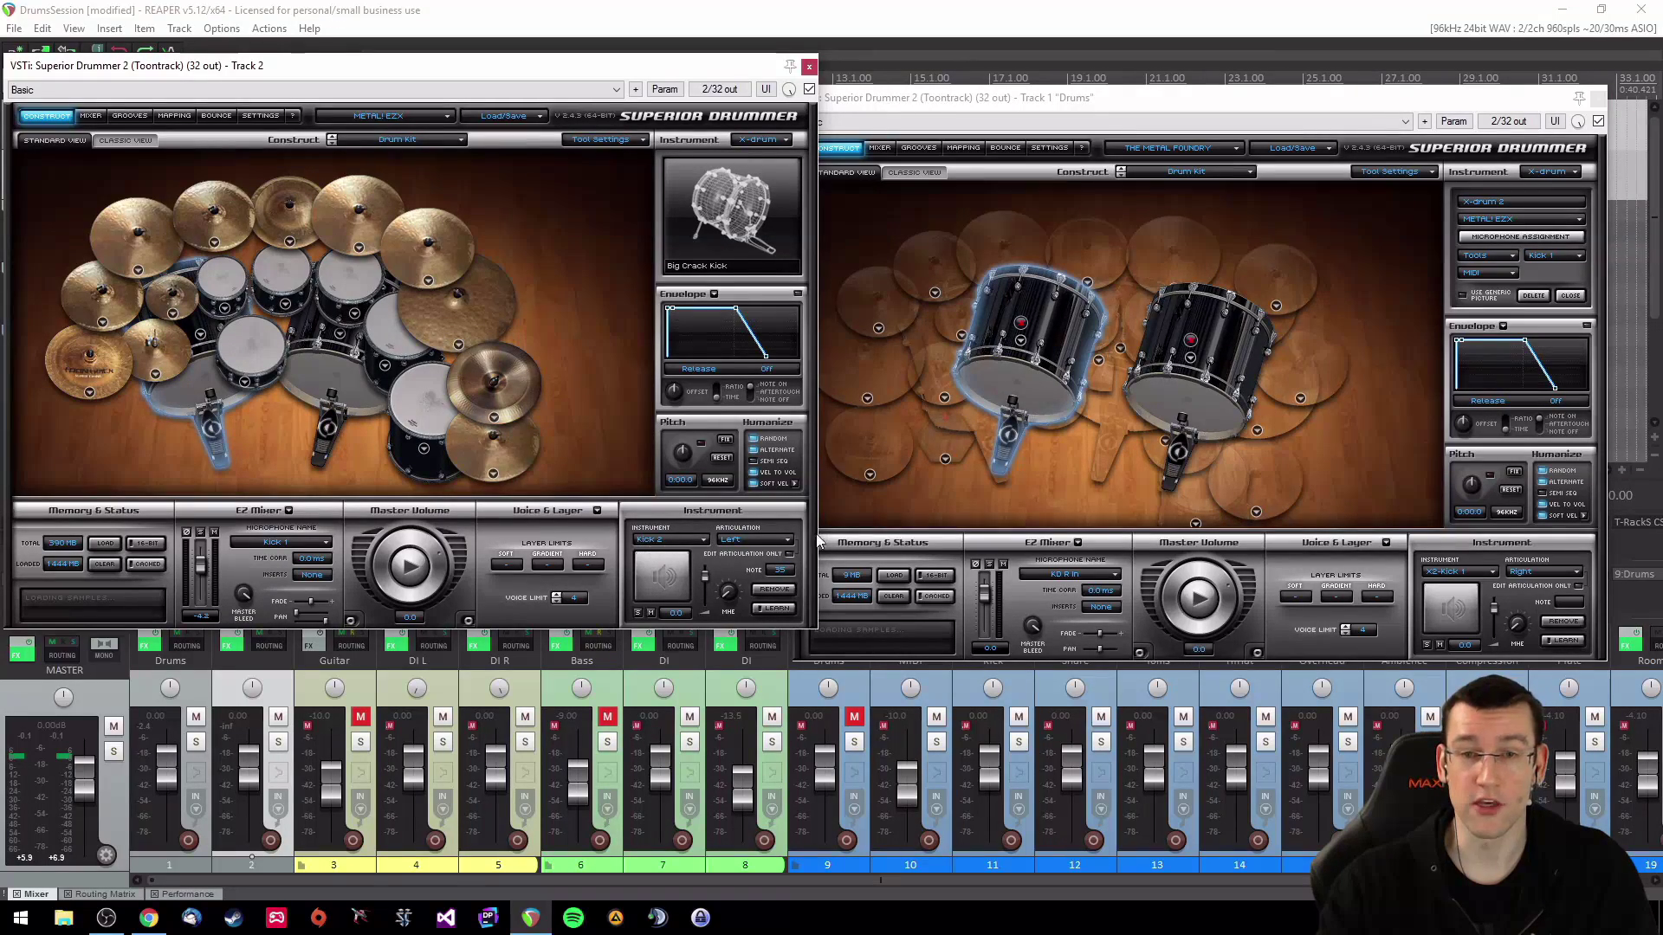
left_click(1578, 256)
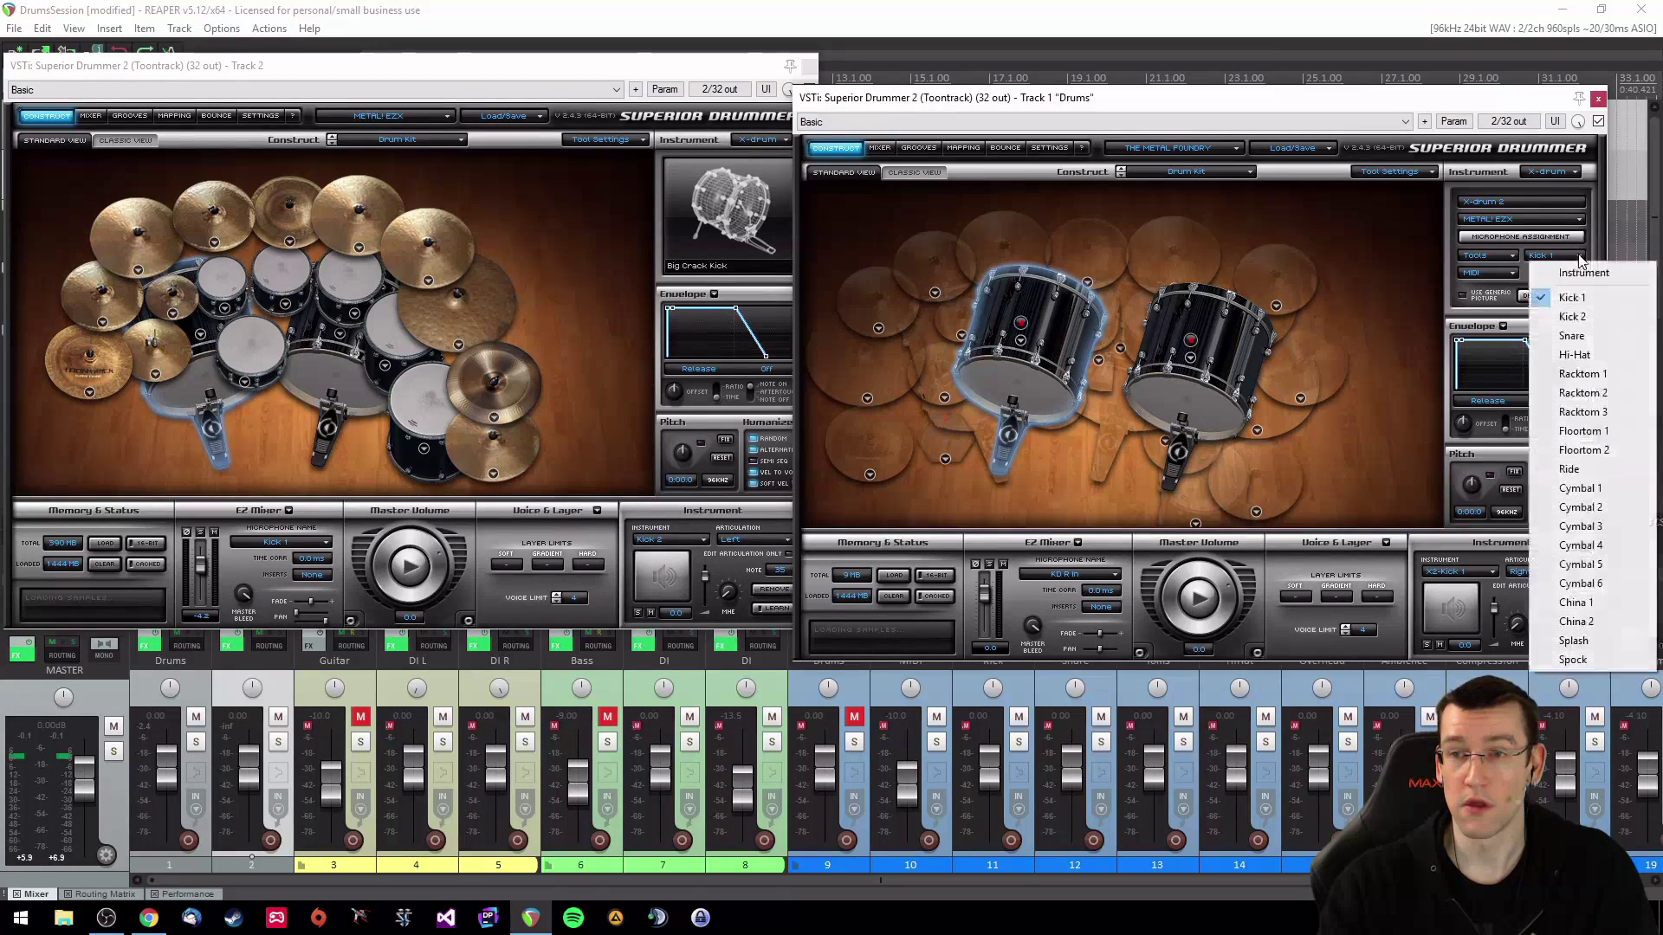
left_click(1572, 322)
left_click(1047, 383)
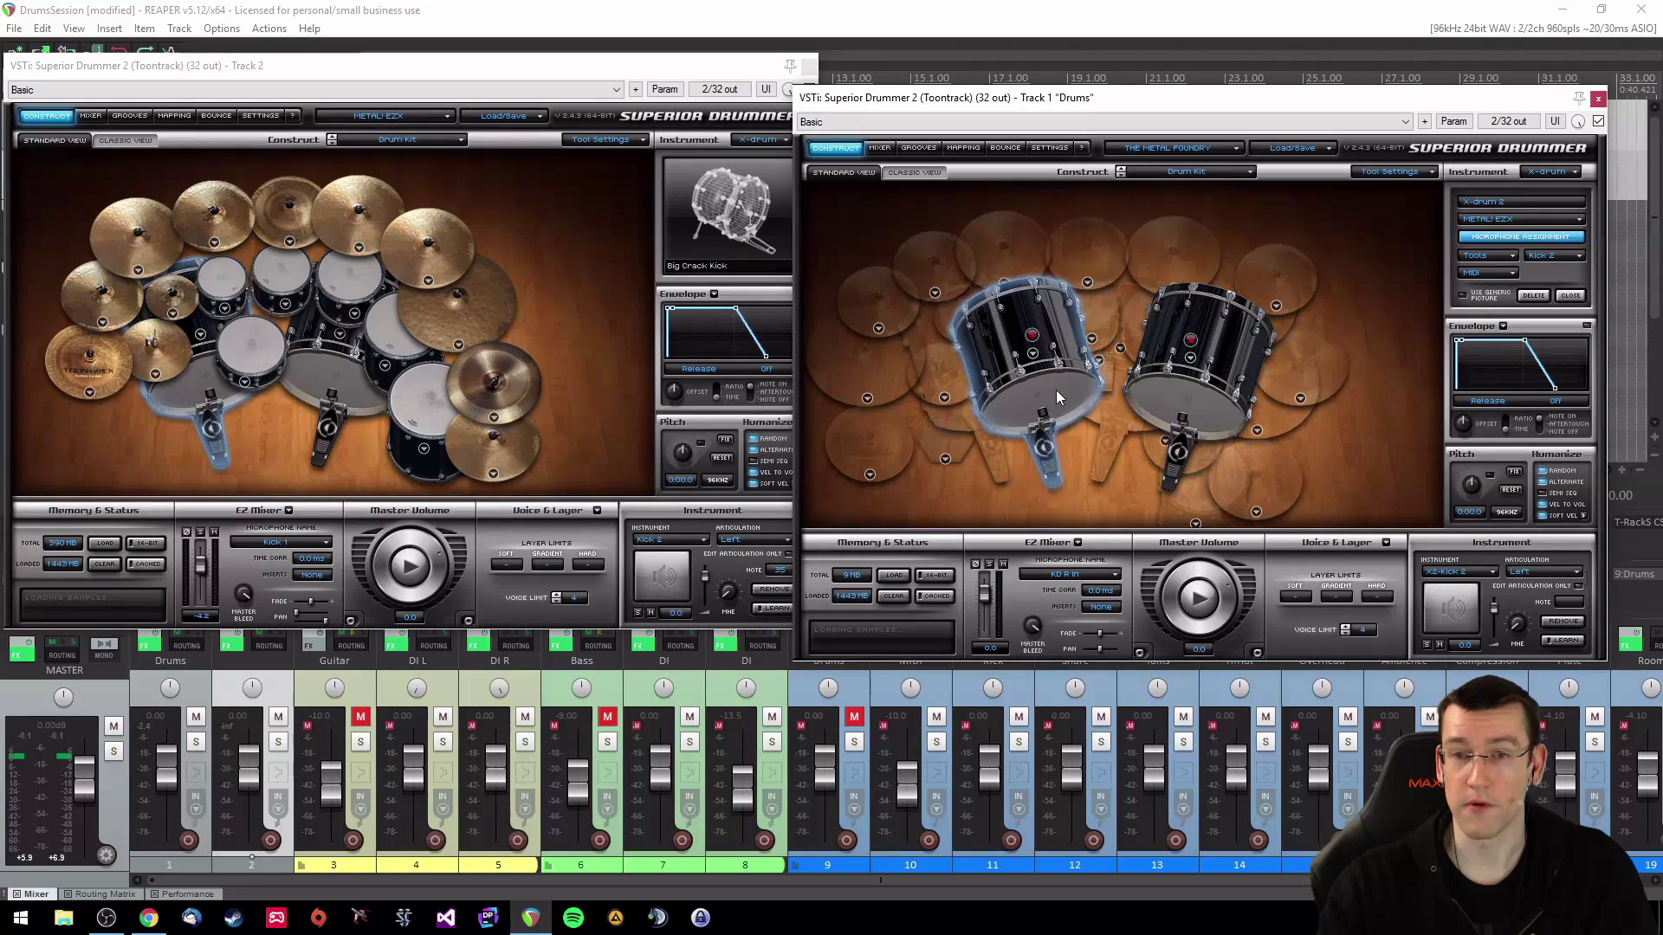
left_click(1176, 400)
left_click(1162, 398)
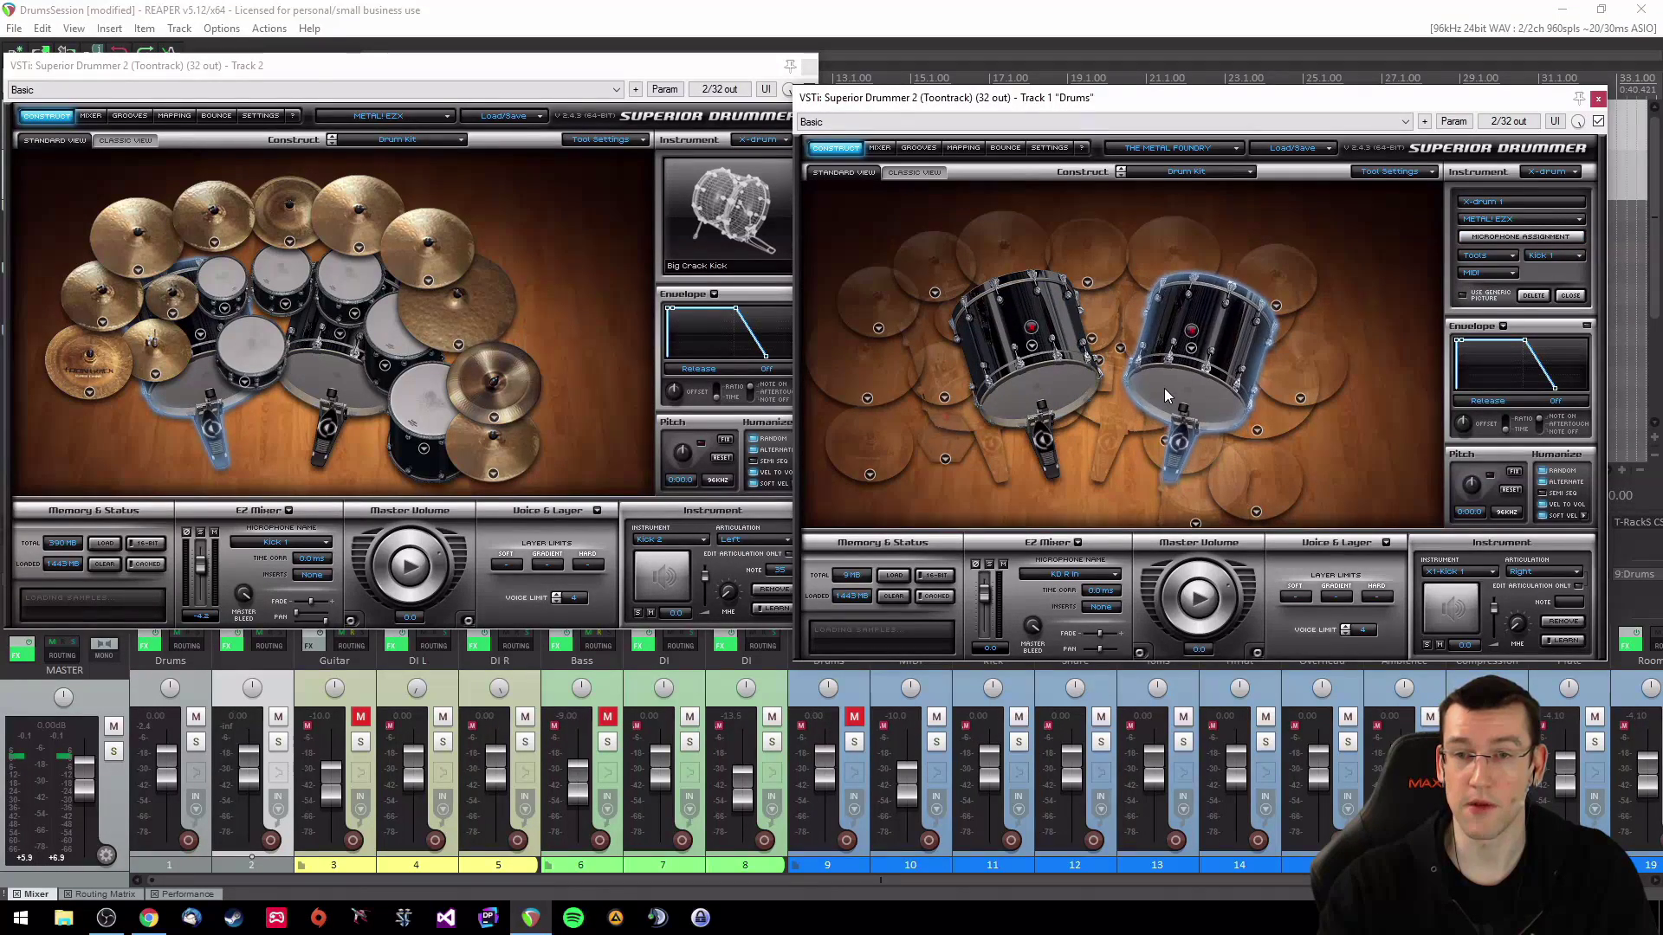
left_click(1030, 347)
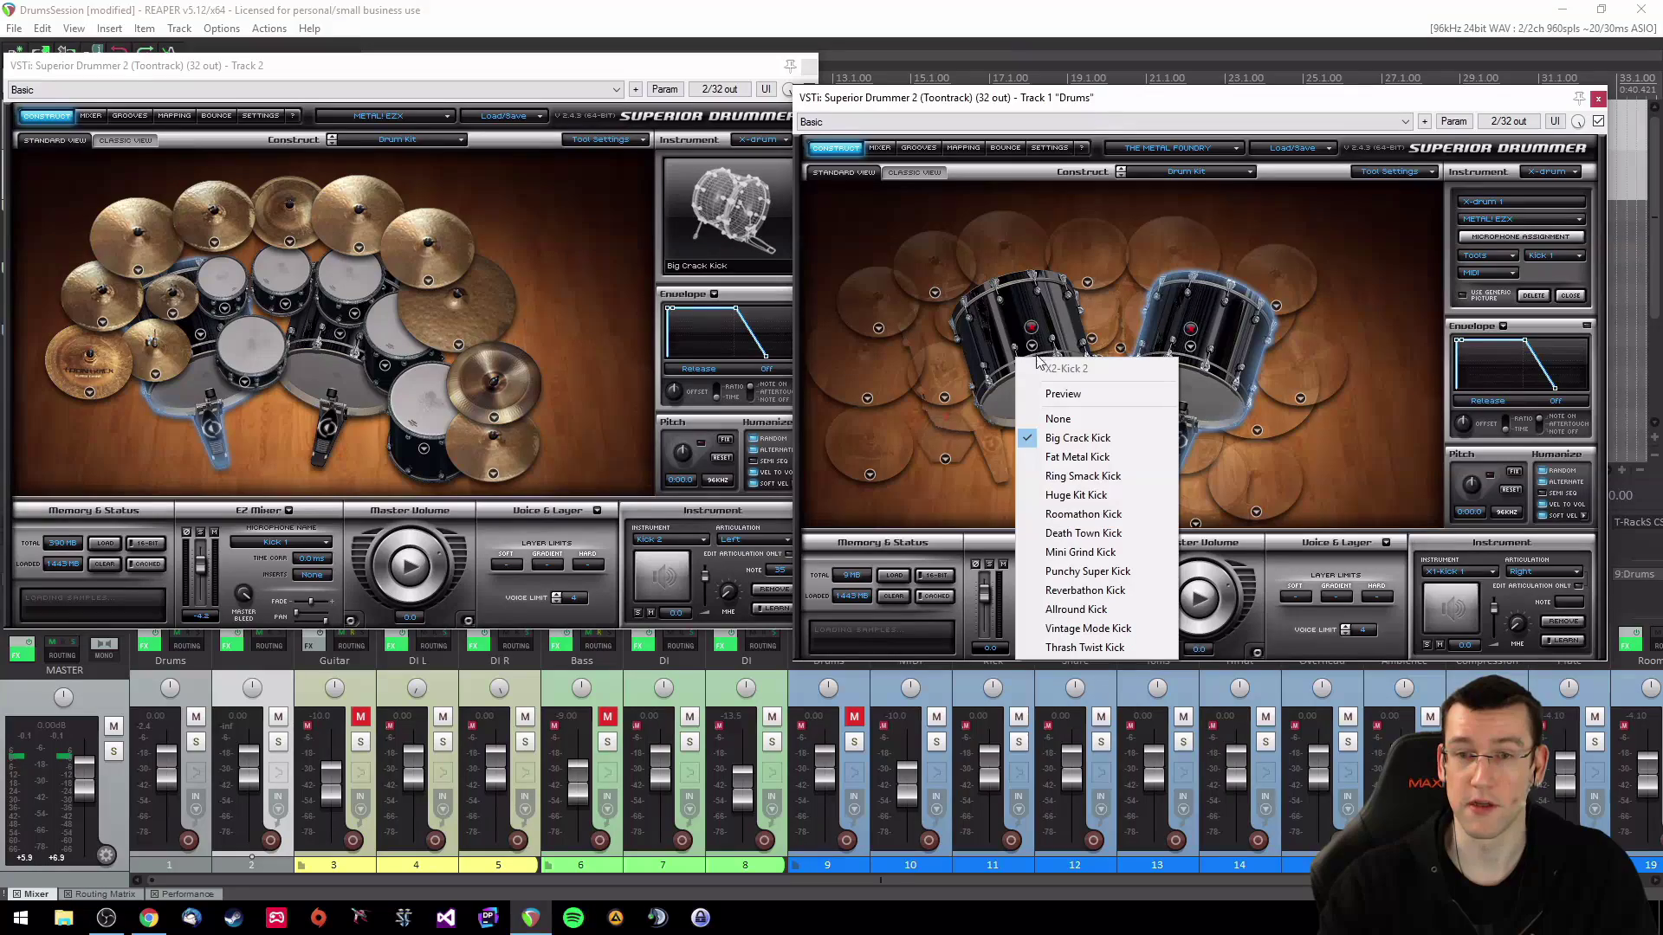
left_click(1070, 438)
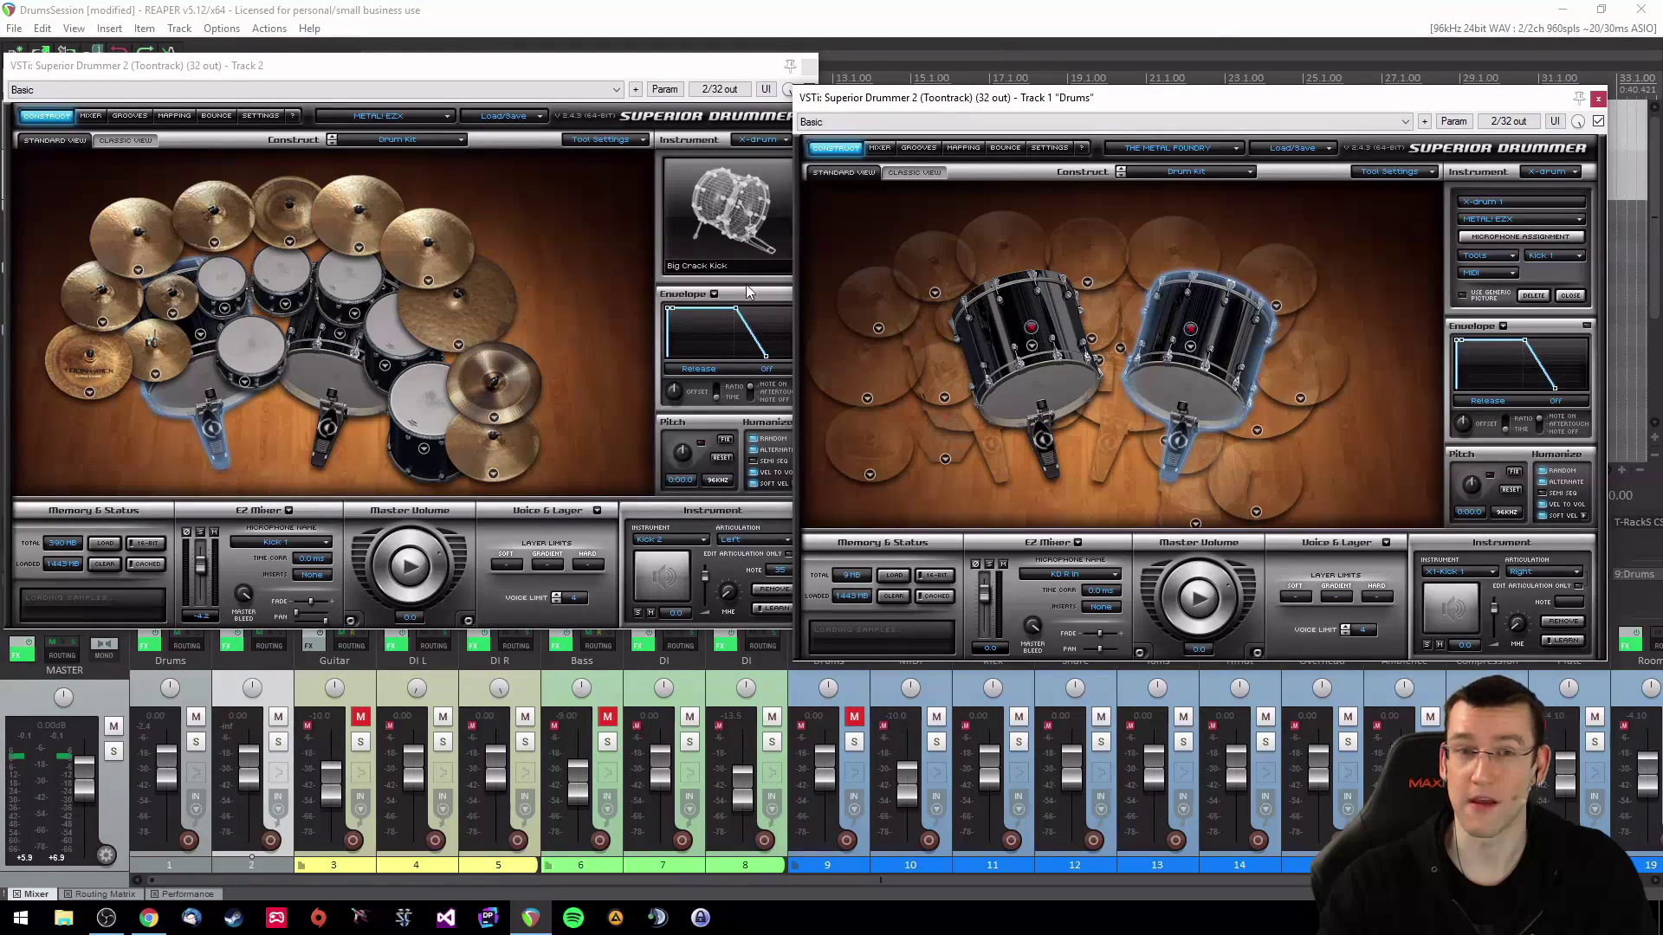
Step: Arrange the two Superior Drummer windows side by side and add a third X-drum between the kicks in the Drums track's kit
left_click_drag(594, 74, 576, 86)
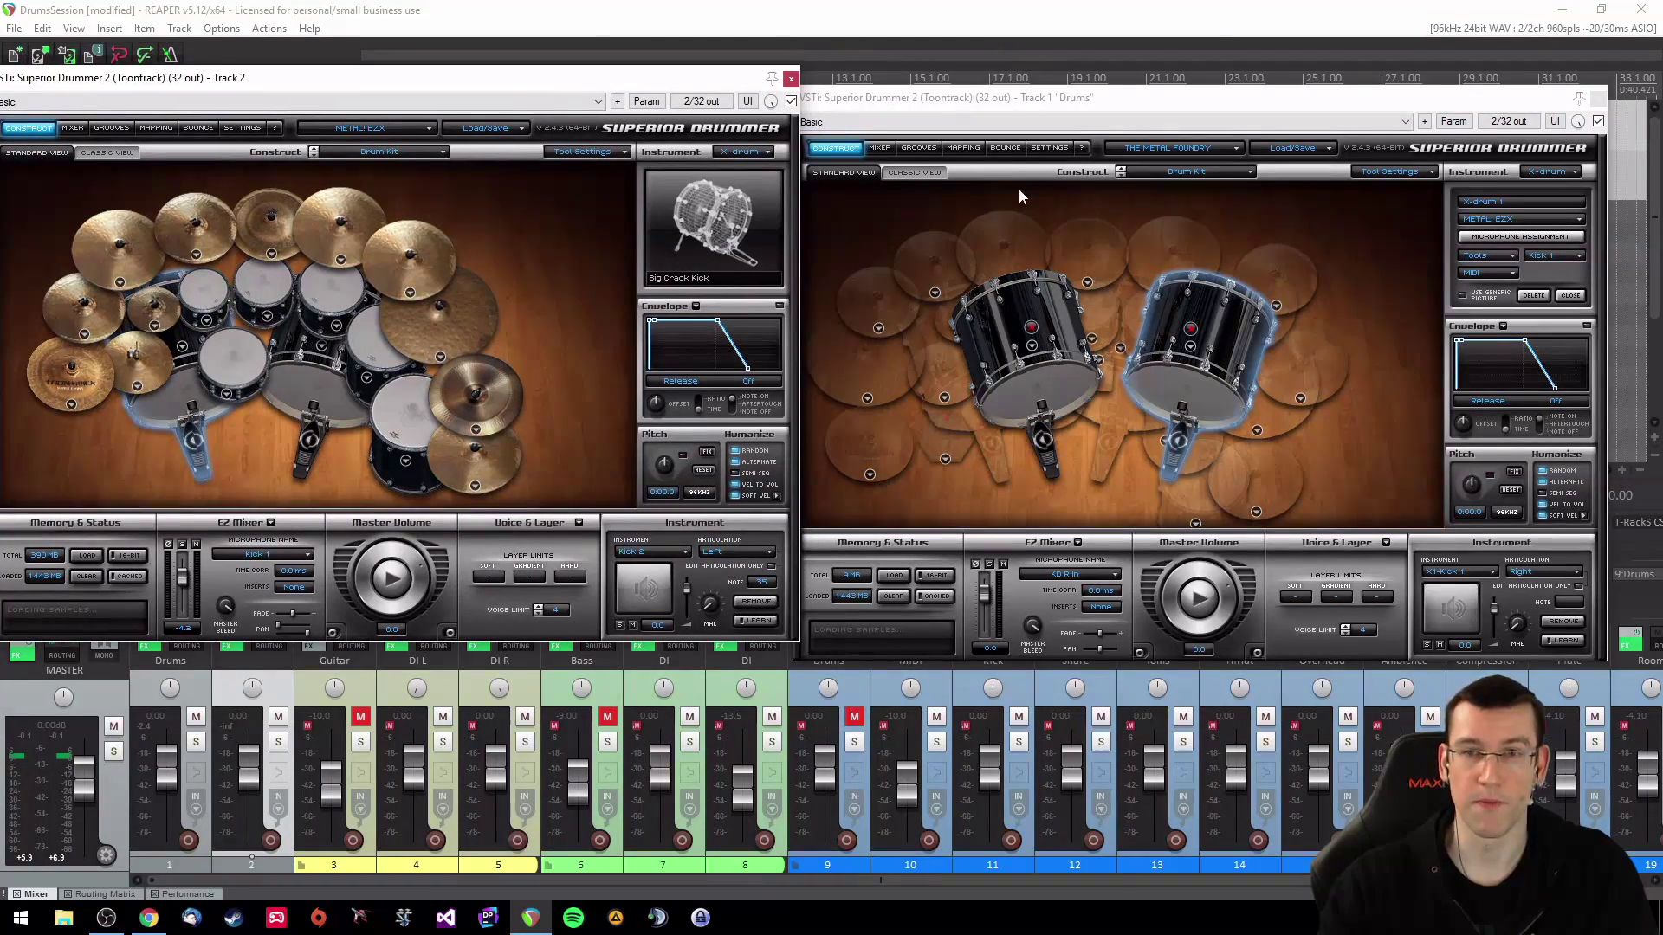
mouse_move(1013, 97)
left_mouse_down()
mouse_move(1005, 81)
mouse_move(1028, 71)
left_mouse_up()
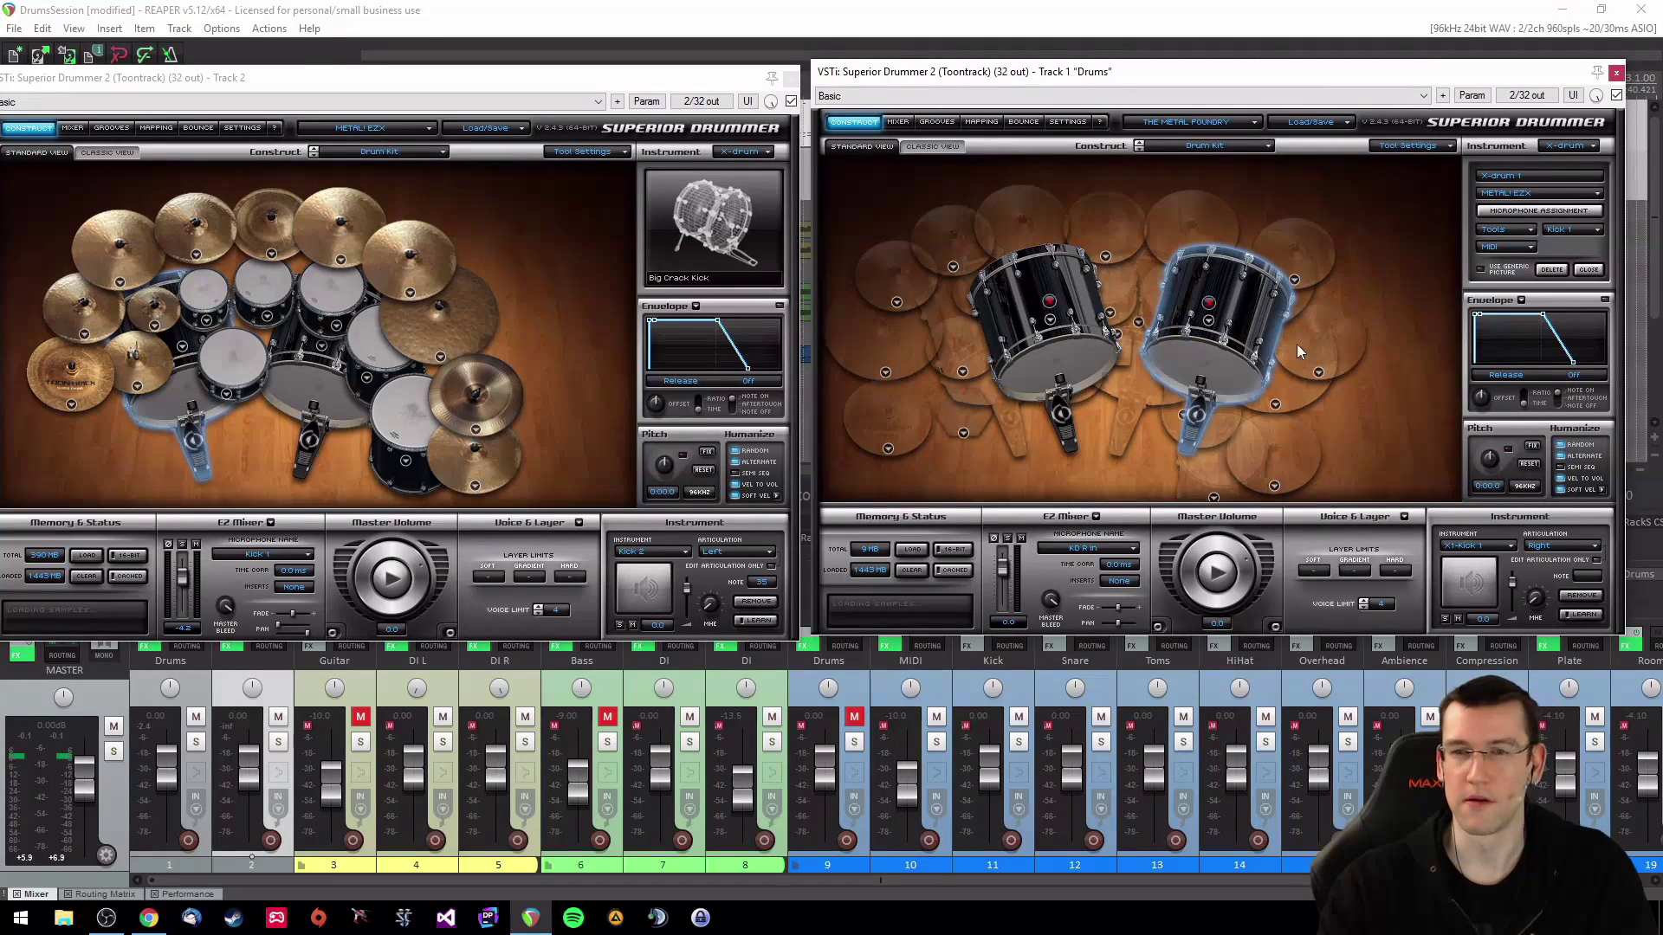
left_click(1580, 152)
left_click(1567, 227)
left_click_drag(1401, 281, 1152, 316)
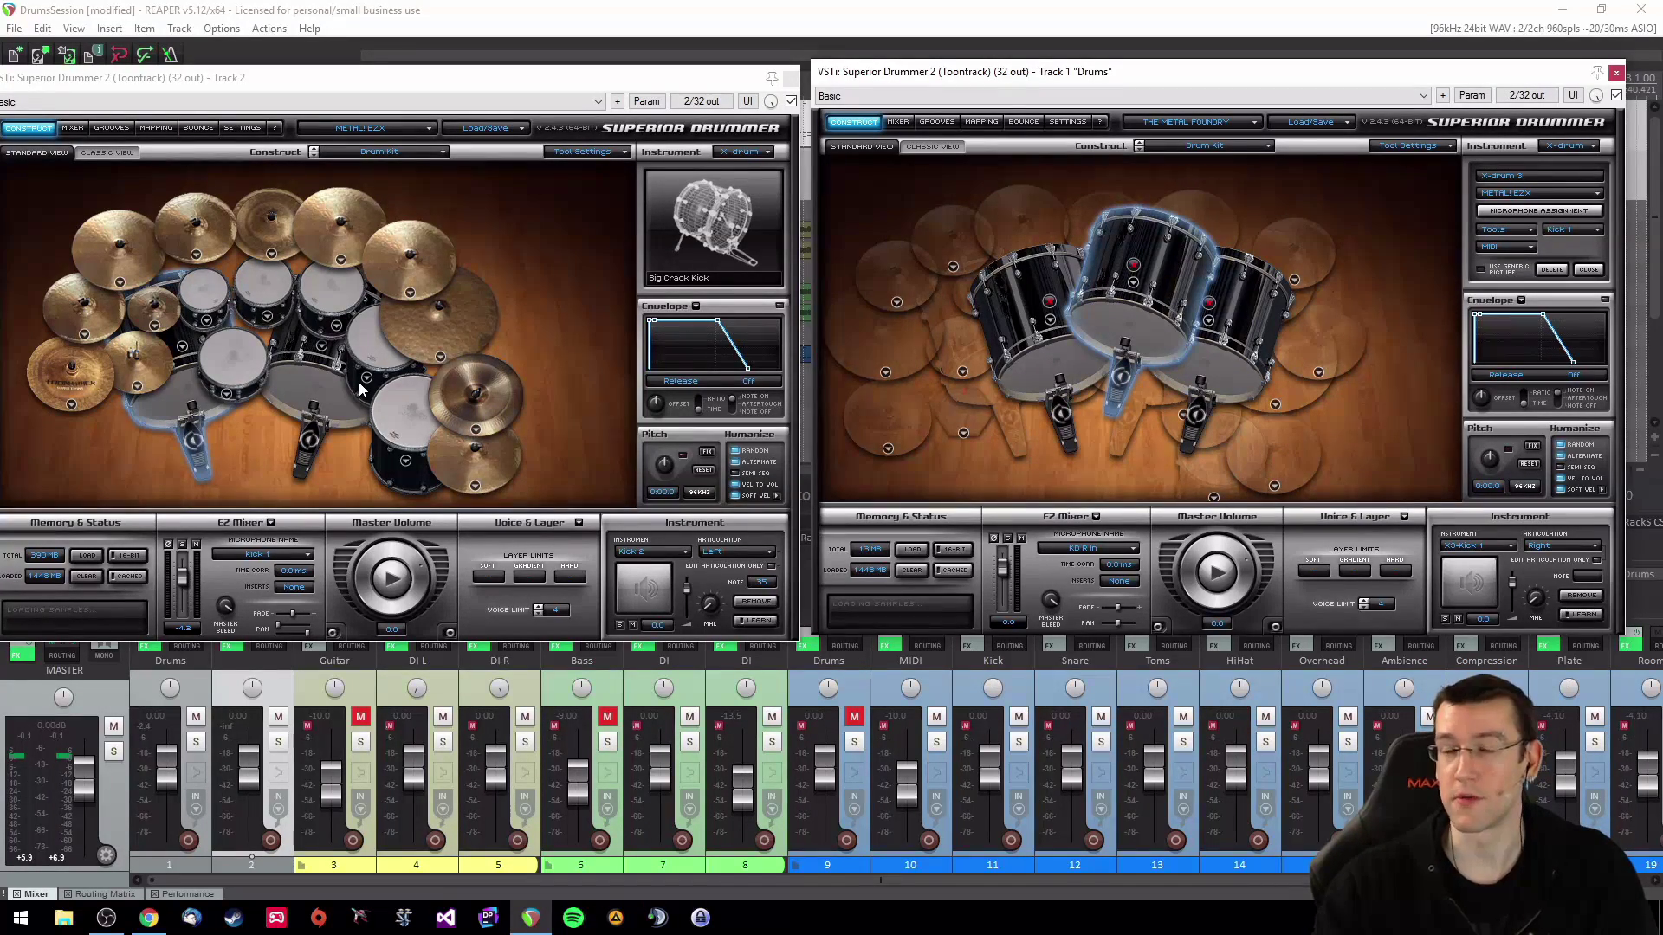
Step: Set the third X-drum's instrument to Snare, matching Track 2's kit, and place it between the two kicks
left_click(248, 397)
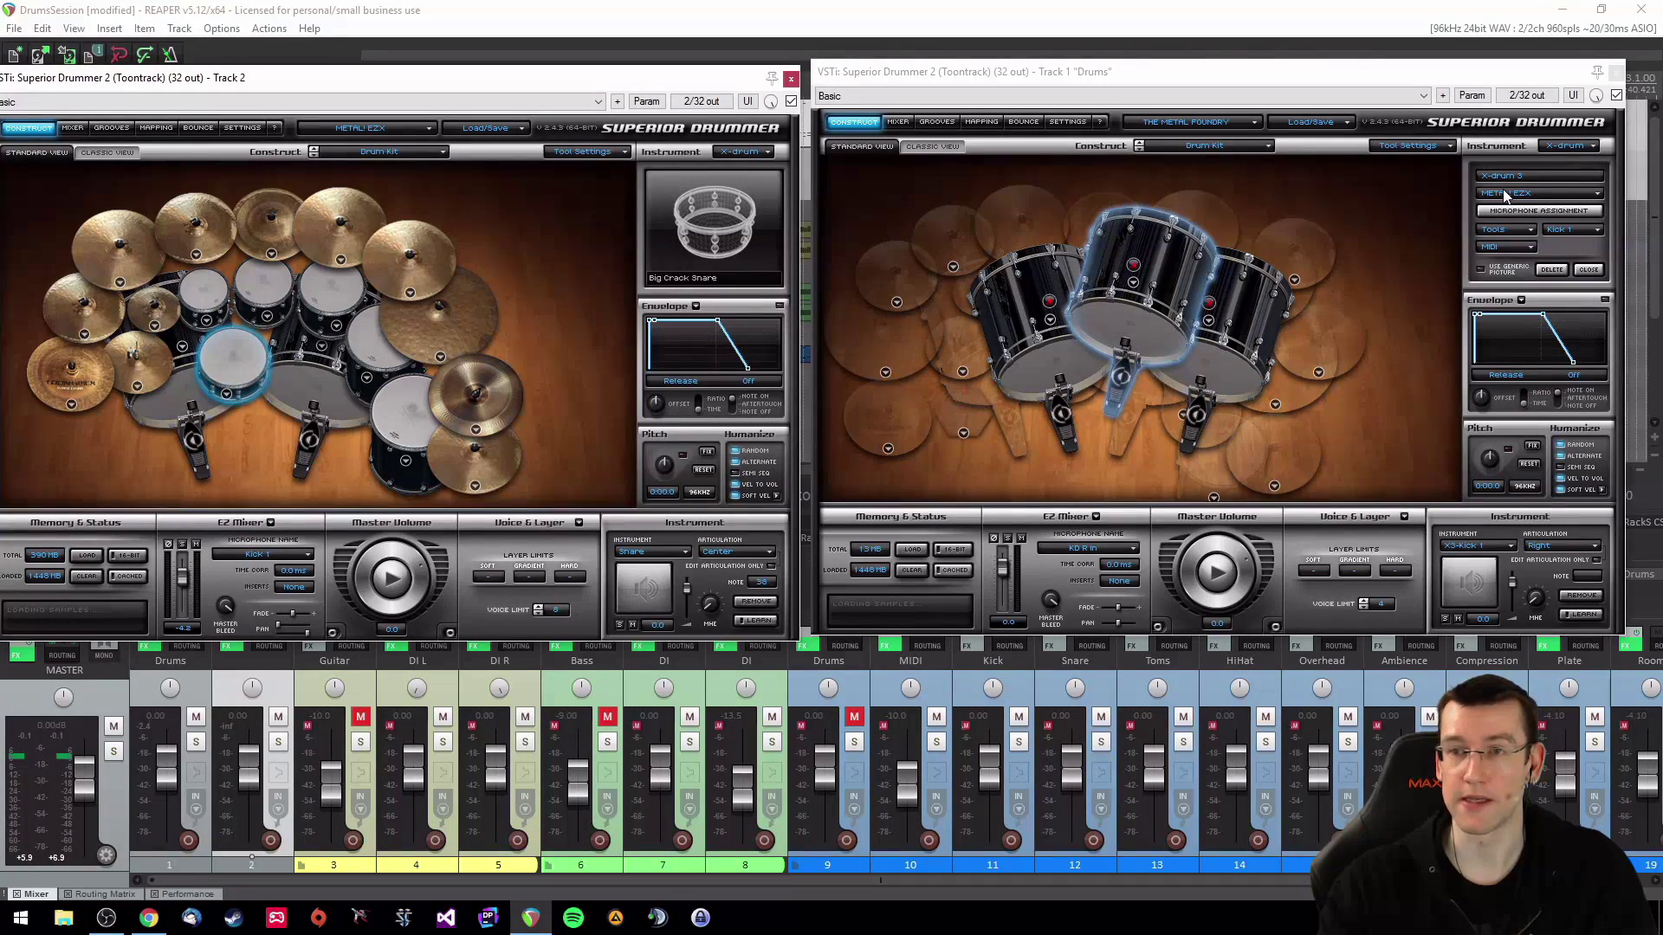
left_click(1586, 236)
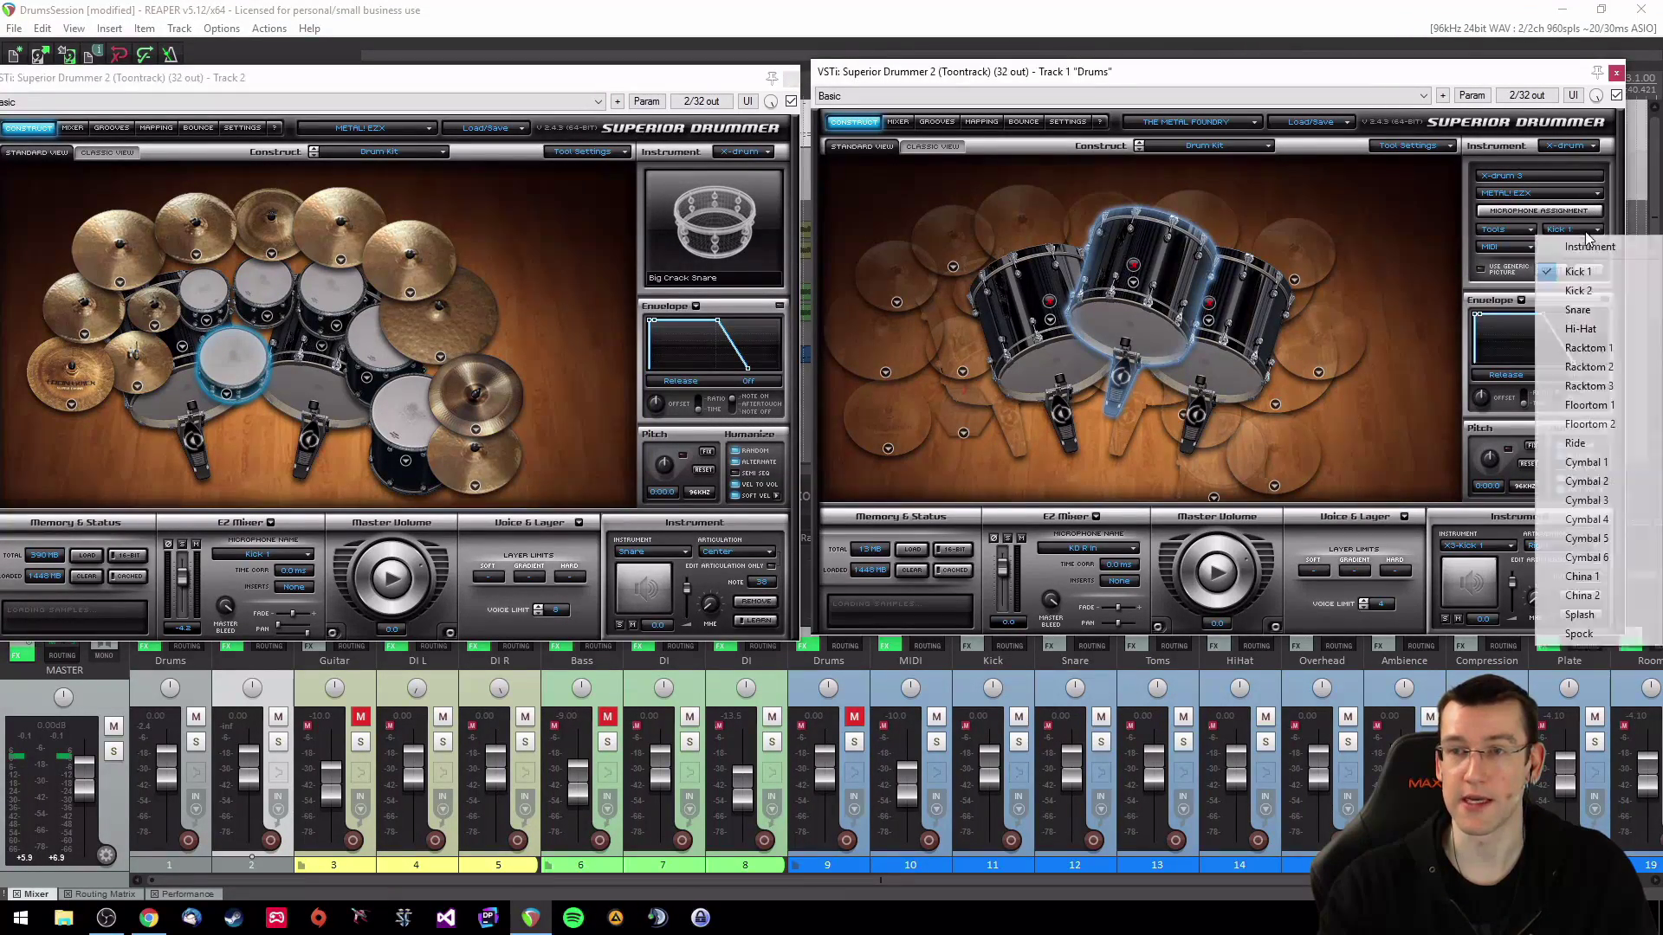
left_click(1577, 309)
left_click_drag(1139, 241, 1130, 310)
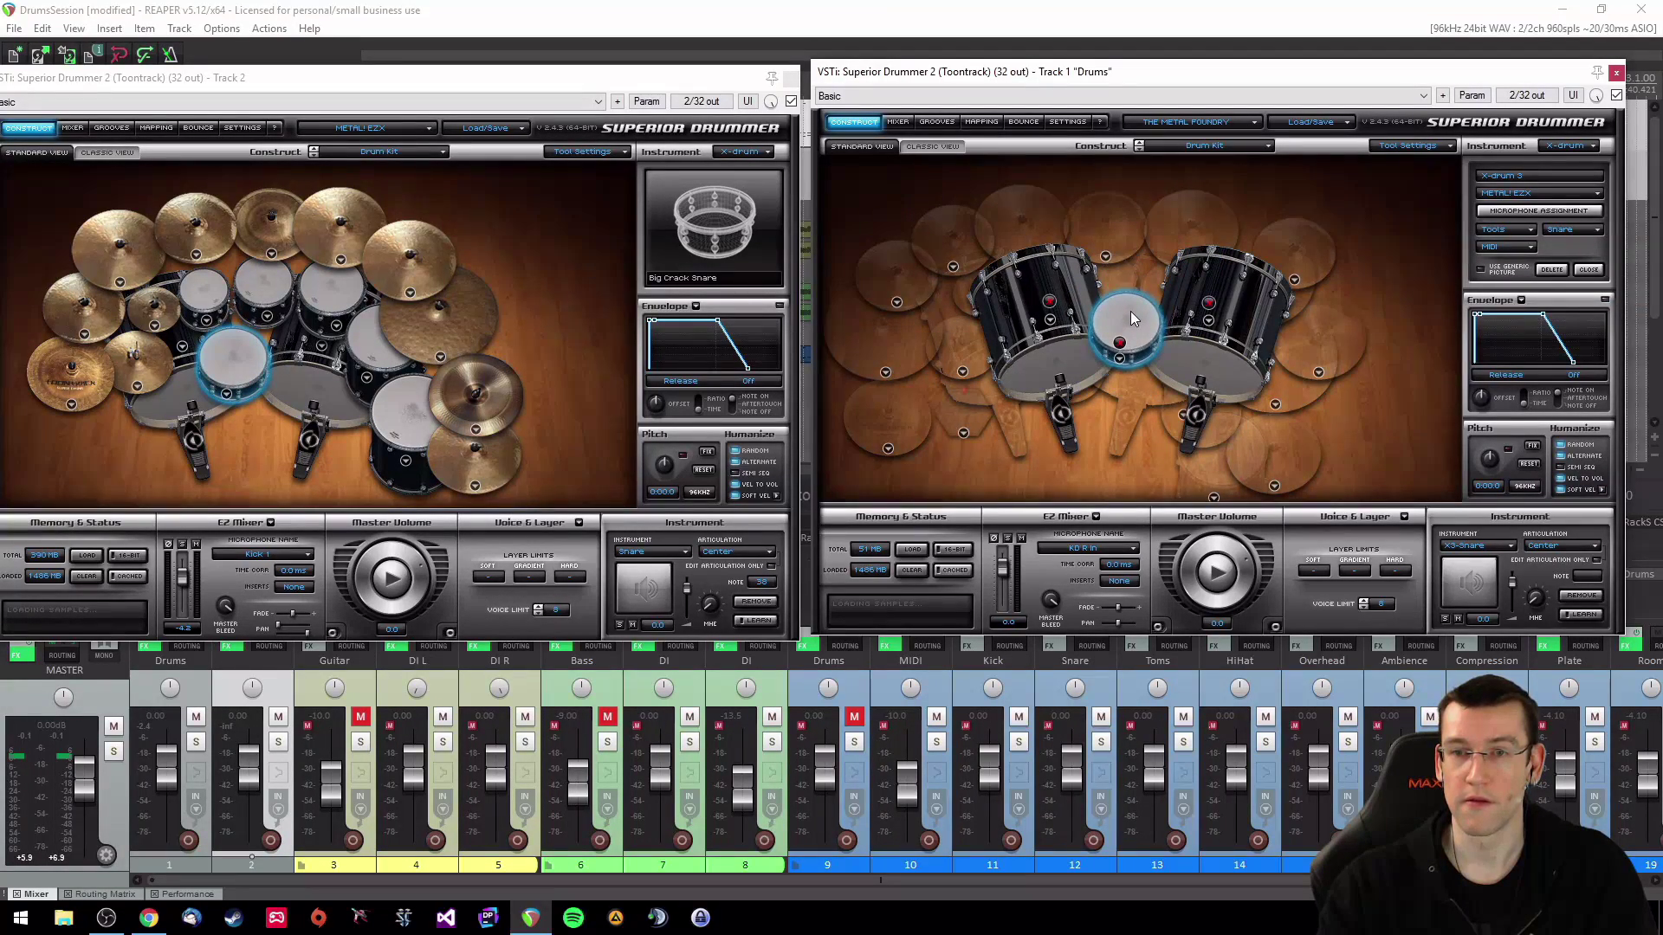
Step: Try the MADE OF METAL EZX library on the snare X-drum, browse its snare models, and return to METAL! EZX
left_click(1120, 358)
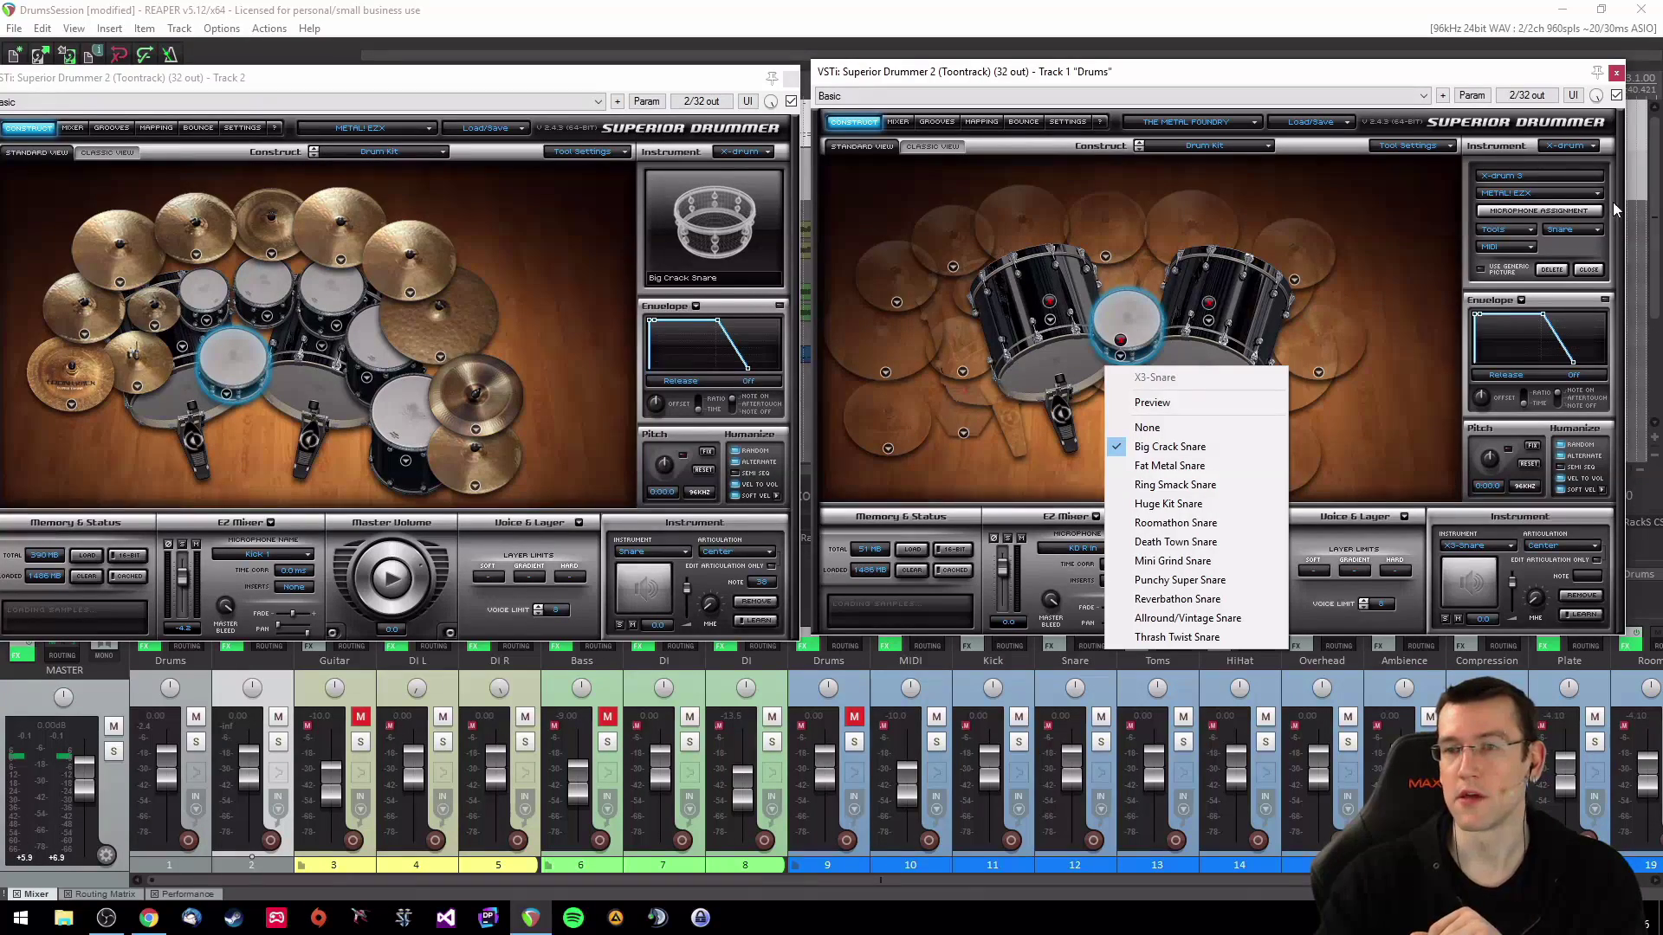
left_click(1576, 193)
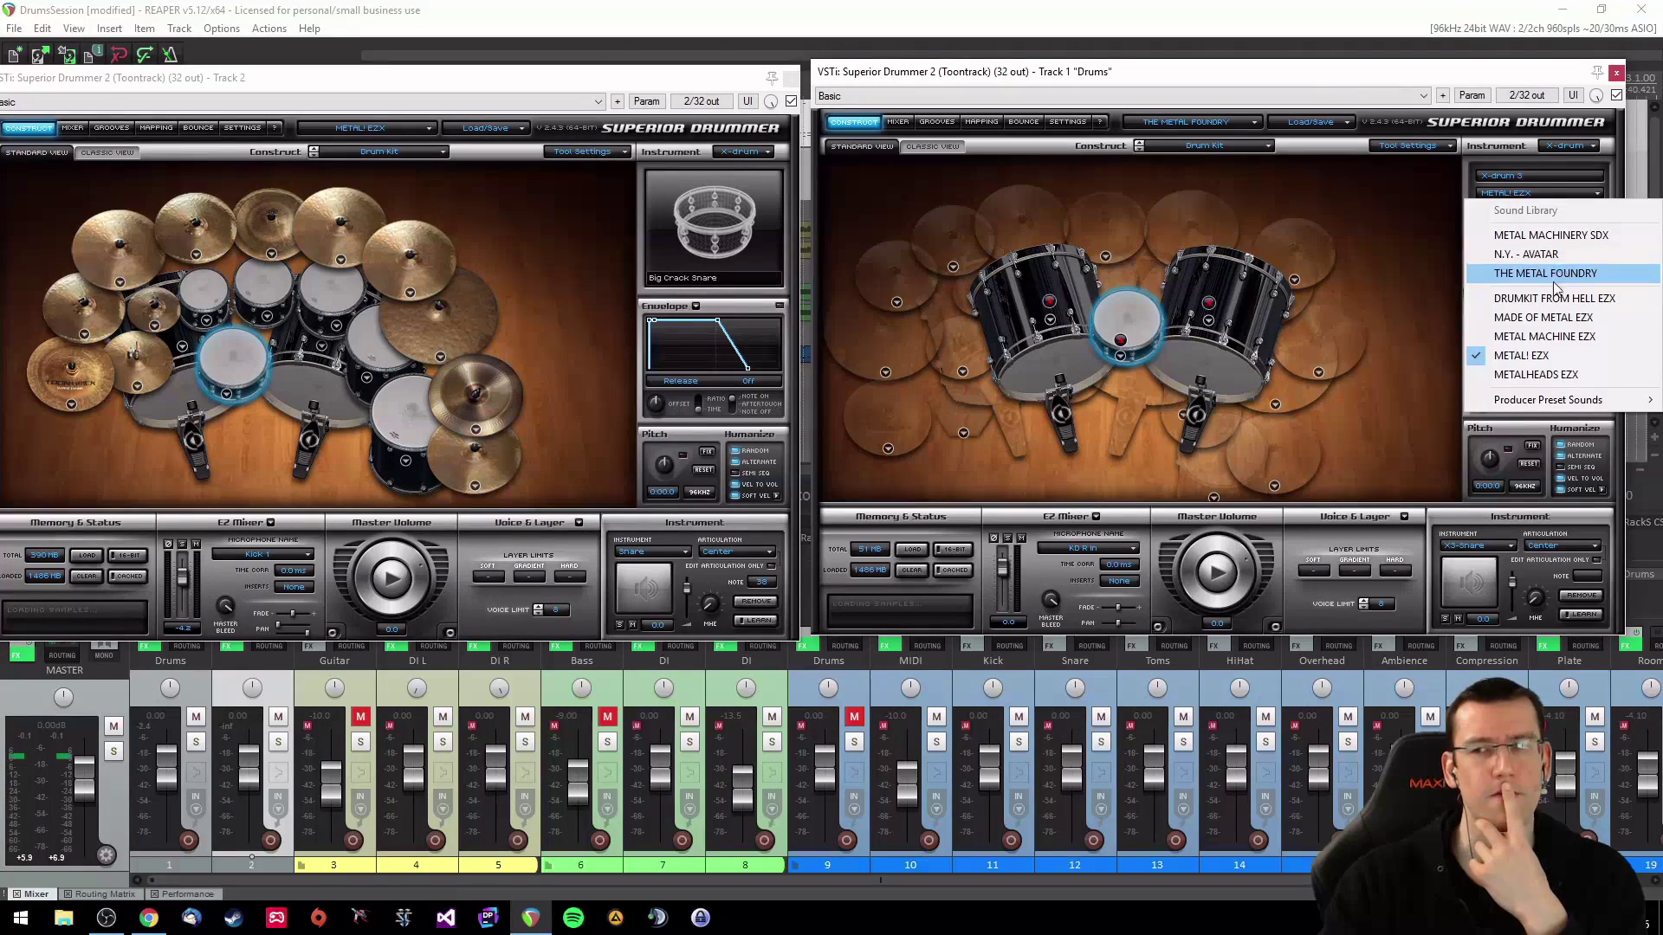
left_click(1526, 319)
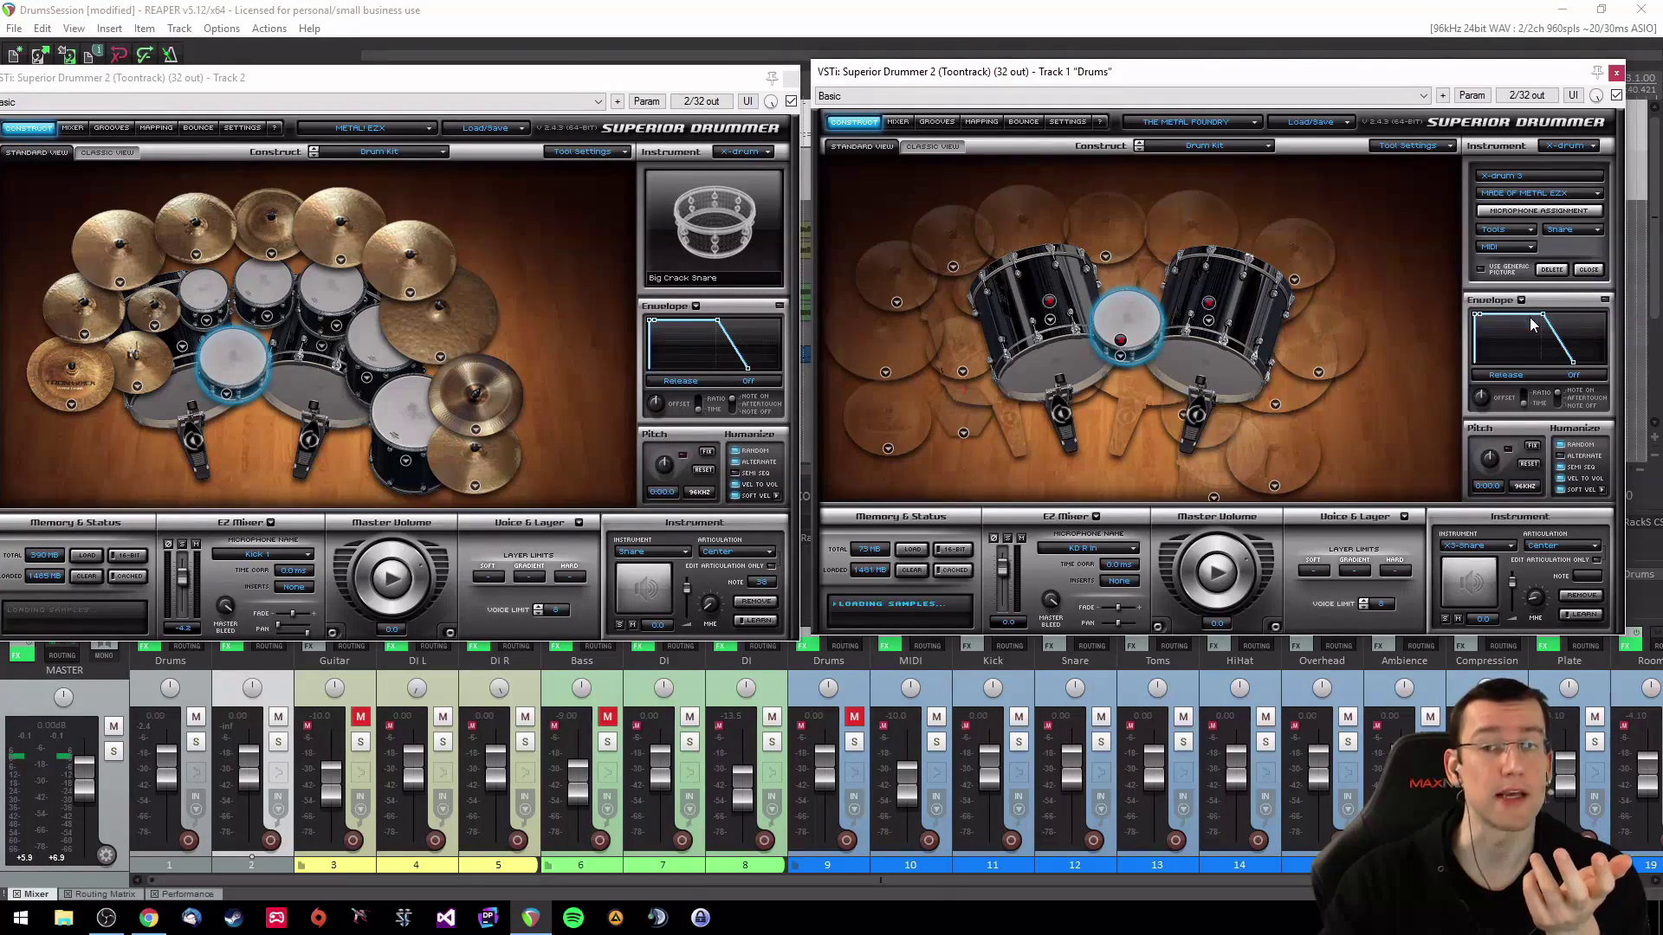
left_click(1568, 232)
left_click(1594, 309)
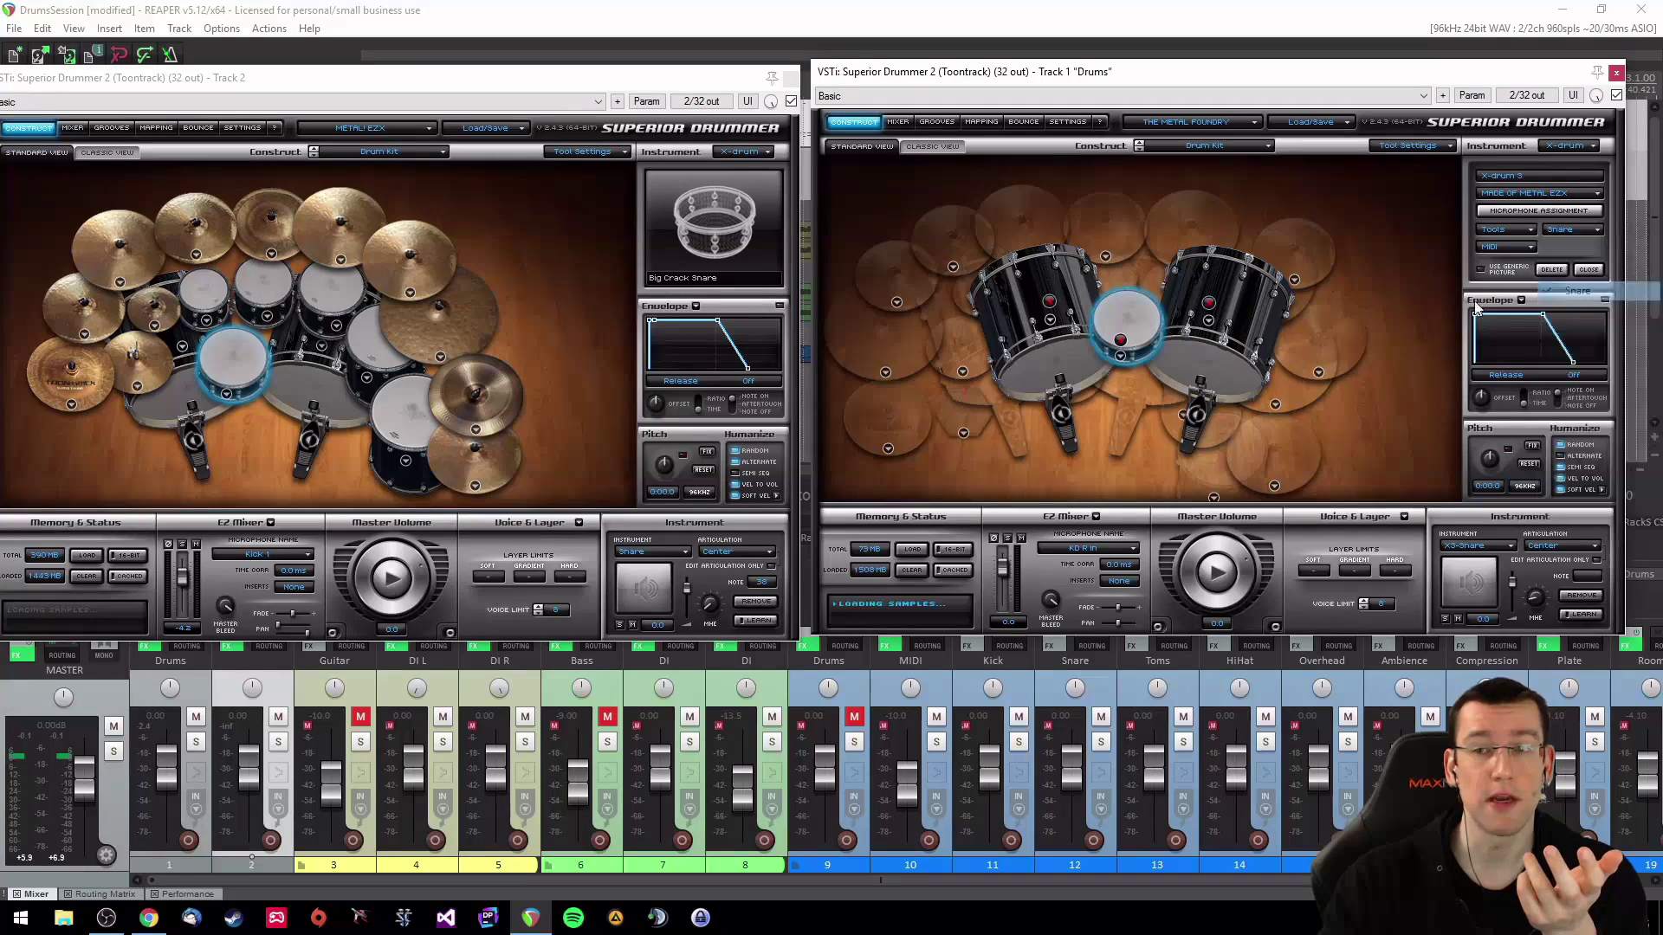
left_click(1121, 356)
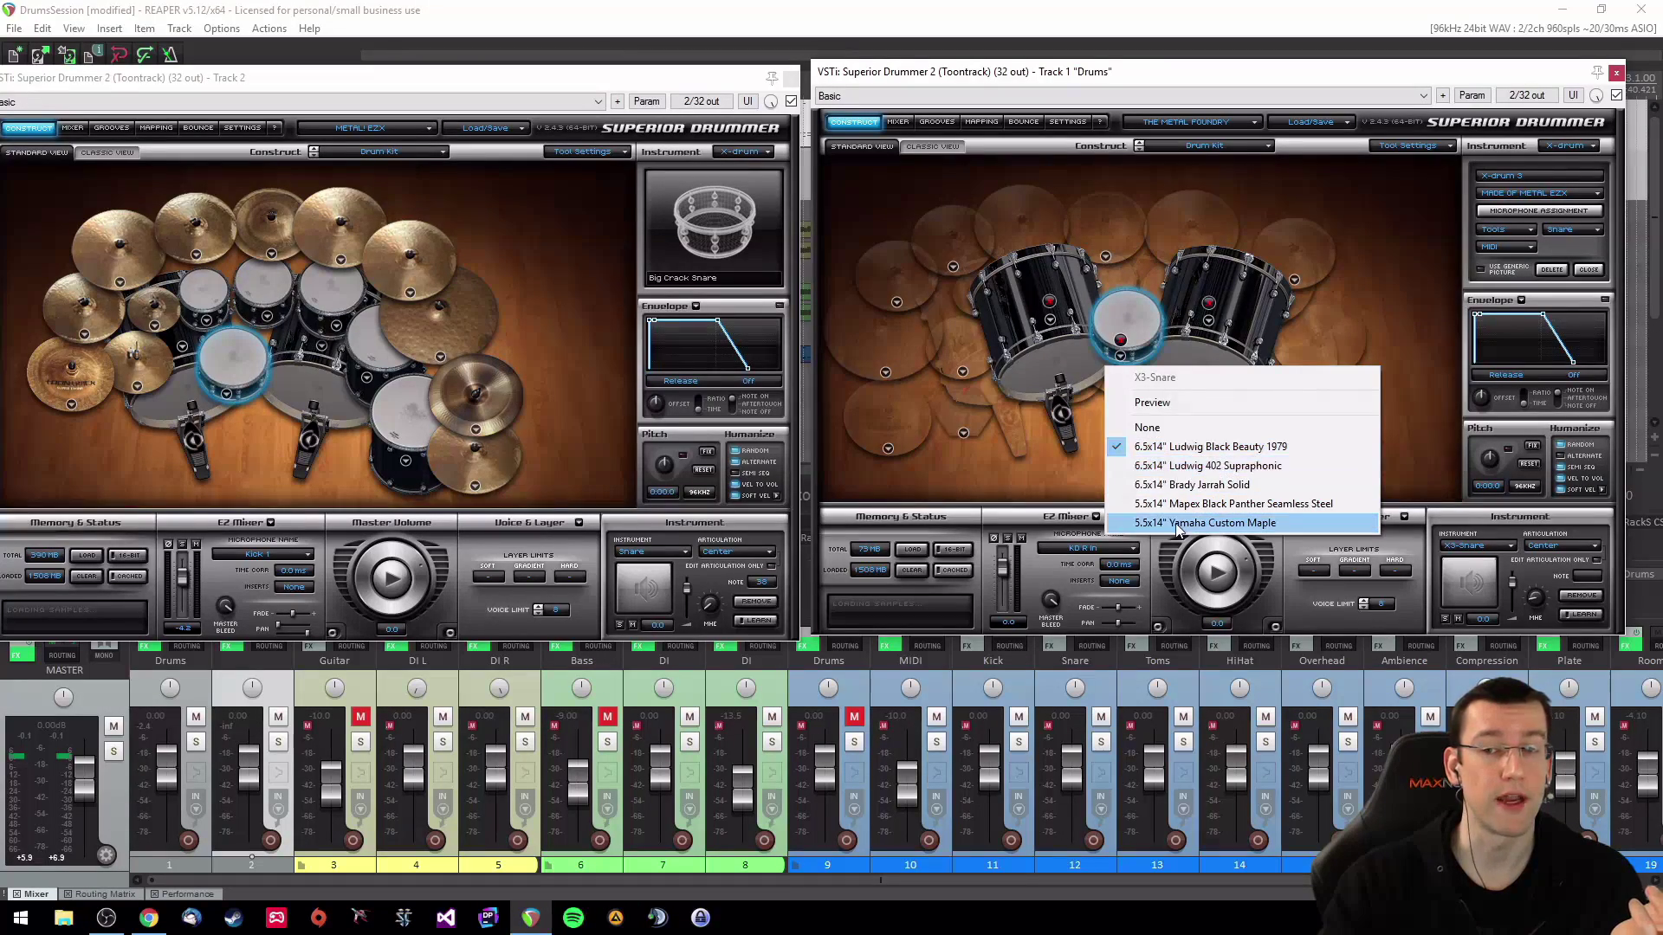
left_click(1571, 194)
left_click(1525, 359)
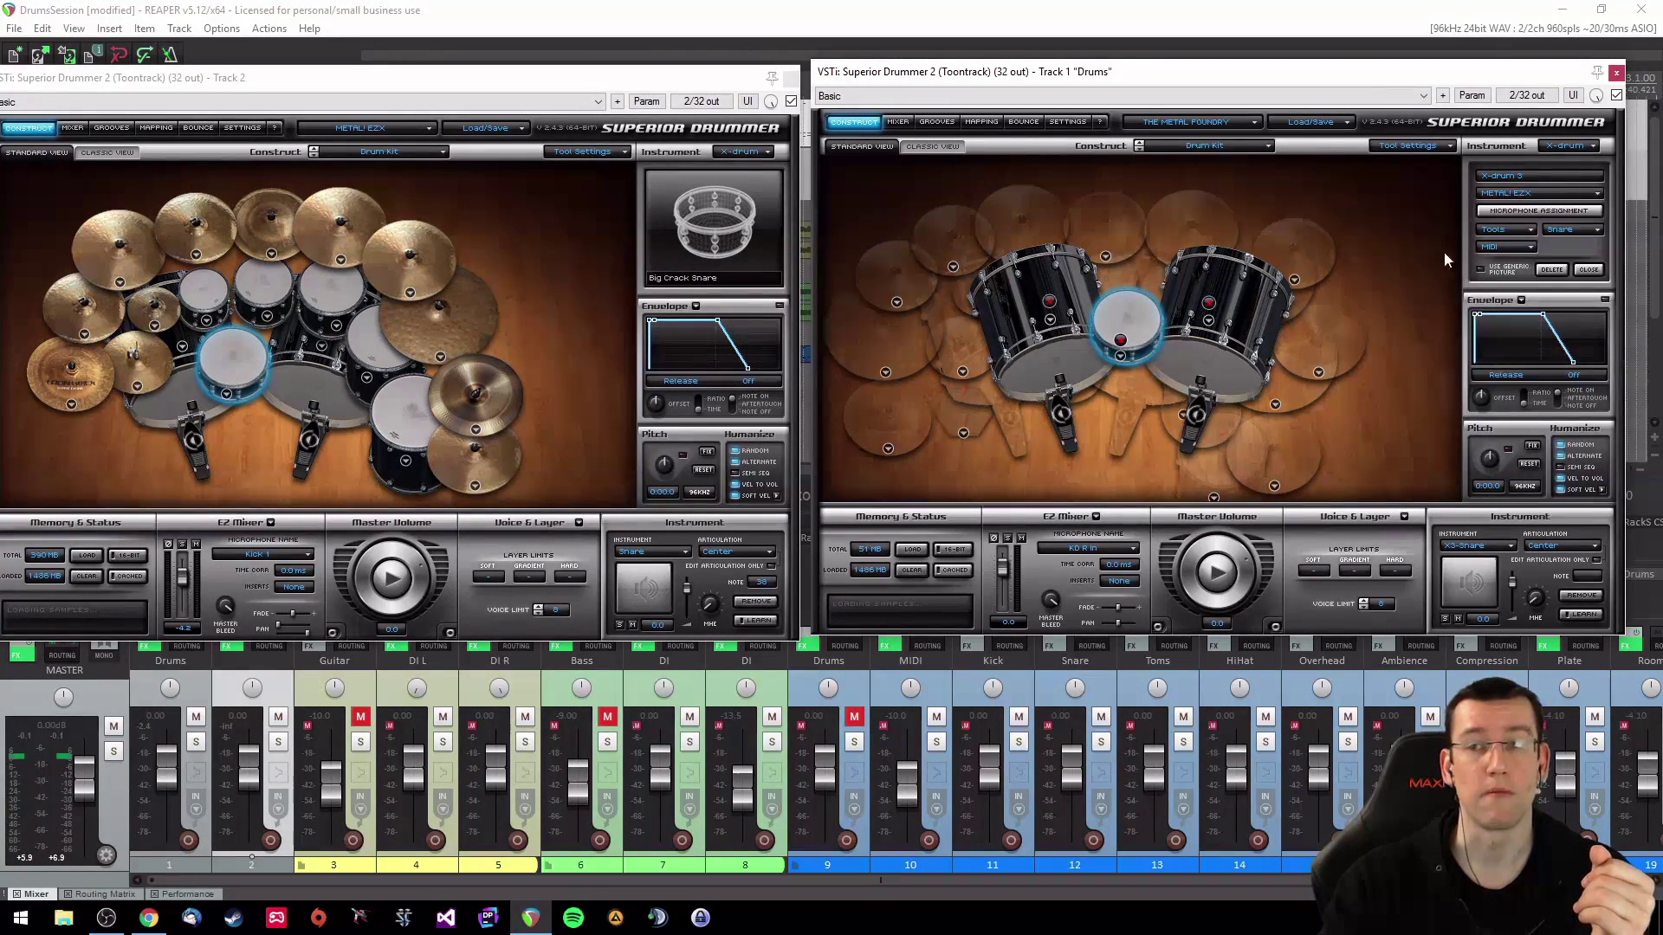
Step: Choose Big Crack Snare as the third X-drum's model and audition the snare and both kicks
left_click(1120, 359)
left_click(1172, 448)
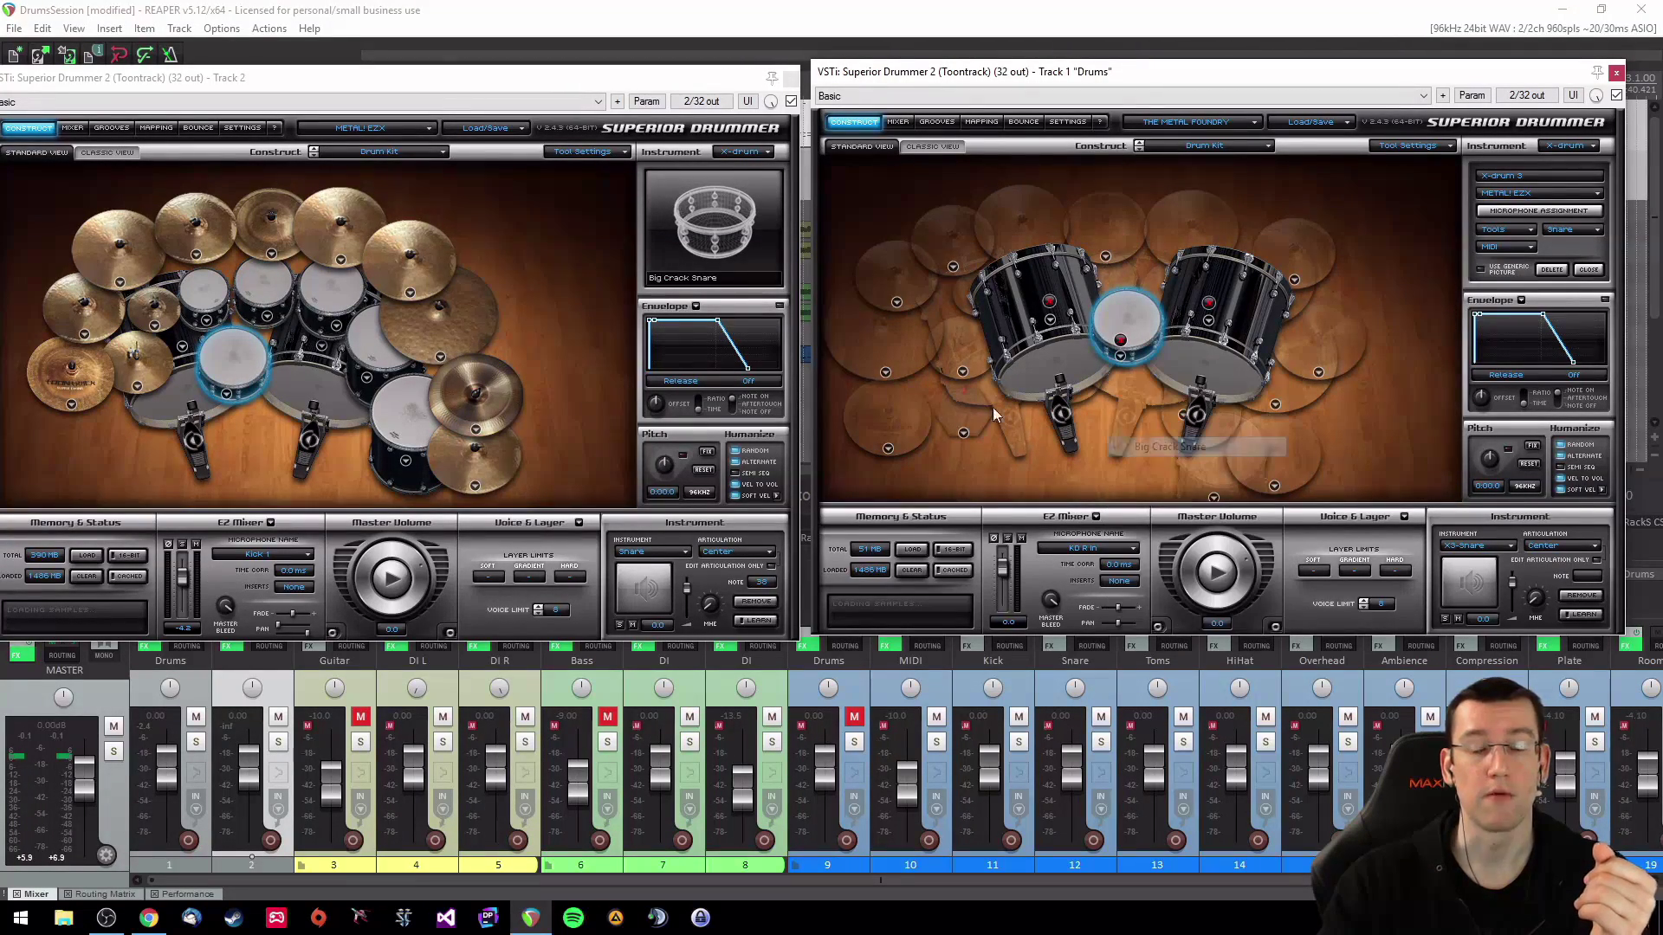
left_click(1126, 322)
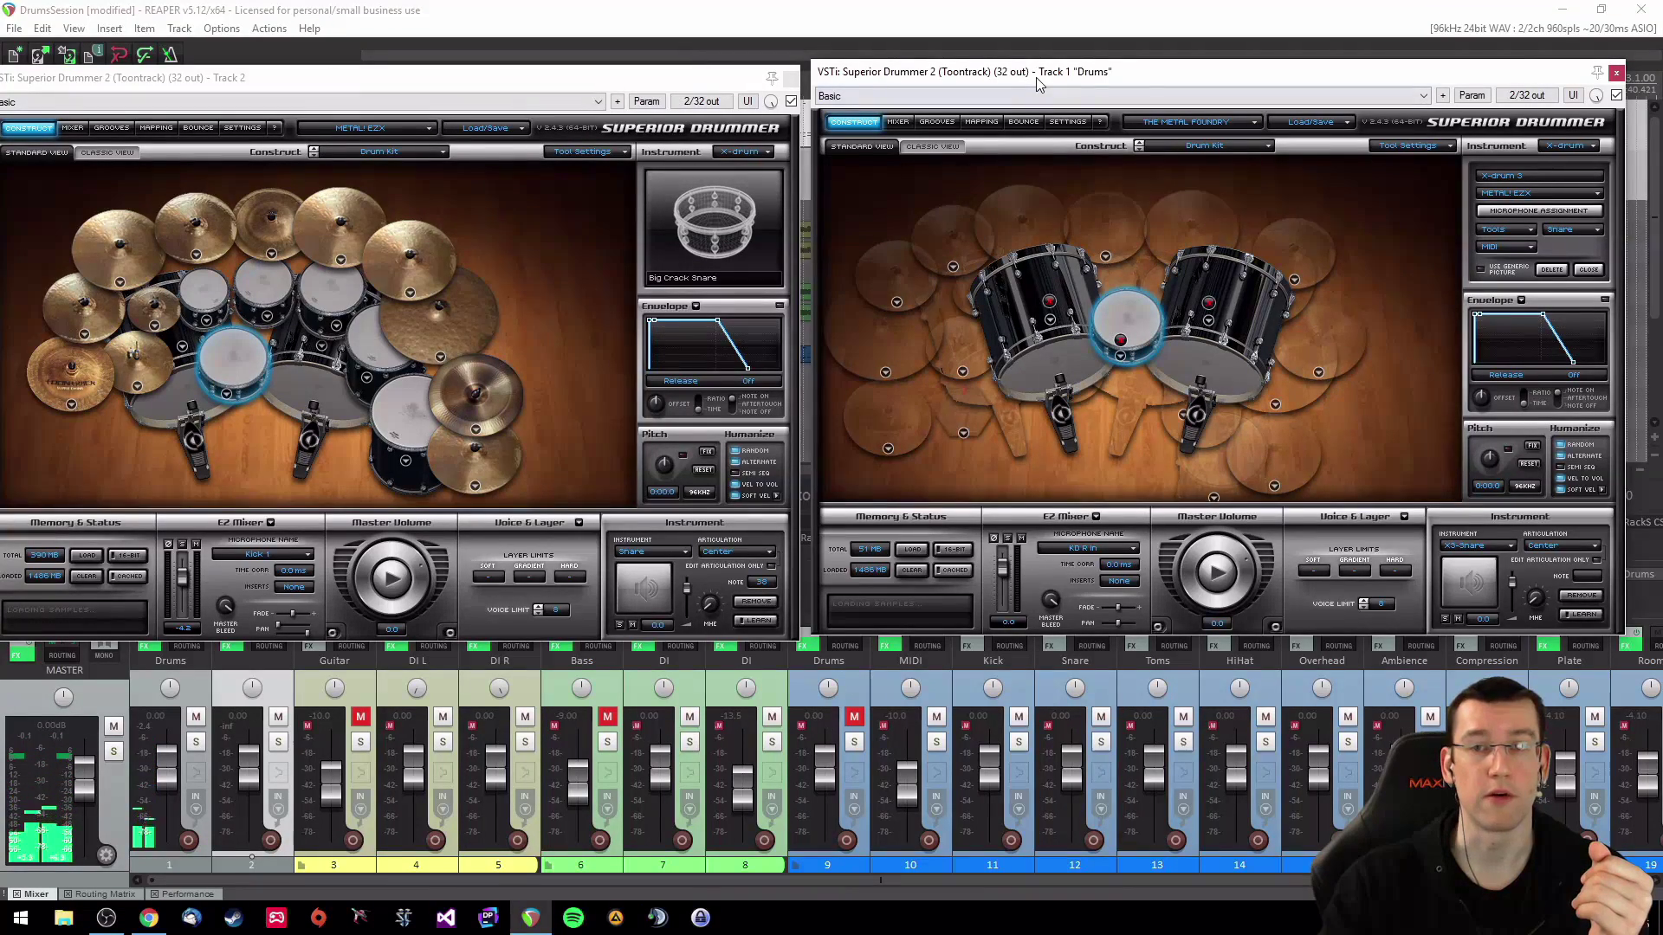
left_click(1066, 365)
left_click(1056, 360)
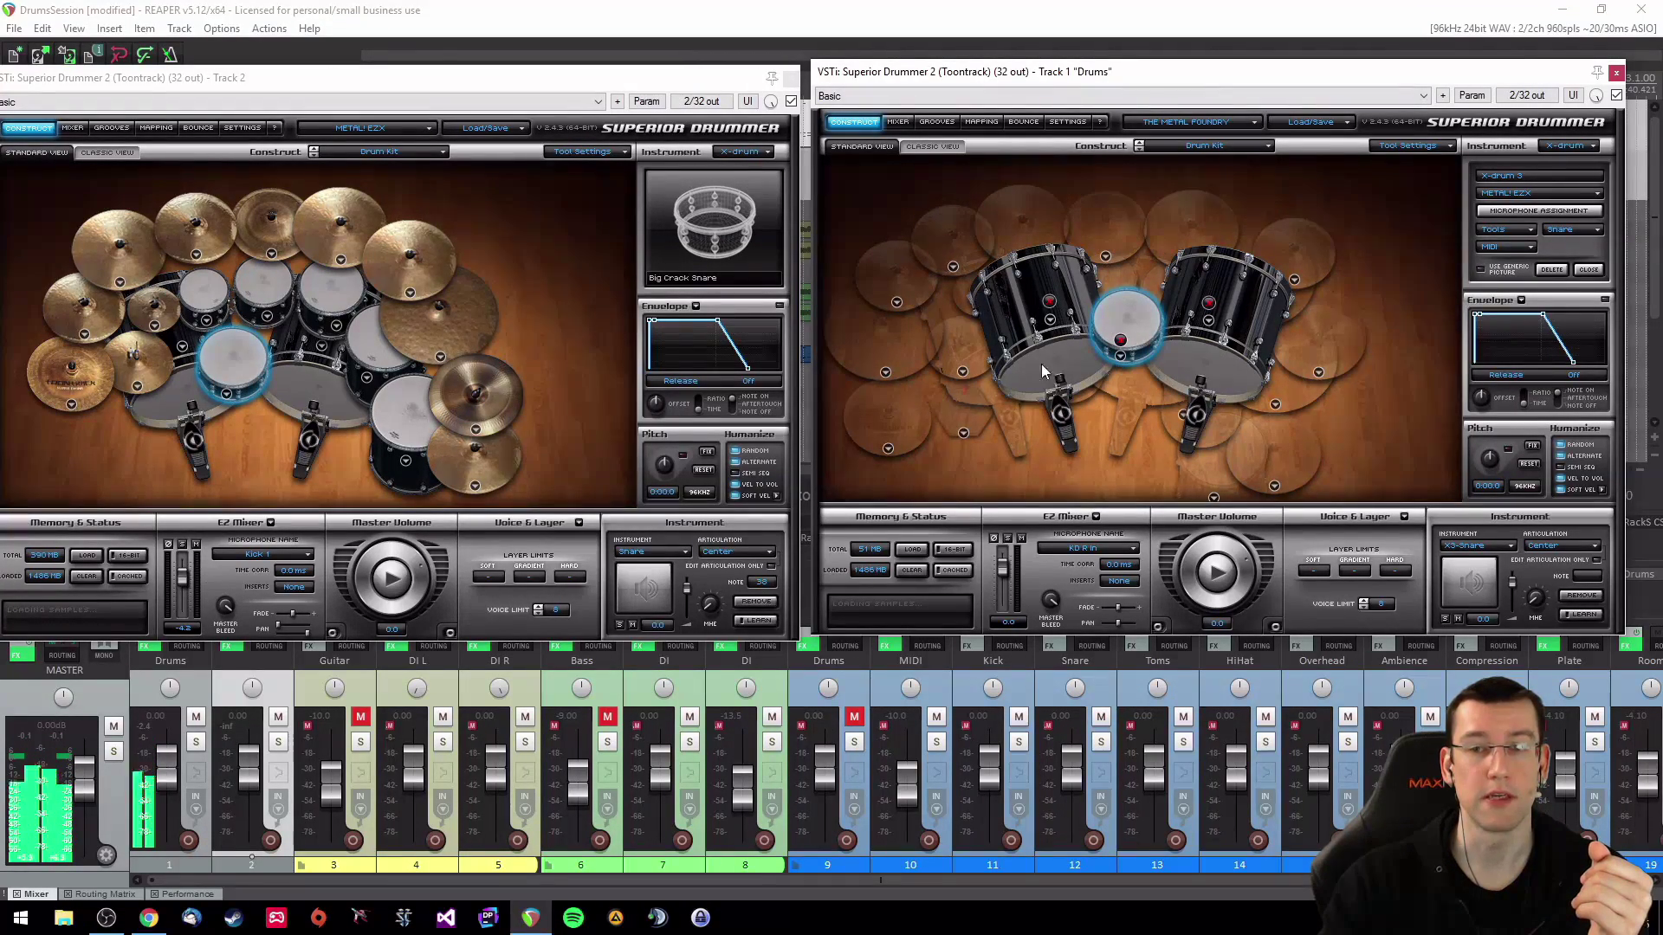
left_click(1037, 369)
left_click(1193, 362)
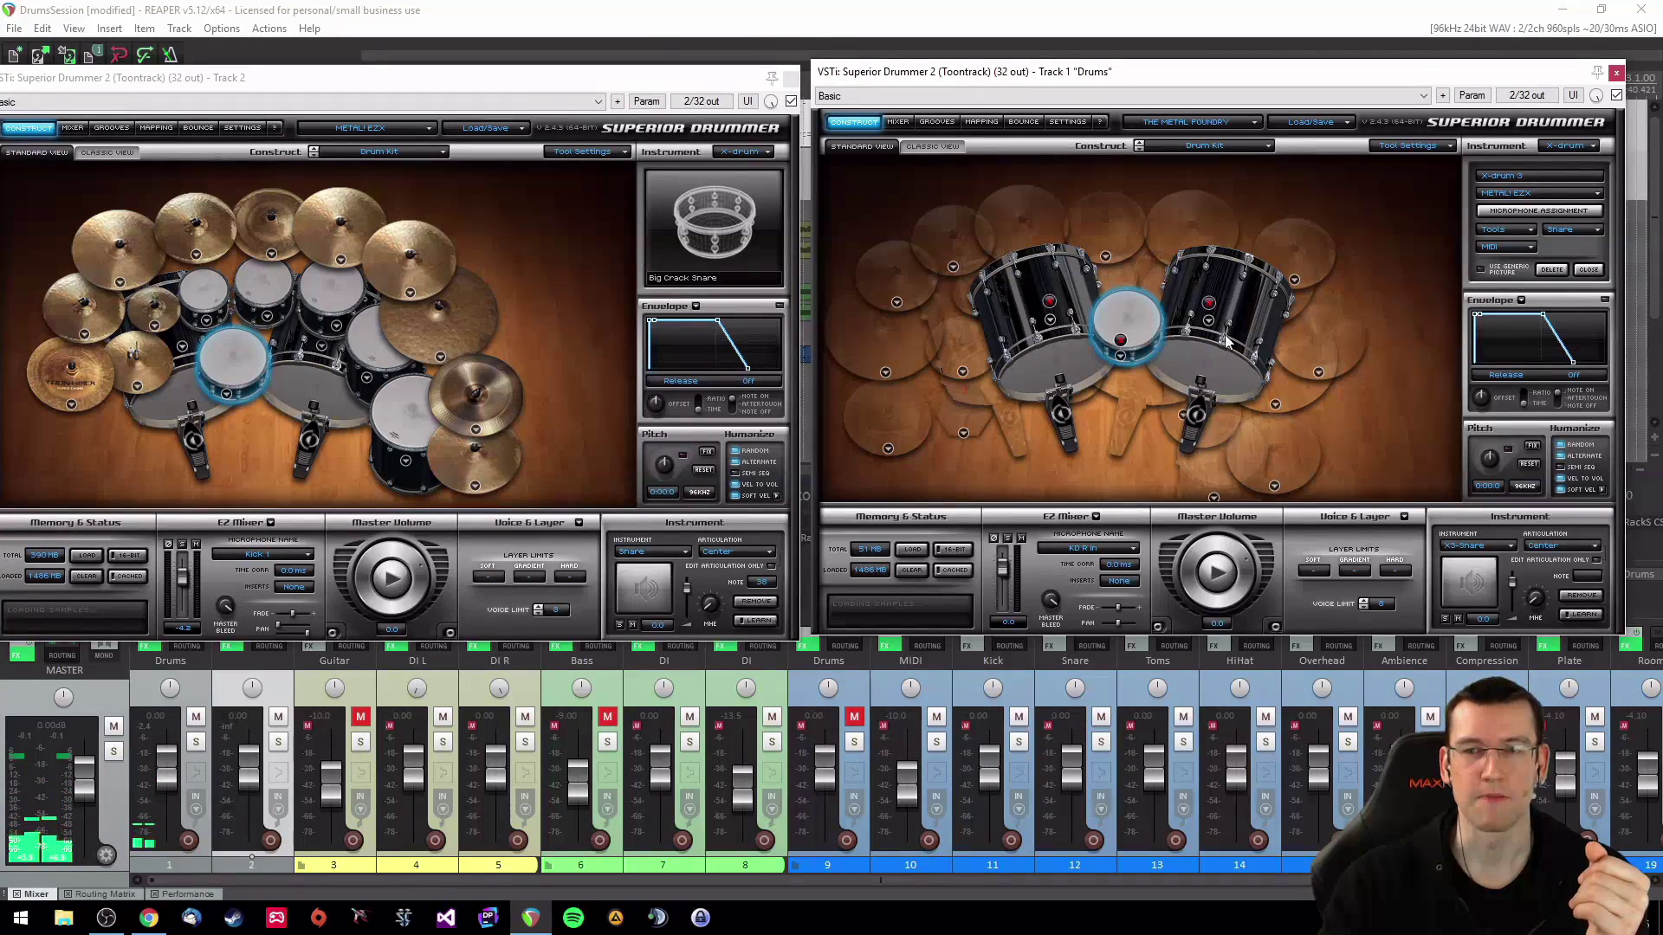
Step: Shift both kick X-drums and the snare slightly lower in the Drums track's kit, keeping the snare between the kicks
left_click(1203, 351)
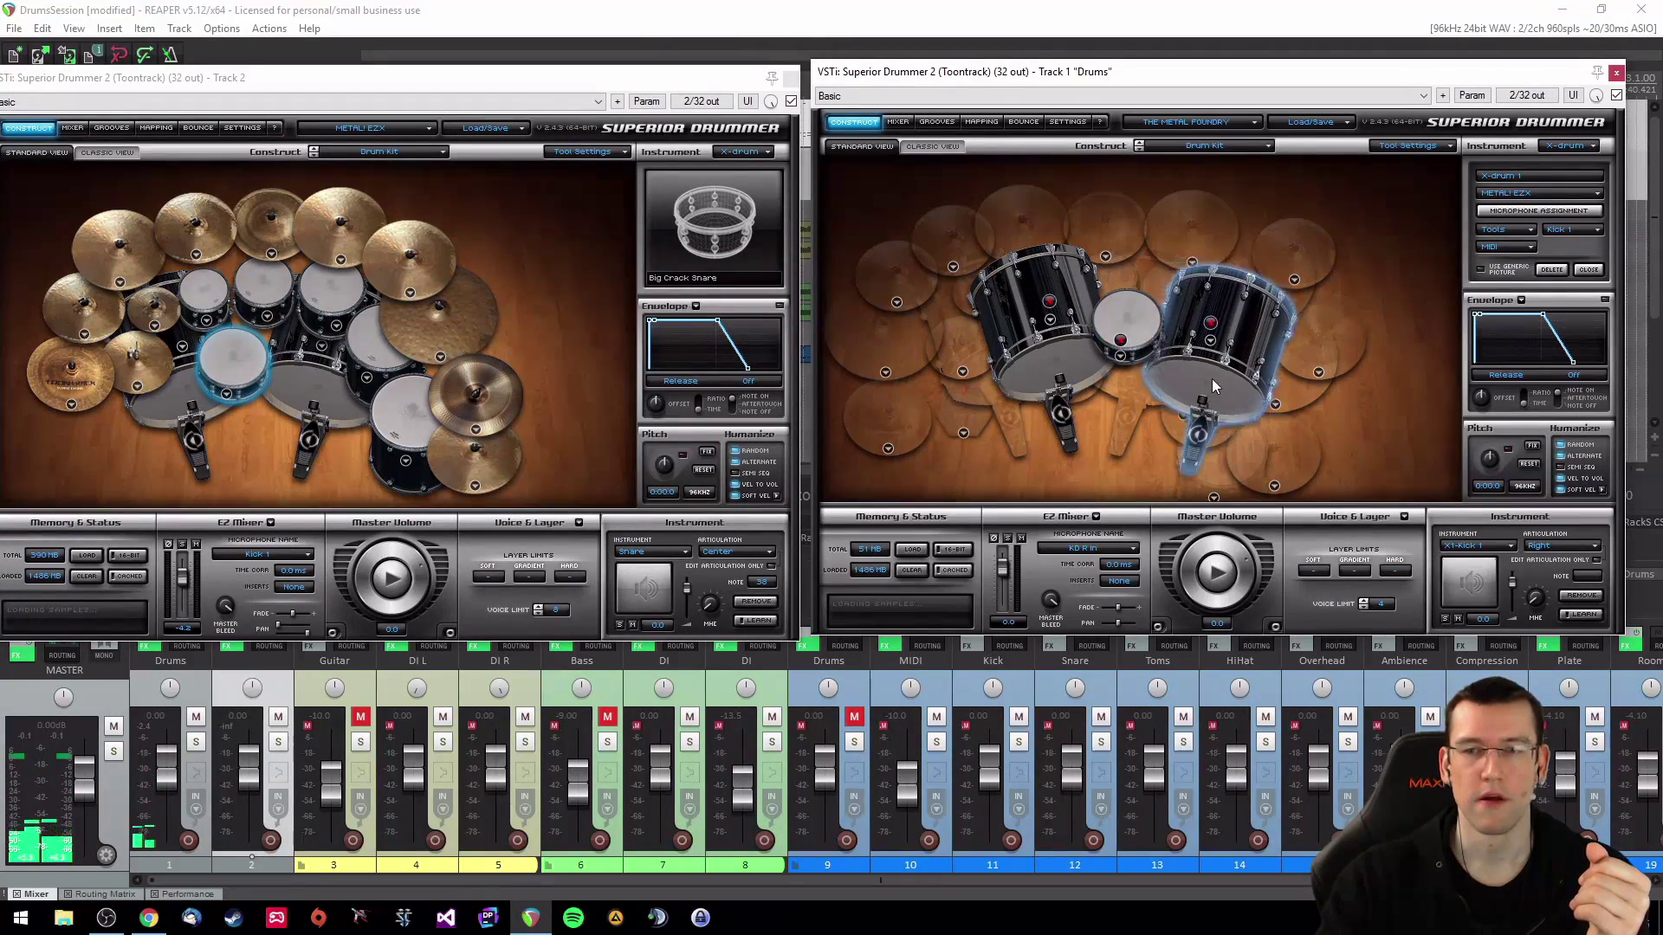
left_click_drag(1080, 355, 1057, 372)
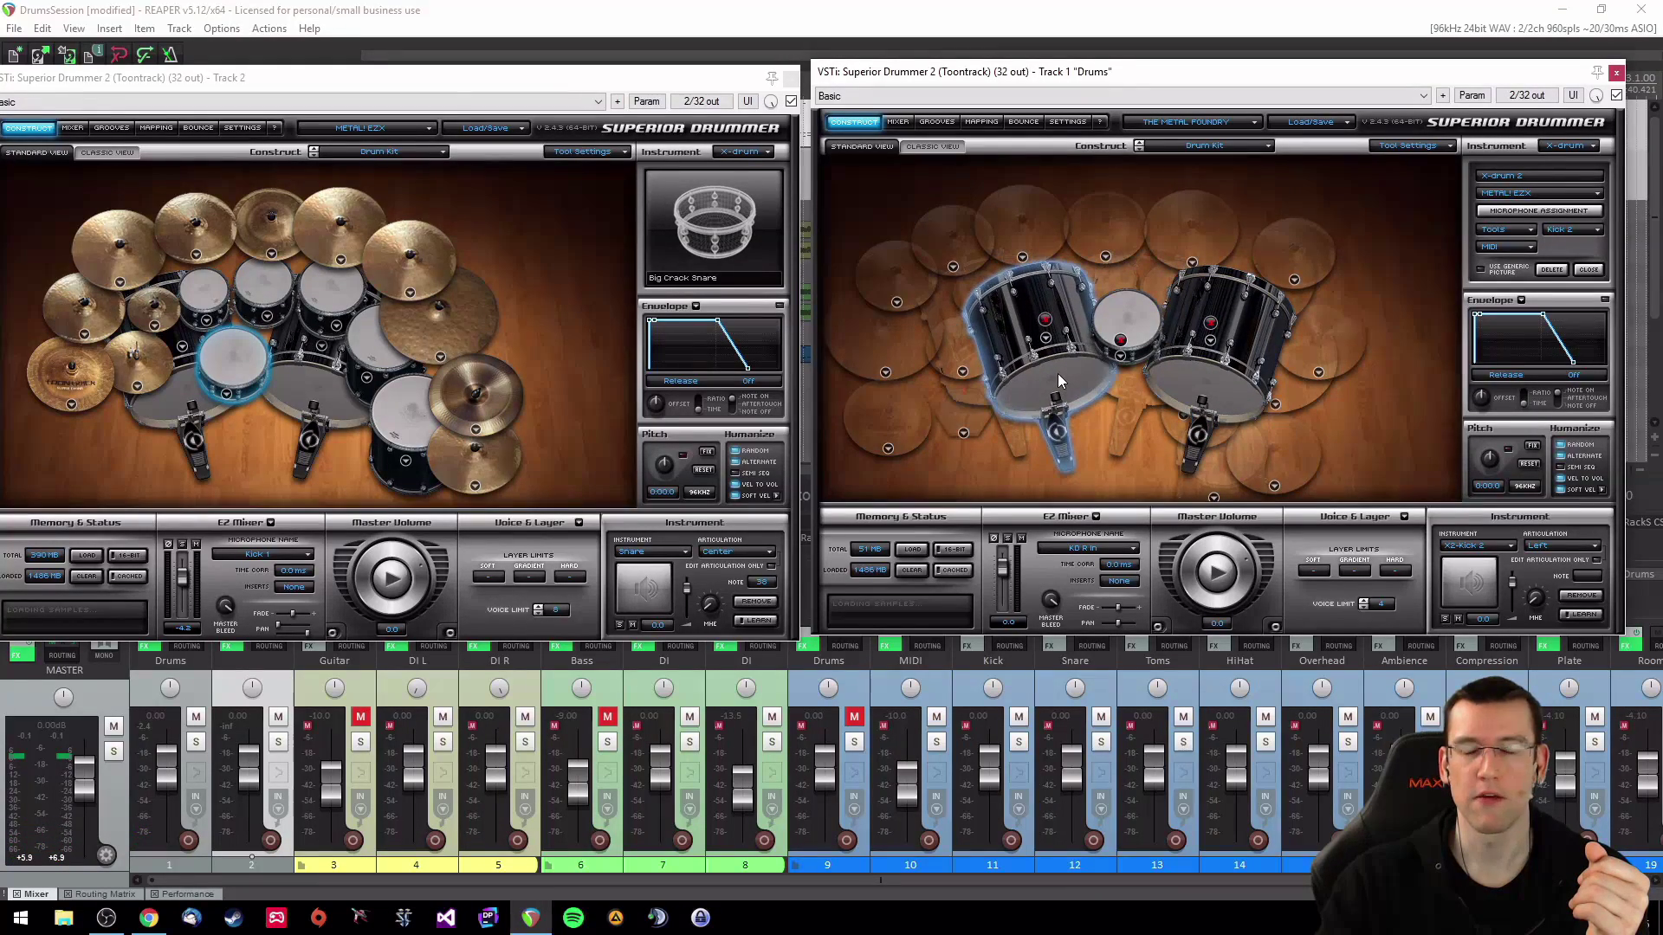
left_click(1148, 337)
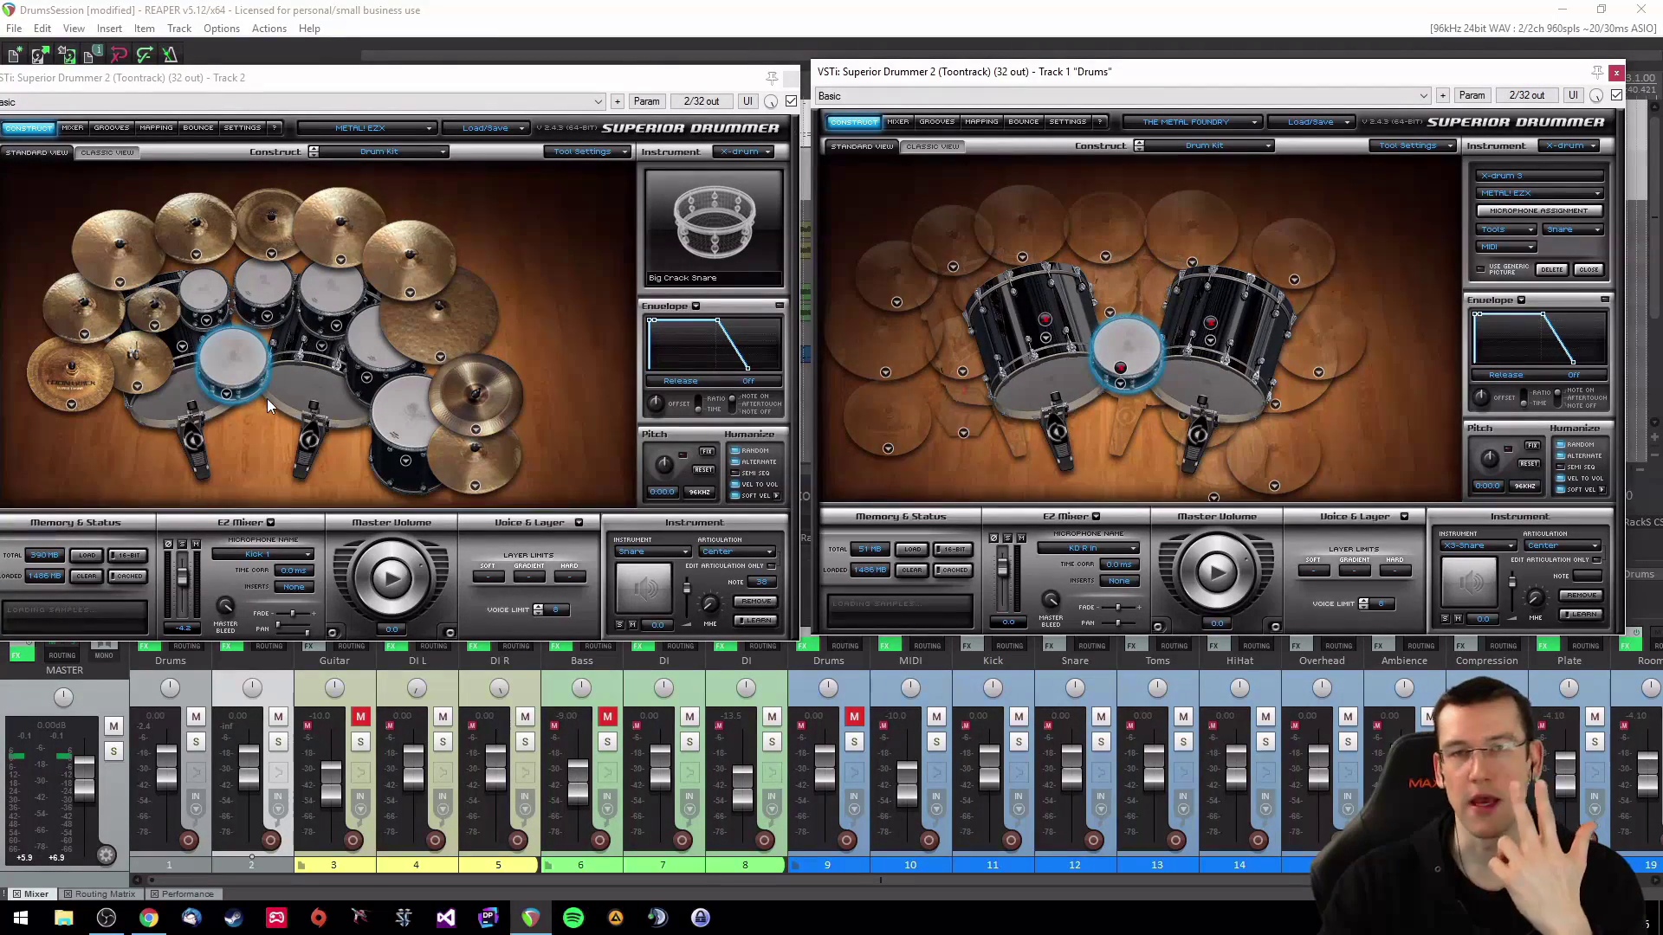
Step: Check Track 2's middle rack tom and add a fourth X-drum to the Drums track's kit, placed above the second kick
left_click(265, 278)
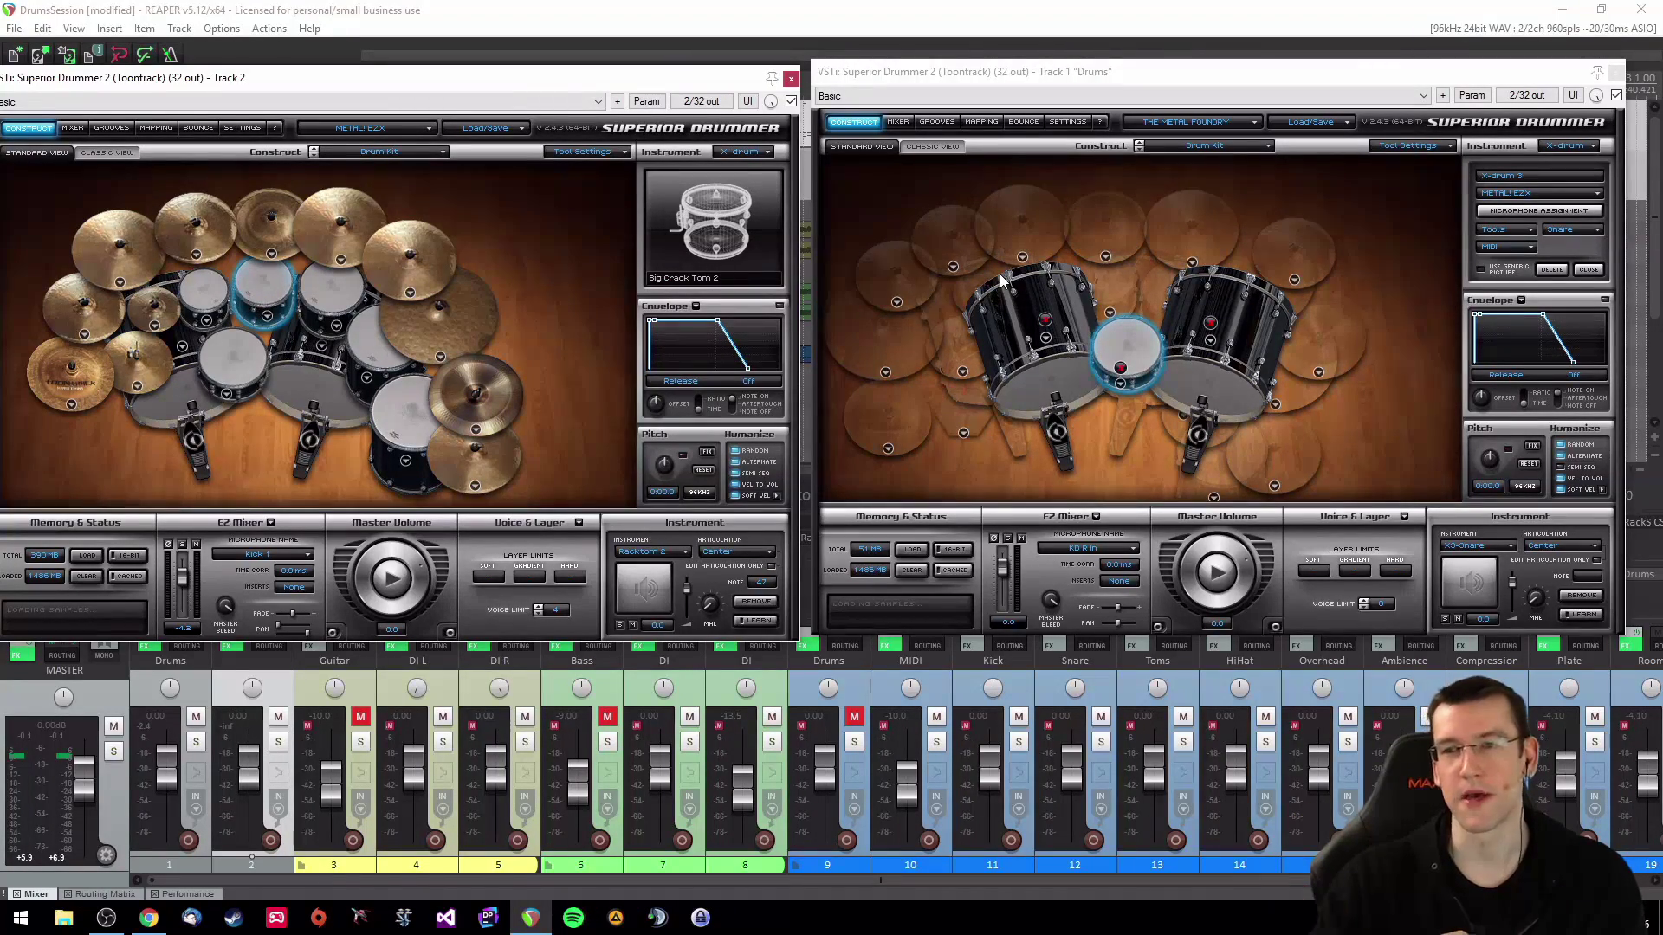
left_click(1563, 144)
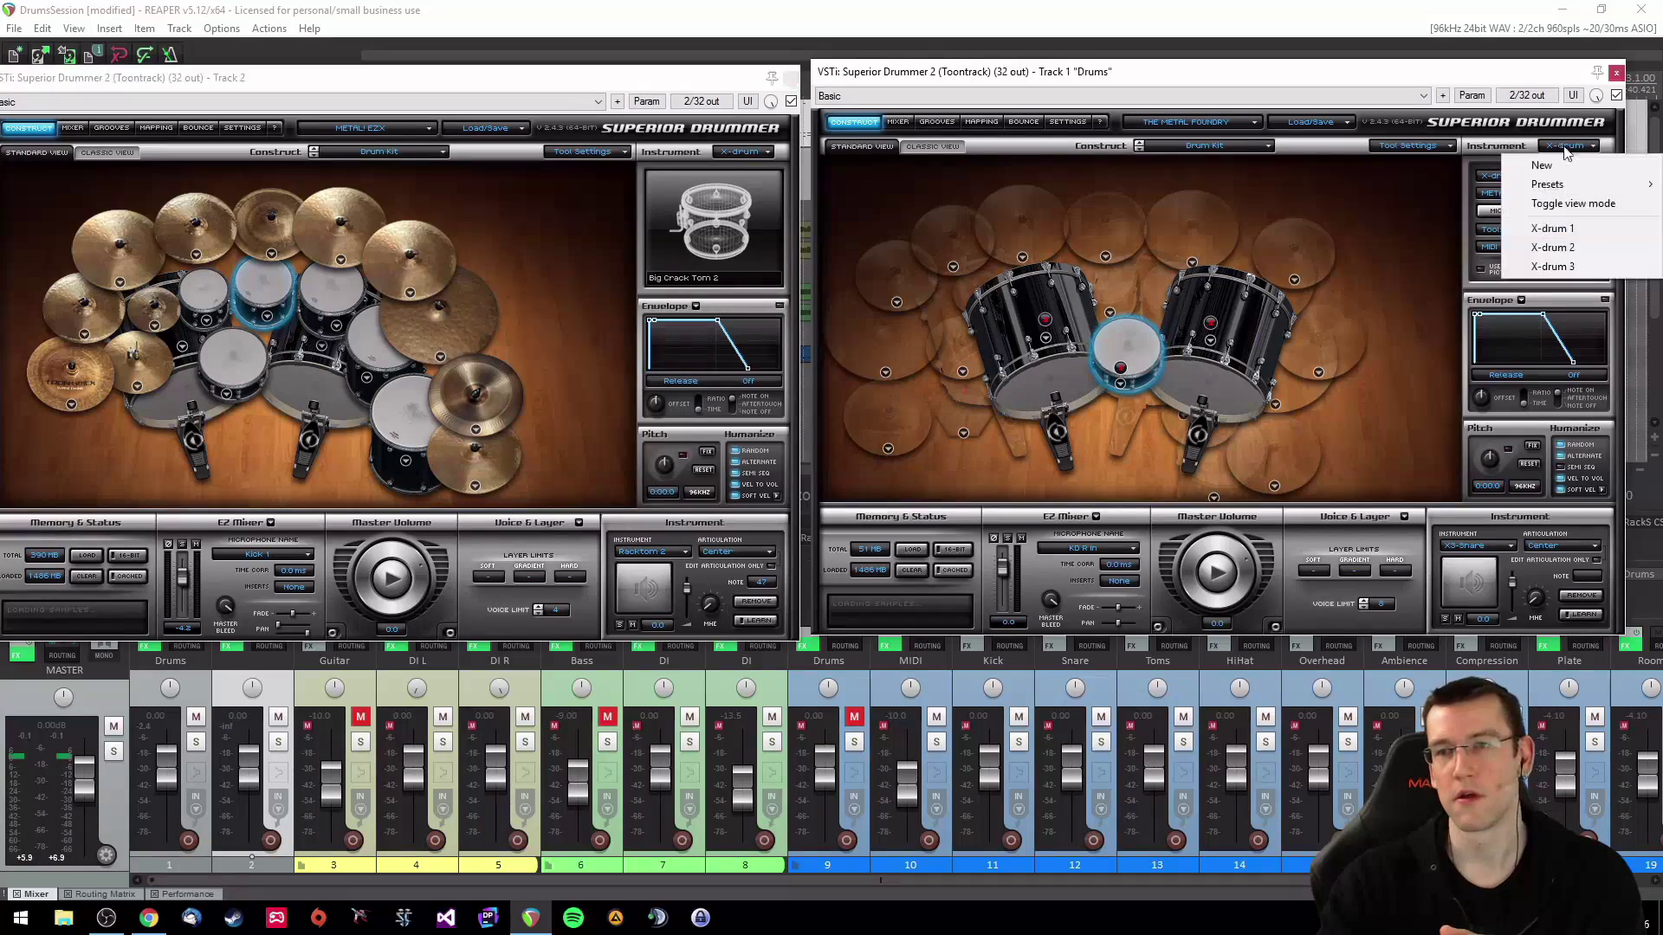
left_click(1533, 164)
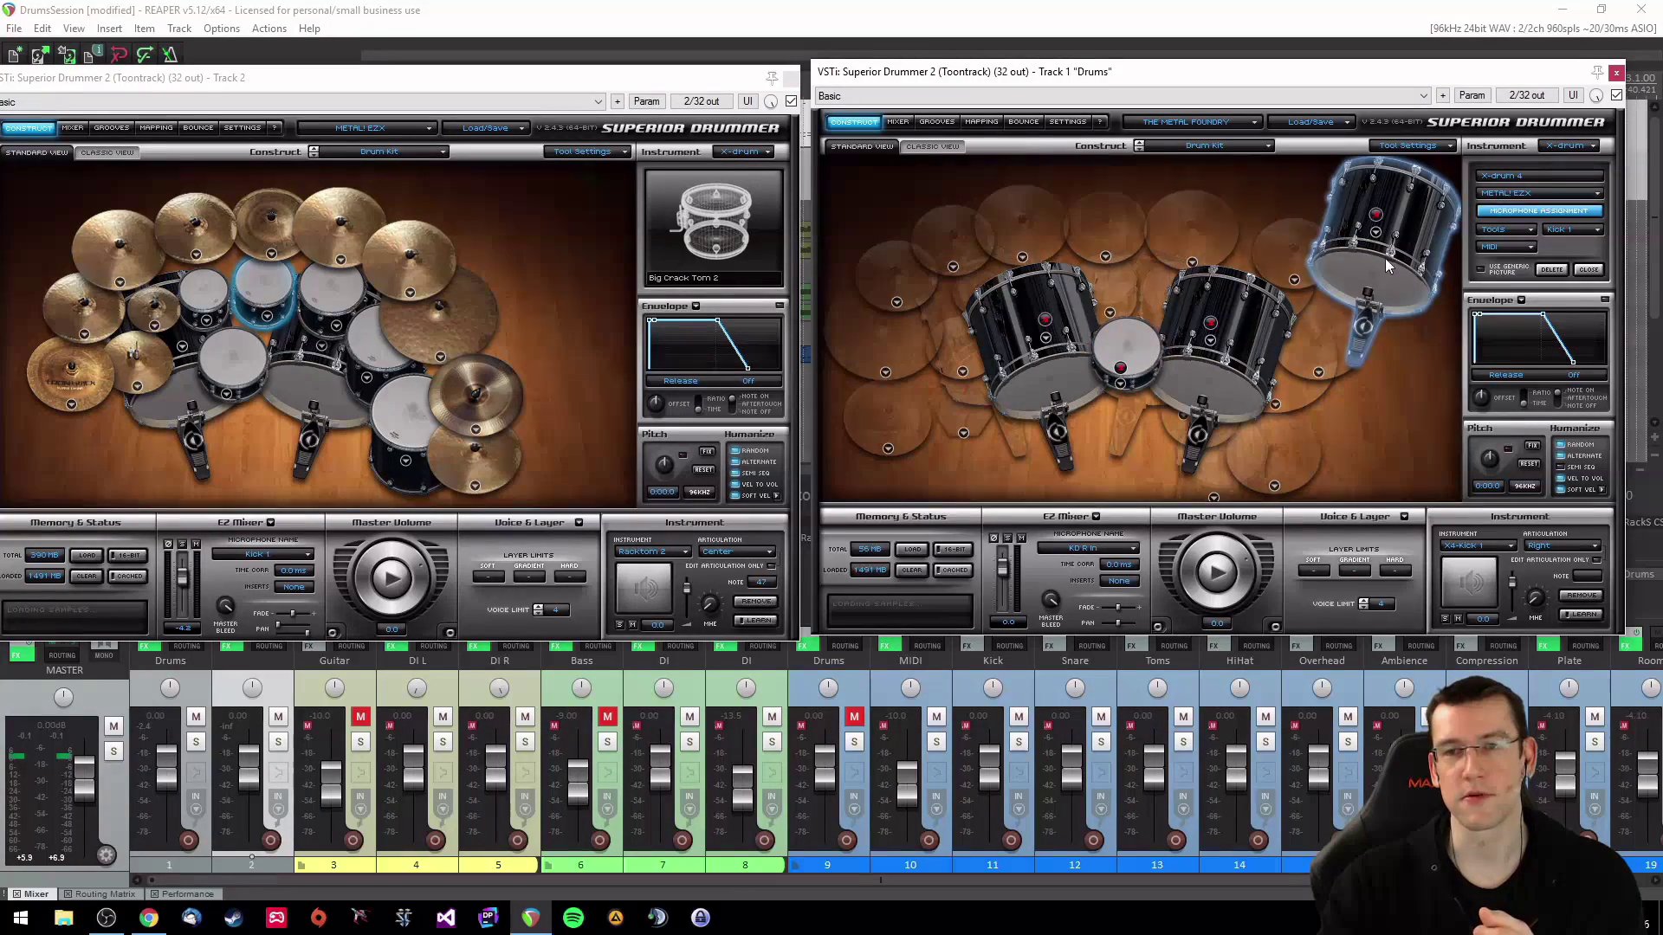
left_click_drag(1388, 263, 1067, 290)
Step: Load THE METAL FOUNDRY library in Track 2's Superior Drummer and check the instrument names of its rack and floor toms
left_click(378, 130)
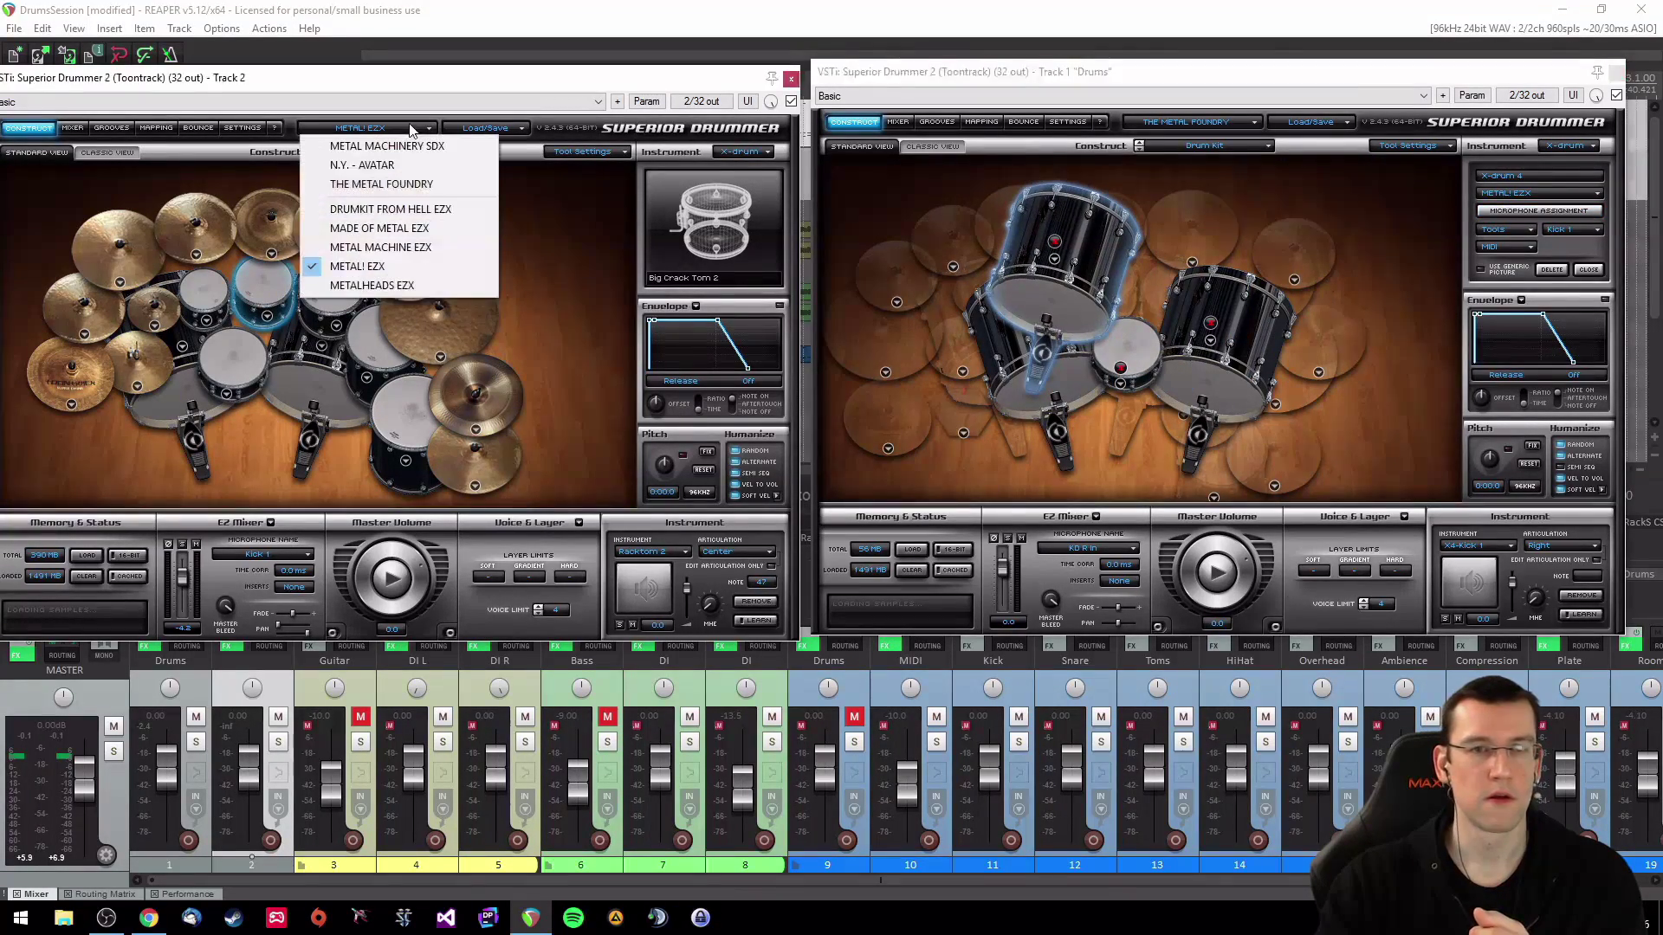
left_click(381, 184)
mouse_move(391, 88)
left_mouse_down()
mouse_move(415, 150)
mouse_move(388, 73)
mouse_move(400, 108)
left_mouse_up()
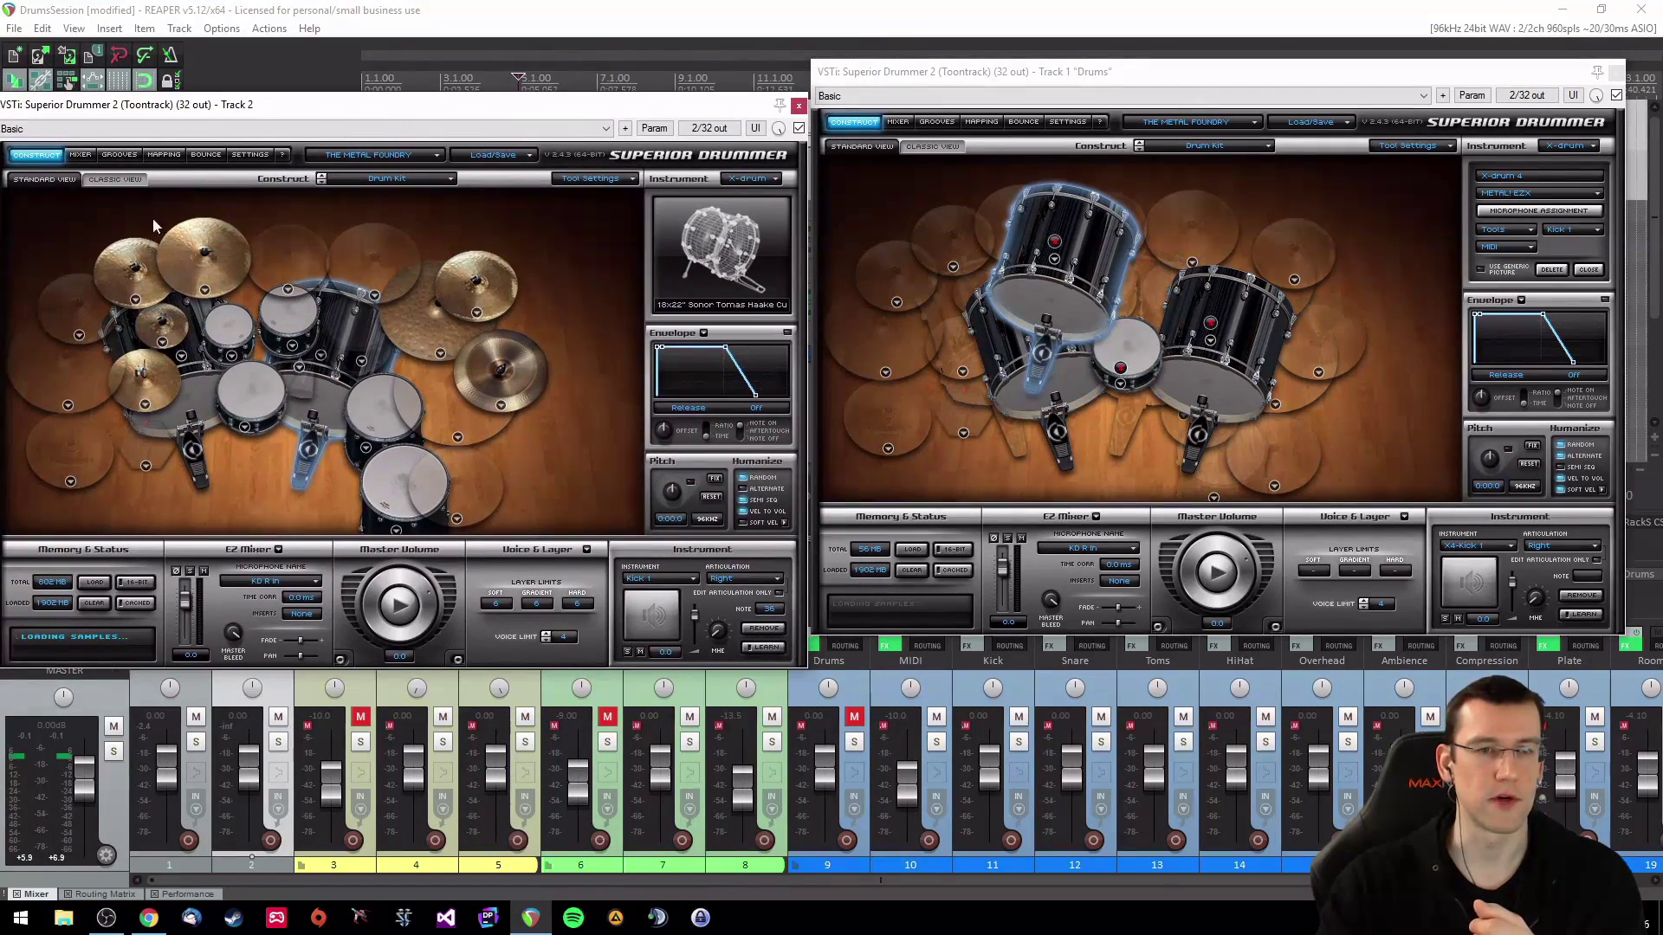
left_click(303, 319)
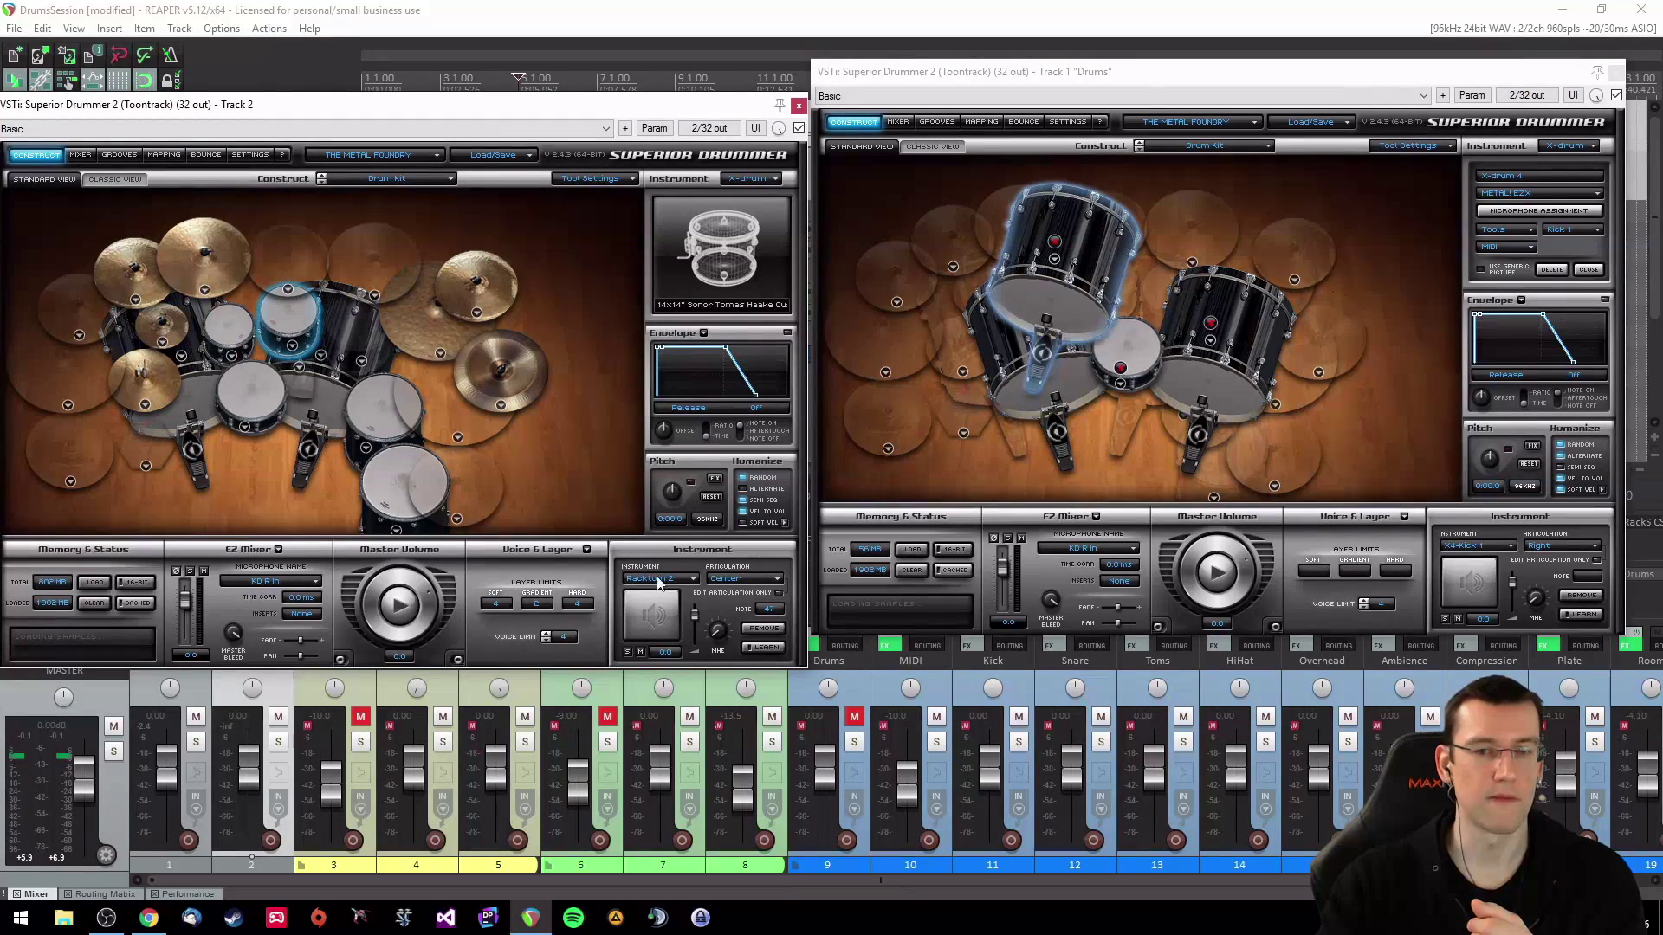
left_click(356, 334)
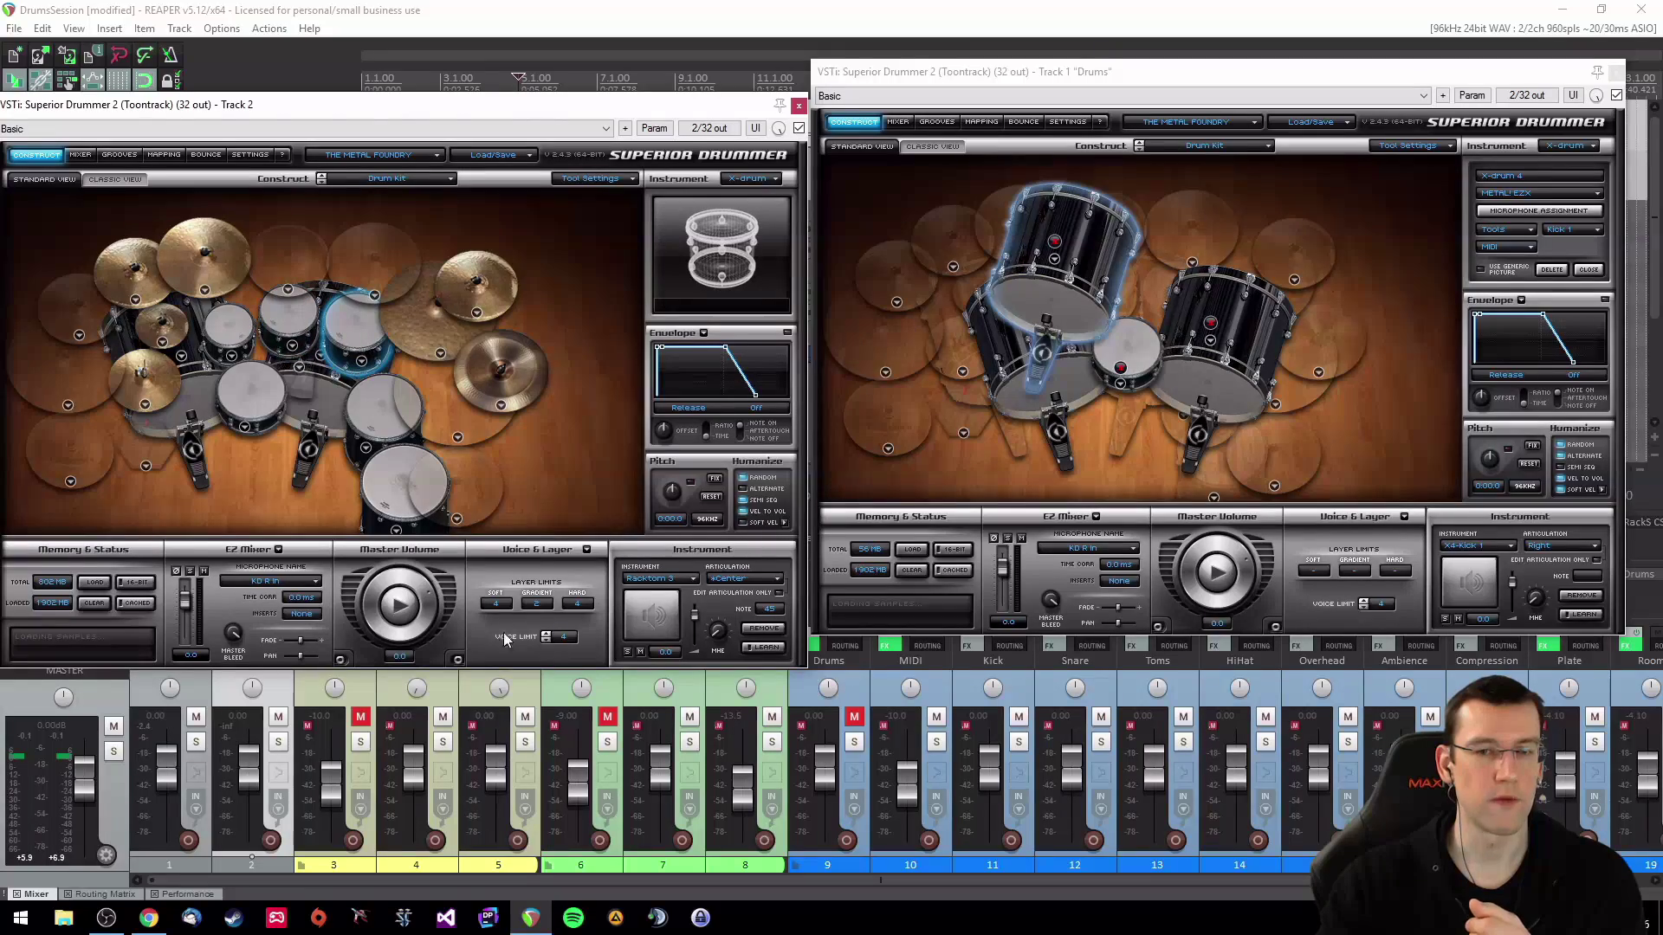
left_click(367, 414)
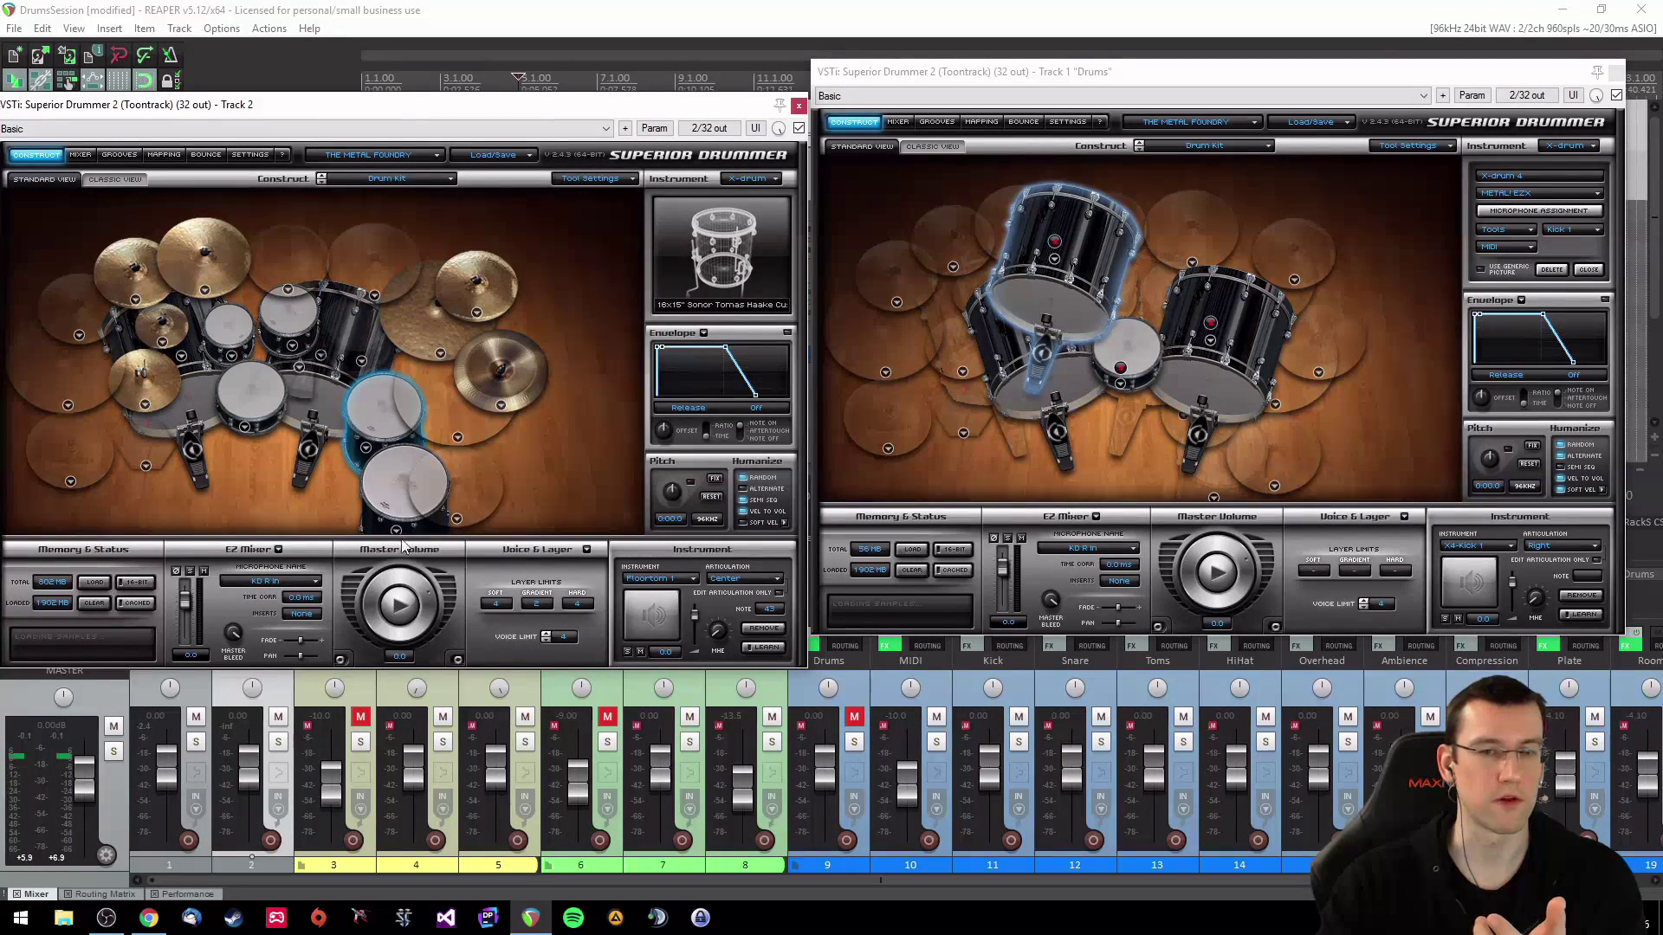
left_click(383, 476)
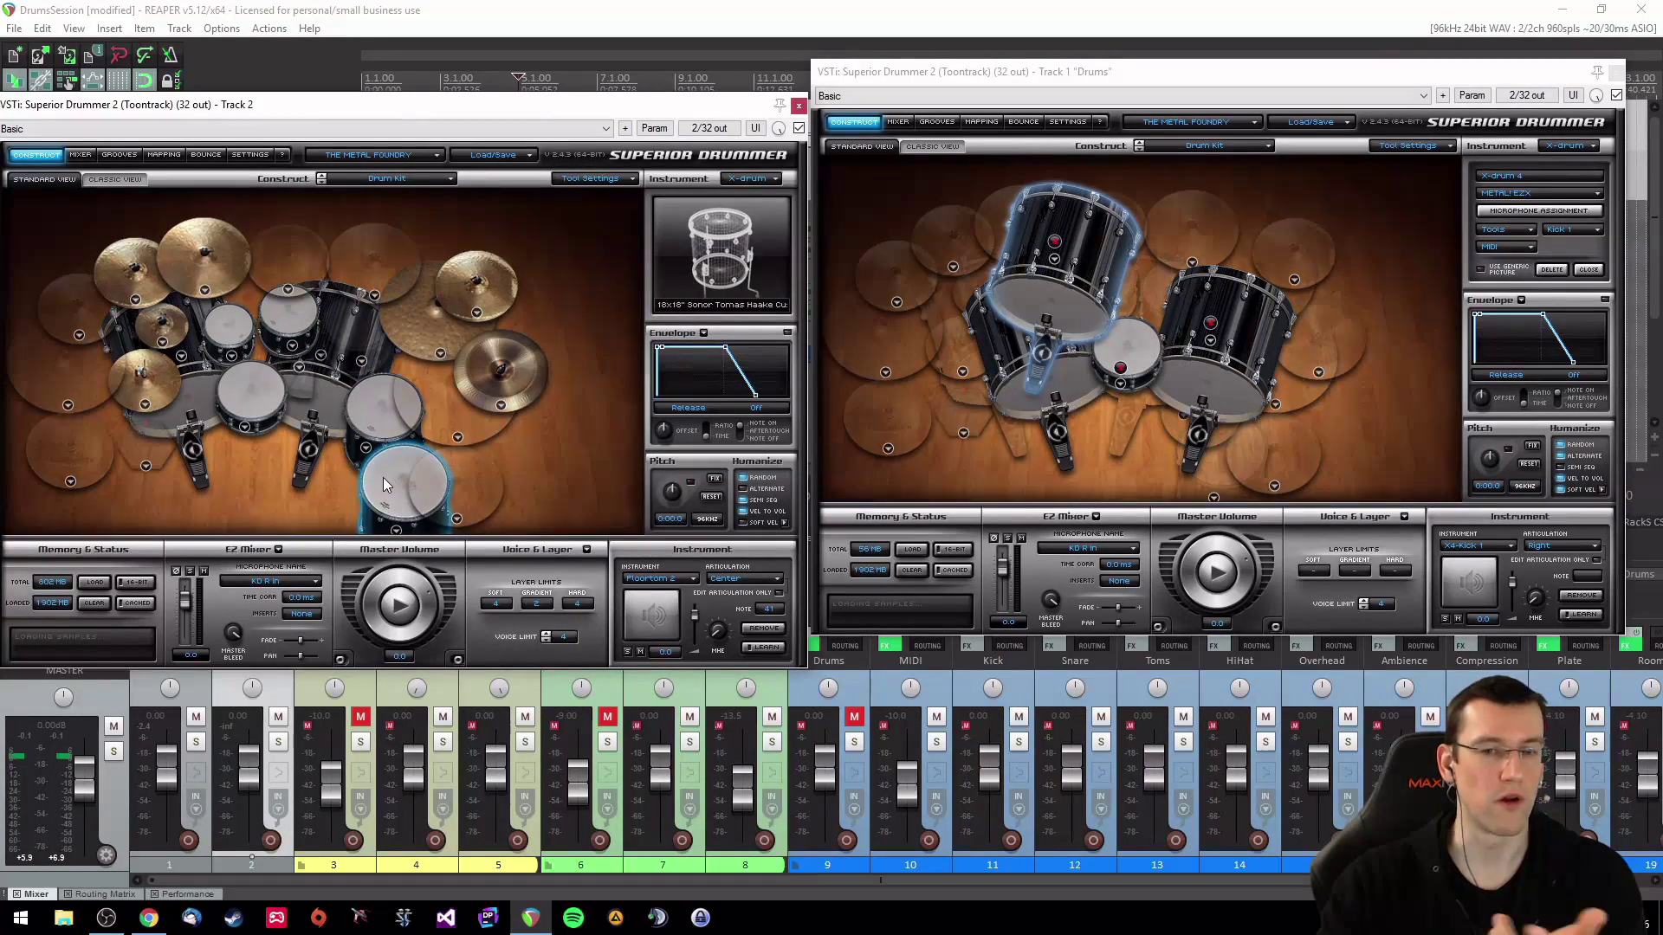
left_click(371, 409)
left_click(289, 313)
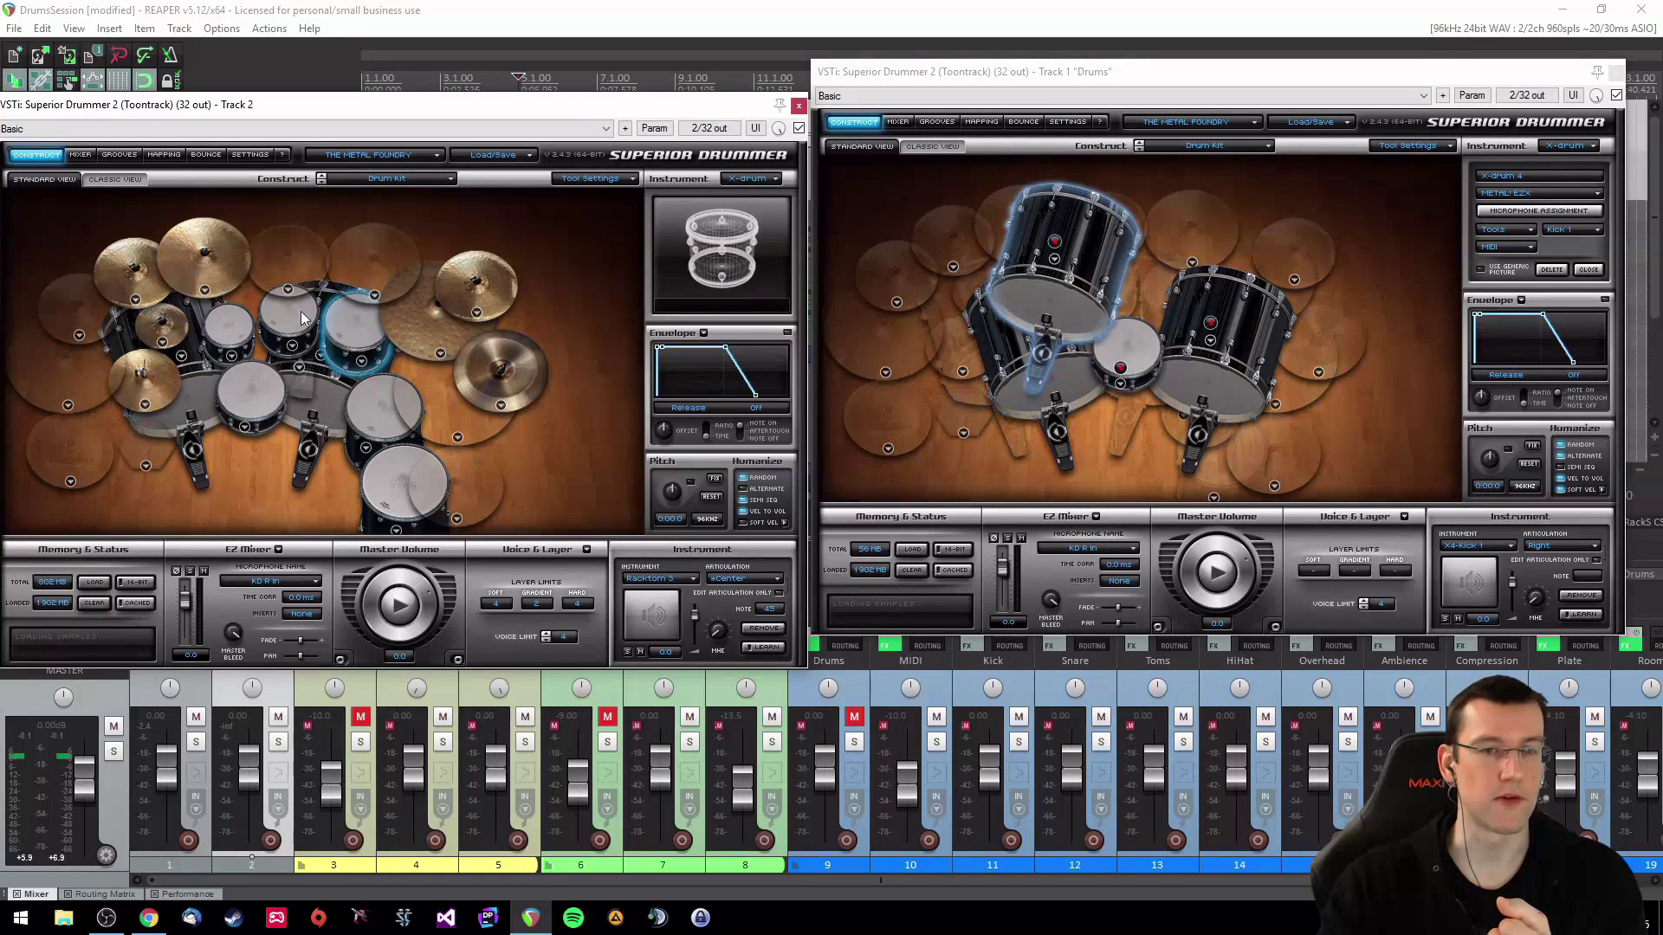
Step: Assign the fourth X-drum in the Drums track's kit to Racktom 2 from THE METAL FOUNDRY library
left_click(1053, 308)
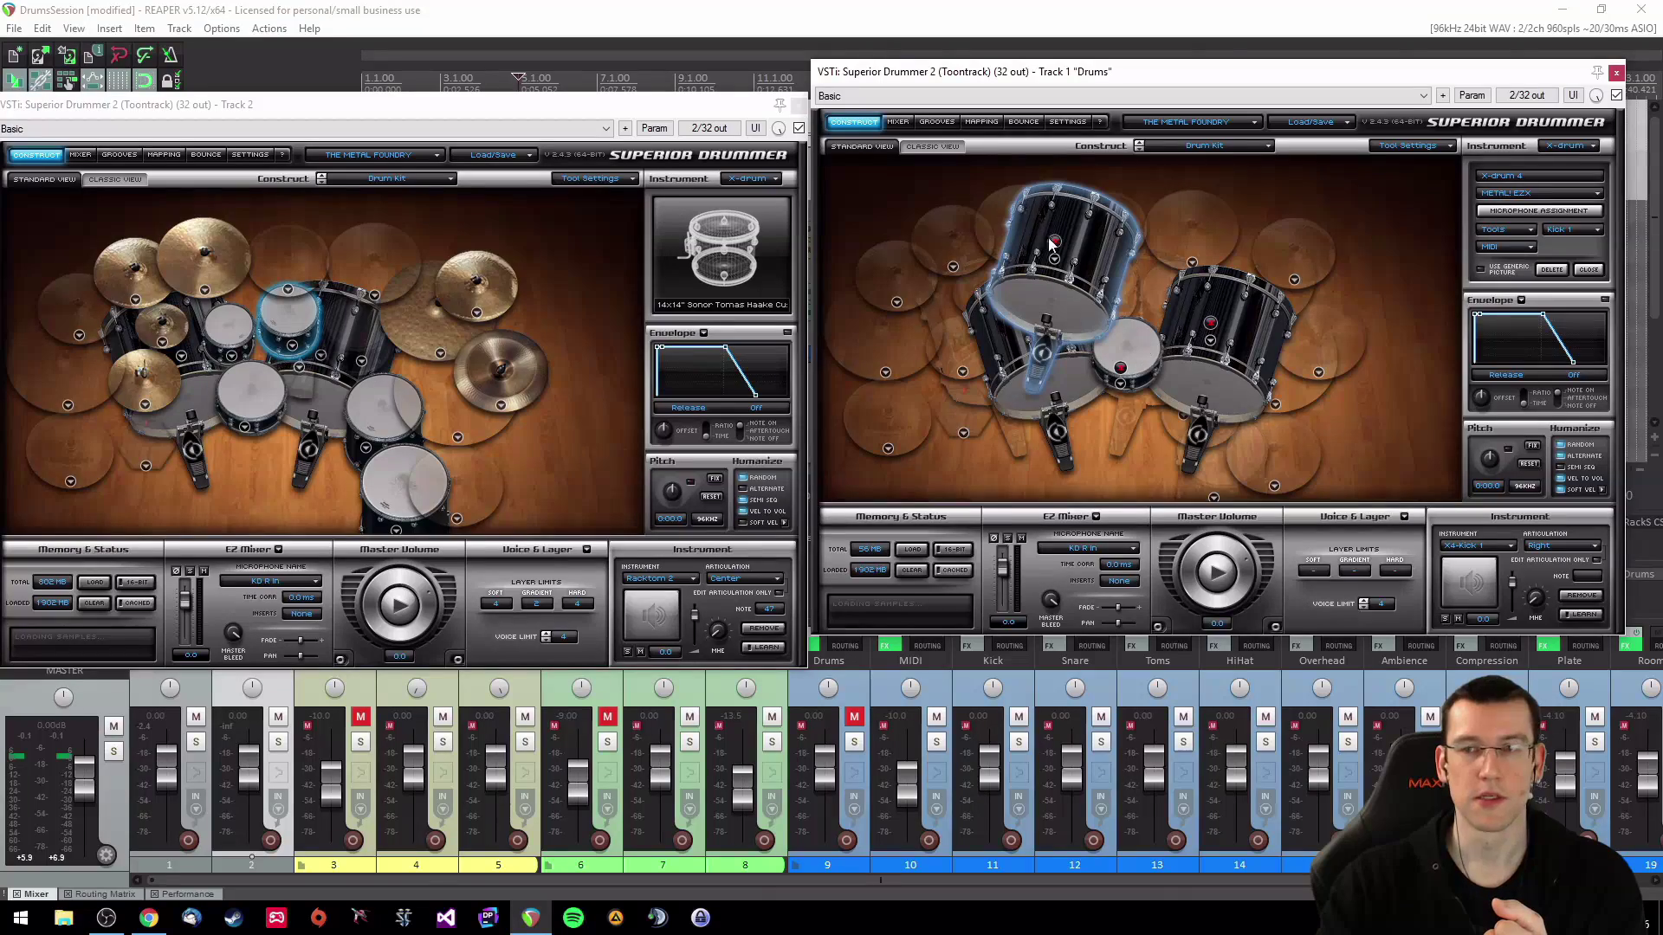
left_click(1572, 197)
left_click(1538, 277)
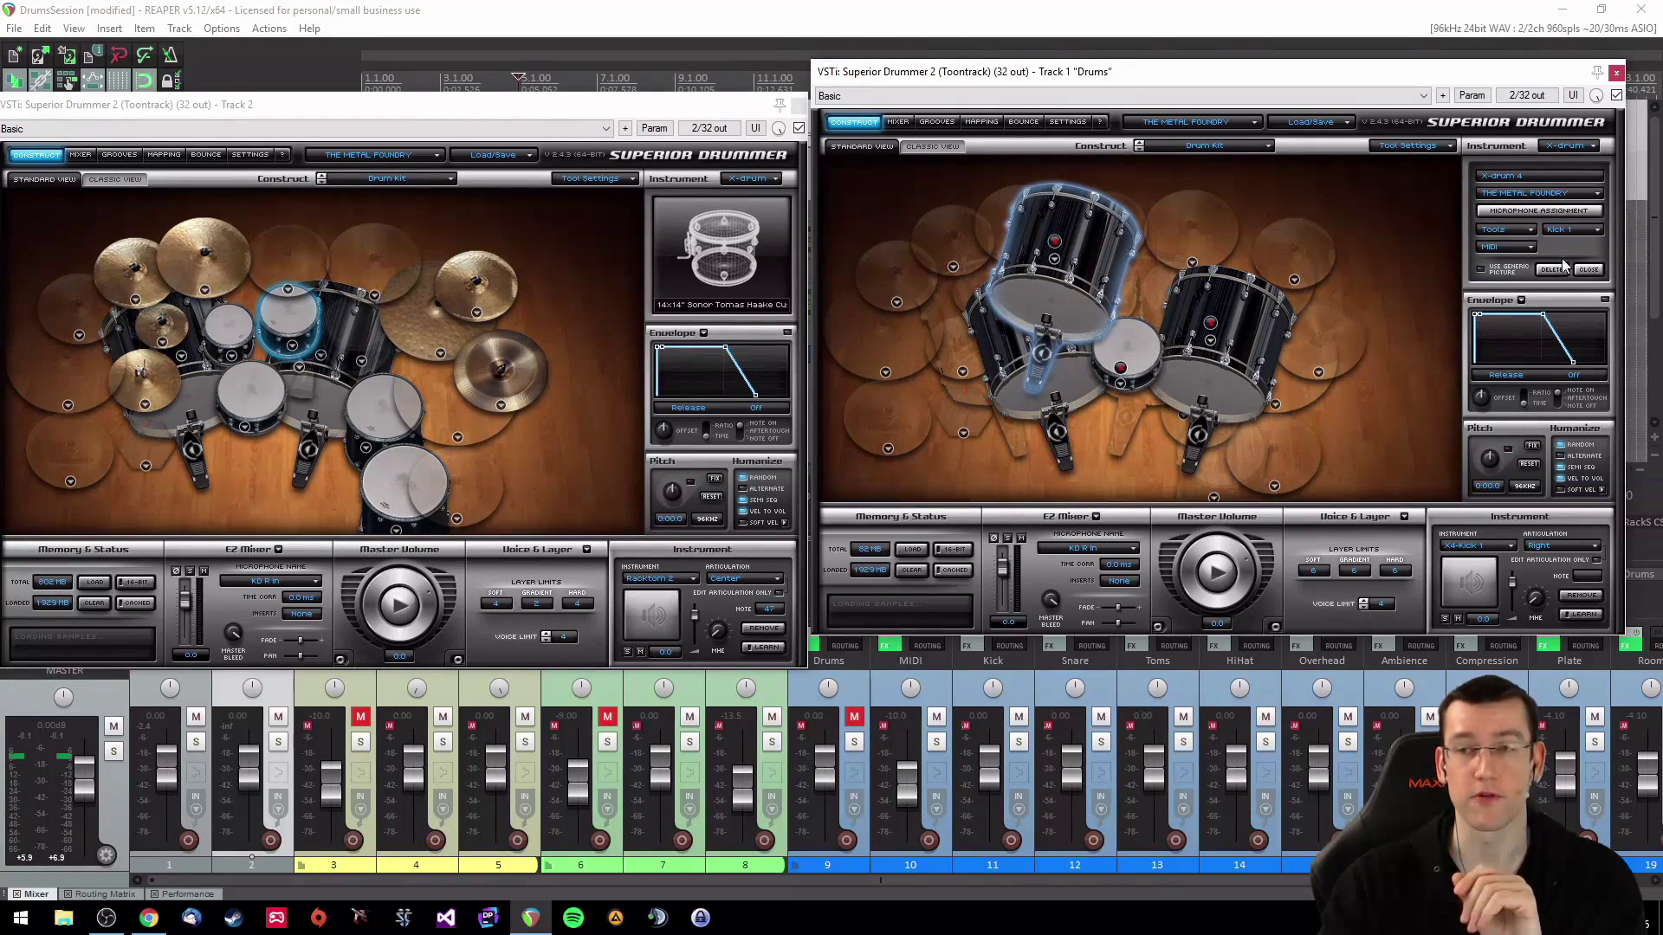
left_click(1583, 228)
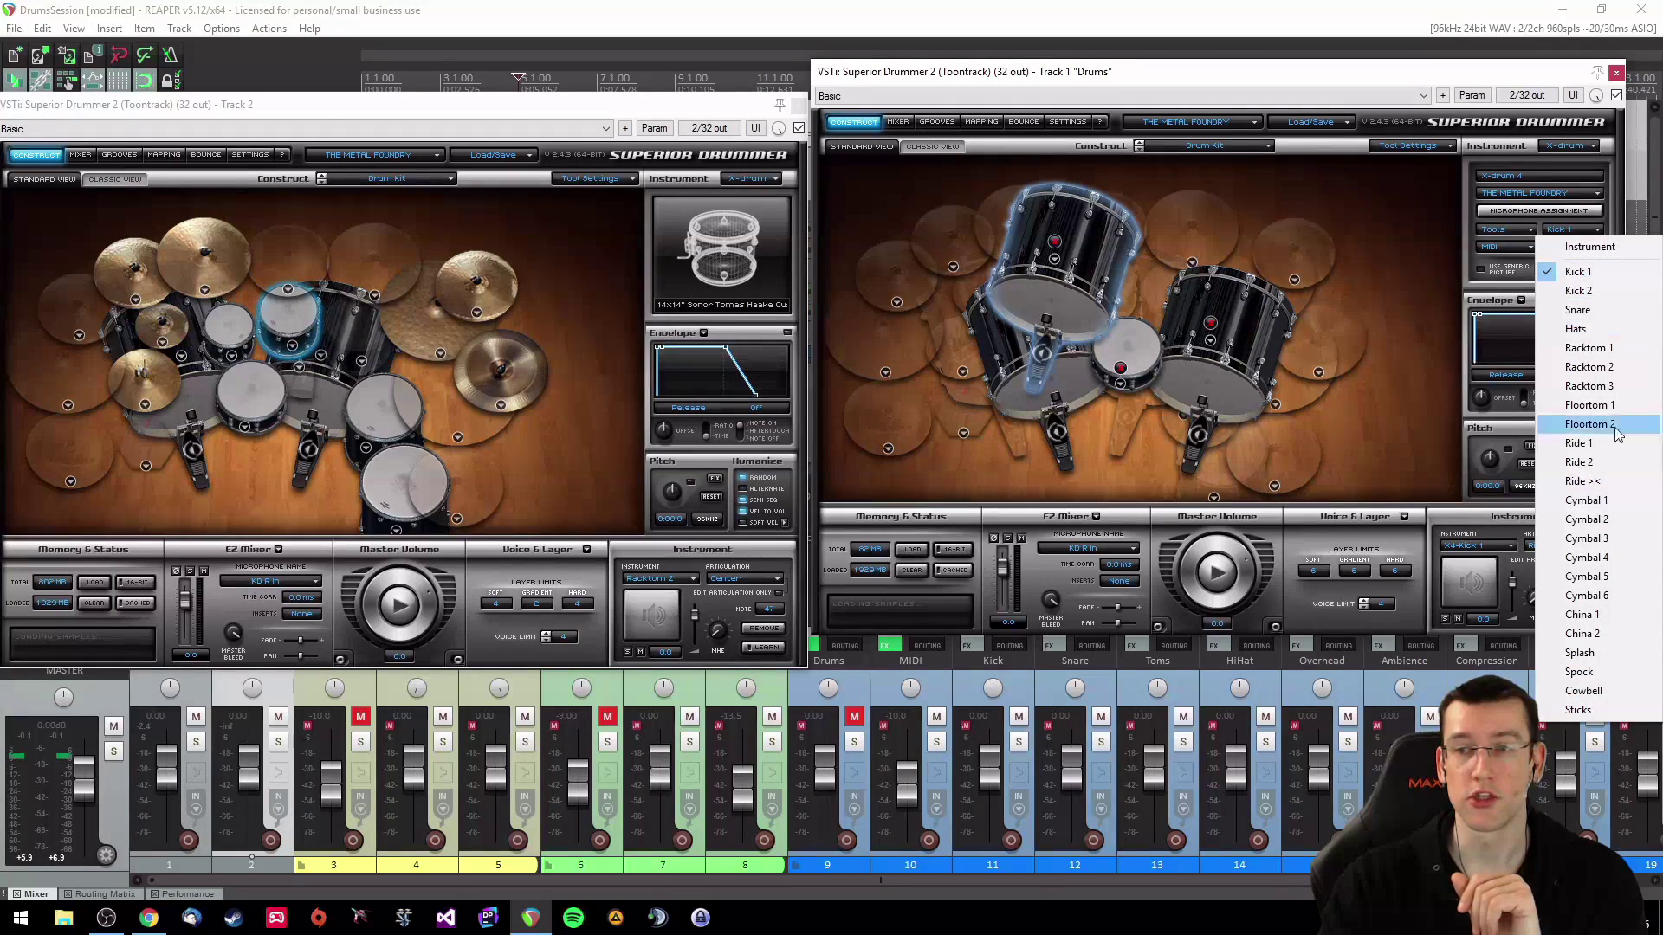
left_click(1588, 368)
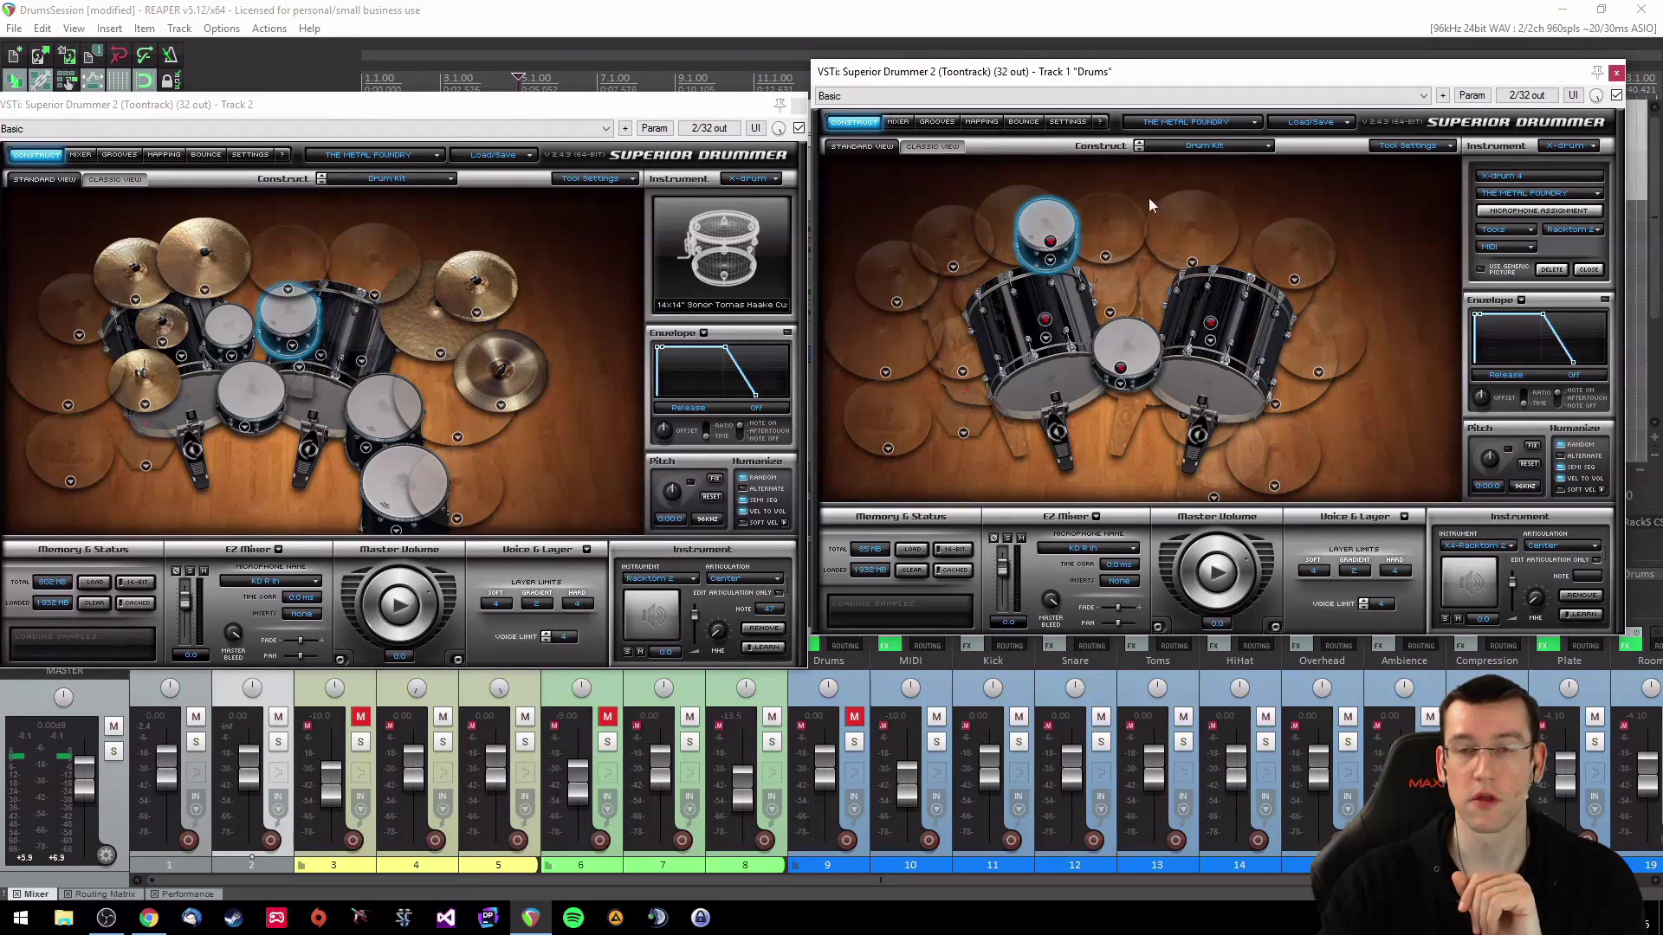
Step: Place the Racktom 2 X-drum between the kicks, just above the snare, and choose the 10x13" DW Collectors Series model for it
left_click_drag(1057, 221, 1083, 274)
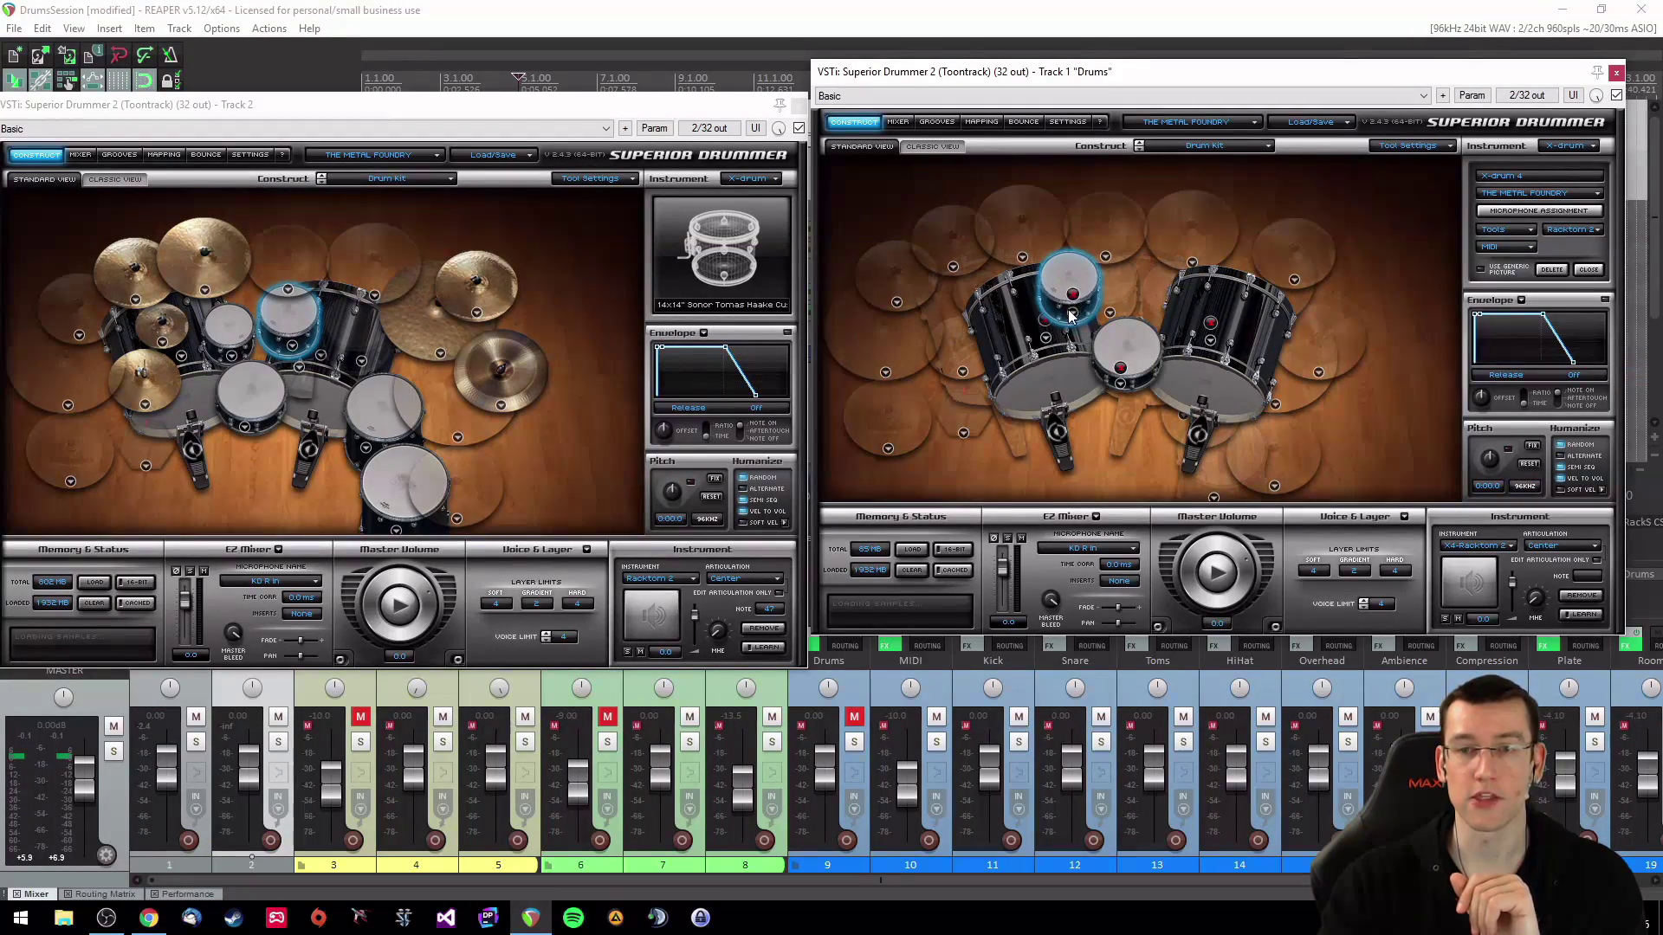
left_click(1072, 314)
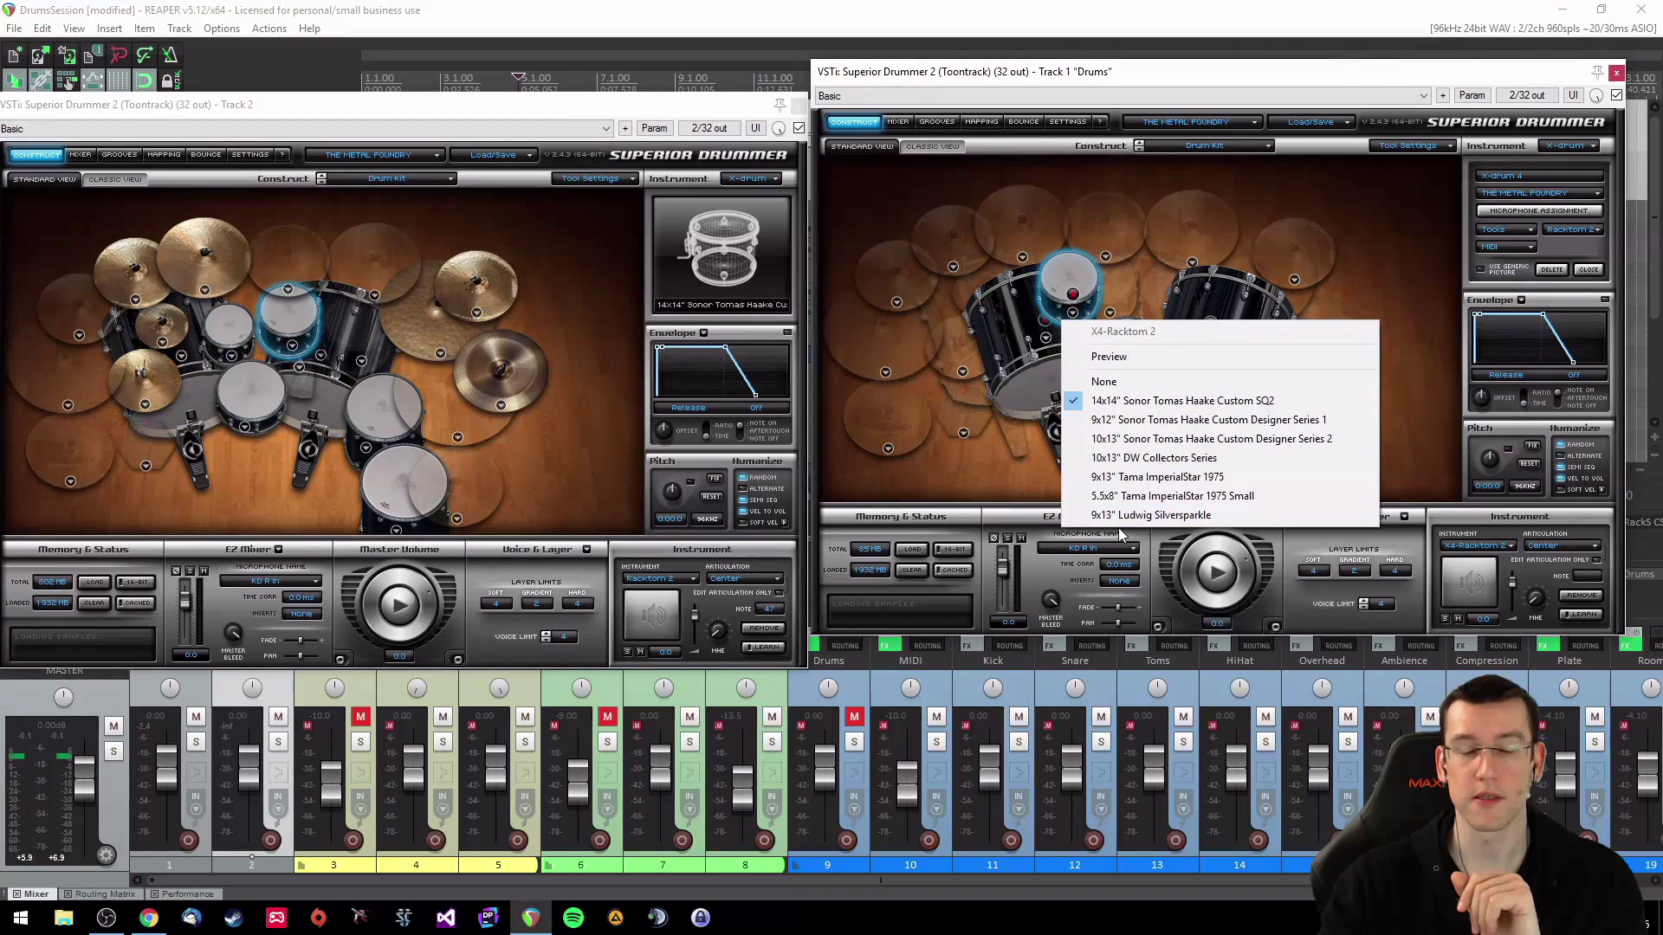
left_click(1135, 459)
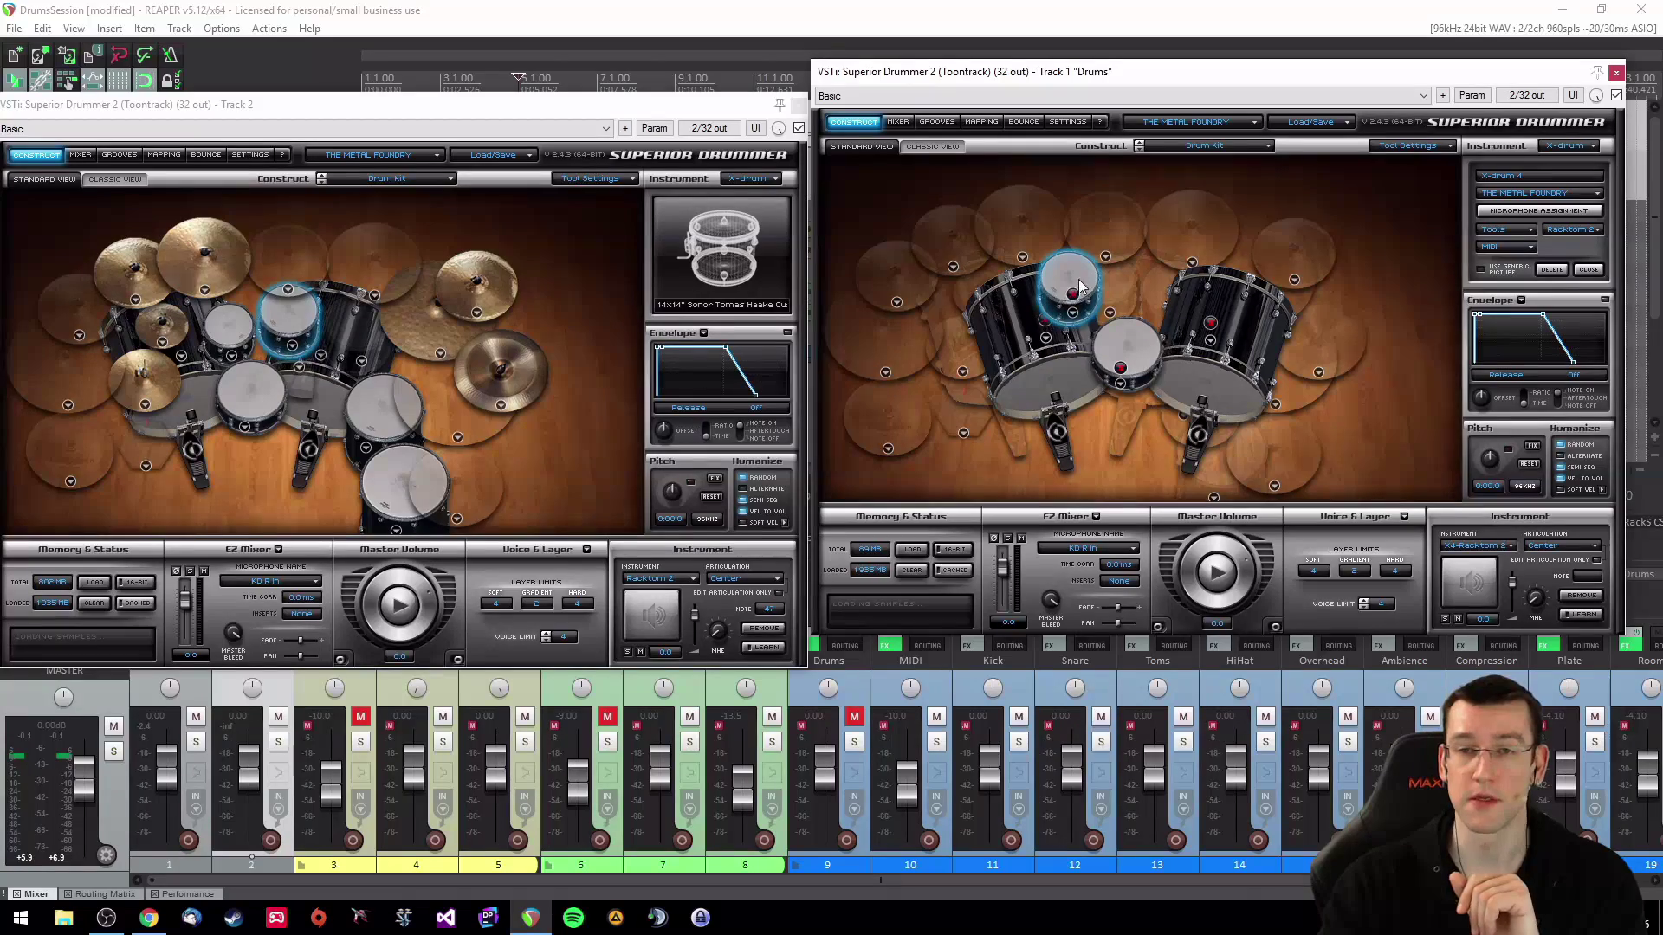
Step: Add a fifth X-drum to the Drums track's kit and assign it to Racktom 3 of THE METAL FOUNDRY
left_click(1560, 147)
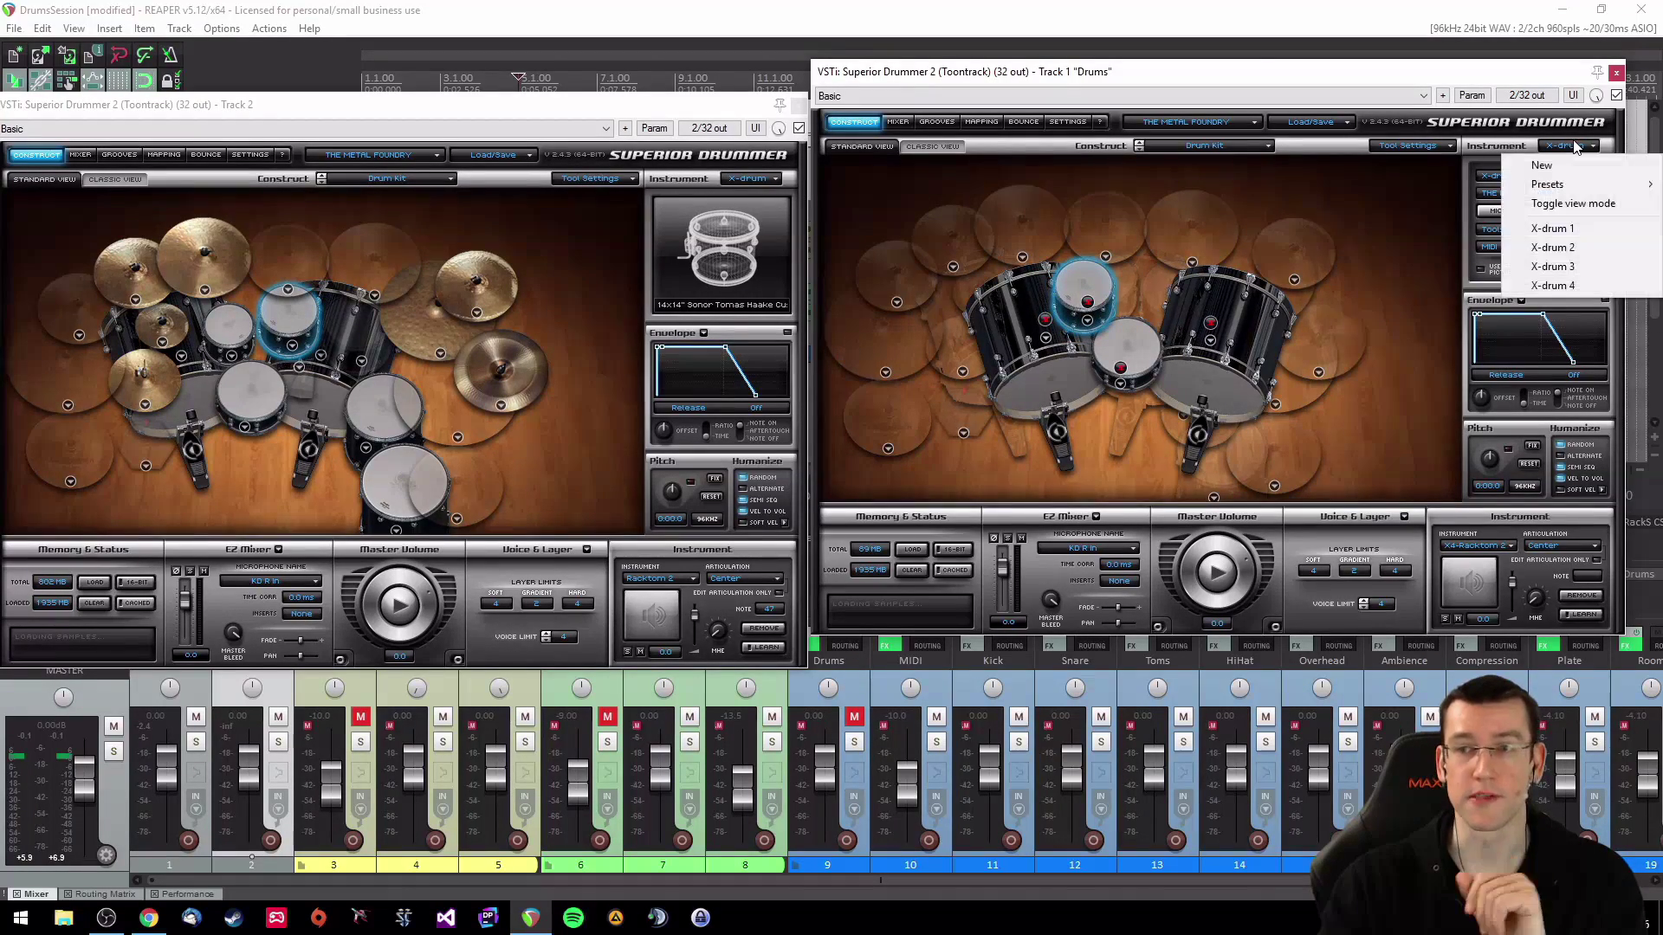
left_click(1561, 165)
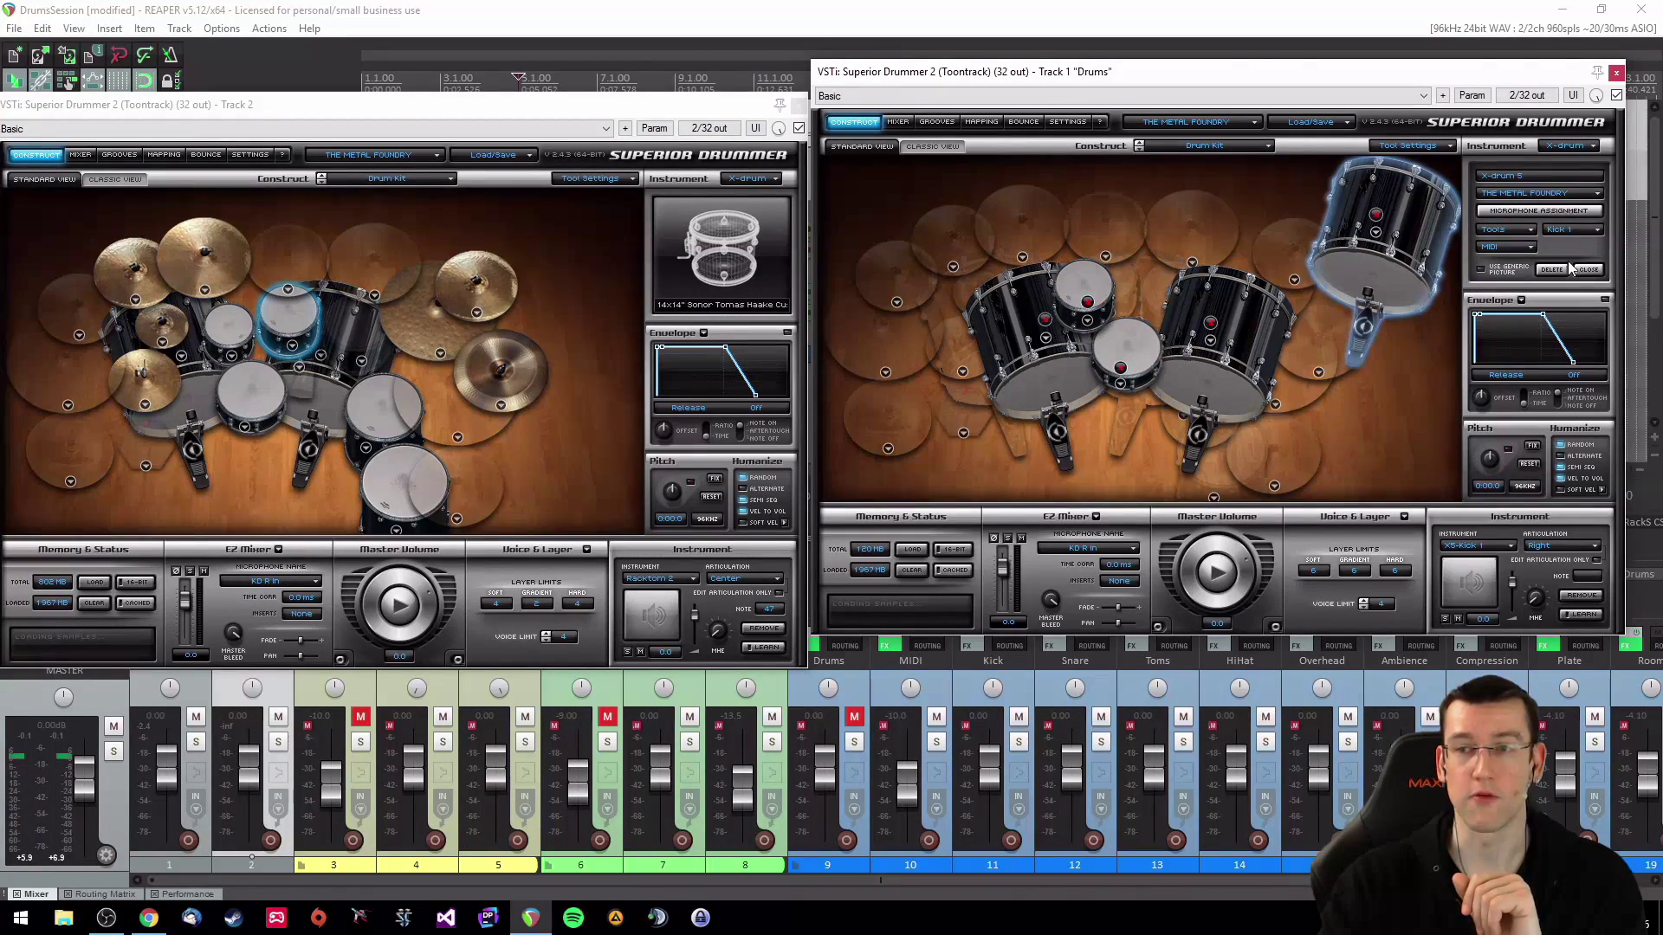
left_click(1580, 234)
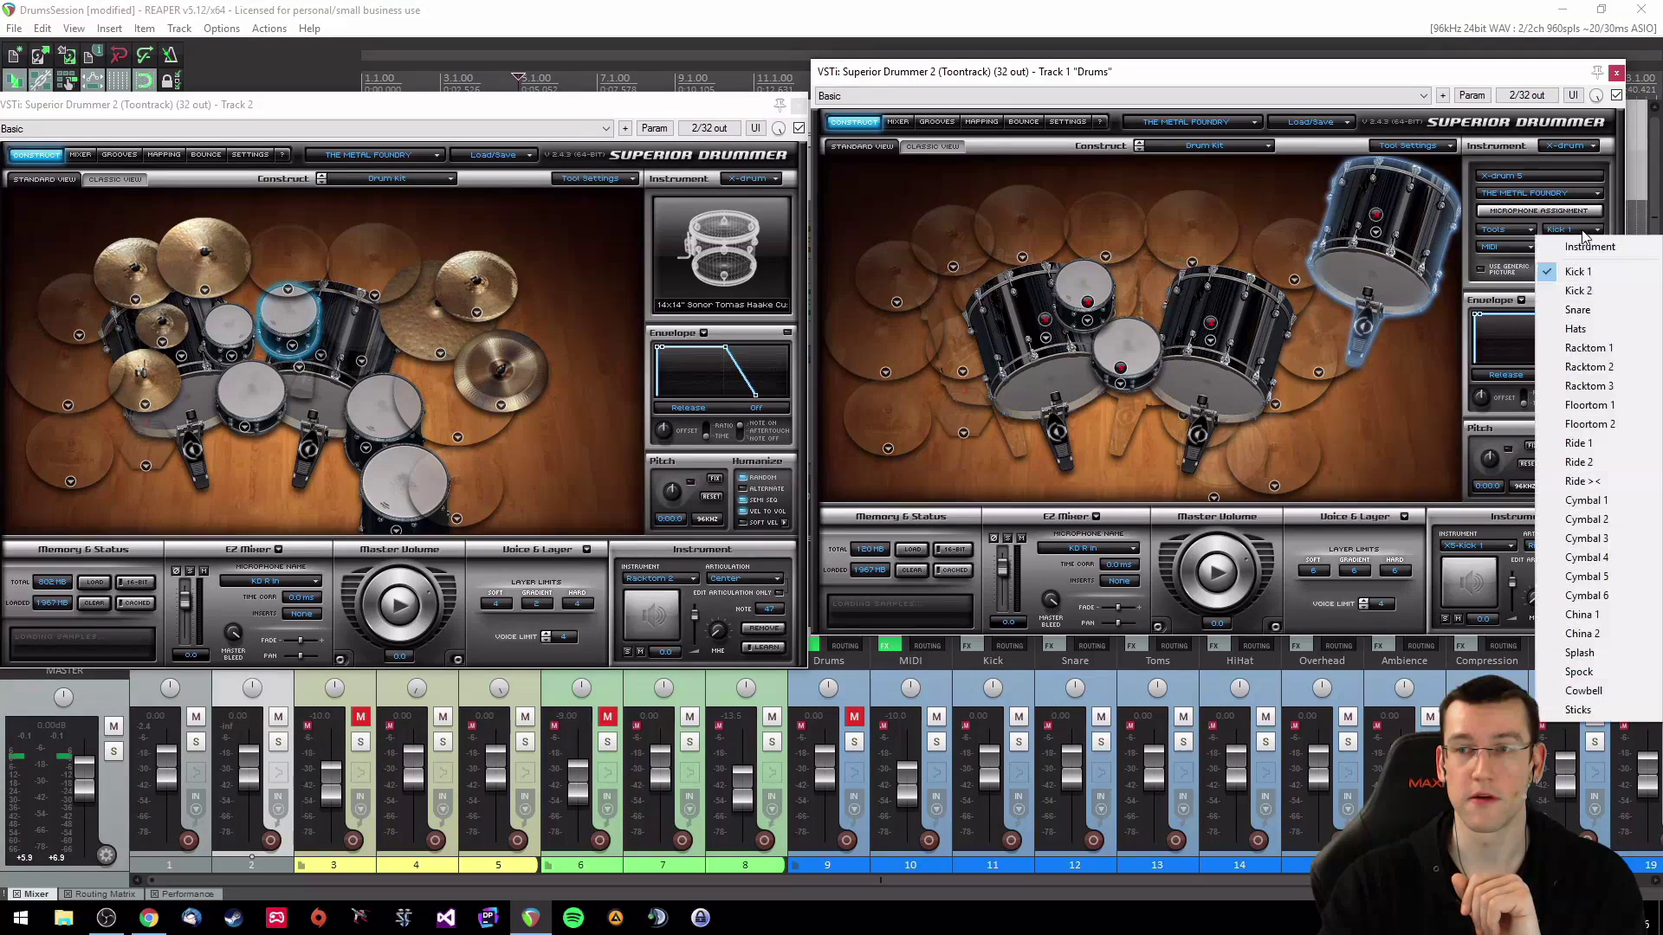
left_click(1596, 386)
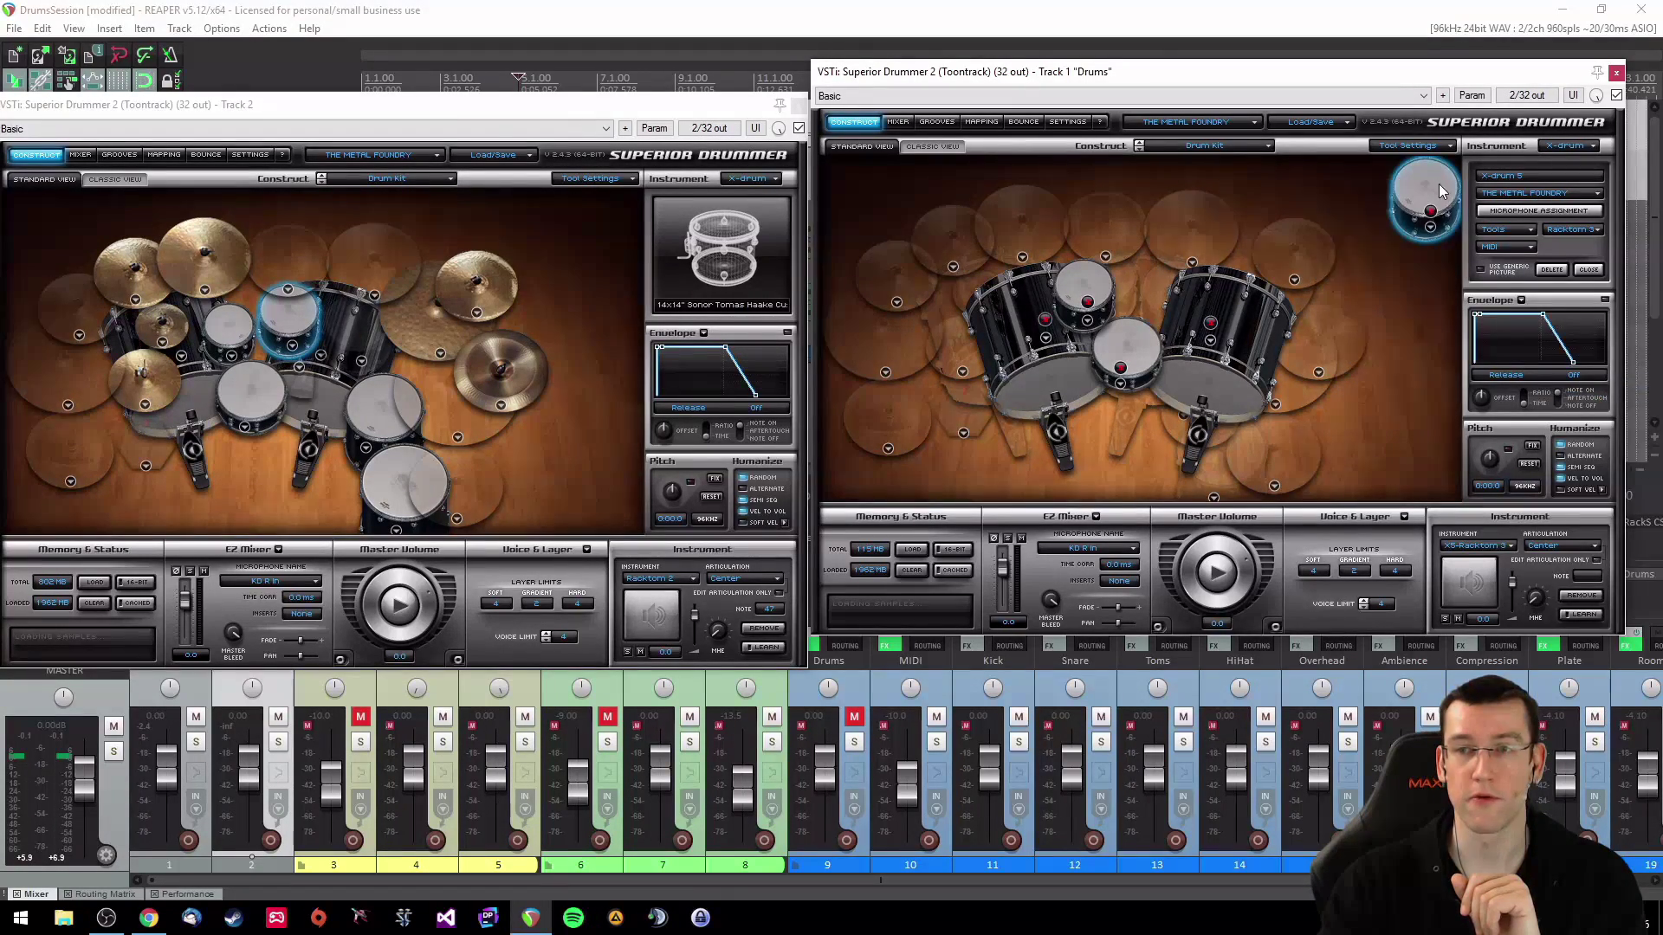
Step: Place the Racktom 3 X-drum beside the first rack tom and choose the 11x14" DW Collectors Series model for it
left_click_drag(1425, 192, 1163, 272)
left_click(1161, 320)
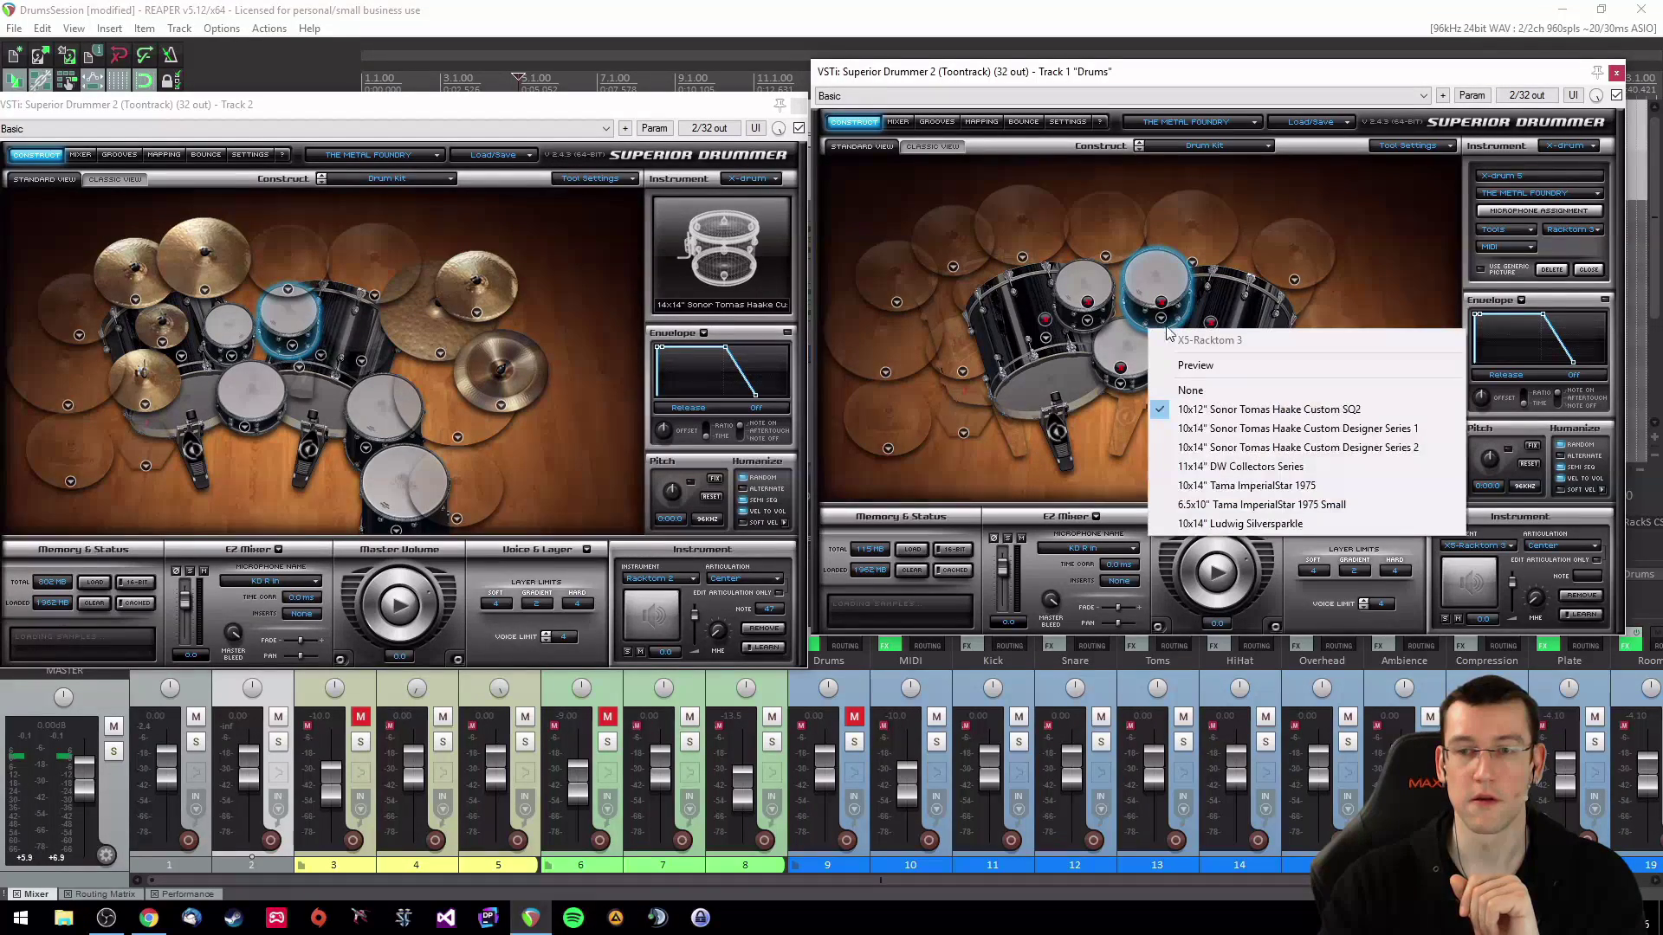
left_click(1226, 467)
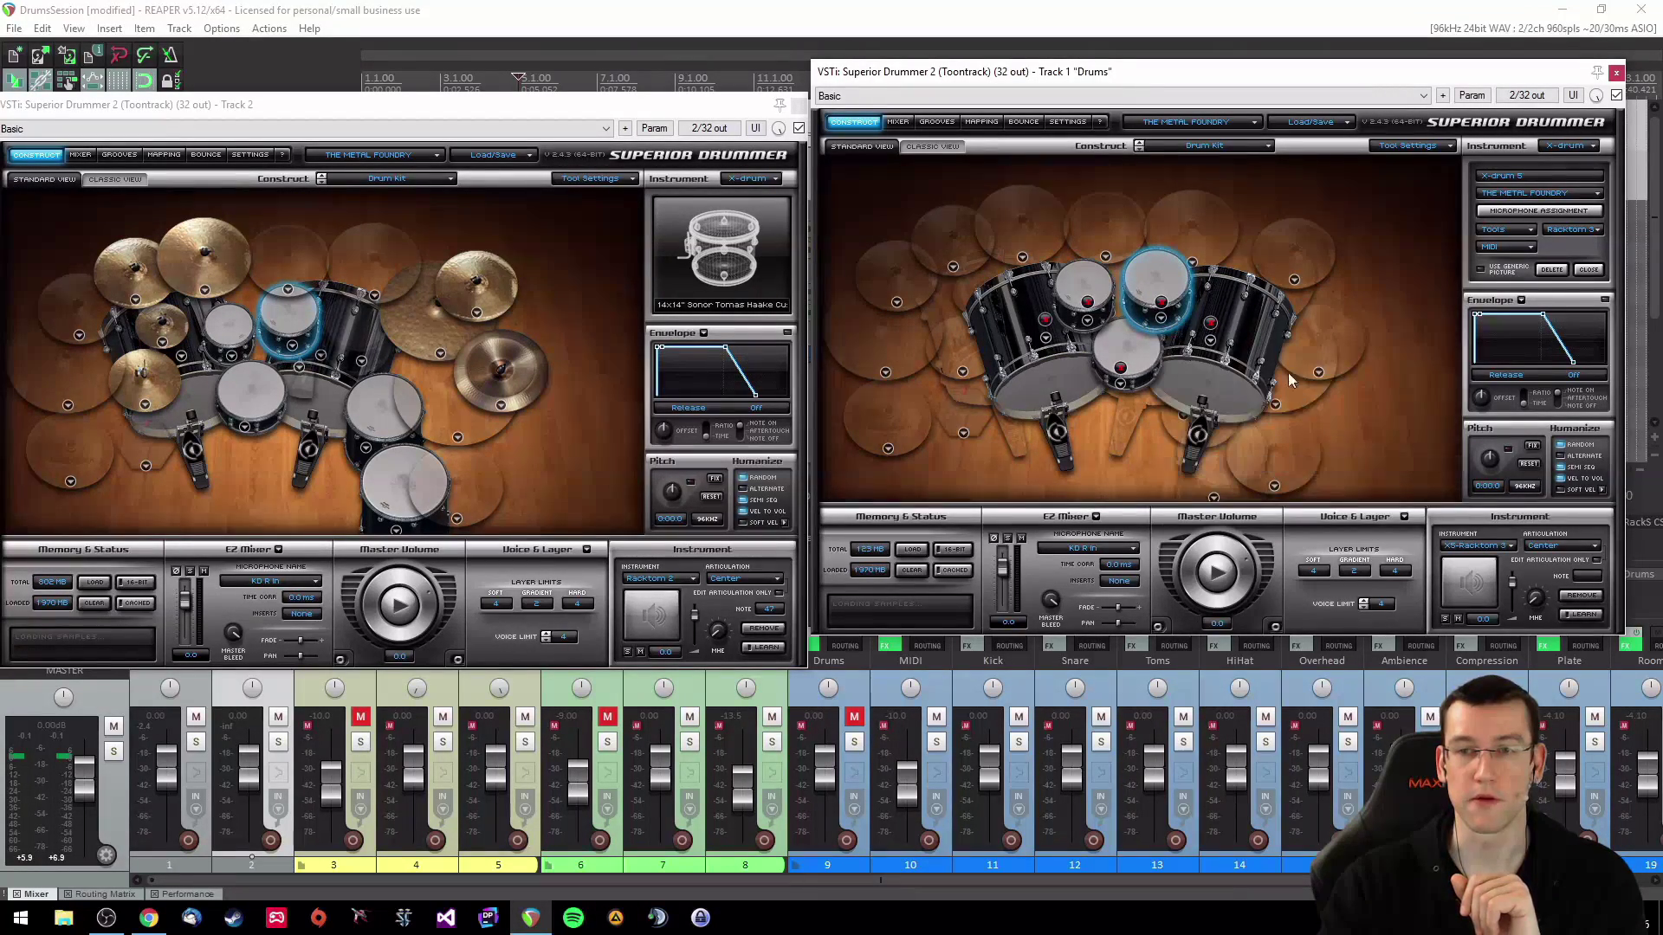
Step: Add a sixth X-drum near the first kick and assign it to Floortom 1 of THE METAL FOUNDRY
left_click(1598, 177)
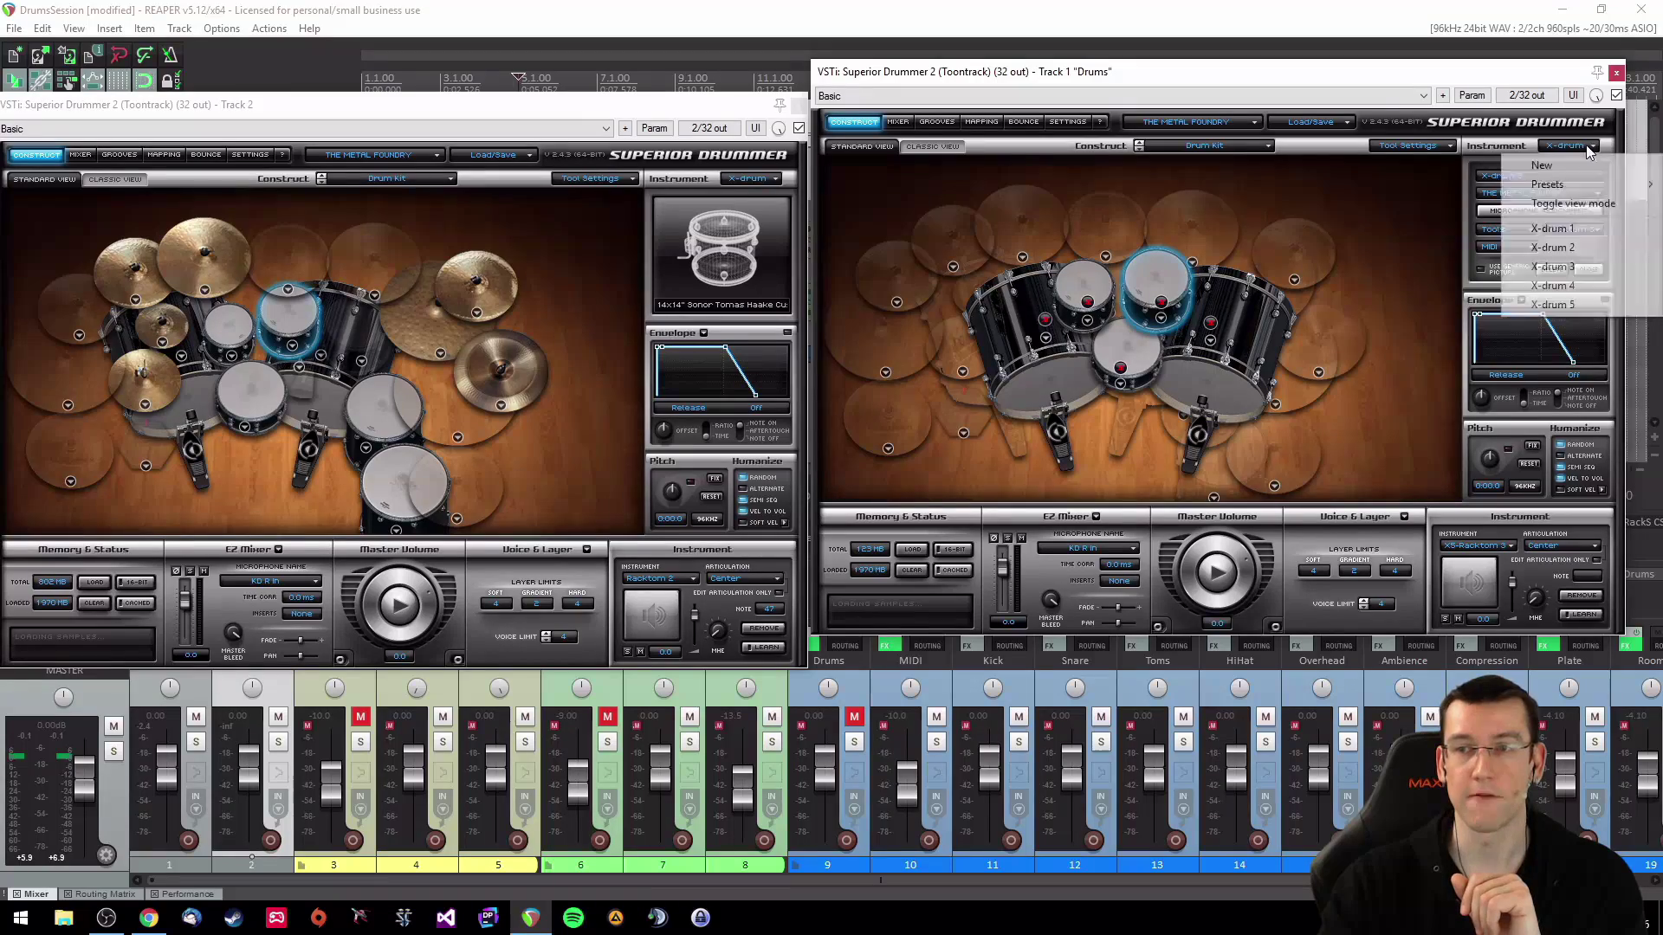
left_click(1529, 168)
left_click_drag(1322, 309, 1240, 413)
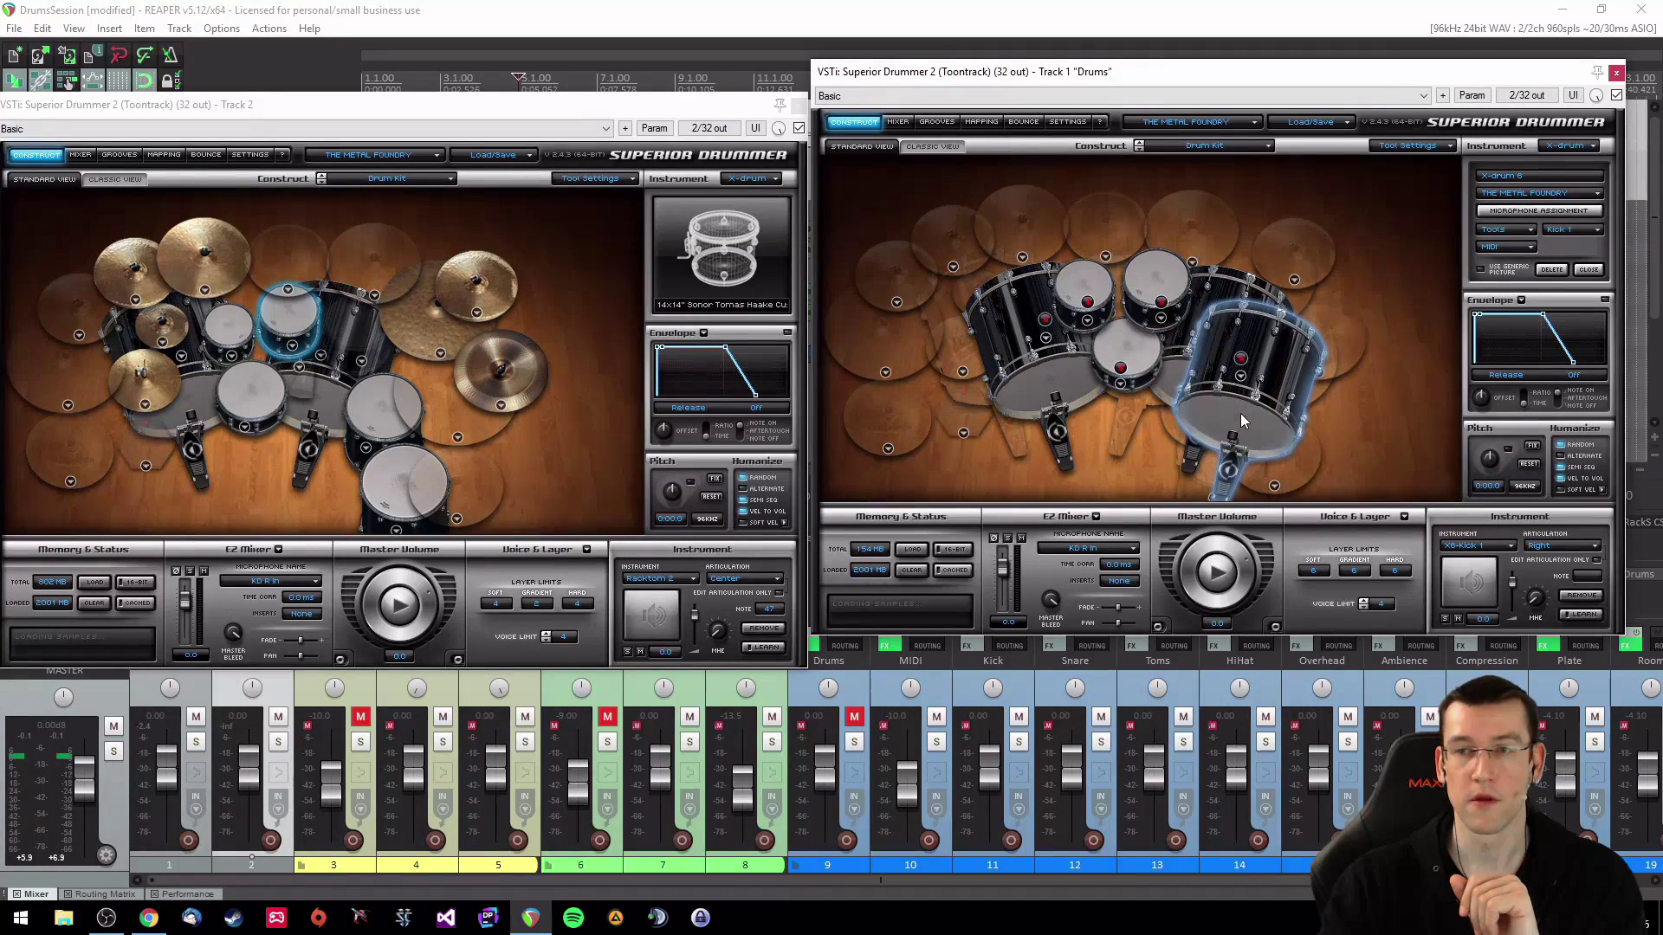
left_click(1574, 230)
left_click(1600, 406)
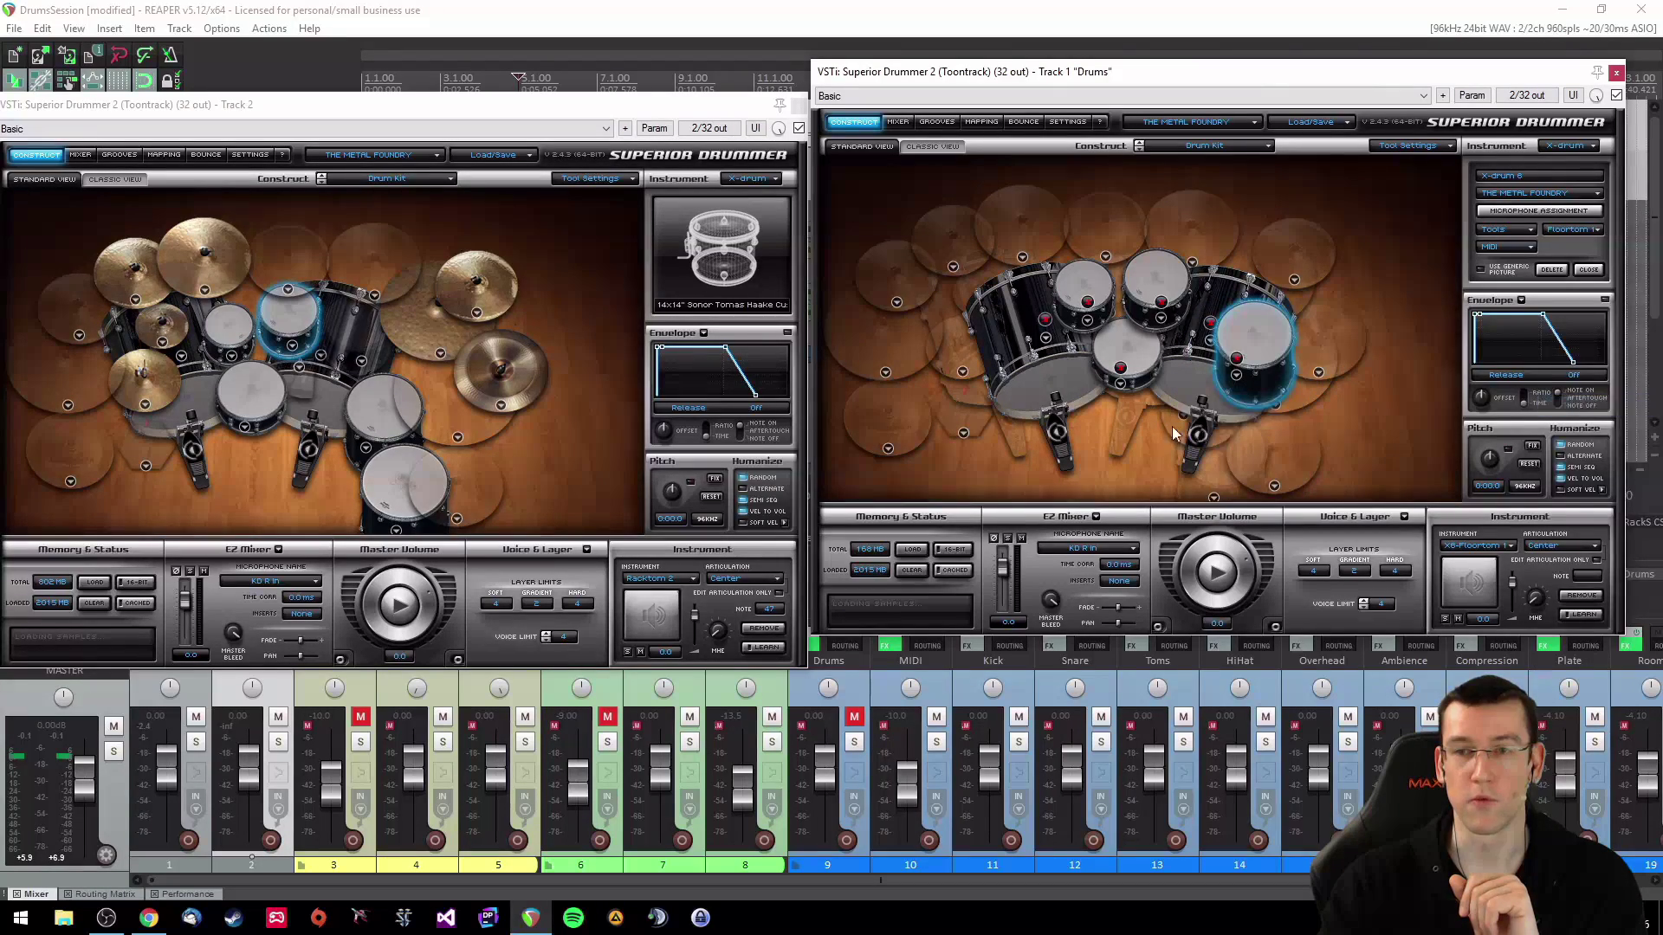
Step: Position the floor tom X-drum in front of the first kick and choose the 13x16" DW Collectors Series model
mouse_move(1262, 366)
left_mouse_down()
mouse_move(1255, 400)
mouse_move(1241, 358)
mouse_move(1245, 374)
left_mouse_up()
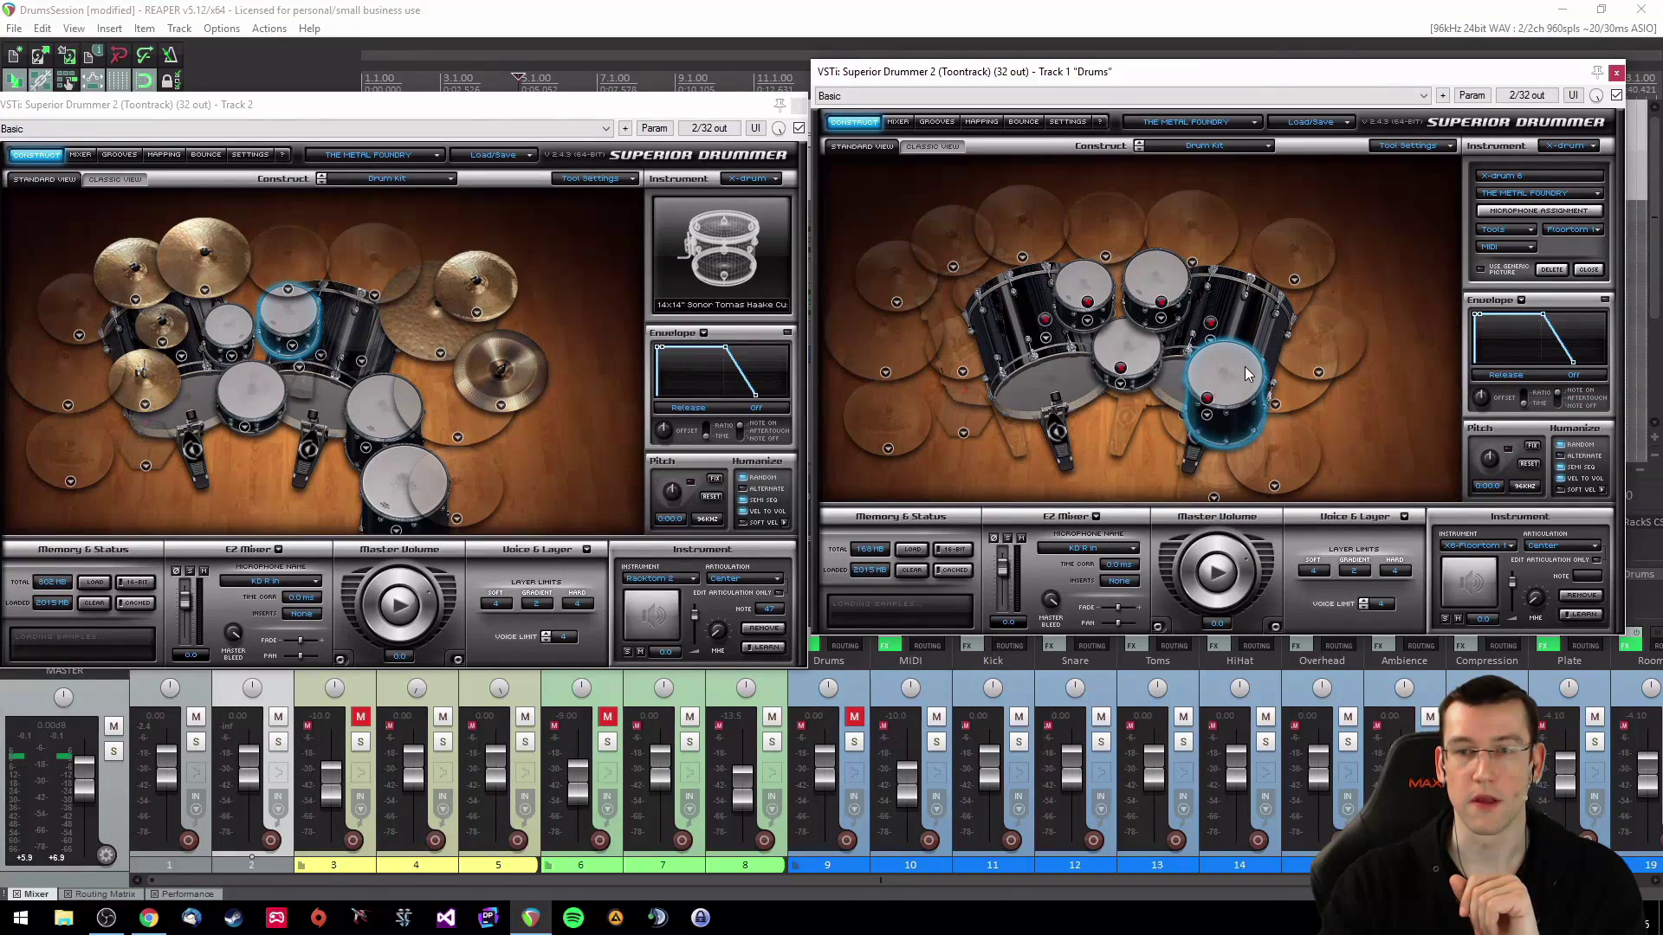
left_click(1206, 415)
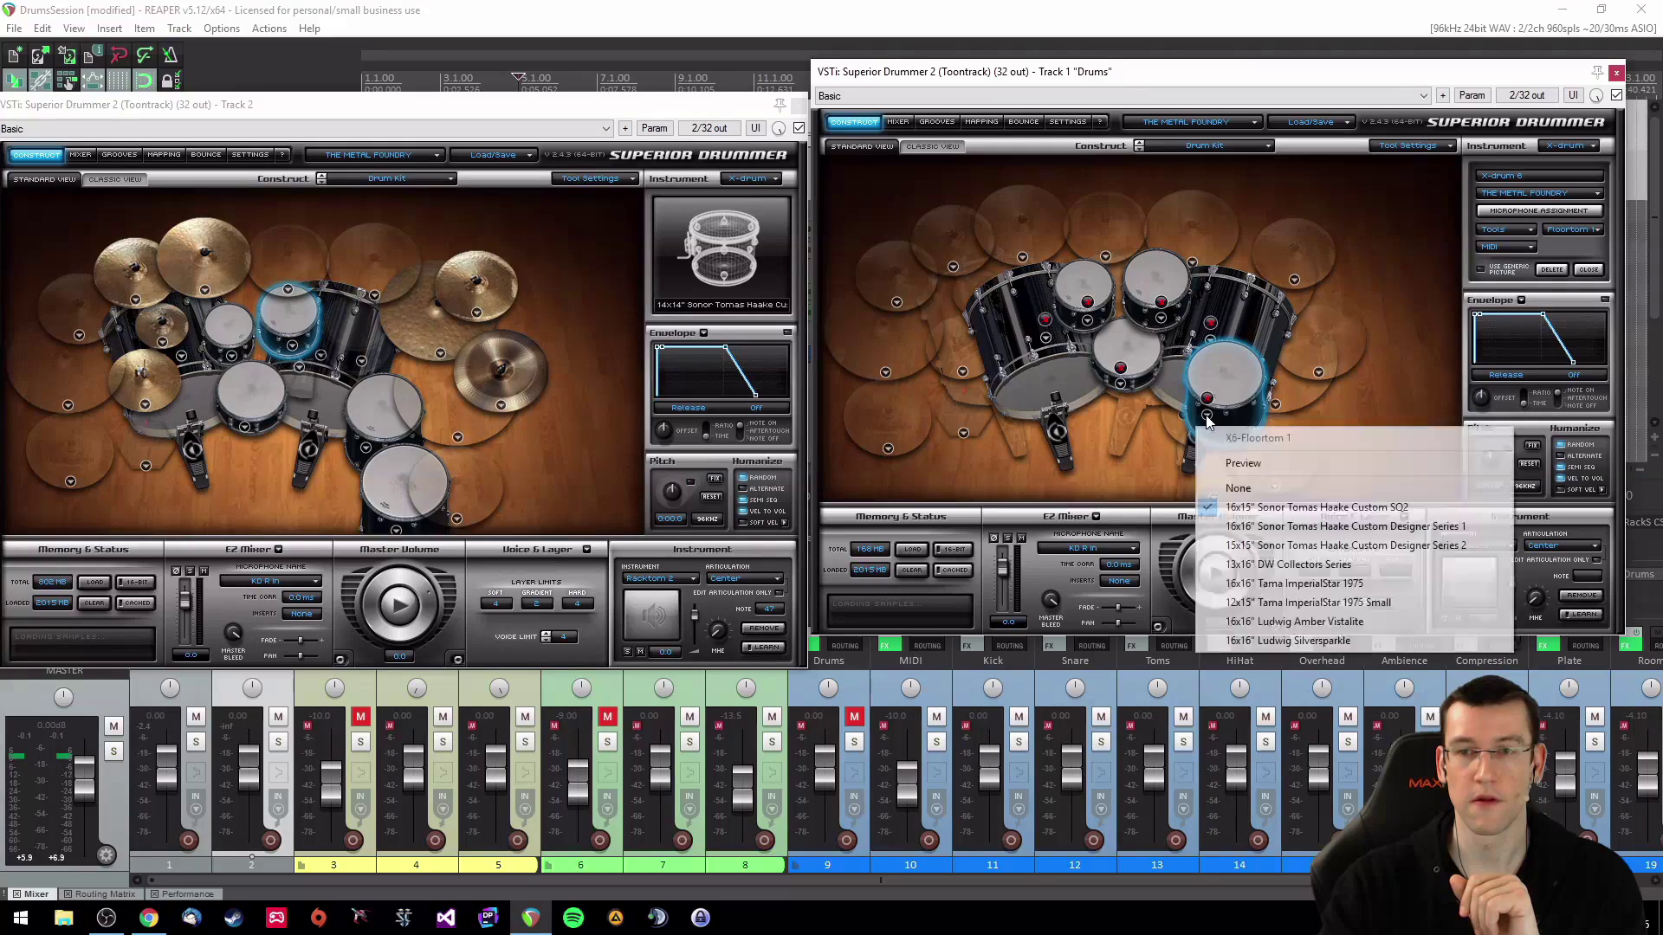
left_click(1292, 567)
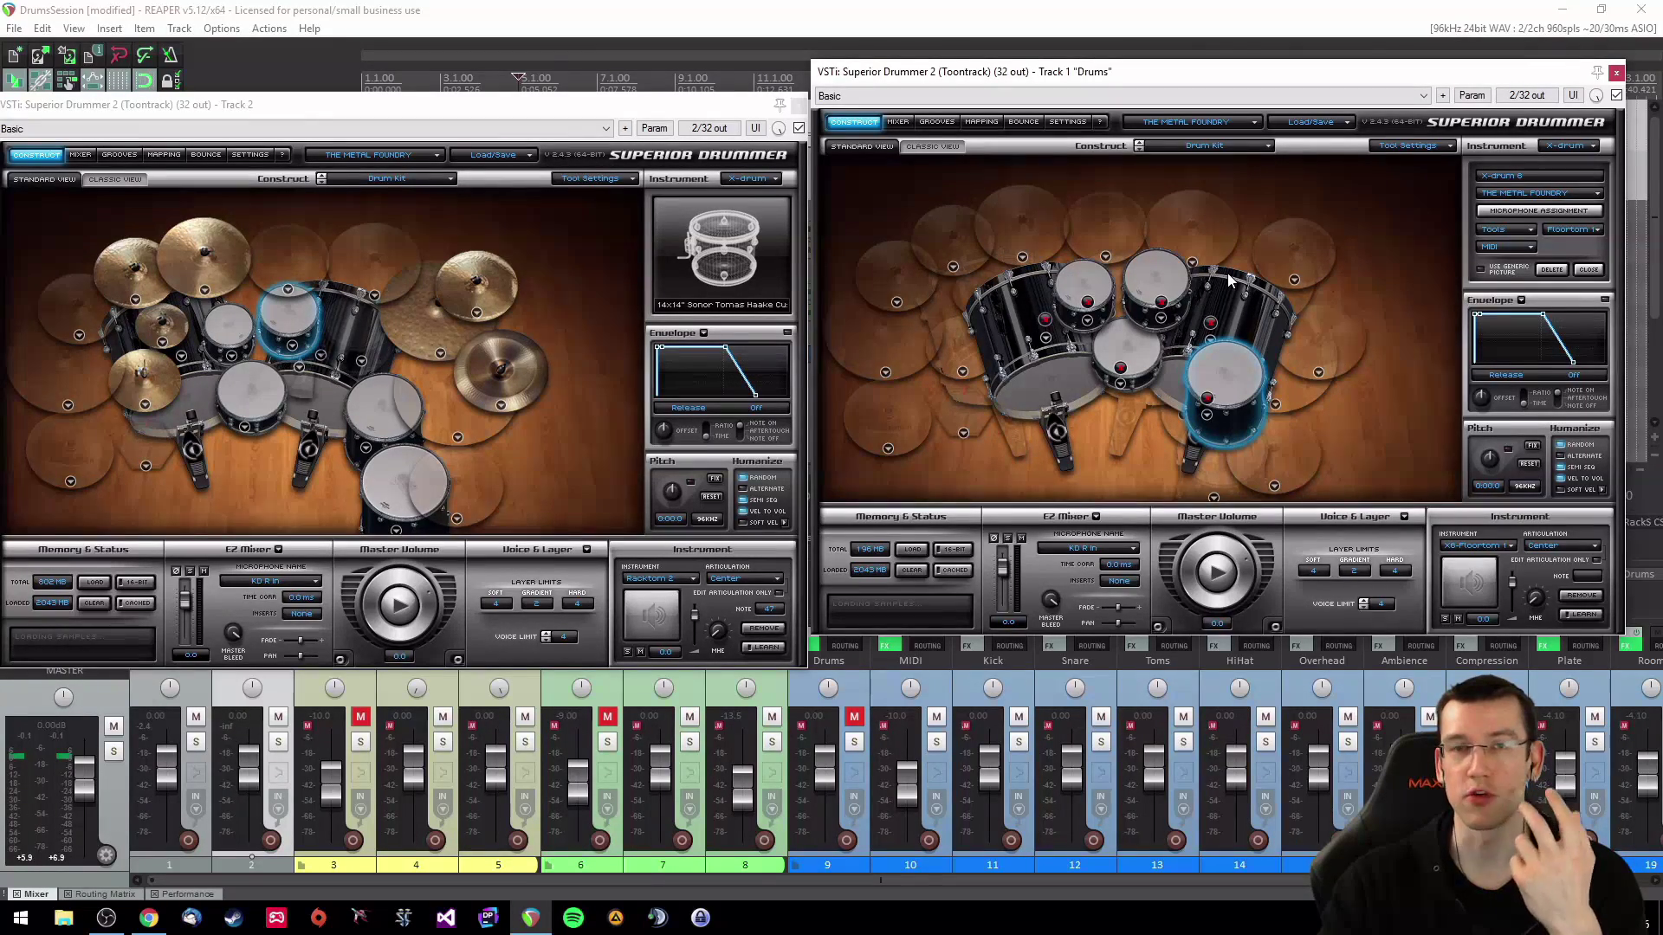
left_click_drag(1176, 78, 1153, 90)
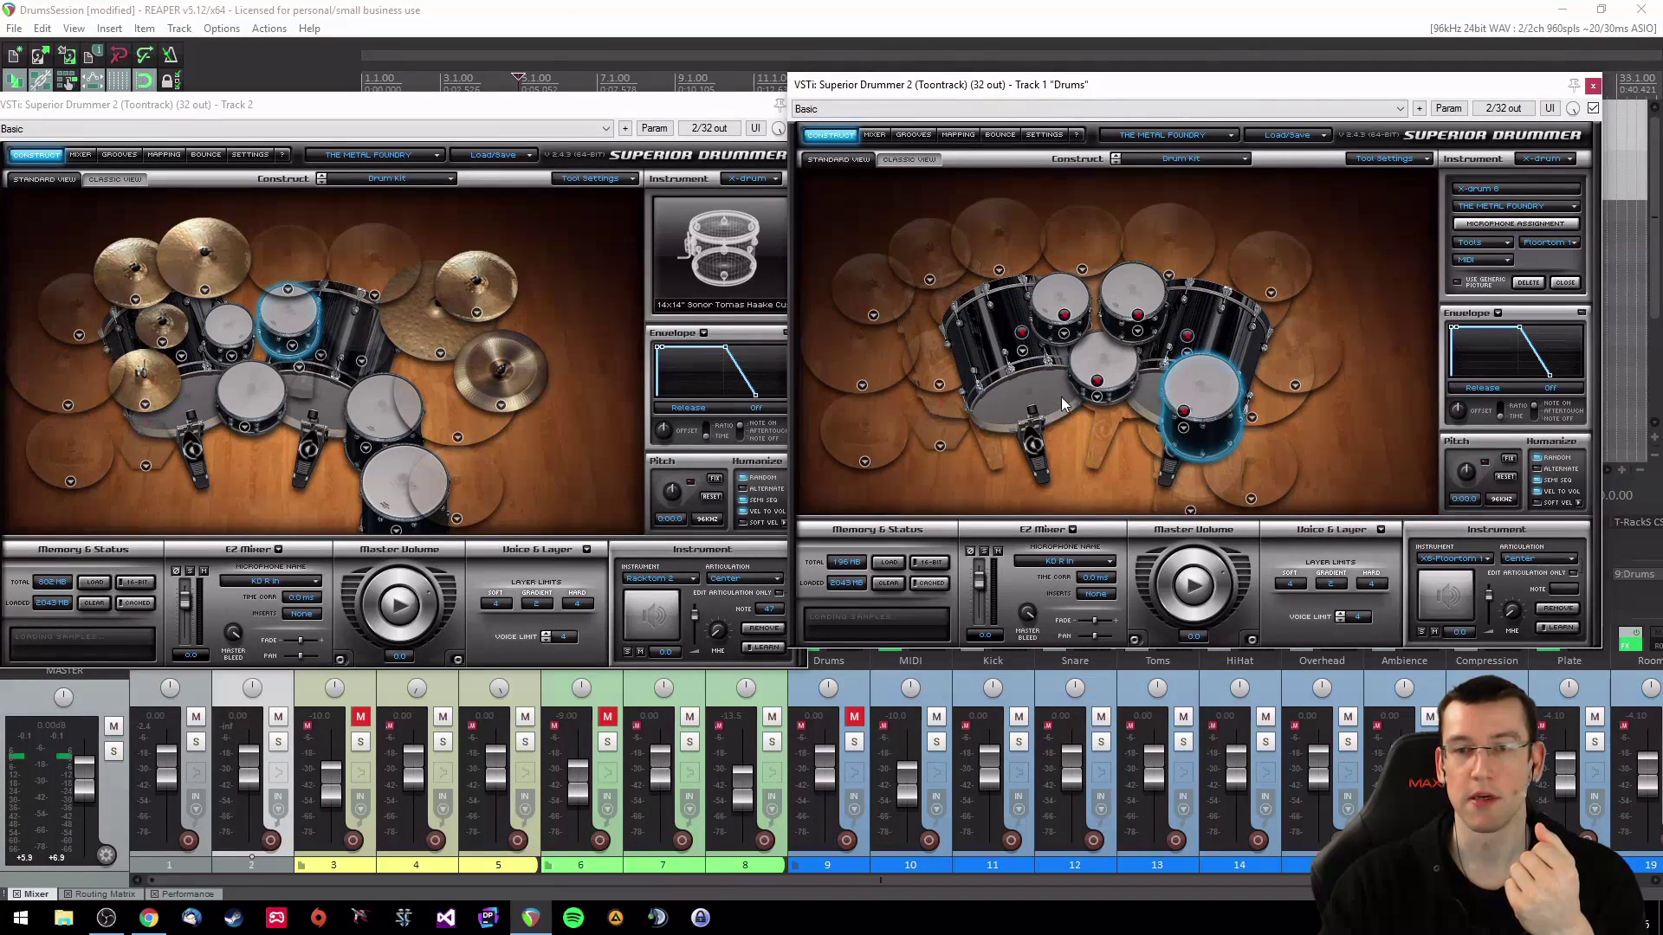
left_click(1155, 386)
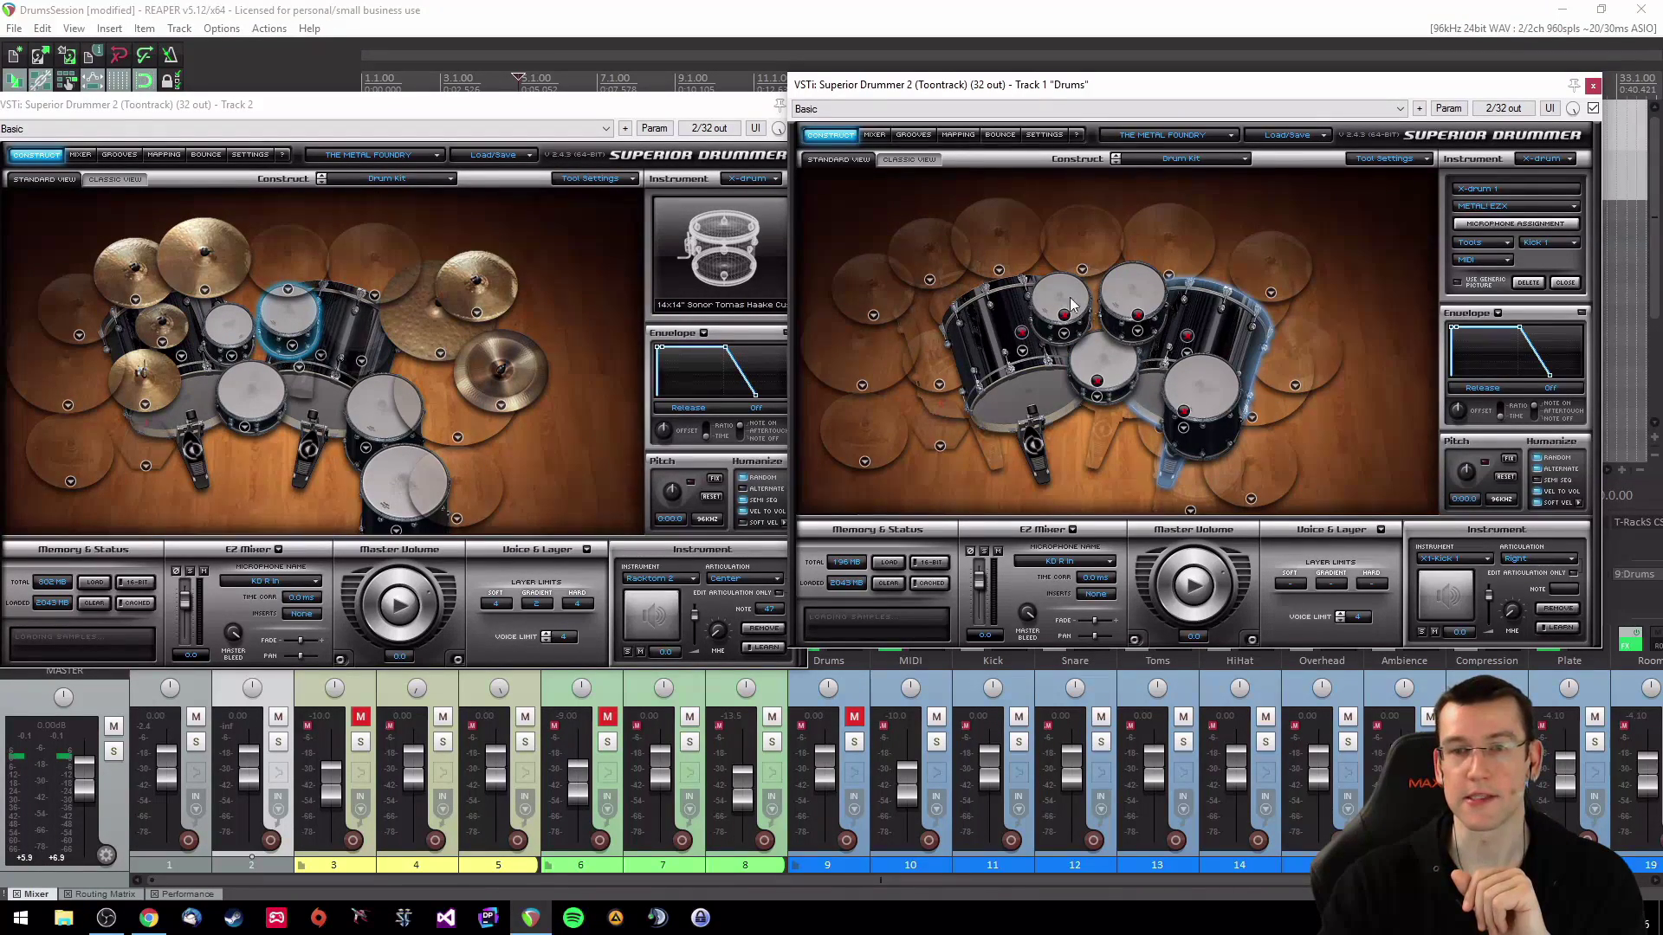
left_click(1198, 404)
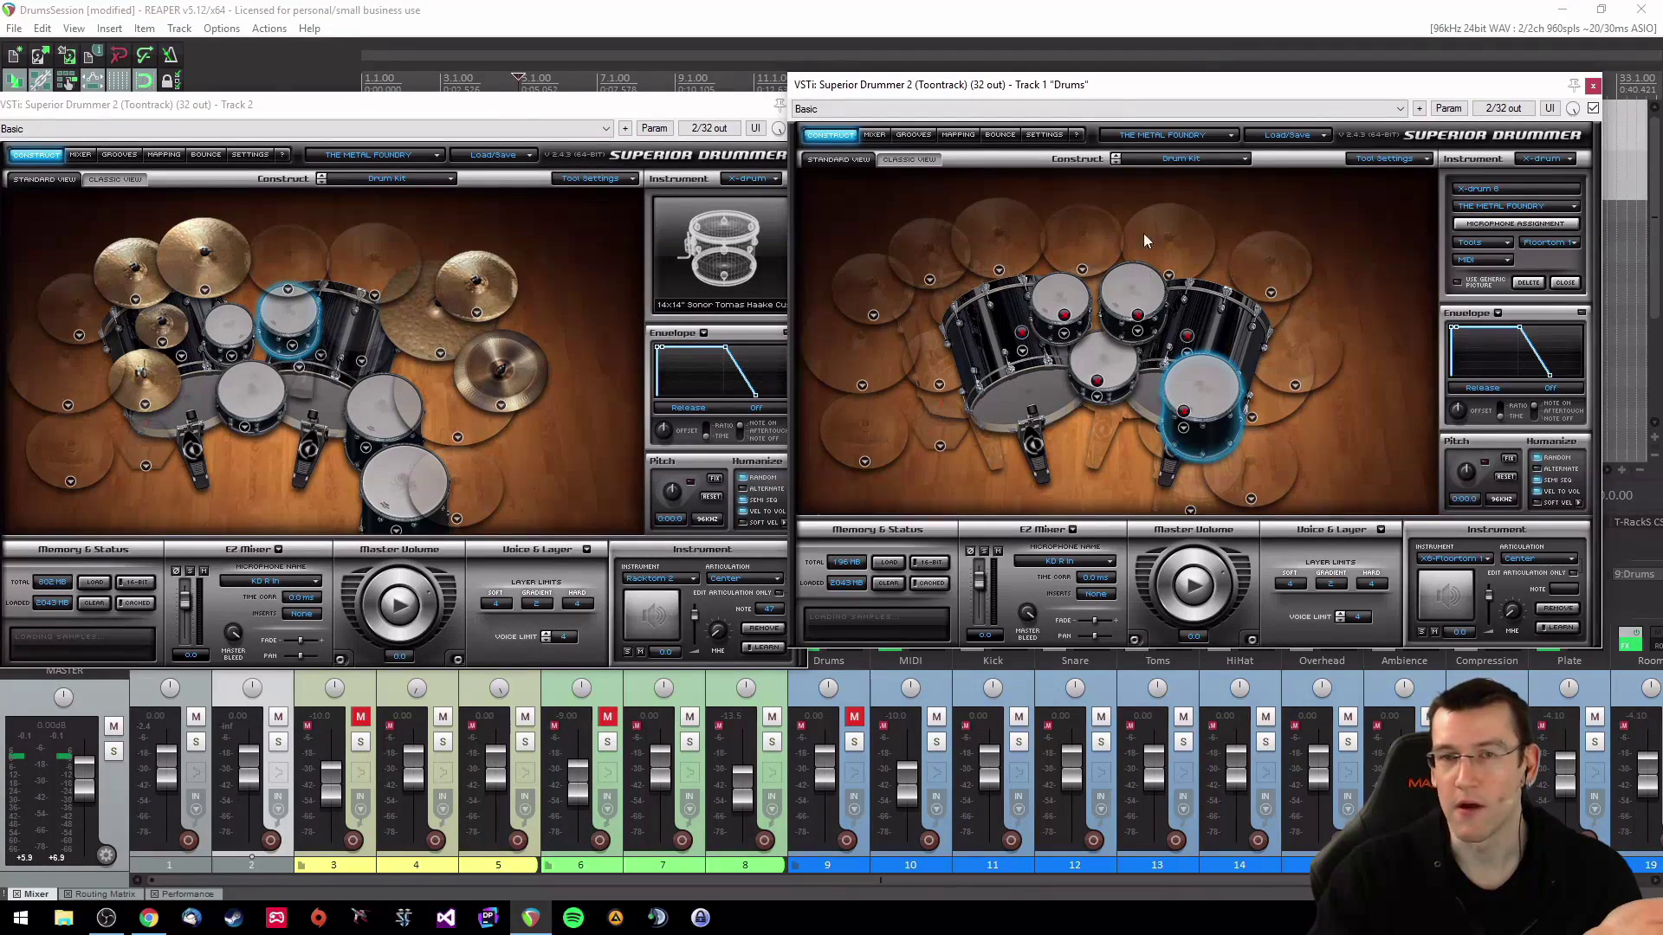
Step: Add a seventh X-drum assigned to THE METAL FOUNDRY's Hats and place it in front of the second kick, beside the snare
left_click_drag(1129, 85, 1042, 95)
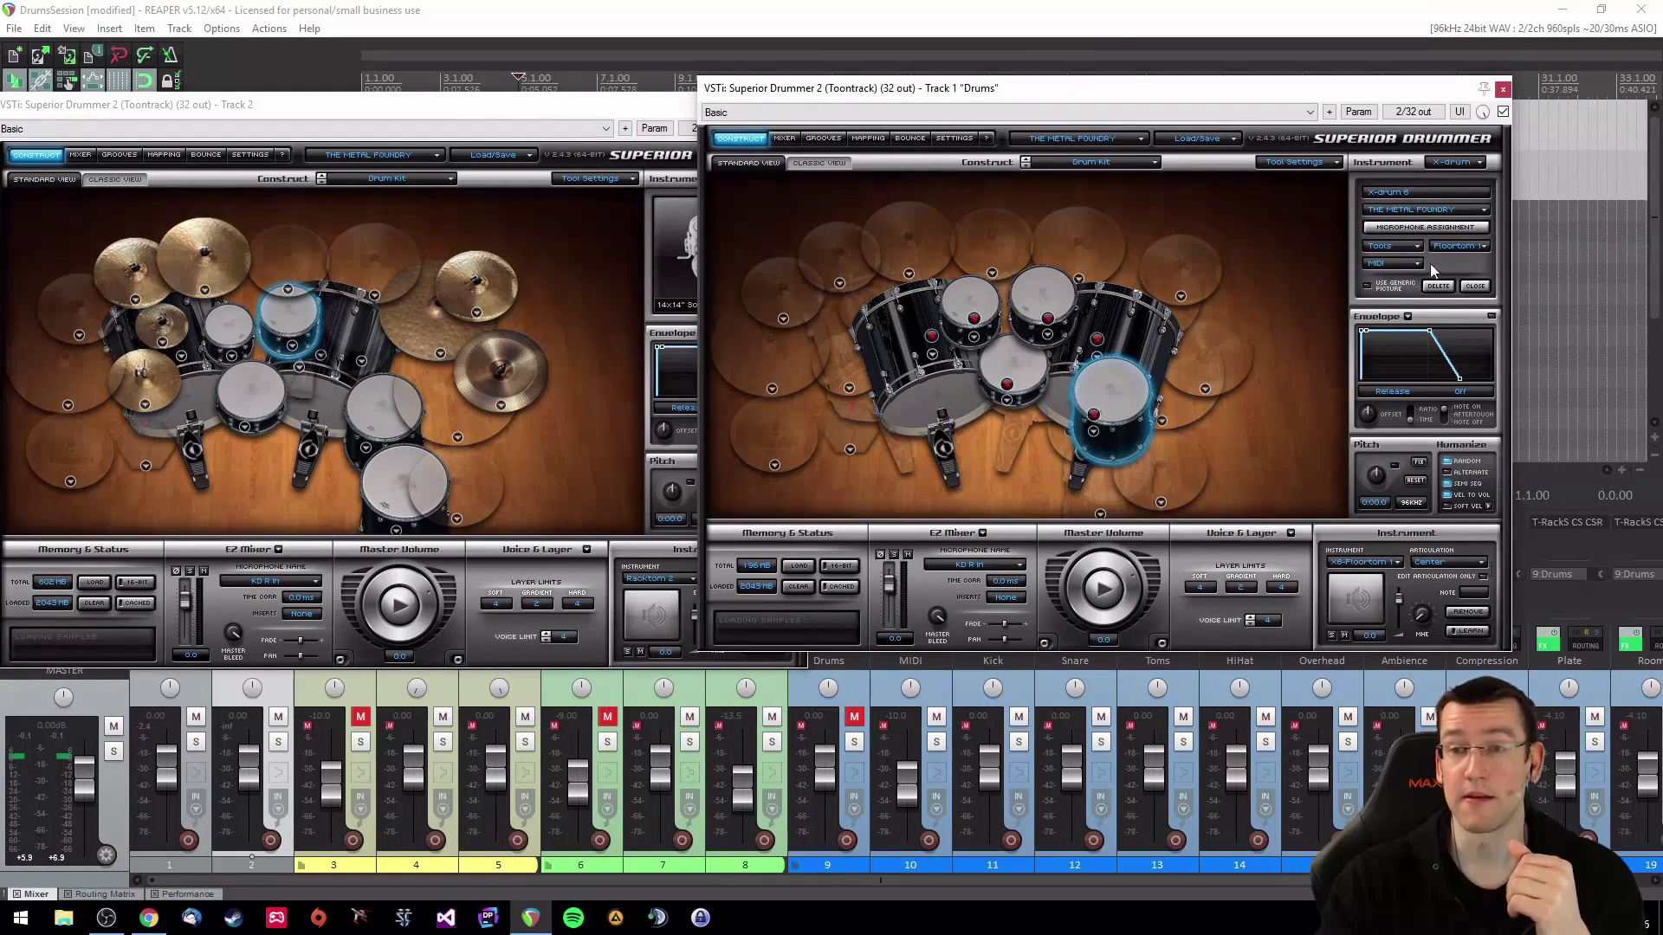
left_click(1472, 162)
left_click(1472, 178)
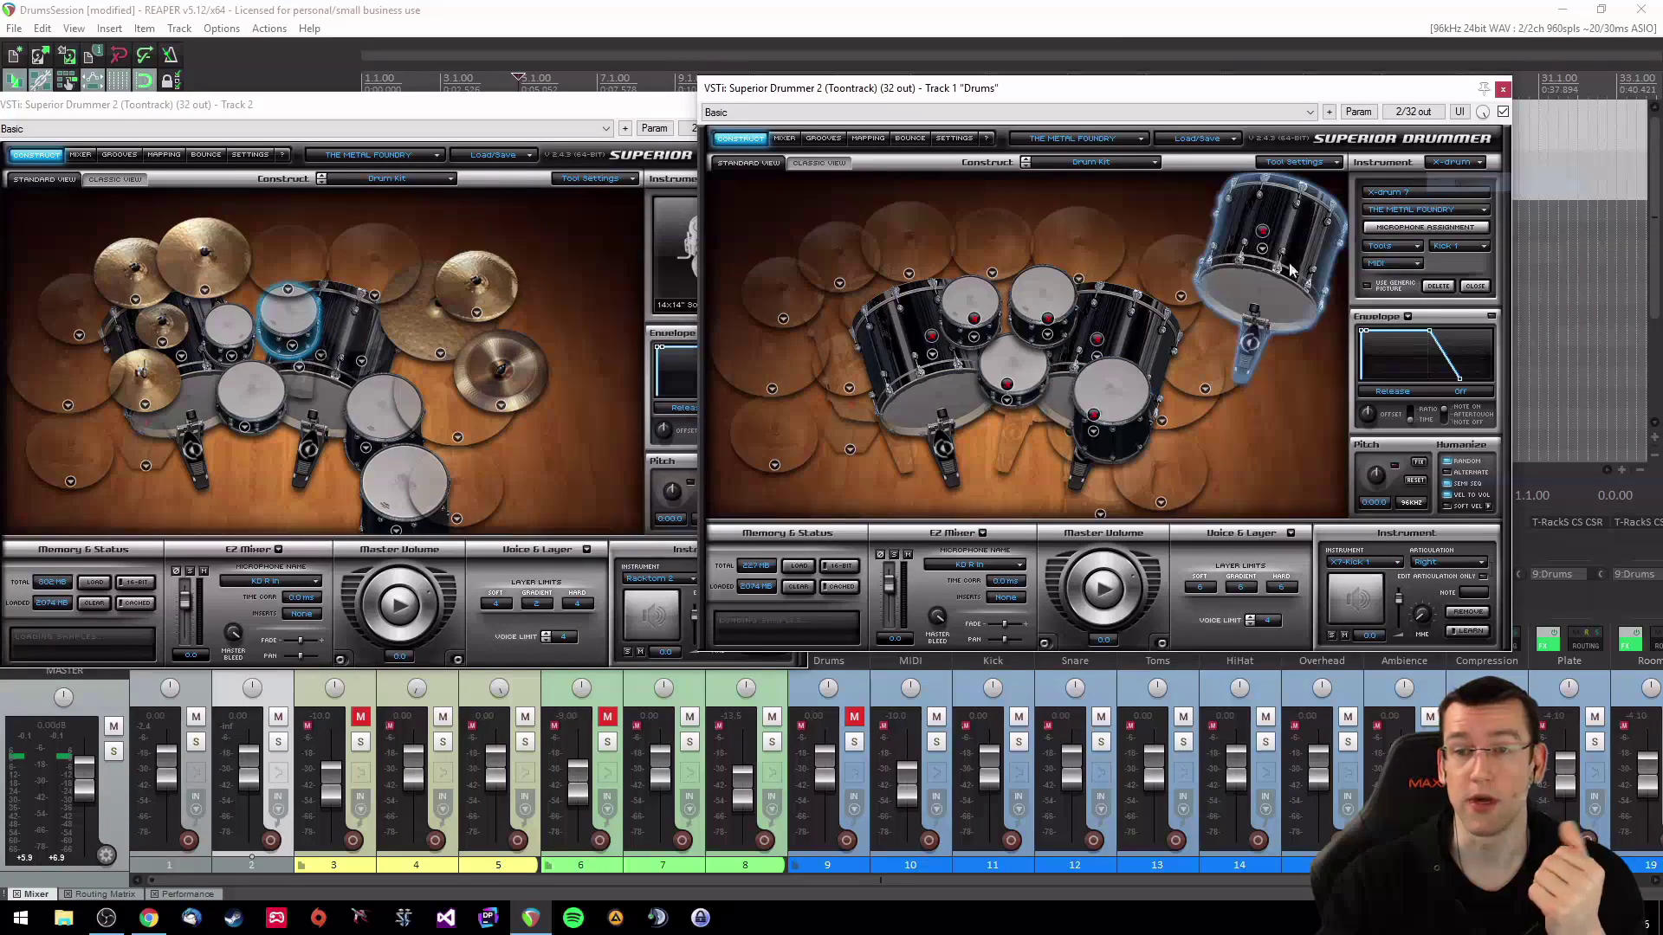
left_click_drag(1292, 286, 918, 360)
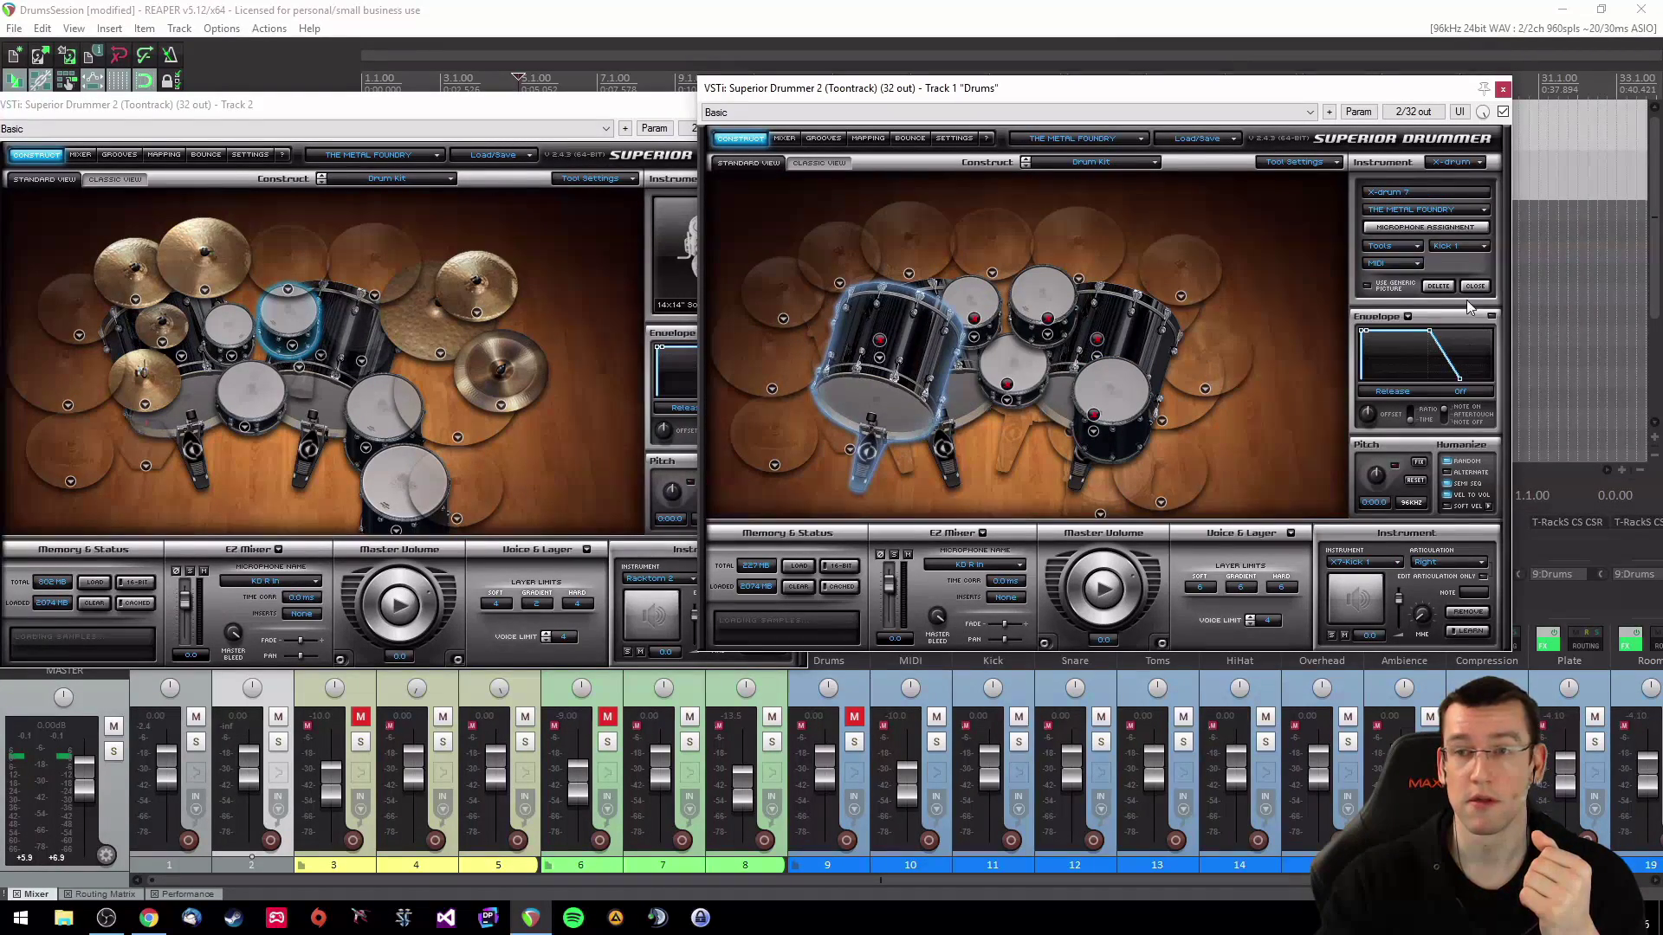
left_click(1463, 245)
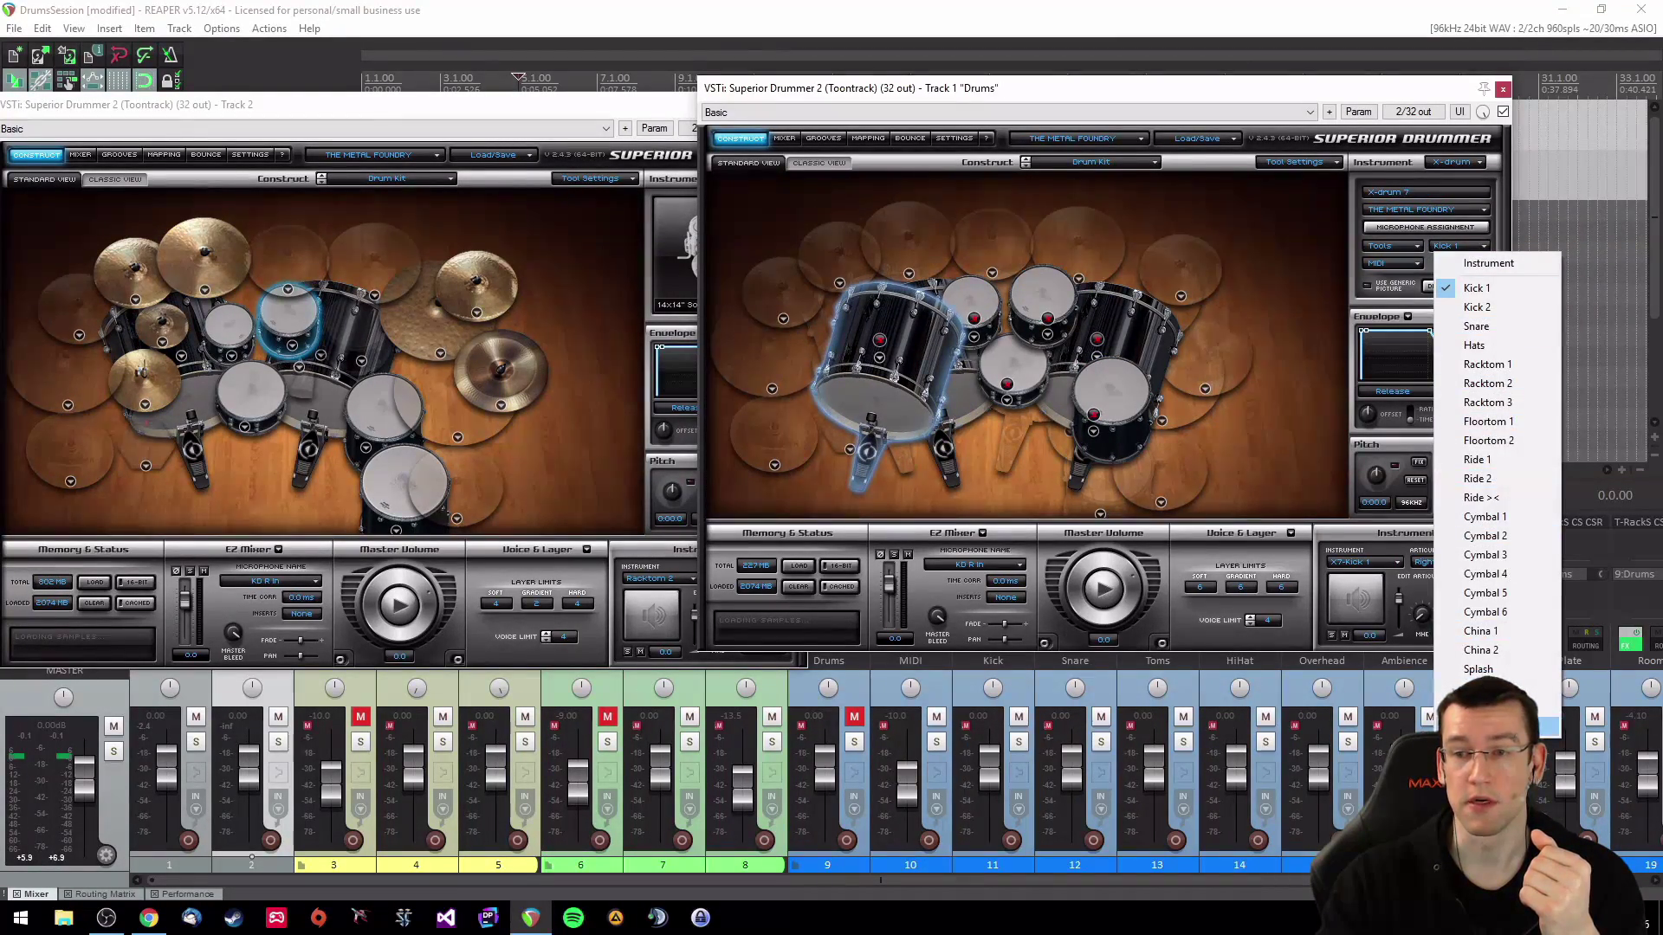
left_click(1475, 344)
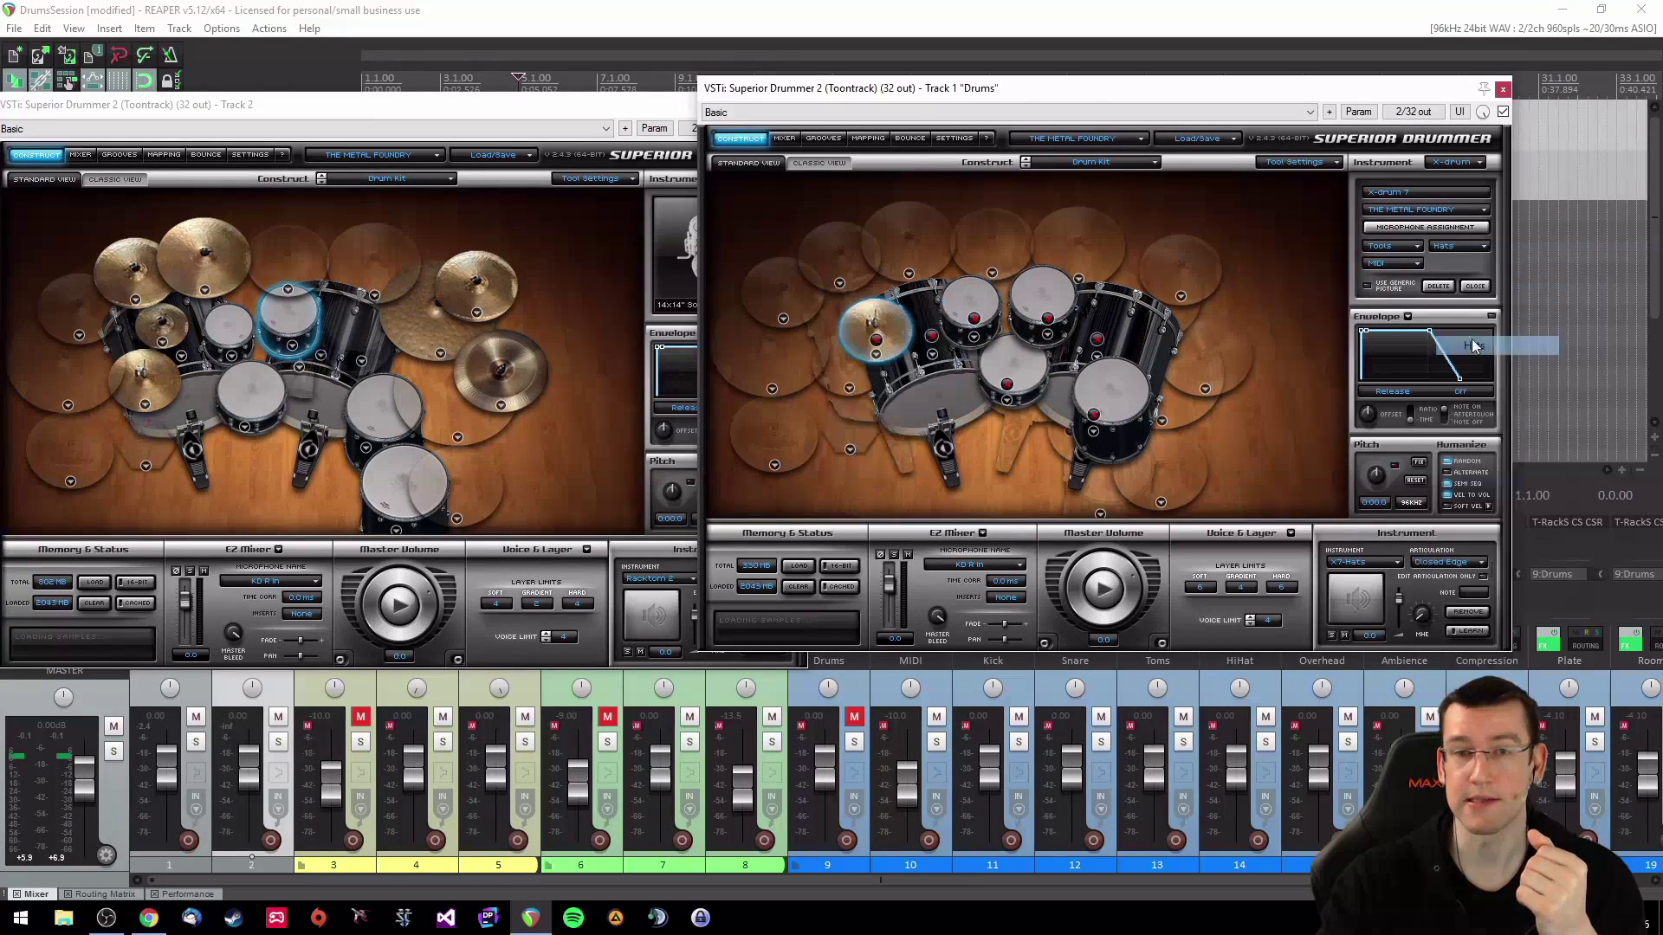
left_click_drag(901, 334, 947, 378)
left_click(928, 395)
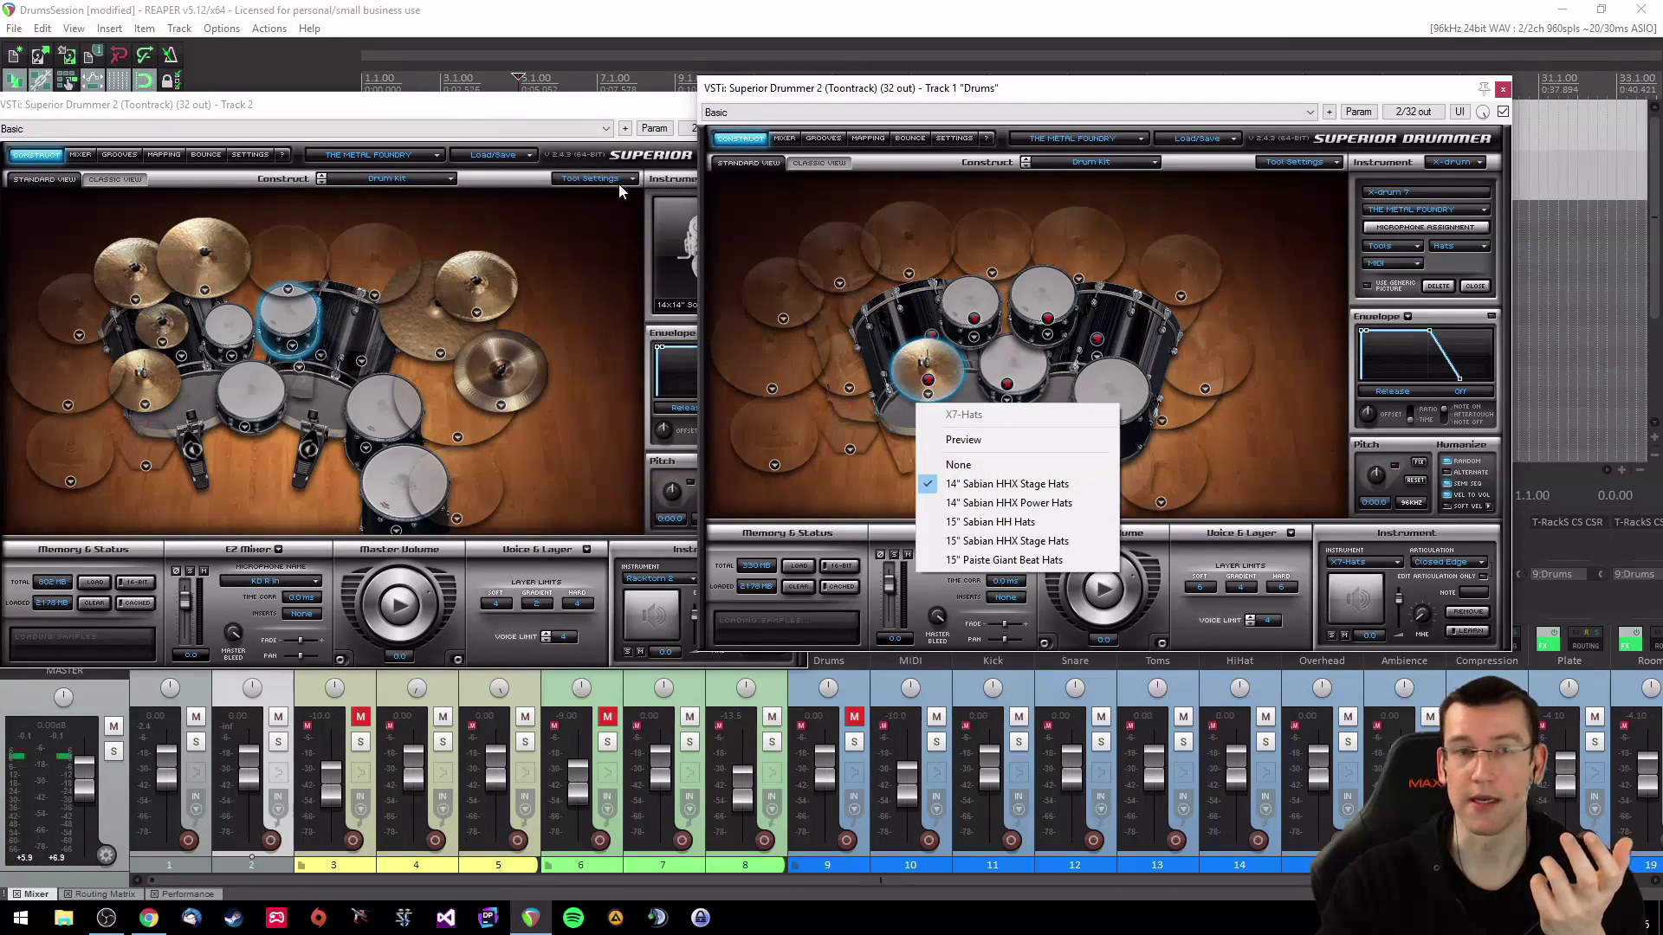
Step: Arrange the Track 2 and Drums track Superior Drummer windows side by side so that both kits are visible
left_click(575, 111)
left_click_drag(599, 112, 1205, 57)
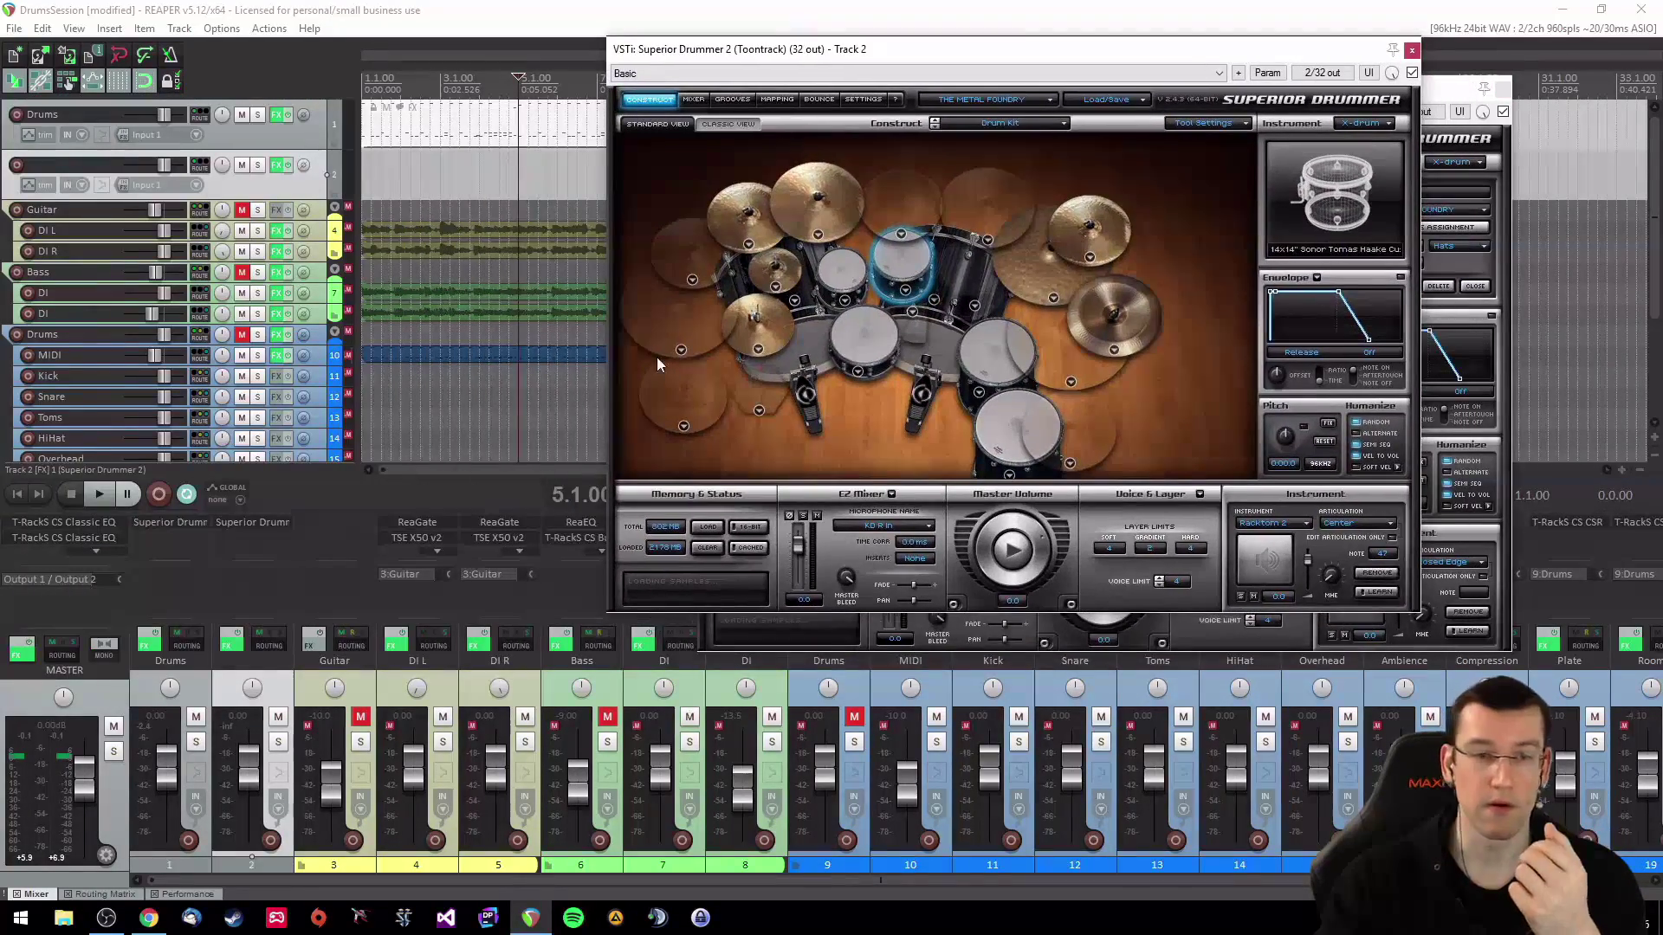
left_click_drag(987, 59, 399, 52)
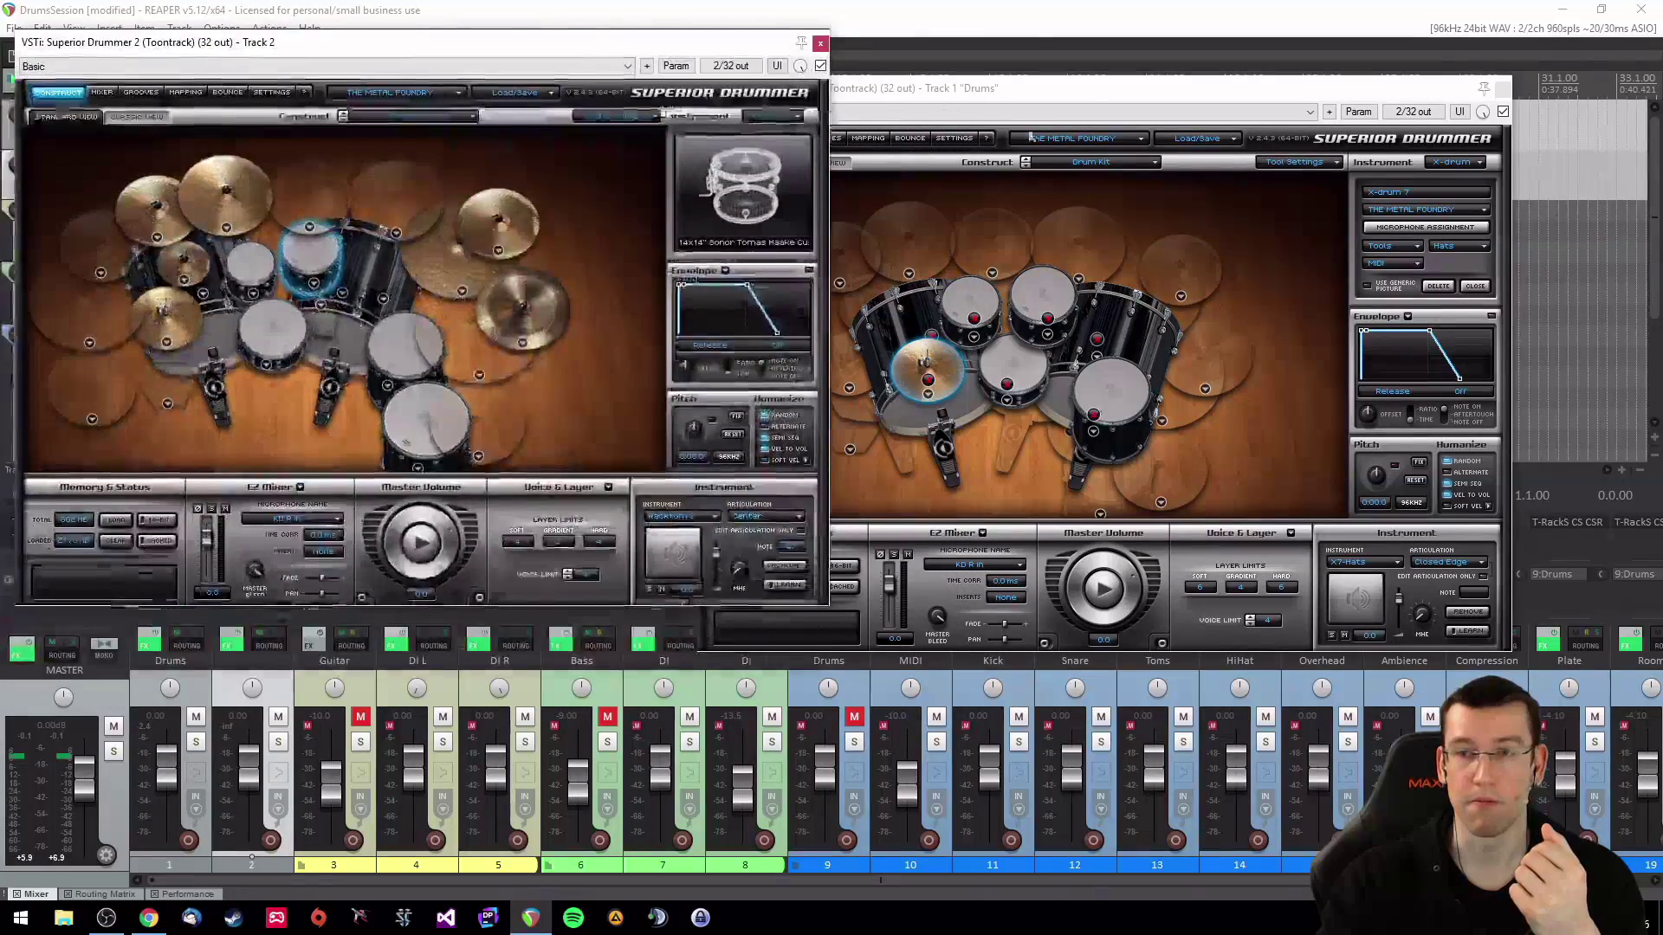
left_click(1065, 92)
left_click_drag(1061, 91, 1661, 160)
left_click(911, 525)
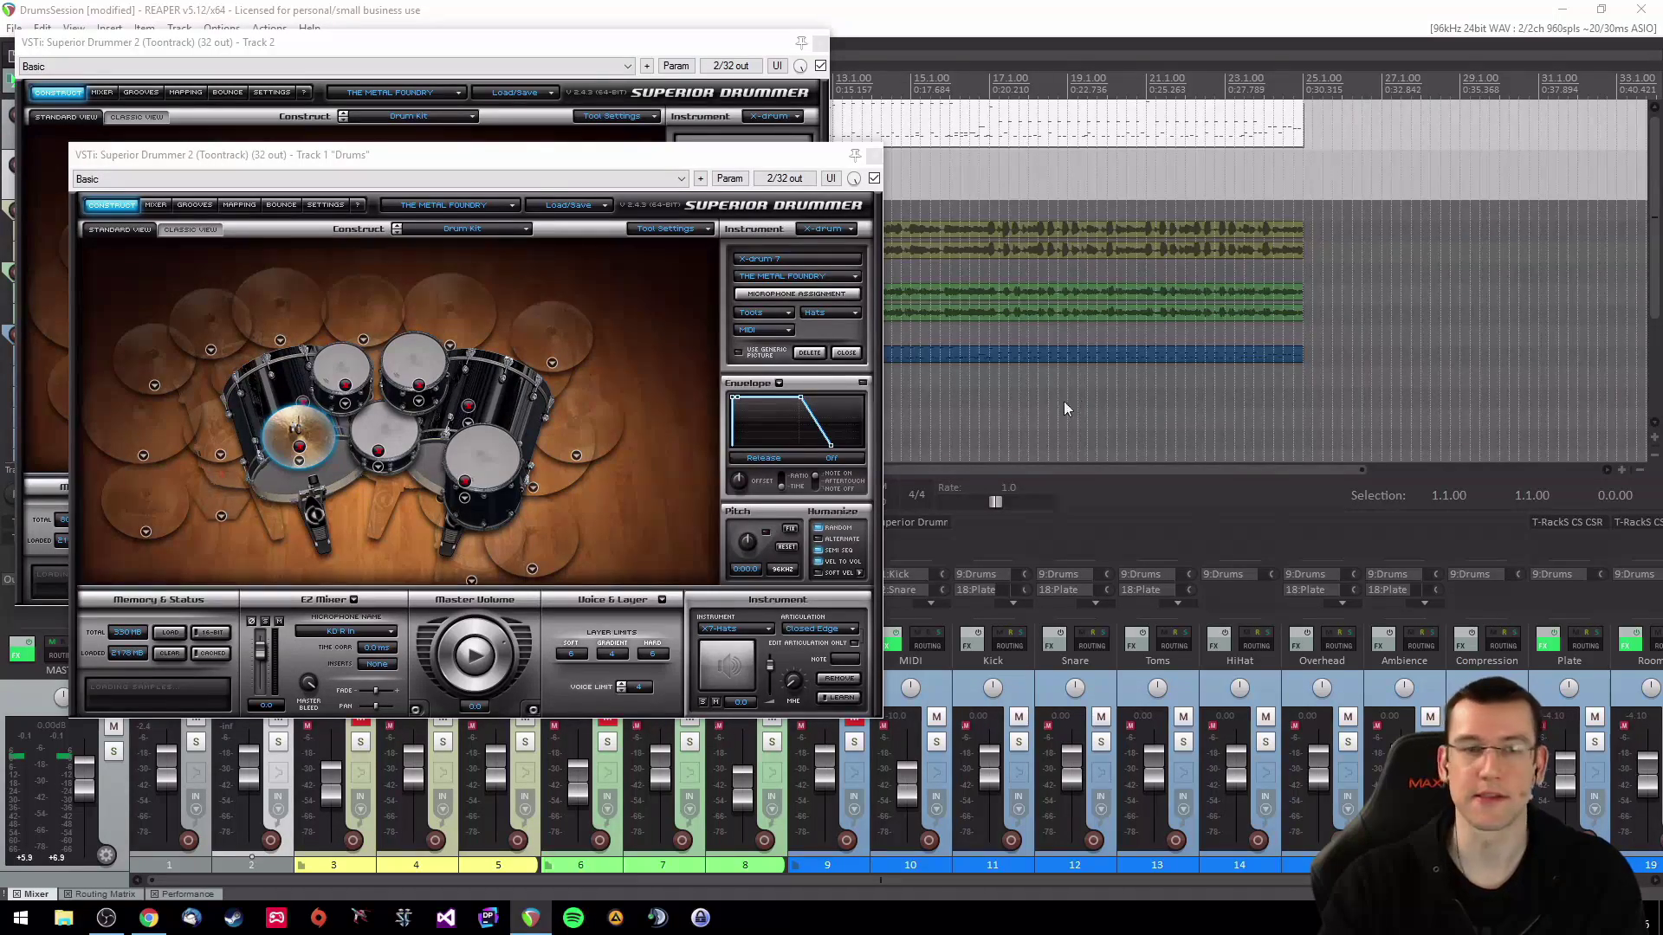
left_click_drag(539, 156, 1151, 78)
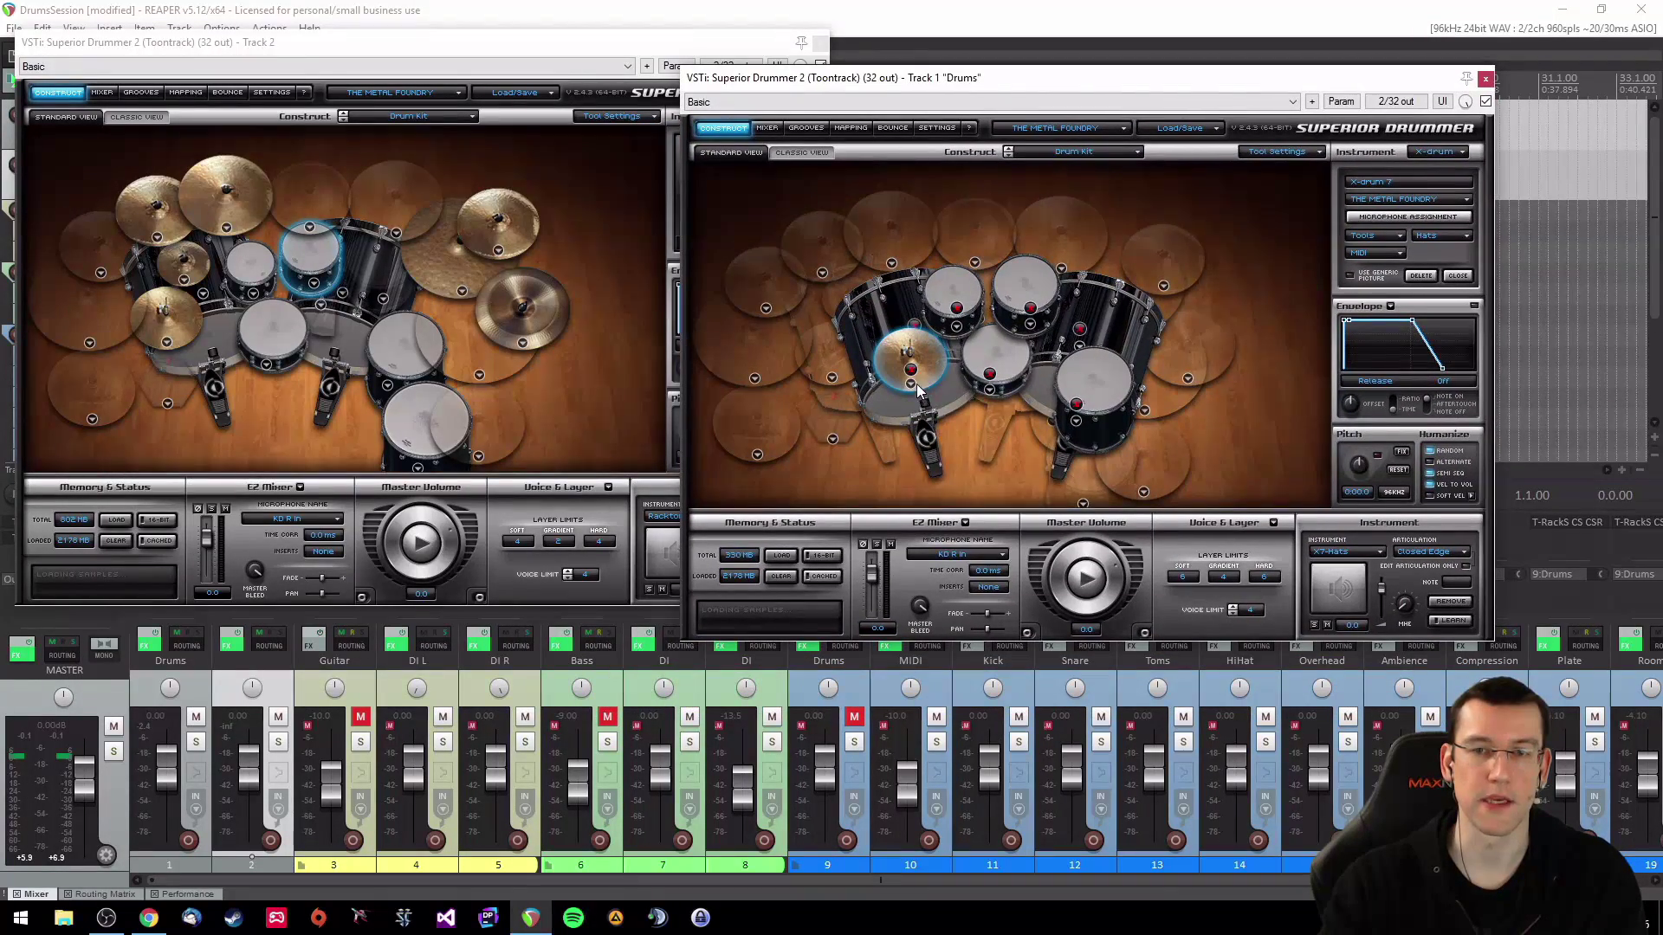
Step: Choose the 14" Sabian HHX Power Hats model for the hi-hat X-drum
left_click(911, 386)
left_click(1022, 493)
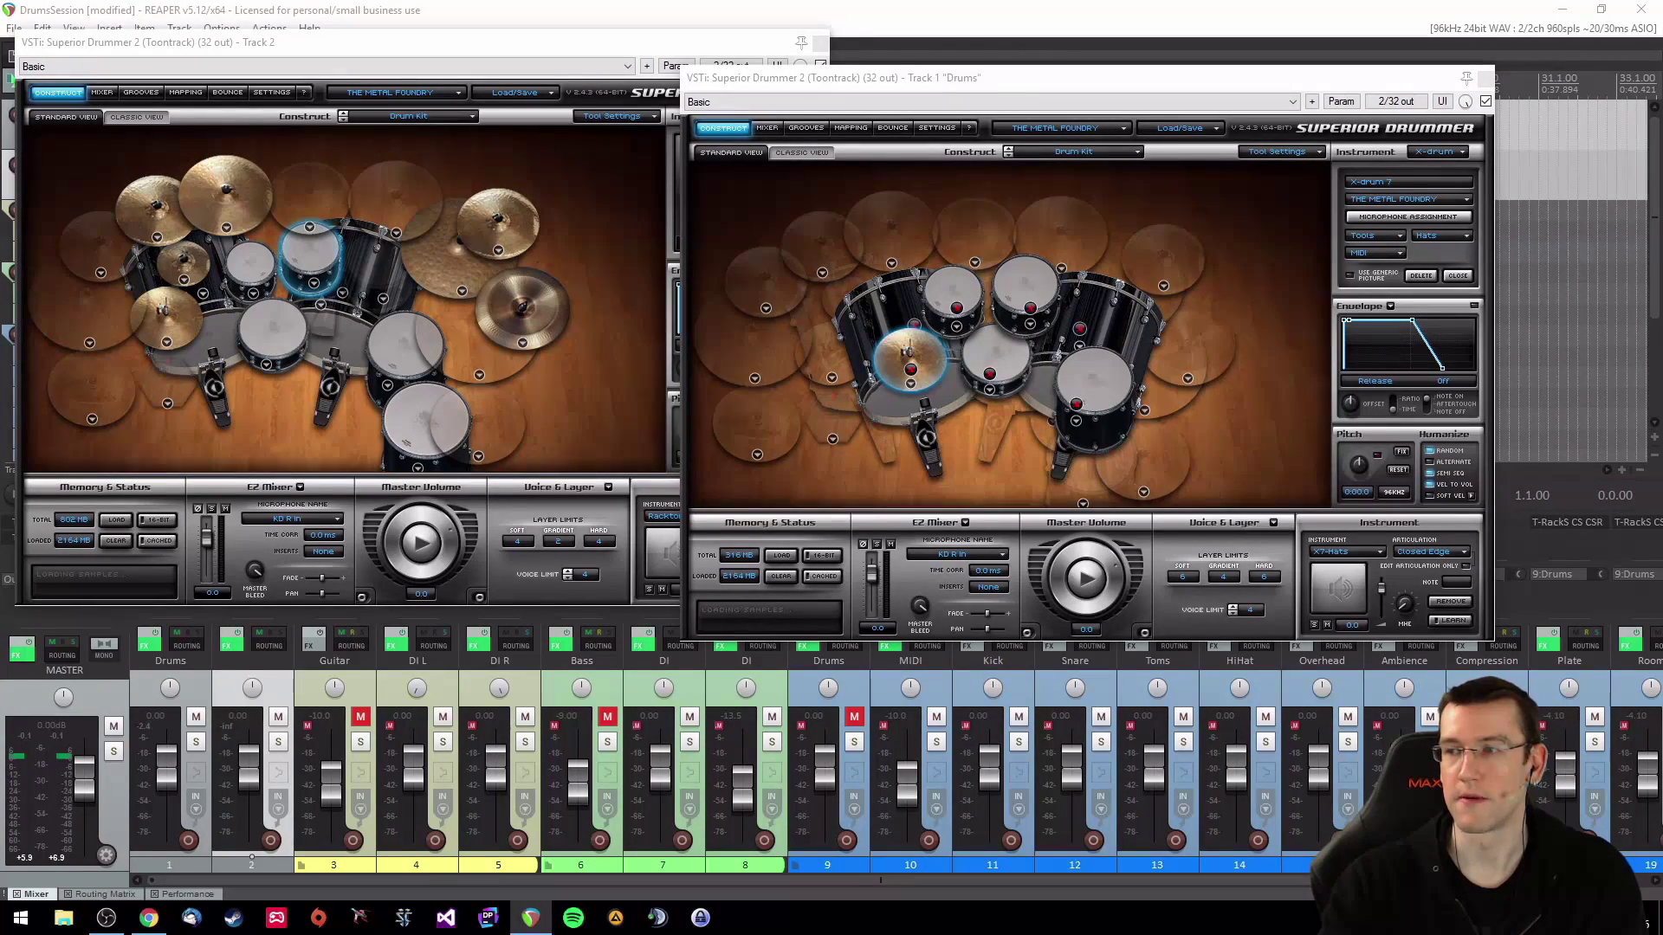
Step: Add an eighth X-drum to the Drums track kit and place it above the hi-hat, over the first rack tom
left_click(1041, 80)
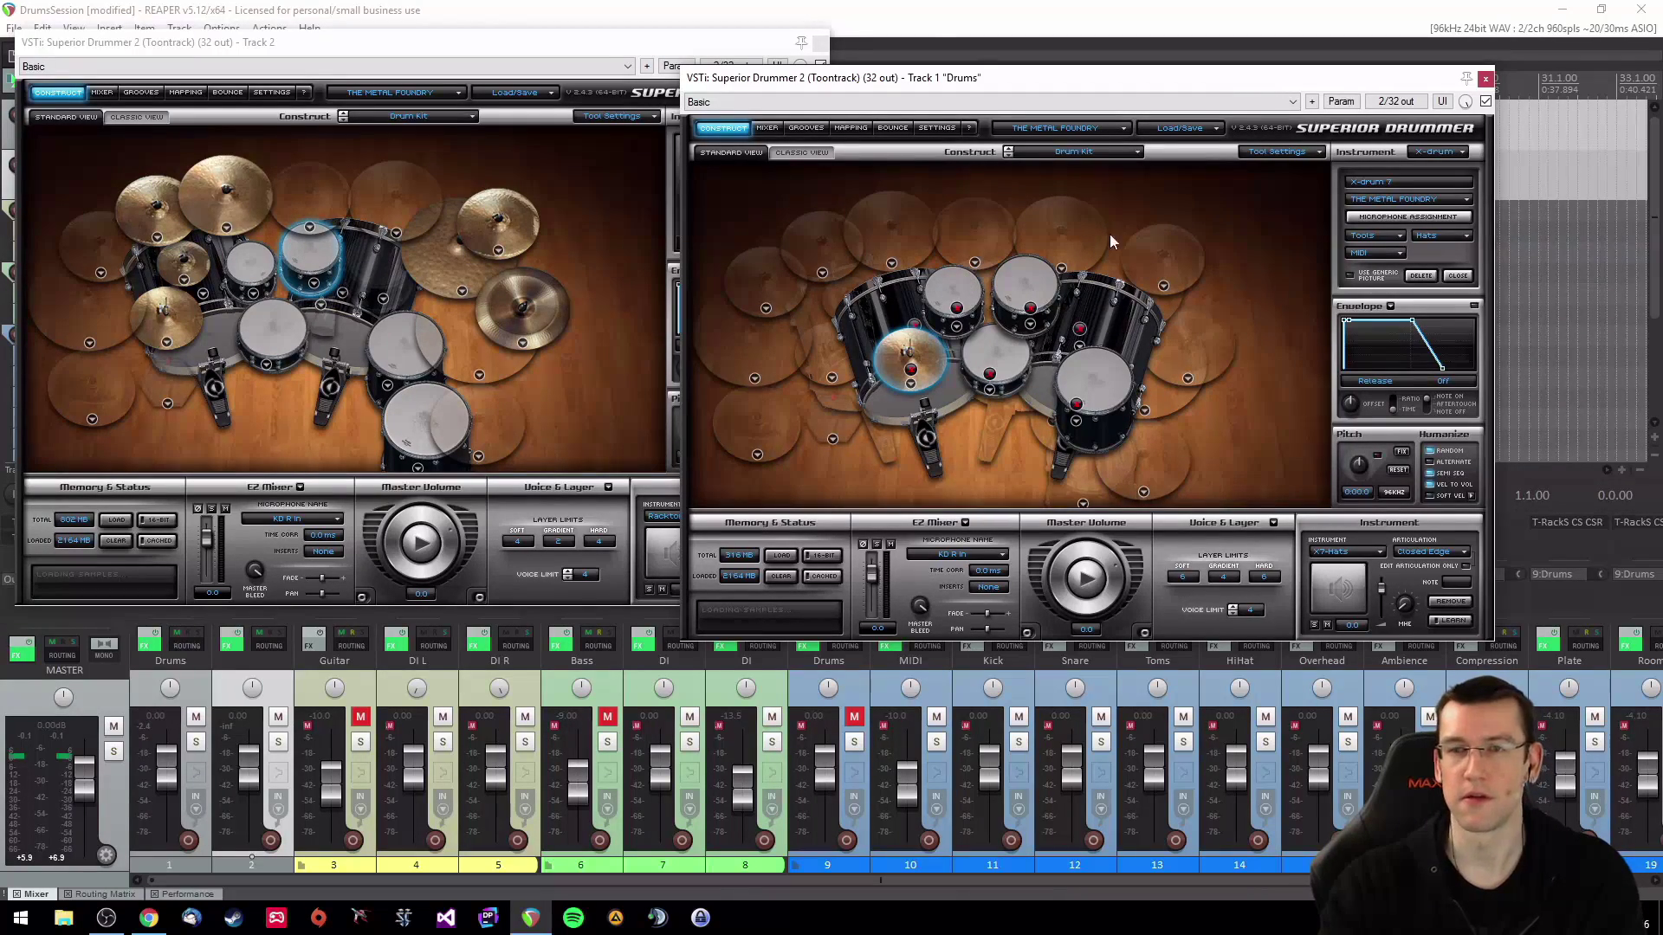
left_click(1455, 154)
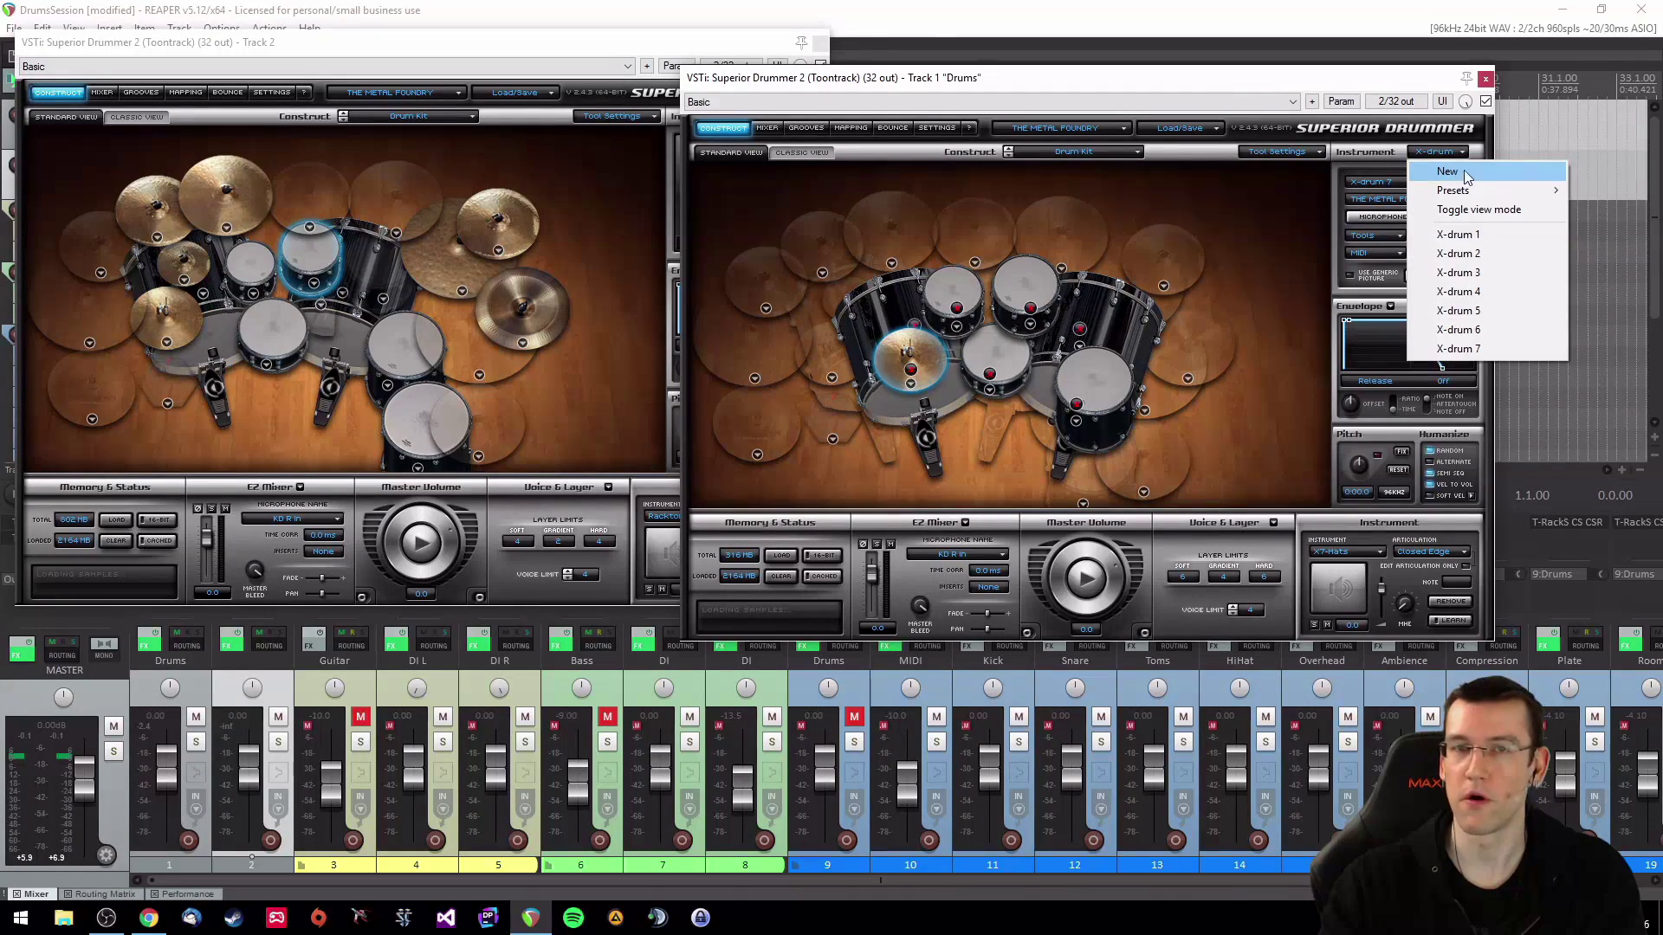
left_click(1464, 170)
left_click_drag(1256, 282, 952, 296)
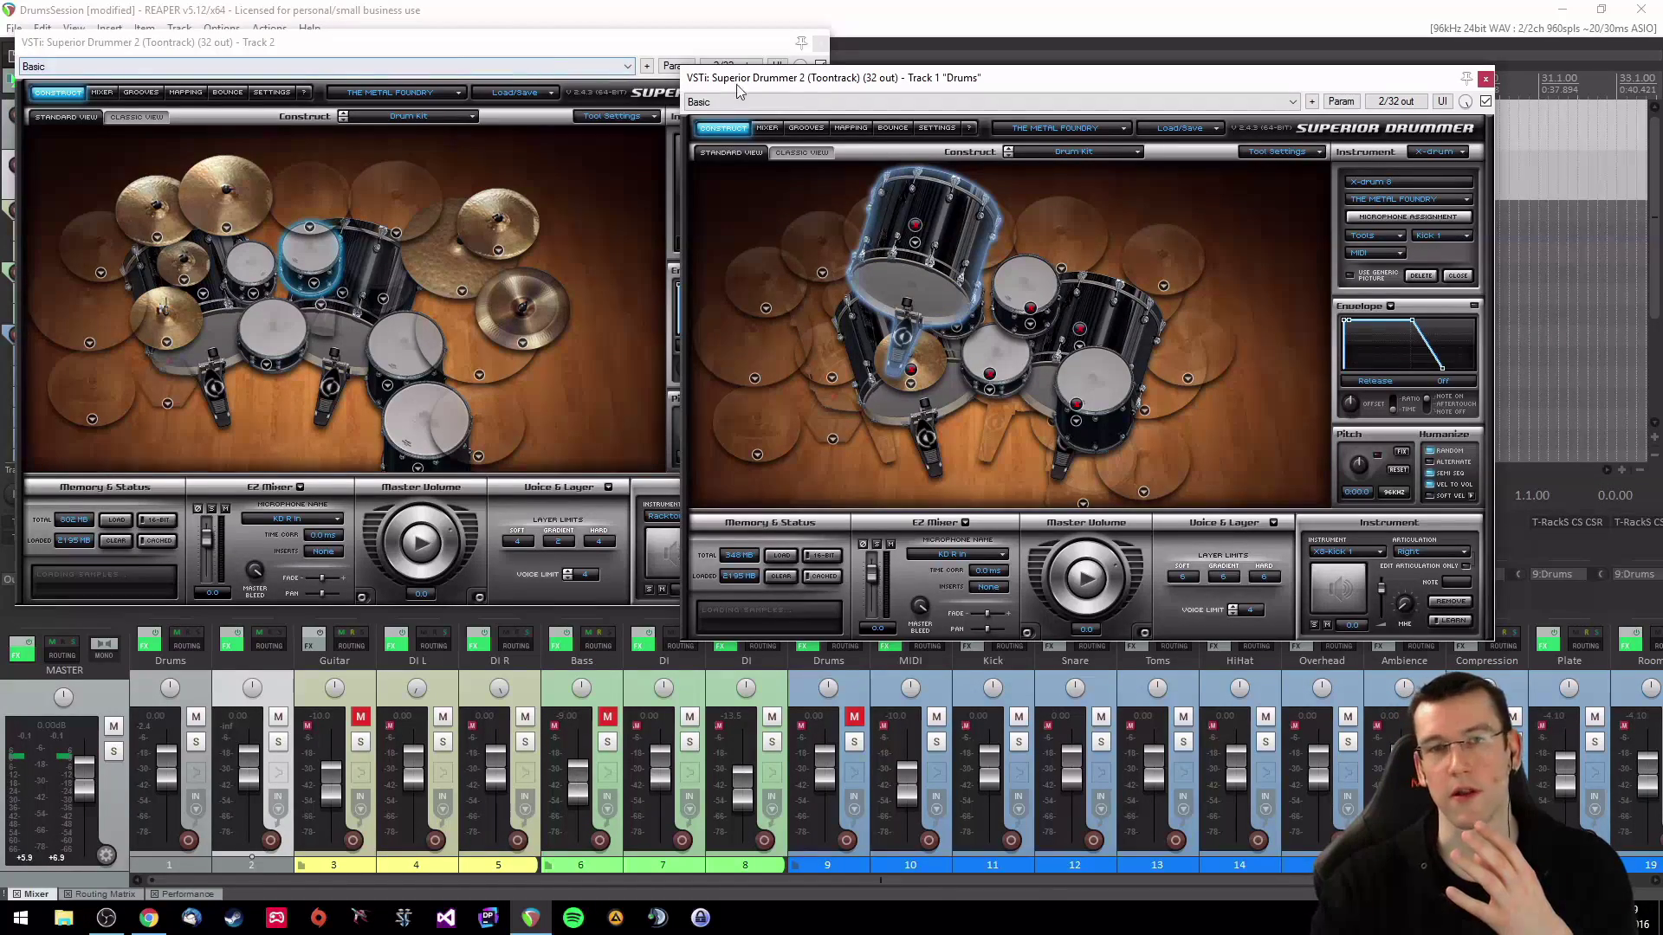
mouse_move(812, 82)
left_mouse_down()
mouse_move(879, 80)
mouse_move(823, 69)
mouse_move(802, 84)
left_mouse_up()
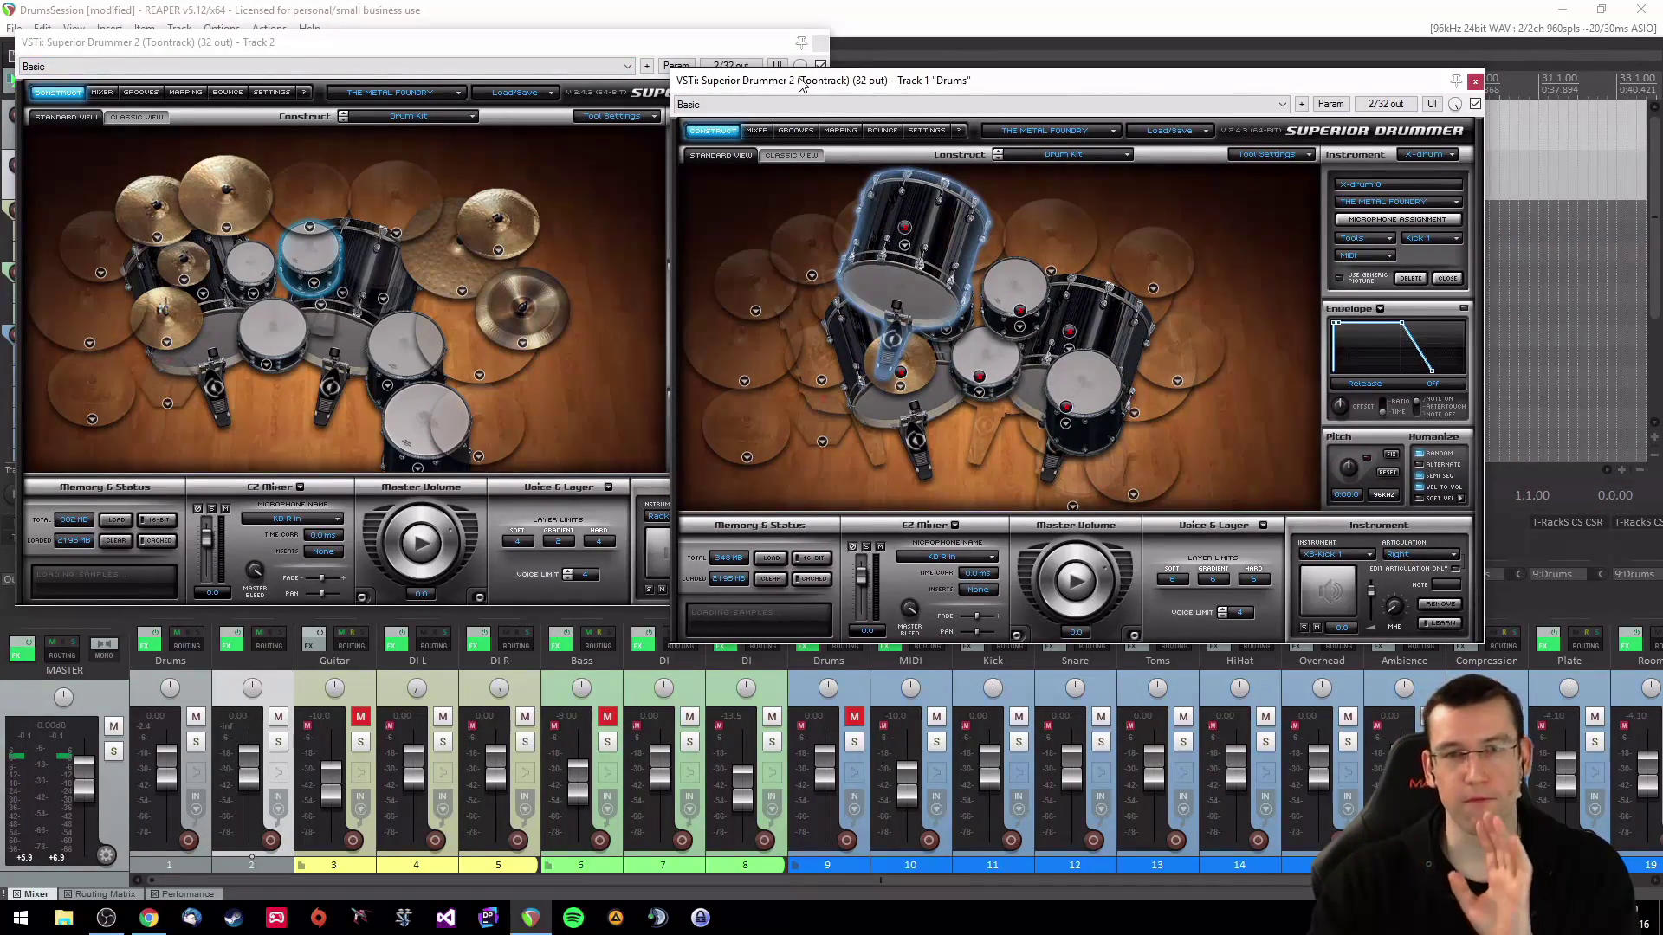
Step: Audition the 18" and 21" Sabian HHX Stage Crash cymbals in the Track 2 kit and check Cymbal 5's available models
left_click(135, 227)
left_click(515, 230)
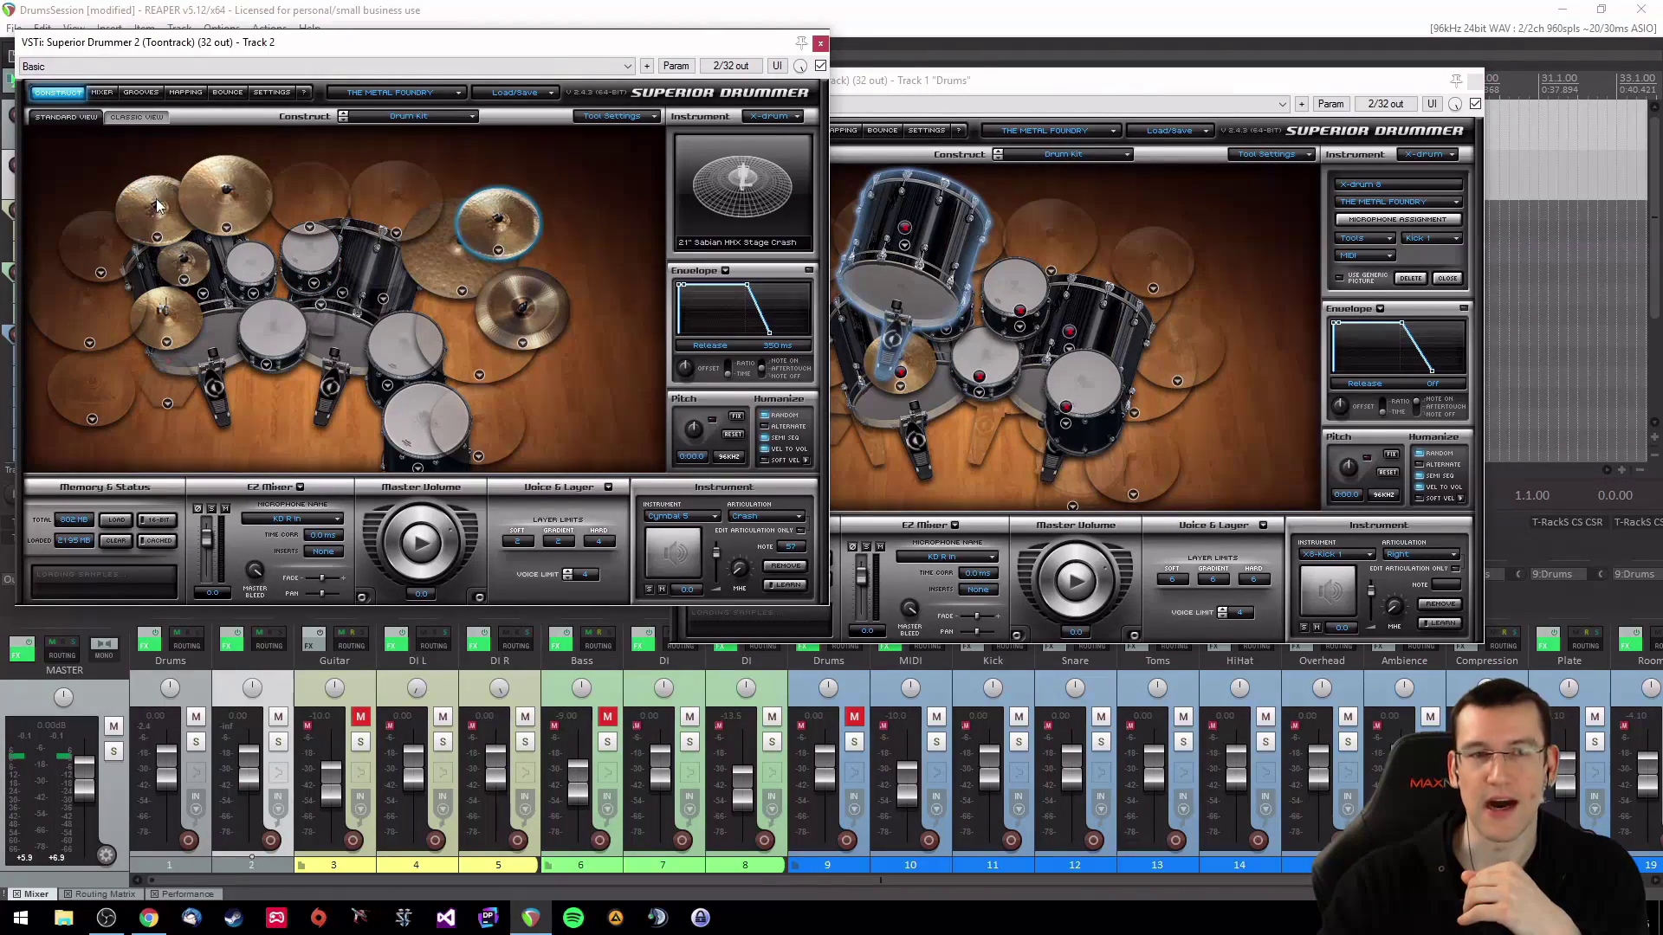
left_click(168, 222)
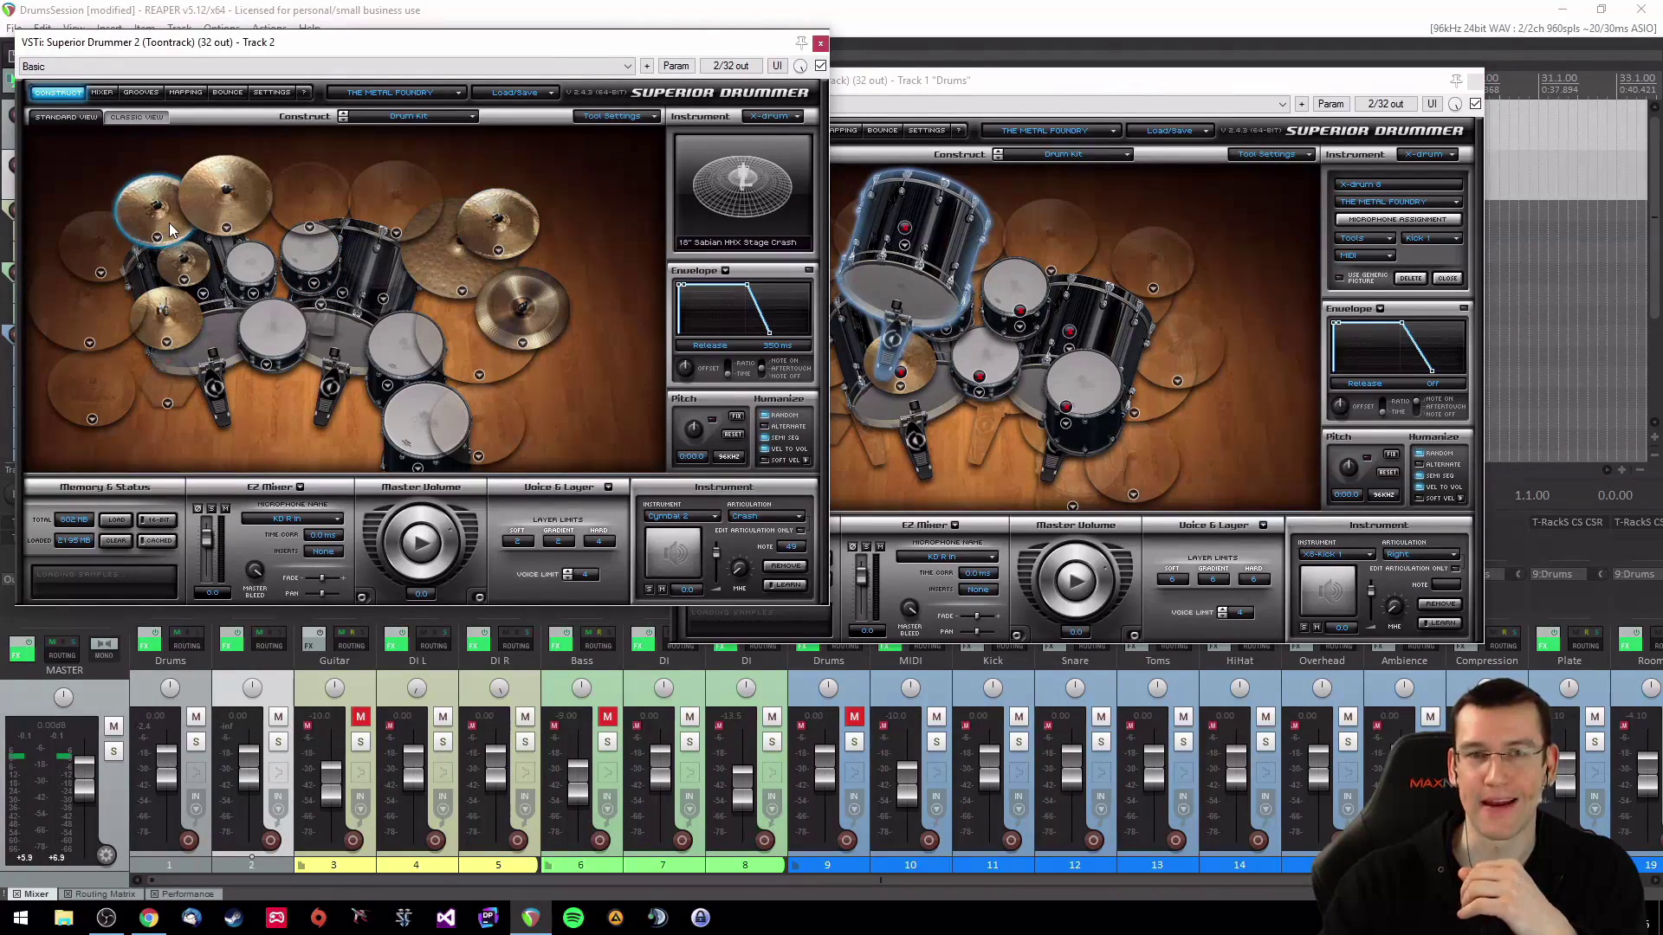
left_click(466, 226)
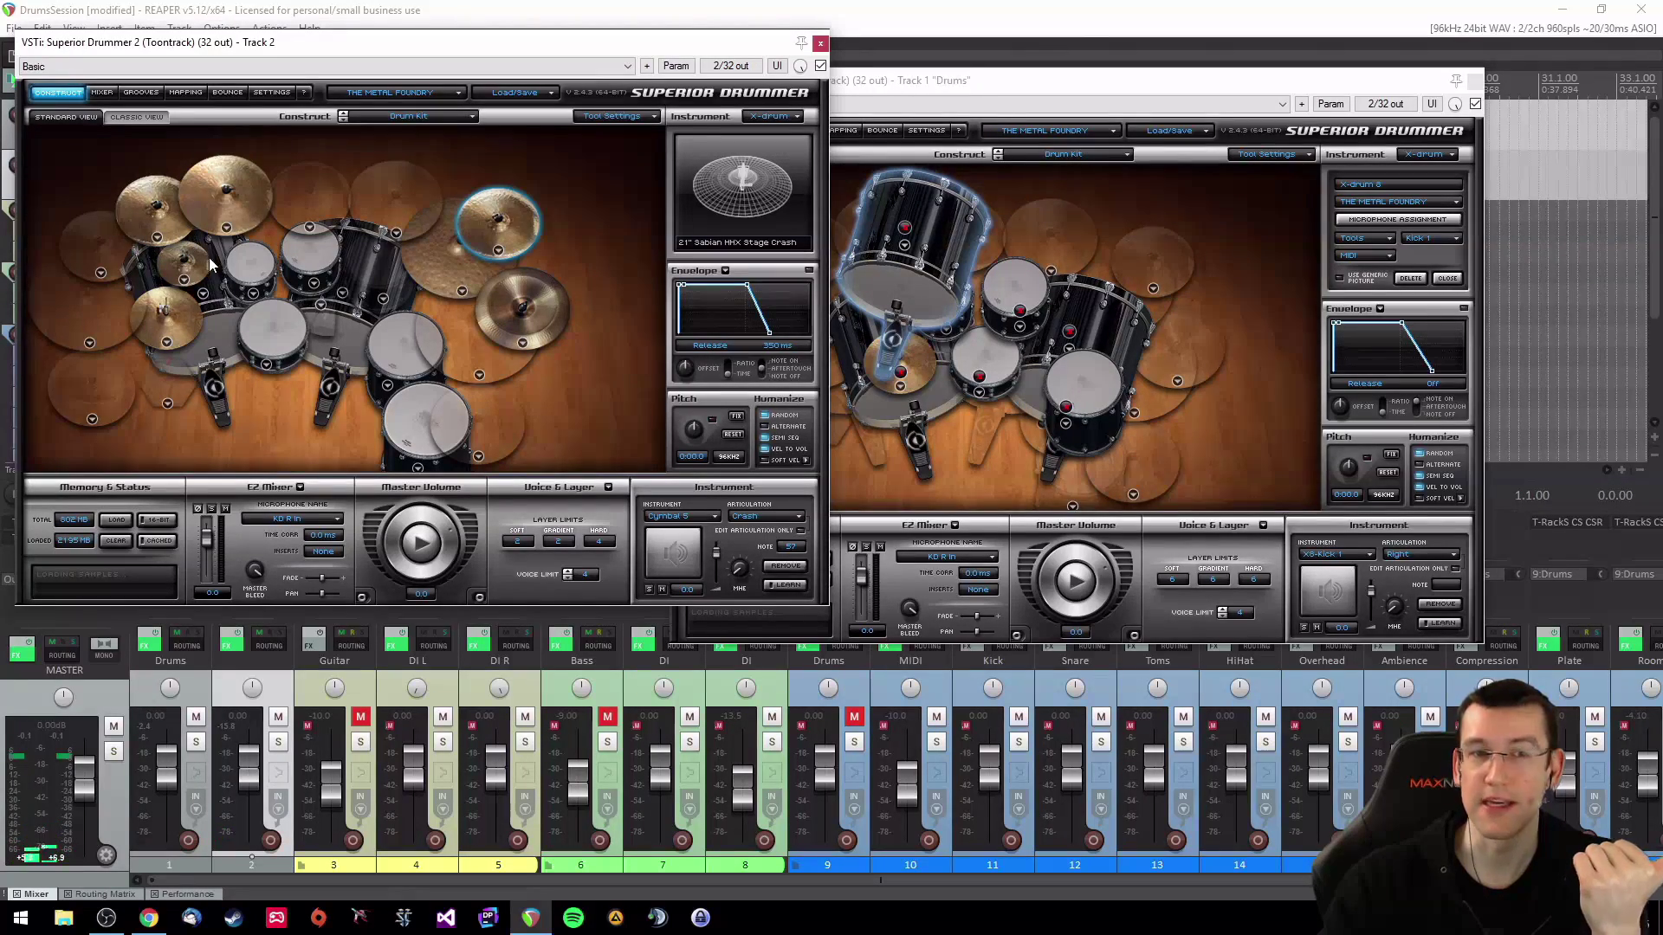
left_click(178, 228)
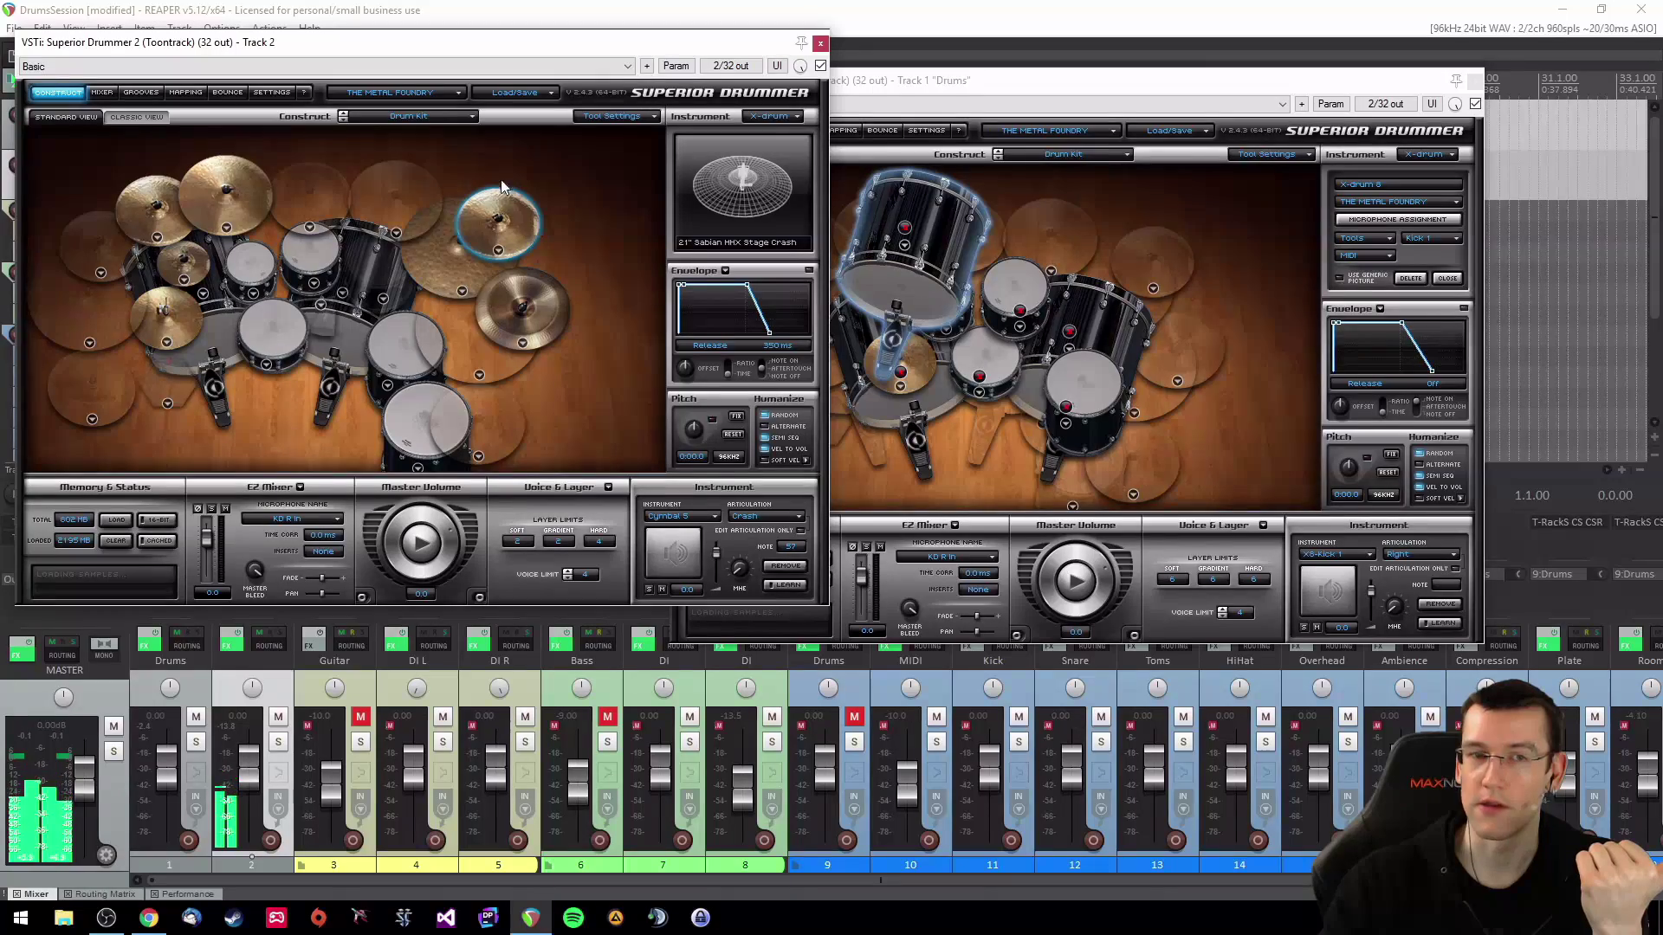
left_click(527, 231)
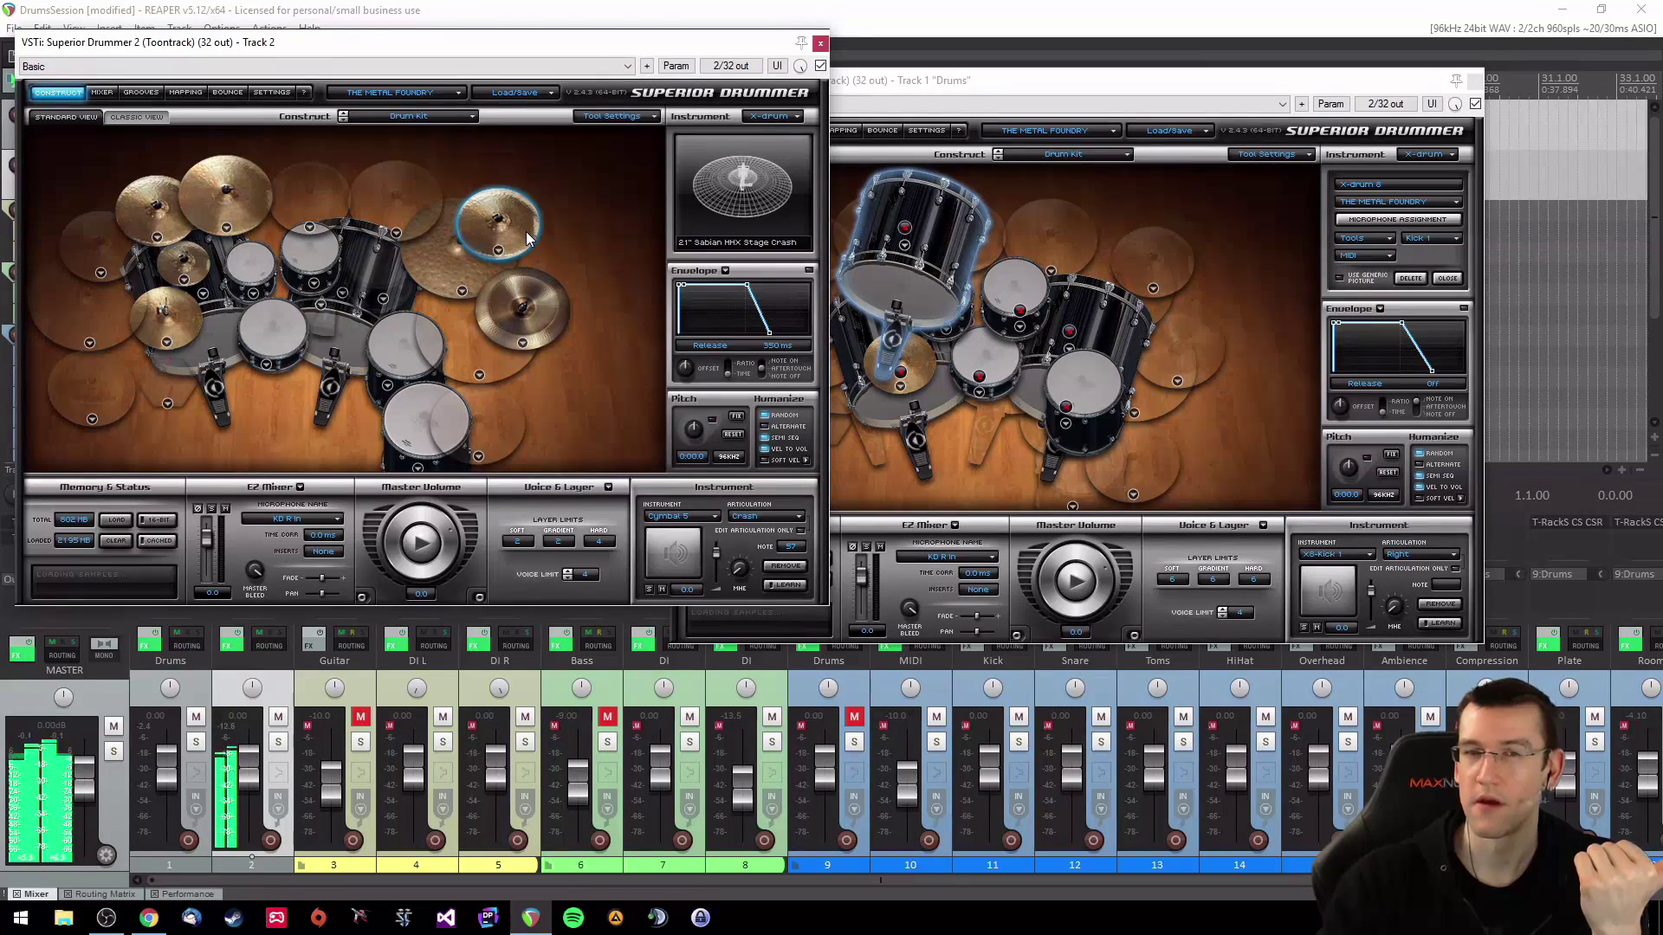
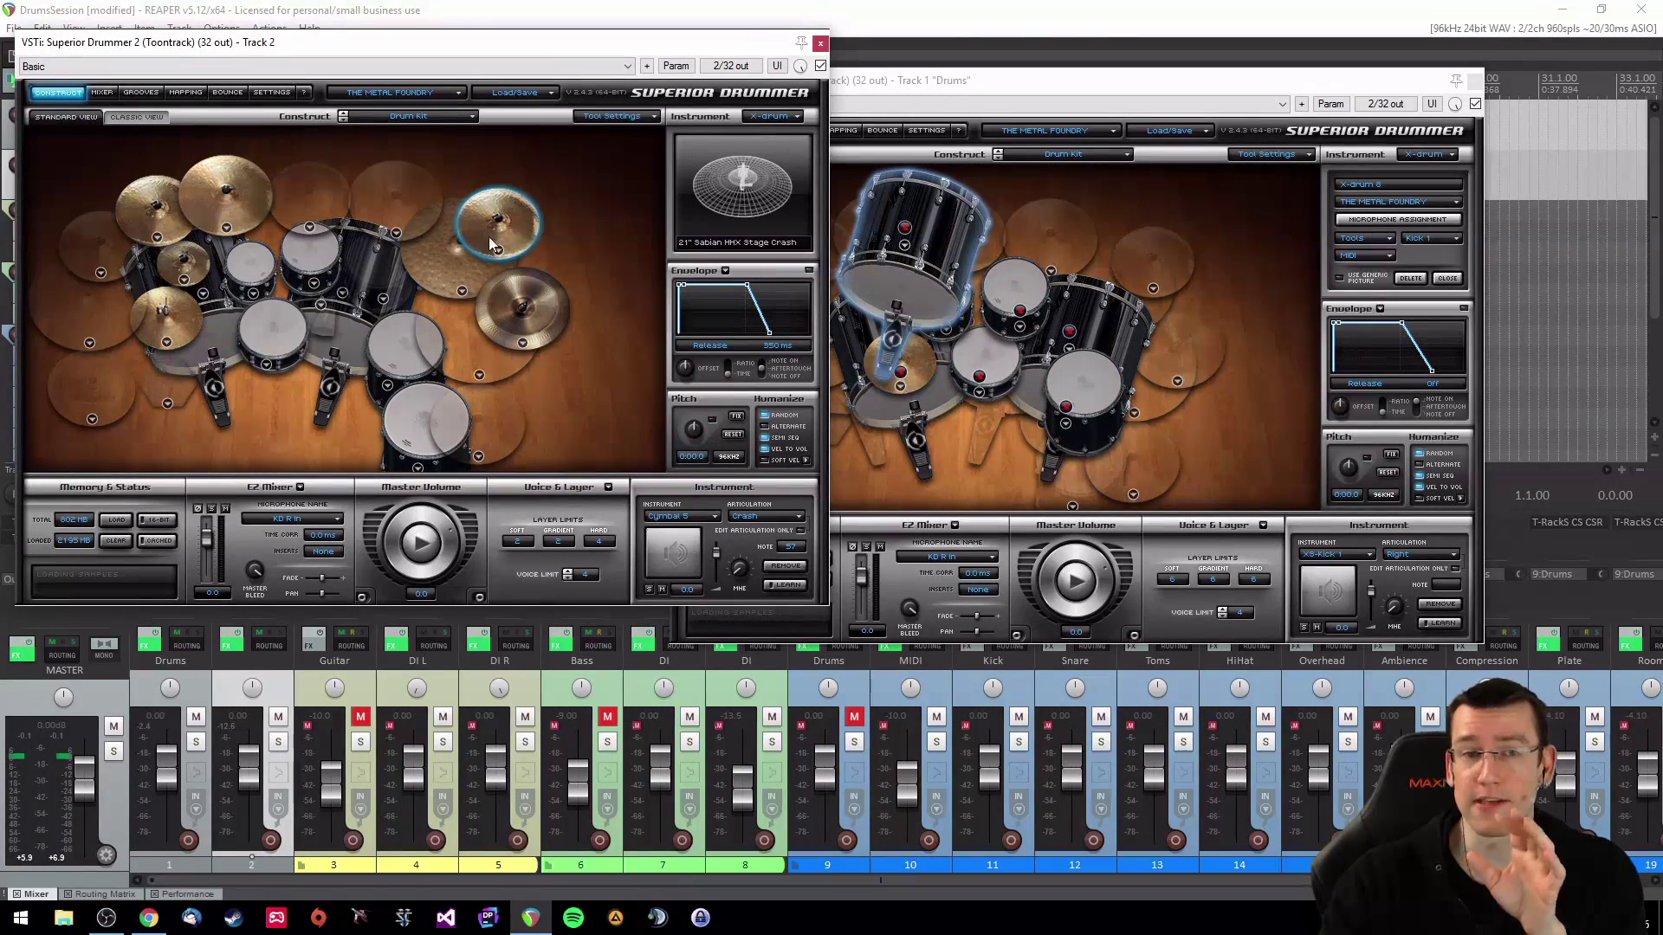
left_click(531, 227)
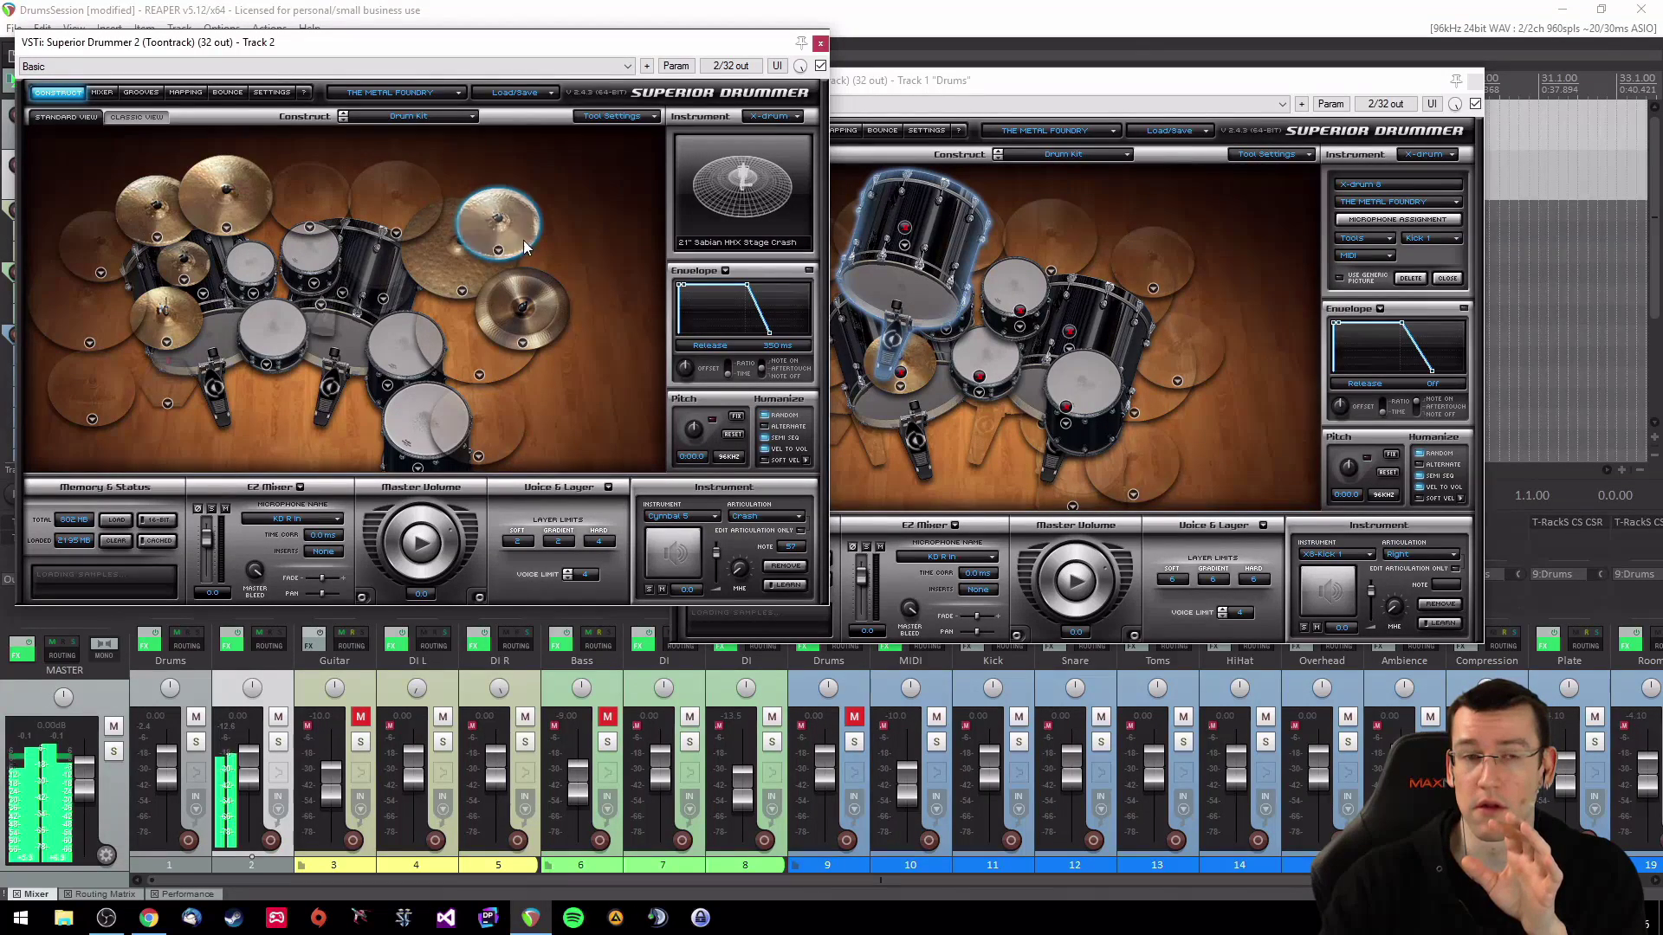
left_click(498, 250)
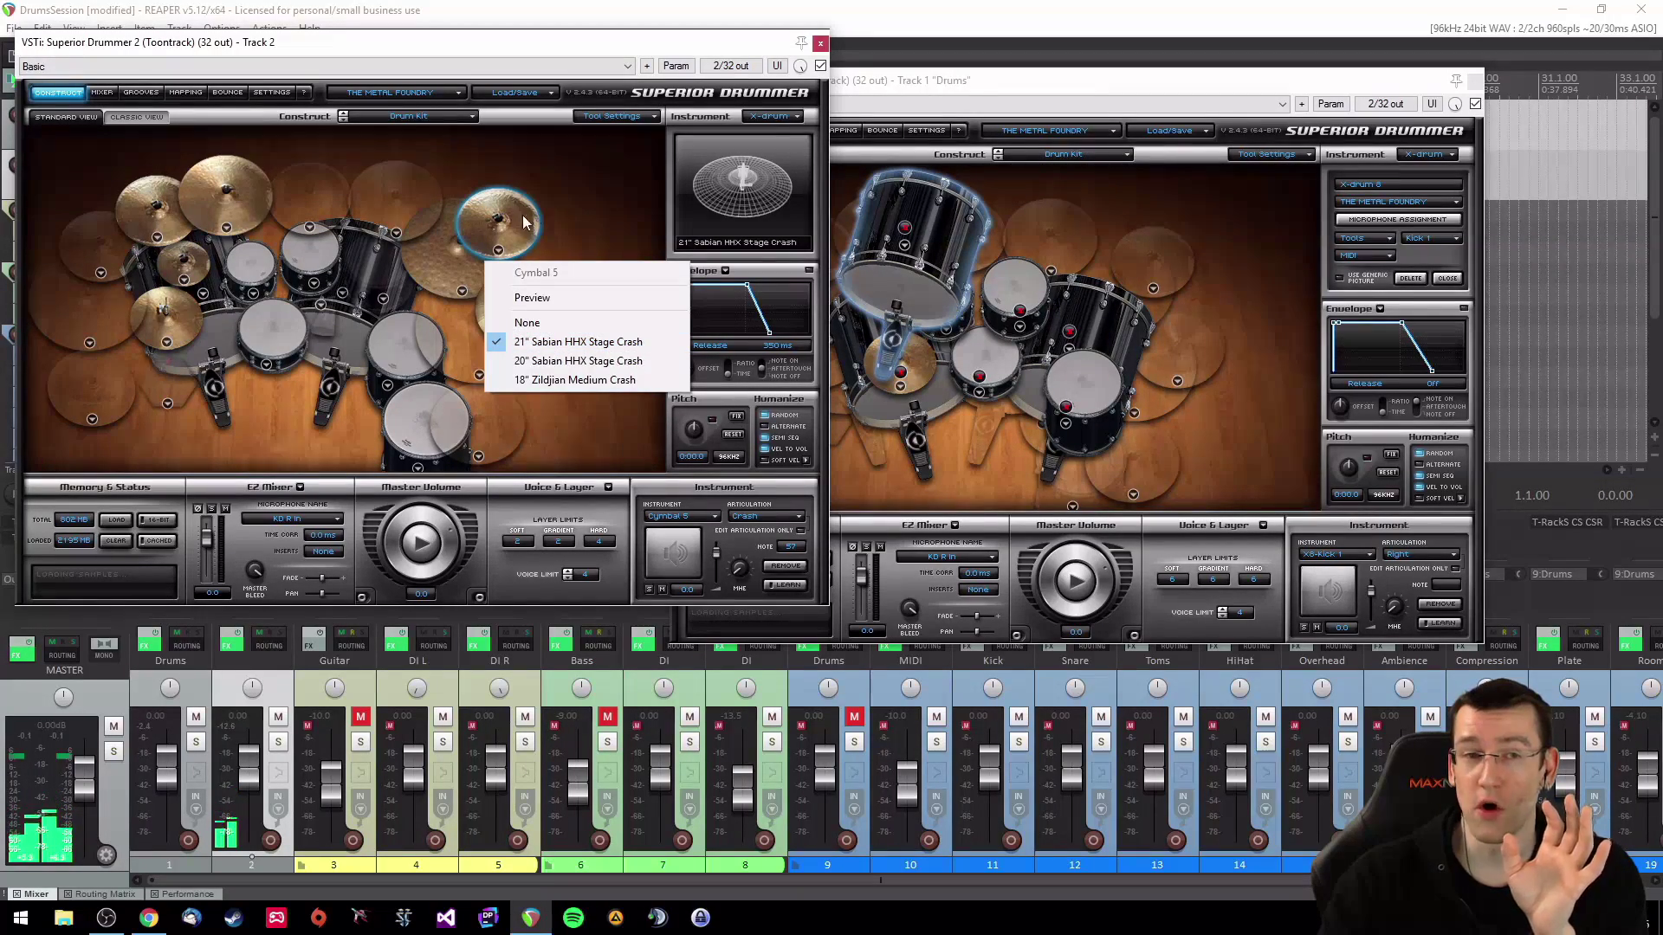
left_click(580, 201)
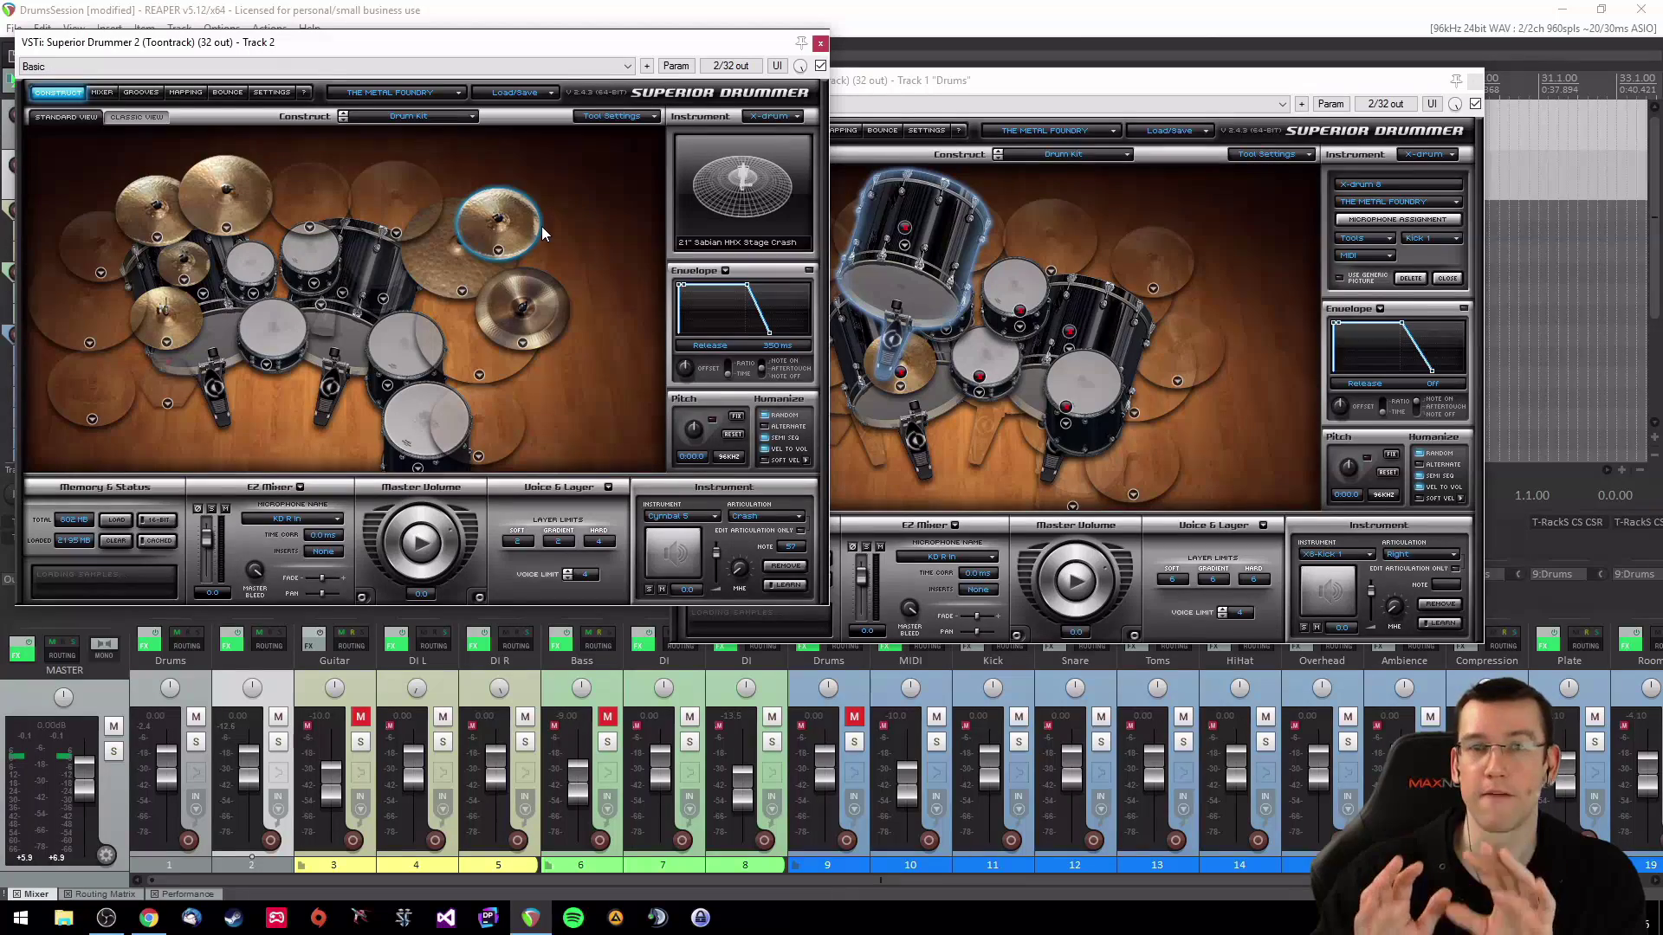
Step: Move the new kick-shaped X-drum in the Drums kit clear of the rack toms, toward the hi-hat side
left_click(1015, 82)
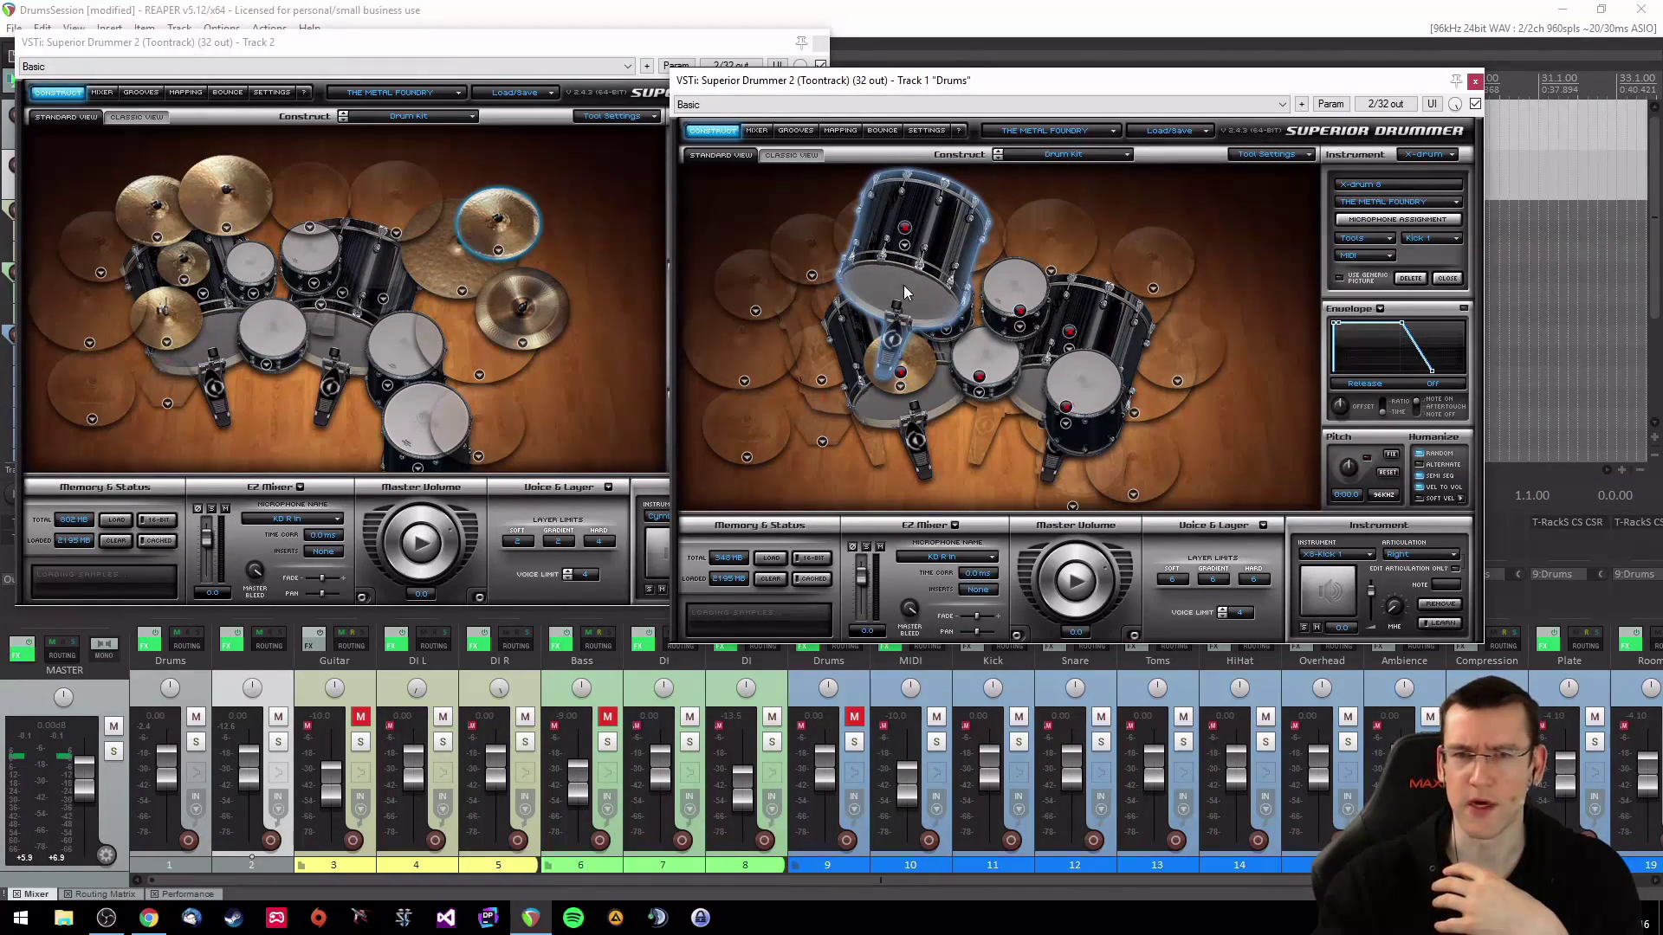
left_click_drag(906, 279, 845, 282)
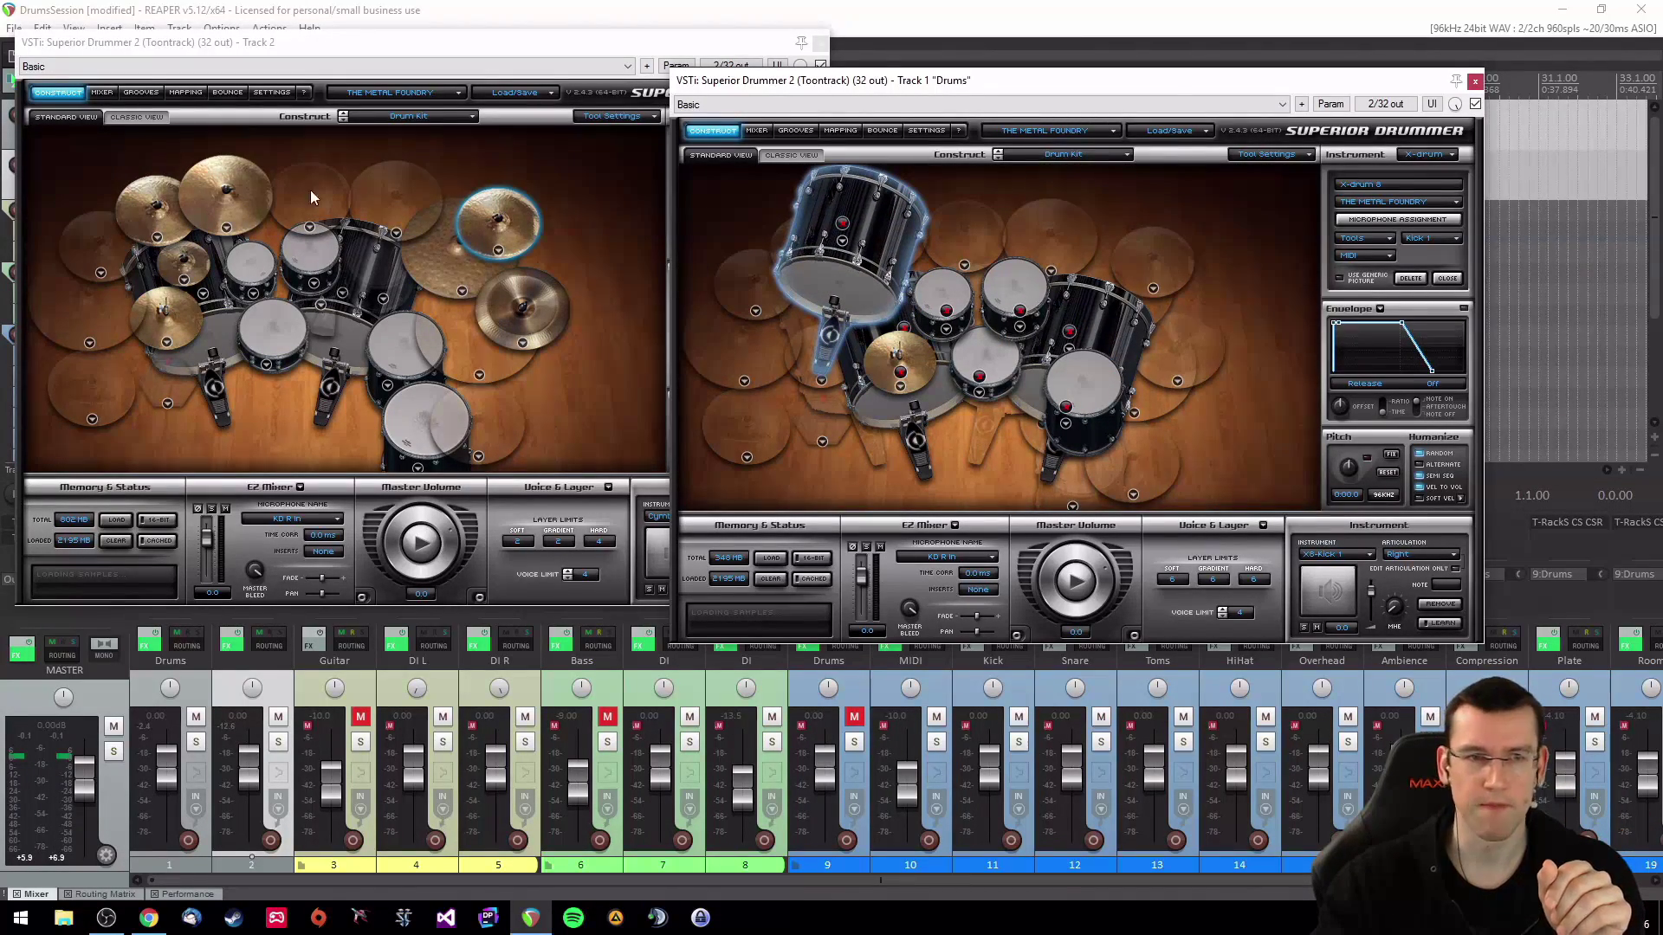
Step: Audition the crashes on the hi-hat side of the Track 2 kit and compare the models offered for Cymbal 1 and Cymbal 2
left_click(428, 61)
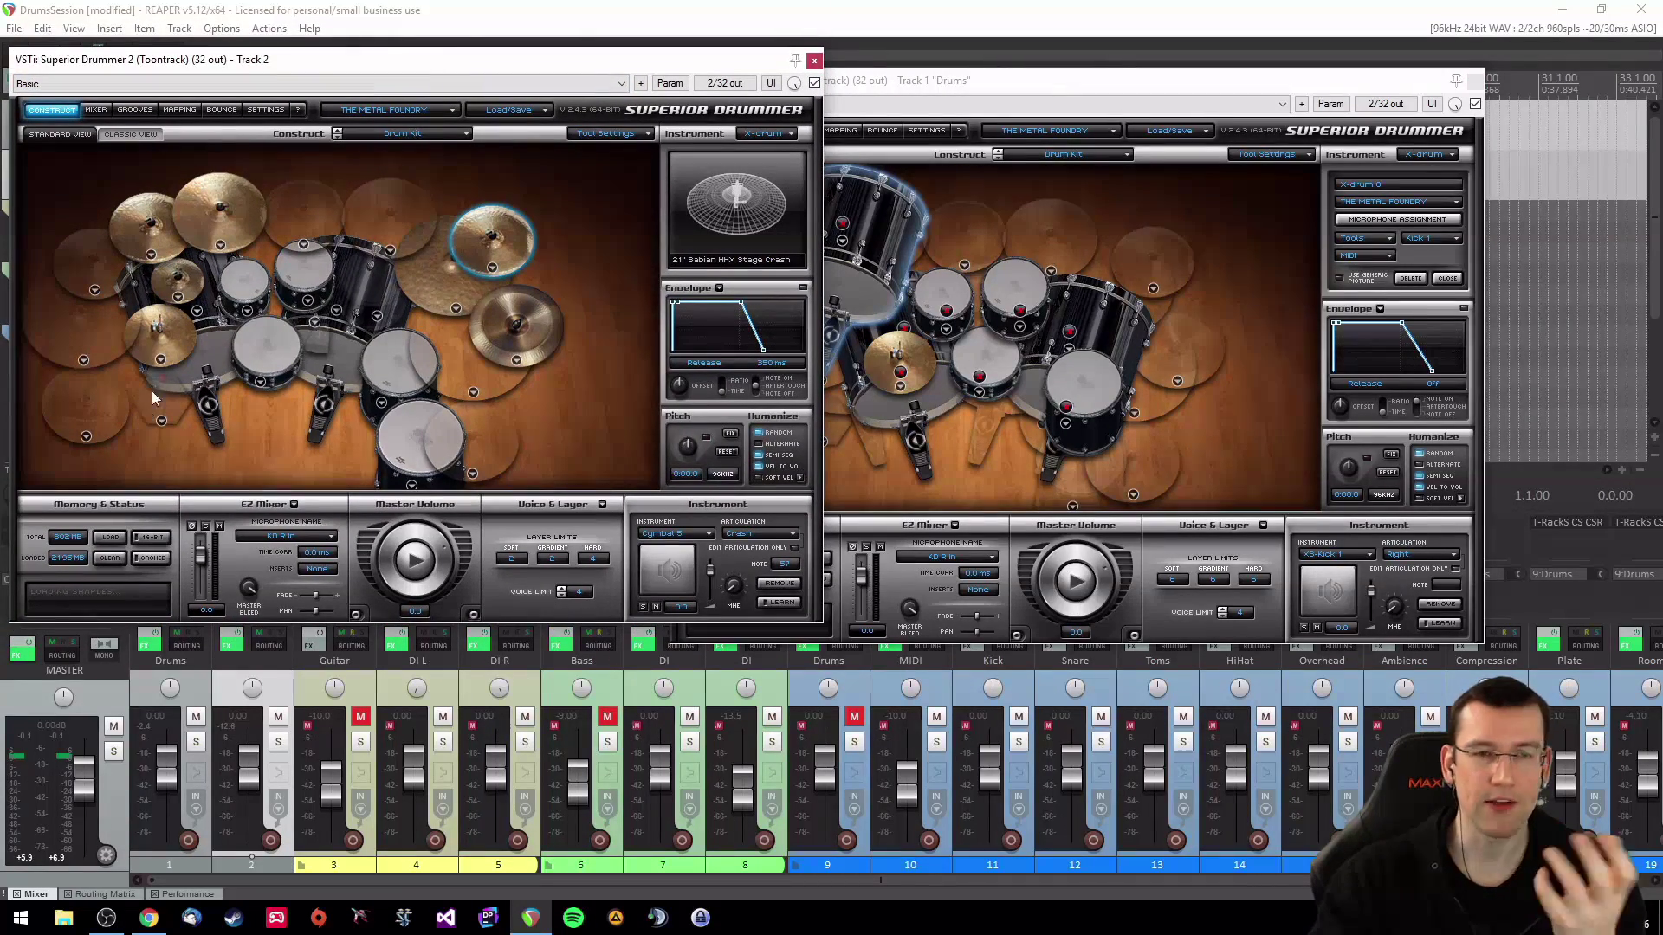
left_click(203, 226)
left_click(138, 235)
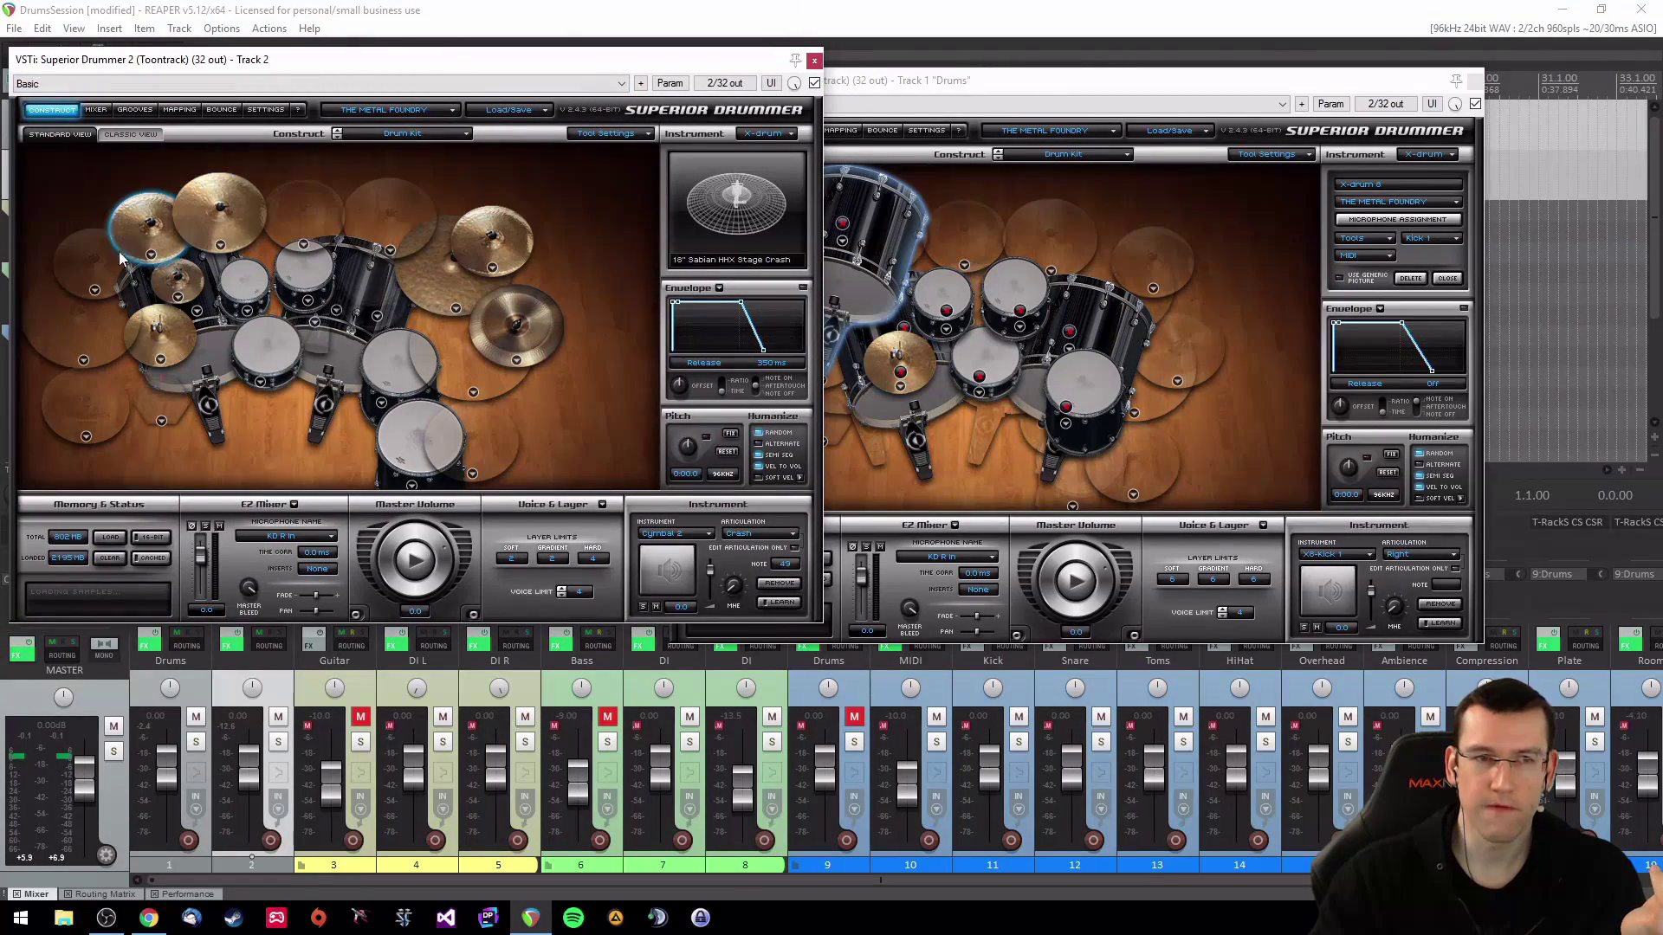
left_click(102, 274)
left_click(129, 248)
left_click(109, 277)
left_click(128, 252)
left_click(109, 277)
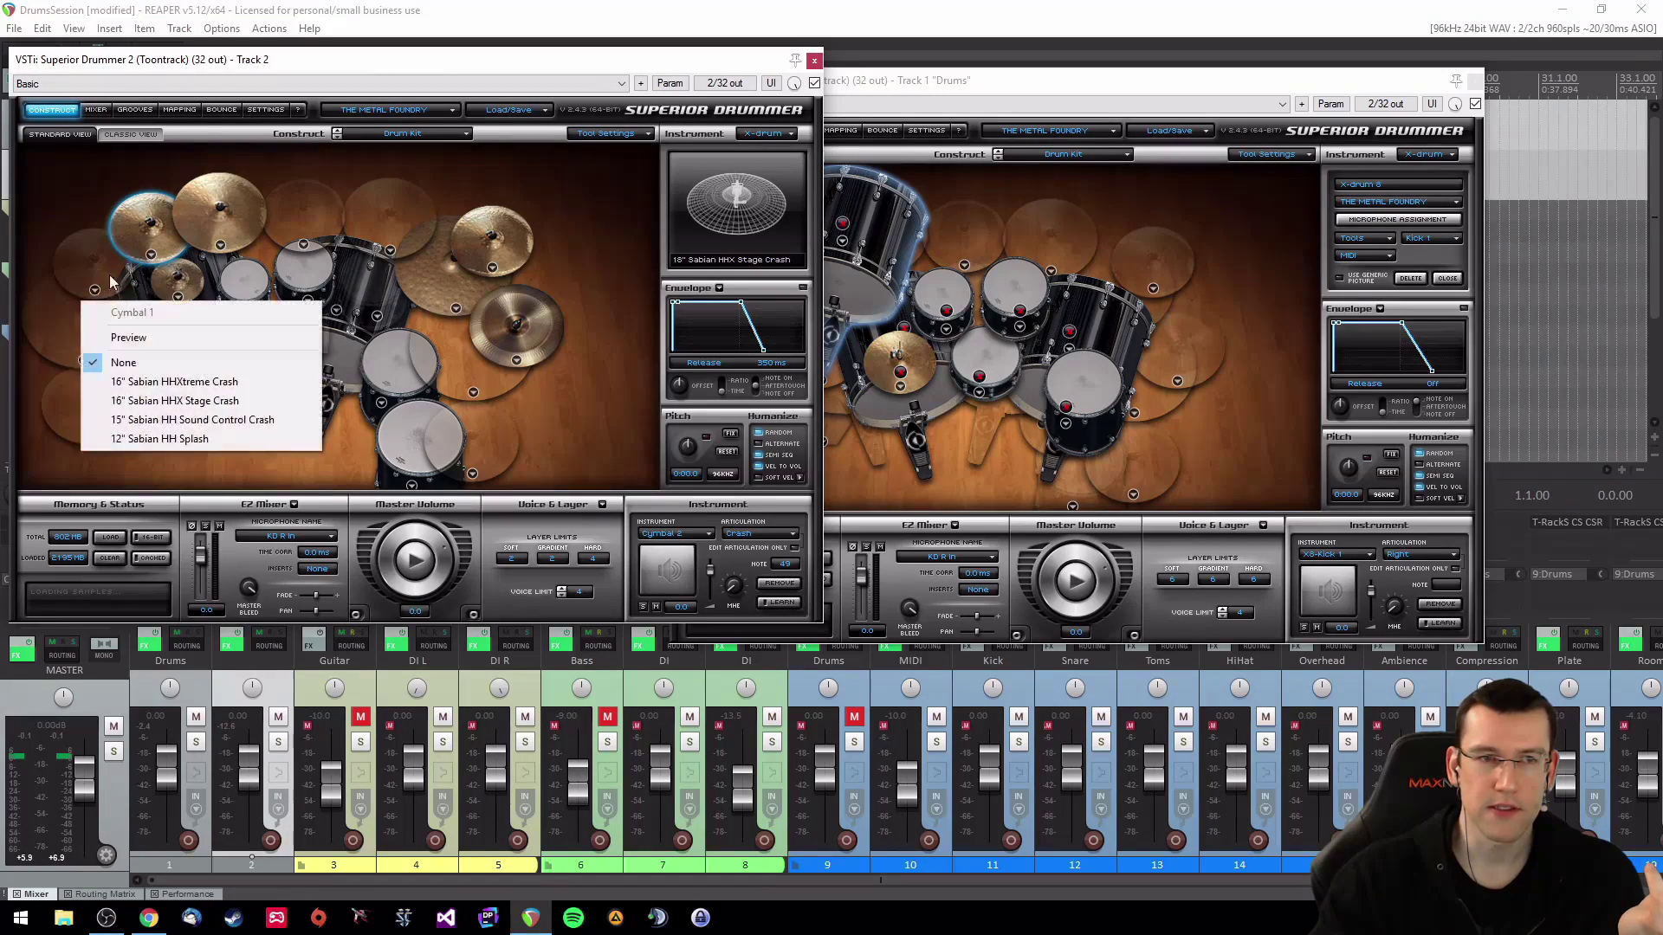
left_click(130, 235)
left_click(135, 251)
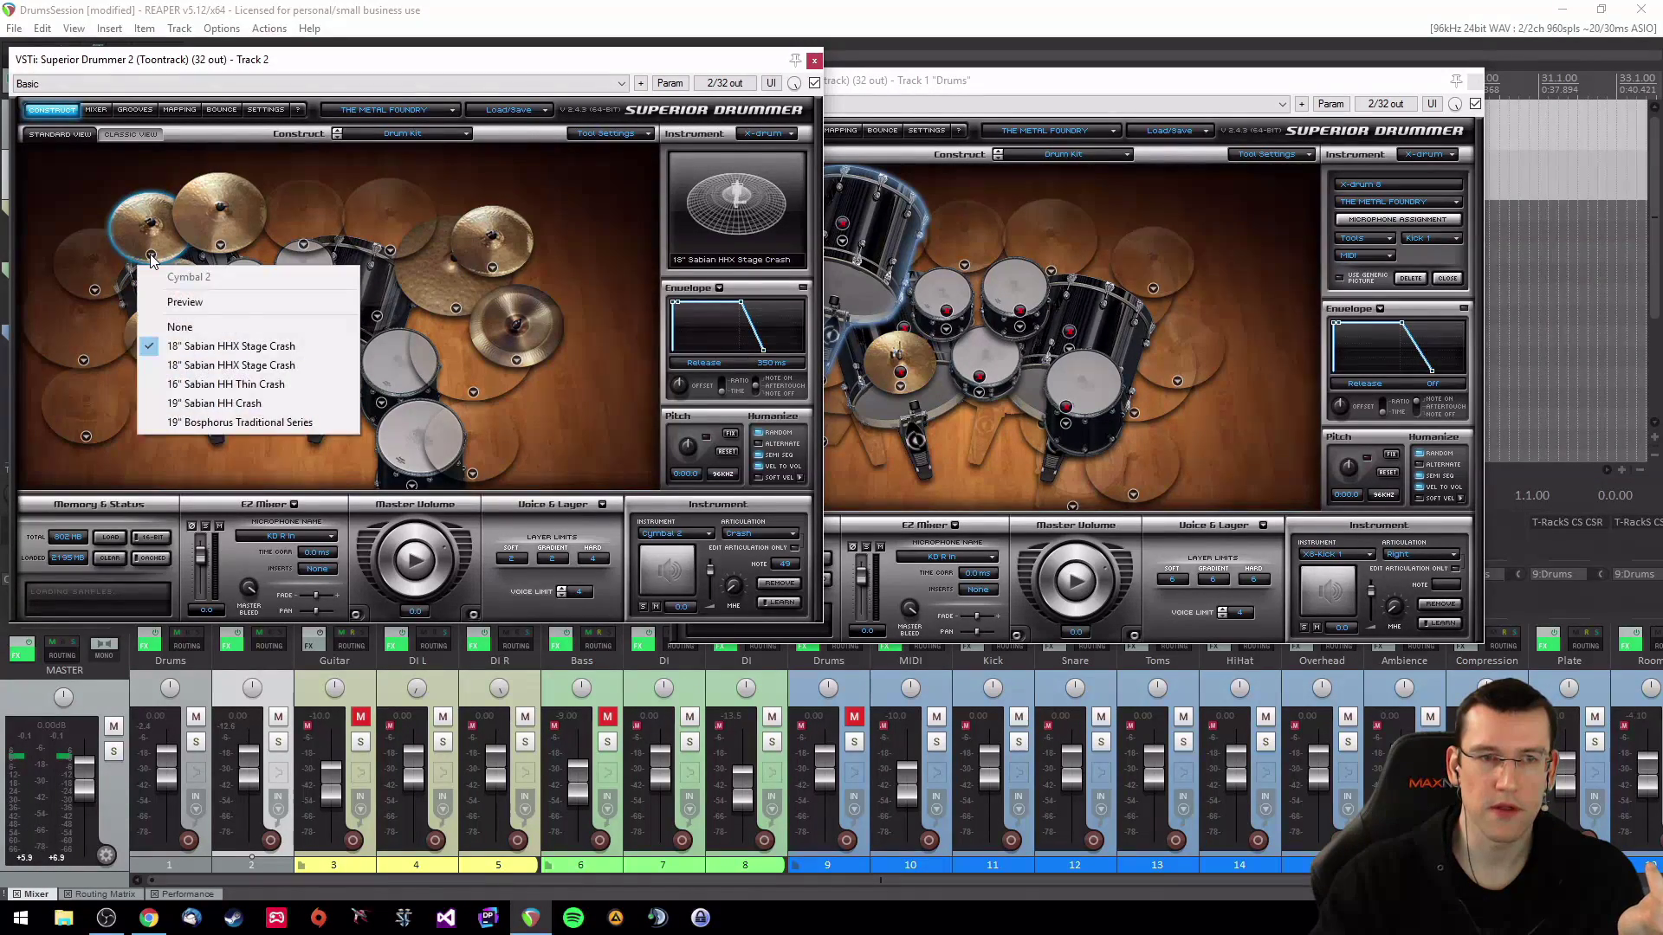
left_click(136, 232)
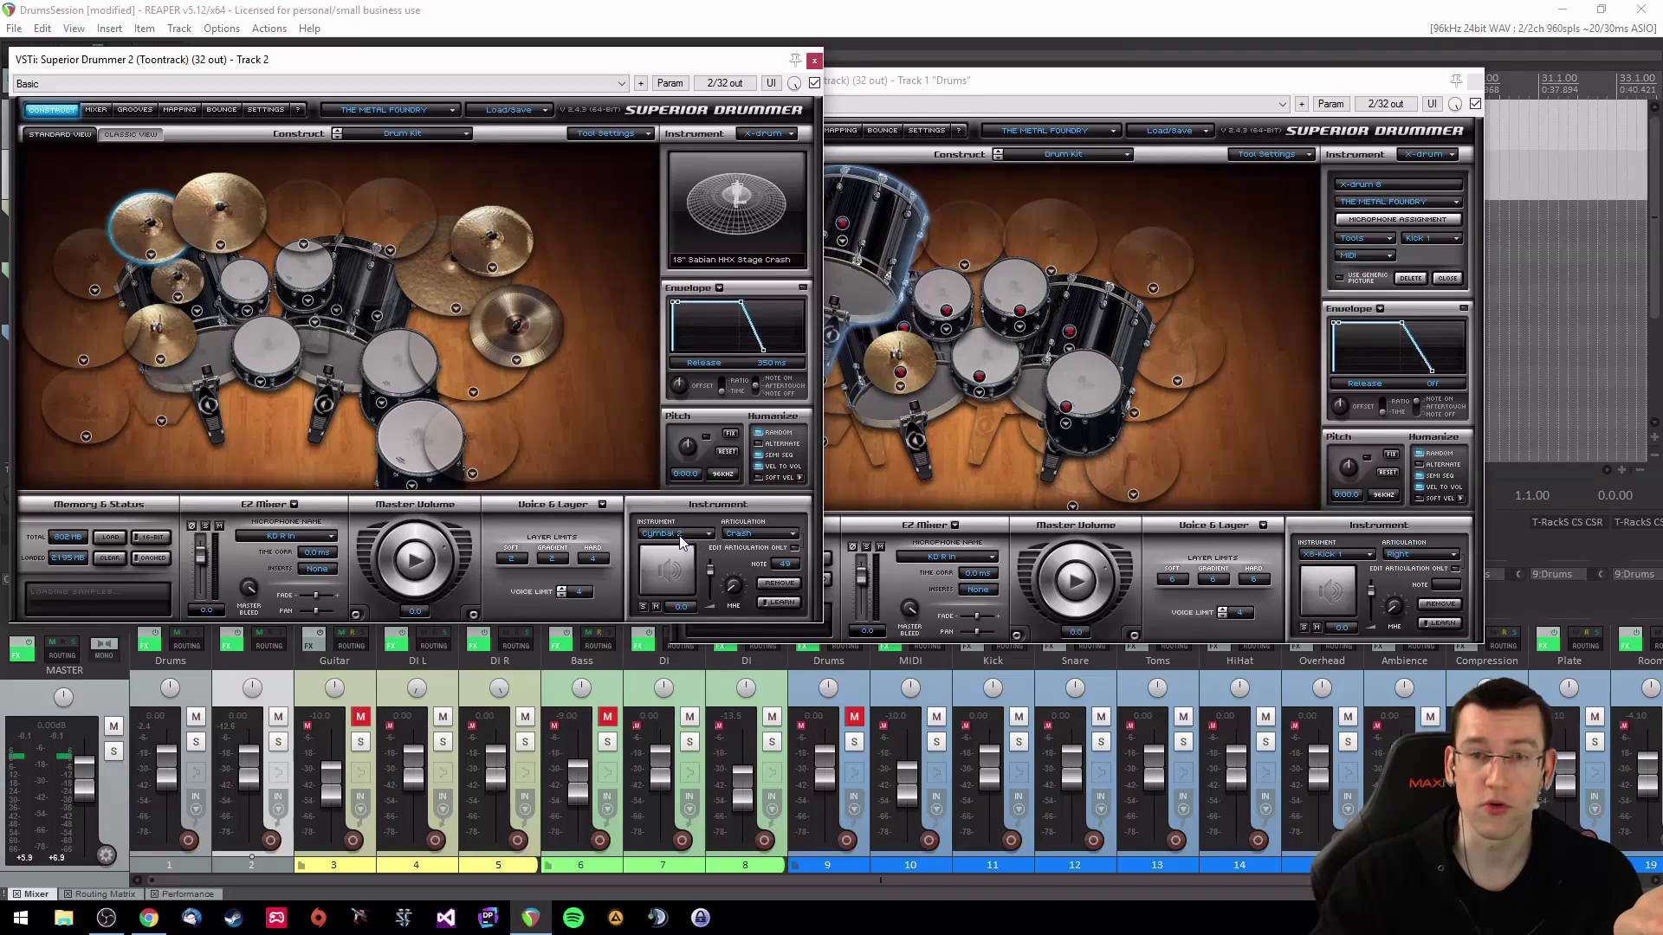
Step: Assign the eighth X-drum to THE METAL FOUNDRY's Cymbal 2, place it above the second kick beside the rack tom, and audition it
left_click(880, 219)
left_click(1455, 240)
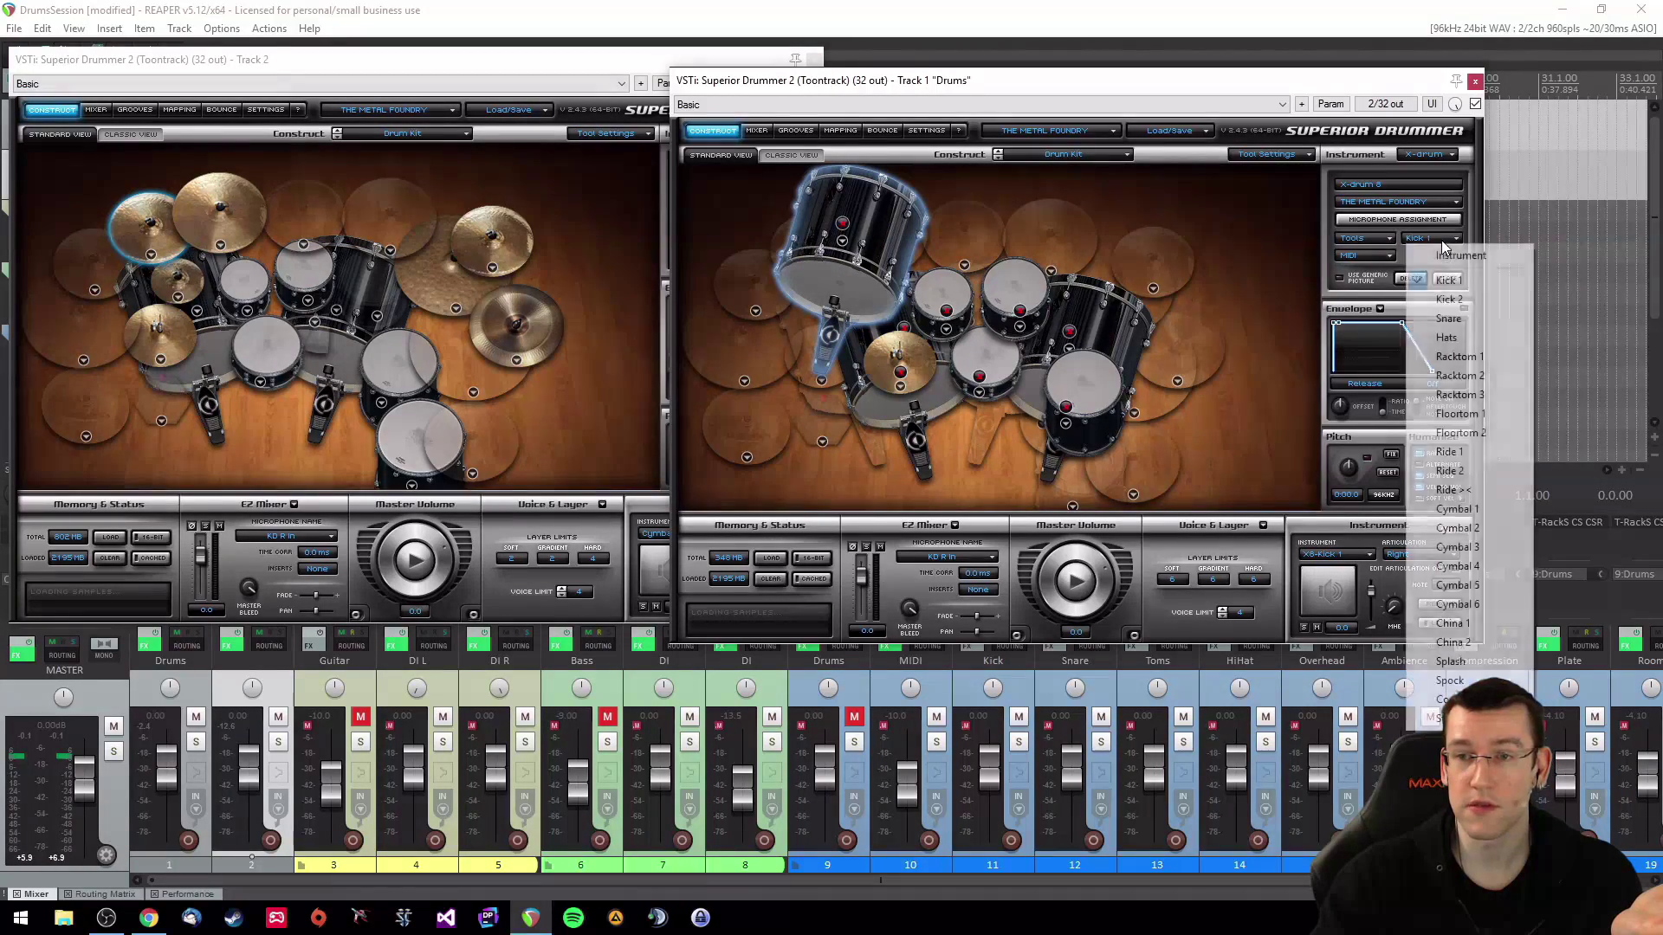
left_click(1462, 530)
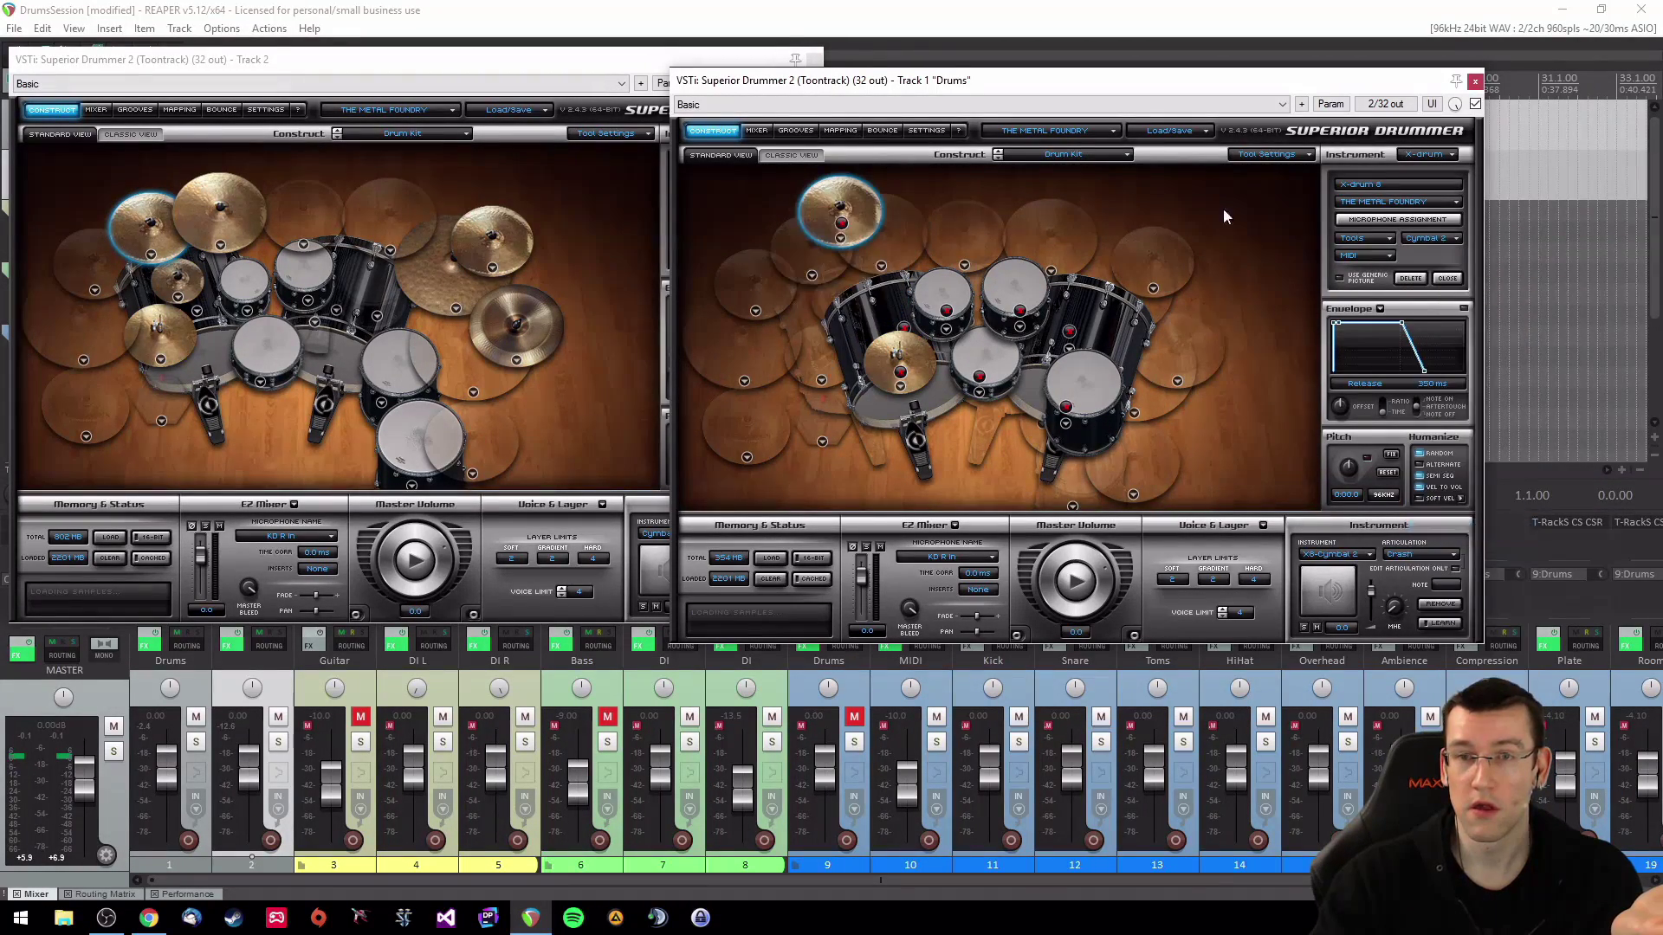
left_click_drag(873, 217, 903, 270)
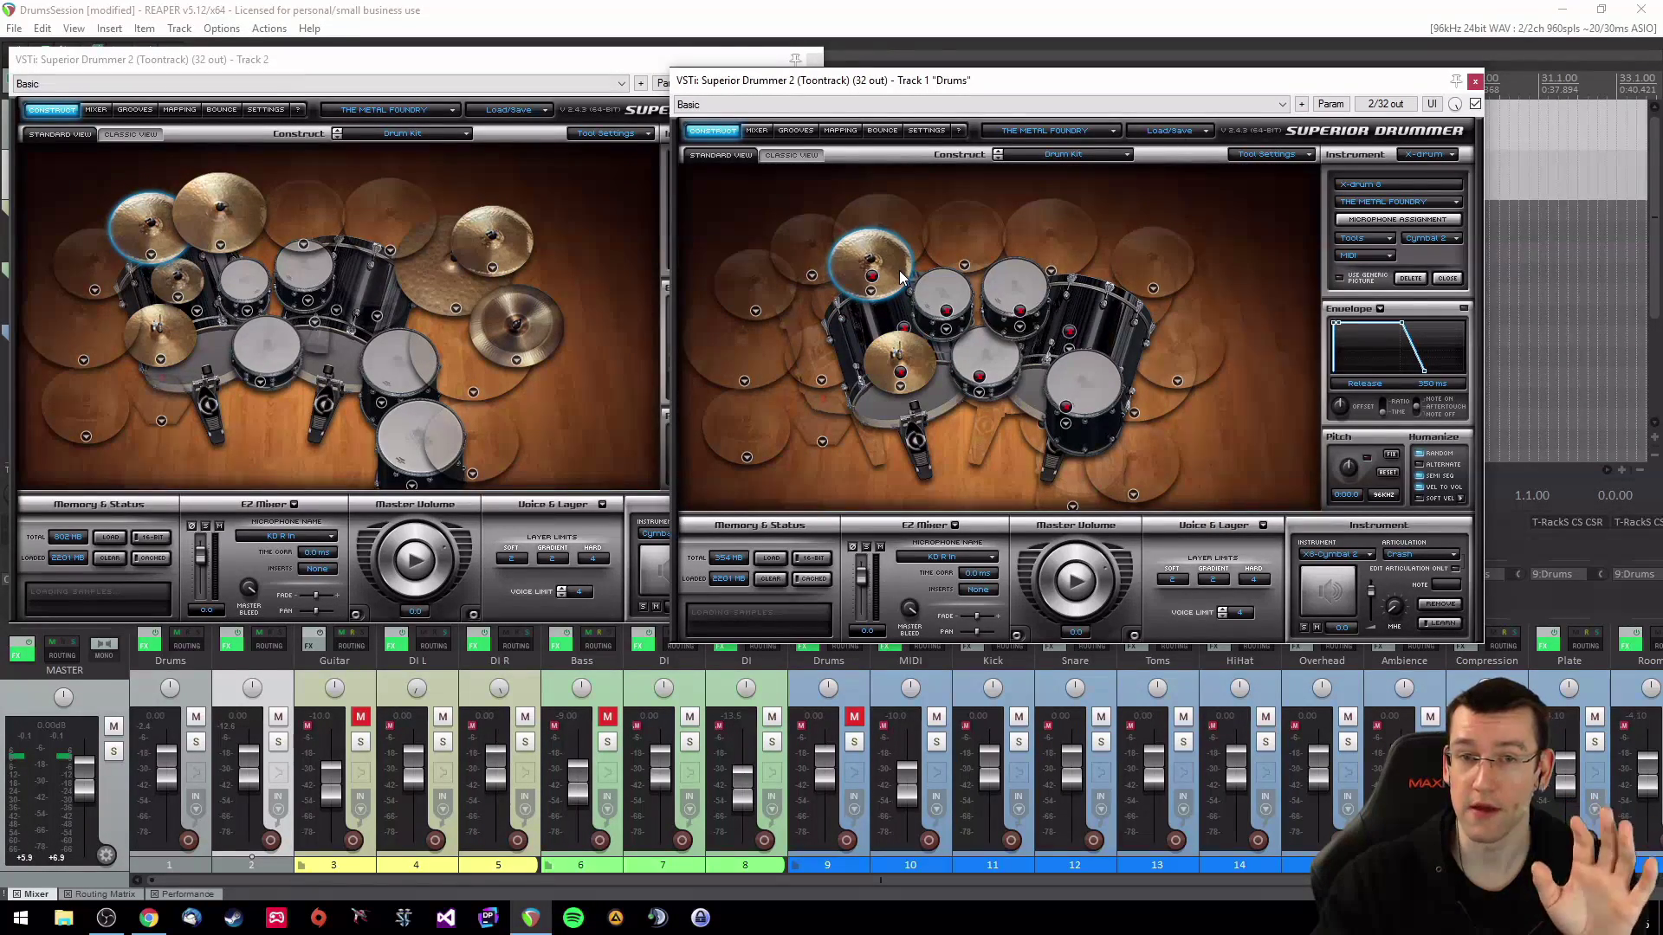
left_click(899, 277)
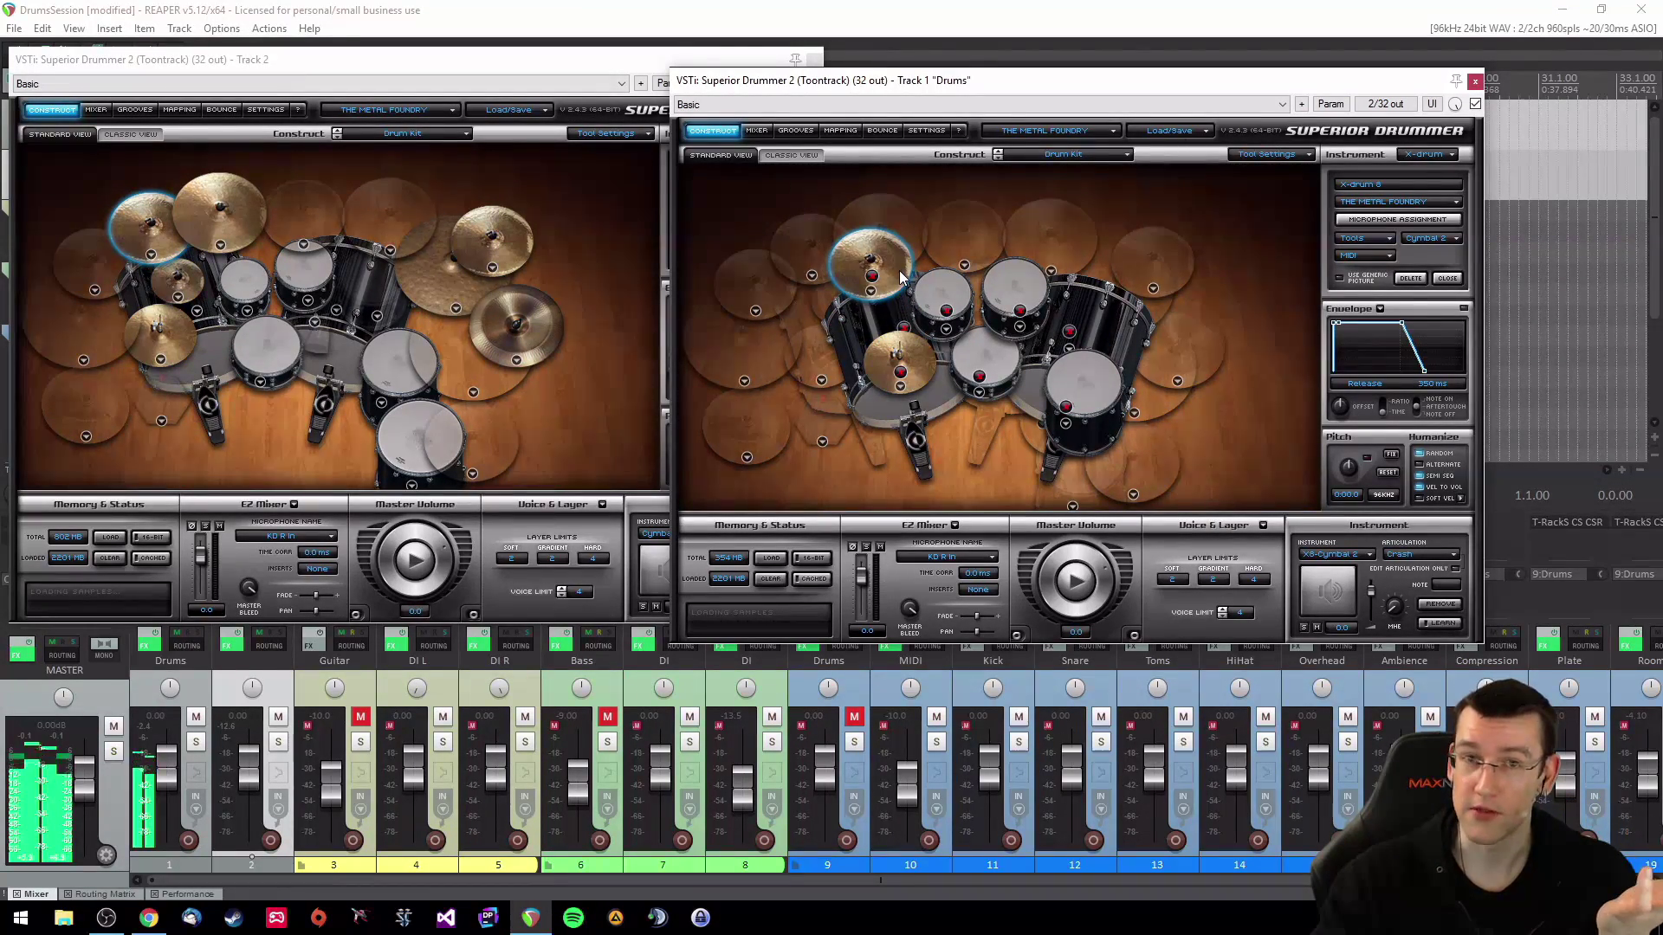
Step: Choose the 16" Sabian HH Thin Crash model for the Cymbal 2 X-drum, audition it and nudge it slightly farther from the hi-hat
left_click(871, 292)
left_click(891, 270)
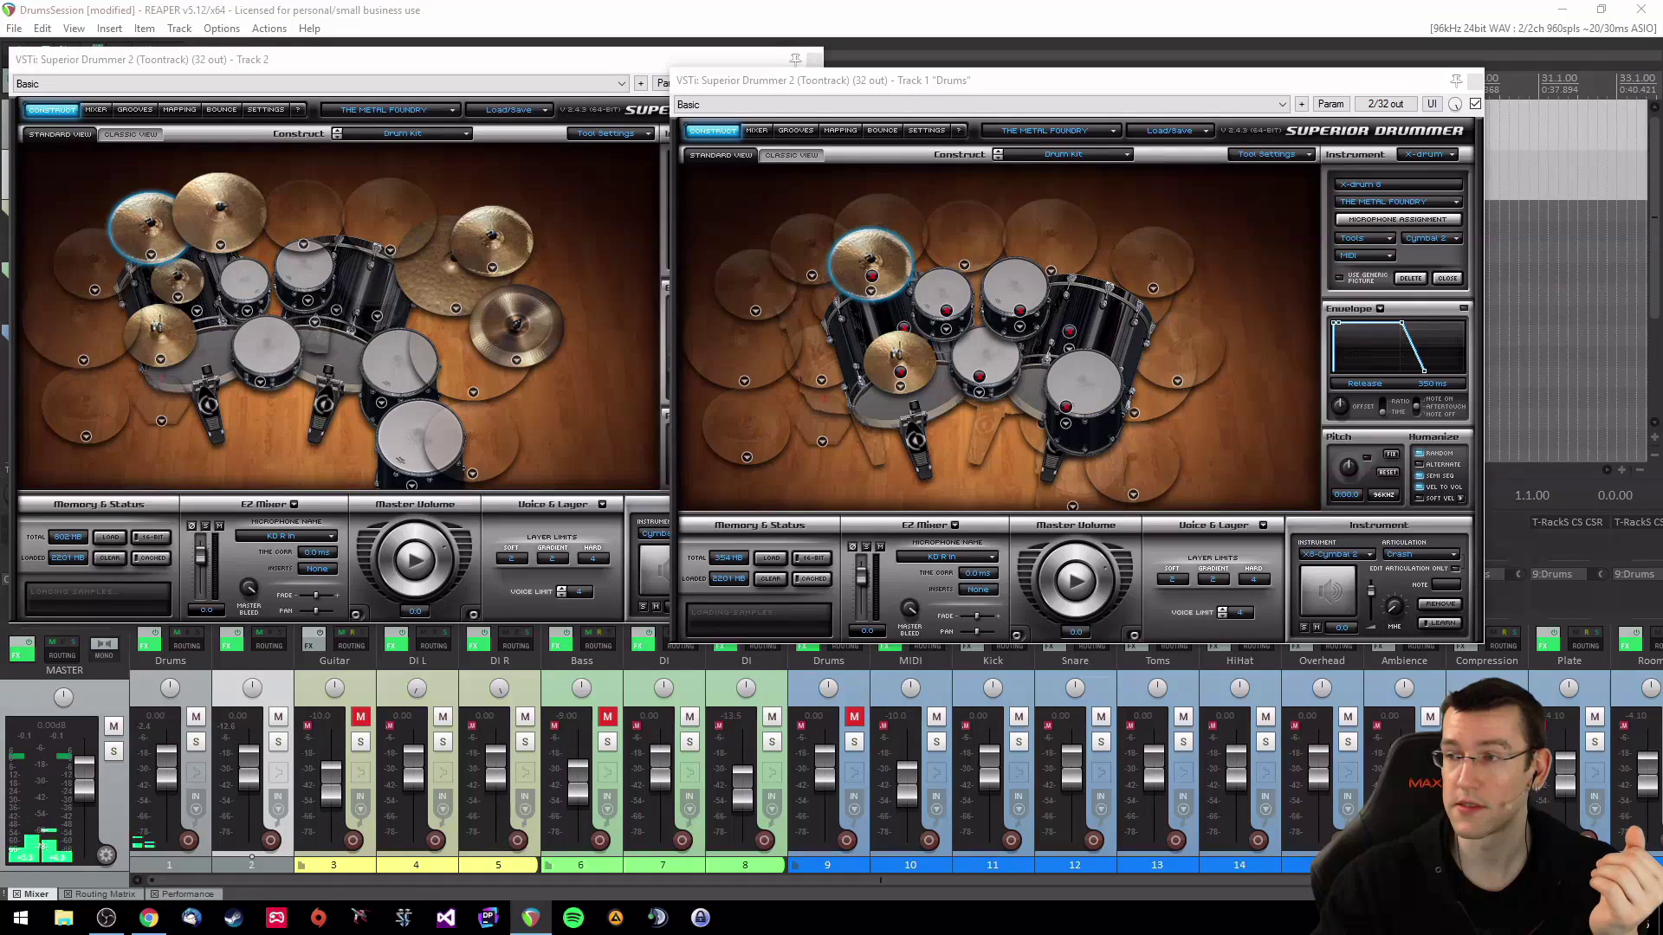
left_click(871, 291)
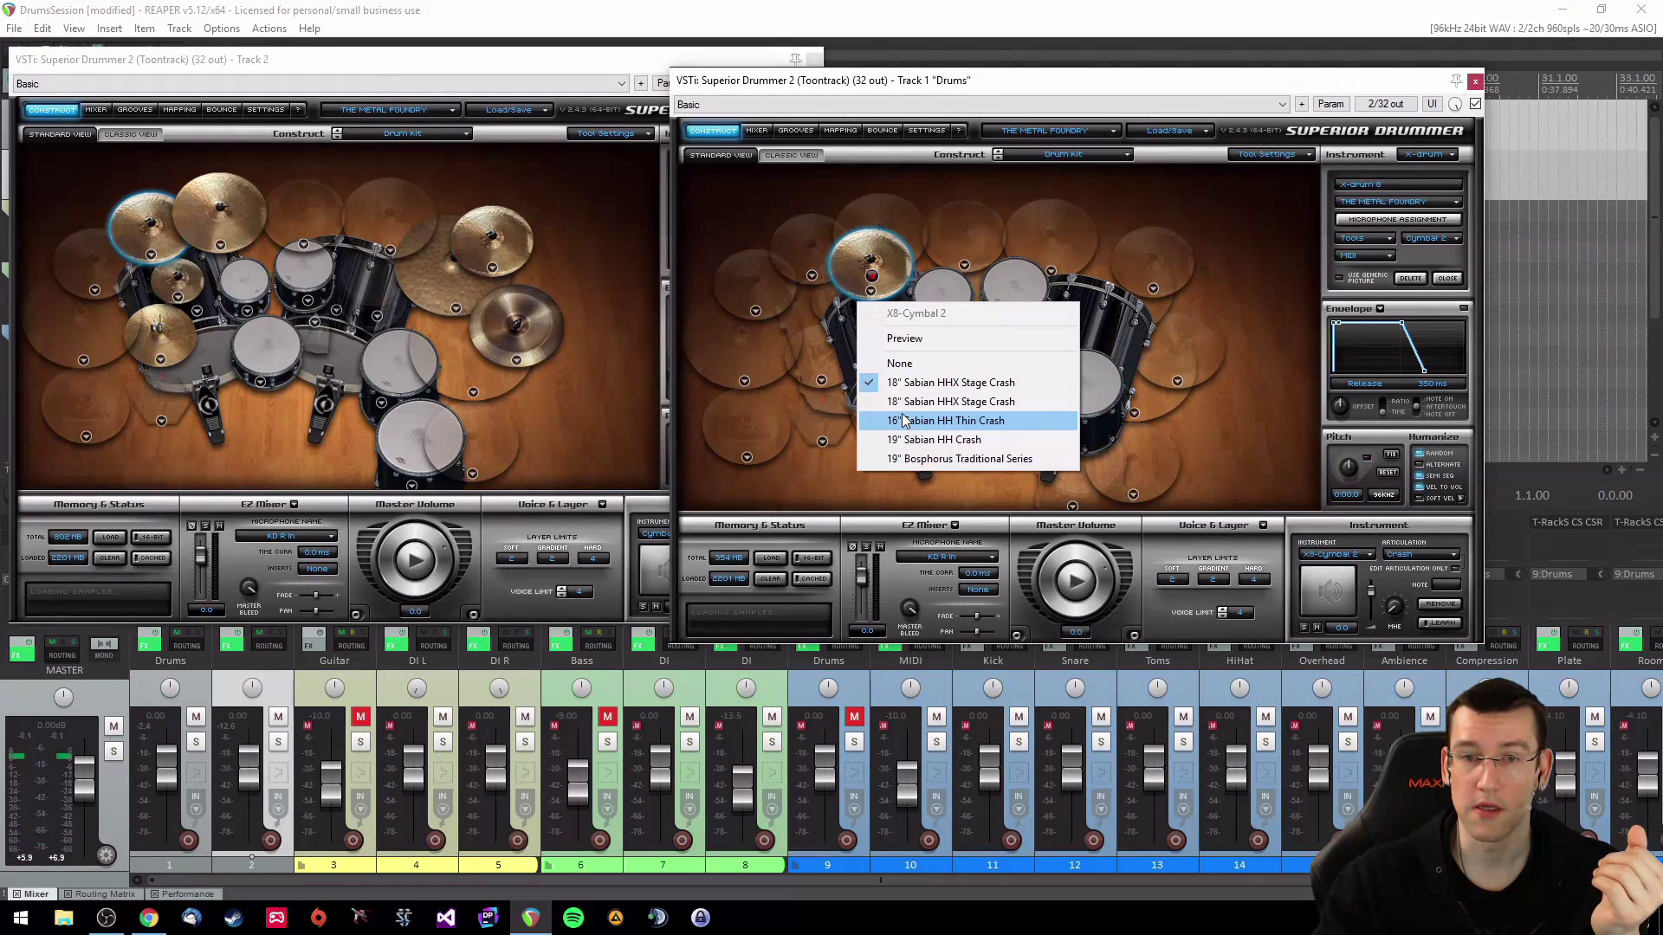
left_click(929, 422)
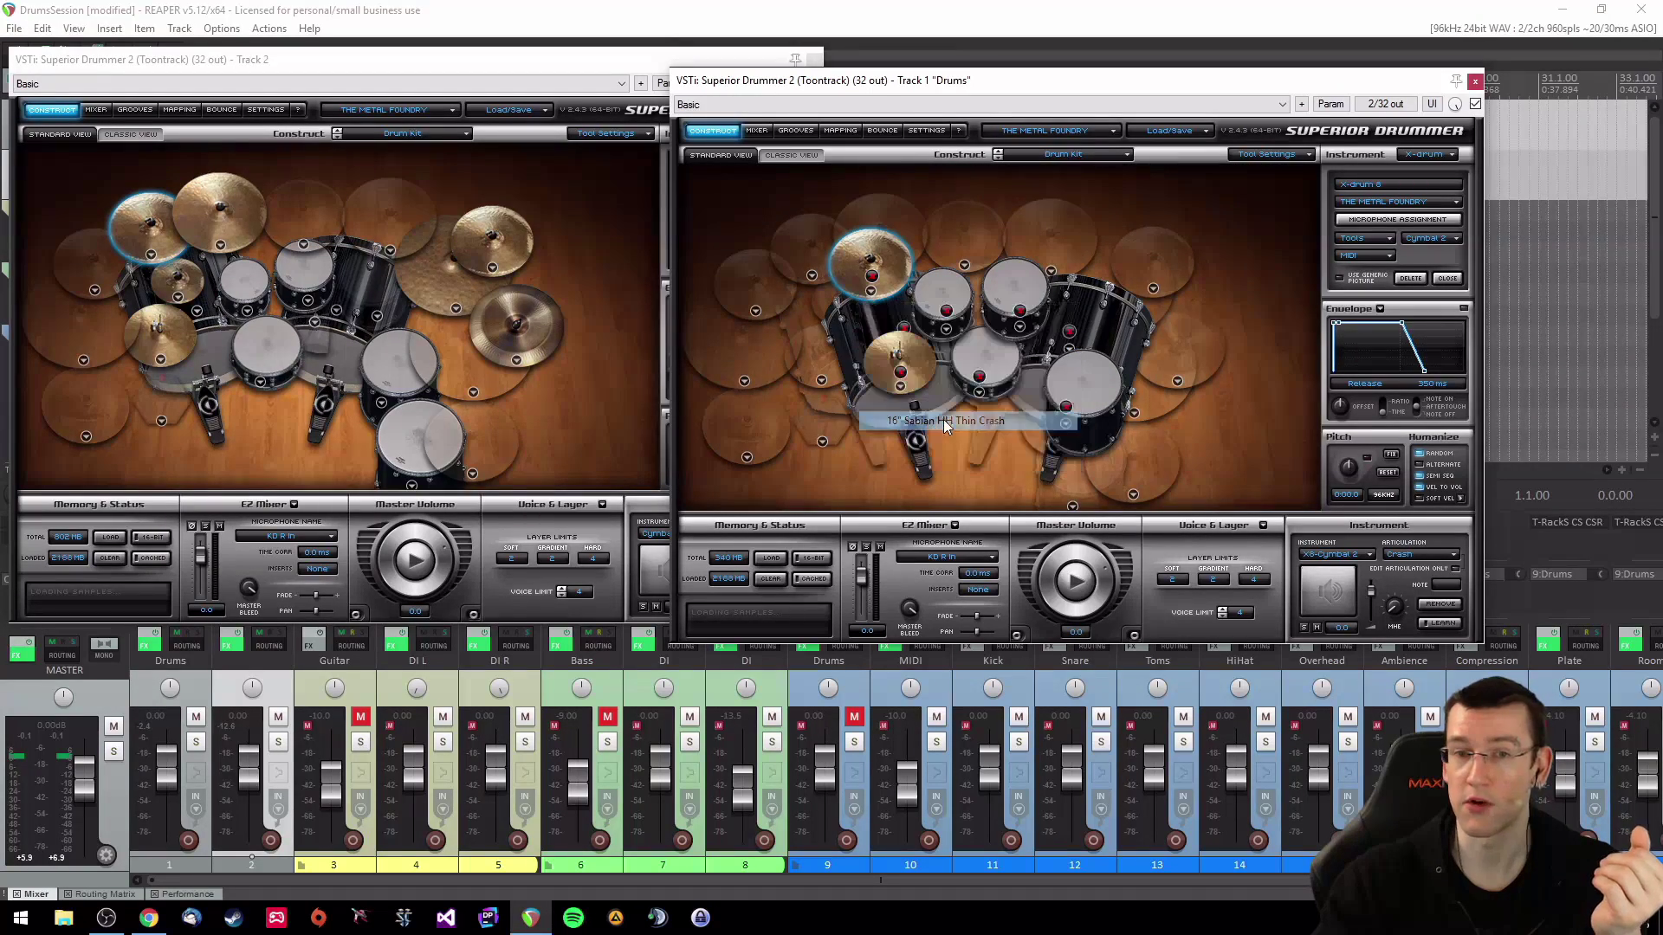
left_click(898, 272)
left_click(898, 272)
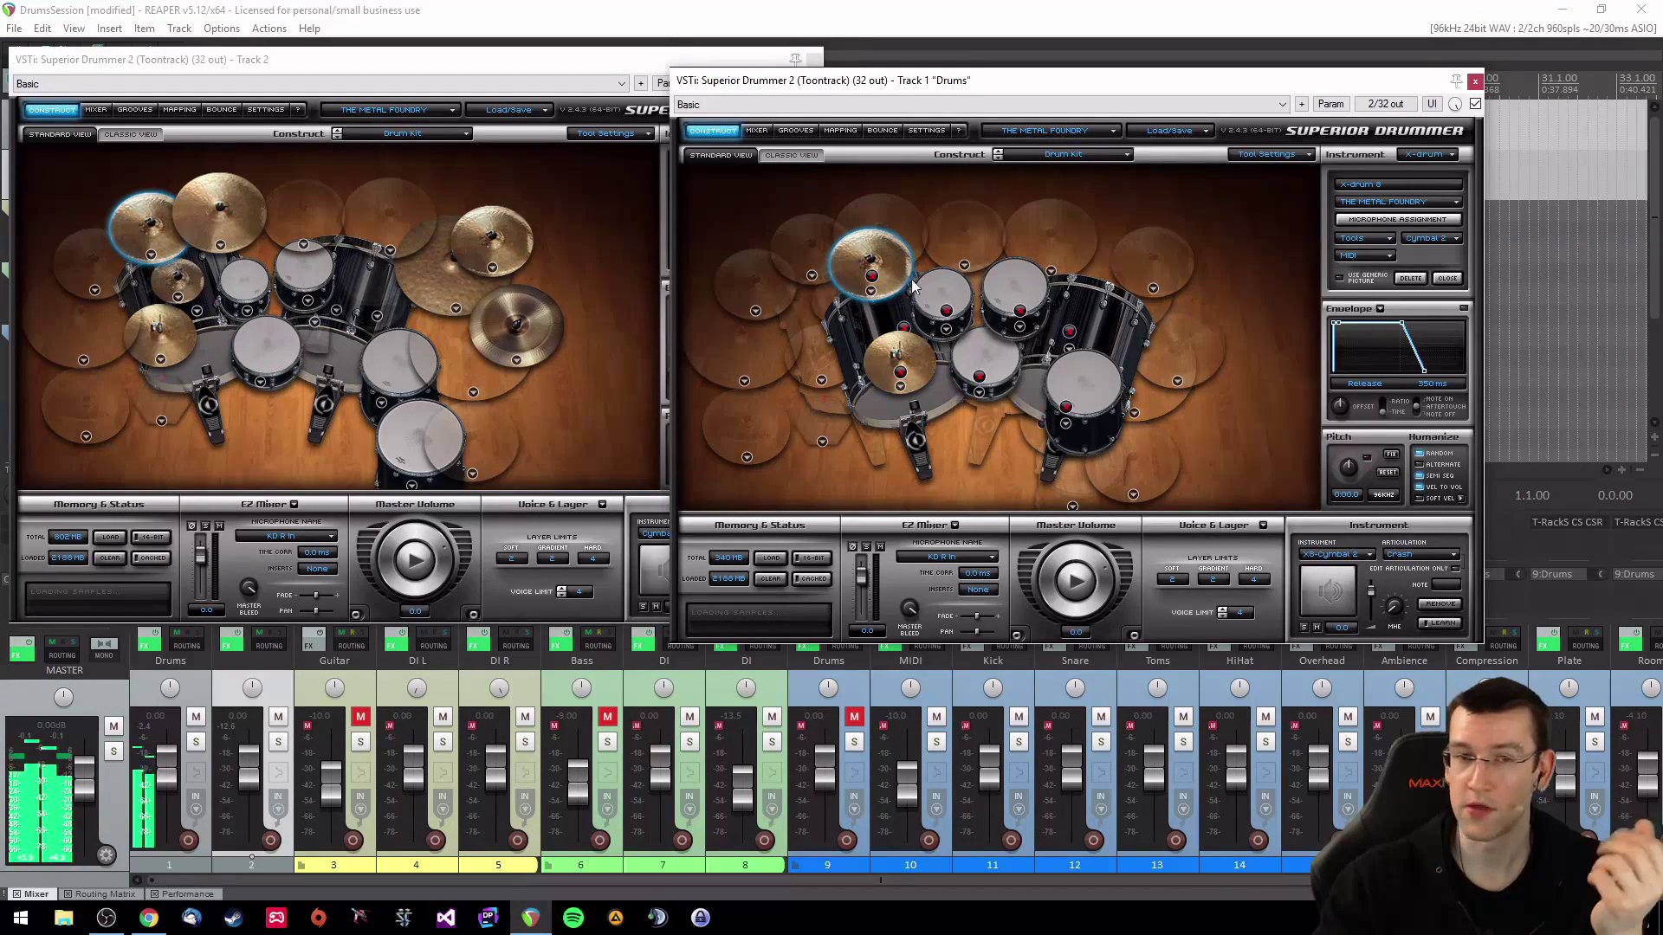
left_click(900, 273)
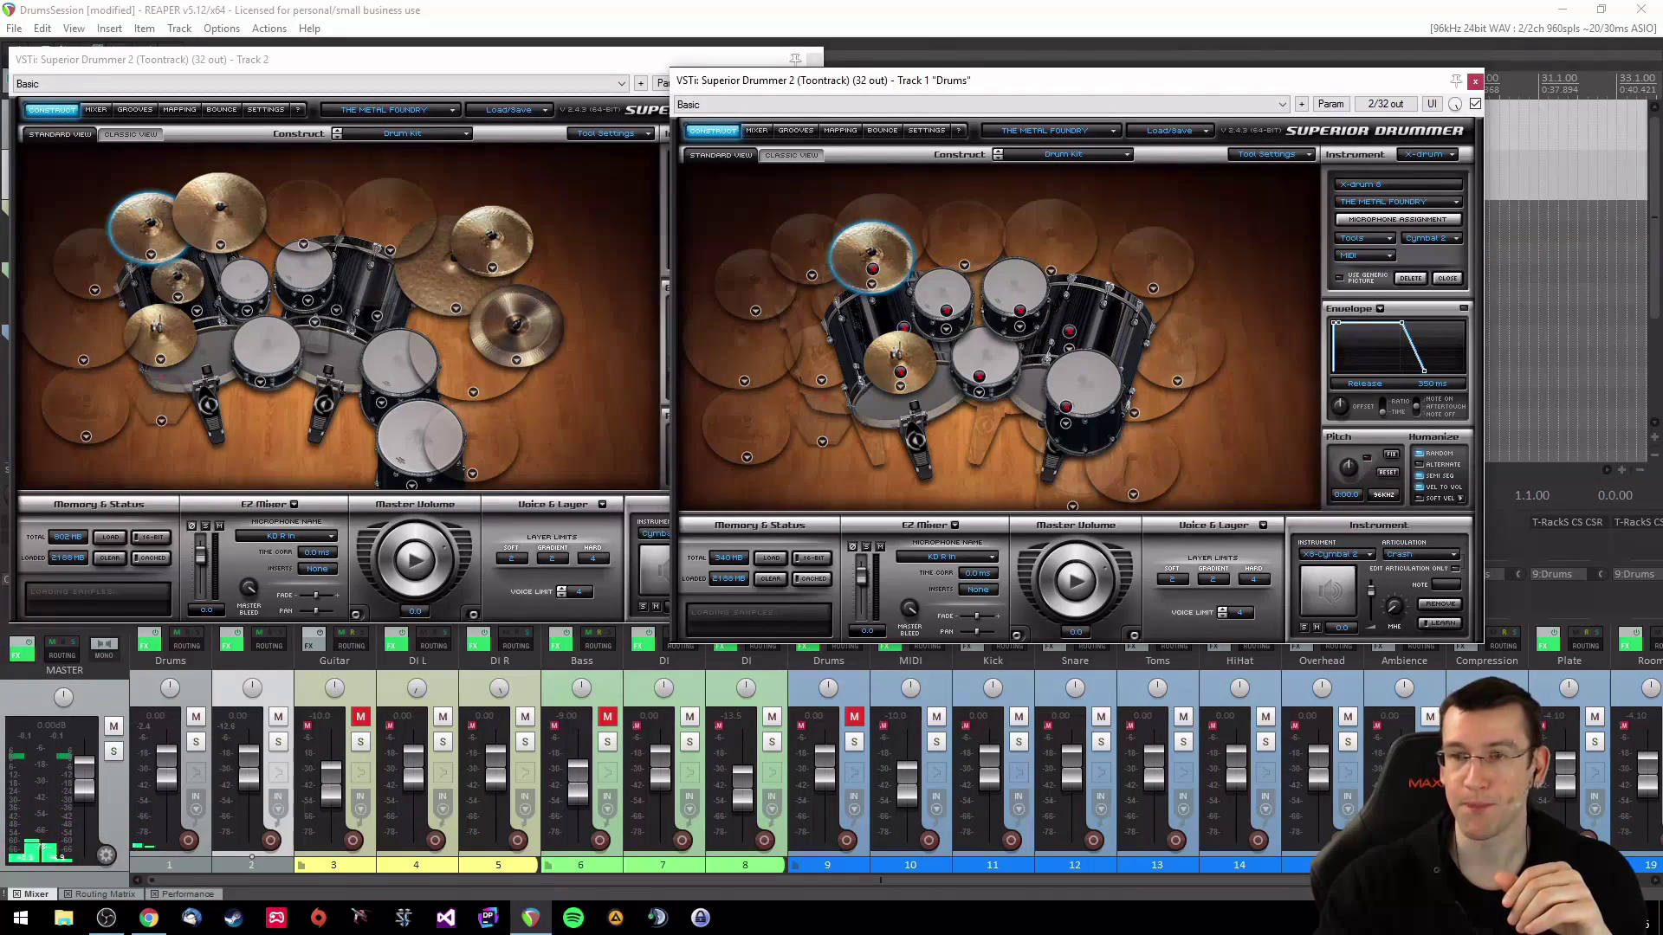
Step: Audition Cymbal 5 in the Track 2 kit and check its model list
left_click(345, 66)
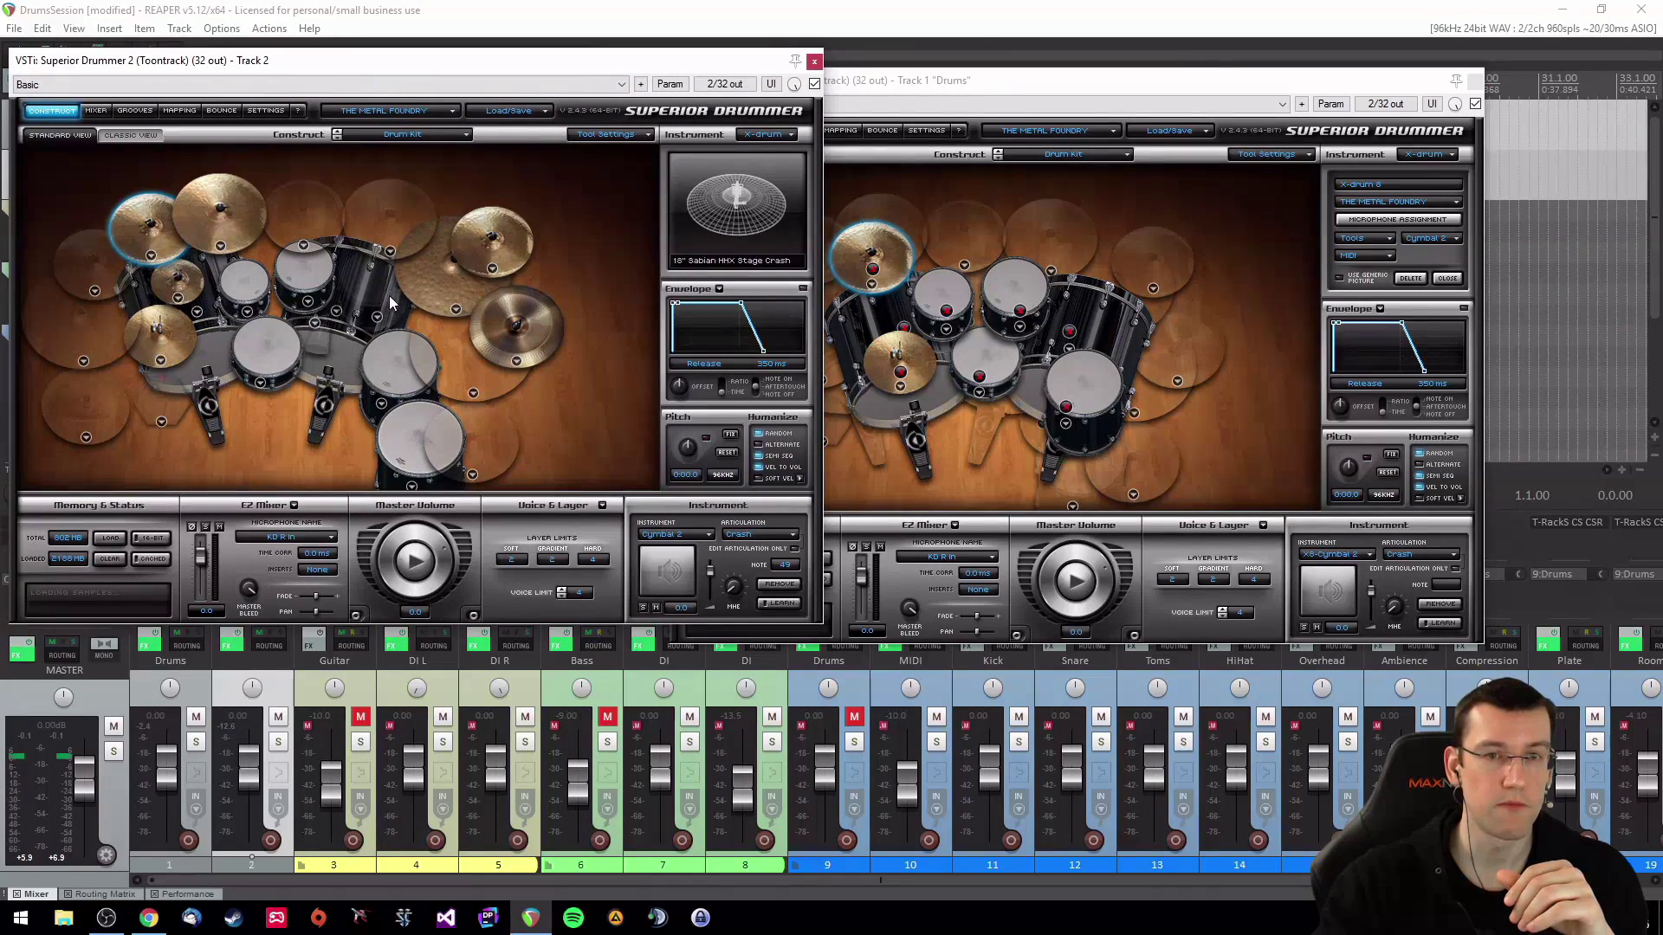
left_click(470, 243)
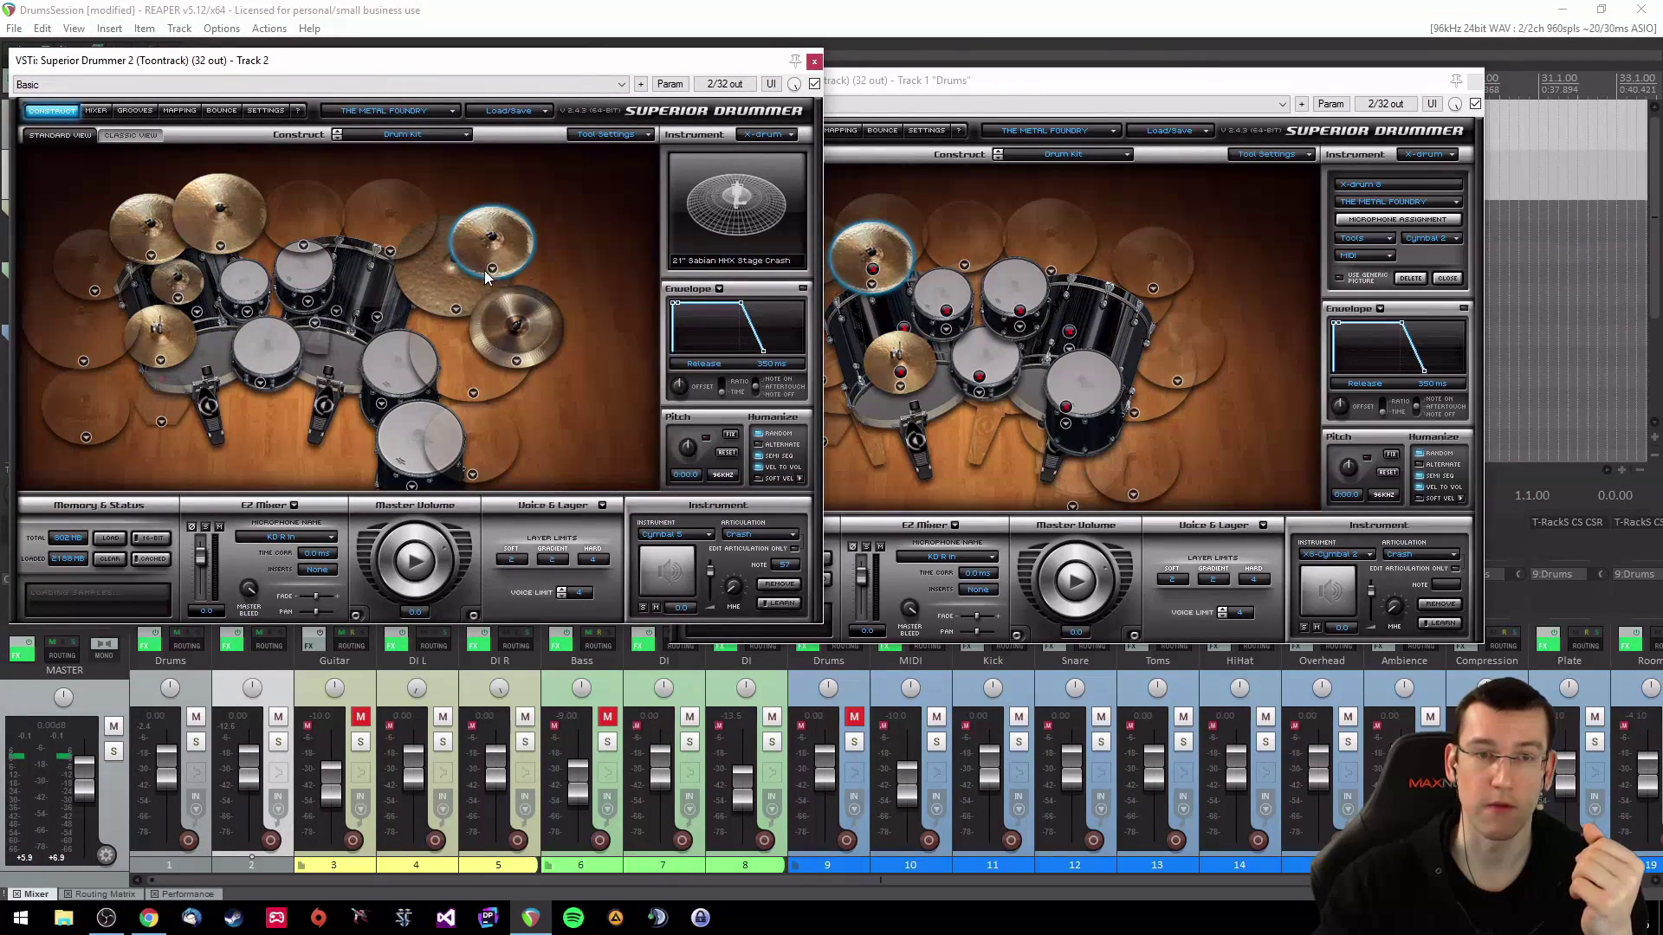
left_click(490, 270)
left_click(490, 270)
left_click(511, 233)
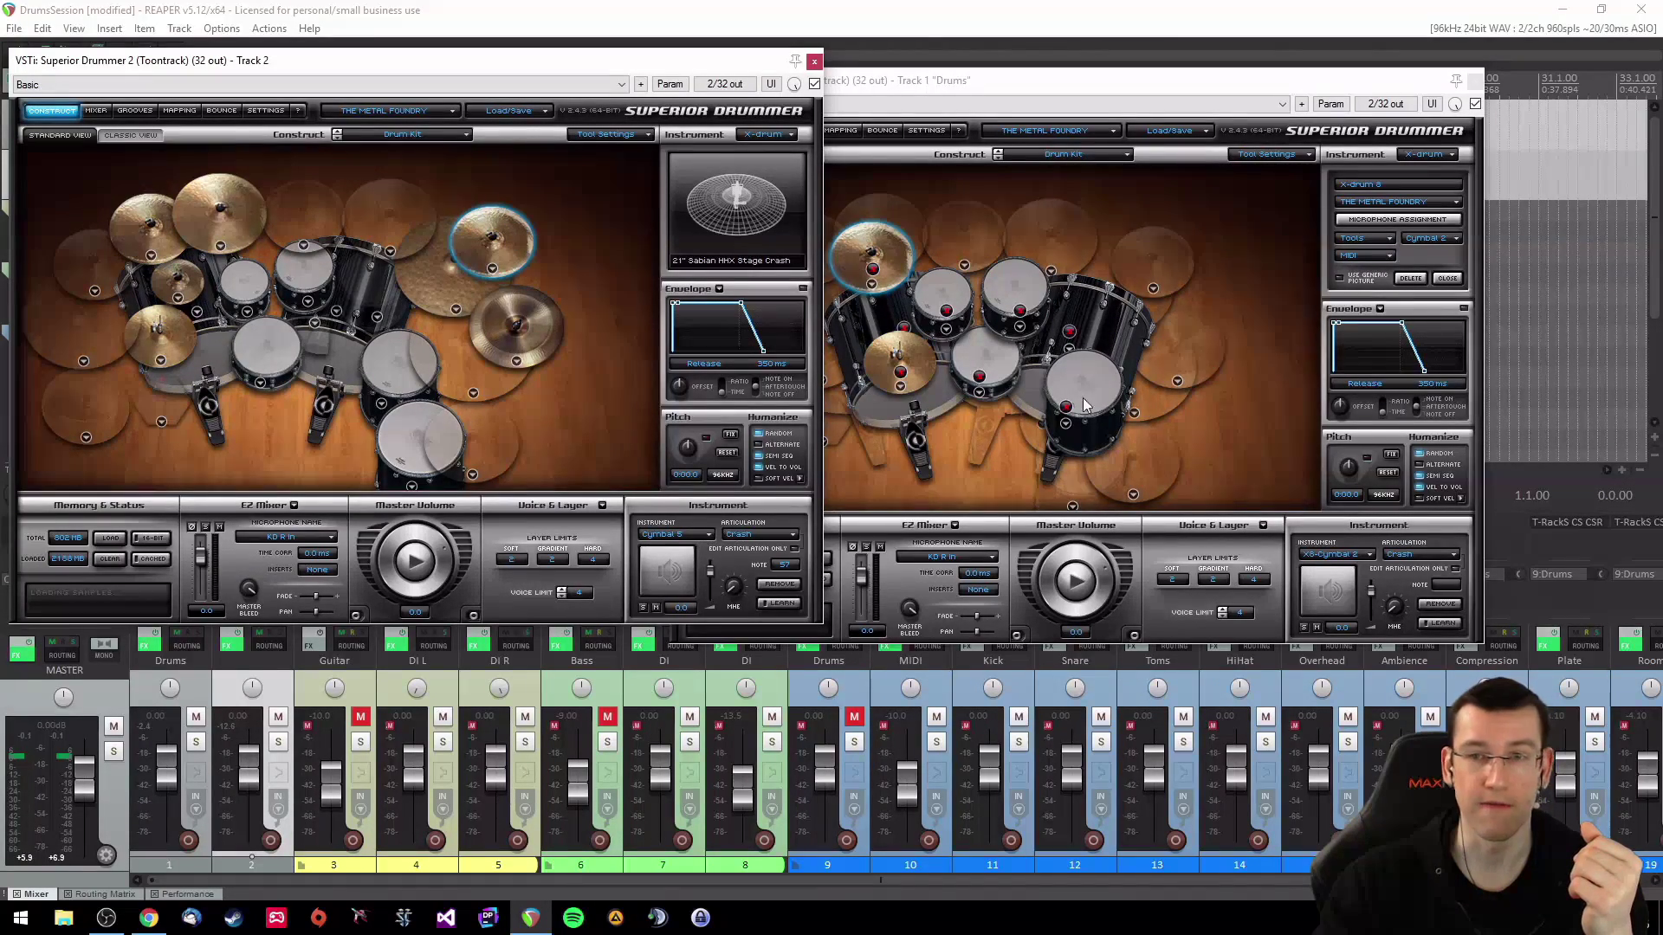
Step: Add a ninth X-drum assigned to THE METAL FOUNDRY's Cymbal 5 and place it above the first kick, mirroring the other crash
left_click(1438, 156)
left_click(1440, 175)
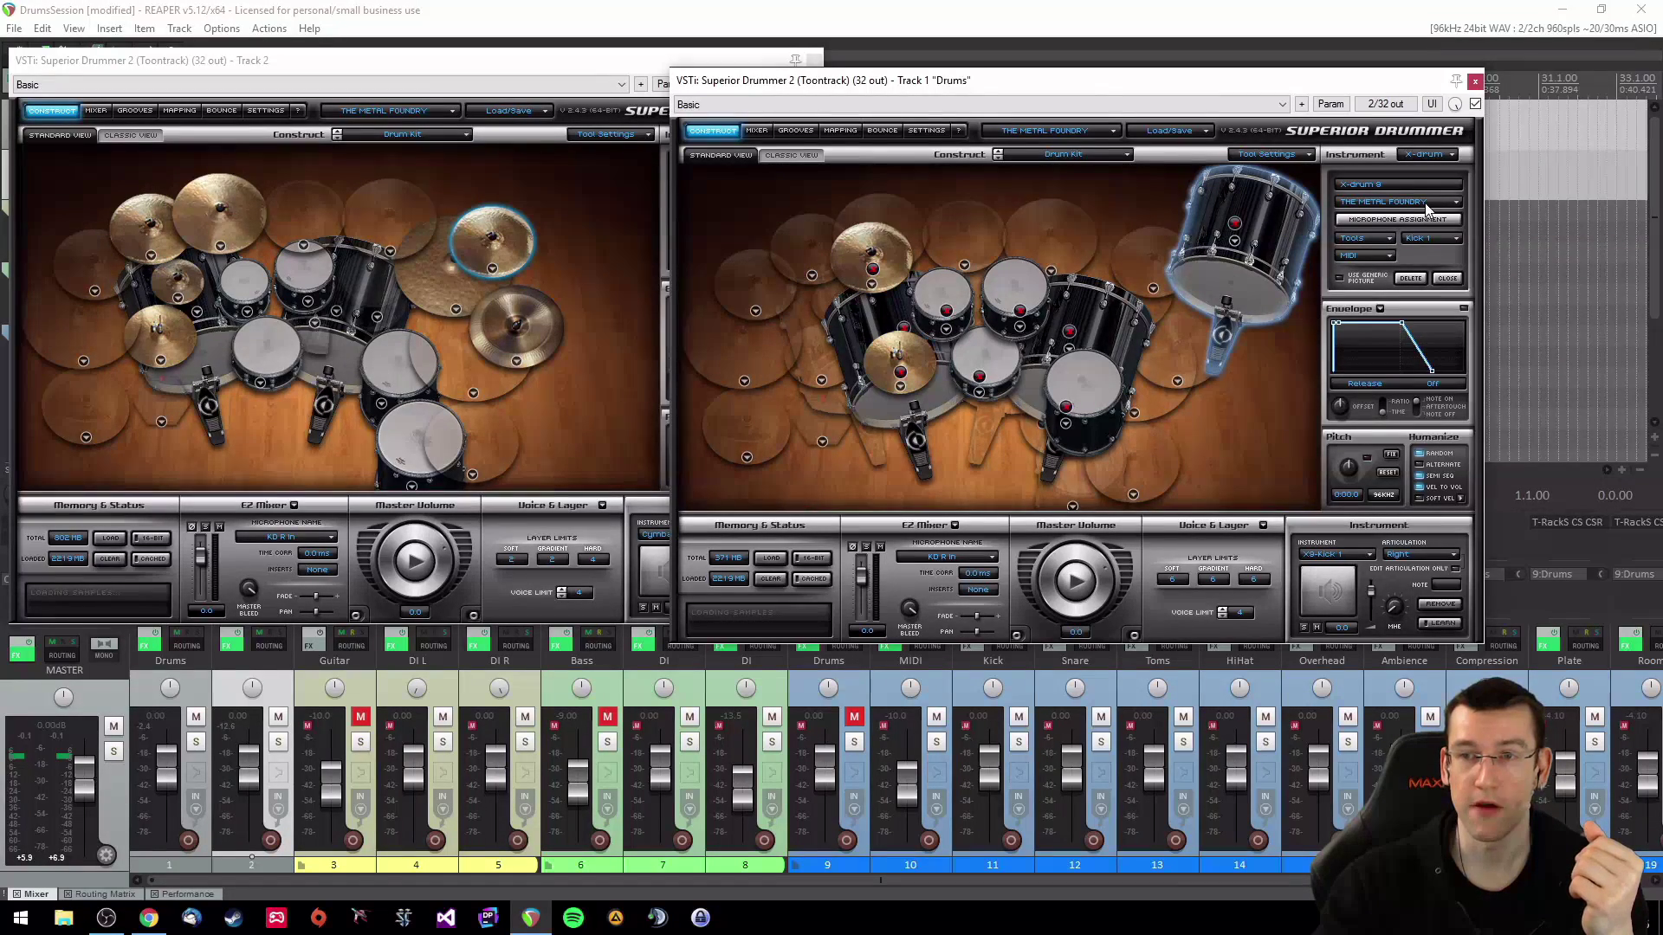
left_click(1442, 246)
left_click(1437, 584)
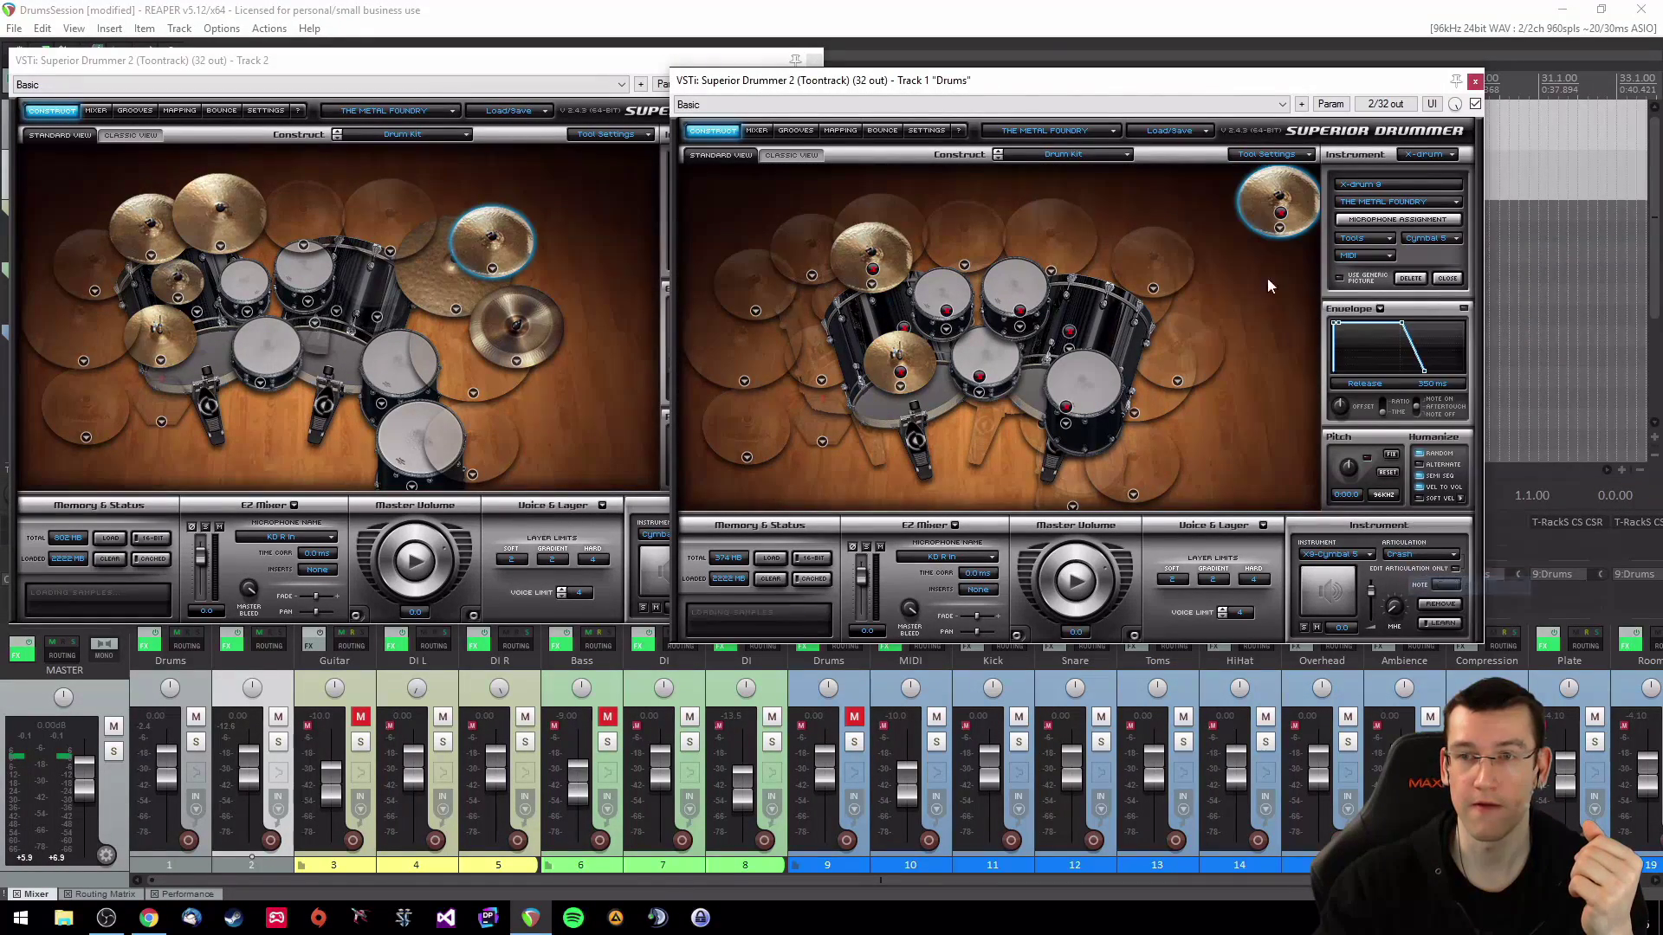
left_click_drag(1282, 246, 1119, 271)
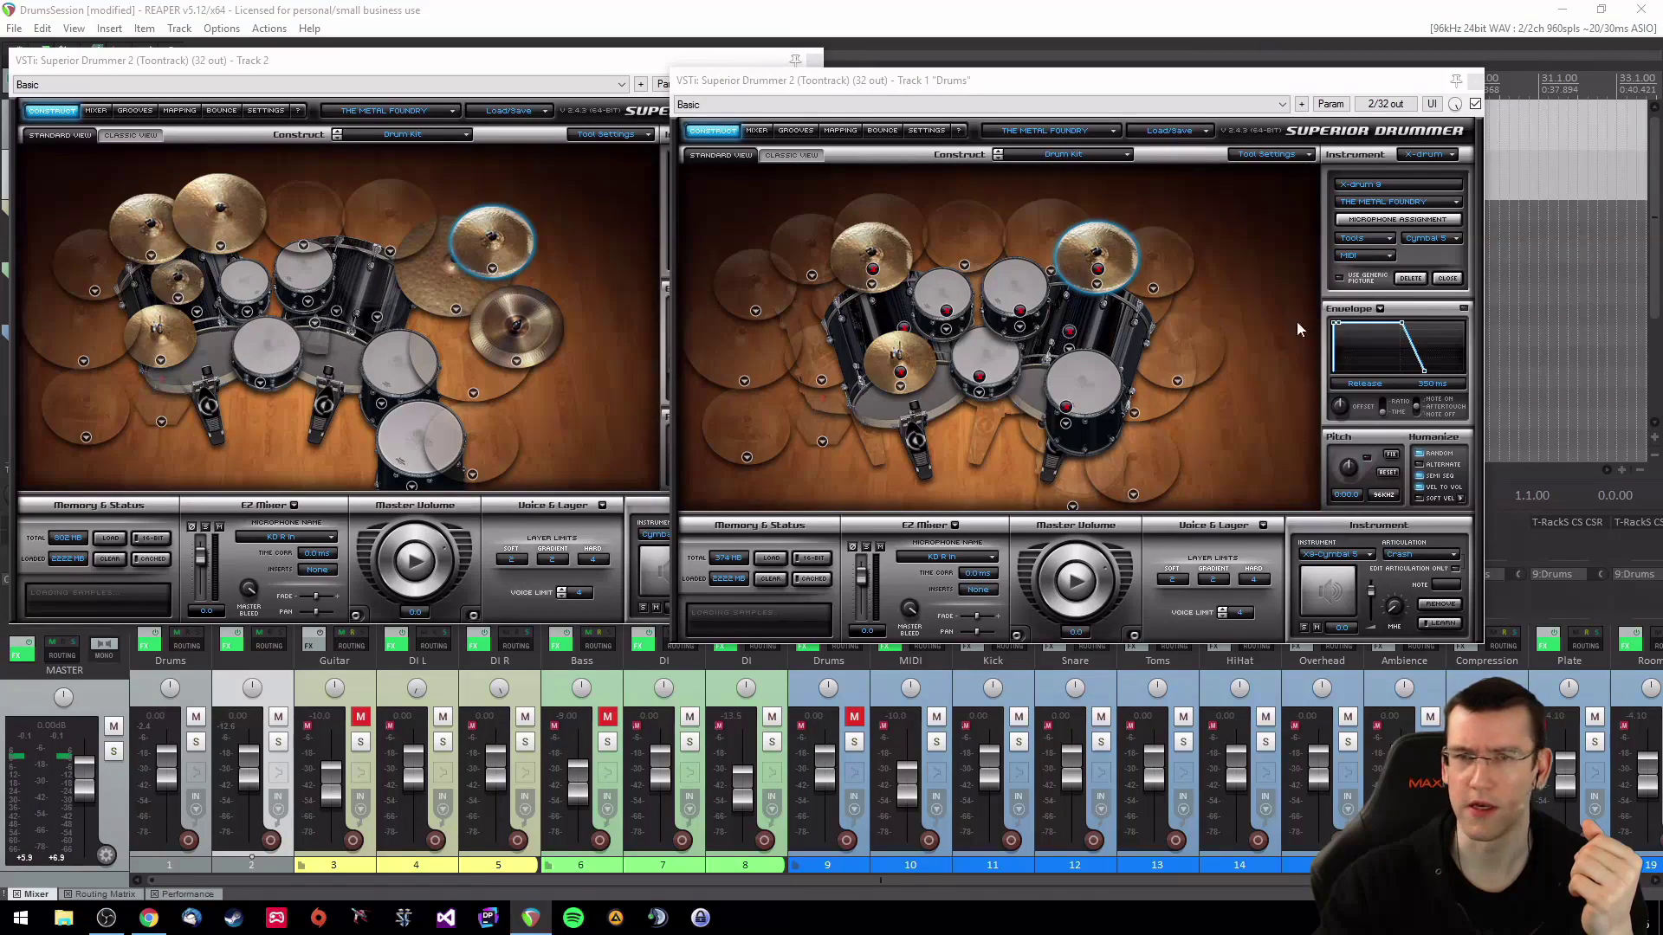
Step: Select the 21" Sabian HHX Stage Crash as the model for the Cymbal 5 X-drum in the Drums kit
right_click(1087, 296)
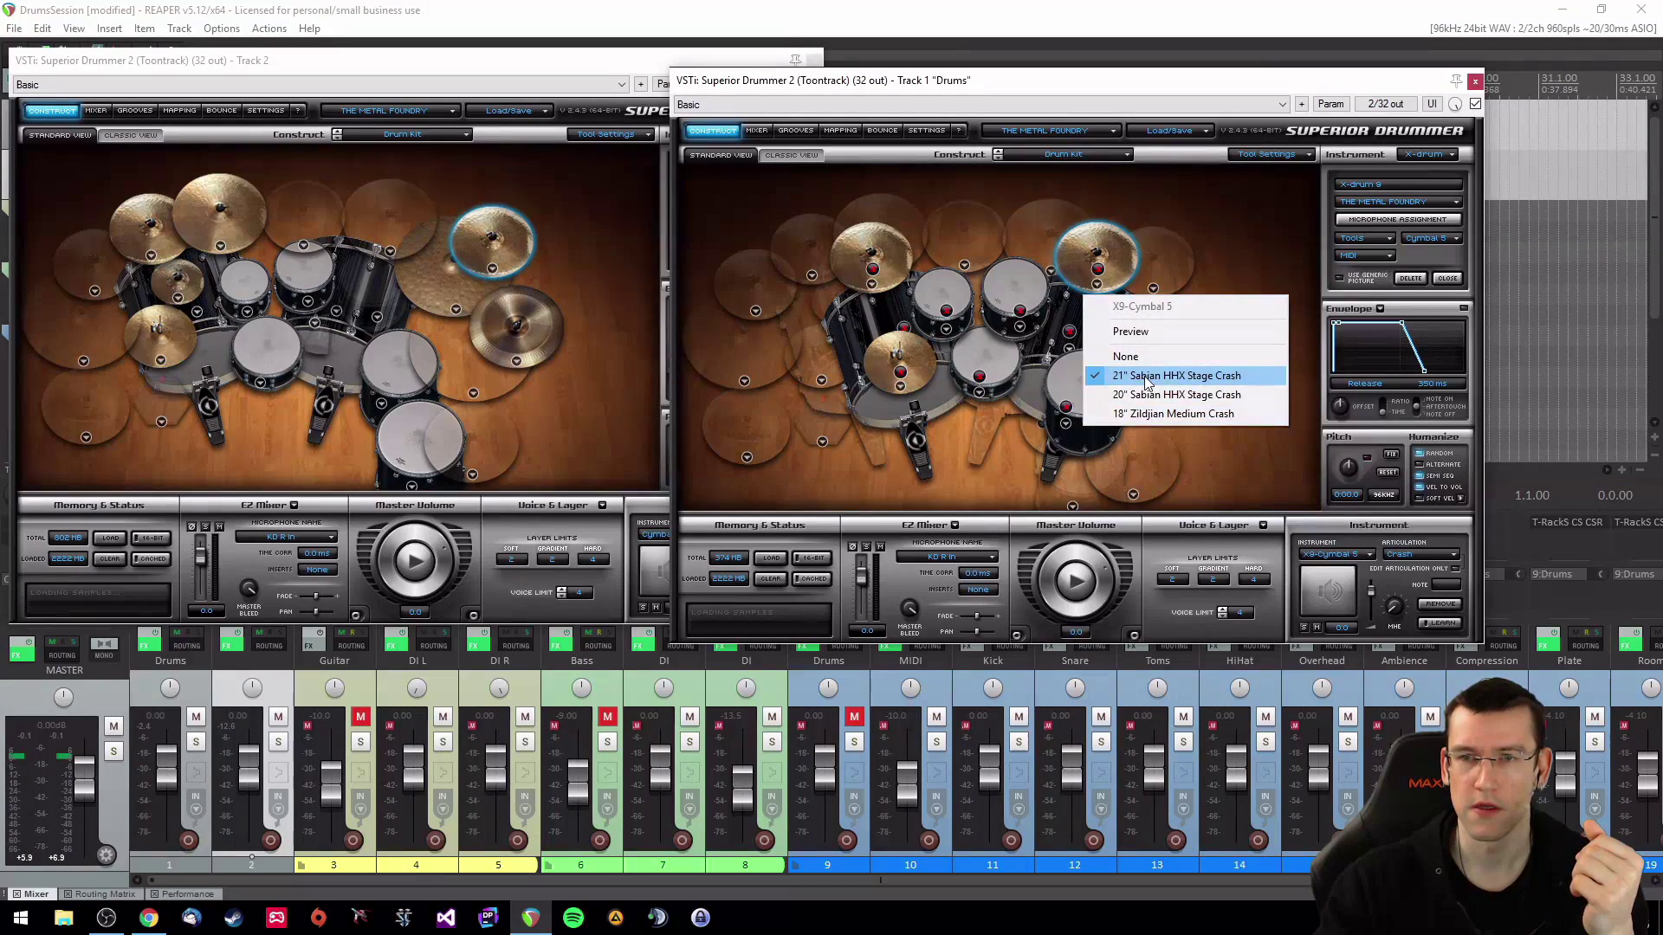
left_click(1147, 378)
right_click(1094, 287)
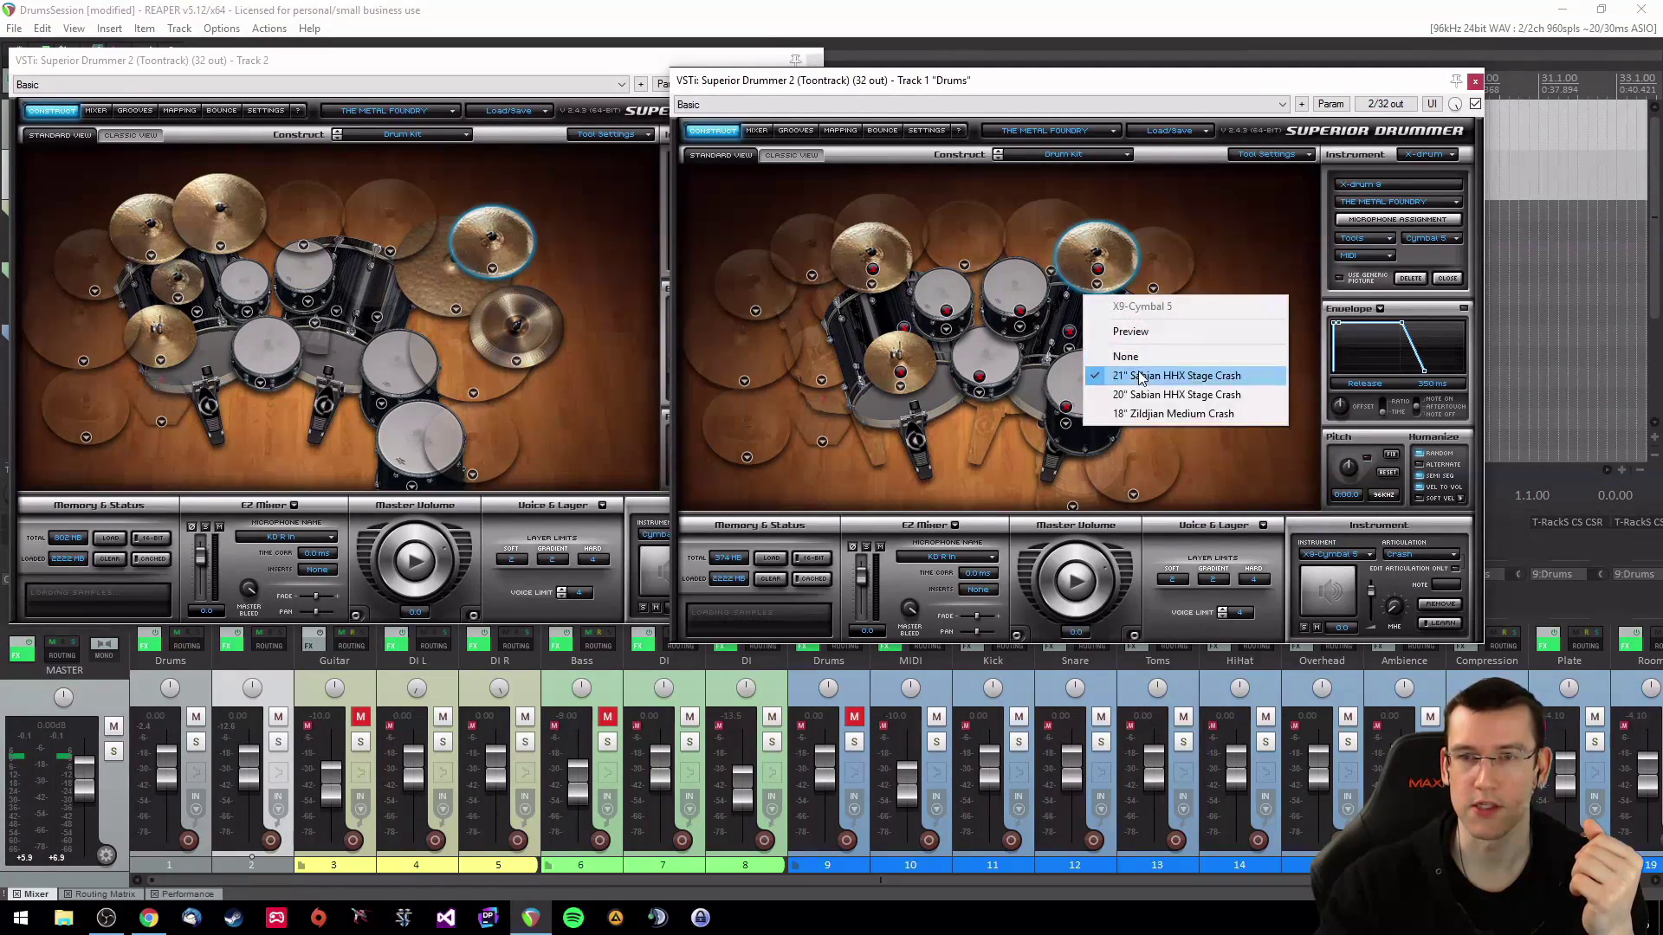
left_click(1140, 379)
Step: Audition the two crash X-drums against each other and nudge the Cymbal 5 crash slightly outward from the rack toms
left_click(1123, 279)
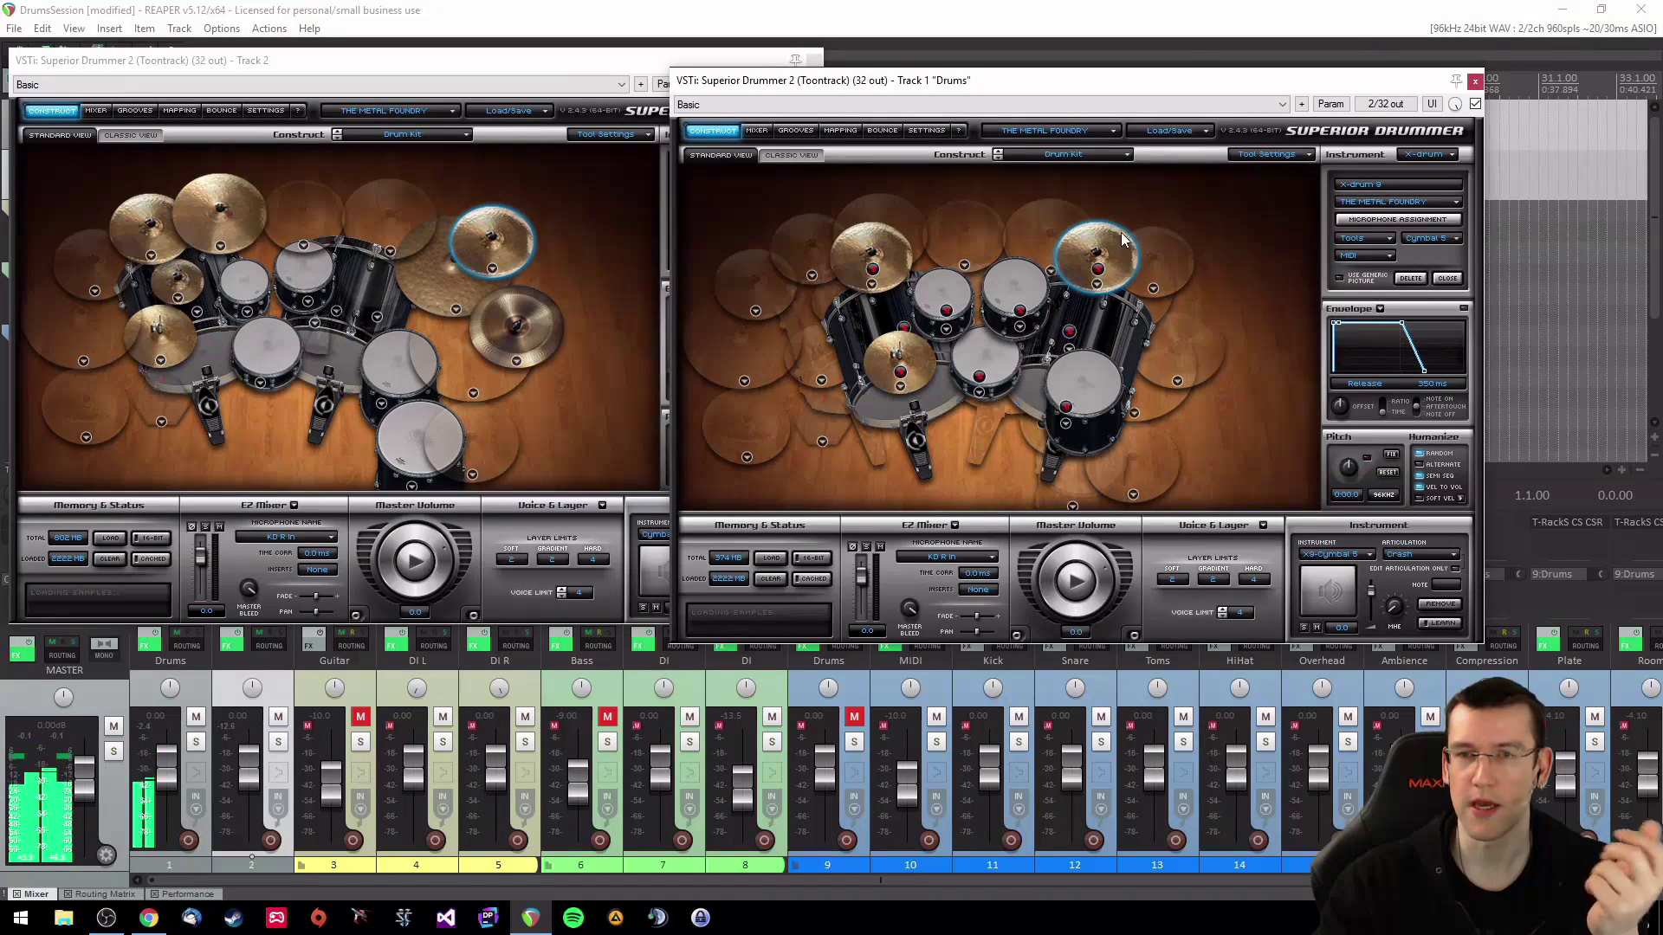
left_click(1112, 288)
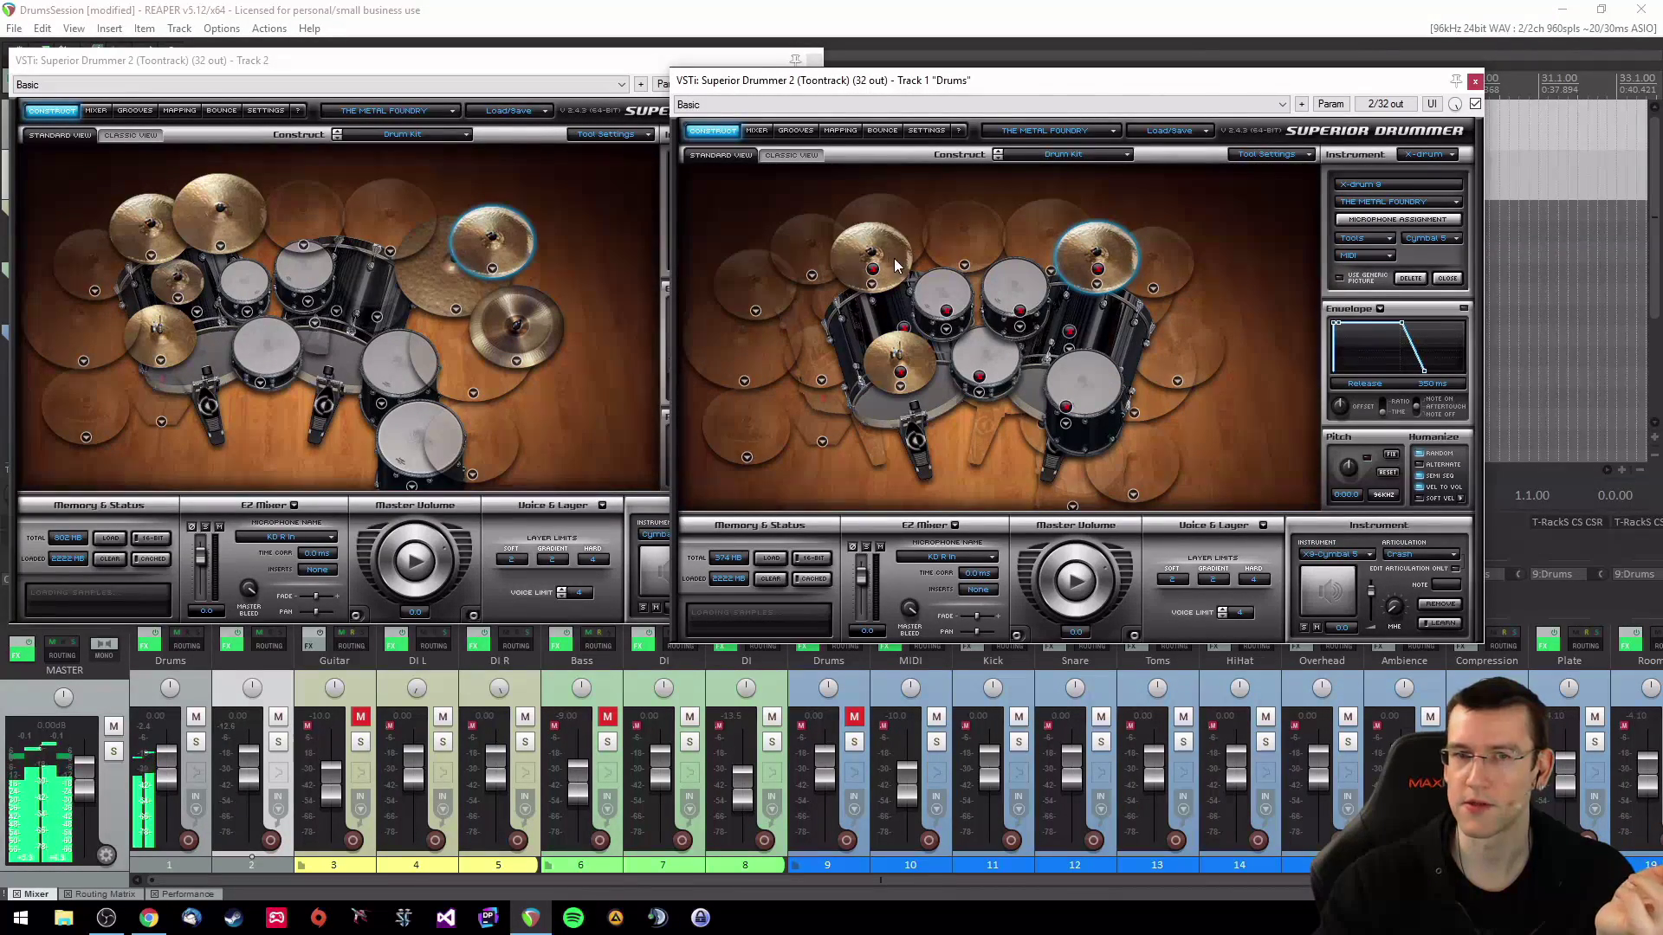
left_click(895, 265)
left_click(1098, 276)
left_click(903, 263)
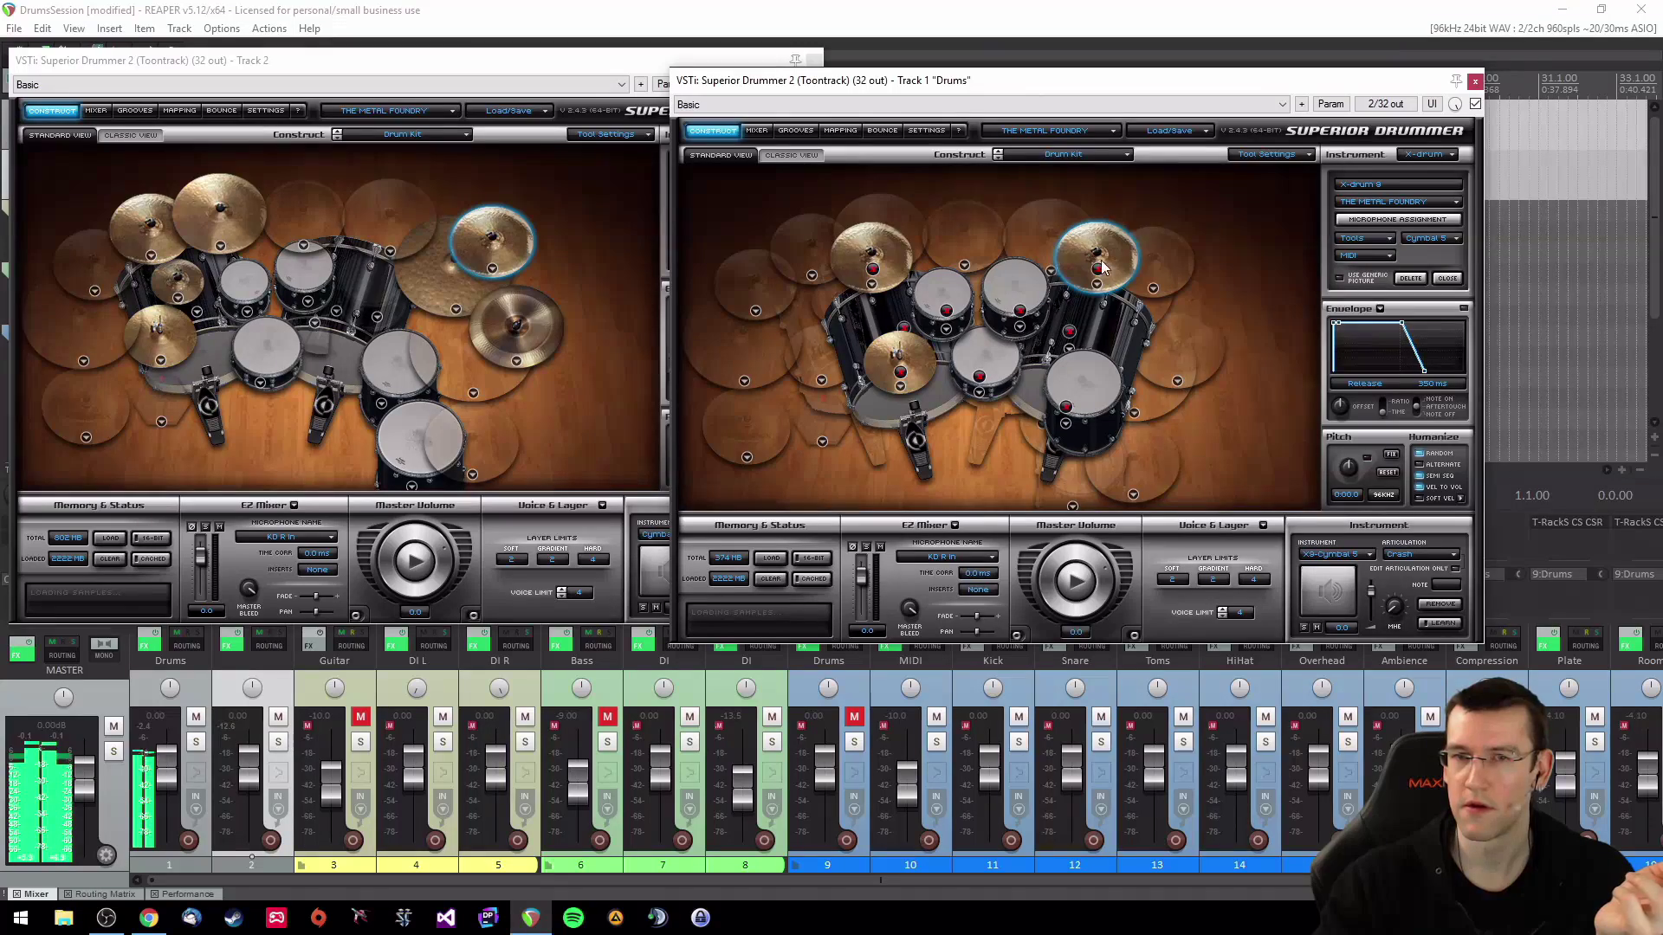
left_click_drag(1073, 271, 1078, 269)
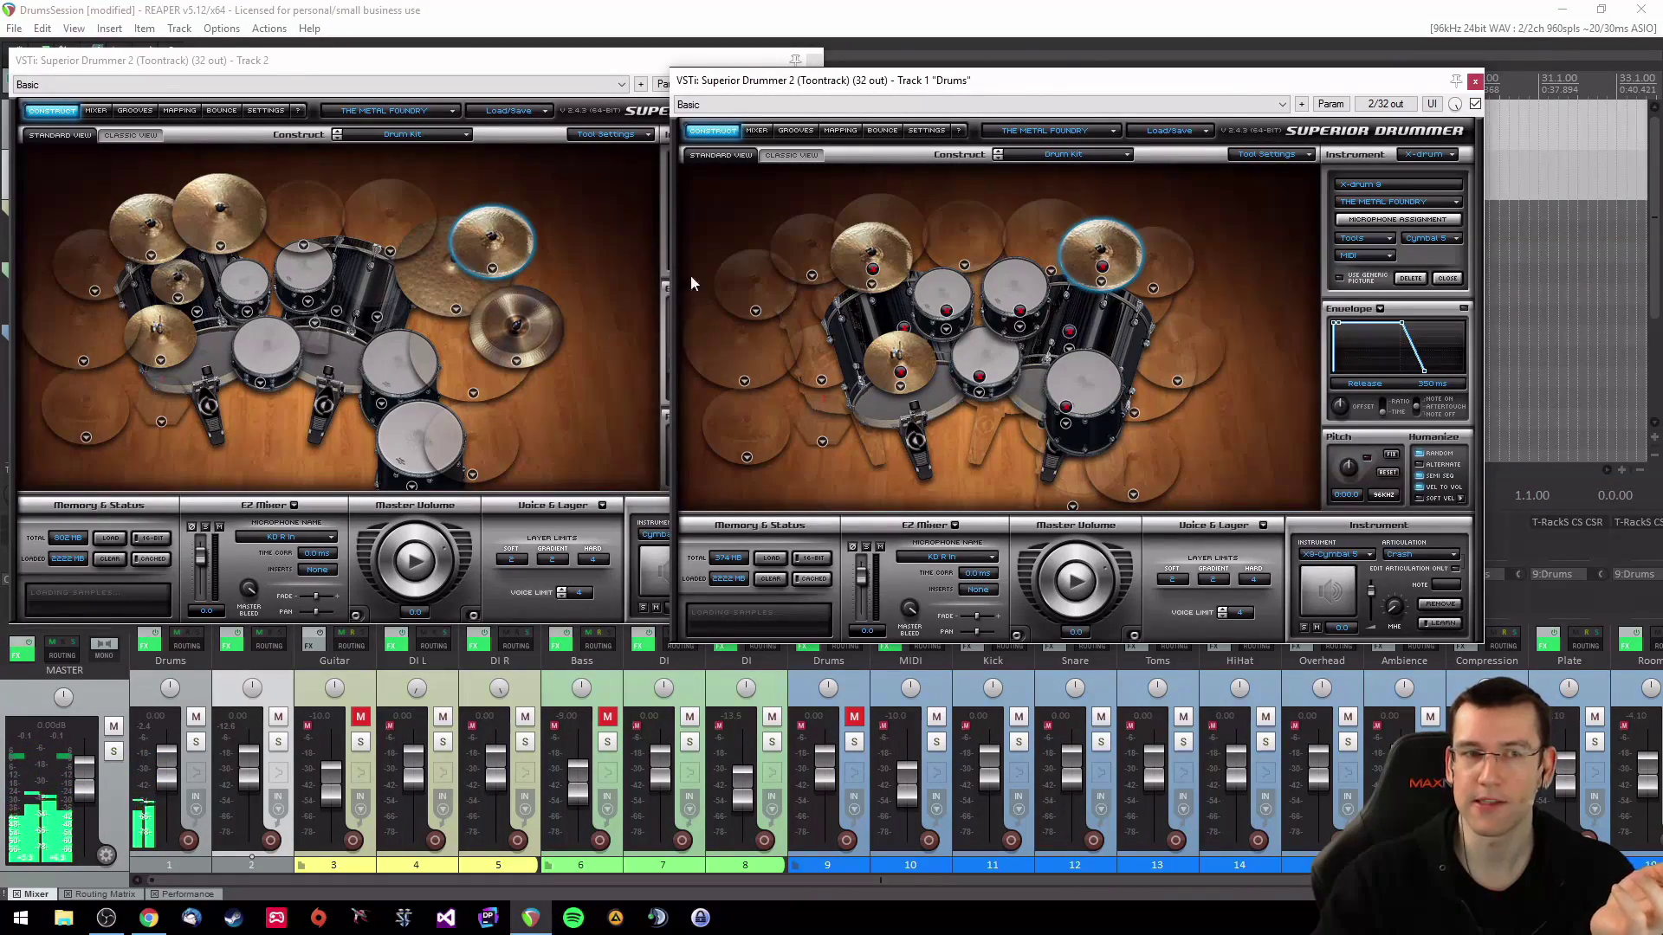
Step: Check Cymbal 2's model list in the Track 2 kit, and lower the Cymbal 5 crash slightly in the Drums kit
left_click(151, 258)
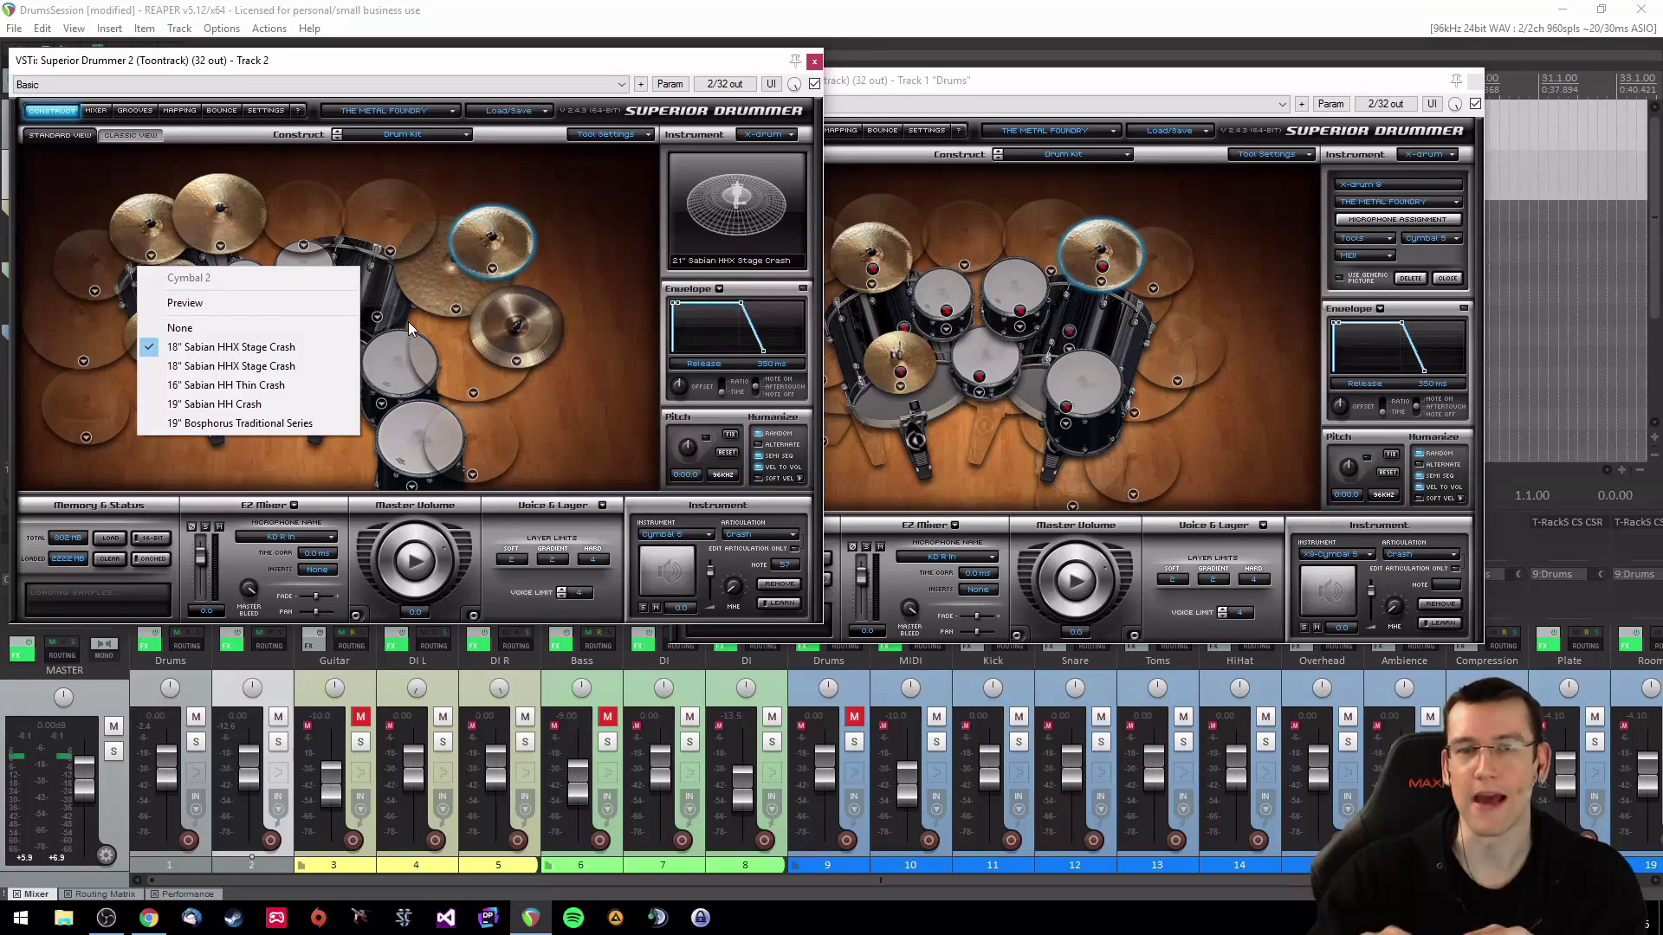
left_click(382, 61)
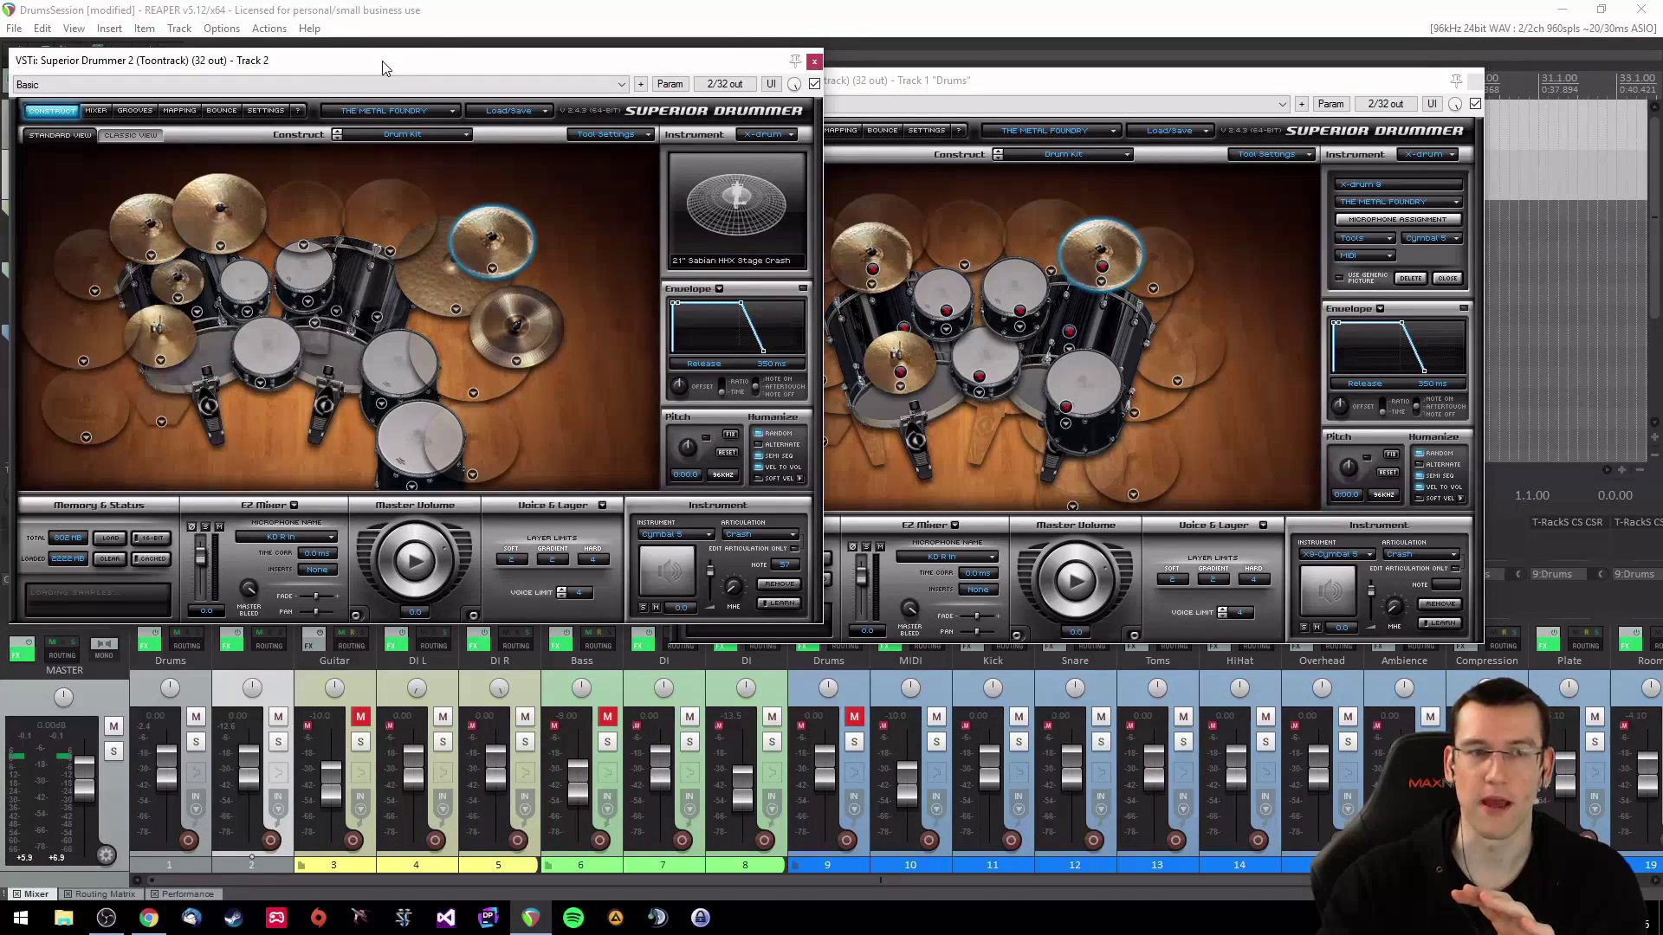
left_click(968, 86)
left_click_drag(1027, 80, 994, 96)
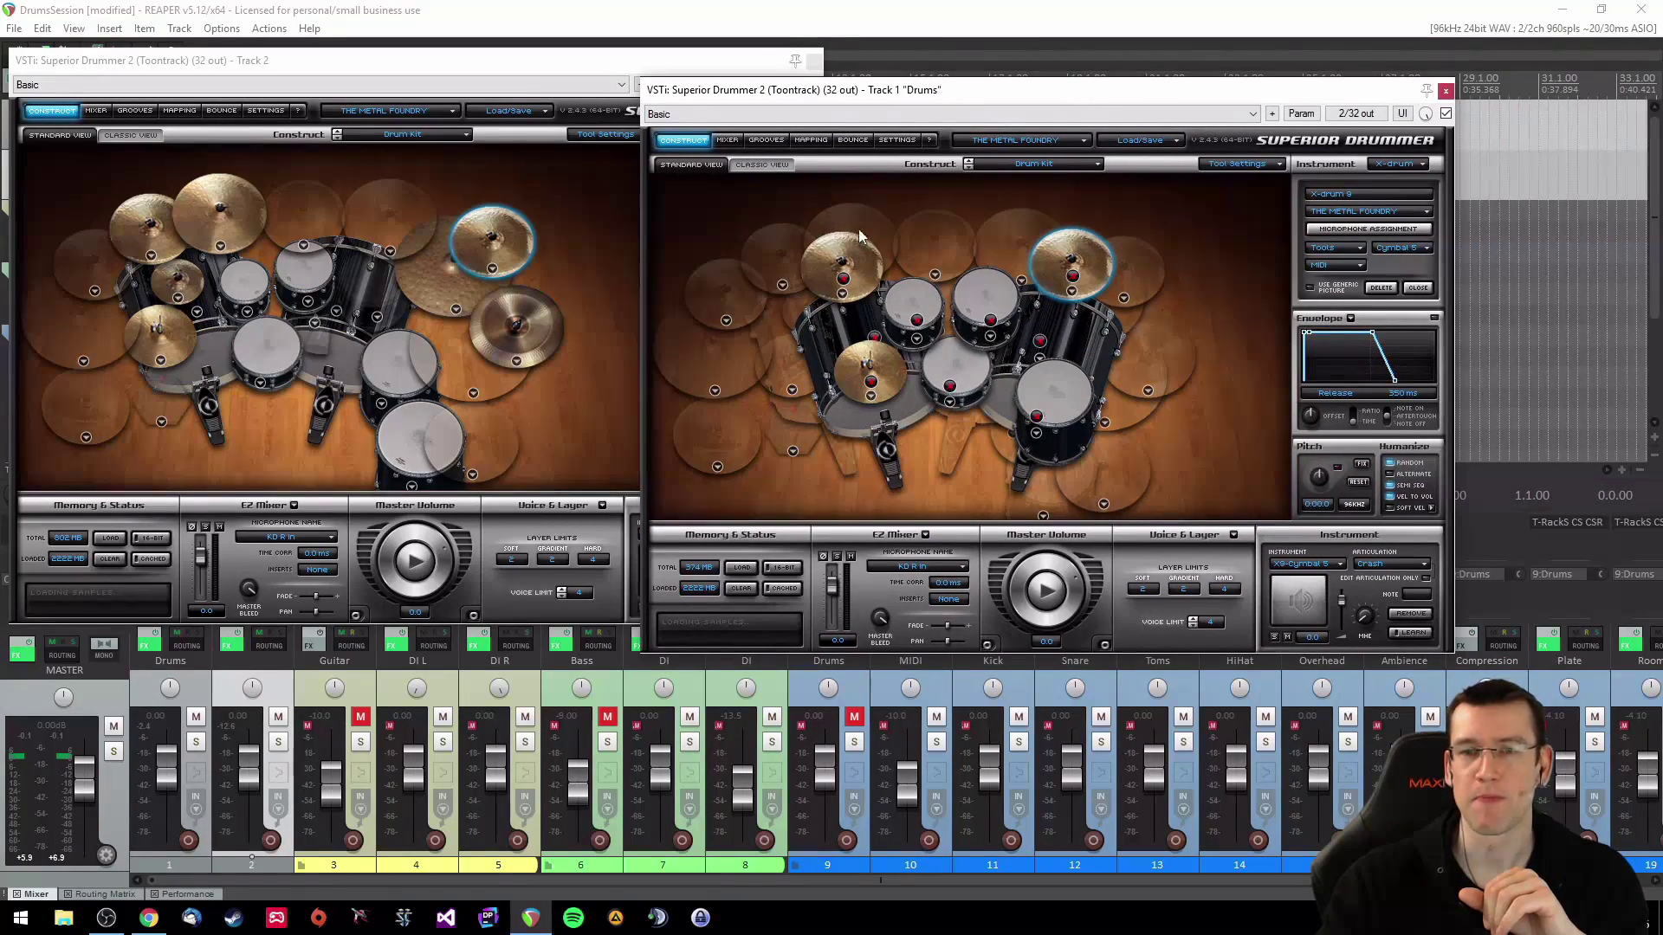
left_click(1109, 283)
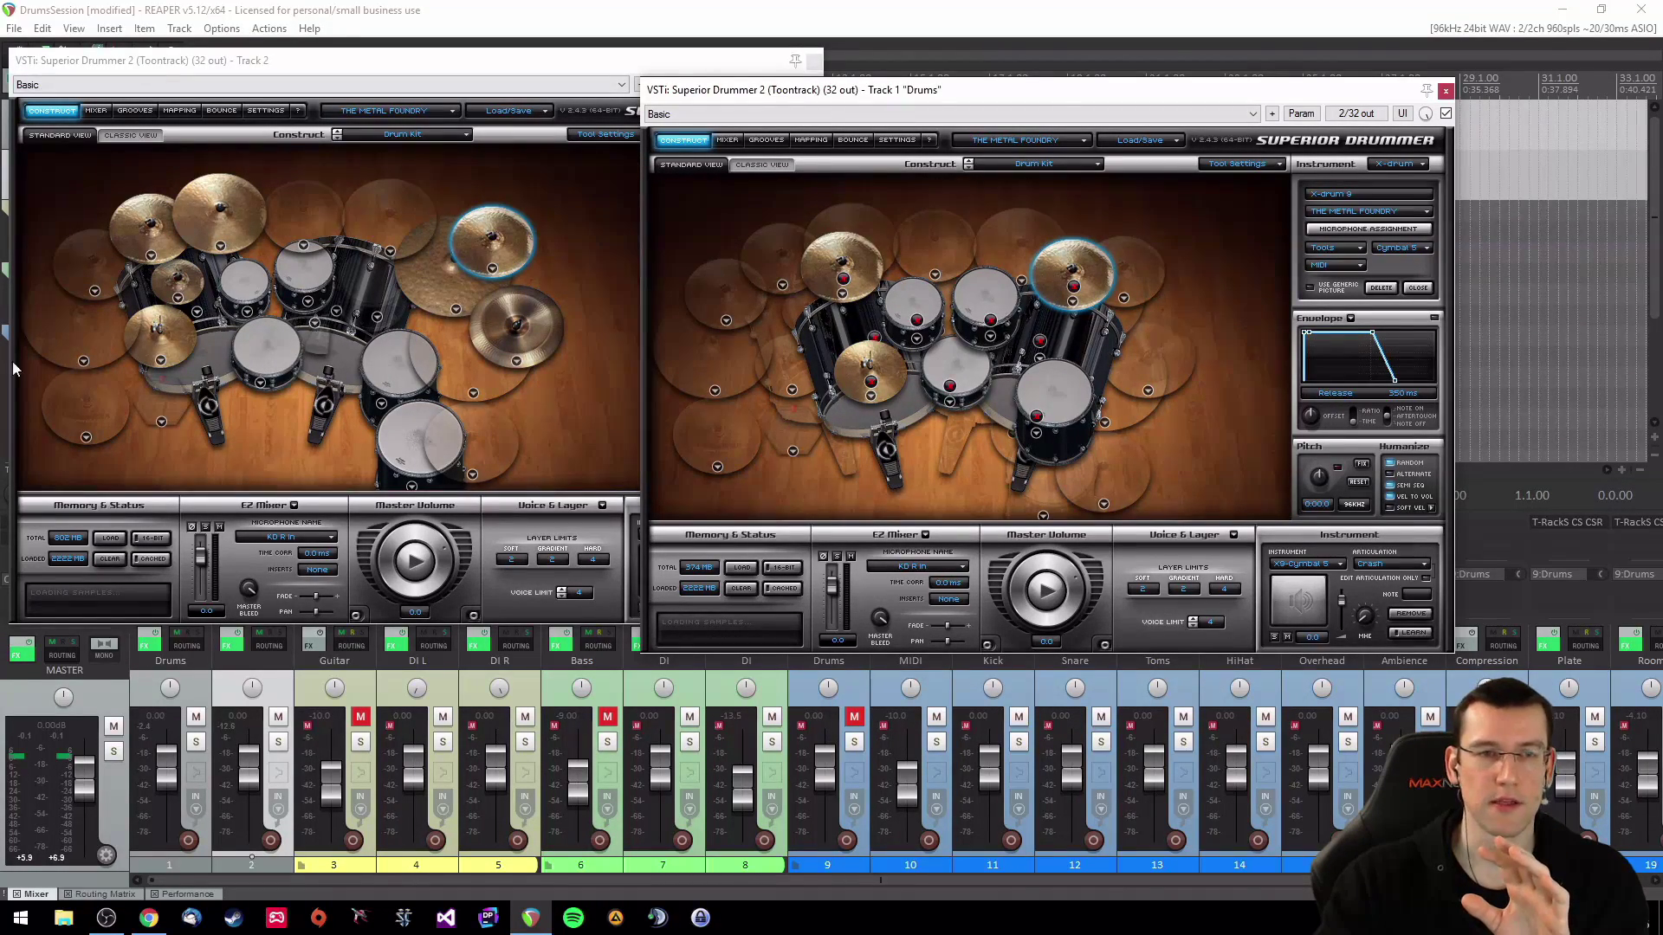
Step: Audition China 2 in the Track 2 kit and check its model list
left_click(337, 63)
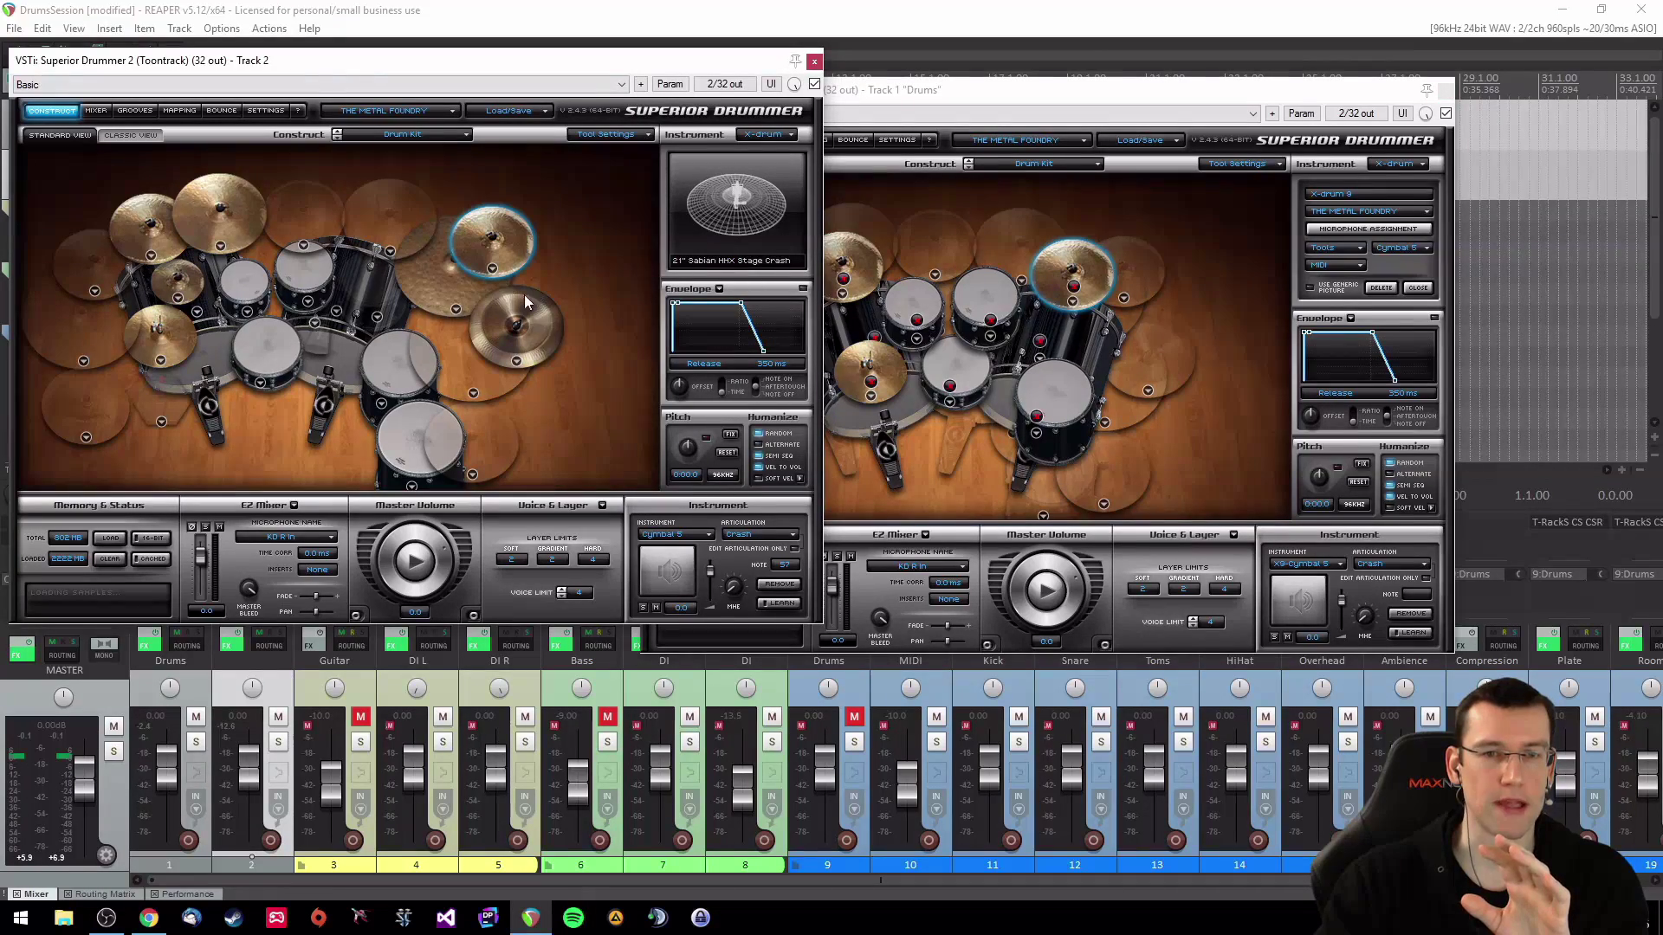
left_click(551, 326)
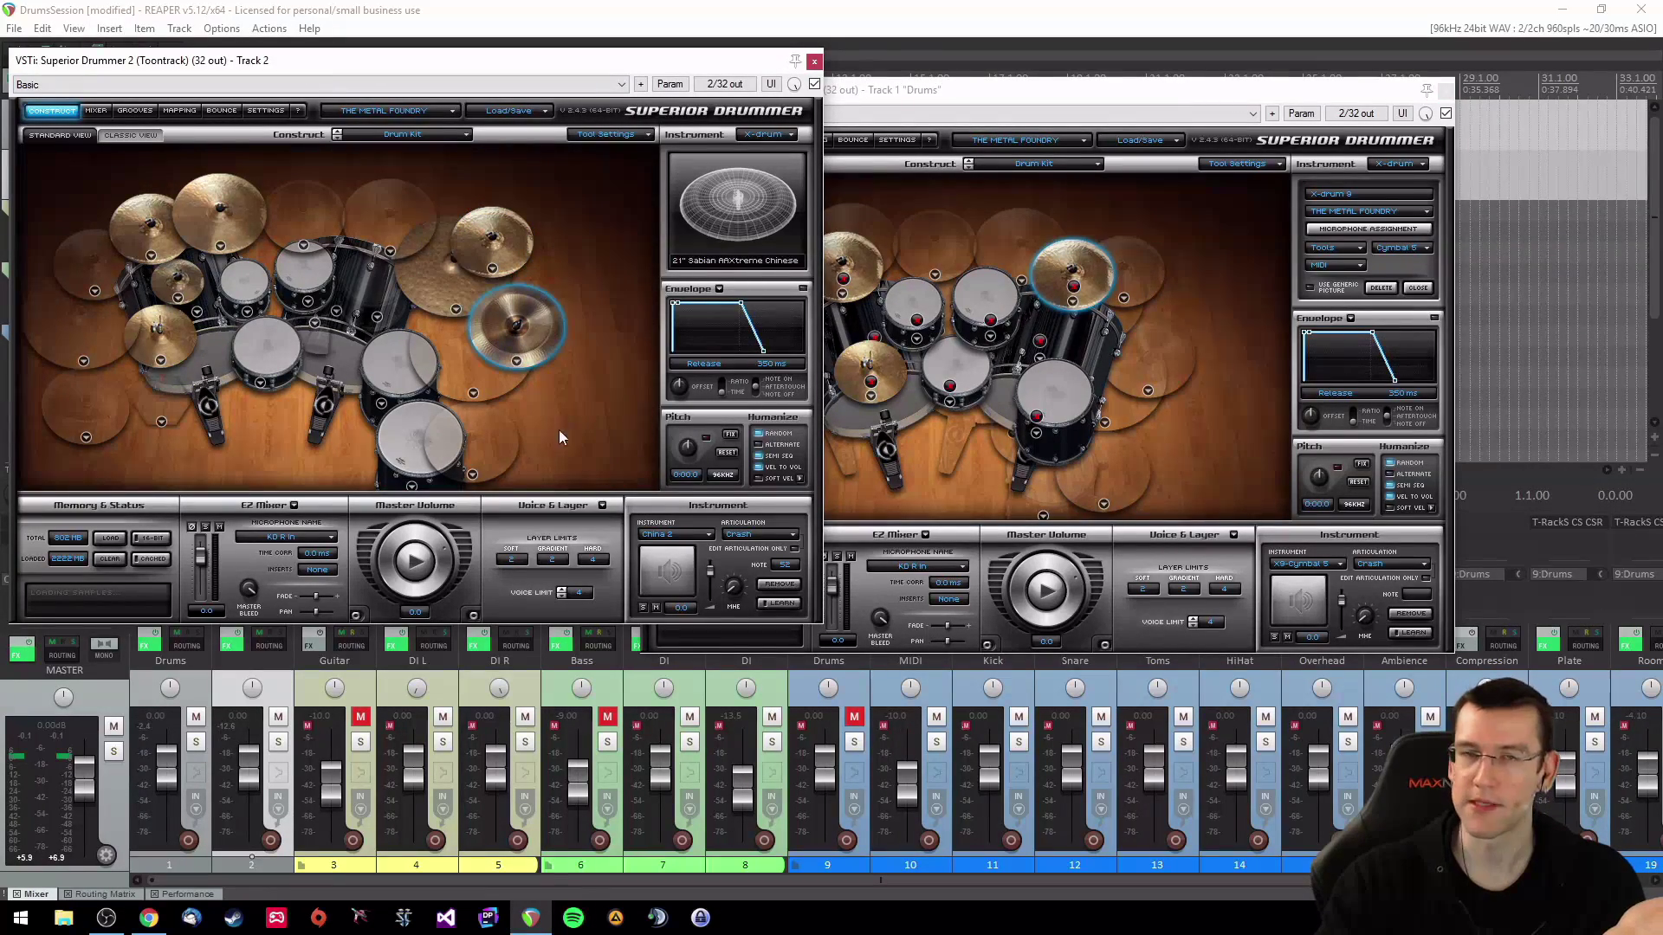
left_click(517, 361)
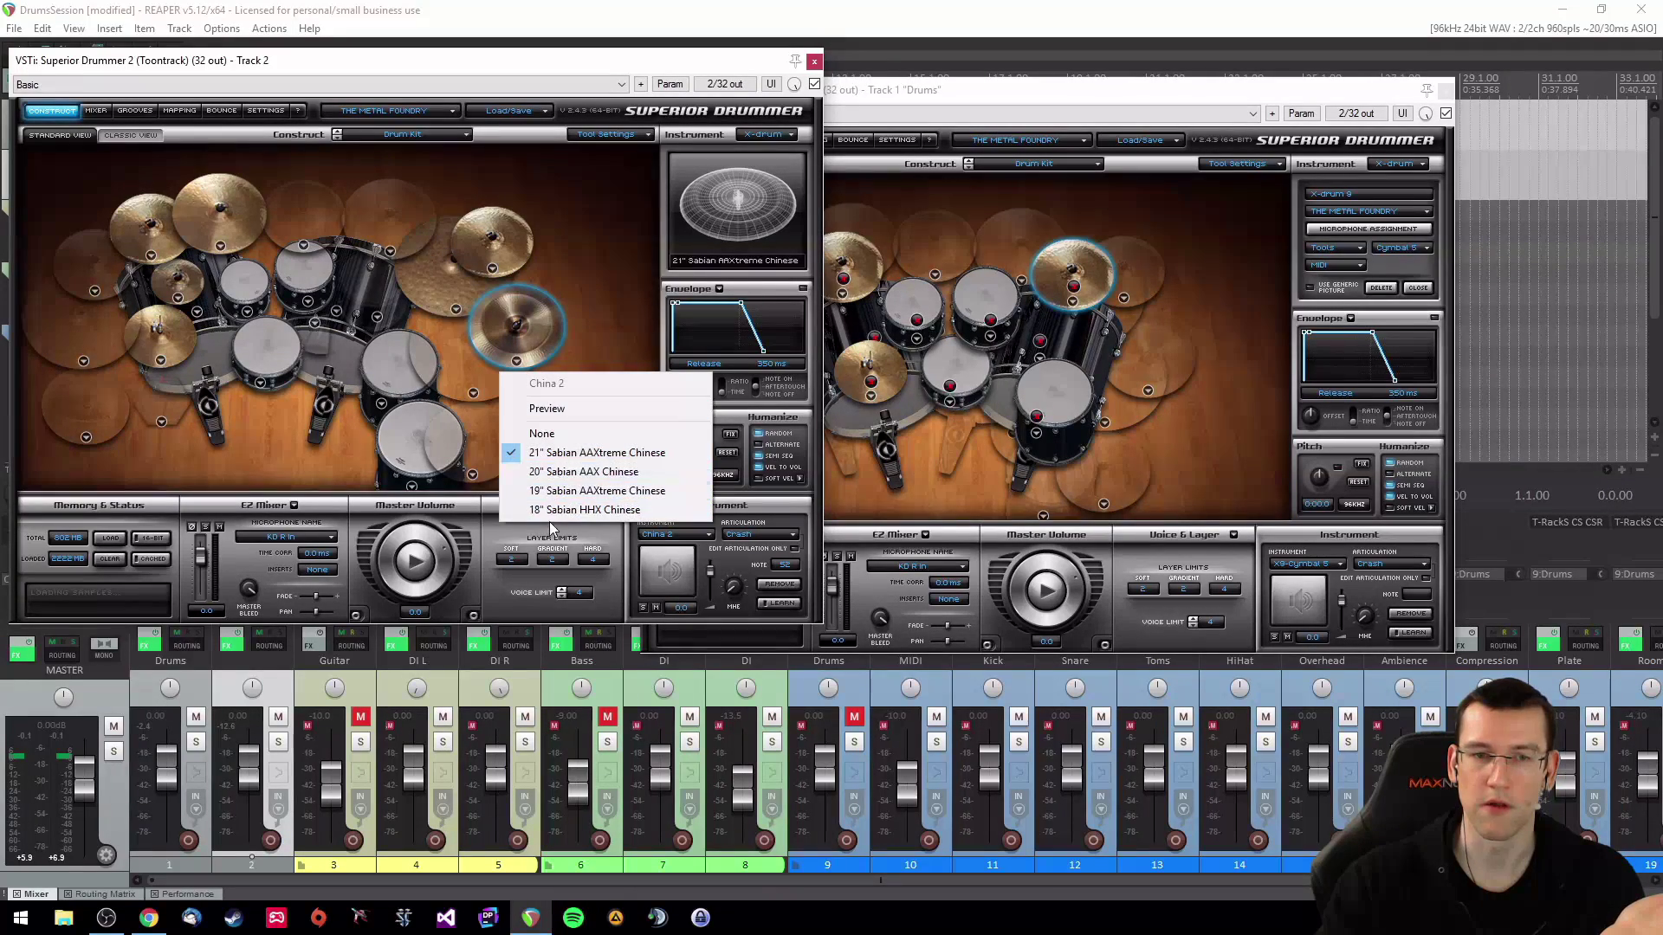
left_click(545, 330)
left_click(1115, 94)
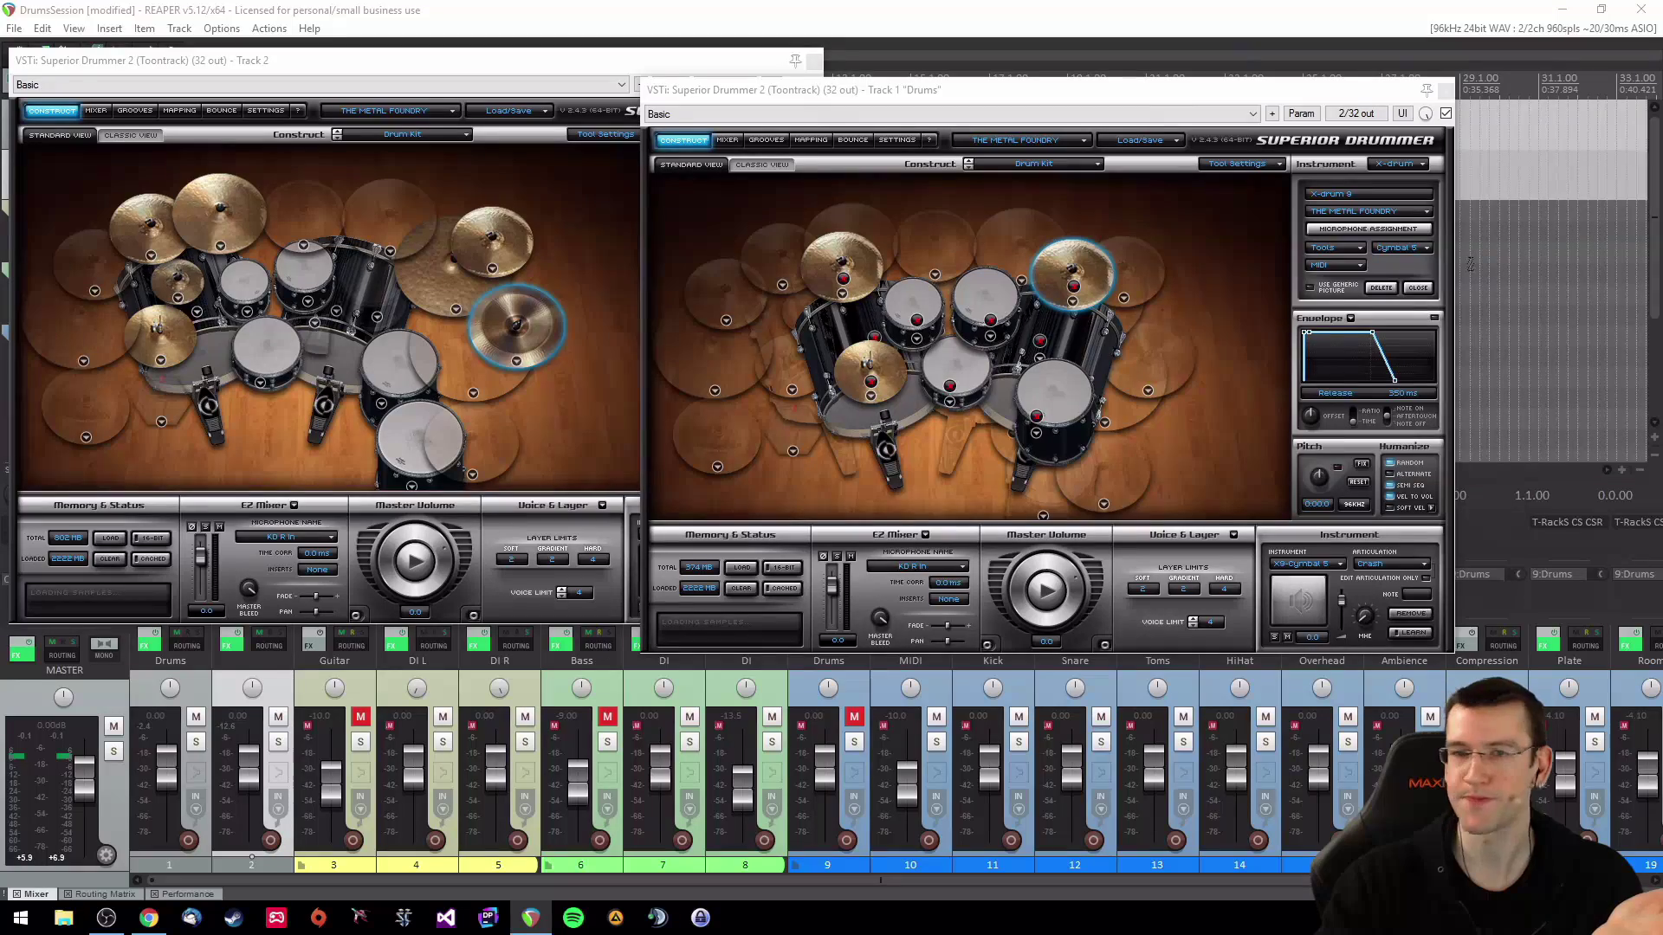
left_click(474, 368)
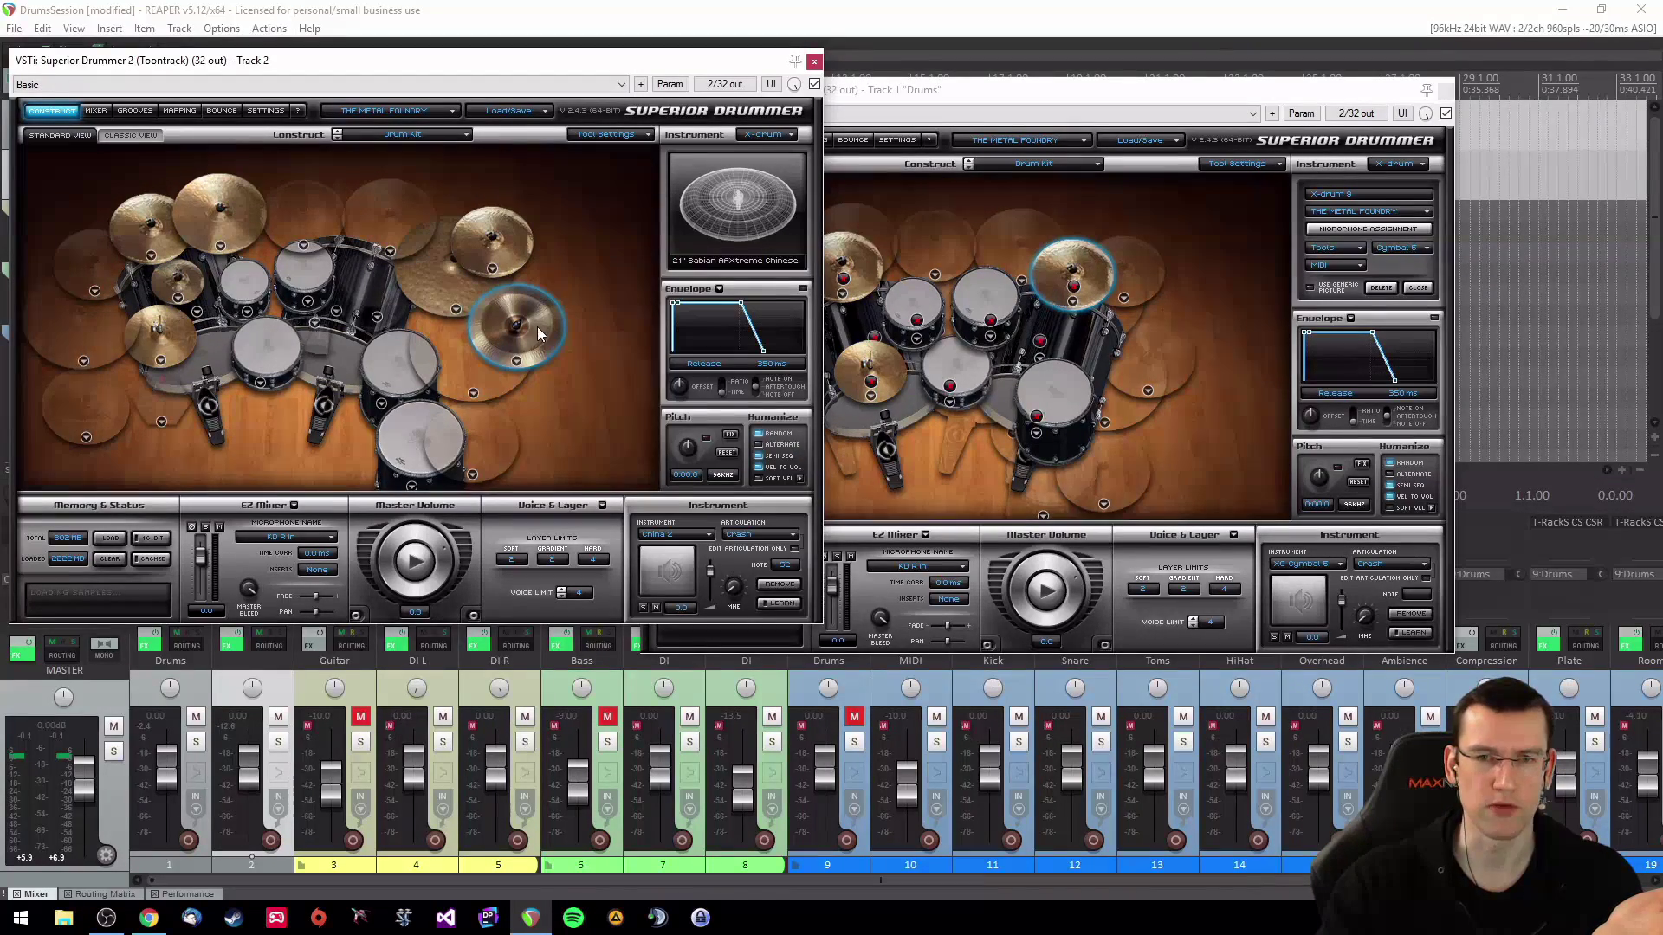
Step: Add a tenth X-drum assigned to THE METAL FOUNDRY's China 2 and place it beside the floor tom, below the Cymbal 5 crash
left_click(1385, 171)
left_click(1415, 161)
left_click(1394, 176)
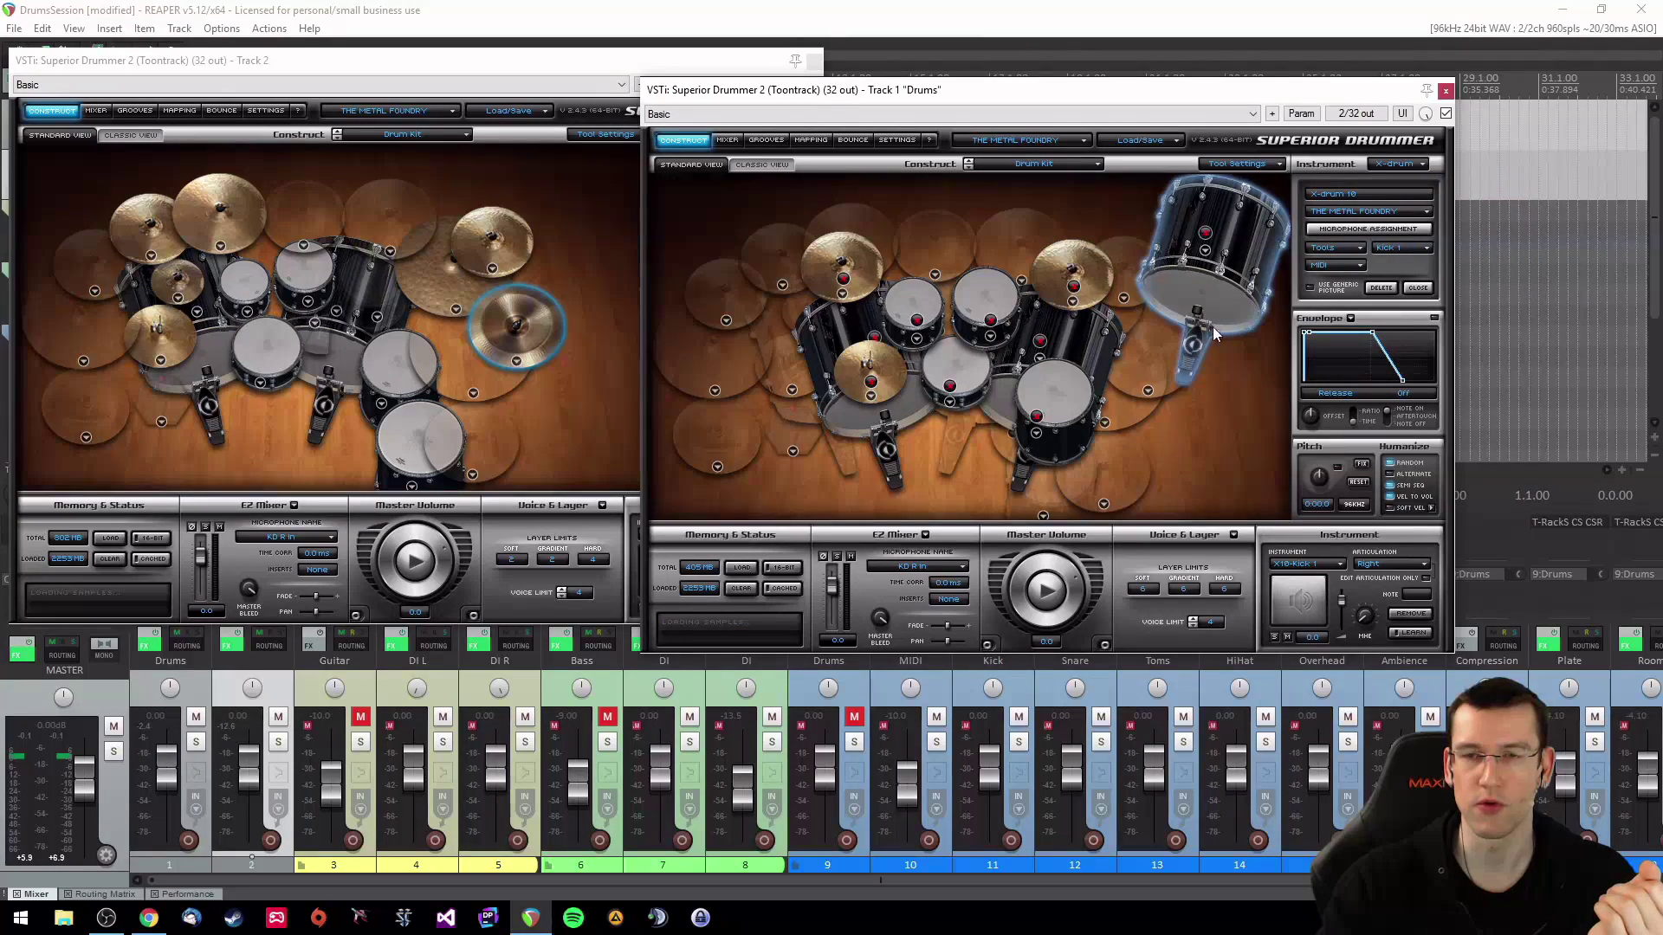
left_click_drag(1228, 287, 1166, 393)
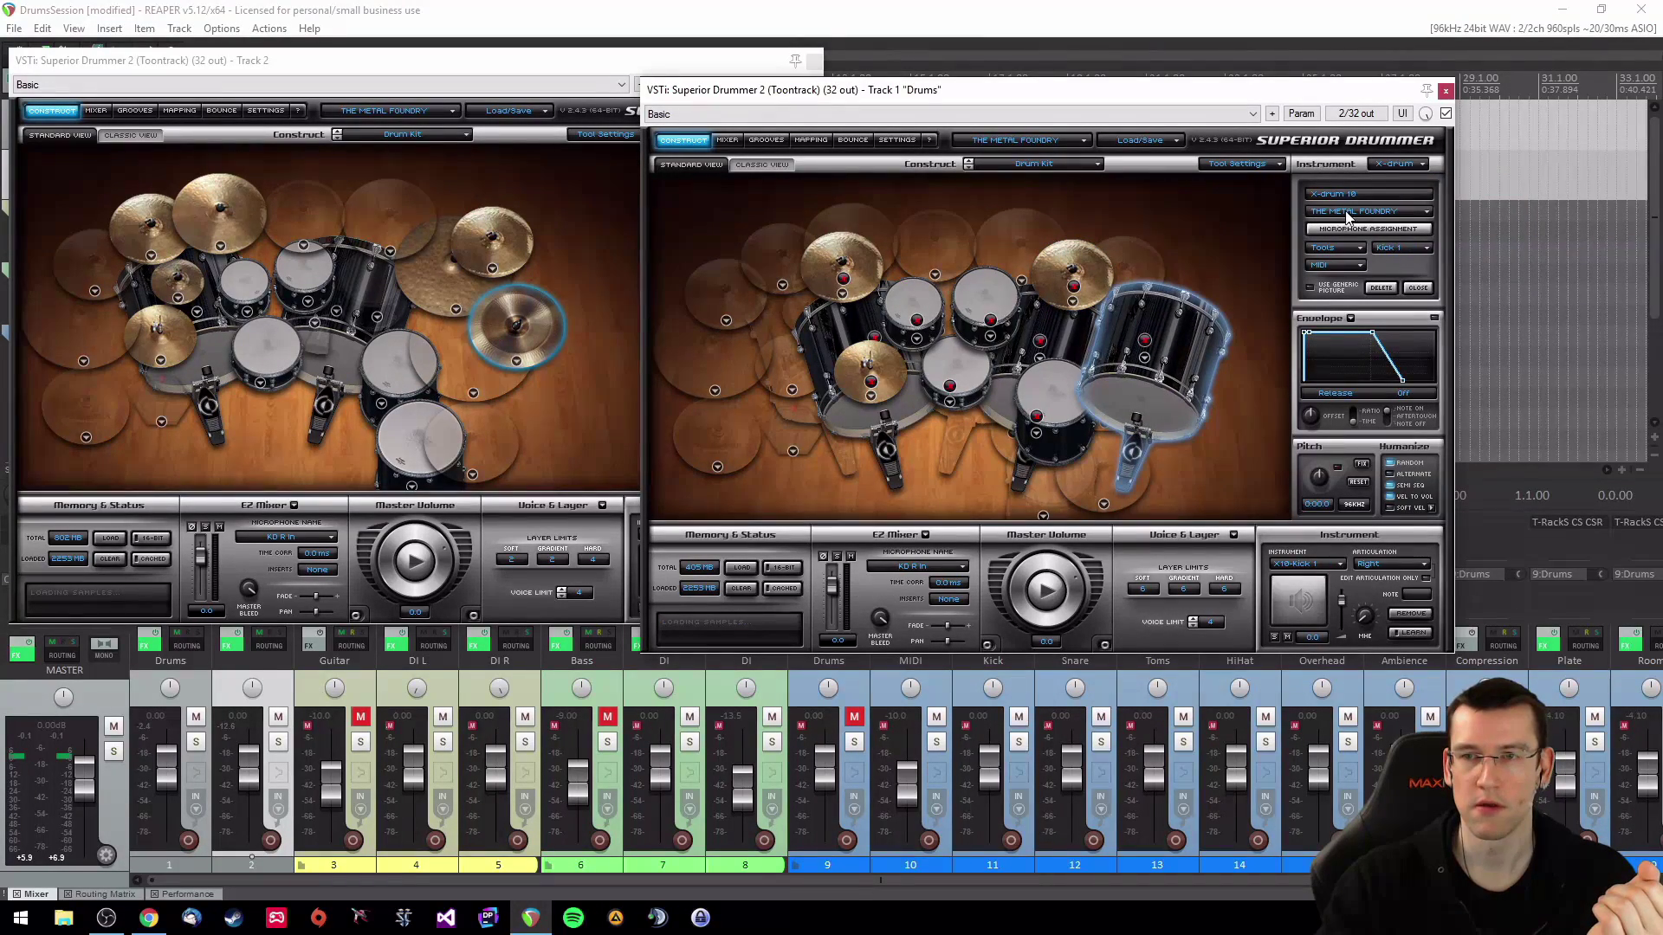
left_click(1418, 251)
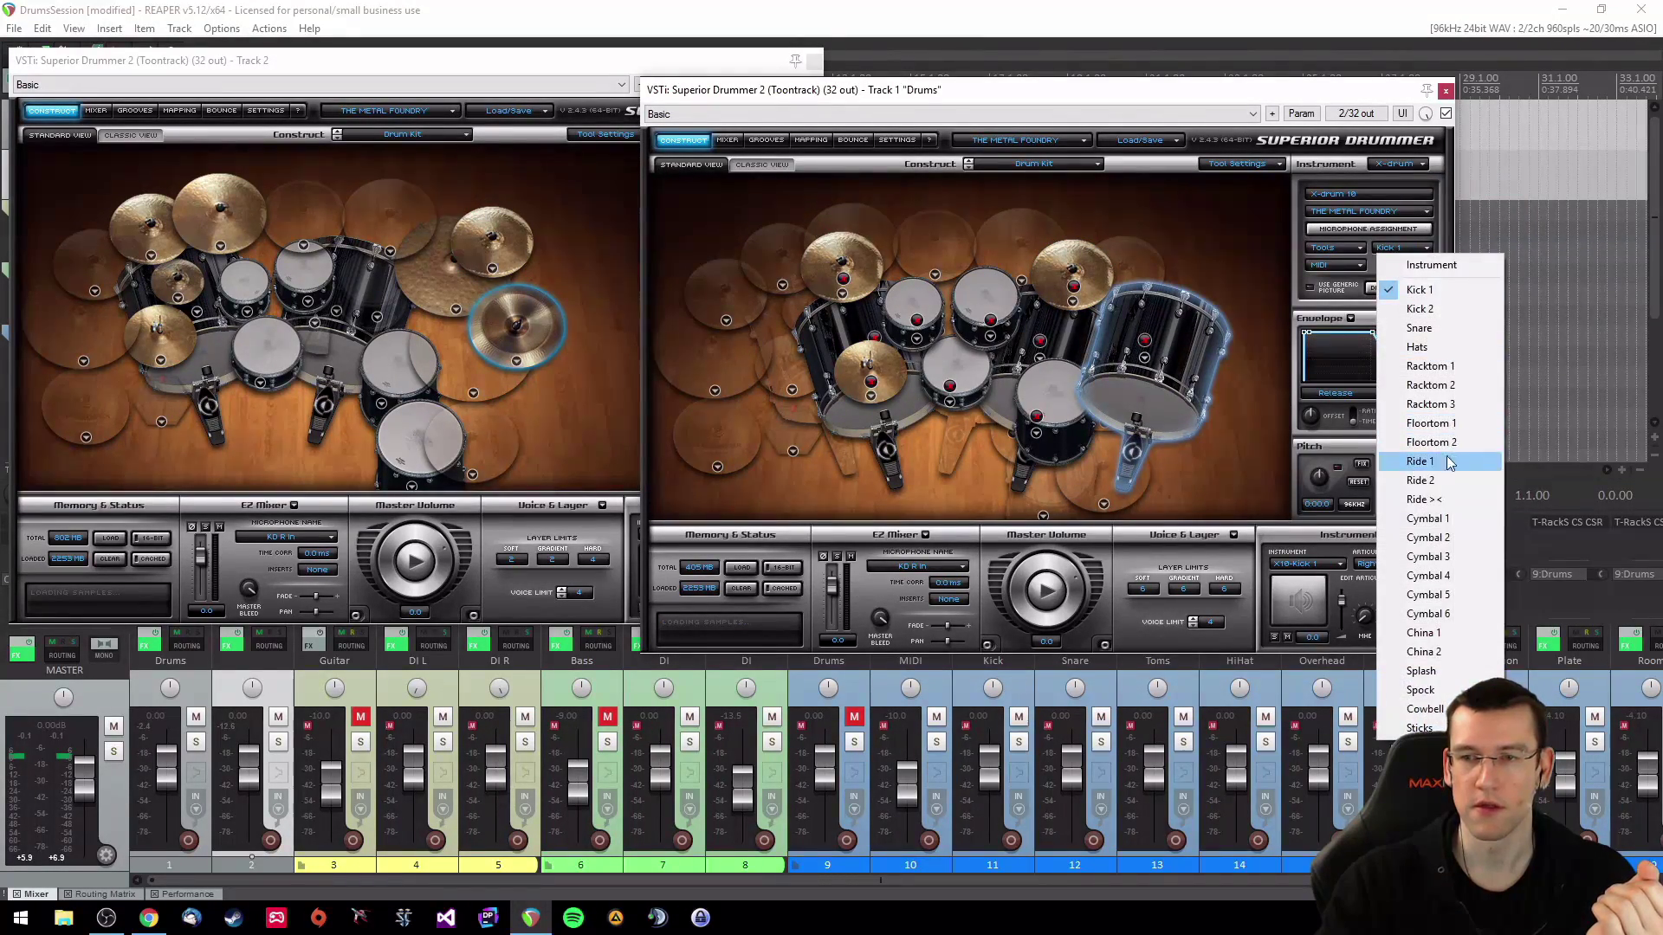
left_click(1423, 651)
mouse_move(1176, 336)
left_mouse_down()
mouse_move(1165, 378)
mouse_move(1162, 364)
left_mouse_up()
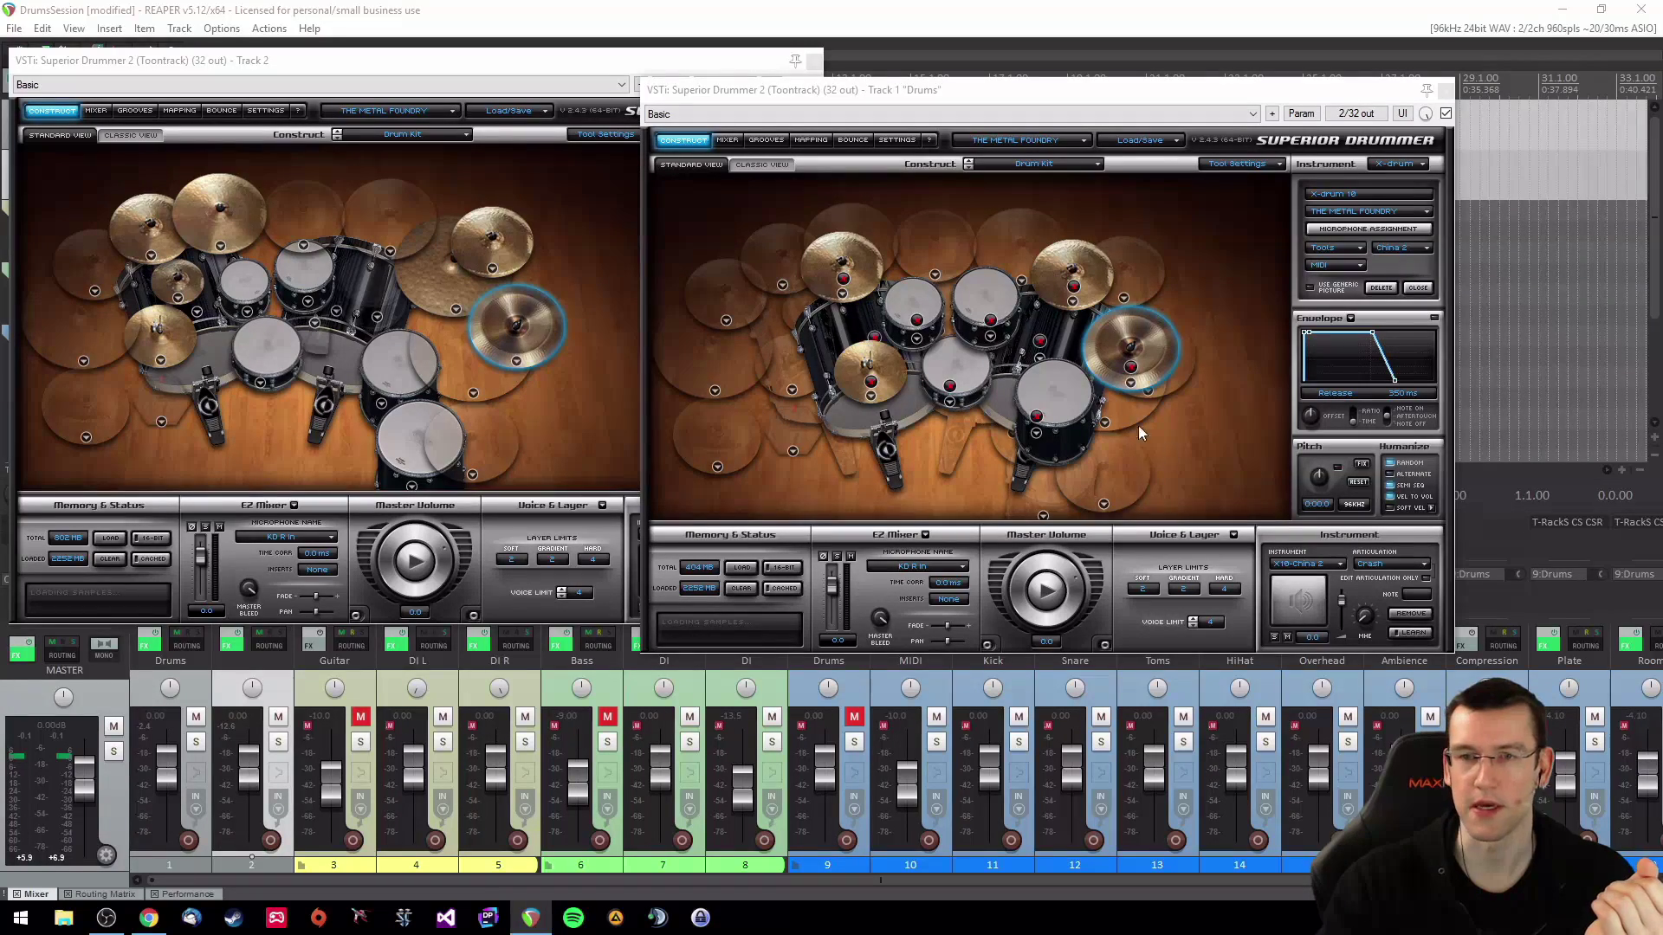
Step: Choose the 19" Sabian AAXtreme Chinese model for the China 2 X-drum and audition it
left_click(1131, 384)
left_click(1199, 516)
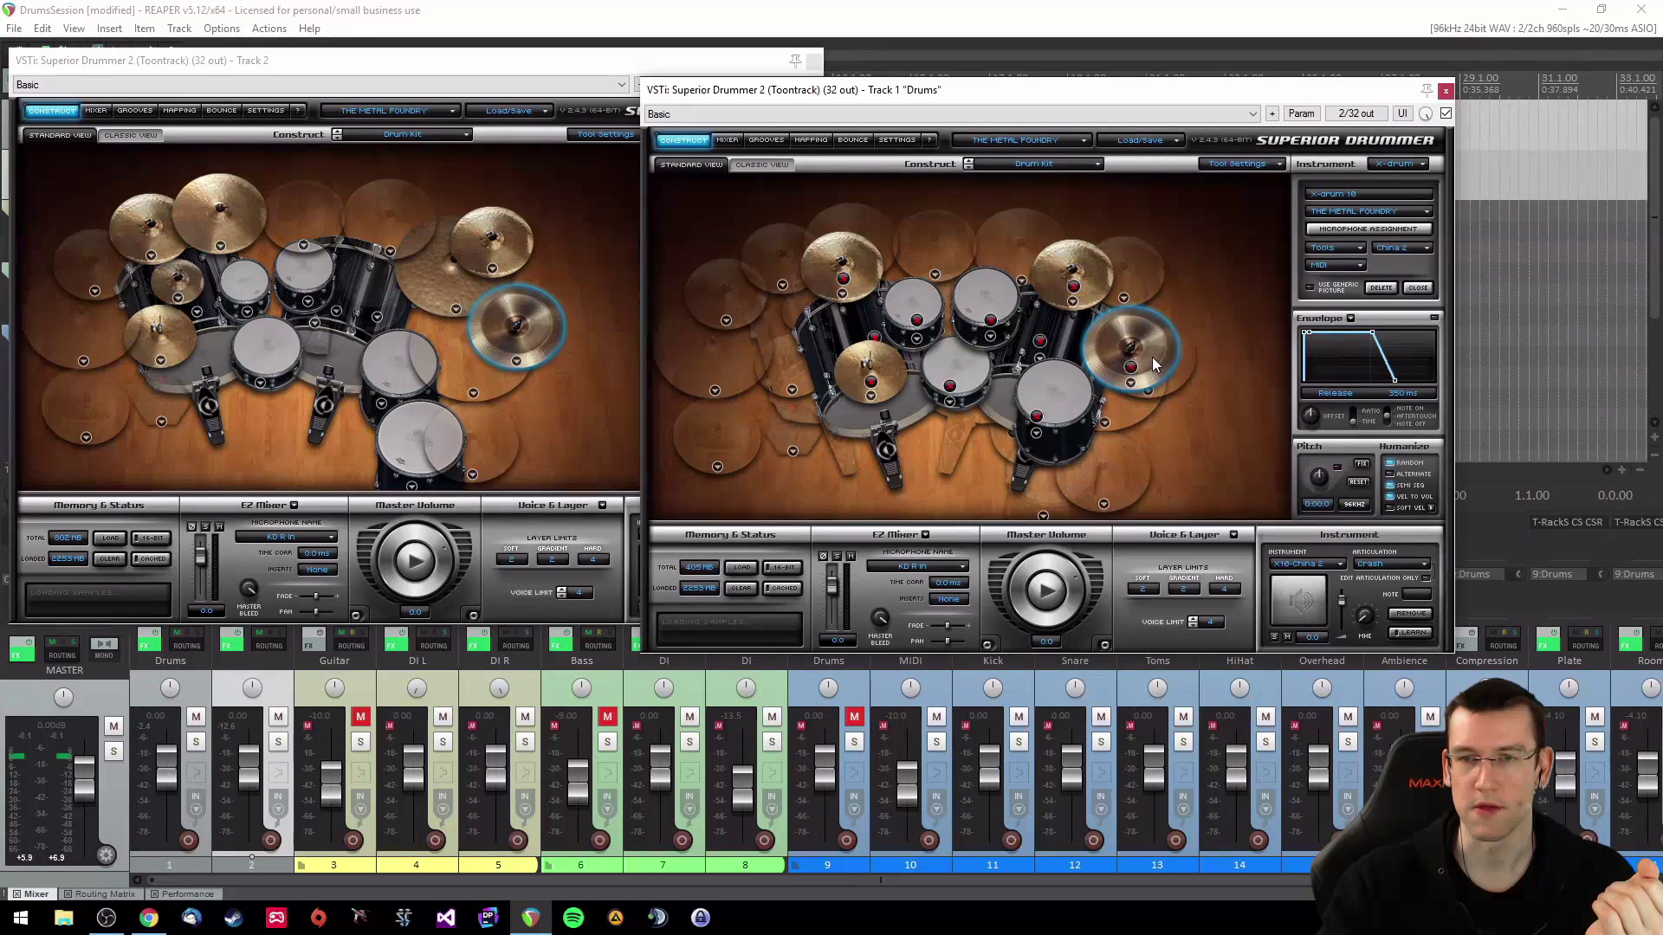
left_click(1152, 357)
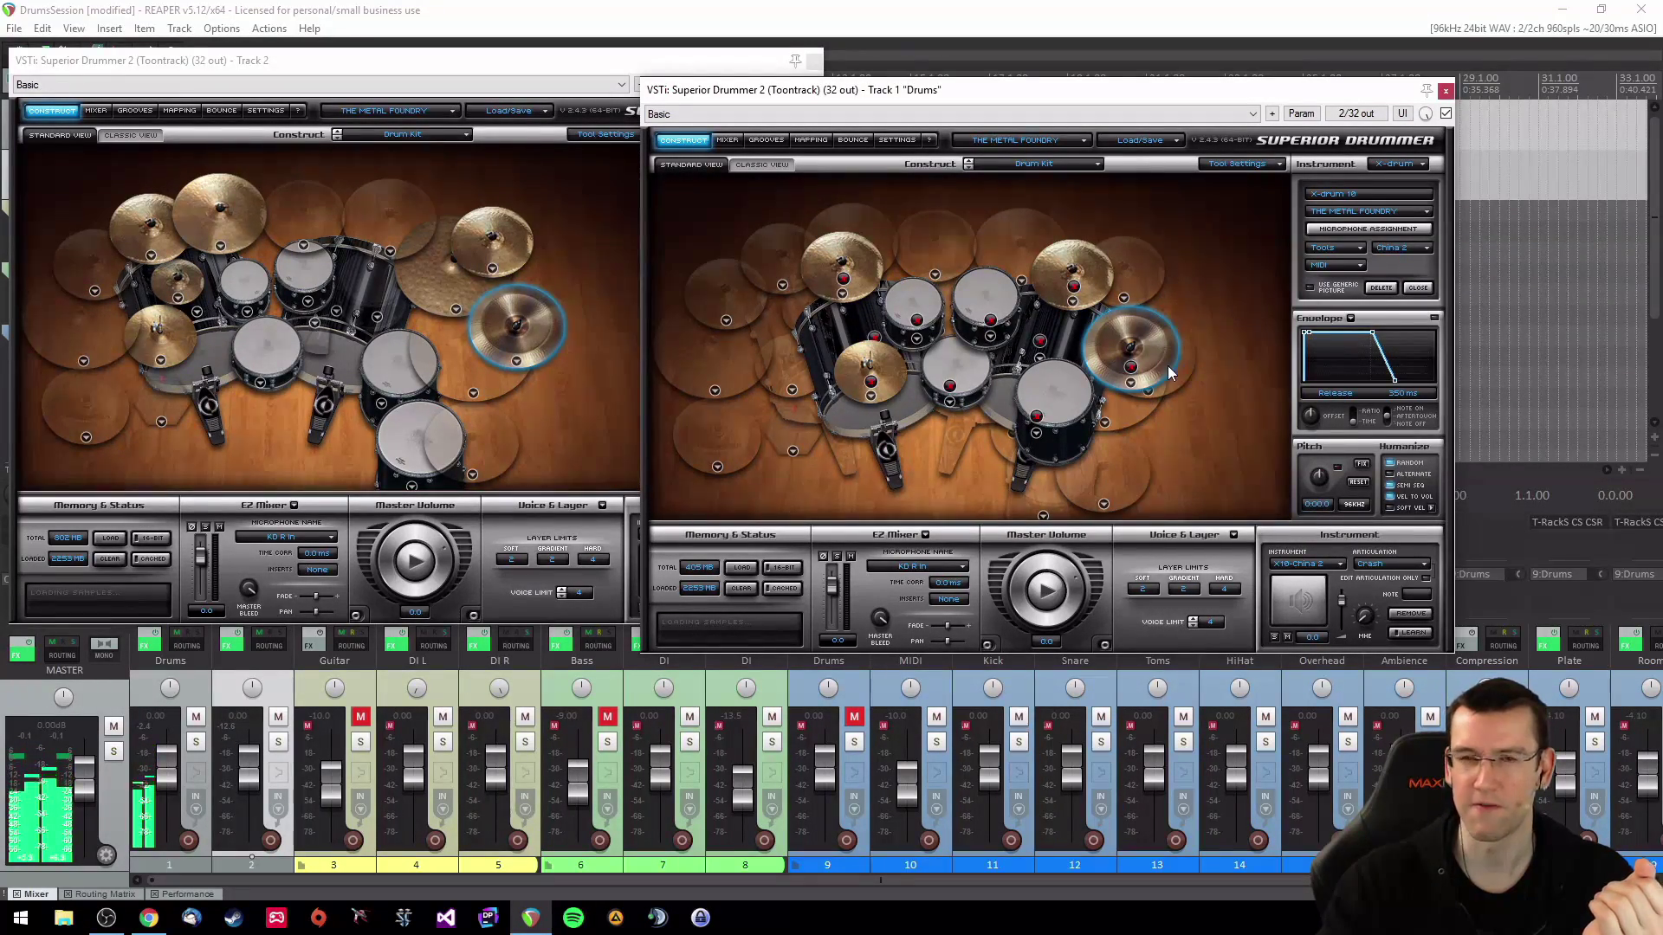
left_click(1164, 356)
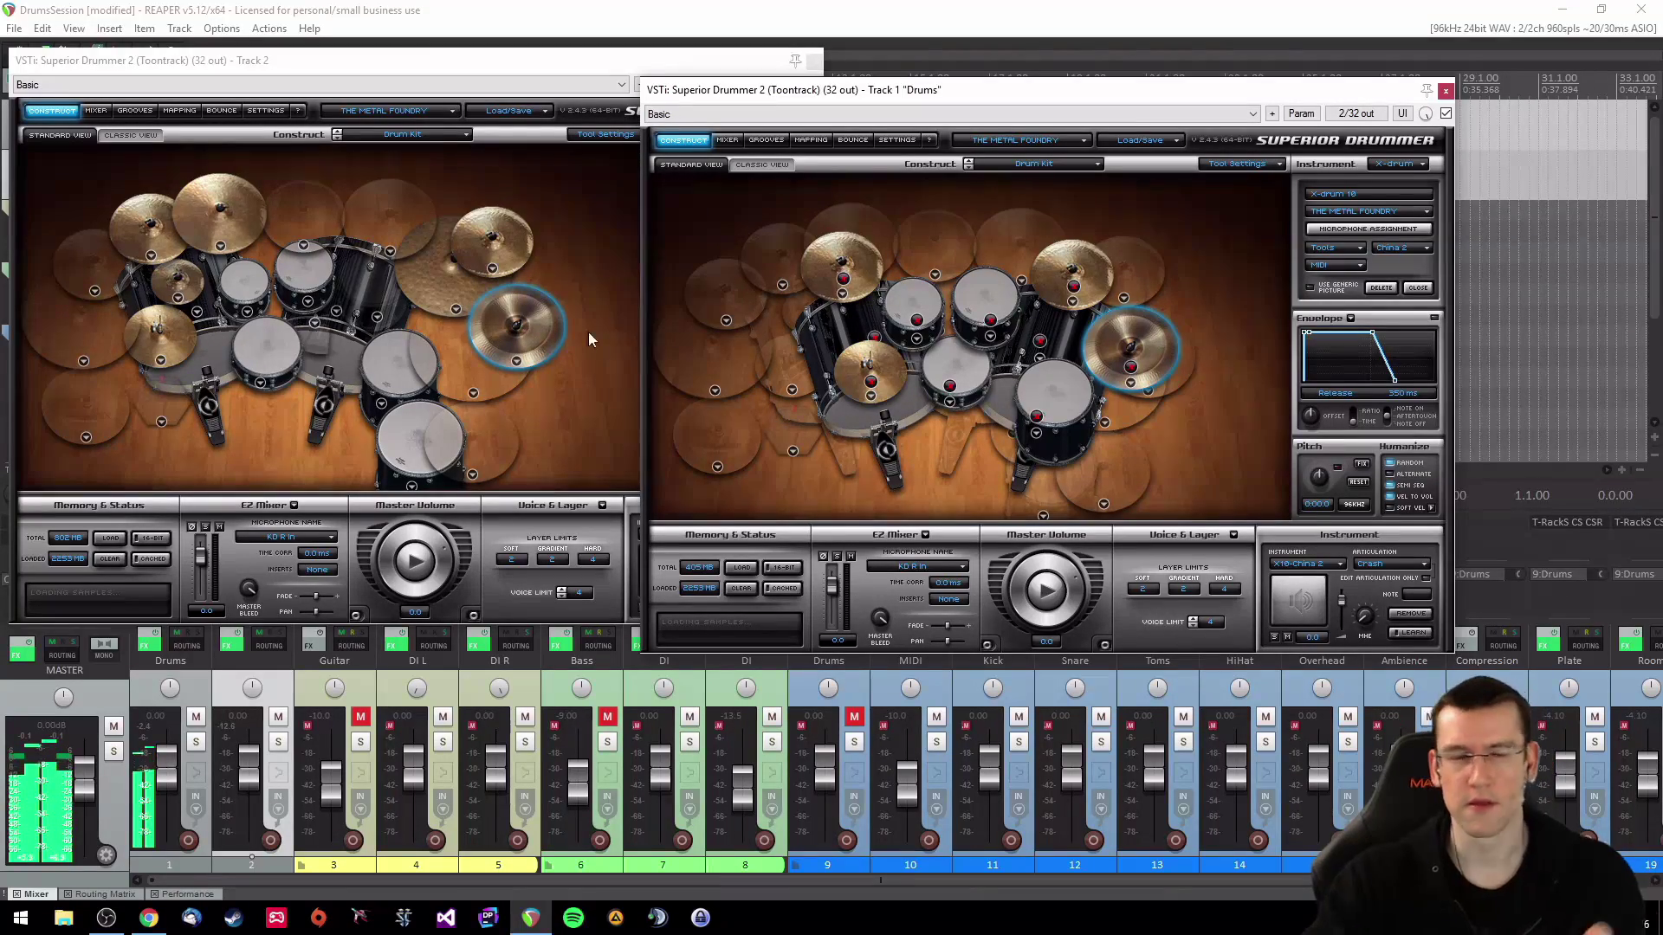
Step: Close Track 2's Superior Drummer window and reposition the Drums kit window over the middle of the project
left_click_drag(978, 100, 880, 176)
left_click(814, 62)
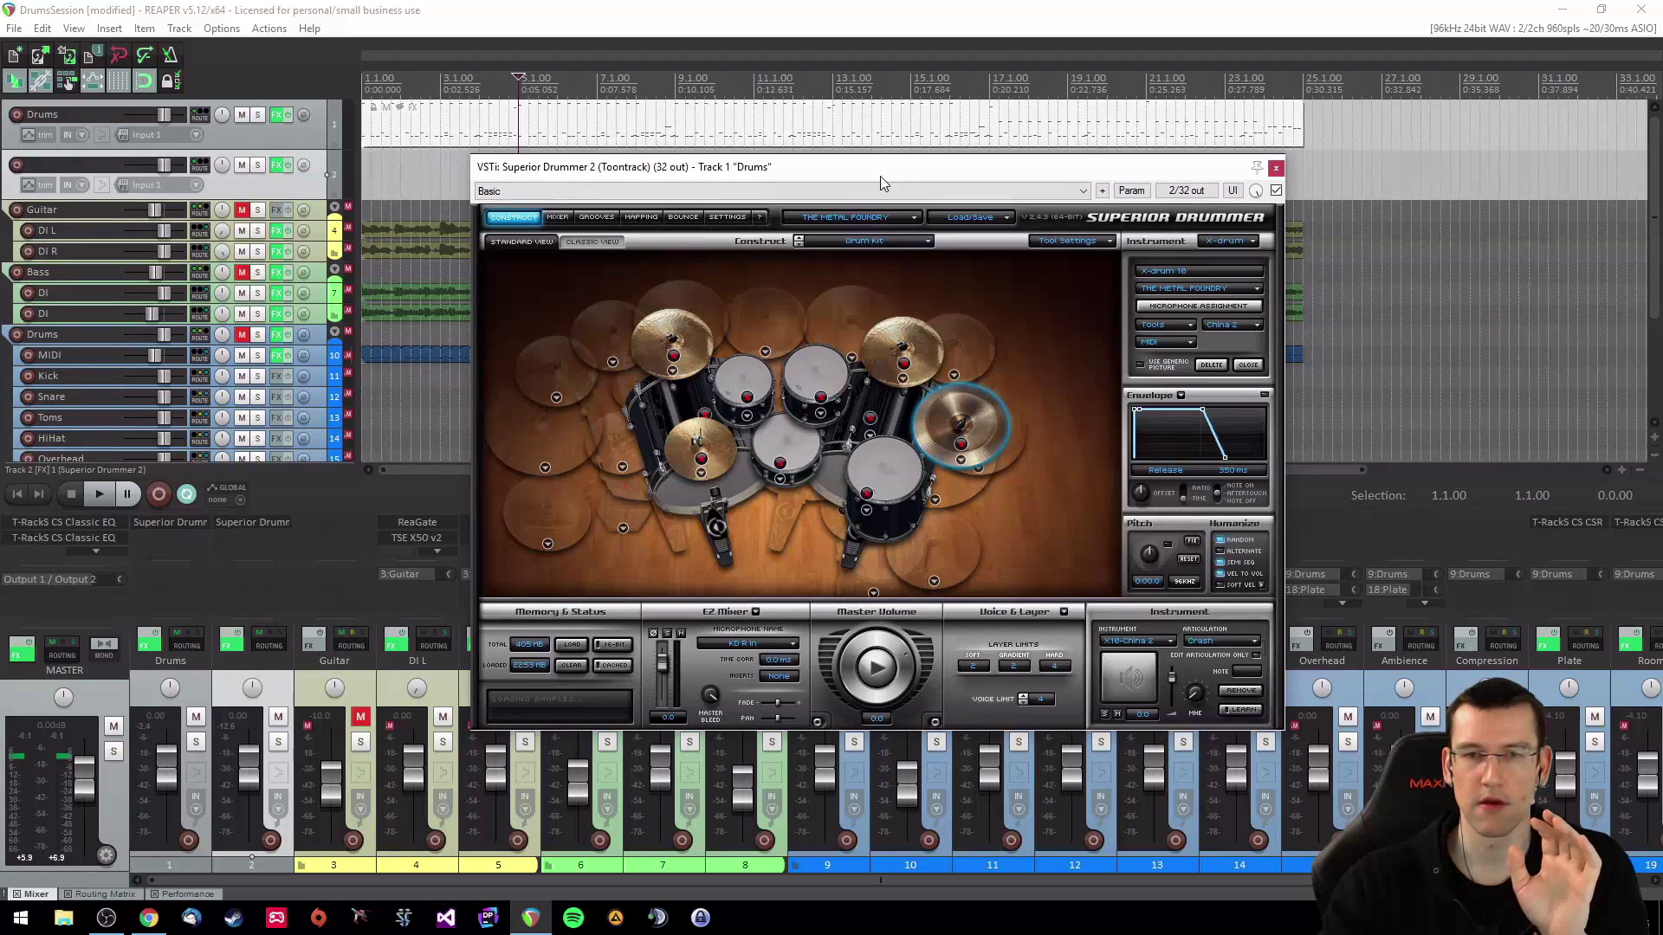
left_click_drag(880, 176, 873, 173)
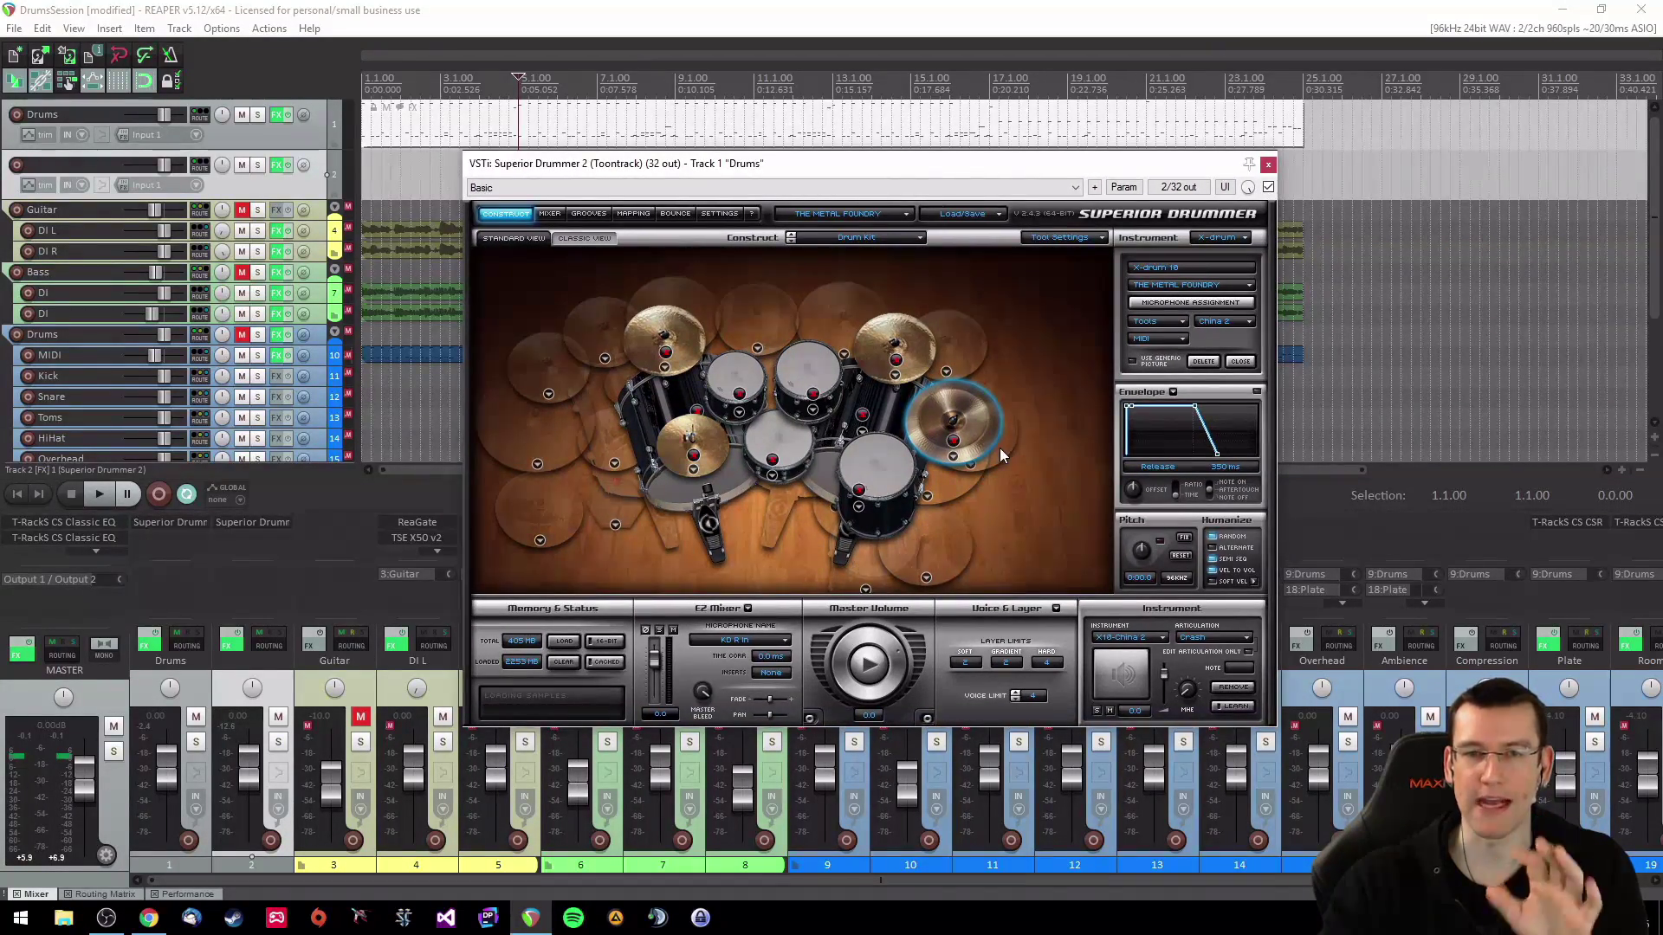
Step: Select the Cymbal 2 crash, and nudge the hi-hat slightly farther from the snare in the Drums kit
left_click(675, 374)
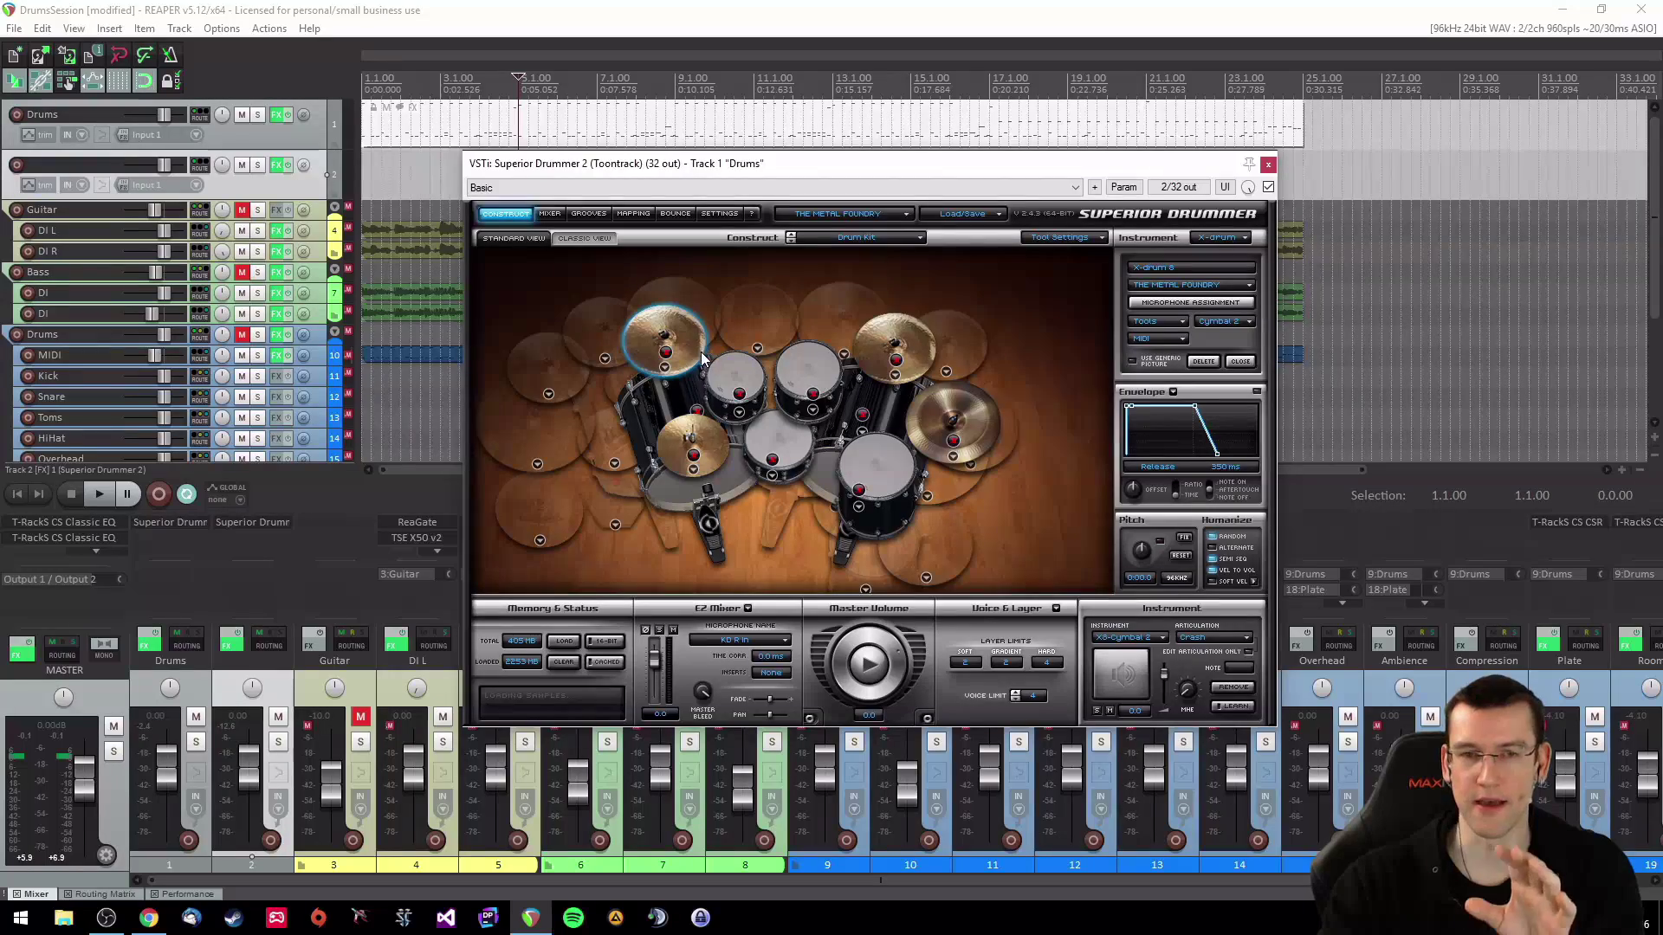
left_click(693, 457)
mouse_move(708, 453)
left_mouse_down()
mouse_move(650, 471)
mouse_move(704, 451)
left_mouse_up()
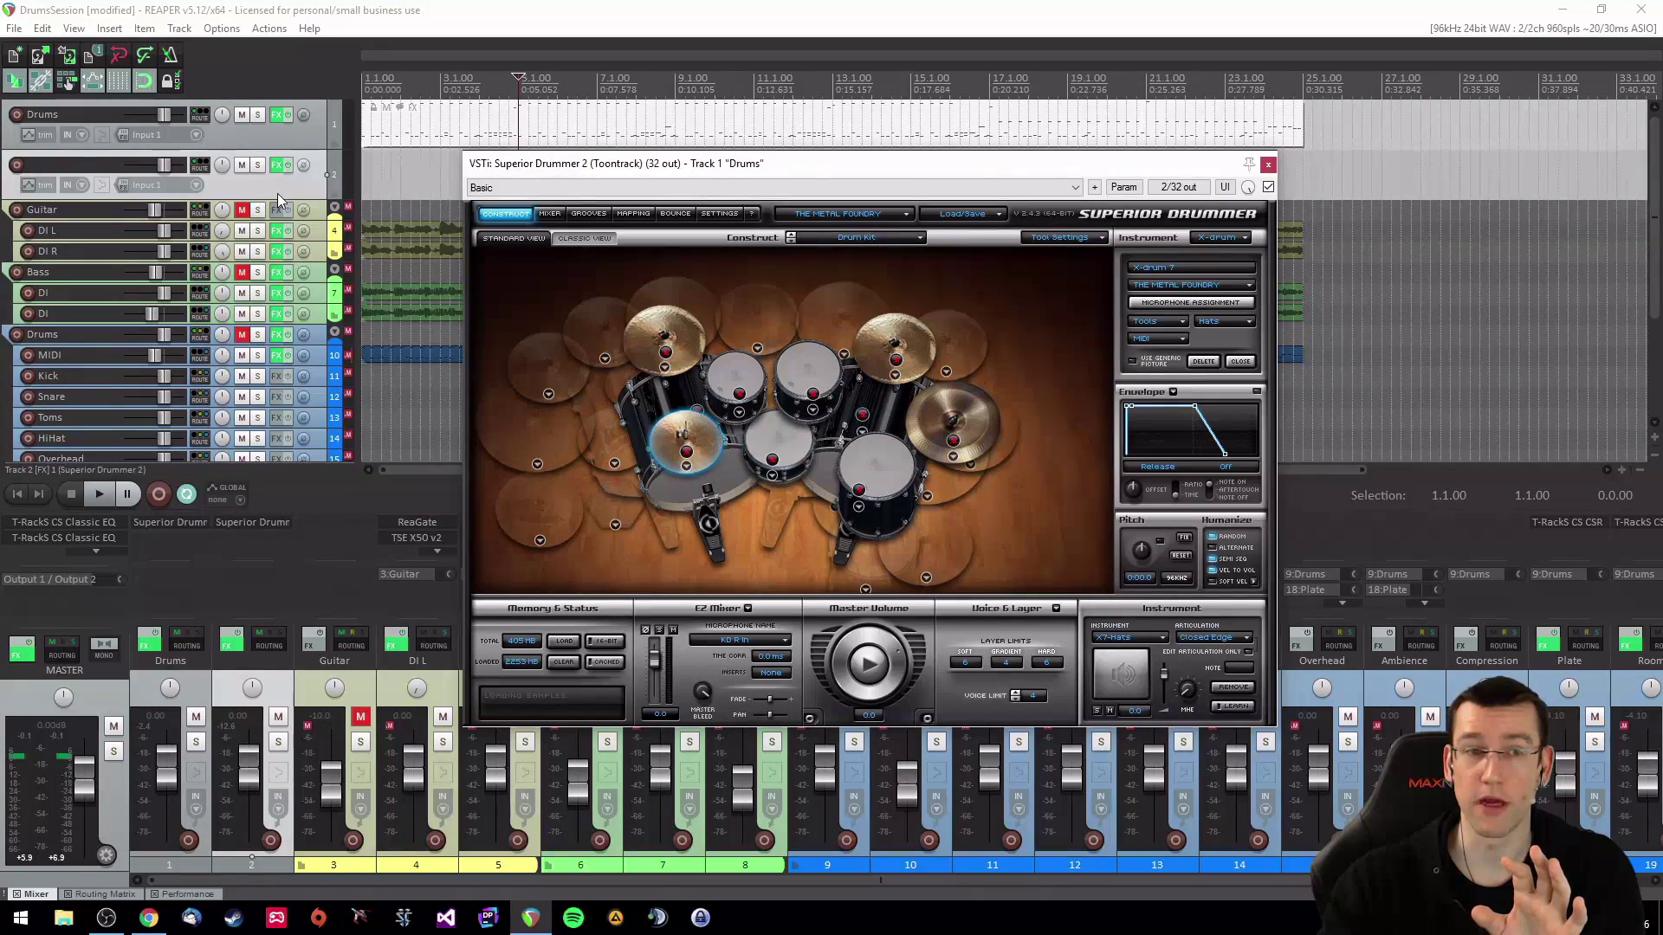
Step: Reopen Track 2's Superior Drummer, position its window over the Drums kit, and review the available drum libraries
left_click(274, 522)
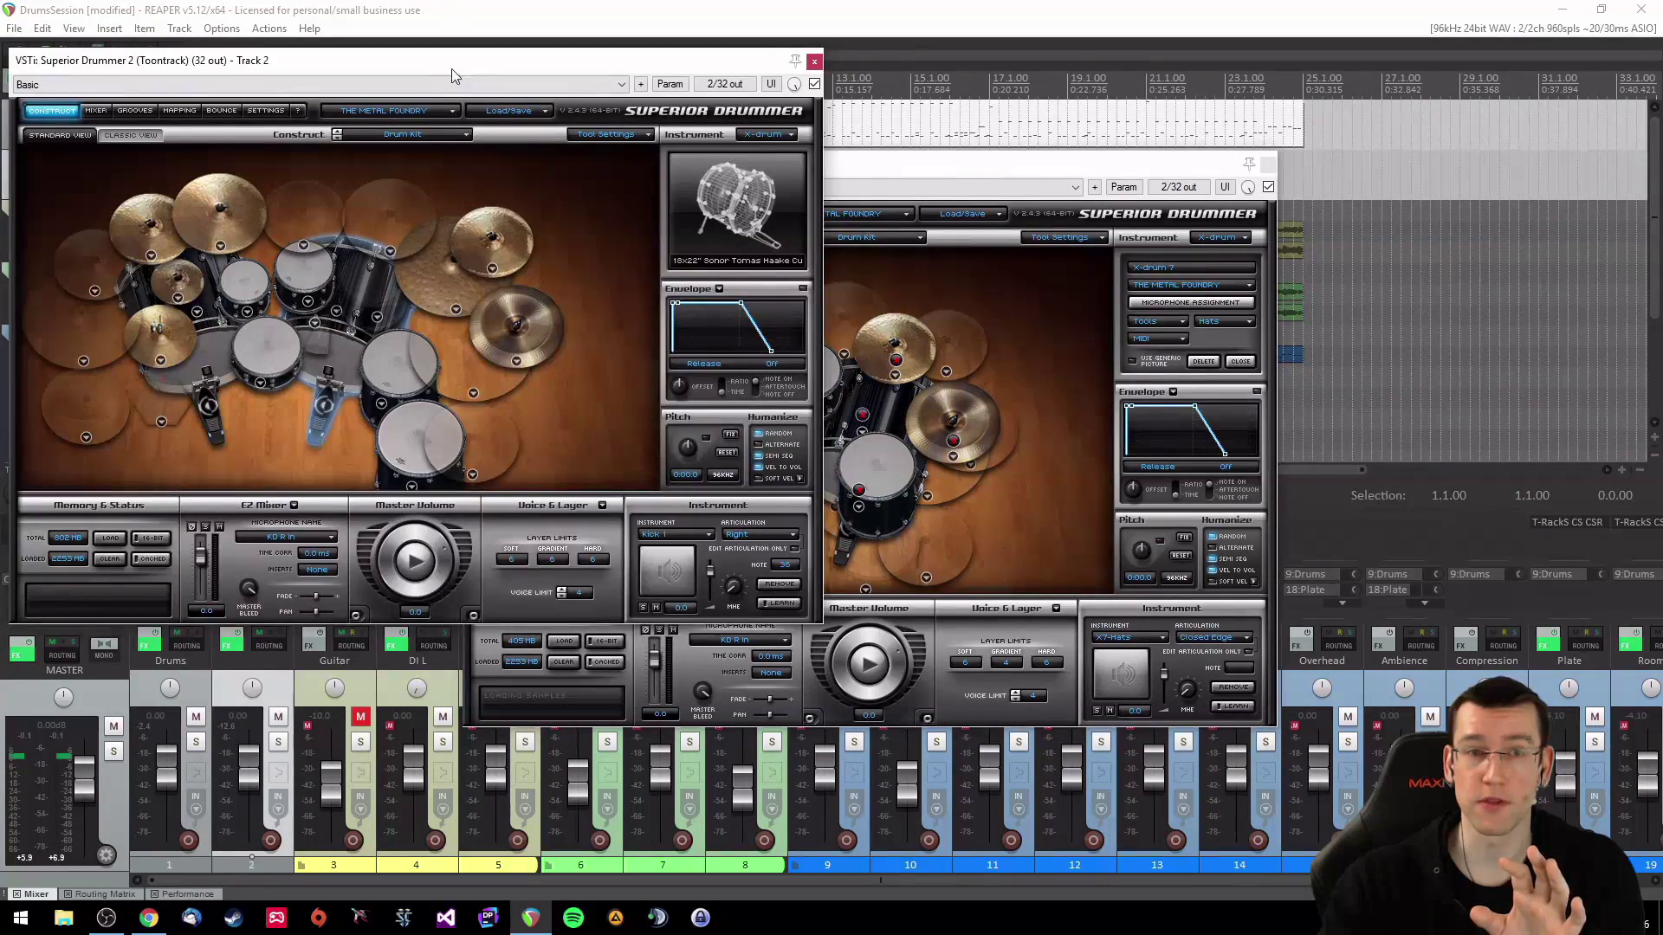
left_click_drag(451, 75, 834, 129)
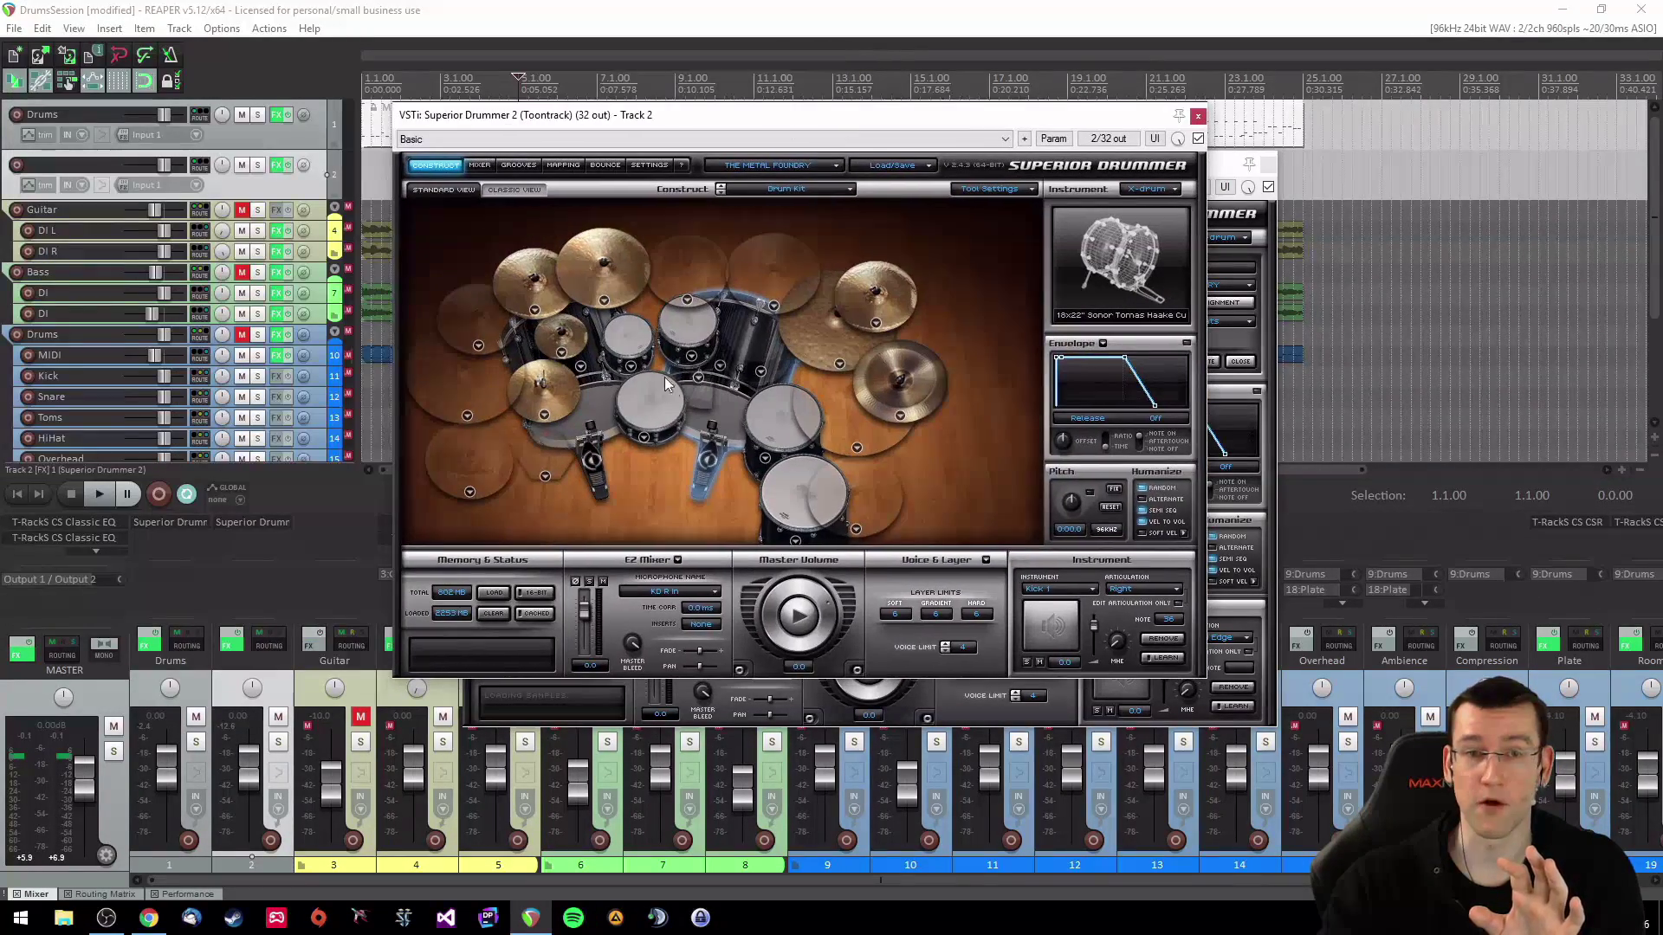
left_click(808, 168)
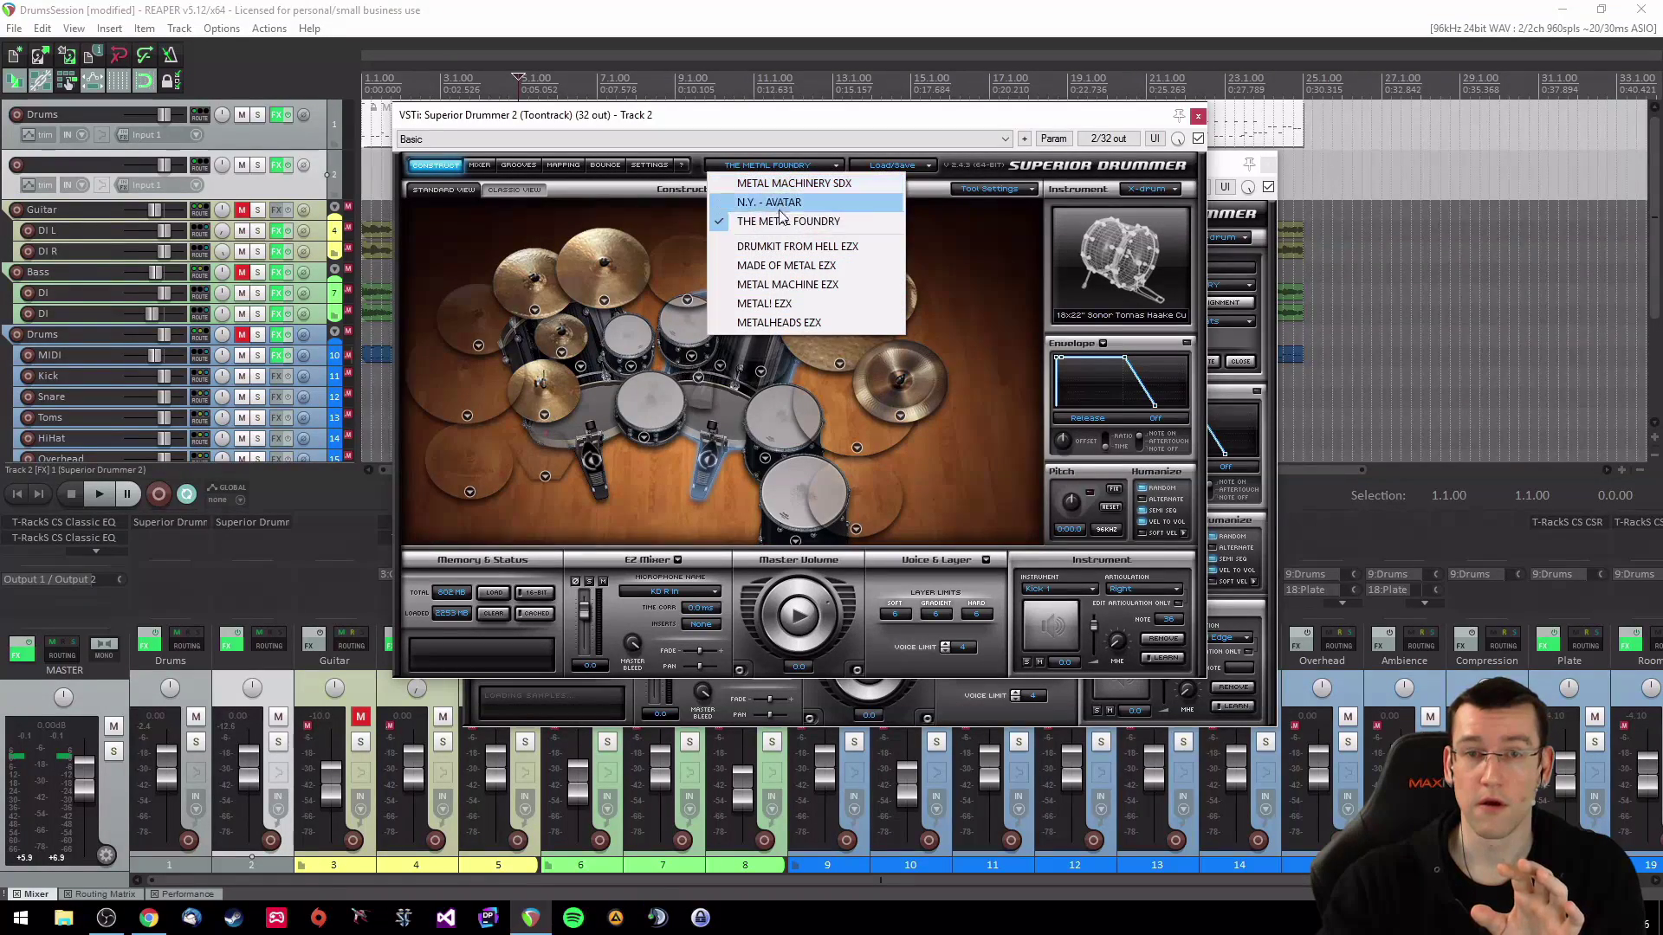
left_click(686, 494)
Step: Inspect the rack toms, the ride and the large floor tom one by one in Track 2's Metal Foundry kit
left_click(645, 351)
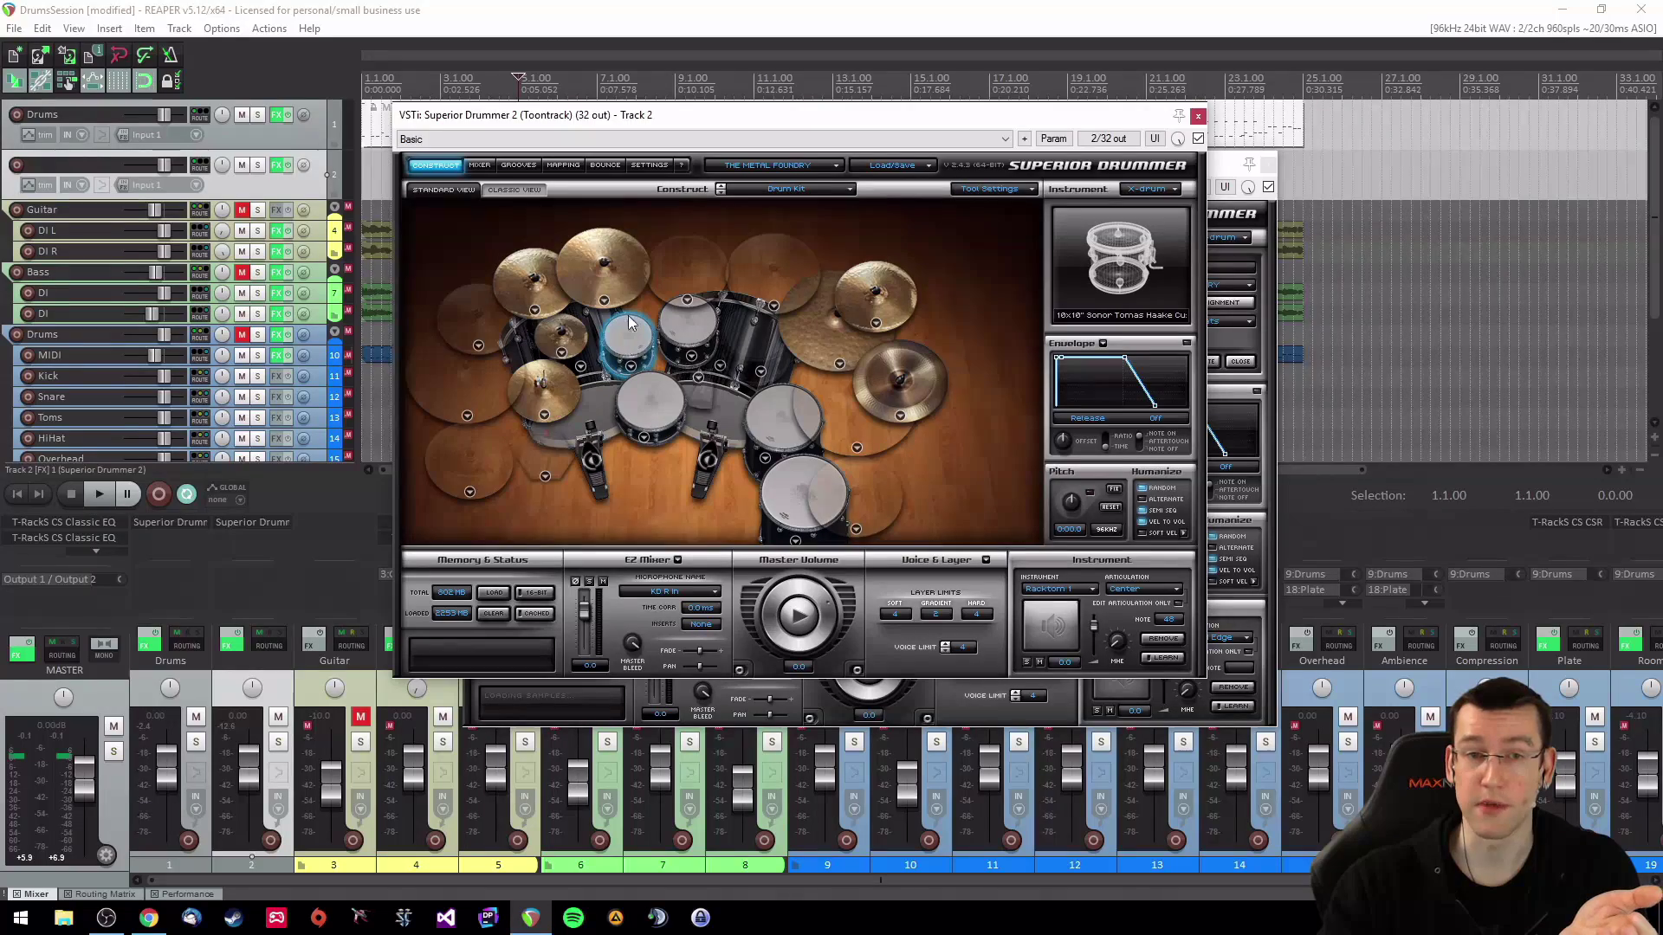
left_click(693, 320)
left_click(820, 342)
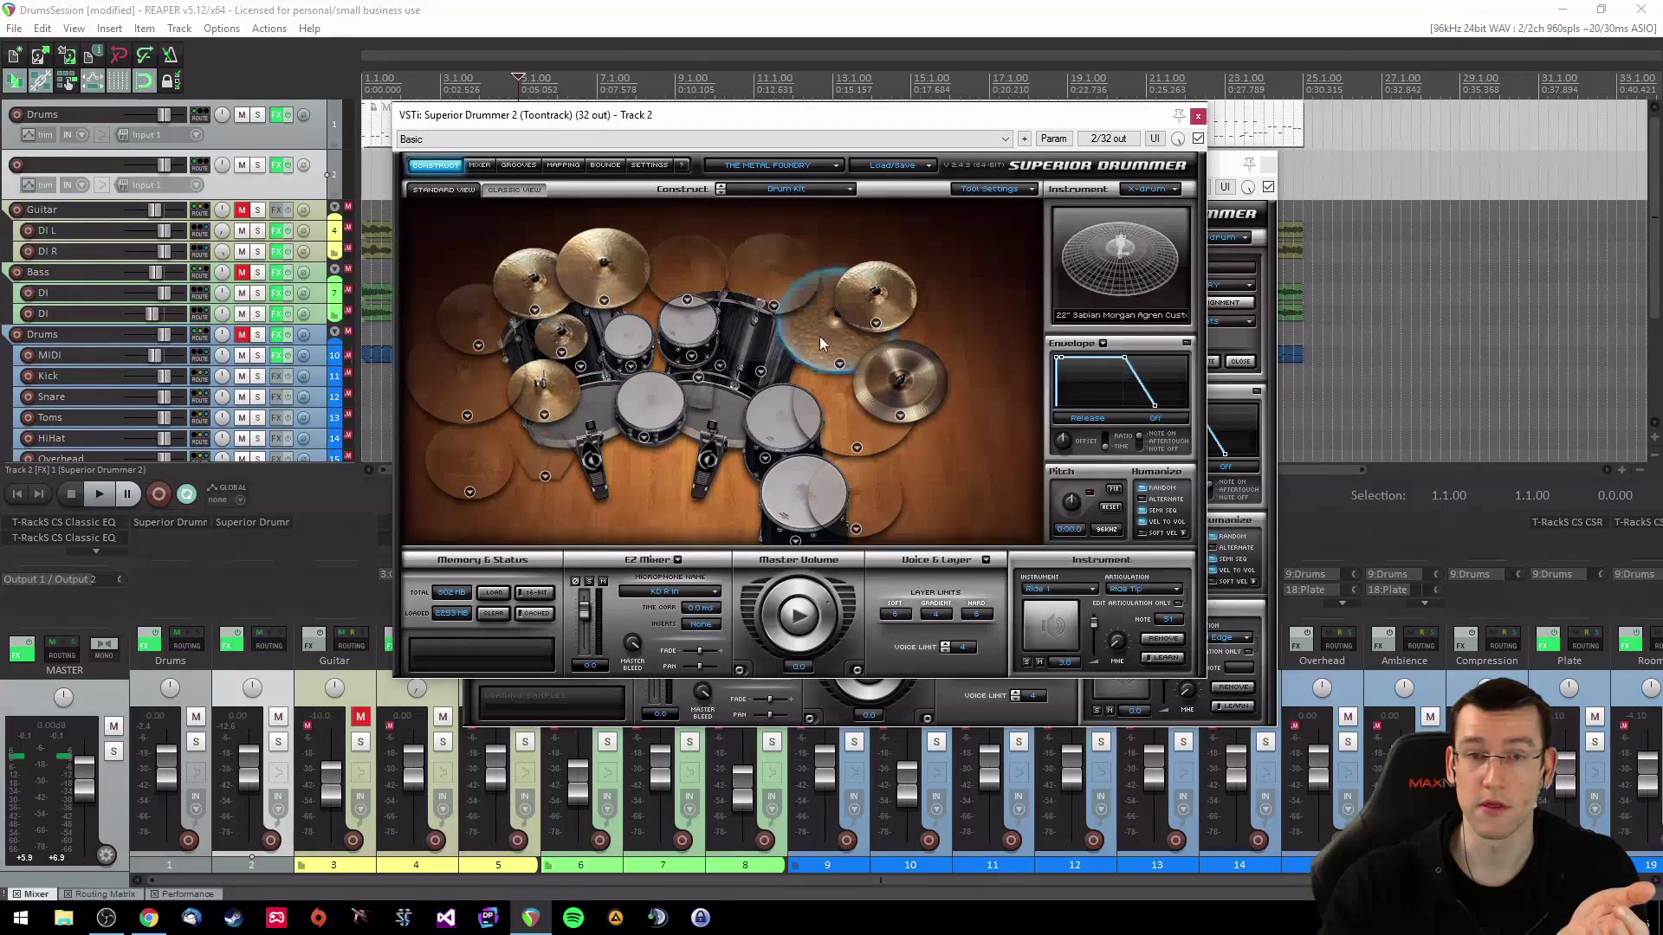
left_click(781, 459)
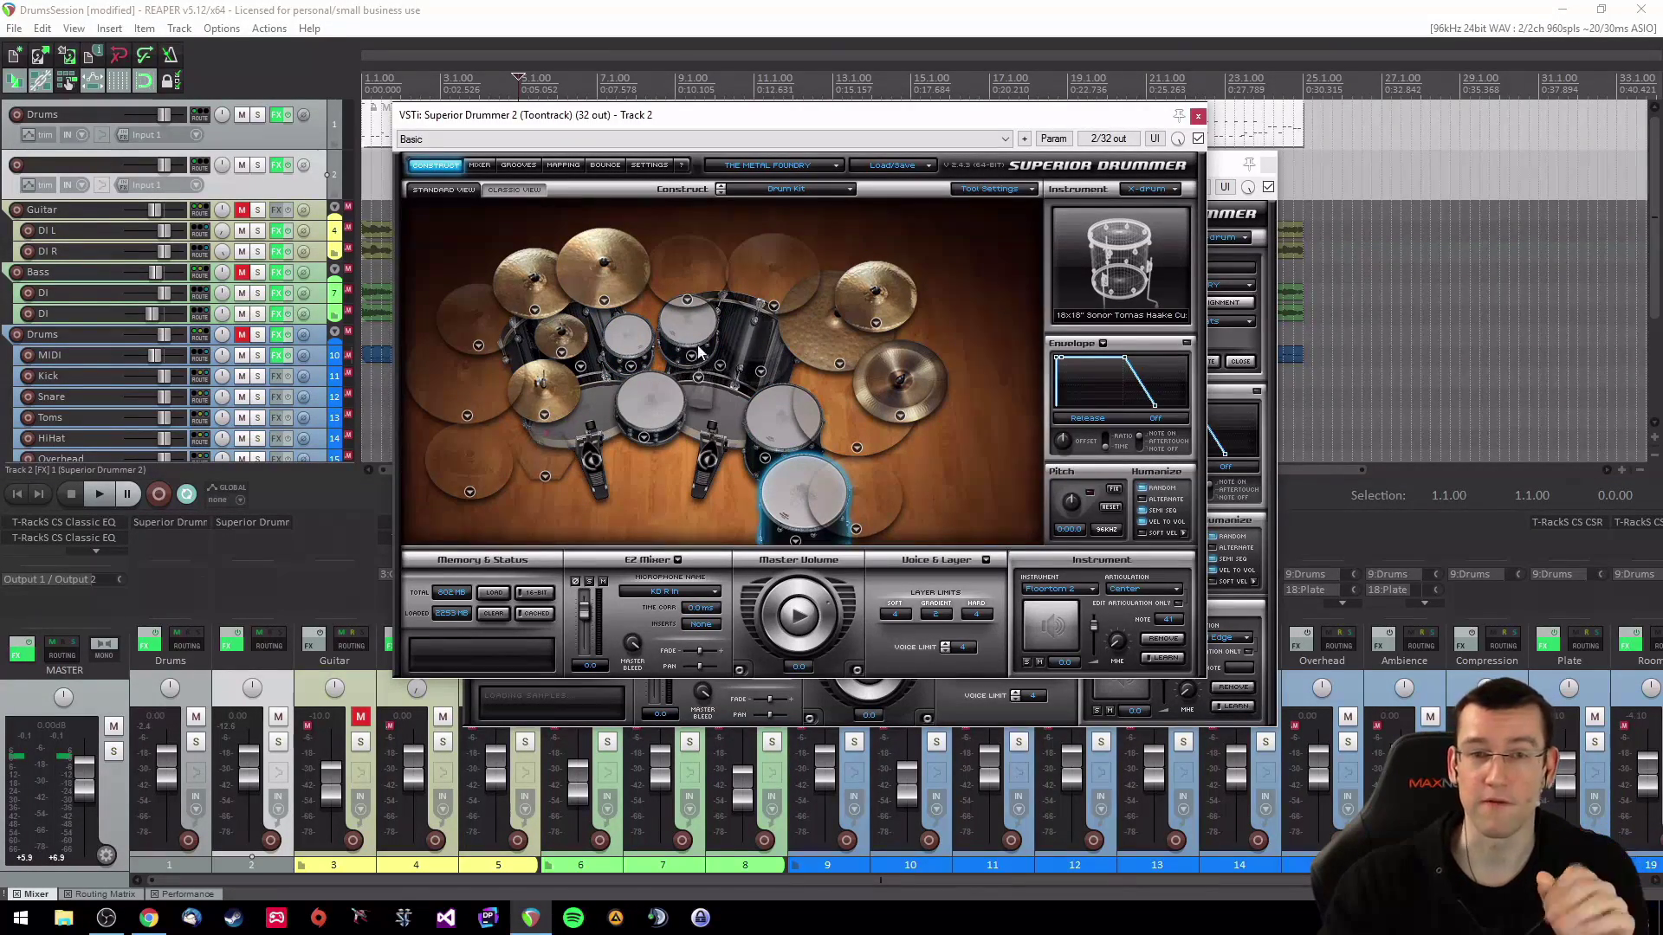
Step: Select the first rack tom in Track 2's kit and remove the second one by setting its model to None
left_click(629, 366)
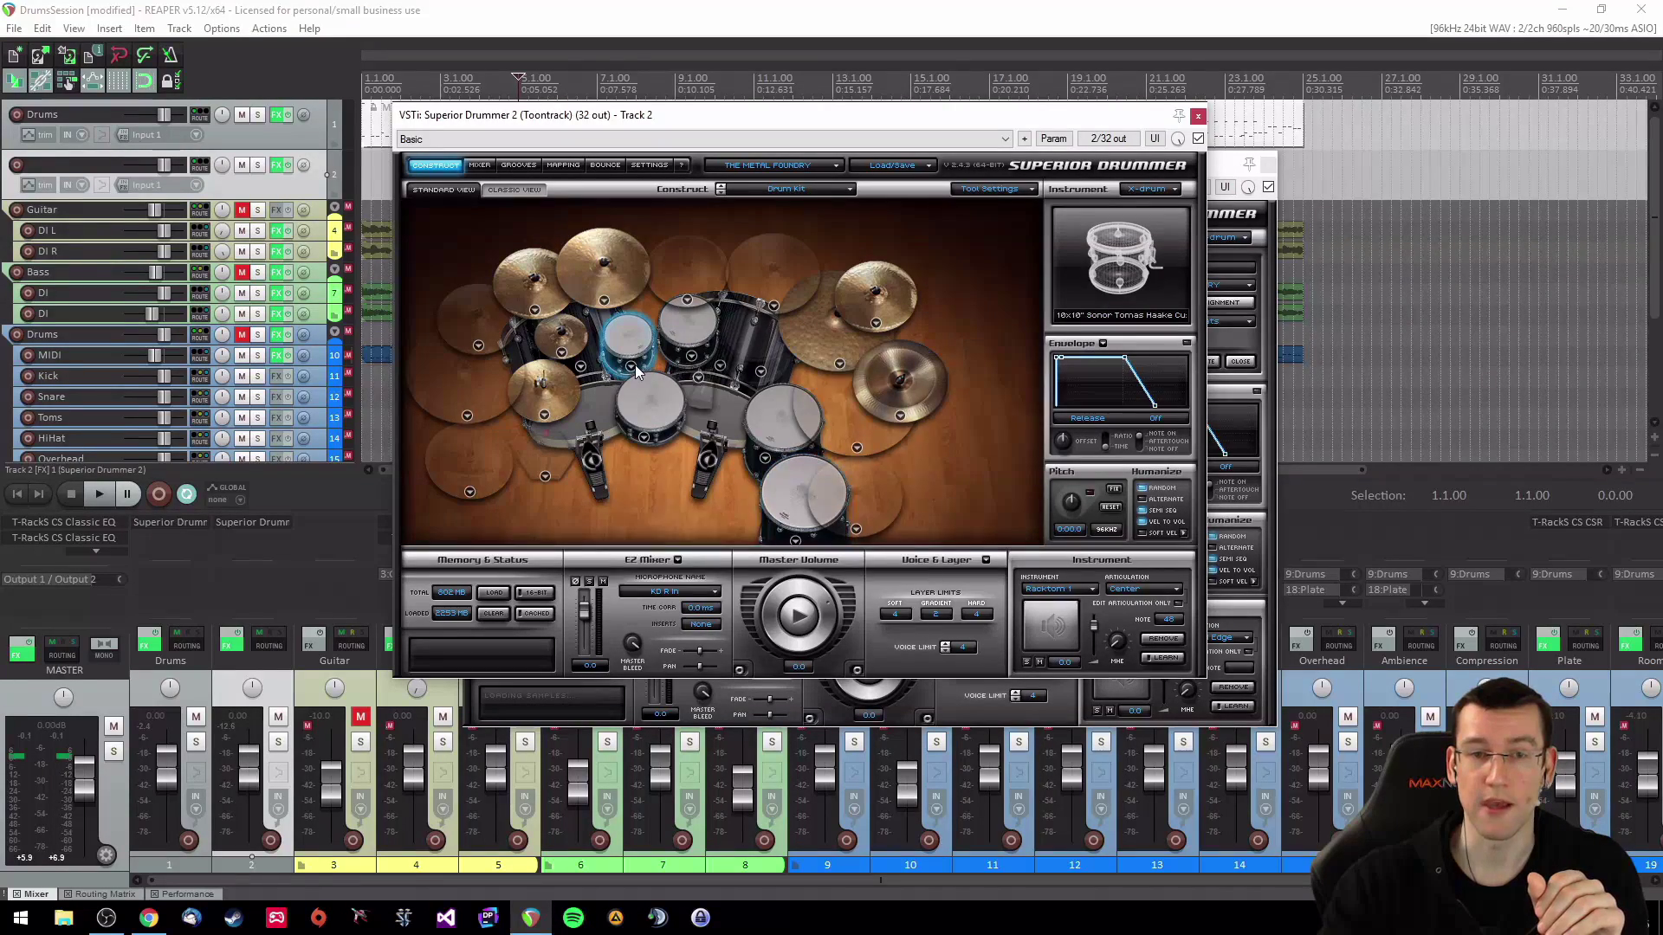
left_click(637, 310)
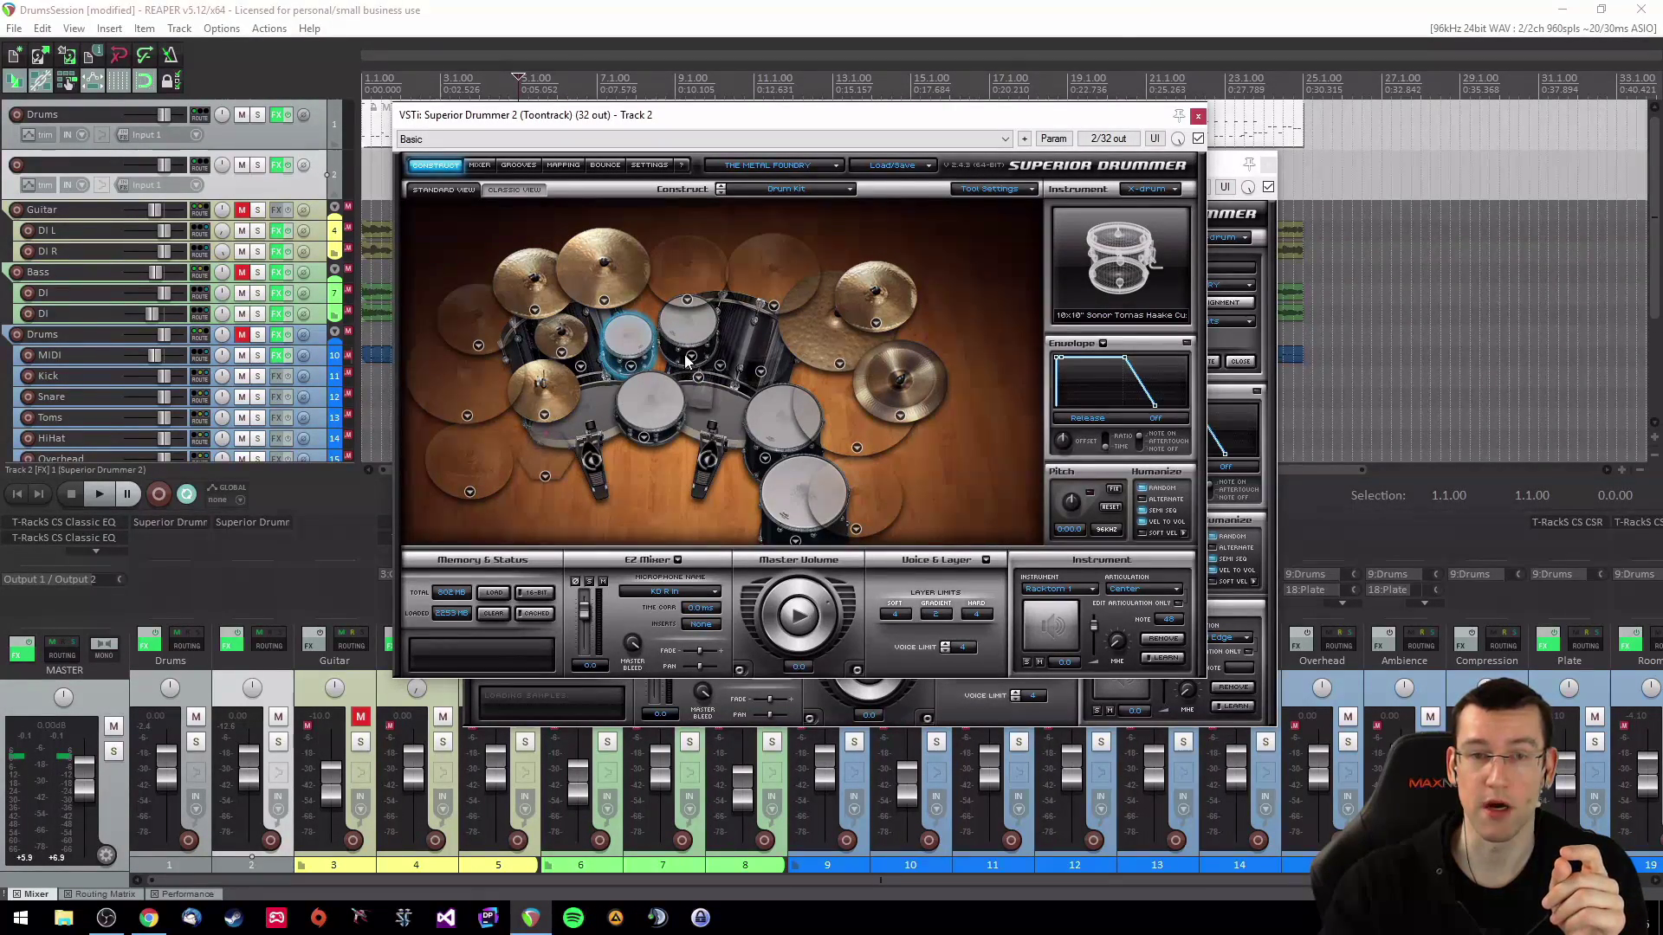
left_click(690, 358)
left_click(746, 429)
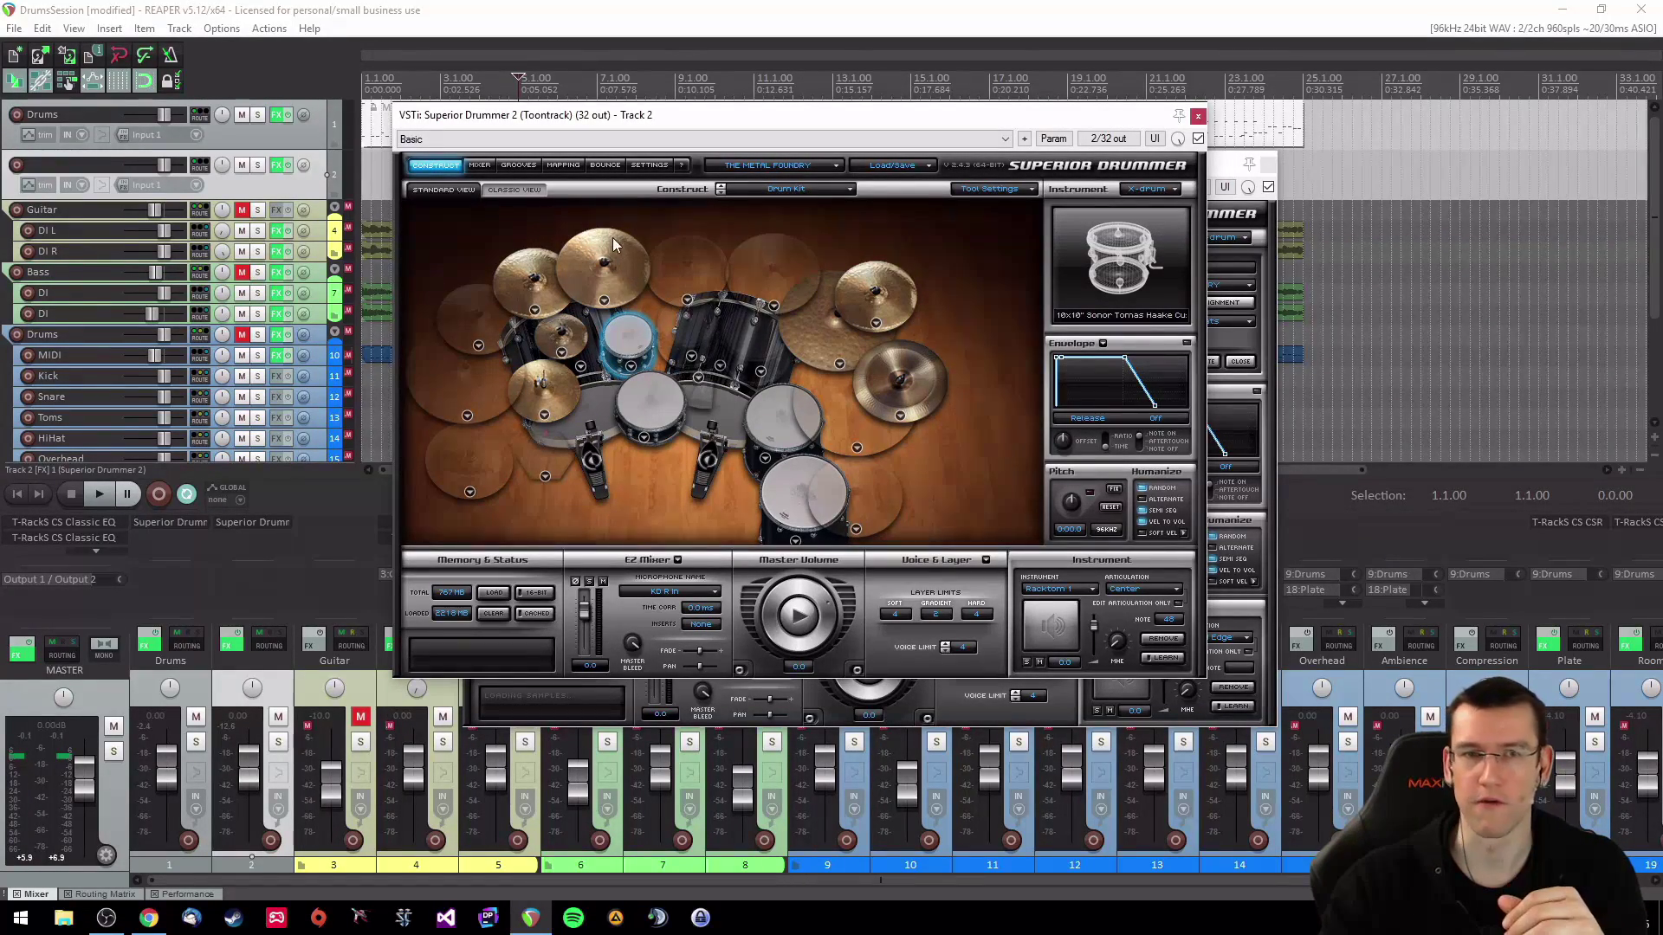
Step: Clear Track 2's Superior Drummer window away and place Track 10 "MIDI"'s Superior Drummer window beside the Drums kit for comparison
left_click_drag(769, 118, 829, 109)
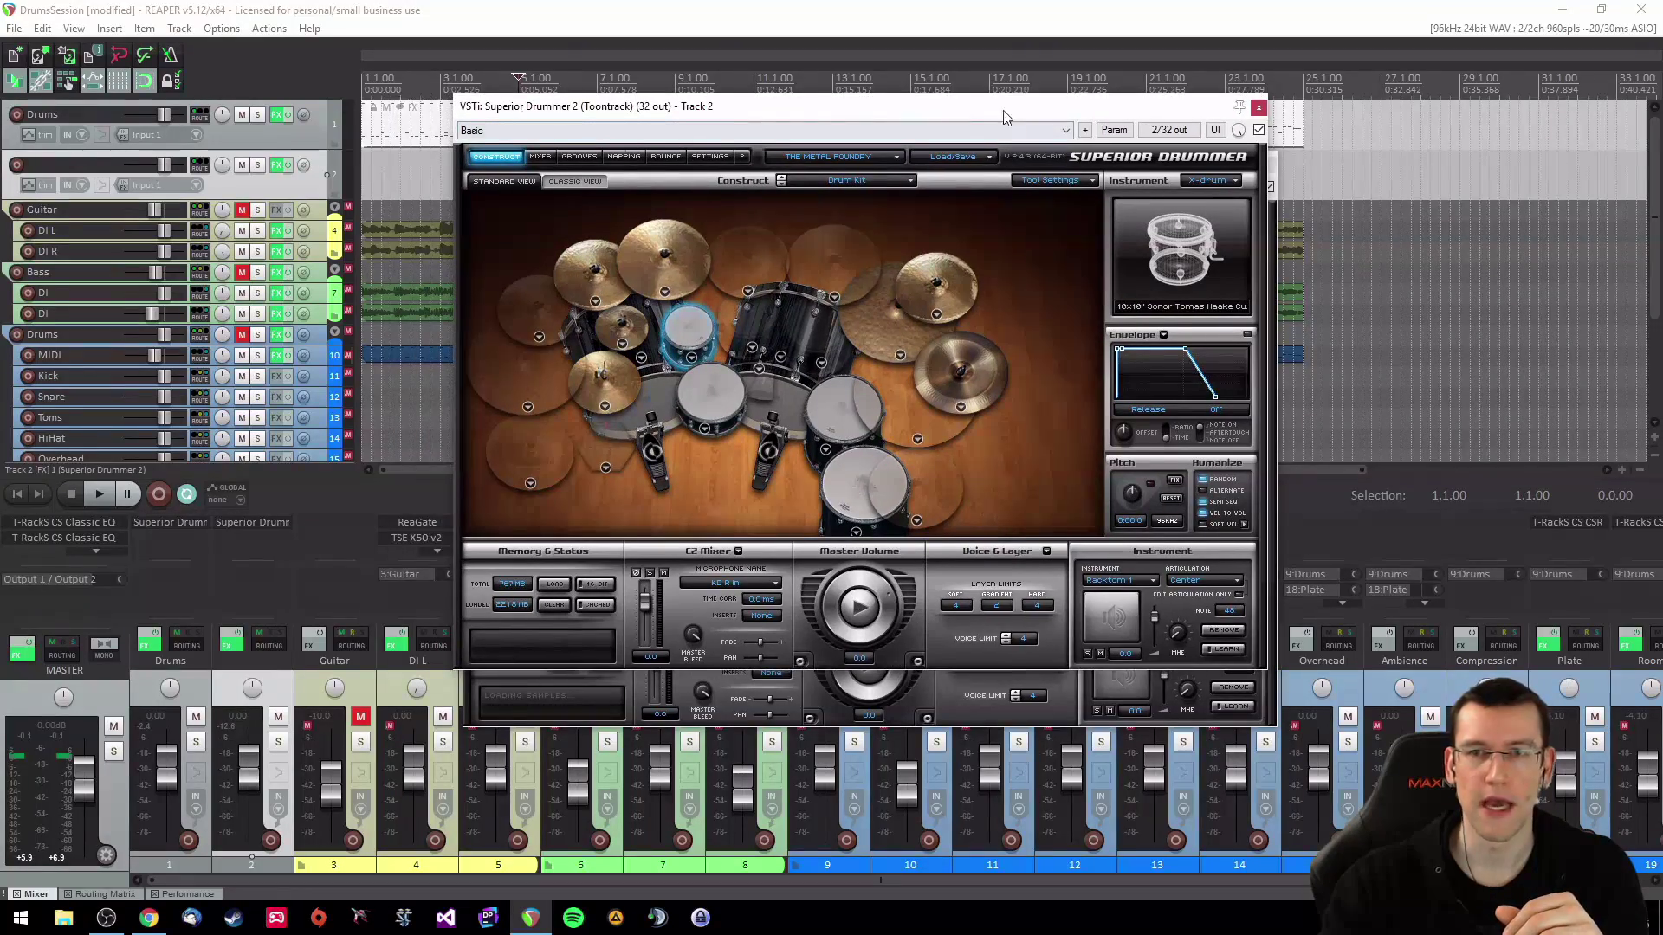
left_click_drag(1005, 114, 844, 119)
left_click(1097, 114)
left_click_drag(1090, 163, 702, 254)
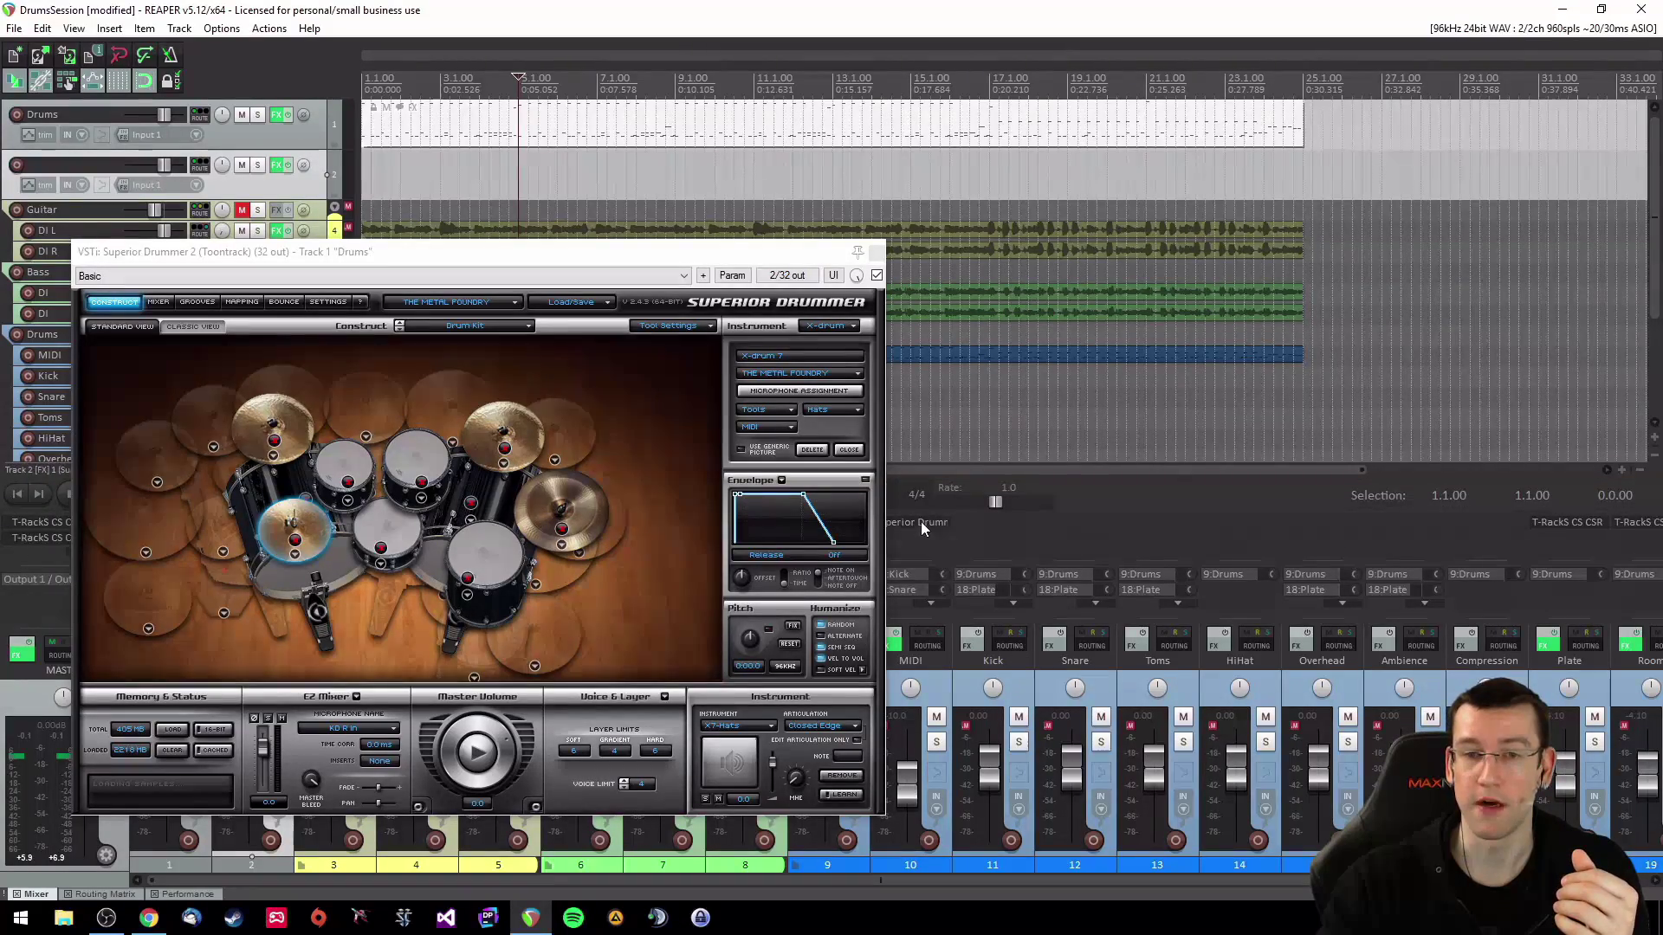
left_click_drag(1662, 147, 1032, 168)
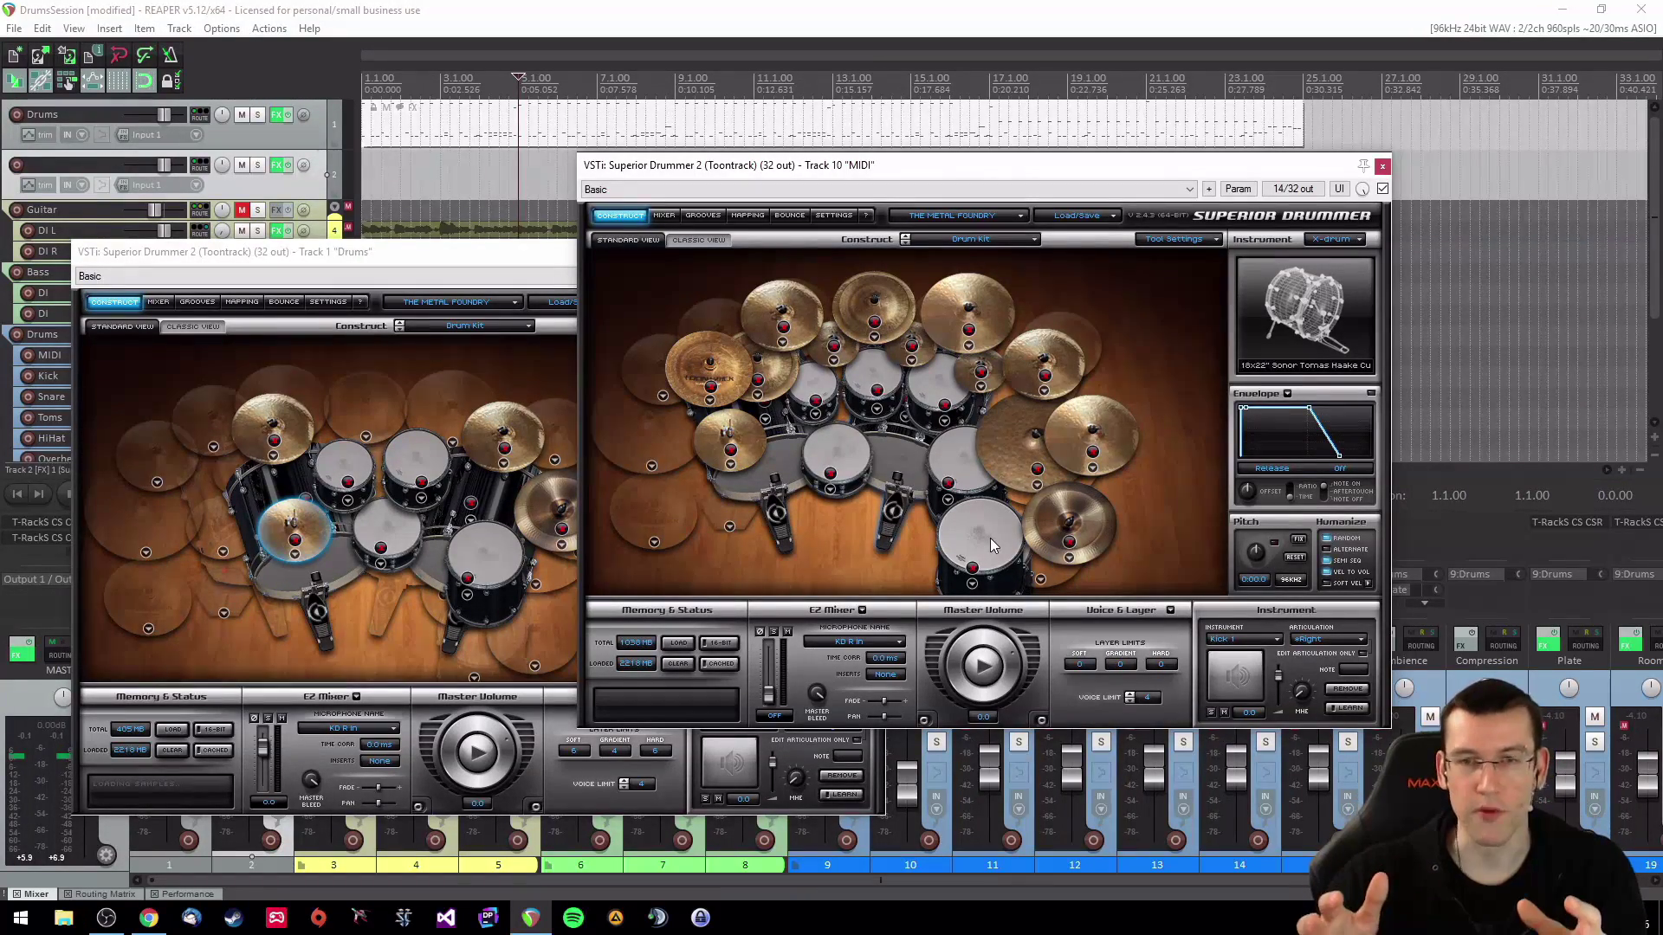
Step: Inspect the 11x14 rack tom, the model choices of X13-Splash 2 and the trash hat in Track 10's kit
left_click(939, 400)
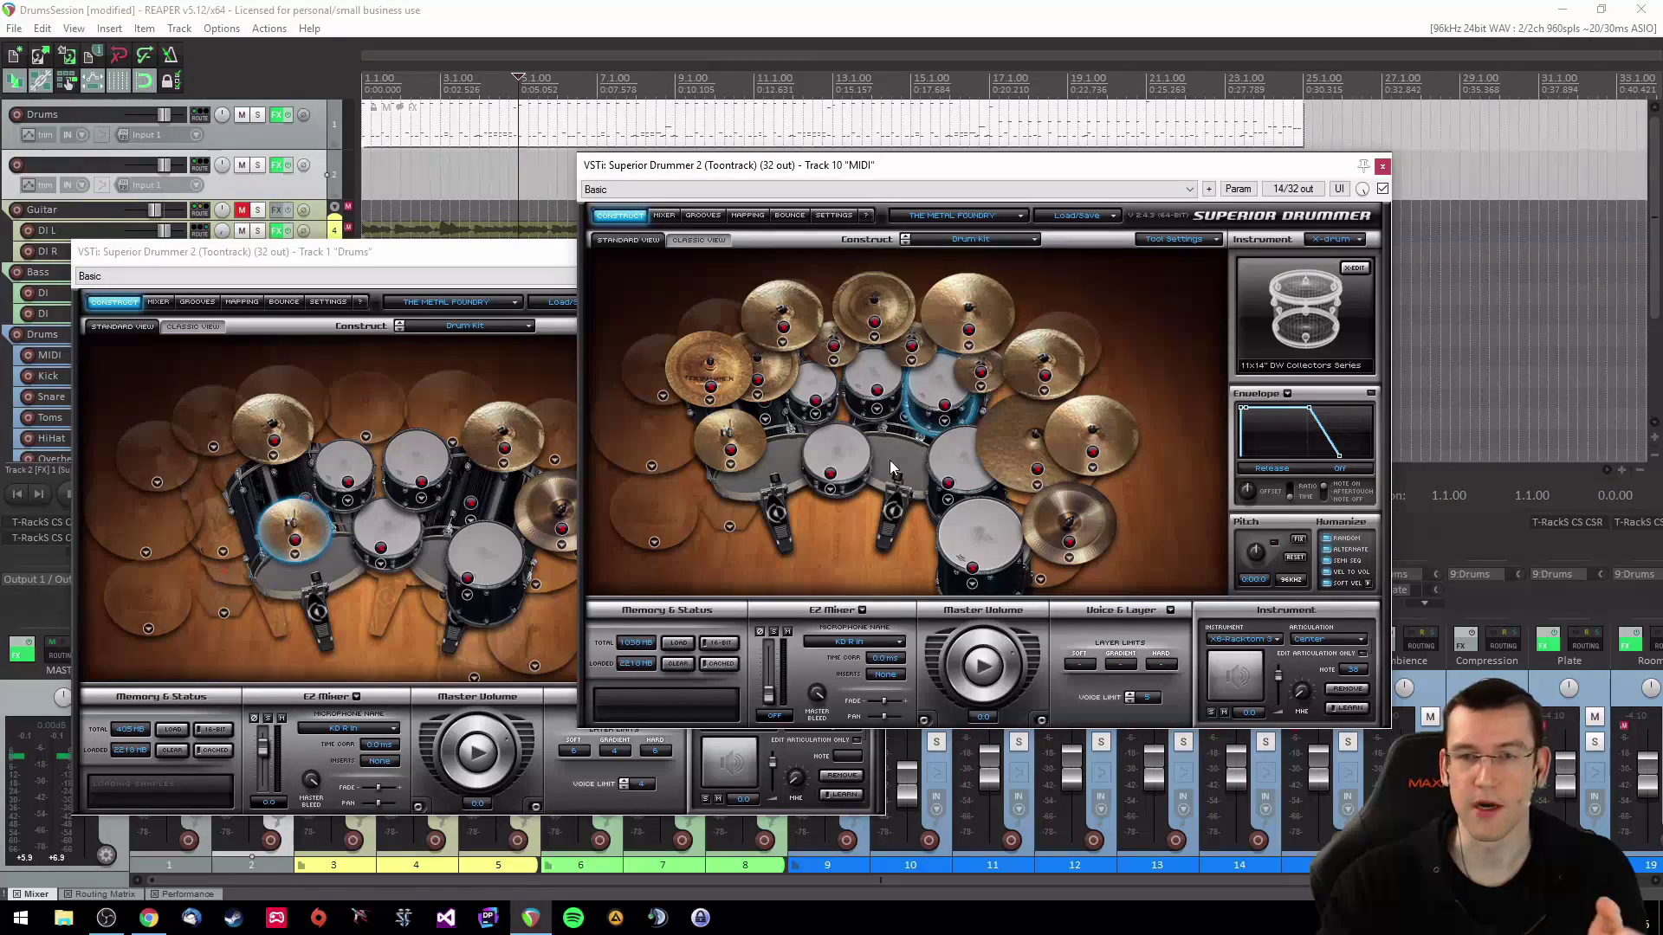
left_click(912, 360)
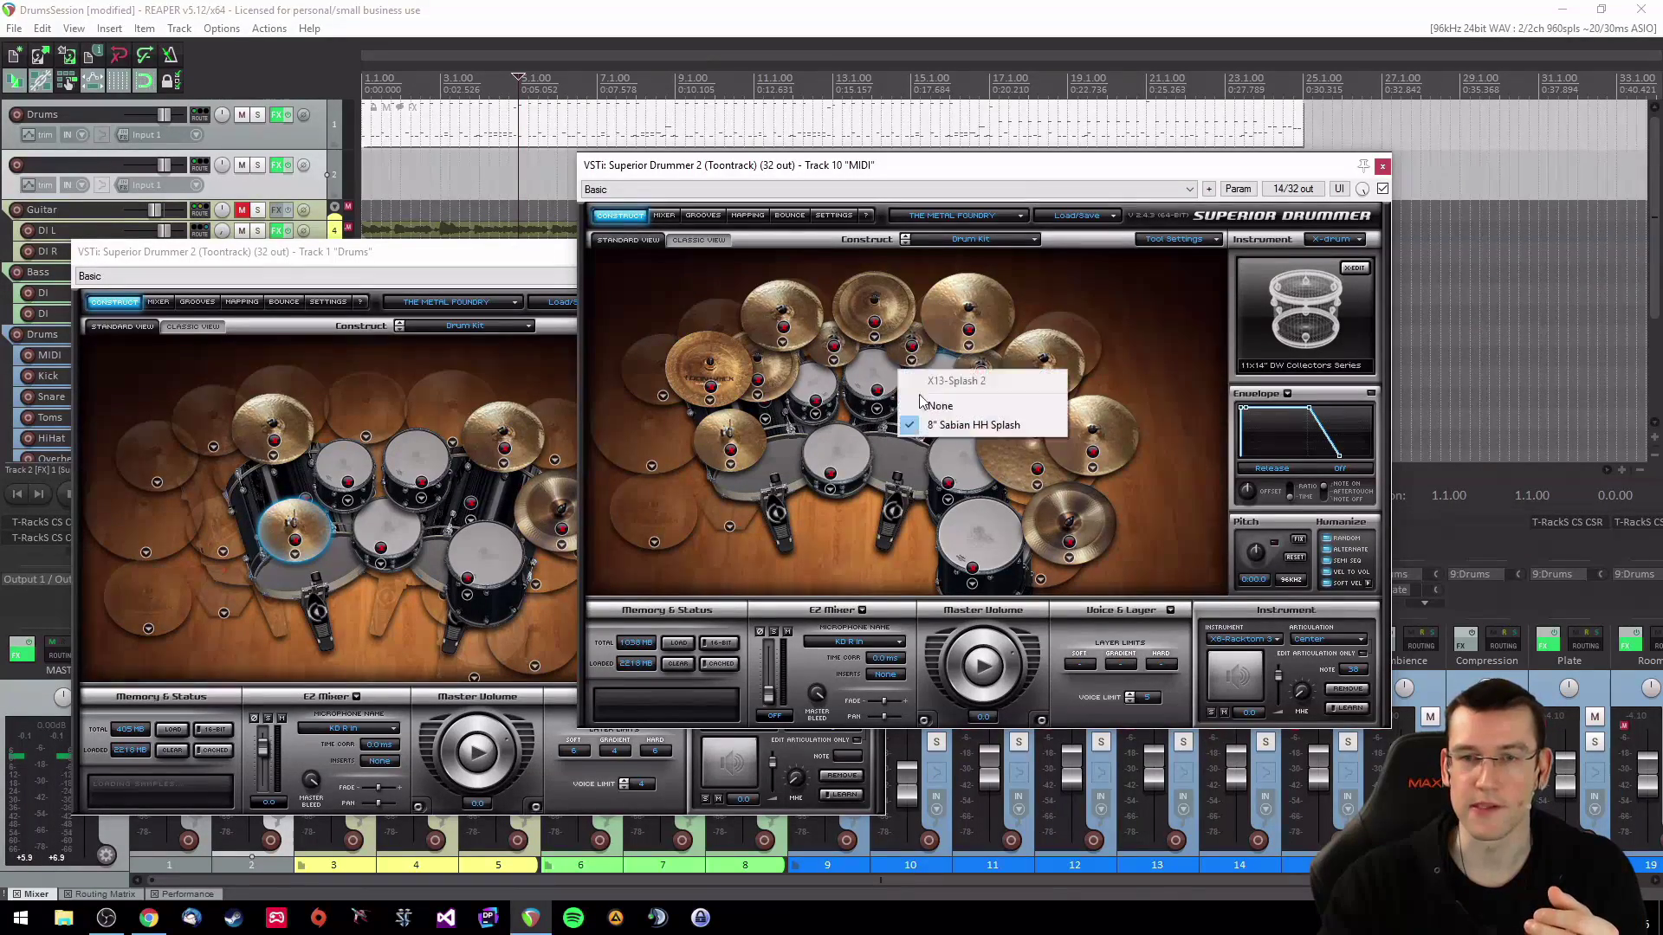
left_click(933, 350)
left_click(792, 381)
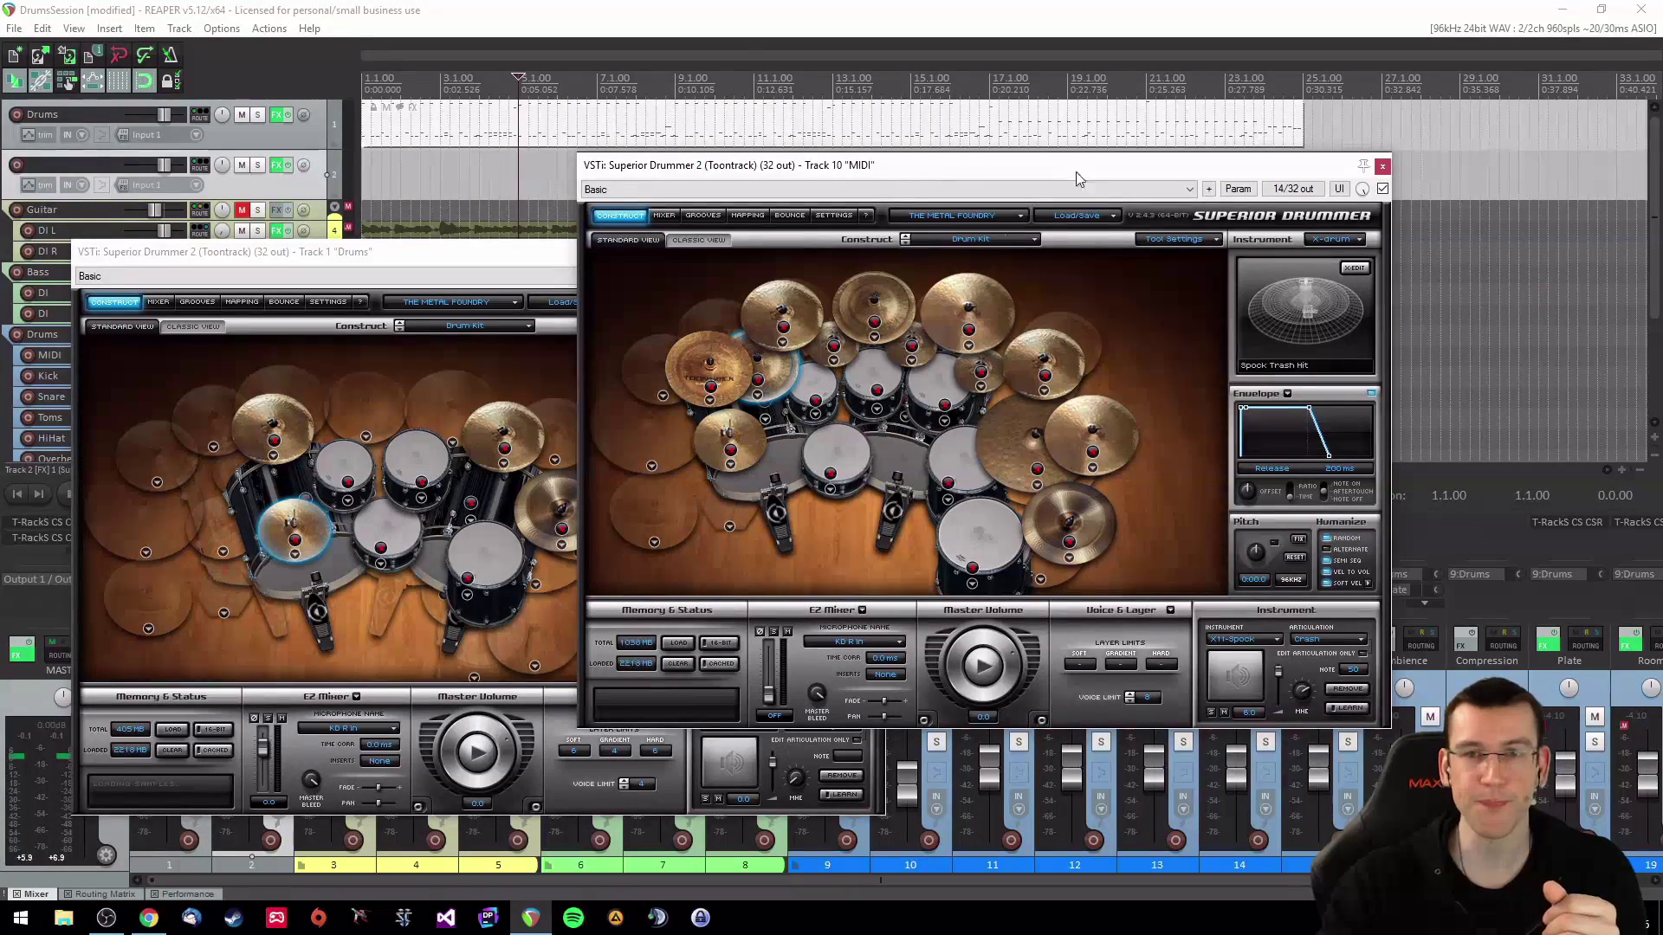
Step: Move Track 10's Superior Drummer window out of view and bring the Drums kit window back to the middle of the workspace
left_click_drag(925, 163, 1662, 216)
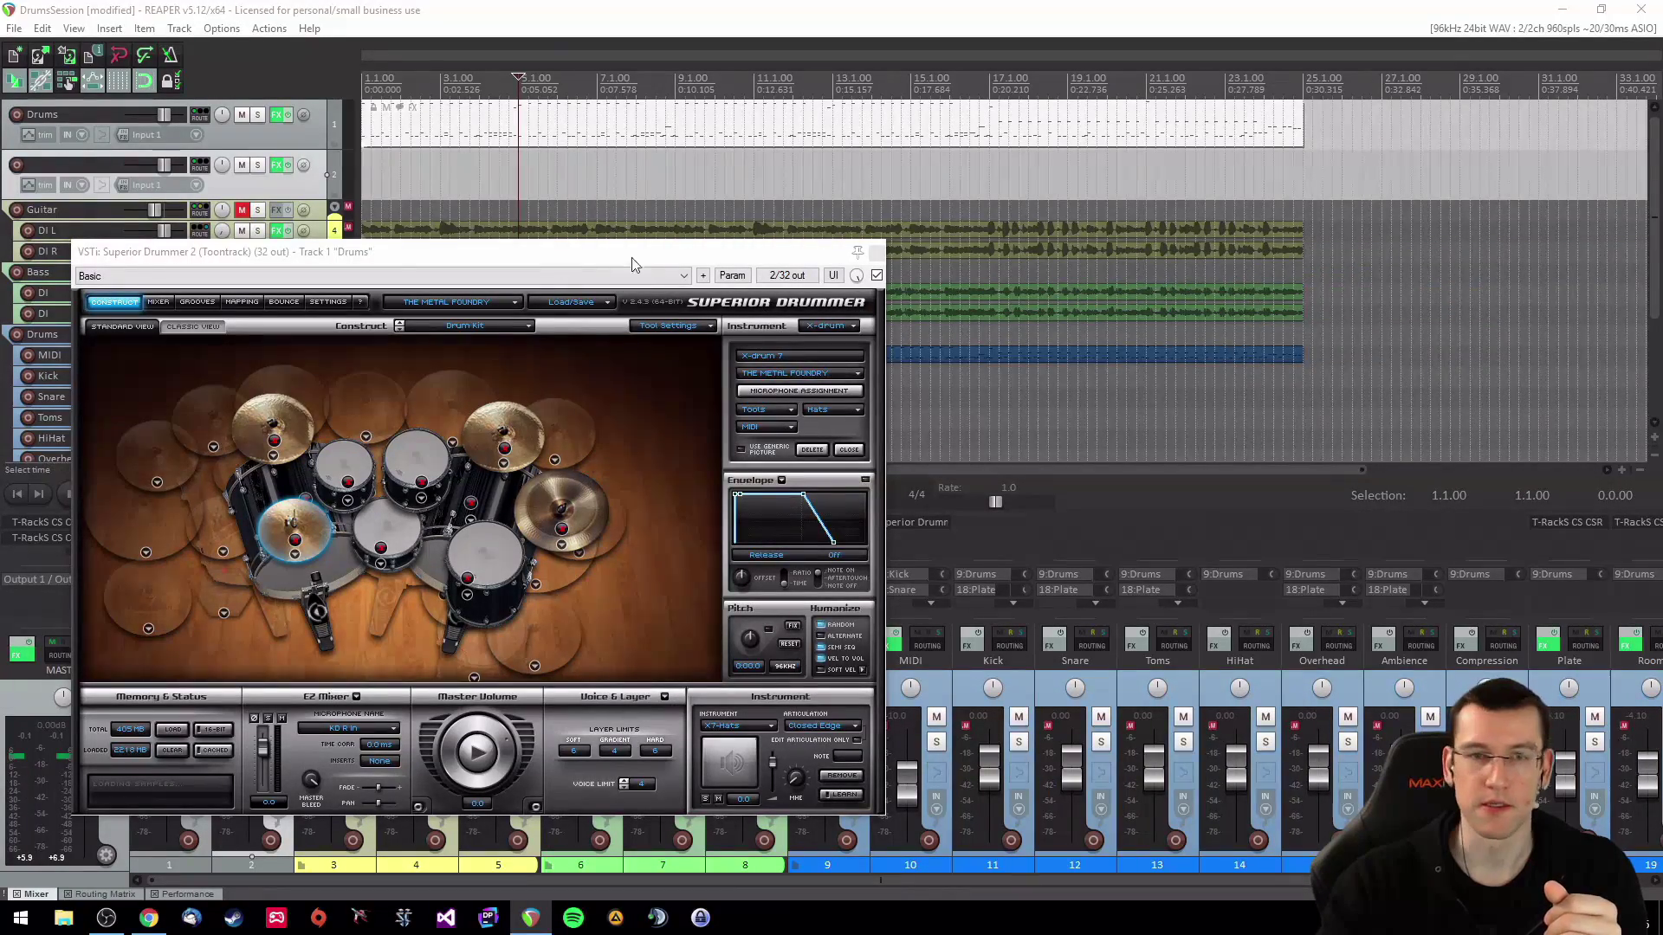
left_click_drag(435, 257, 817, 142)
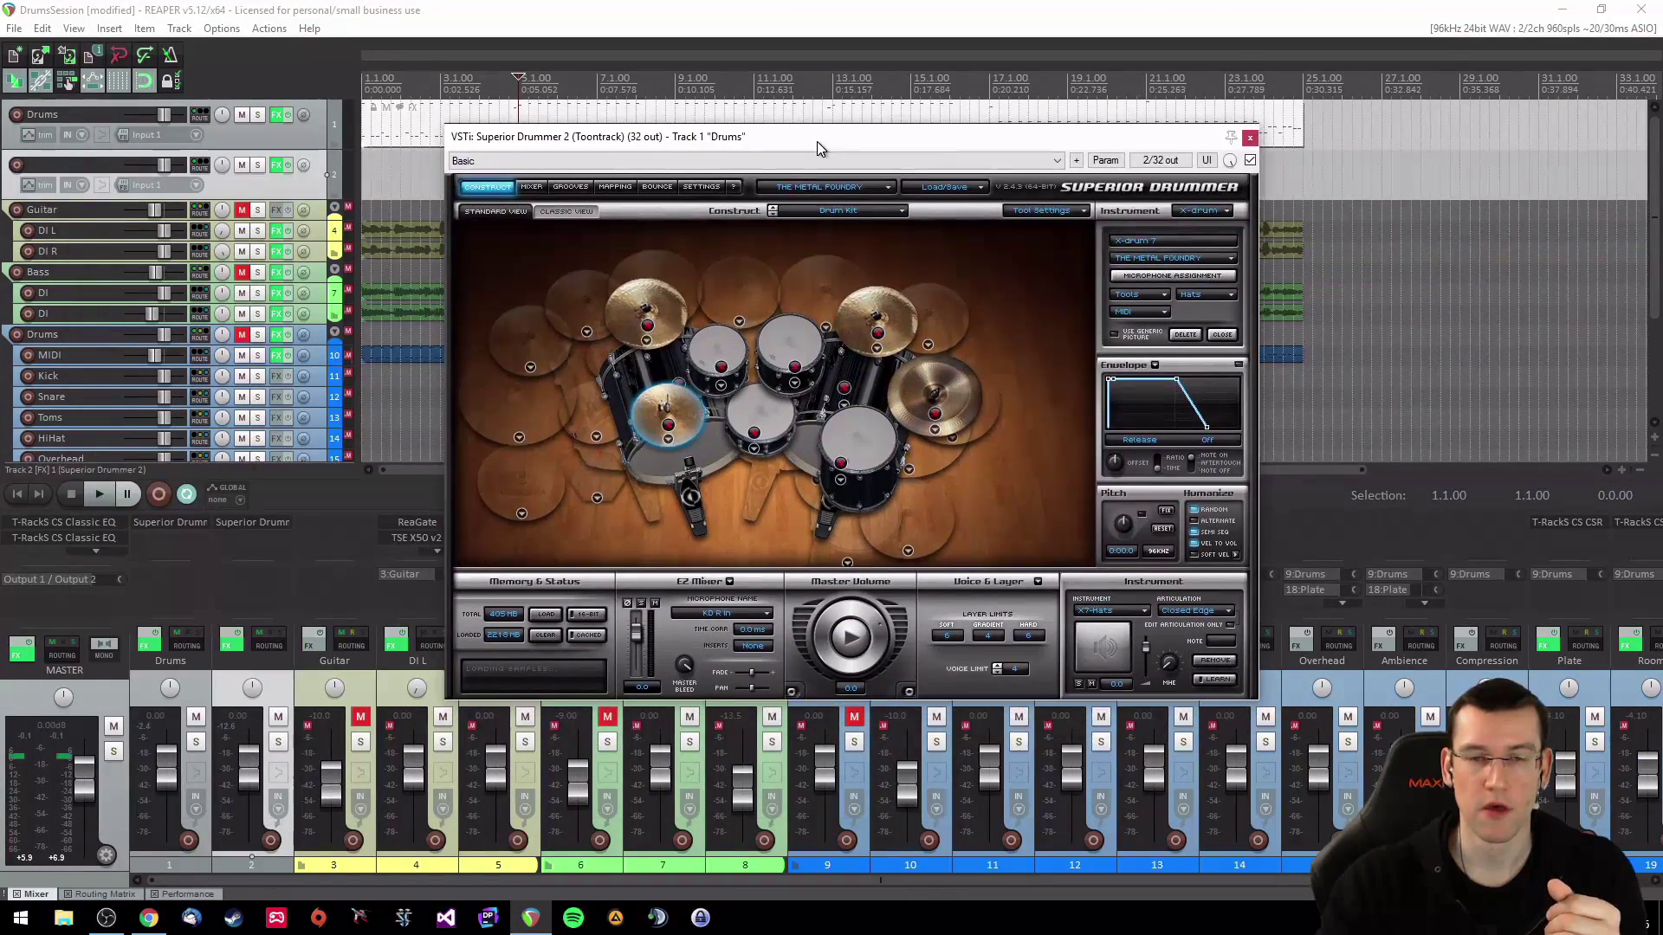